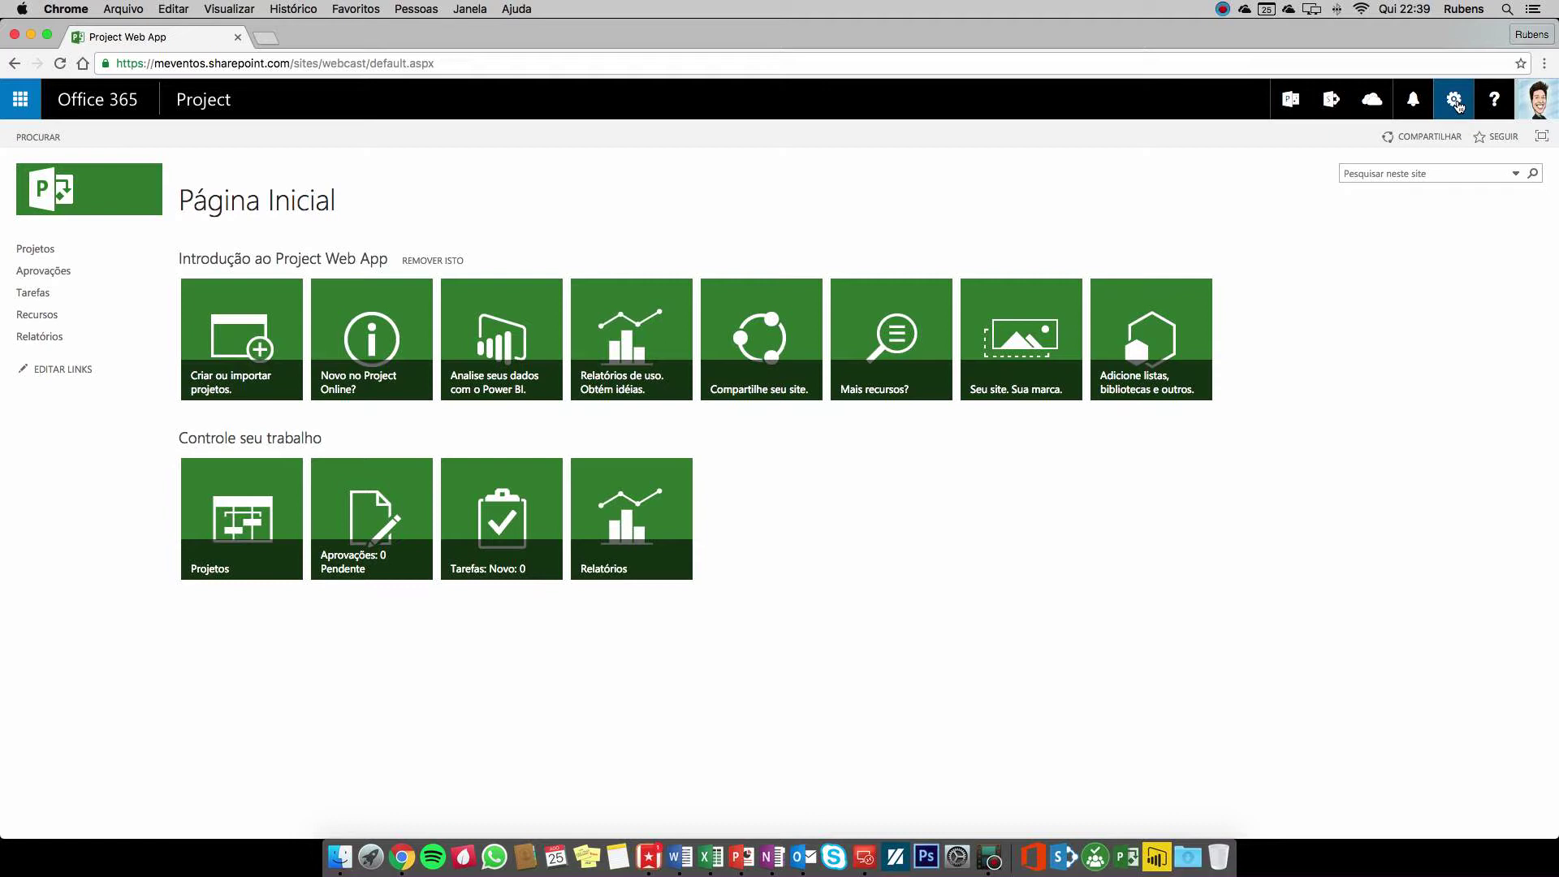
Open the PWA settings and go to the enterprise custom fields and lookup tables page
{"action": "left_click", "coordinate": [1457, 105]}
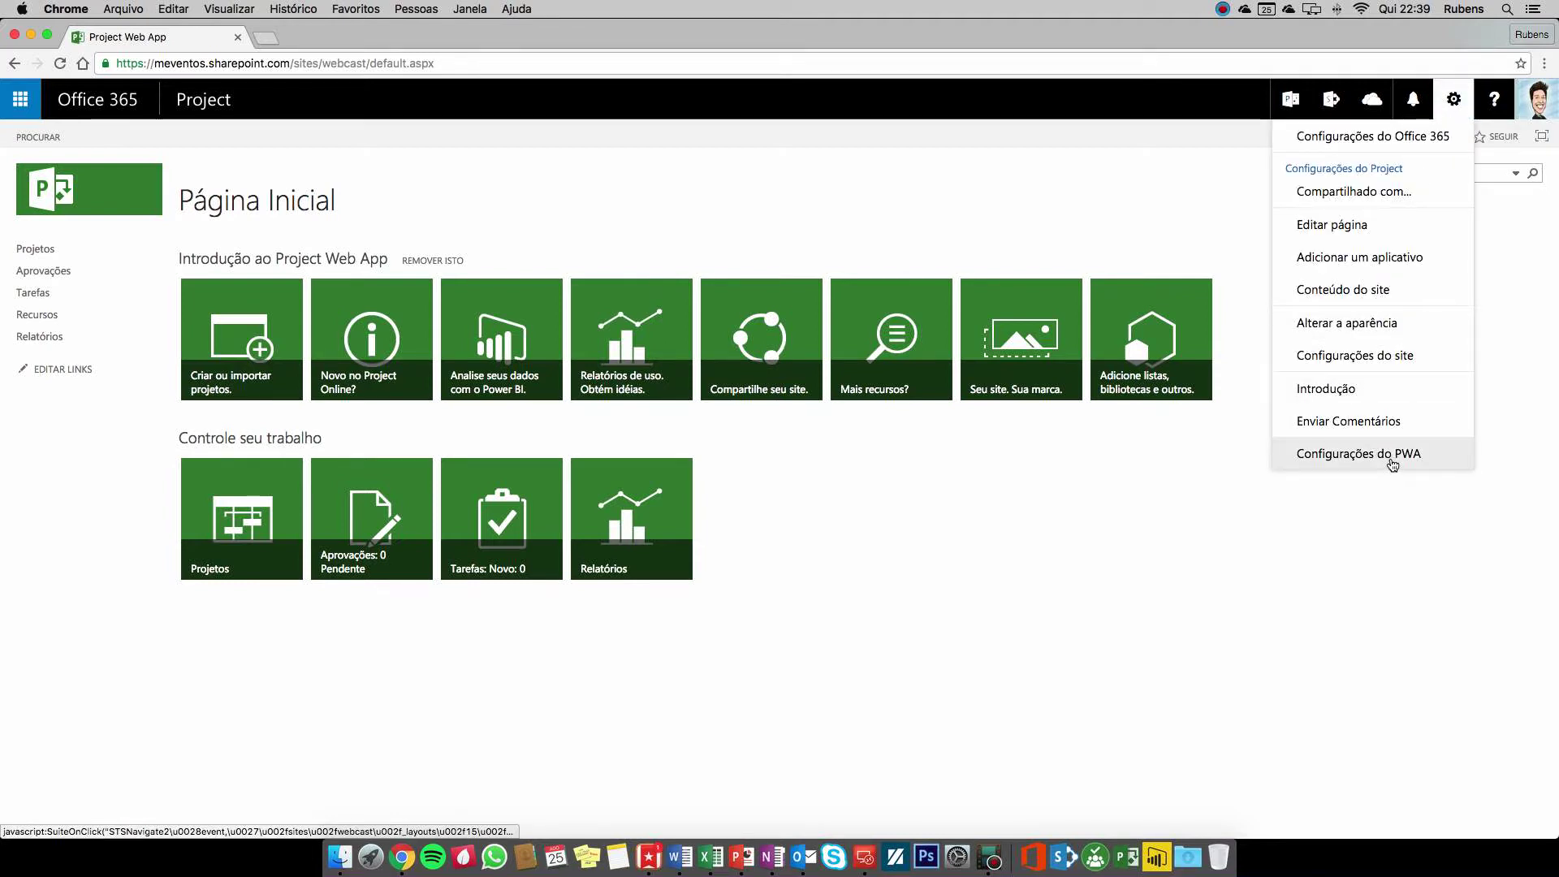
{"action": "left_click", "coordinate": [1390, 456]}
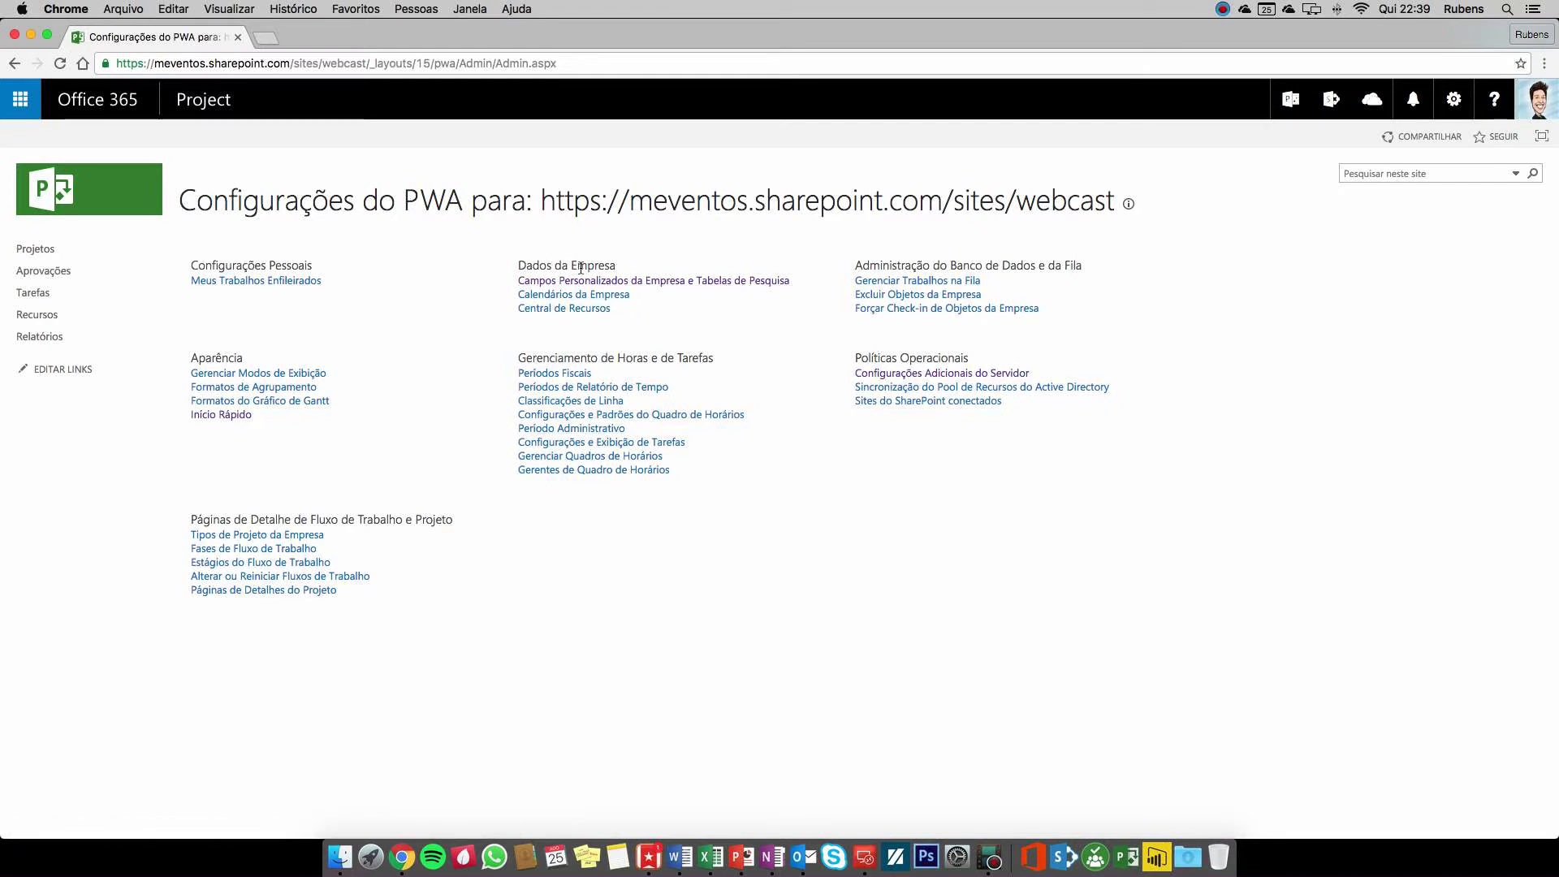
{"action": "left_click", "coordinate": [666, 281]}
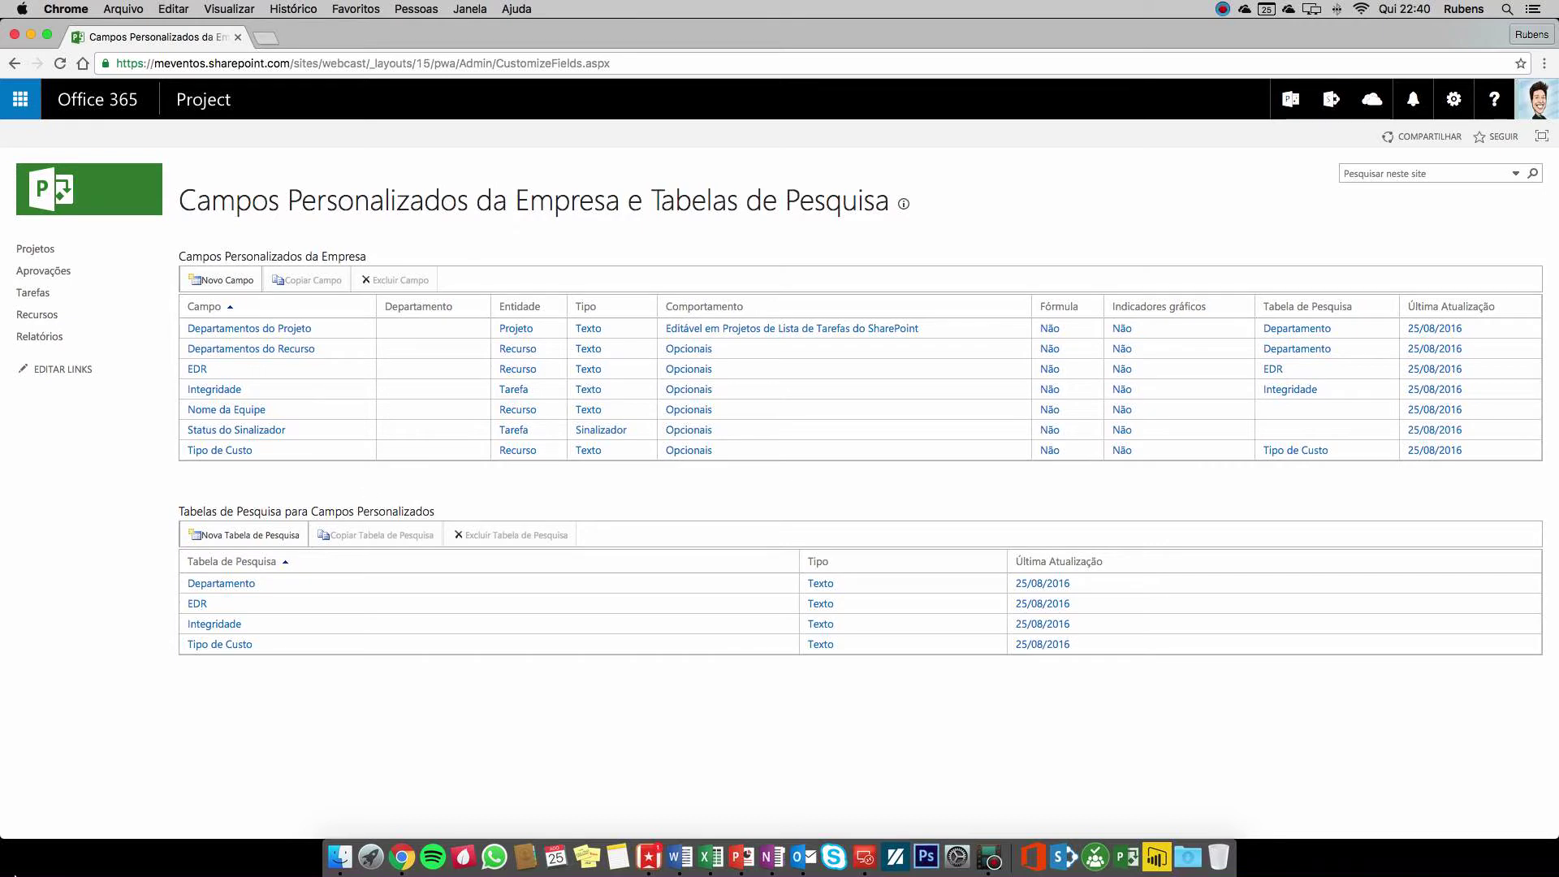
Open Campos Matriz RACI.txt from the desktop, place its window beside the lists, and examine the RACI fields
{"action": "key", "text": "F11"}
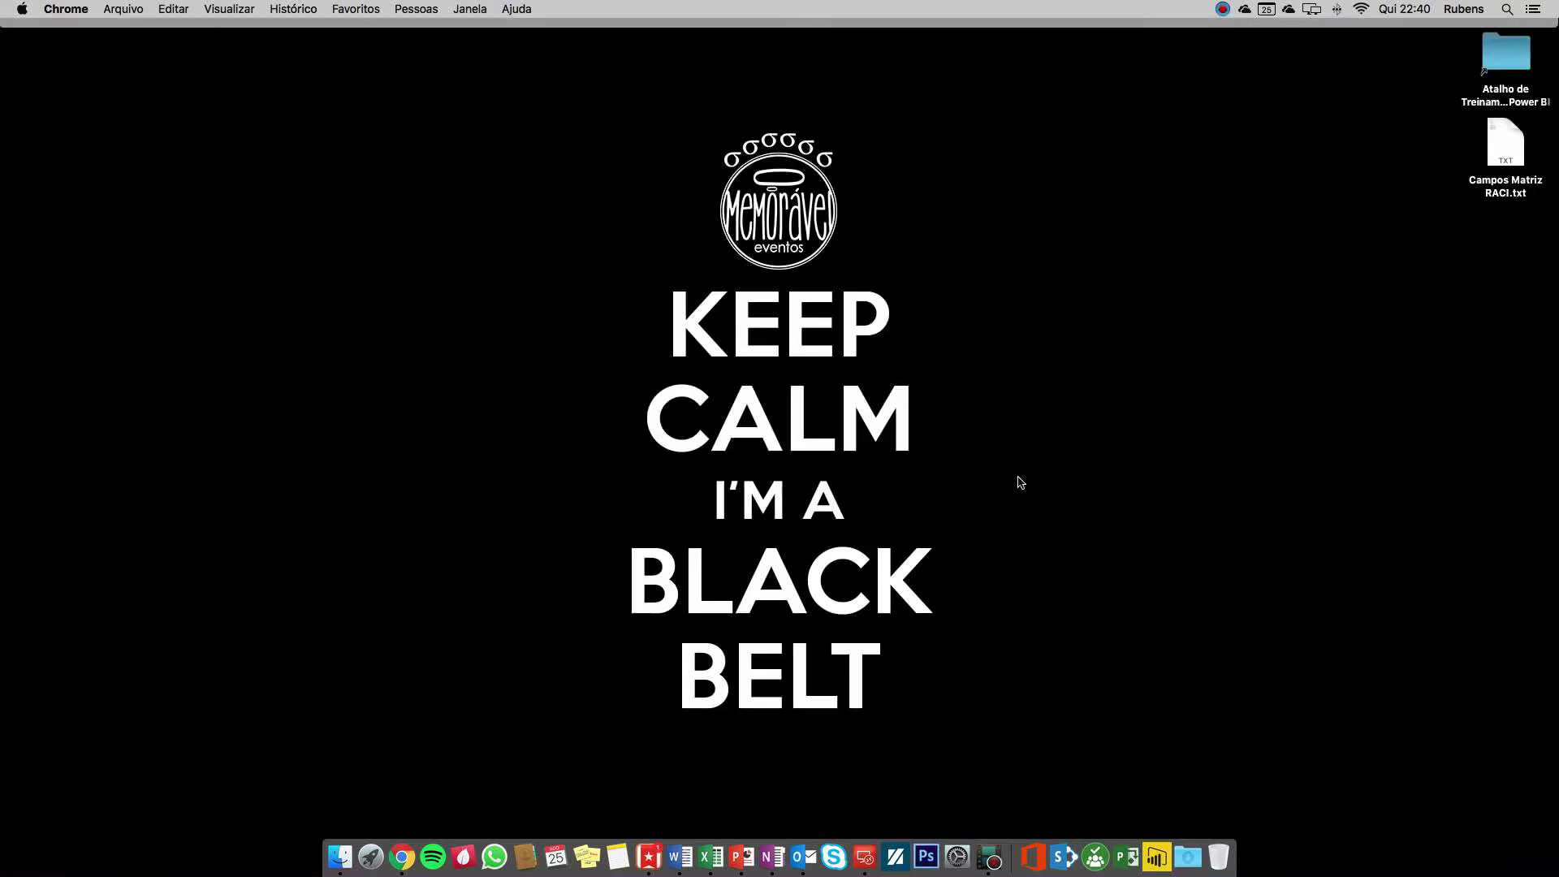
{"action": "left_click", "coordinate": [1510, 157]}
{"action": "double_click", "coordinate": [1510, 157]}
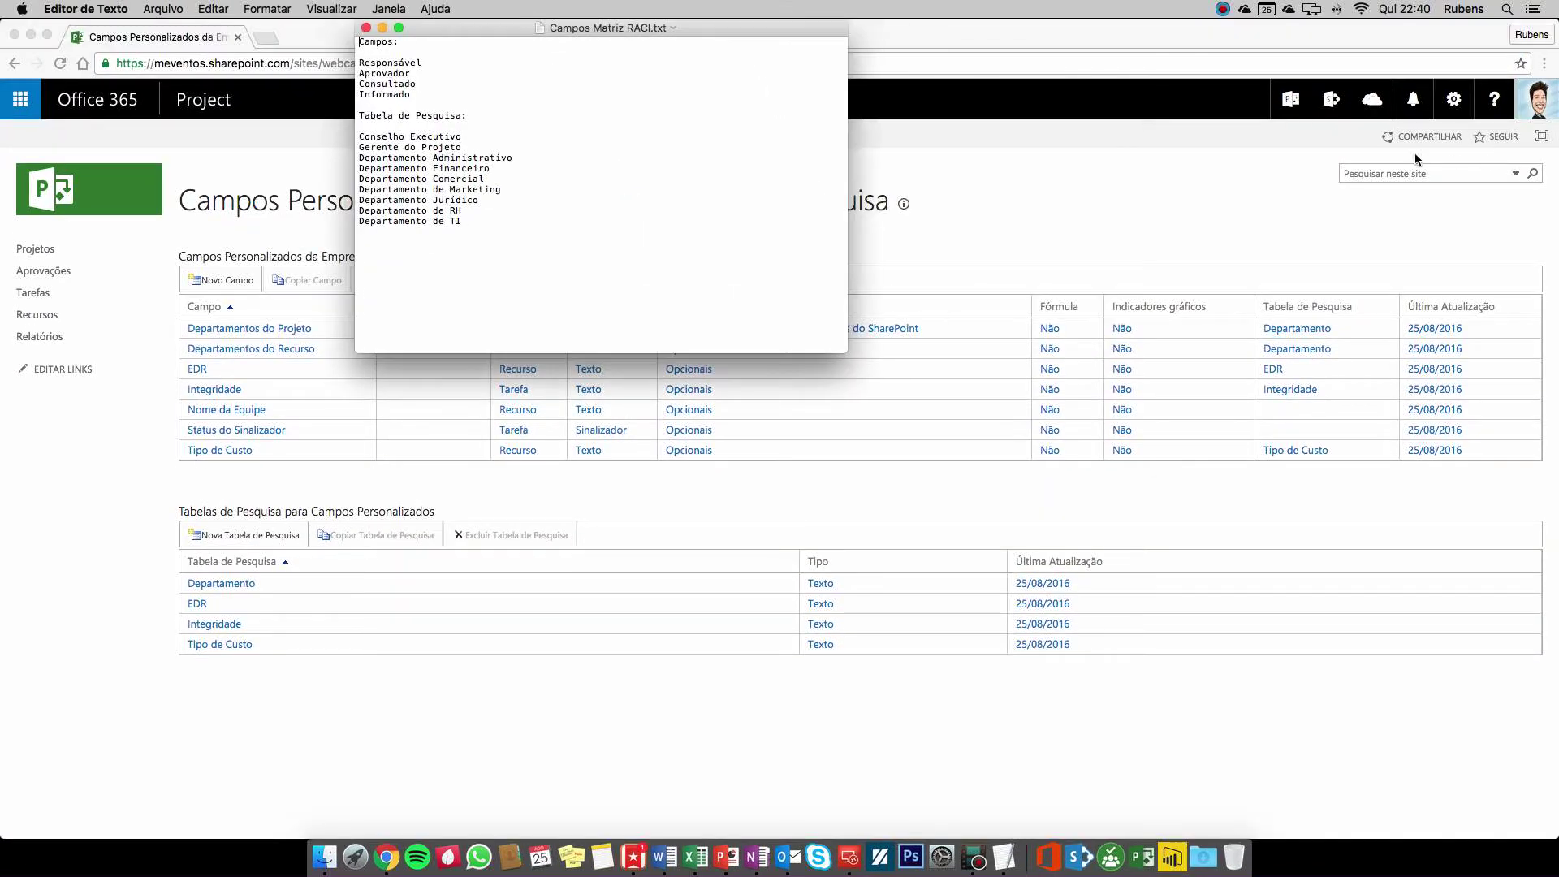
{"action": "left_click_drag", "start_coordinate": [697, 26], "coordinate": [1230, 256]}
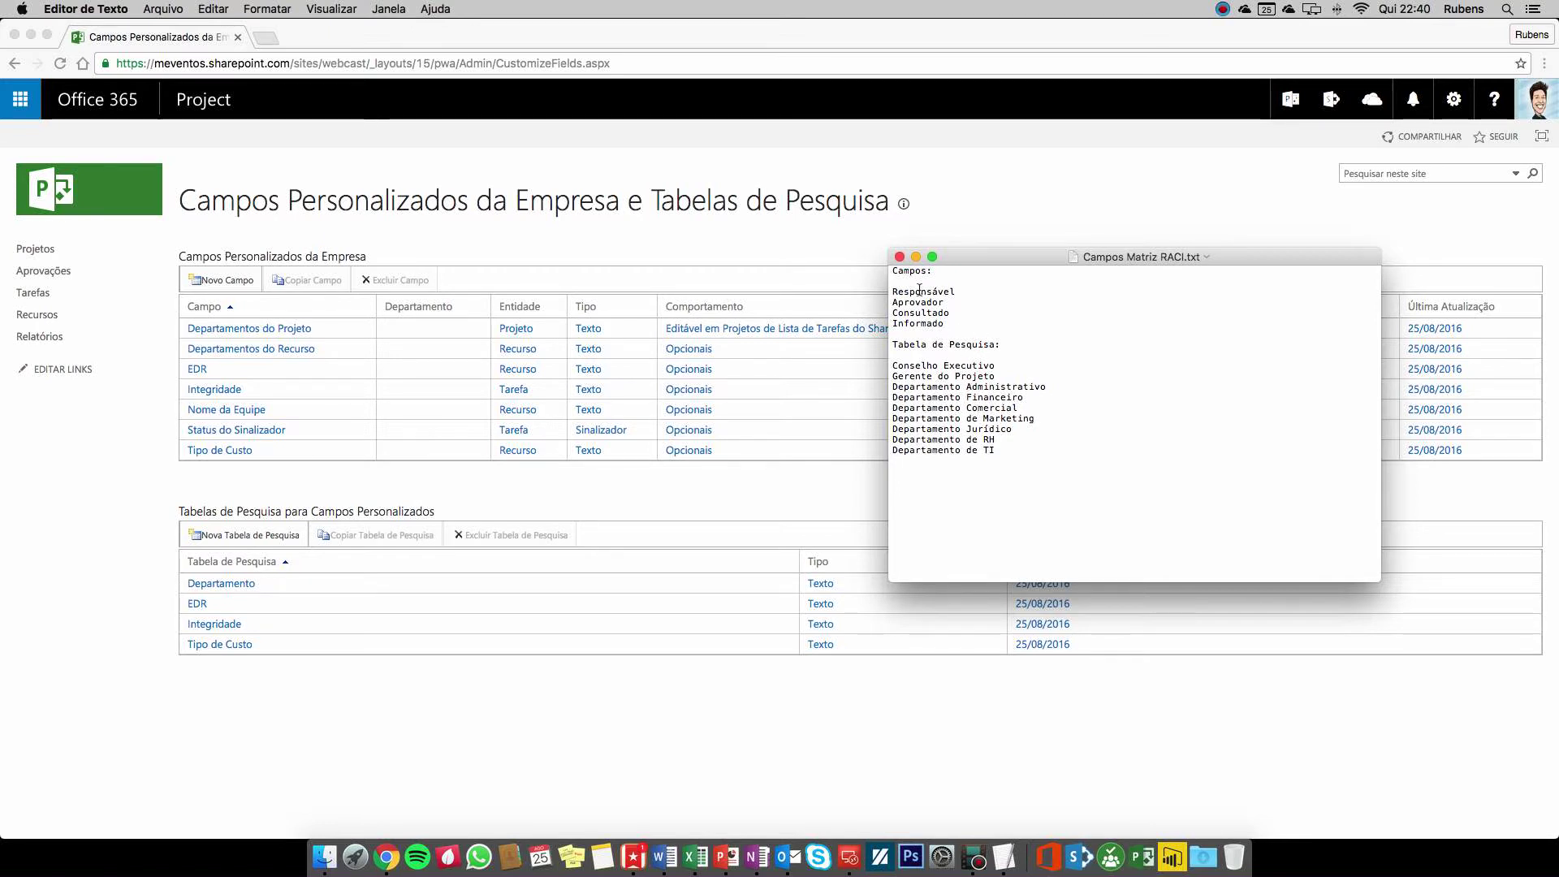
{"action": "left_click_drag", "start_coordinate": [946, 325], "coordinate": [884, 297]}
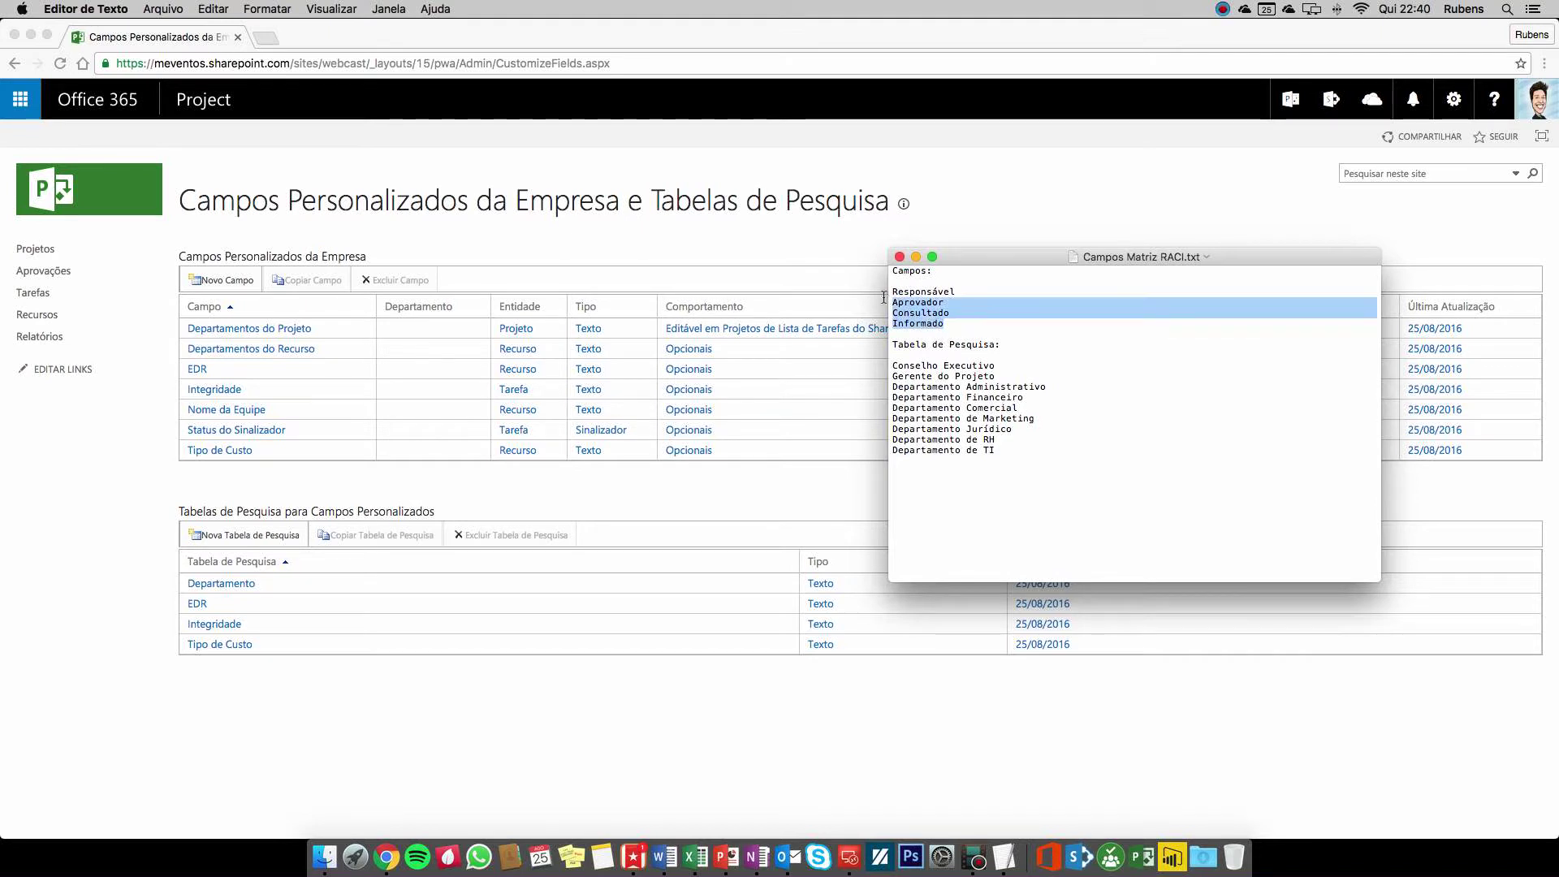
{"action": "left_click", "coordinate": [925, 293]}
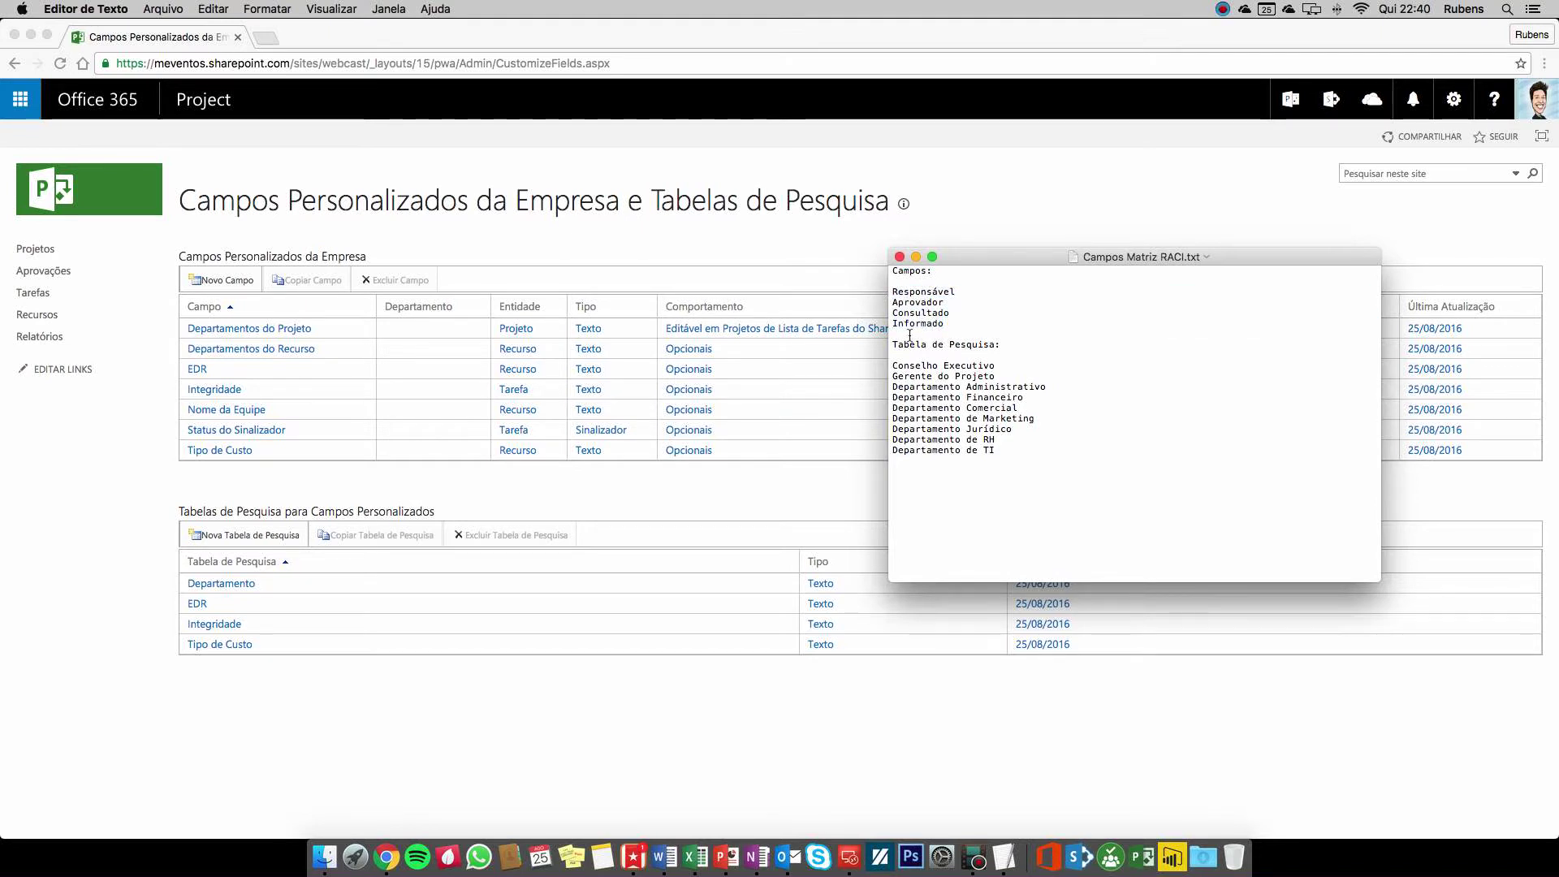
{"action": "left_click", "coordinate": [617, 496]}
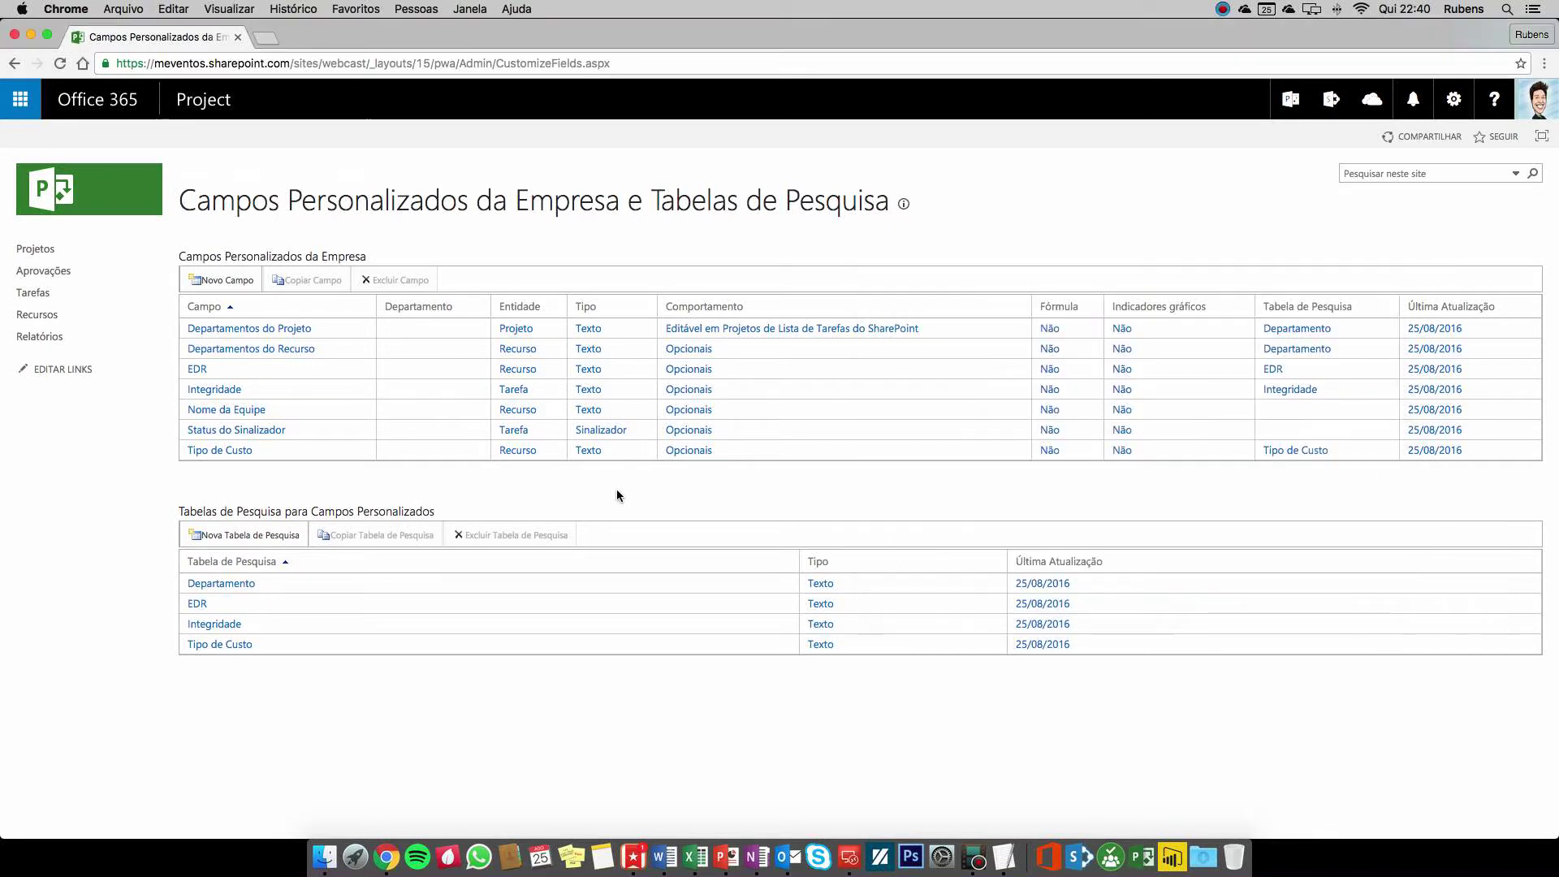
Start a new lookup table named "Tabela de Pesquisa Matriz RACI" with the type Texto
{"action": "left_click", "coordinate": [256, 544]}
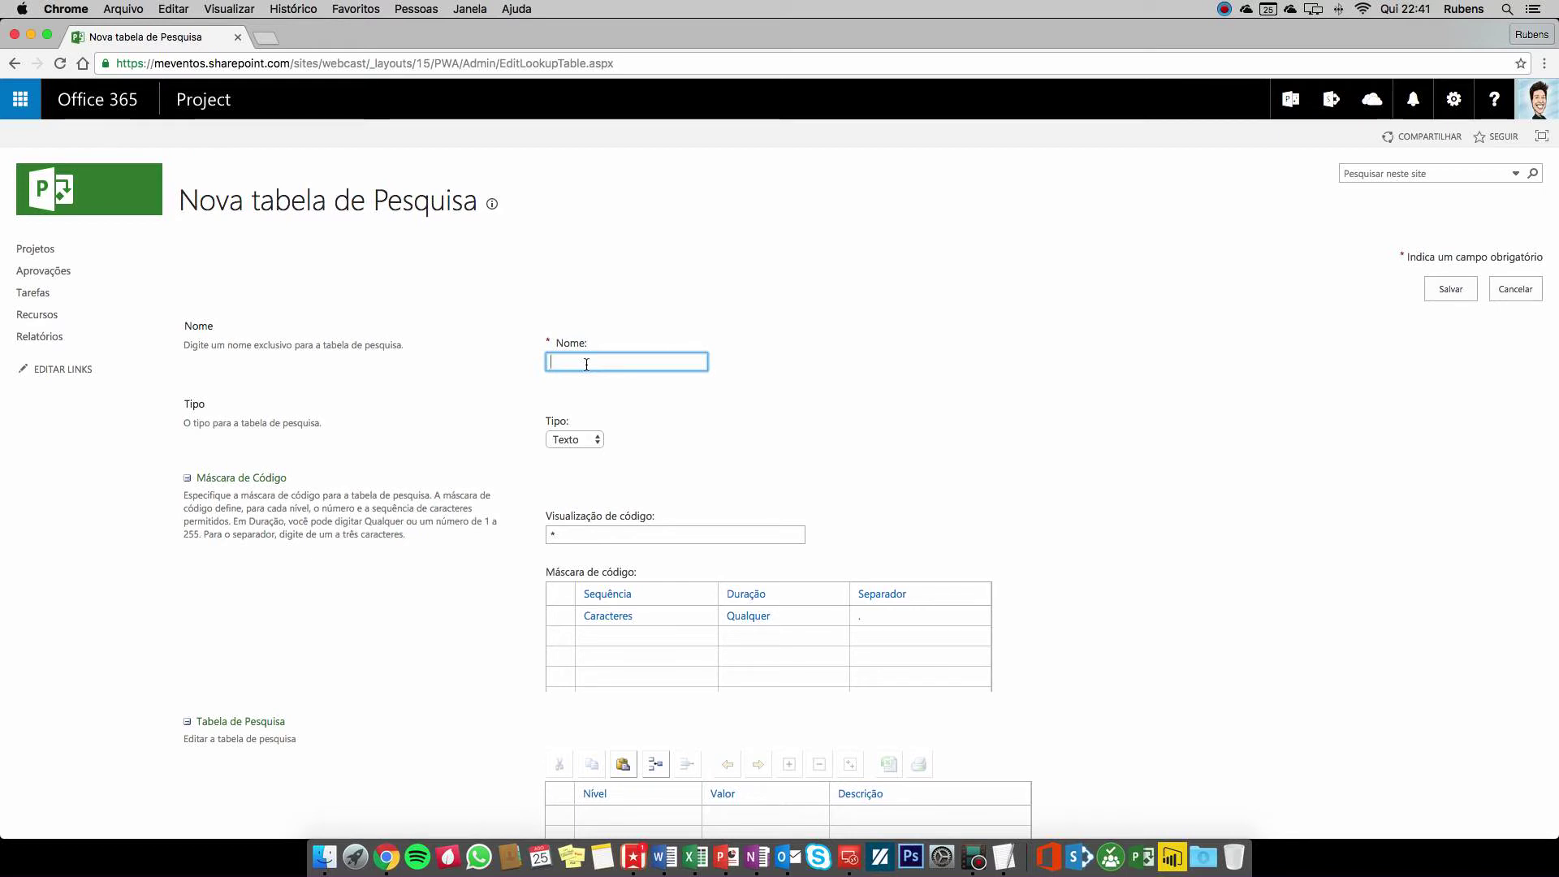
{"action": "type", "text": "Tabela de Pesquisa Matriz RACI"}
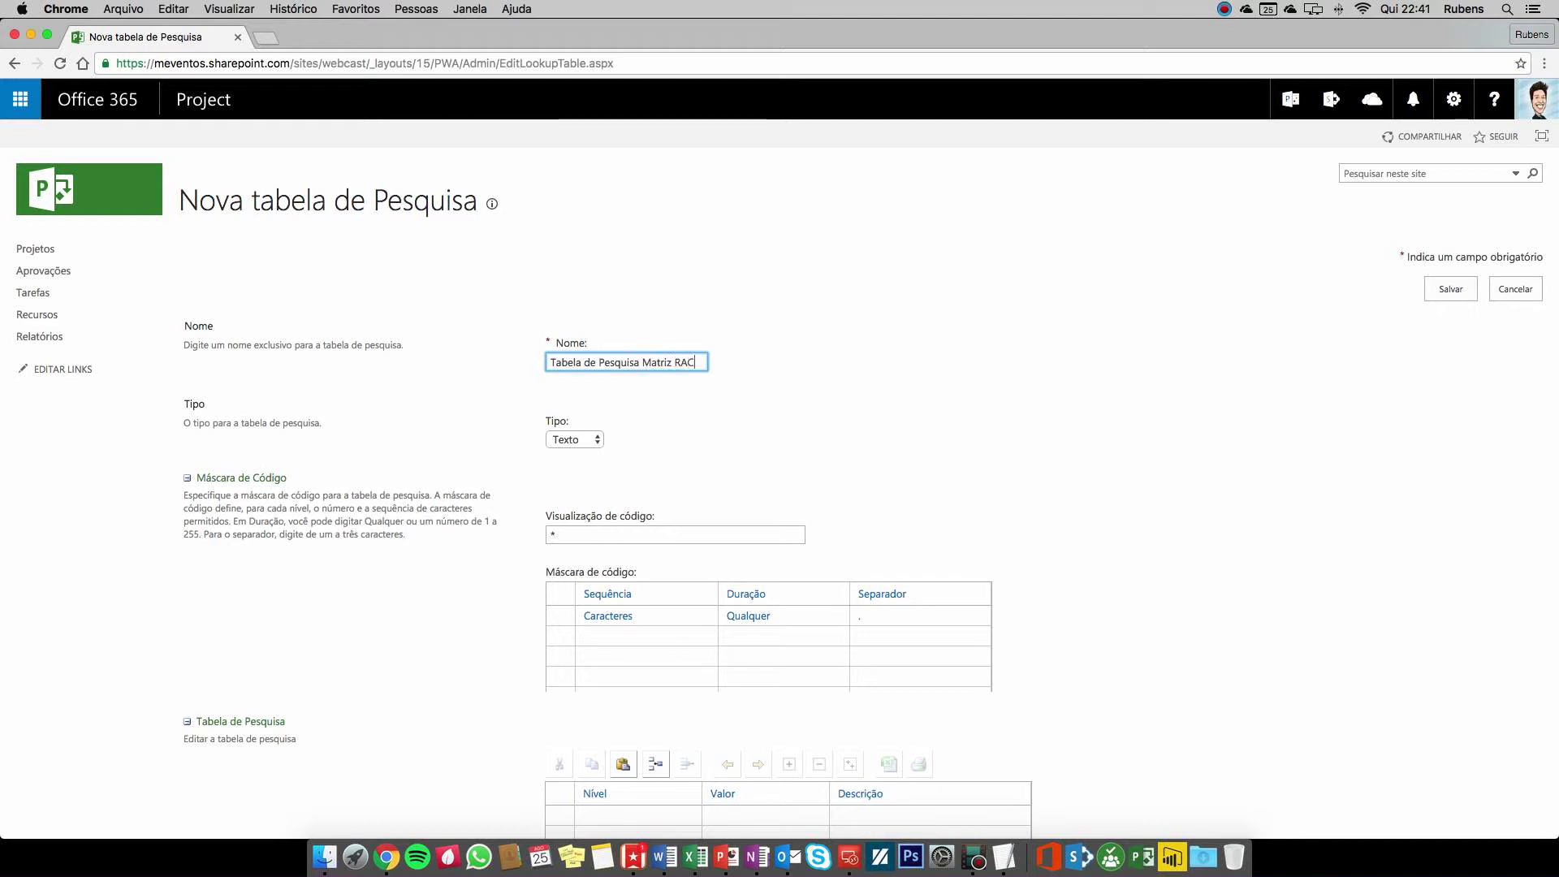
{"action": "left_click", "coordinate": [625, 418]}
{"action": "left_click", "coordinate": [592, 440]}
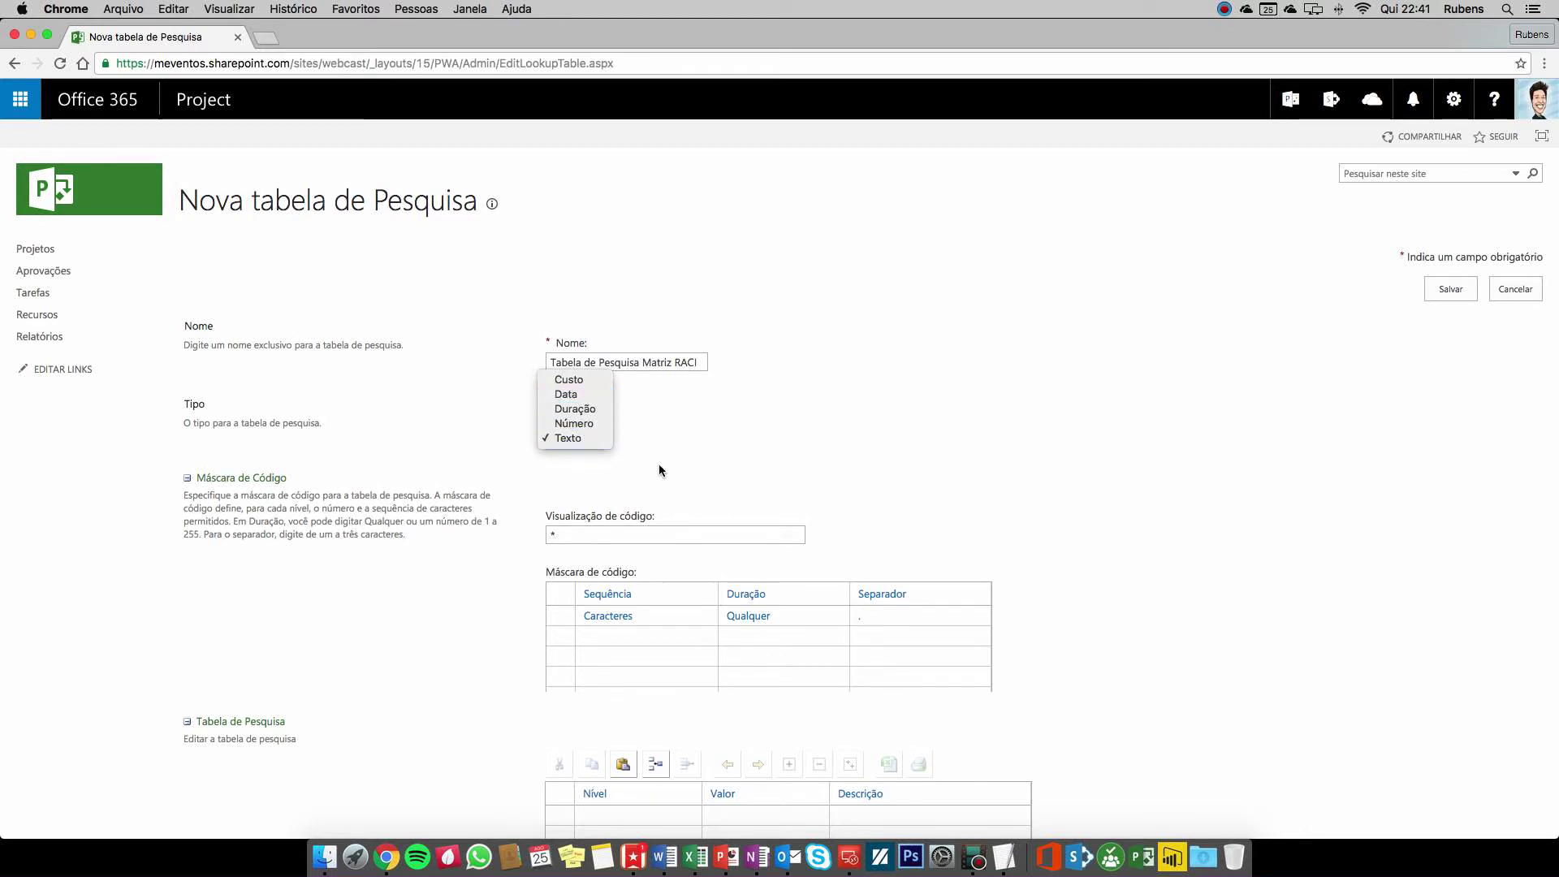
{"action": "left_click", "coordinate": [589, 441]}
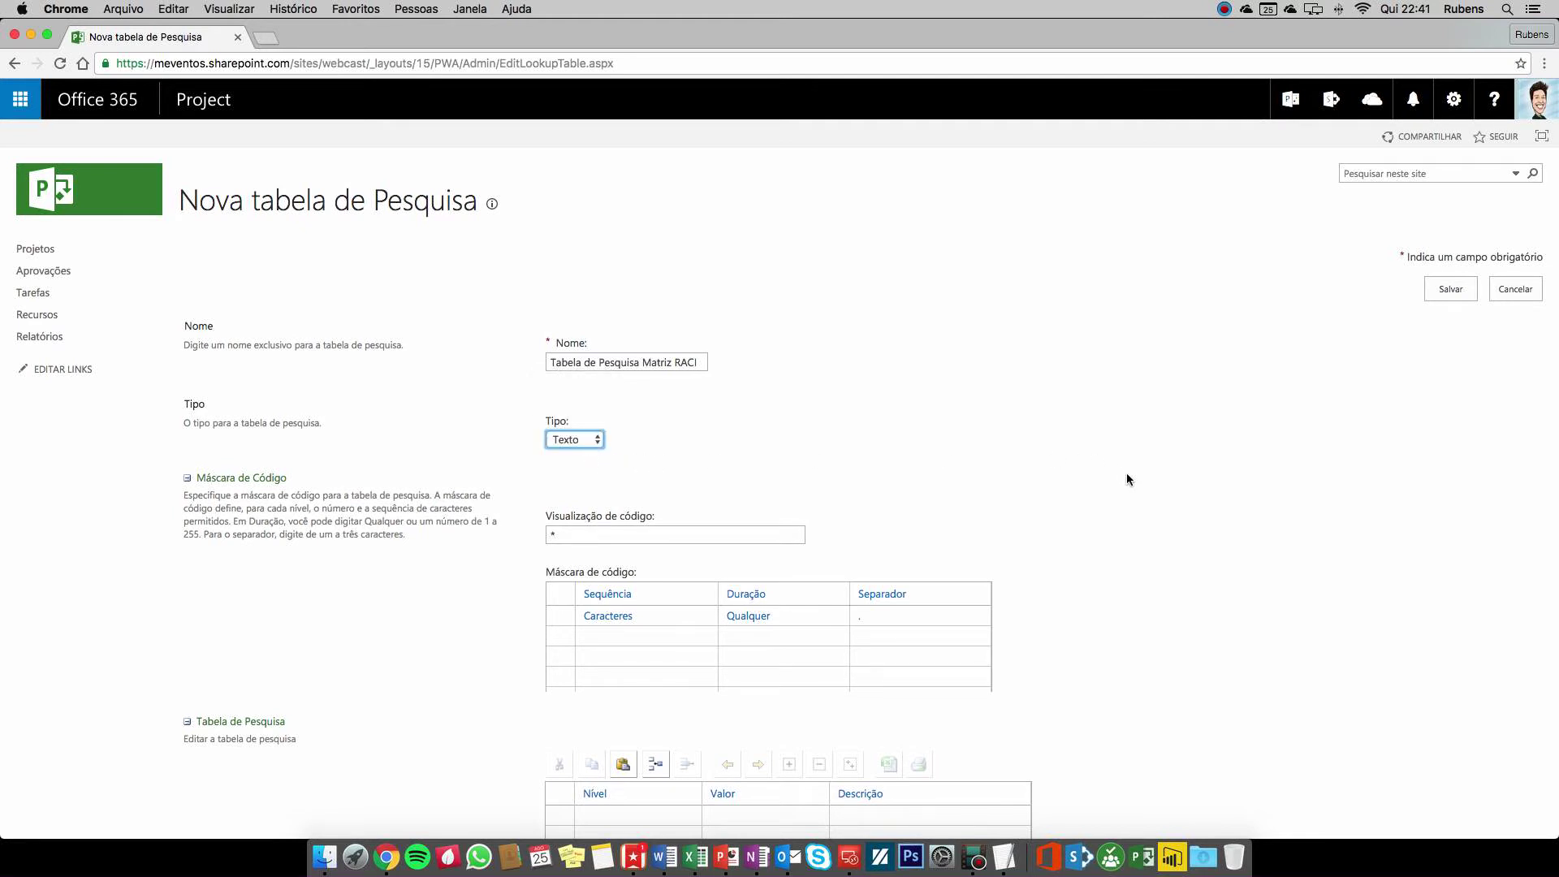
Switch to Campos Matriz RACI.txt and split Departamento Administrativo into a separate Departamento line followed by Administrativo
{"action": "scroll", "coordinate": [1127, 475], "scroll_direction": "down", "scroll_amount": 2}
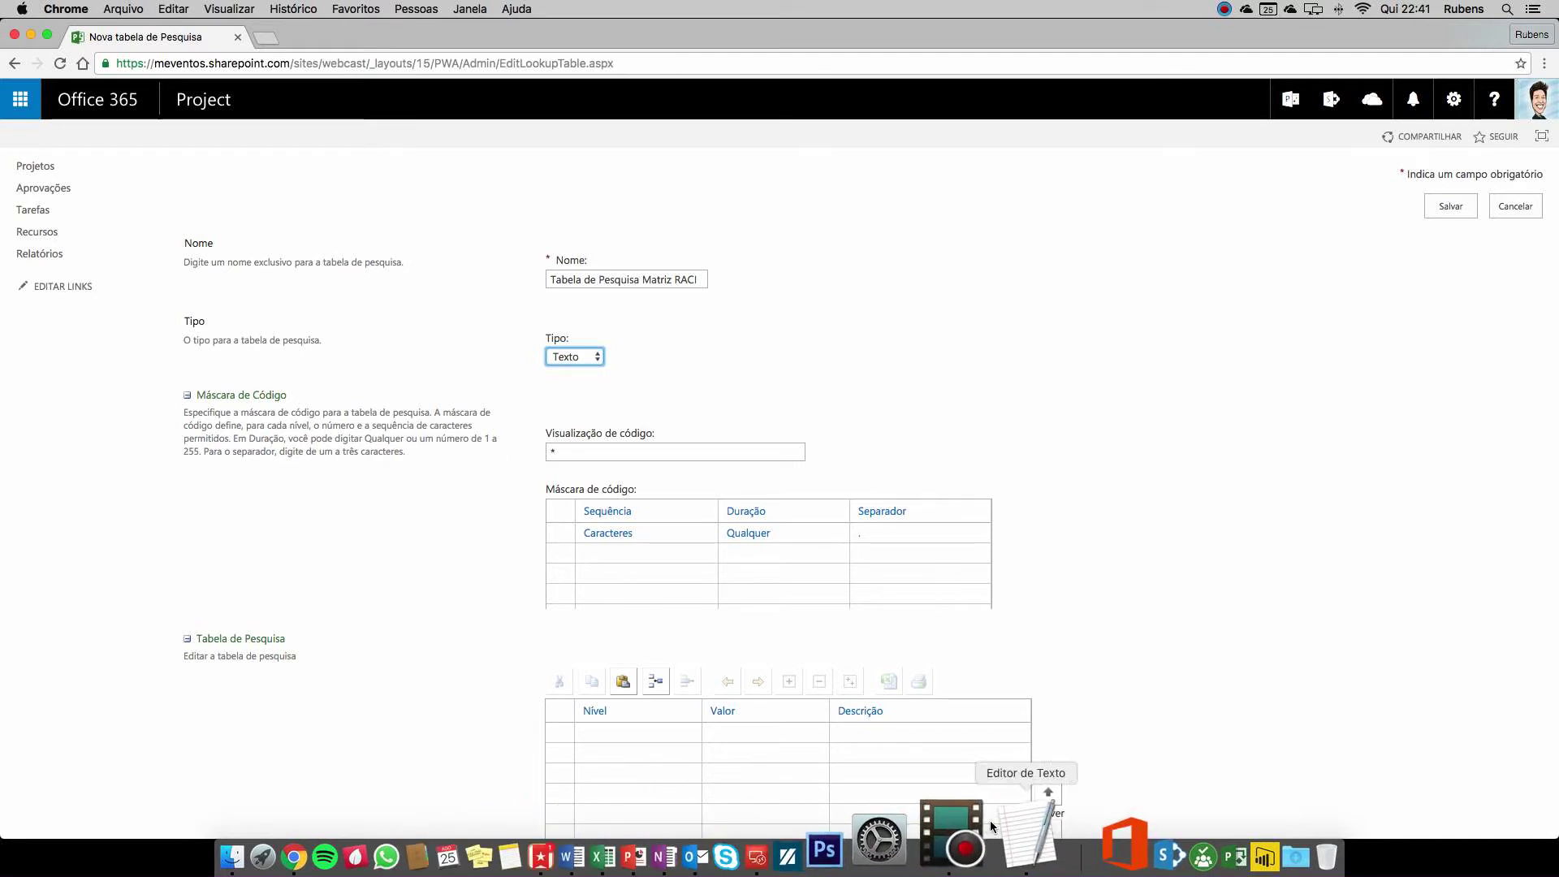
{"action": "left_click", "coordinate": [989, 823]}
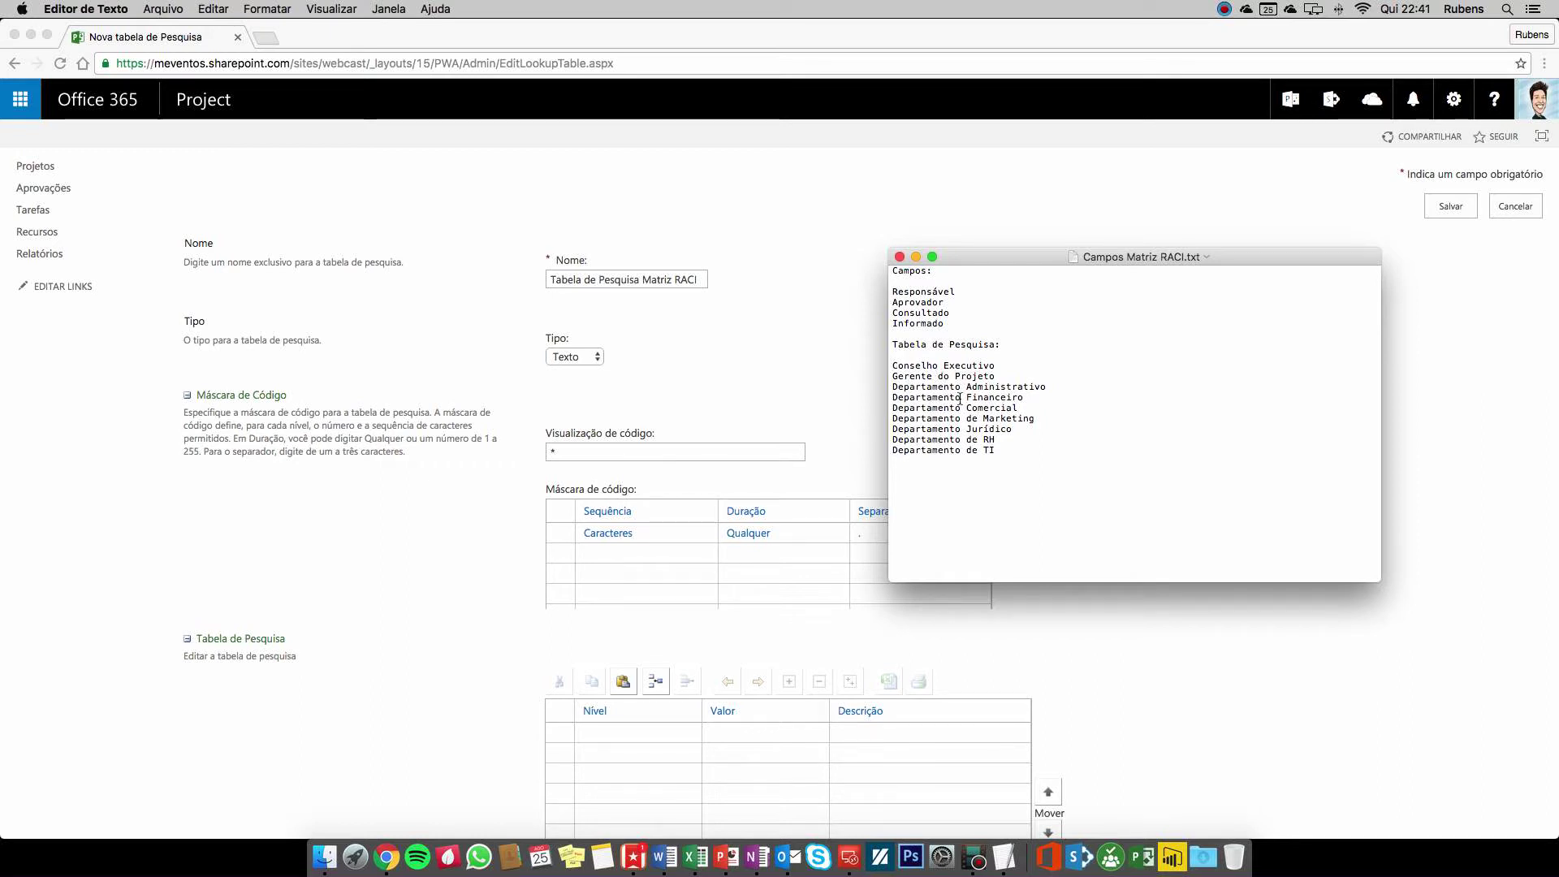
{"action": "key", "text": "Return"}
{"action": "key", "text": "Return"}
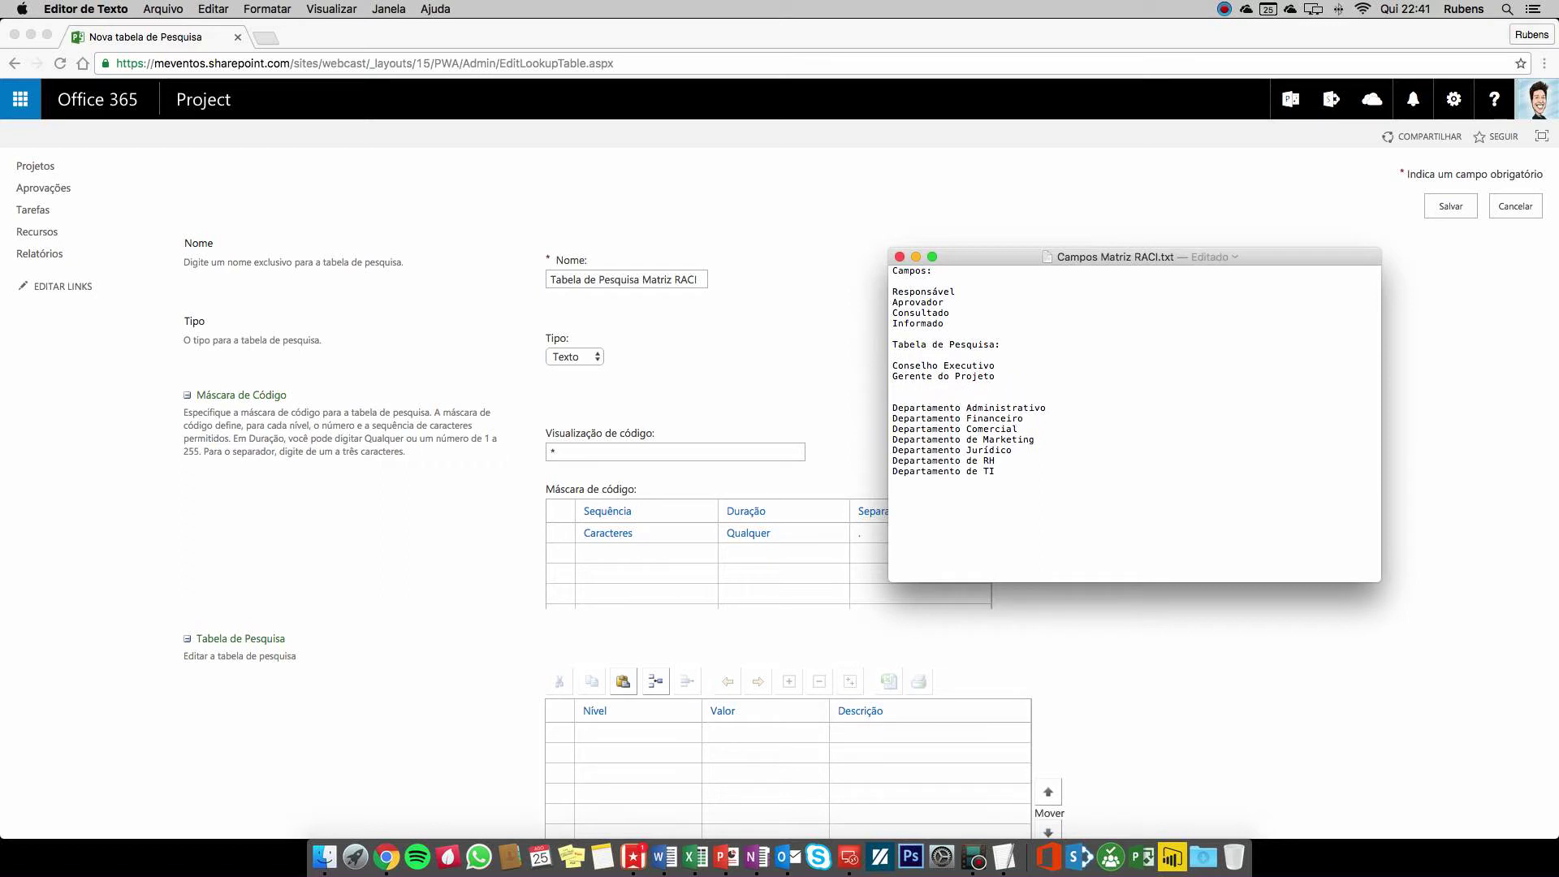
{"action": "type", "text": "Departamento"}
{"action": "key", "text": "super+shift+Left"}
{"action": "key", "text": "BackSpace"}
{"action": "key", "text": "Delete"}
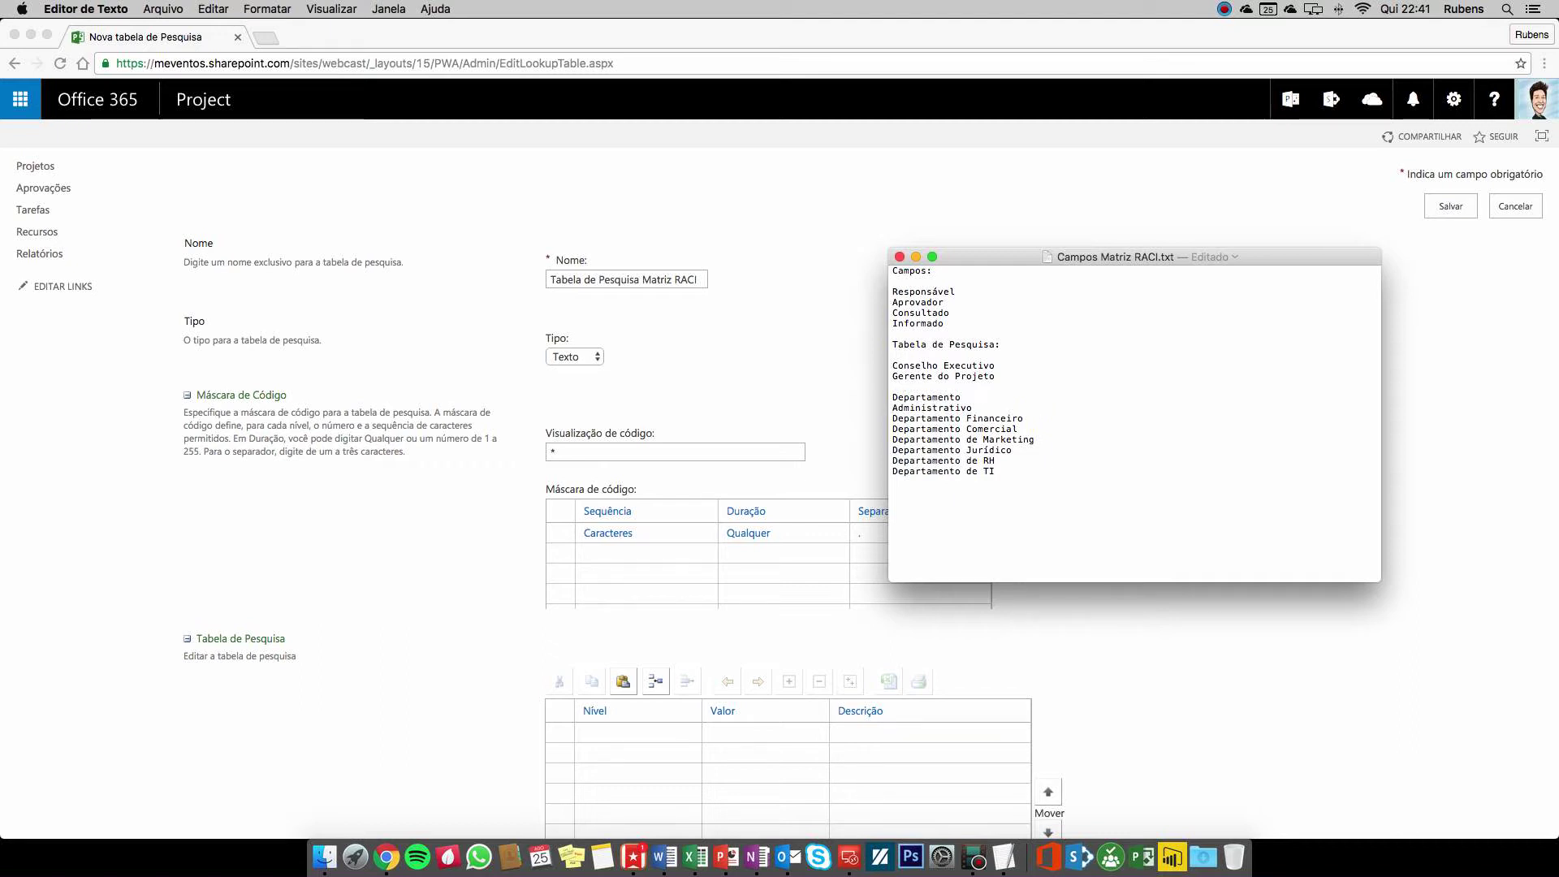
Indent Administrativo below Departamento and shorten the next two entries to Financeiro and Comercial
{"action": "key", "text": "Down"}
{"action": "key", "text": "alt+shift+Right"}
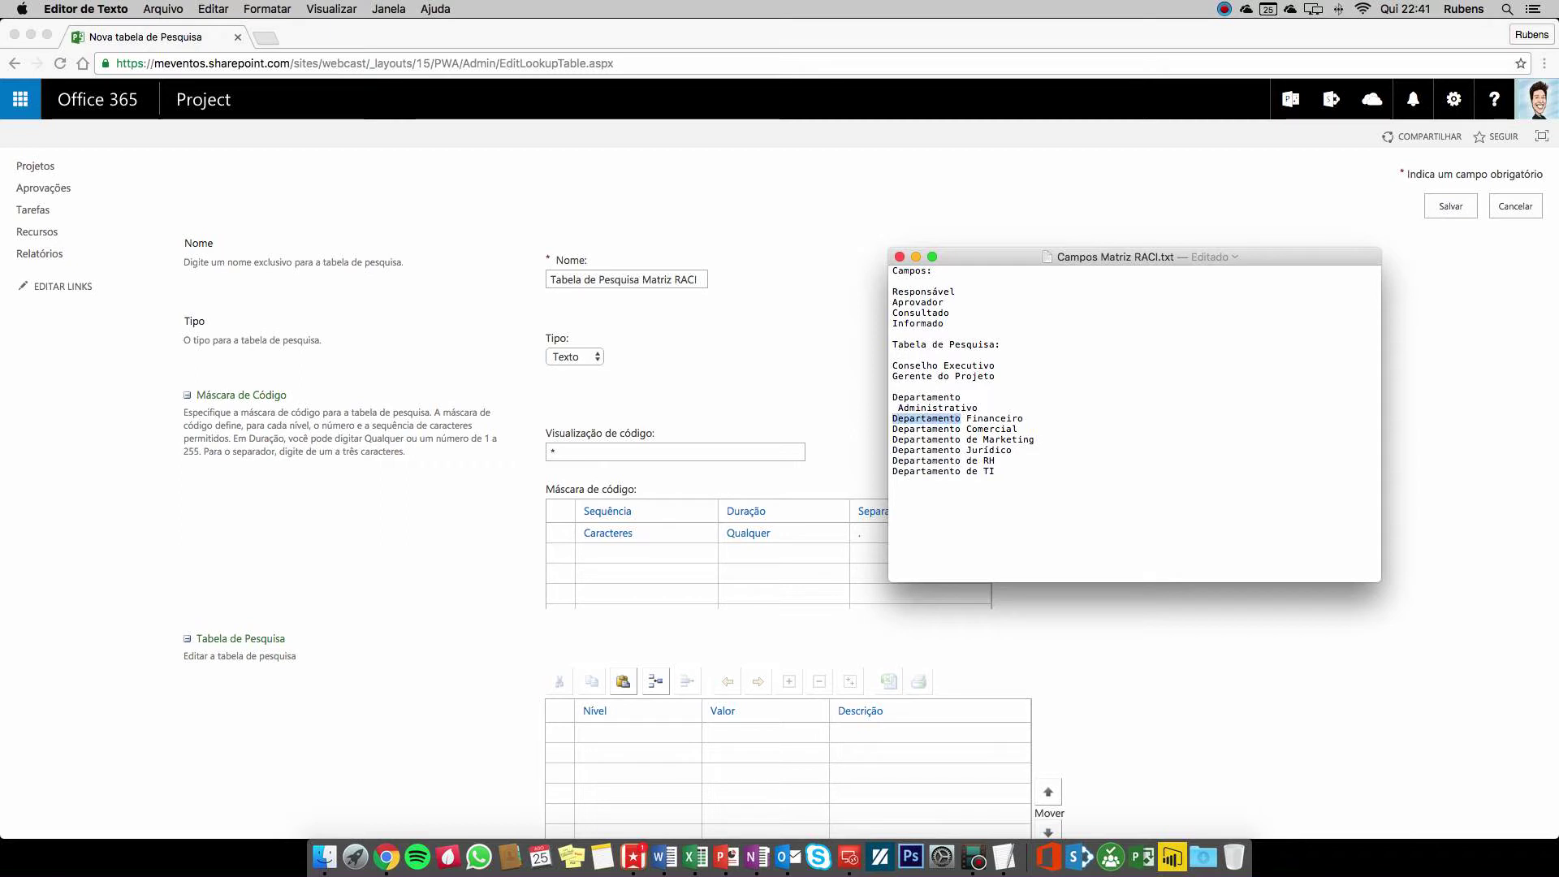
{"action": "key", "text": "alt+shift+Right"}
{"action": "key", "text": "alt+shift+Left"}
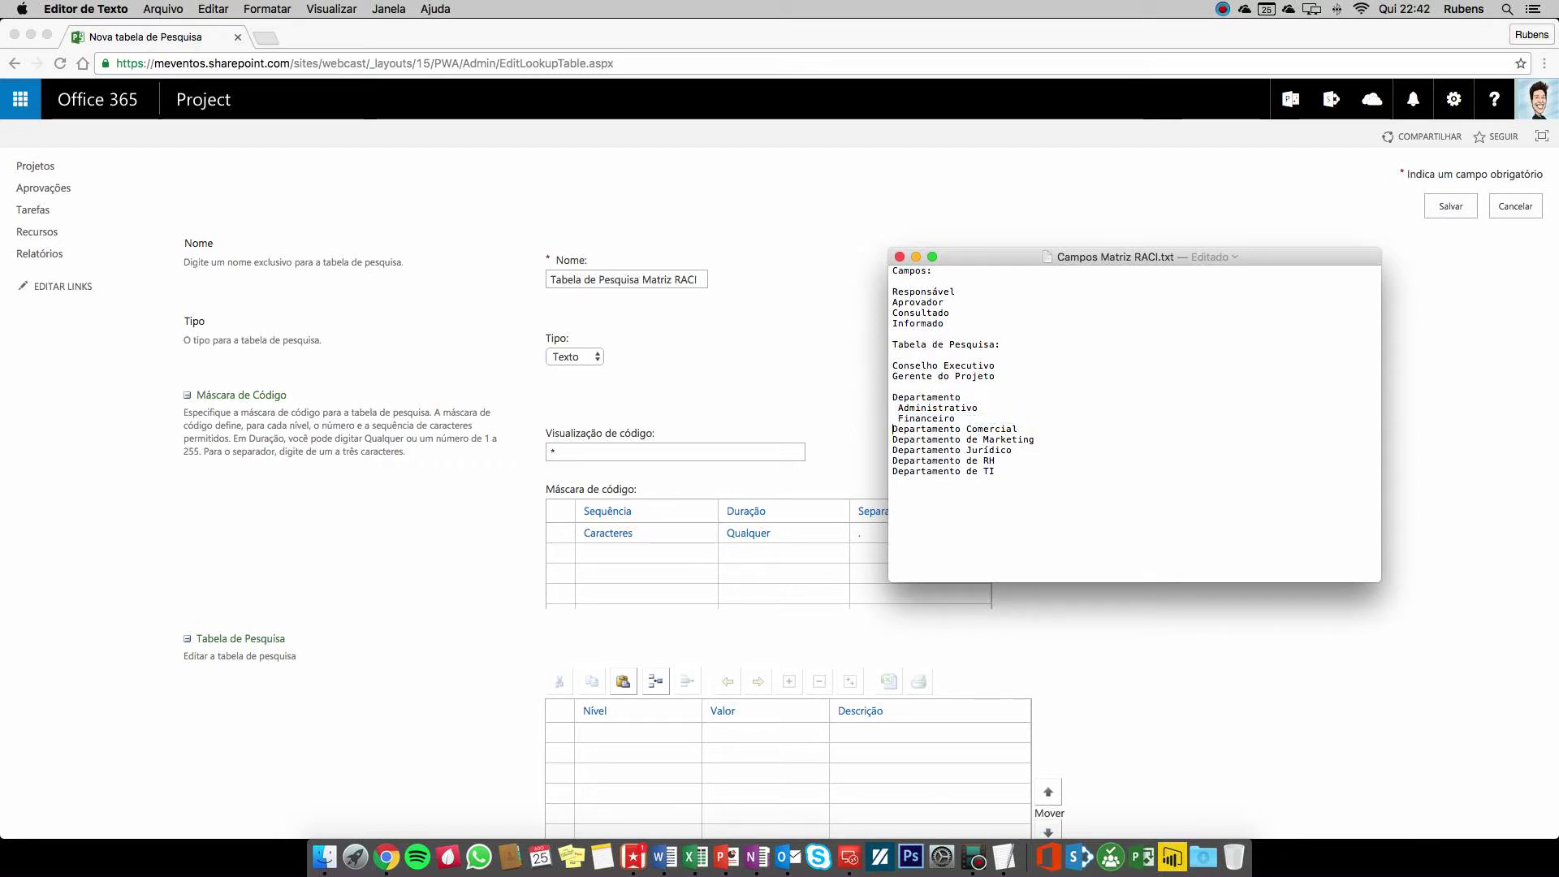
{"action": "key", "text": "alt+shift+Right"}
{"action": "key", "text": "shift+Right"}
{"action": "key", "text": "BackSpace"}
Shorten Departamento de Marketing to Marketing and indent Comercial and Marketing by one space
{"action": "key", "text": "Down"}
{"action": "key", "text": "alt+shift+Right"}
{"action": "key", "text": "shift+Right"}
{"action": "key", "text": "shift+Right"}
{"action": "key", "text": "shift+Right"}
{"action": "key", "text": "shift+Right"}
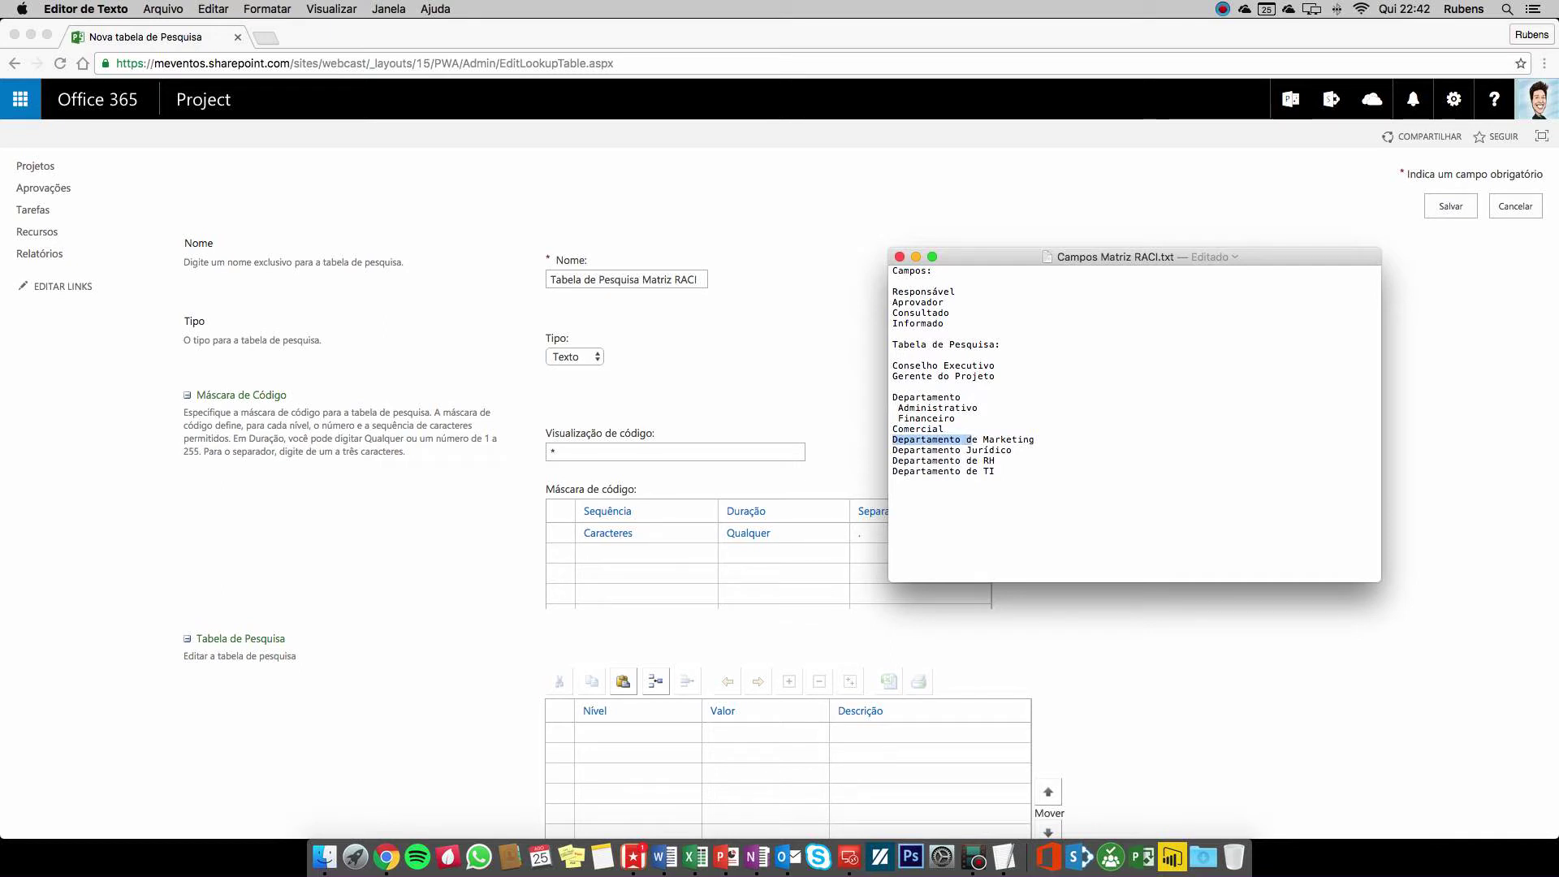
{"action": "key", "text": "BackSpace"}
{"action": "key", "text": "Up"}
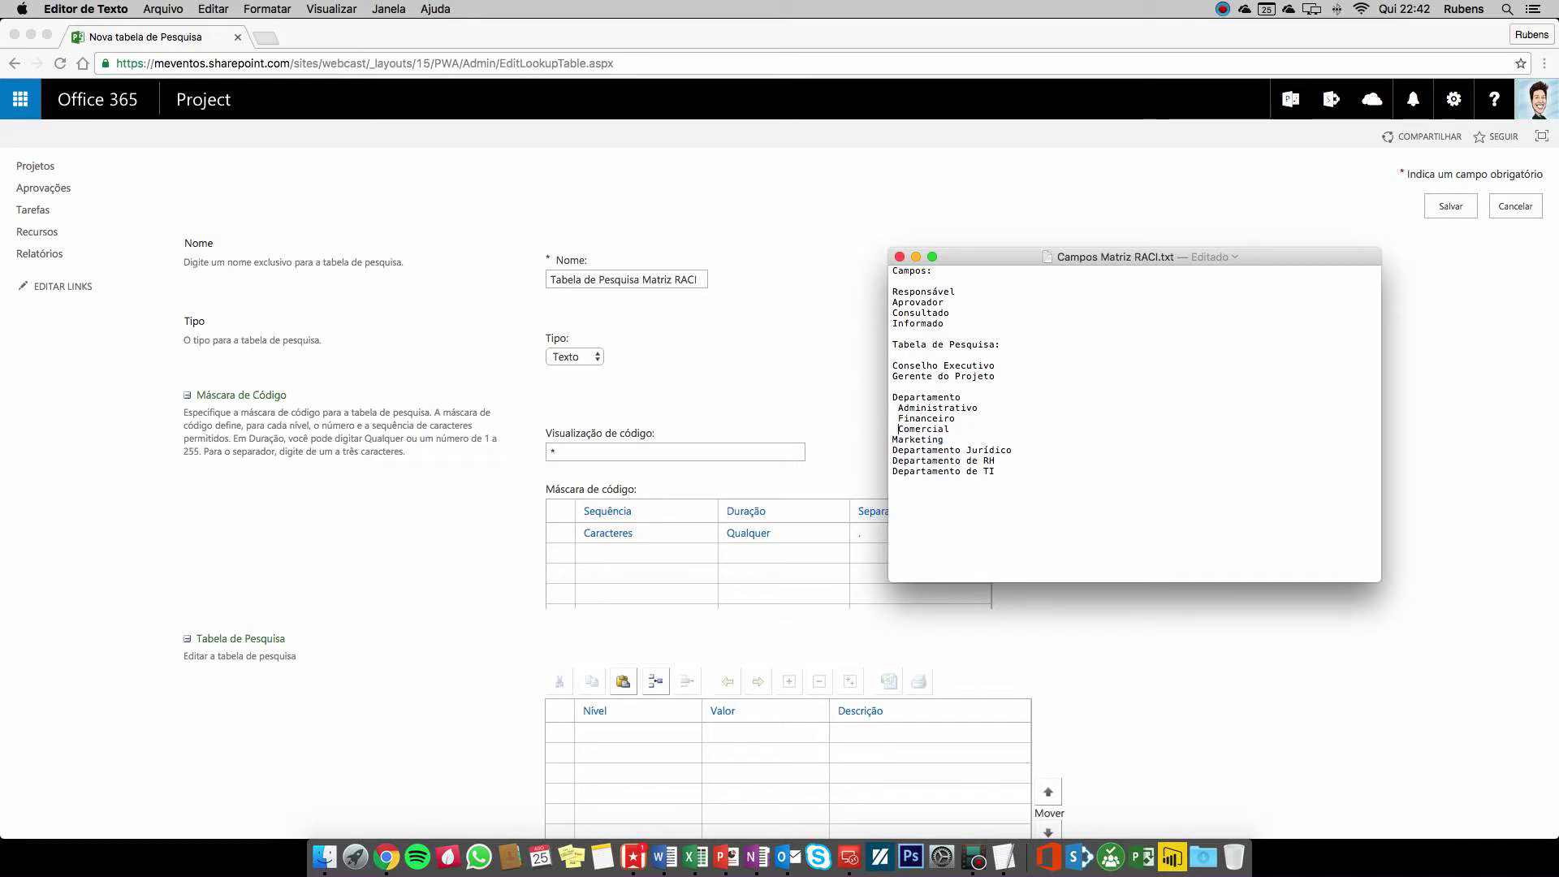
{"action": "key", "text": "Left"}
{"action": "key", "text": "Down"}
{"action": "key", "text": "Left"}
Shorten Departamento Jurídico and Departamento de RH to the indented entries Jurídico and RH
{"action": "key", "text": "alt+shift+Right"}
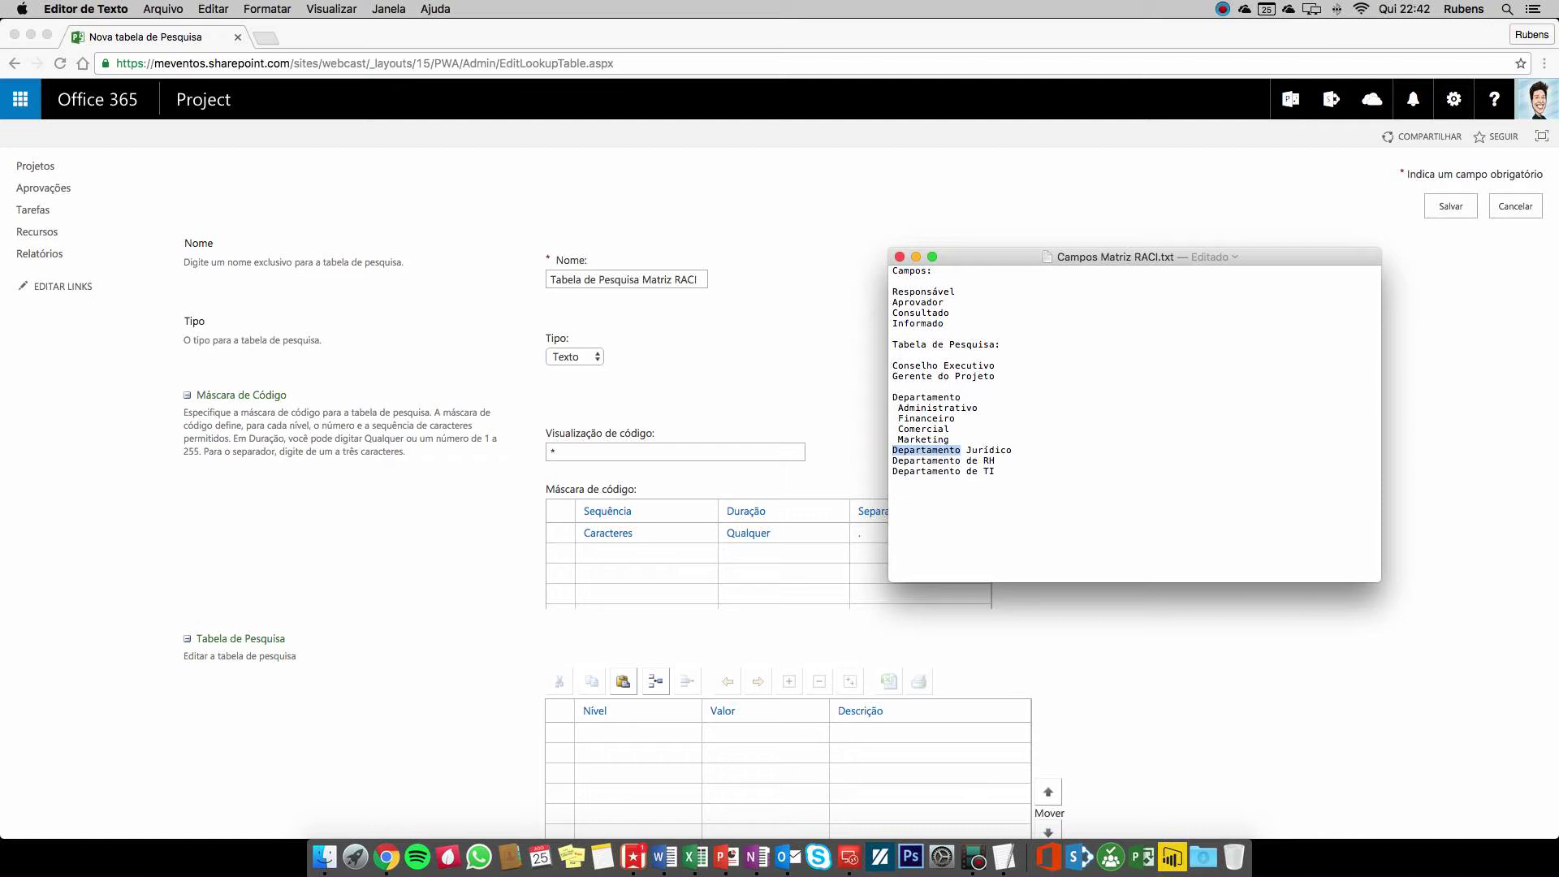
{"action": "key", "text": "alt+shift+Right"}
{"action": "key", "text": "alt+shift+Left"}
{"action": "key", "text": "BackSpace"}
{"action": "key", "text": "Down"}
{"action": "key", "text": "alt+shift+Right"}
{"action": "key", "text": "alt+shift+Right"}
{"action": "key", "text": "shift+Right"}
{"action": "key", "text": "BackSpace"}
Remove the "Departamento de" prefix from the TI entry at the end of the list
{"action": "key", "text": "Down"}
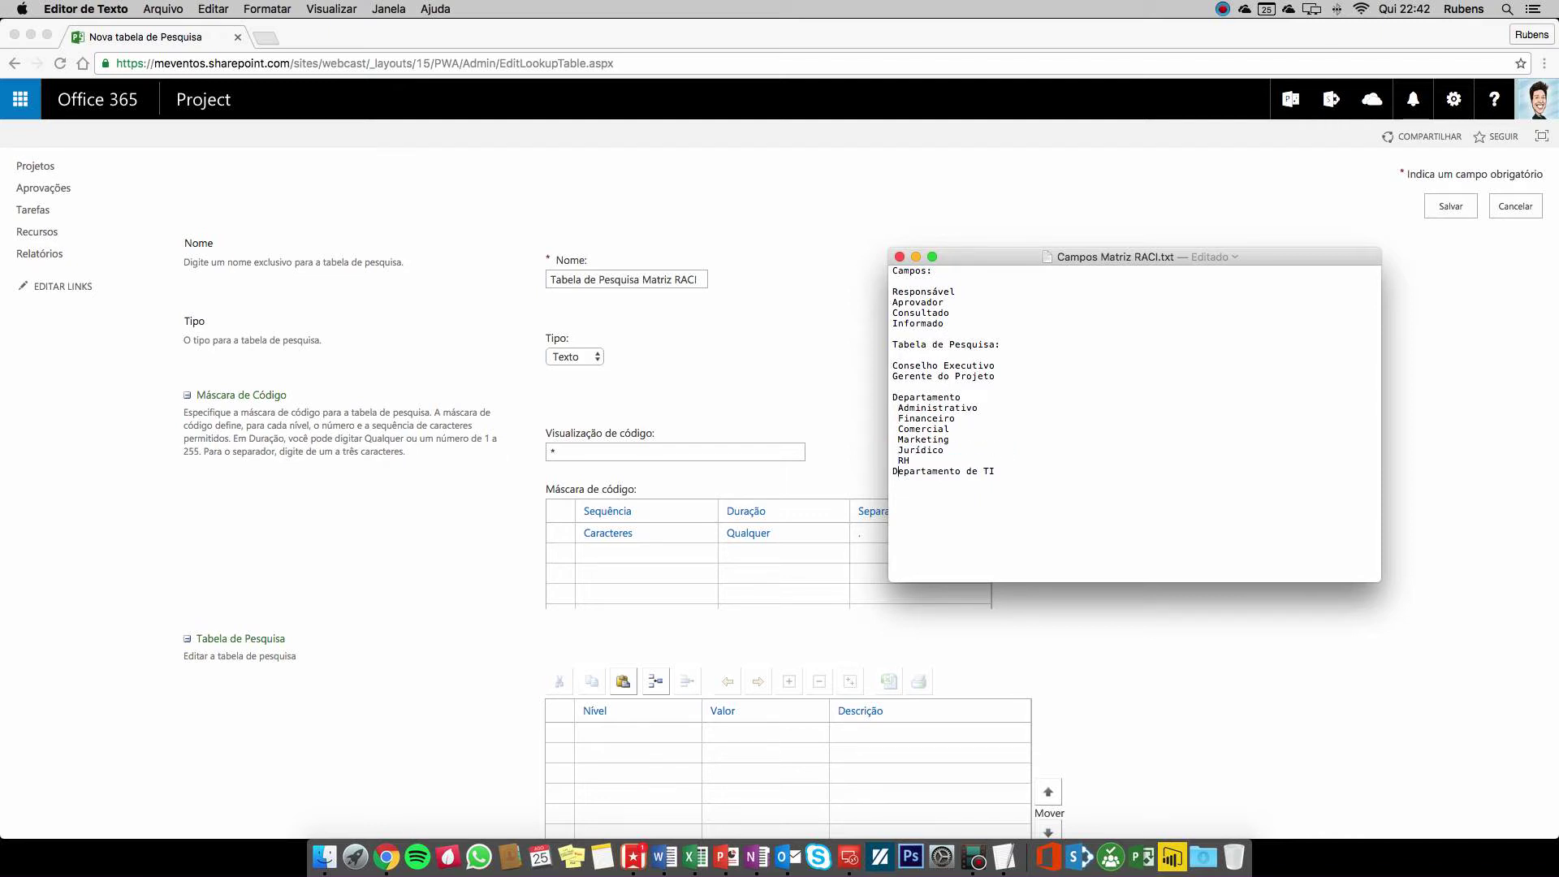
{"action": "key", "text": "alt+shift+Right"}
{"action": "key", "text": "alt+shift+Right"}
{"action": "key", "text": "shift+Right"}
{"action": "key", "text": "BackSpace"}
{"action": "left_click", "coordinate": [908, 428]}
{"action": "left_click", "coordinate": [966, 386]}
Return to the lookup table form in Chrome and set the first code mask level's separator to " - "
{"action": "left_click", "coordinate": [668, 546]}
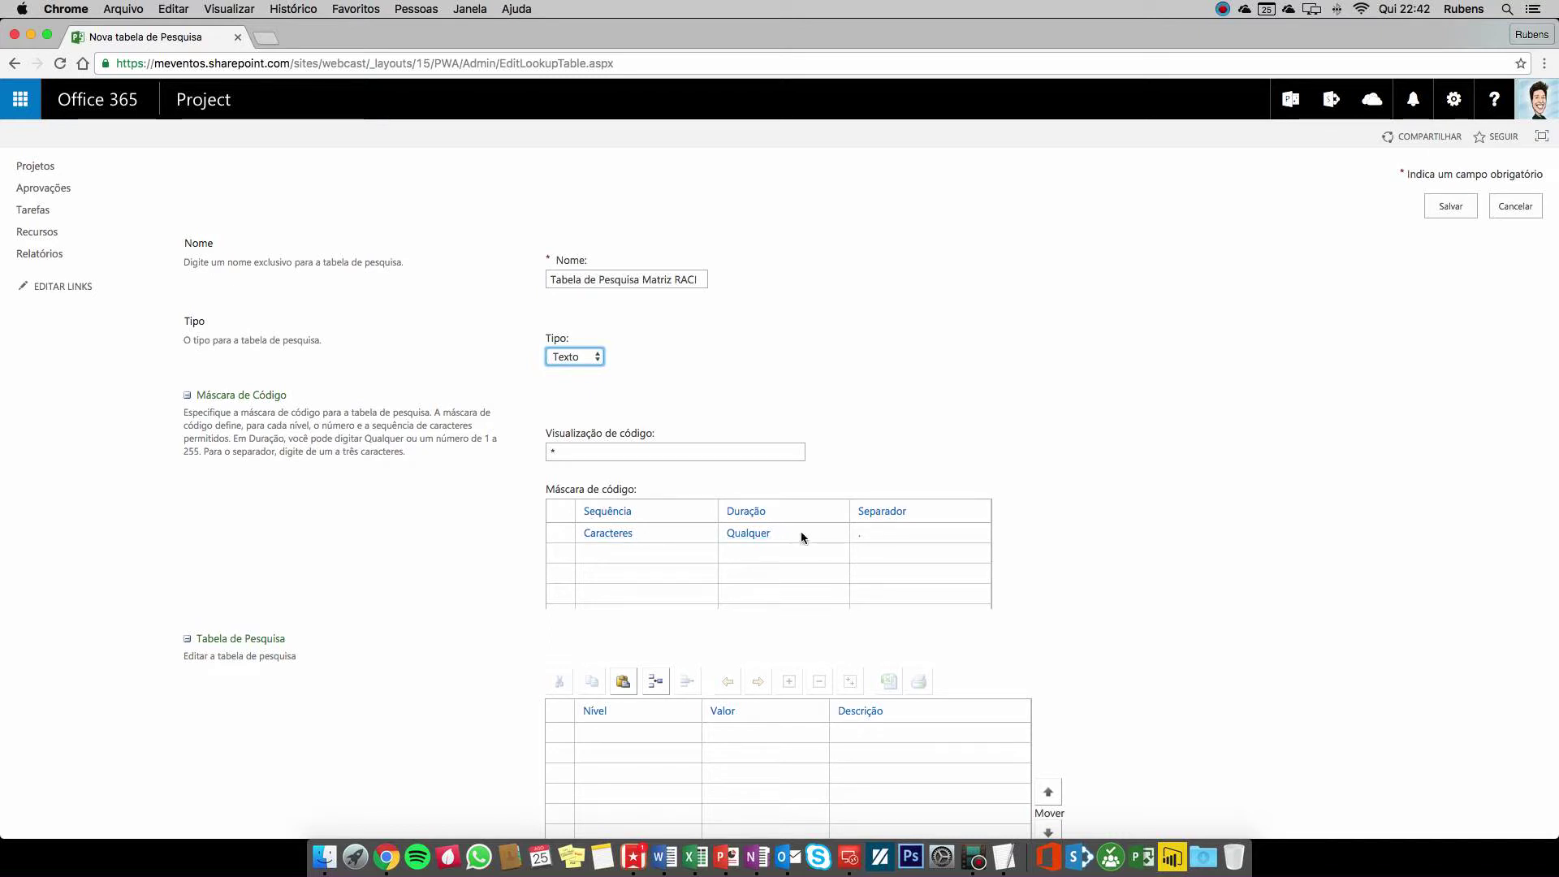
{"action": "left_click", "coordinate": [867, 534]}
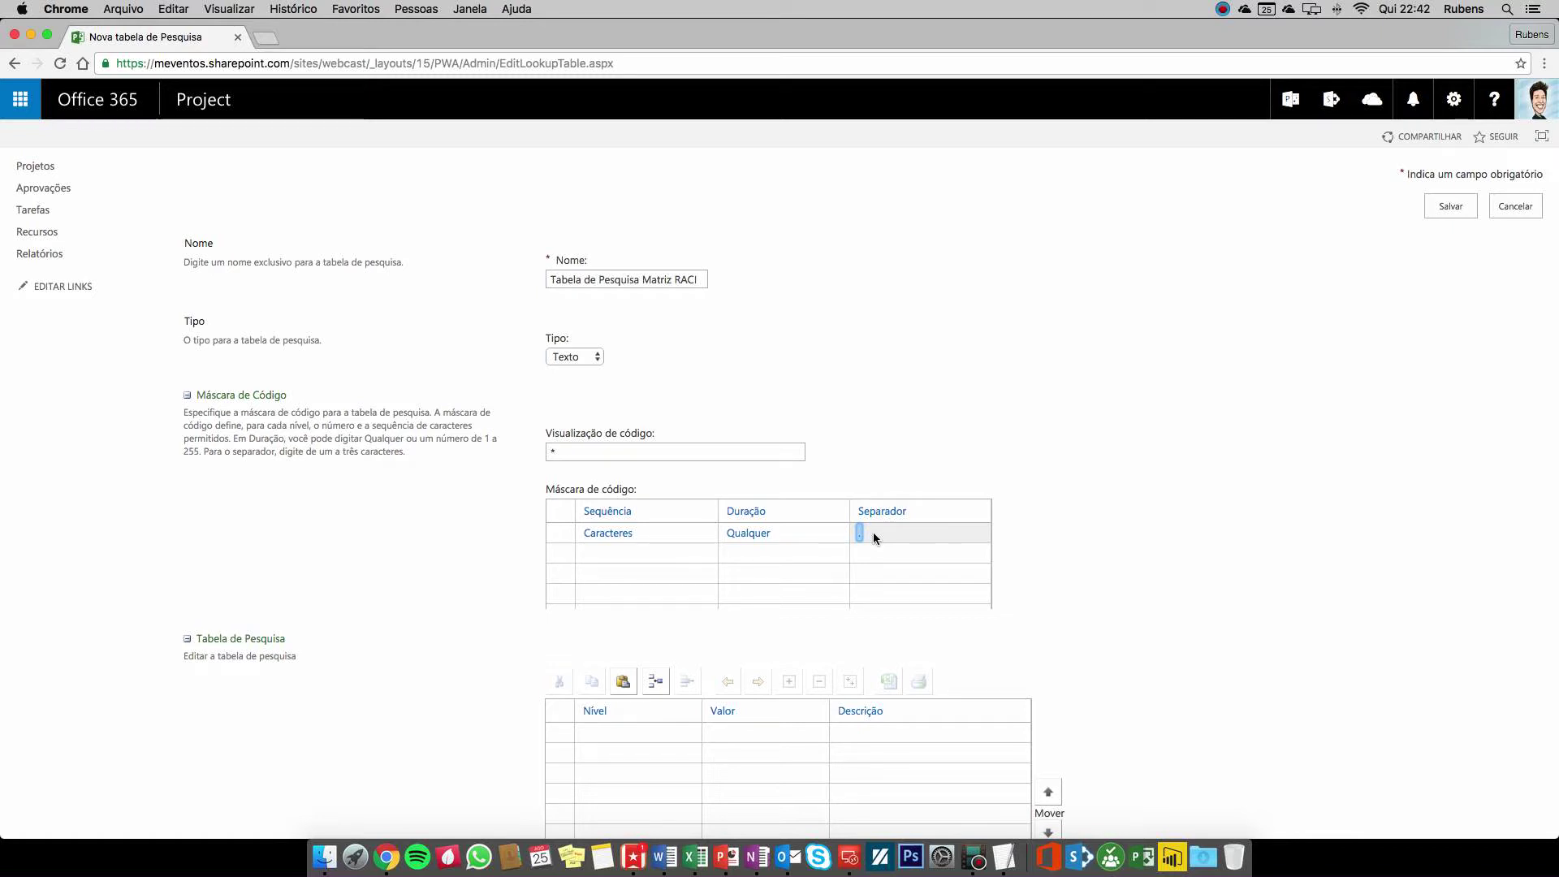
{"action": "type", "text": "-"}
{"action": "left_click", "coordinate": [798, 555]}
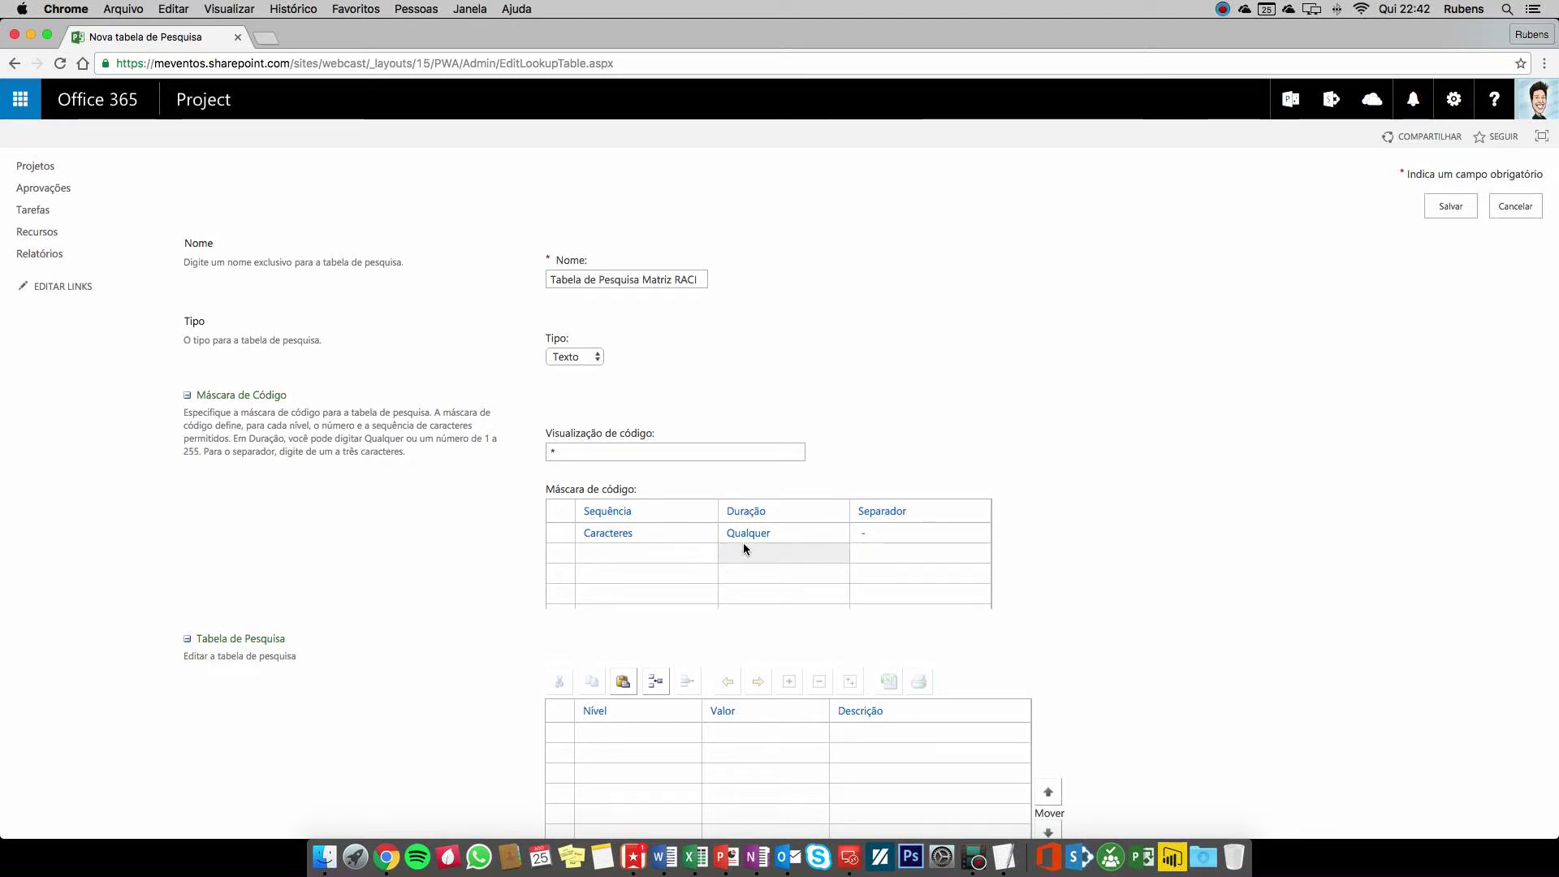
Add a second level to the code mask with the sequence Caracteres
{"action": "left_click", "coordinate": [670, 555]}
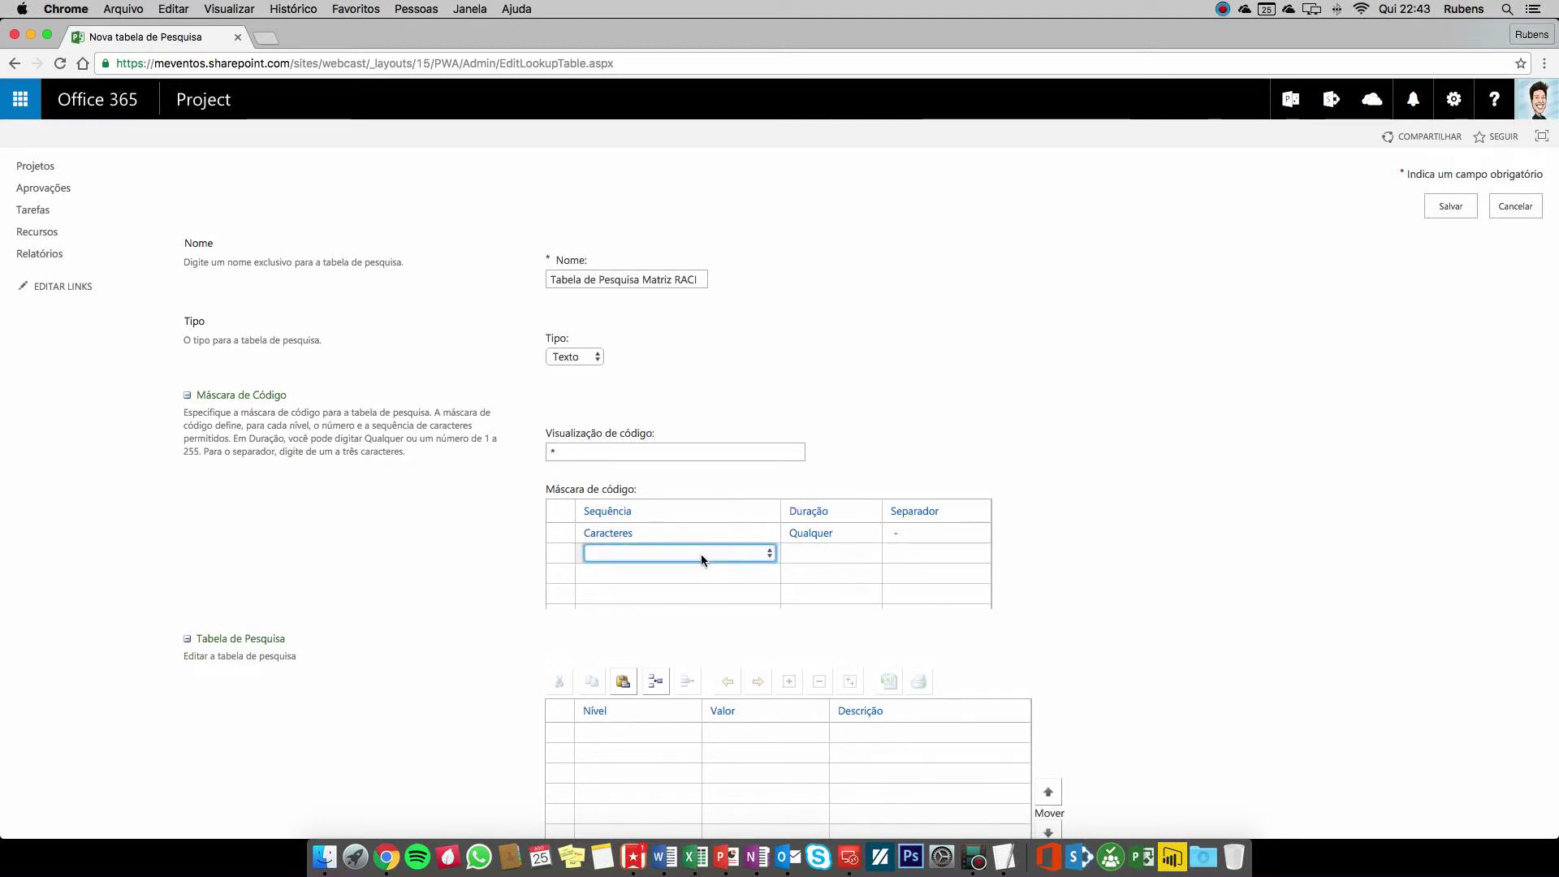
{"action": "left_click", "coordinate": [700, 553]}
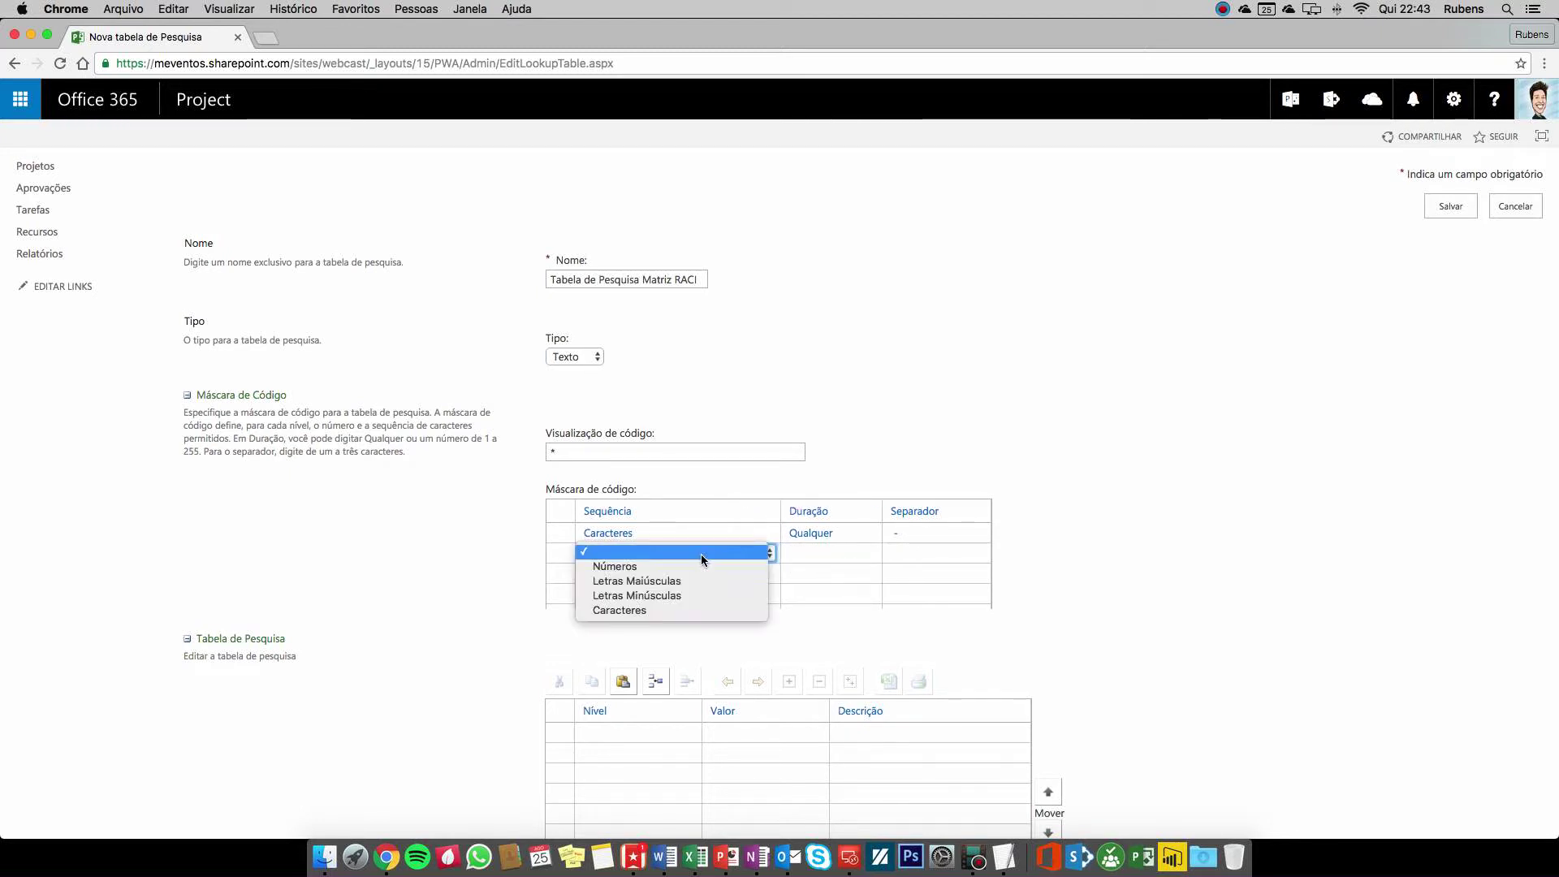
{"action": "left_click", "coordinate": [671, 611]}
{"action": "left_click", "coordinate": [815, 545]}
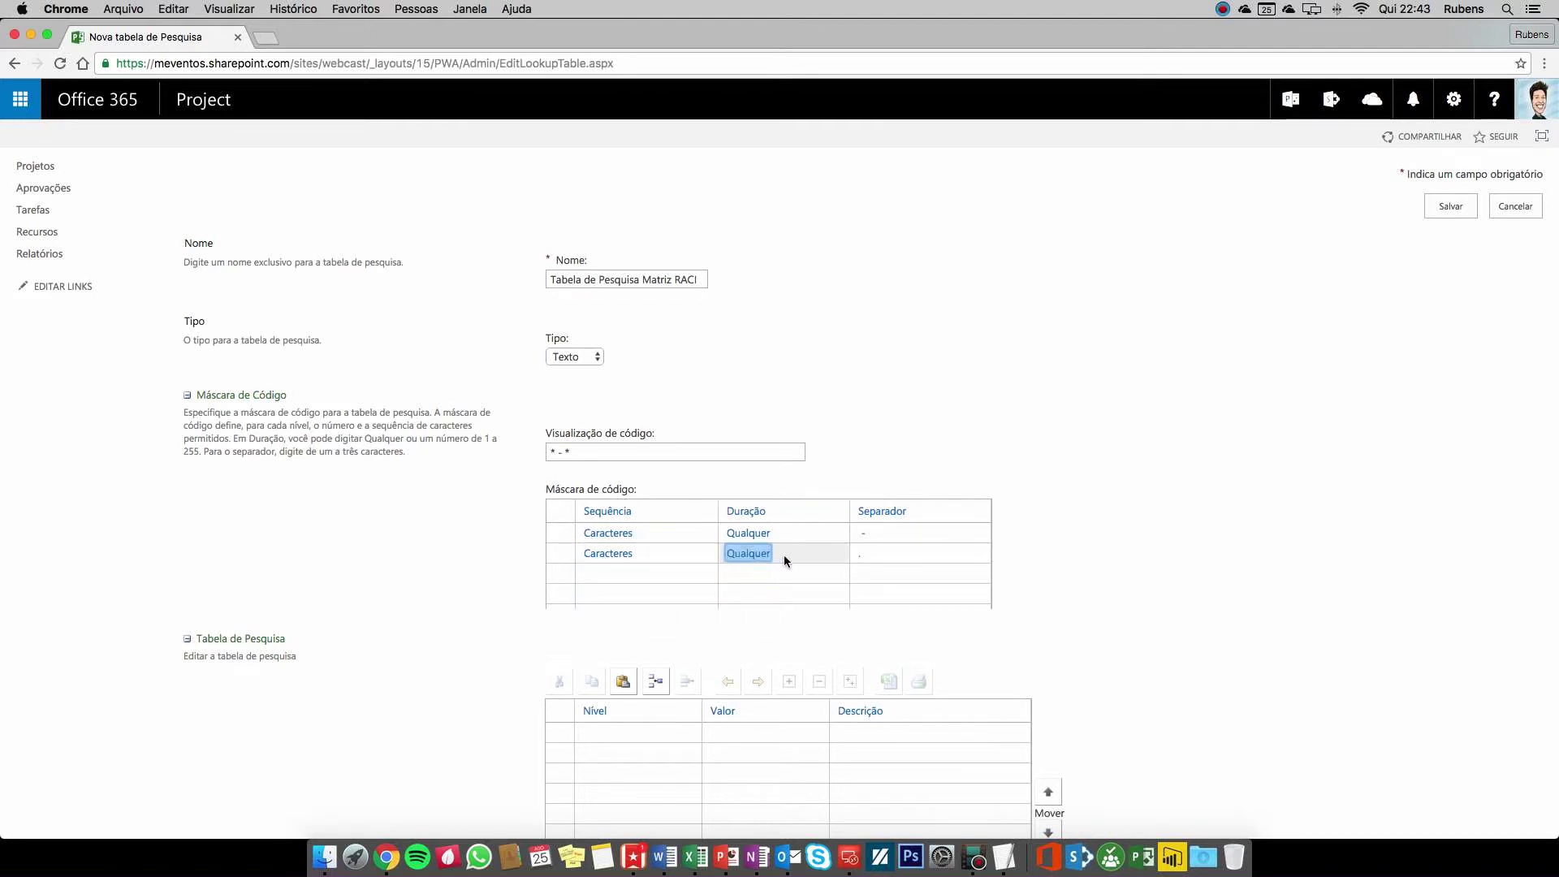
{"action": "left_click", "coordinate": [755, 553]}
Change the second code mask level's sequence to Letras Maiúsculas and set its length to 3
{"action": "left_click", "coordinate": [631, 555]}
{"action": "left_click", "coordinate": [631, 556]}
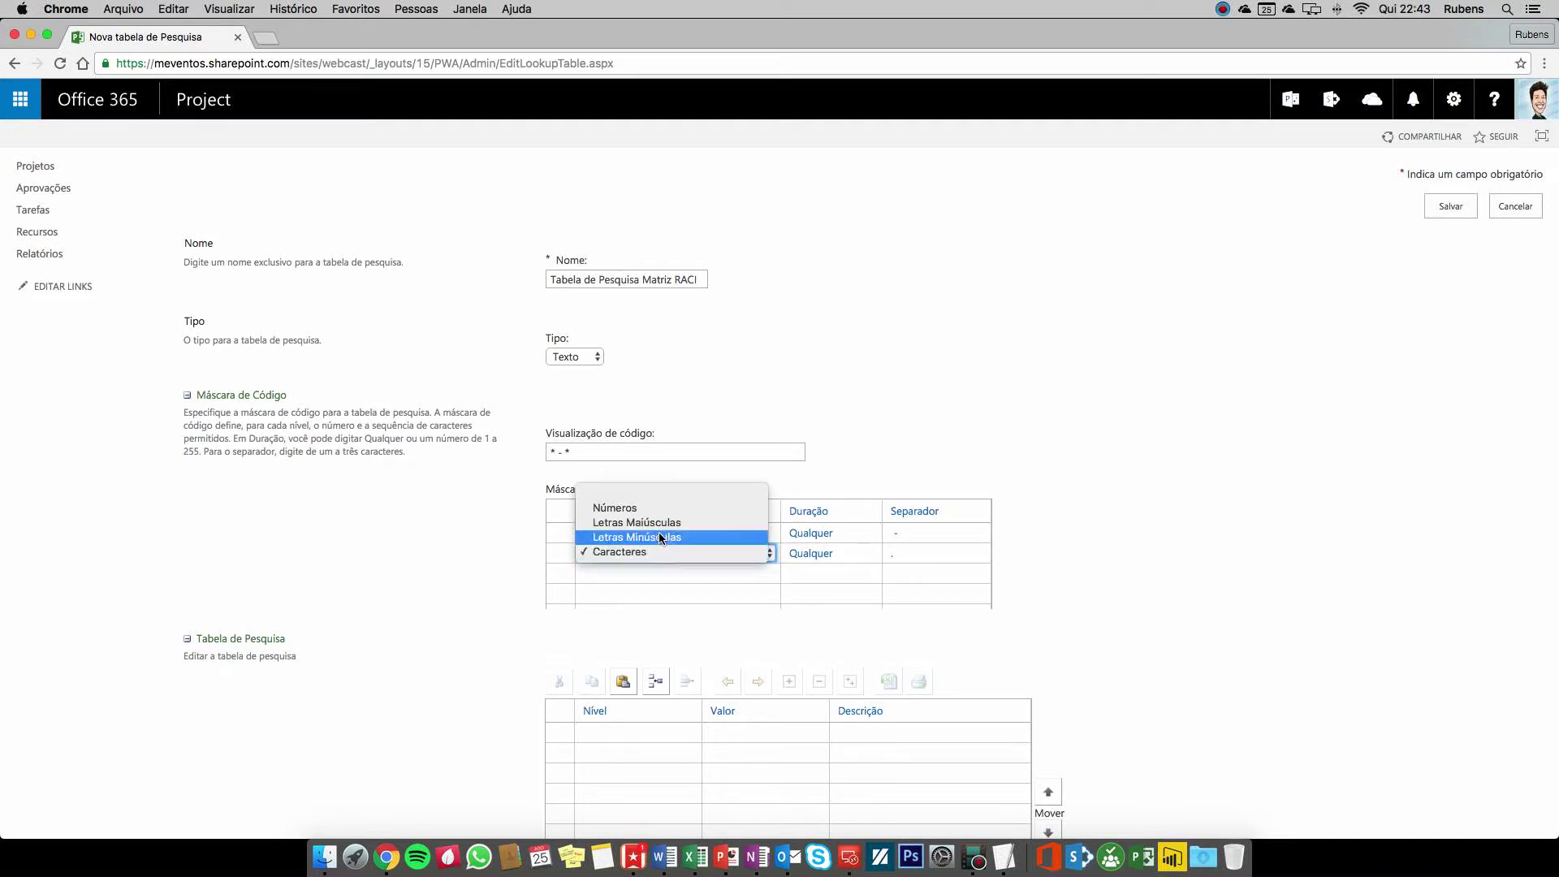
{"action": "left_click", "coordinate": [660, 523]}
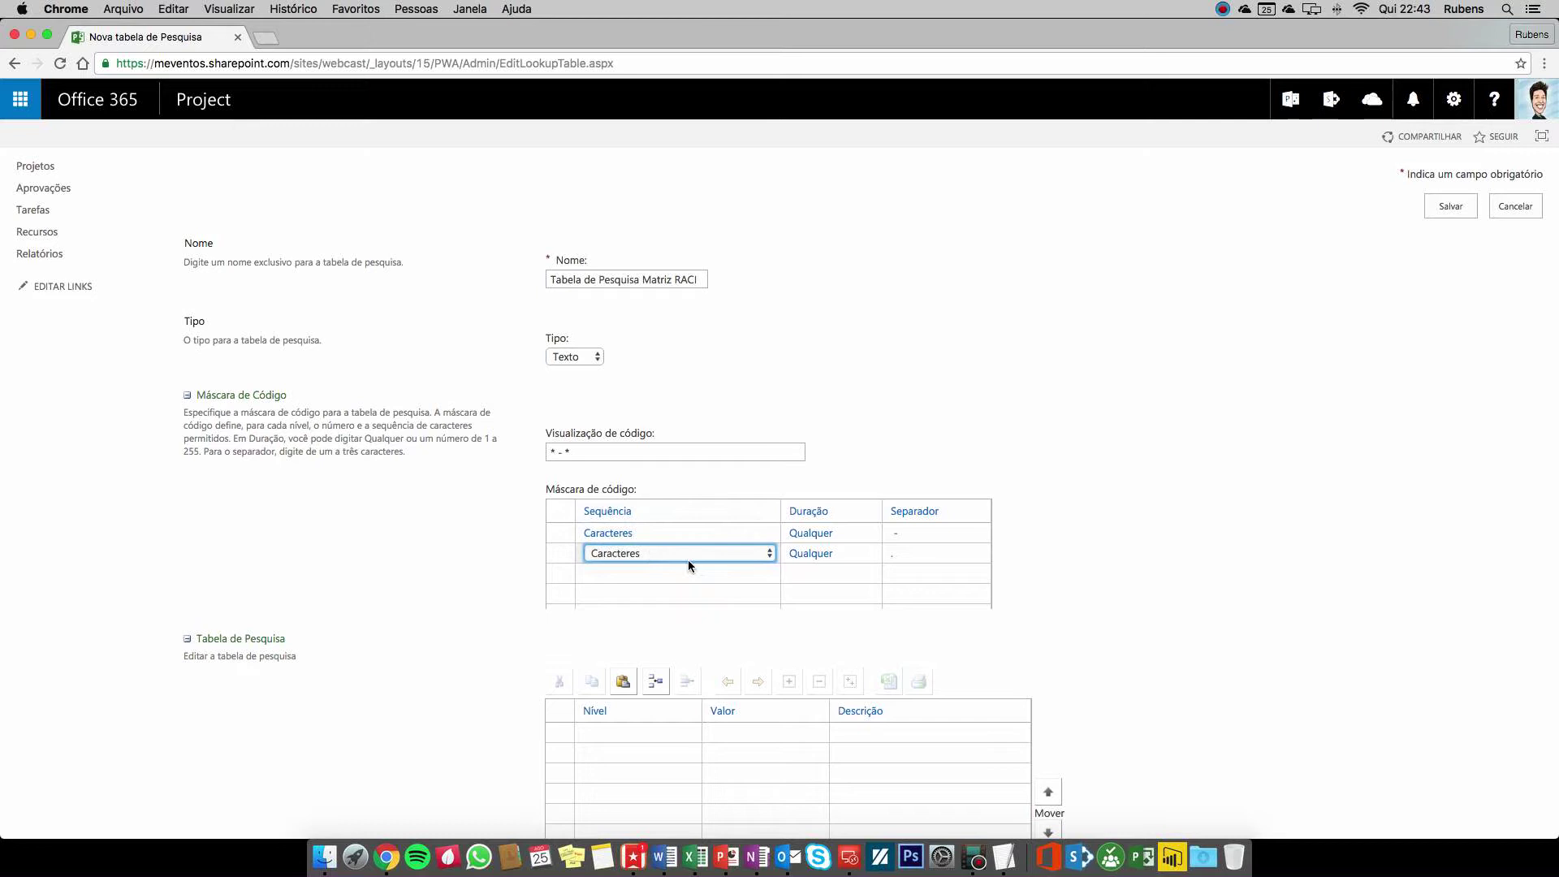
{"action": "left_click", "coordinate": [799, 556]}
{"action": "type", "text": "3"}
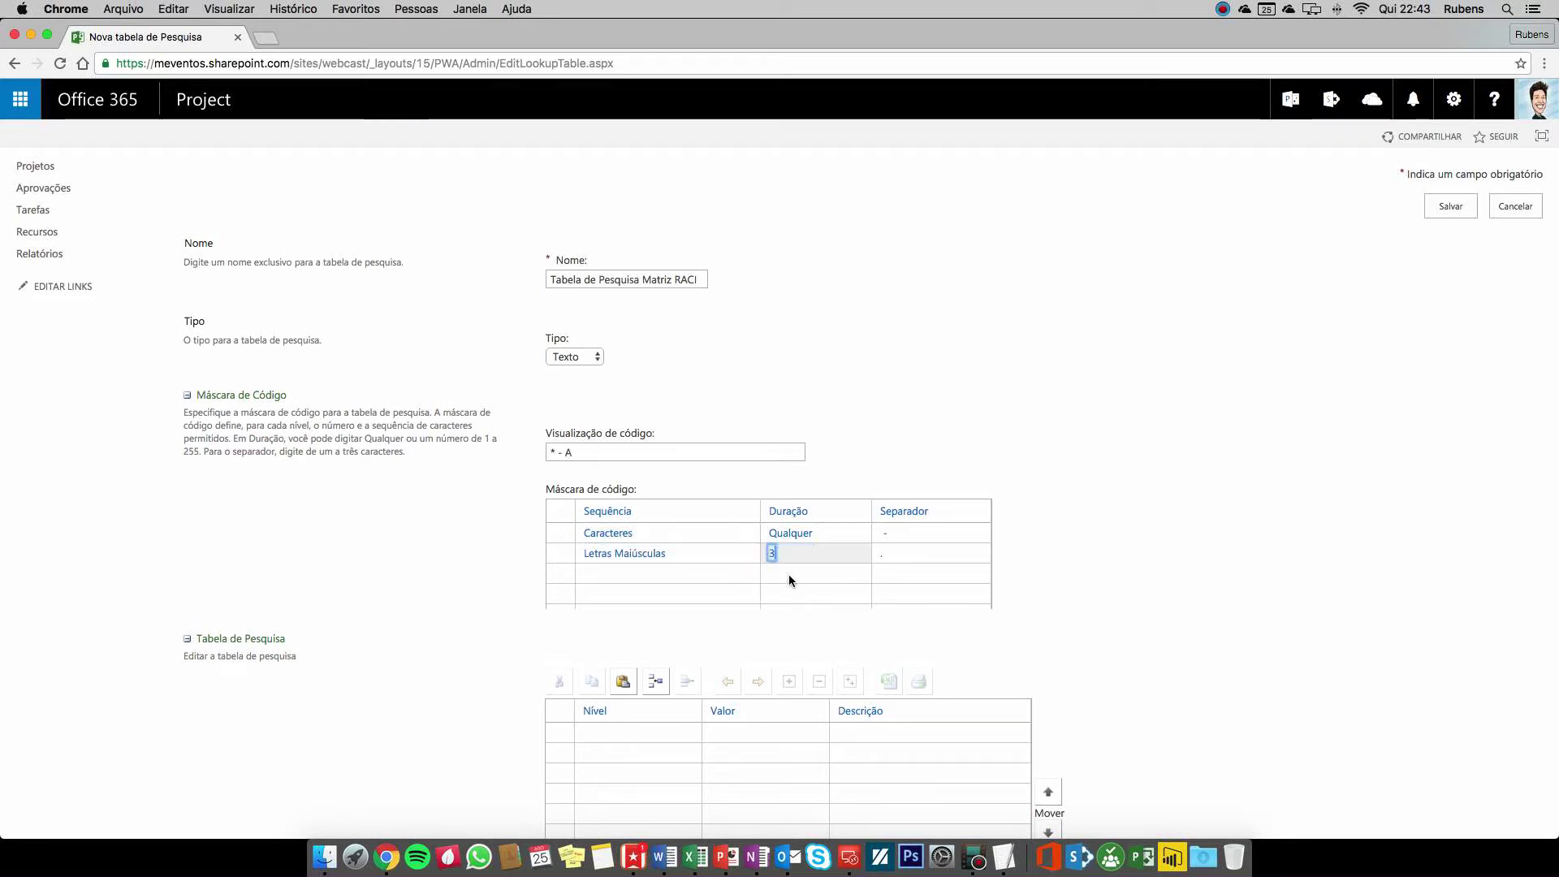
{"action": "left_click", "coordinate": [787, 573]}
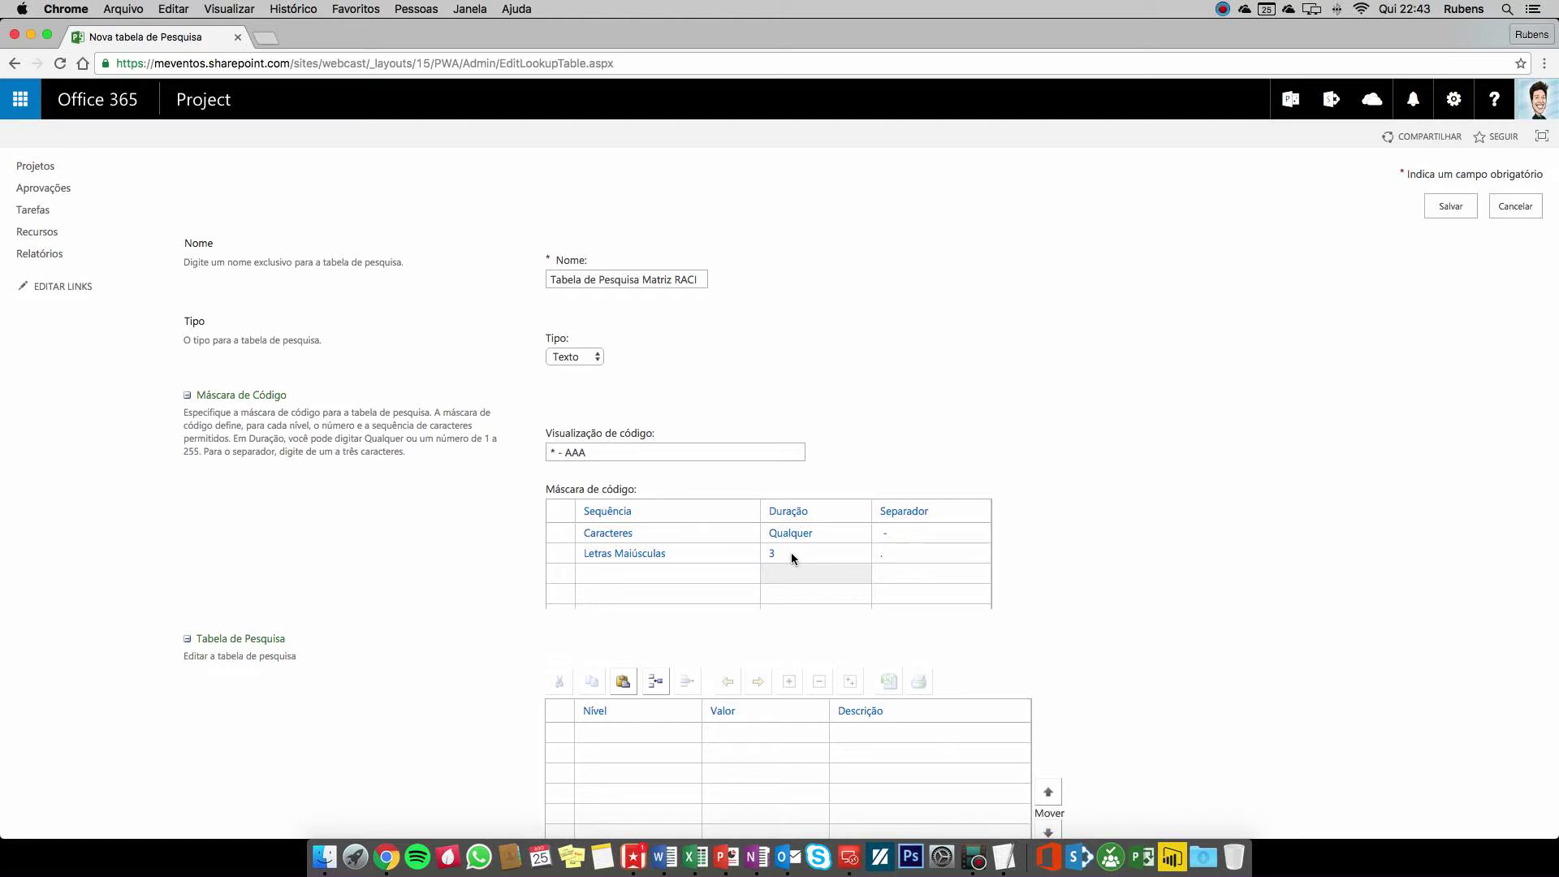
Change the second code mask level's sequence to Letras Minúsculas
{"action": "left_click", "coordinate": [765, 556]}
{"action": "left_click", "coordinate": [729, 557]}
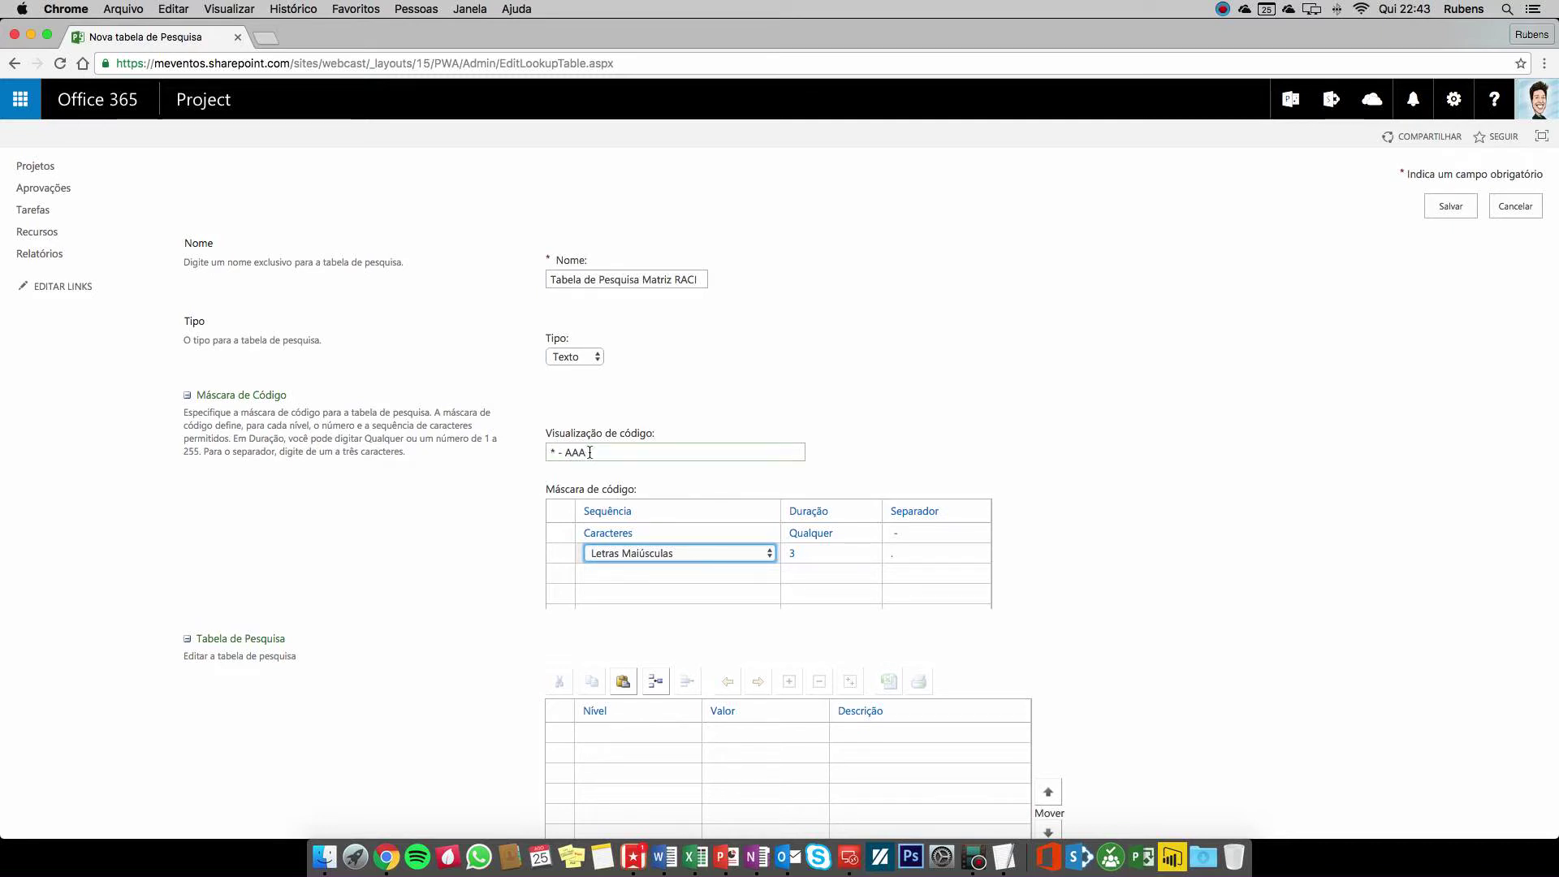
{"action": "left_click", "coordinate": [643, 553]}
{"action": "left_click", "coordinate": [608, 505]}
{"action": "left_click", "coordinate": [820, 560]}
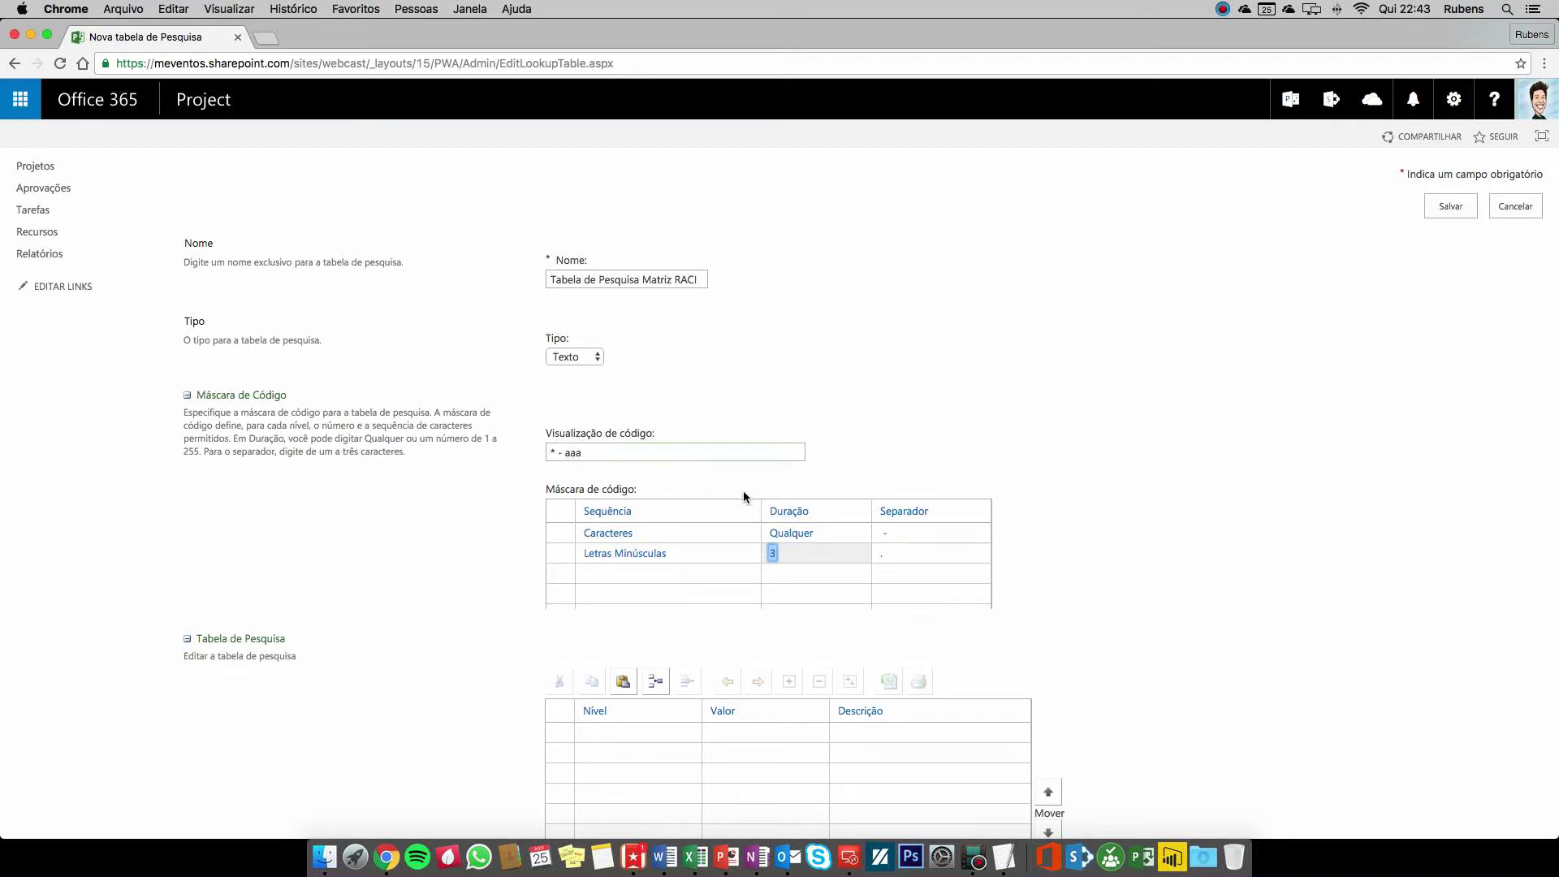
Try " : " as the first code mask level's separator and set it back to " - "
{"action": "left_click", "coordinate": [913, 533]}
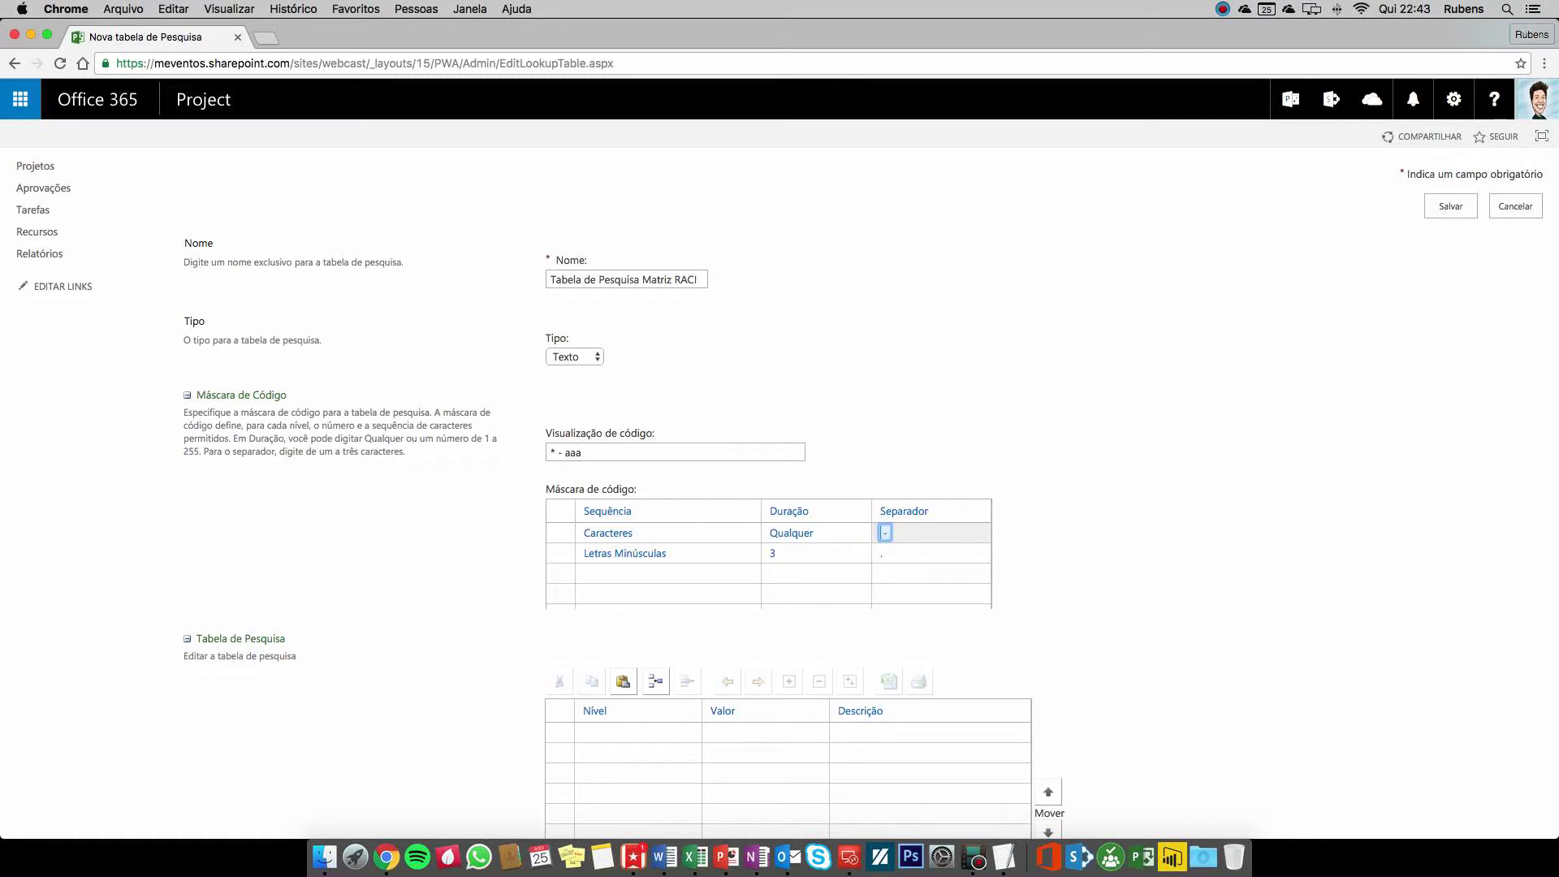
{"action": "type", "text": "."}
{"action": "left_click", "coordinate": [911, 552]}
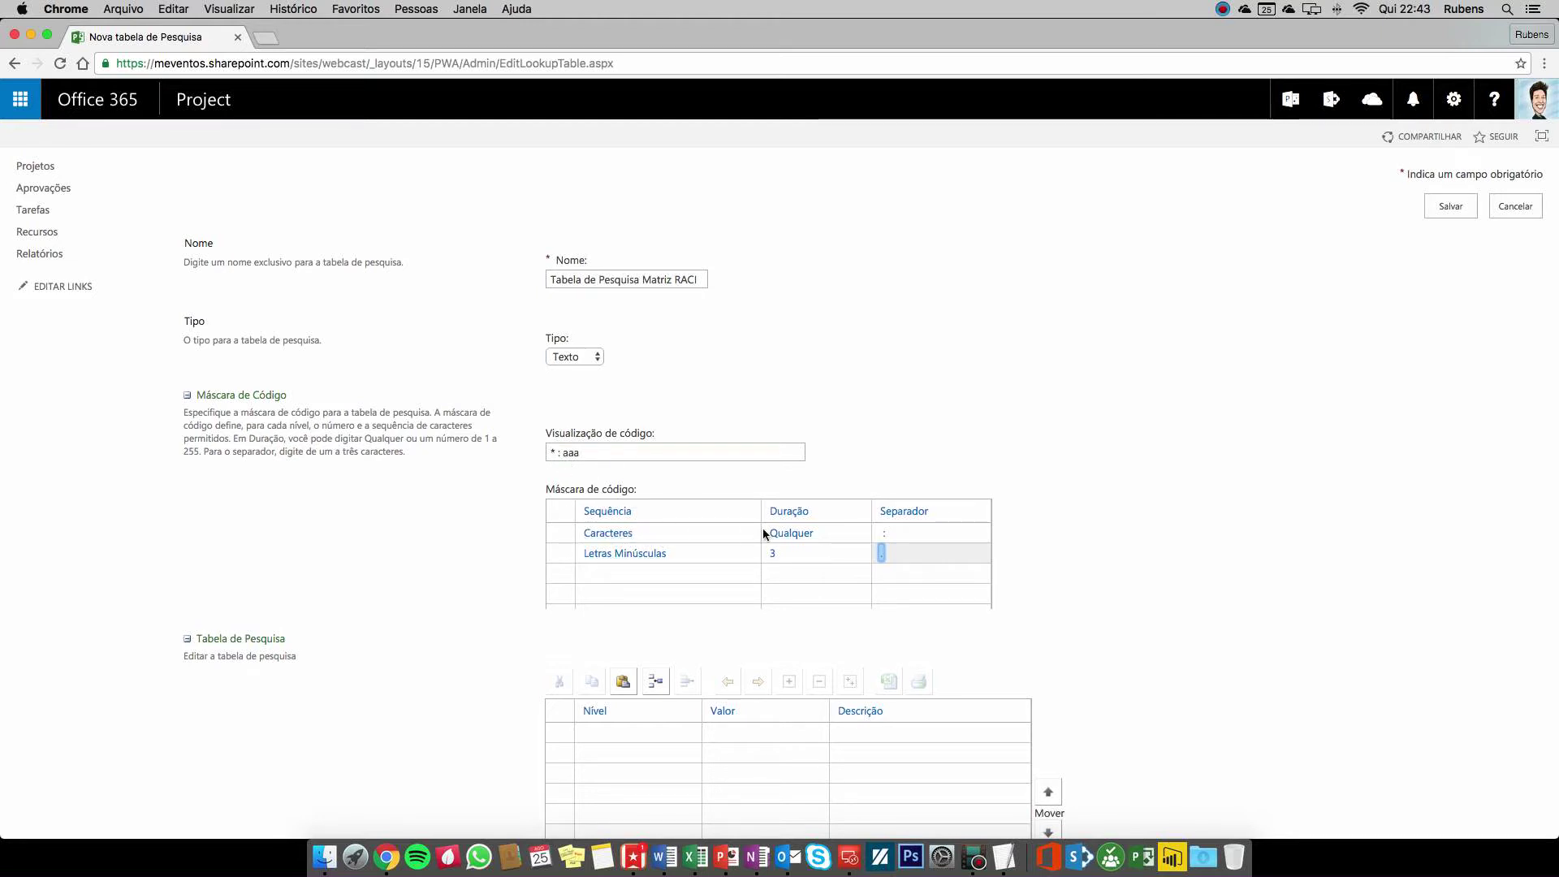
{"action": "left_click", "coordinate": [911, 534]}
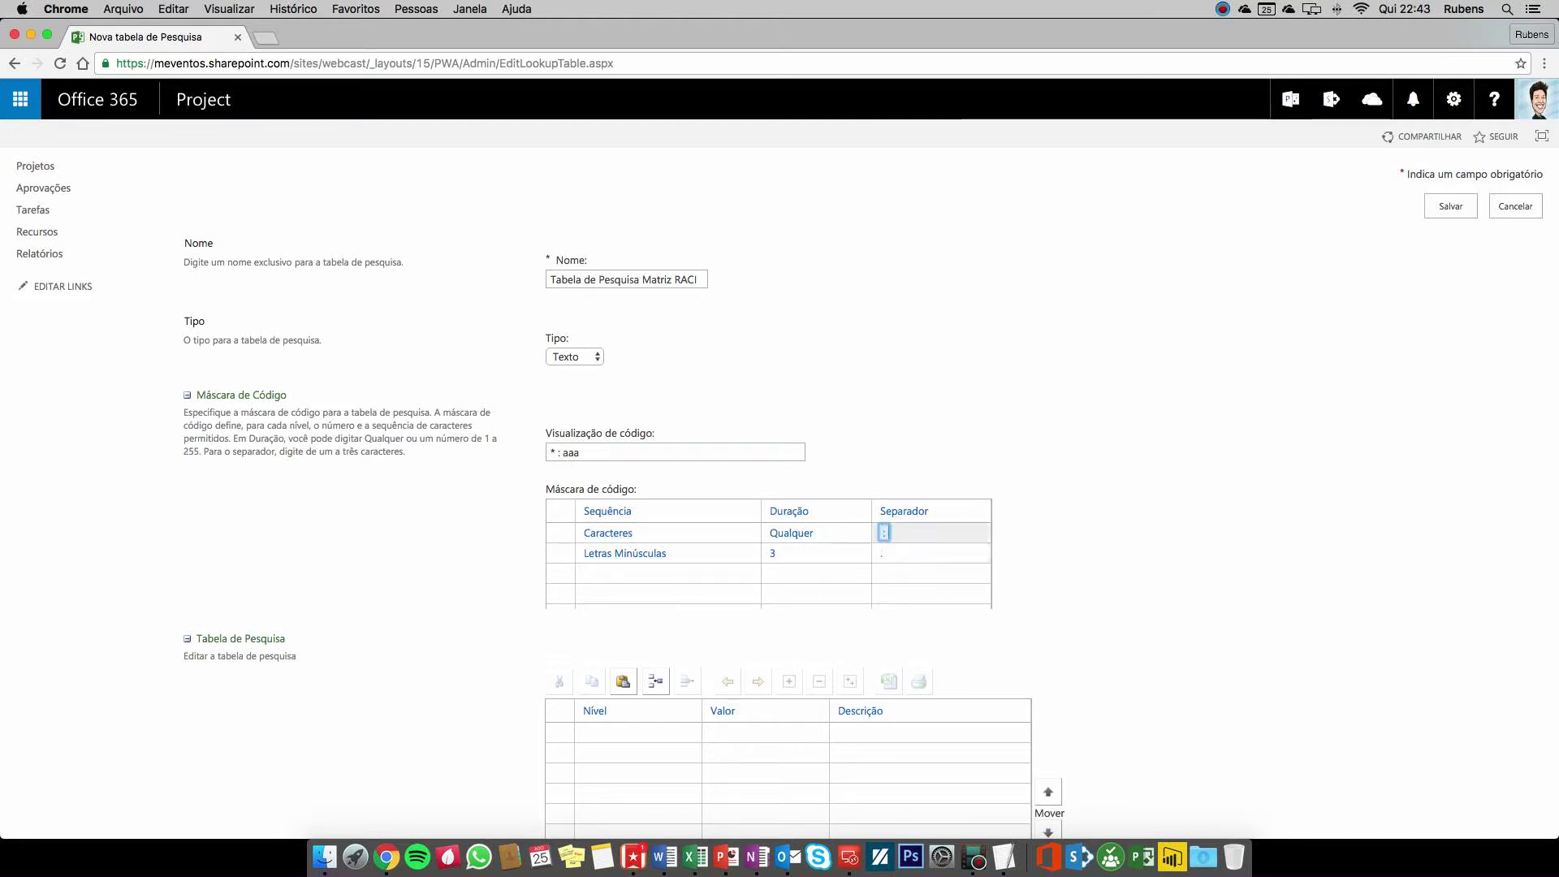
{"action": "type", "text": "-"}
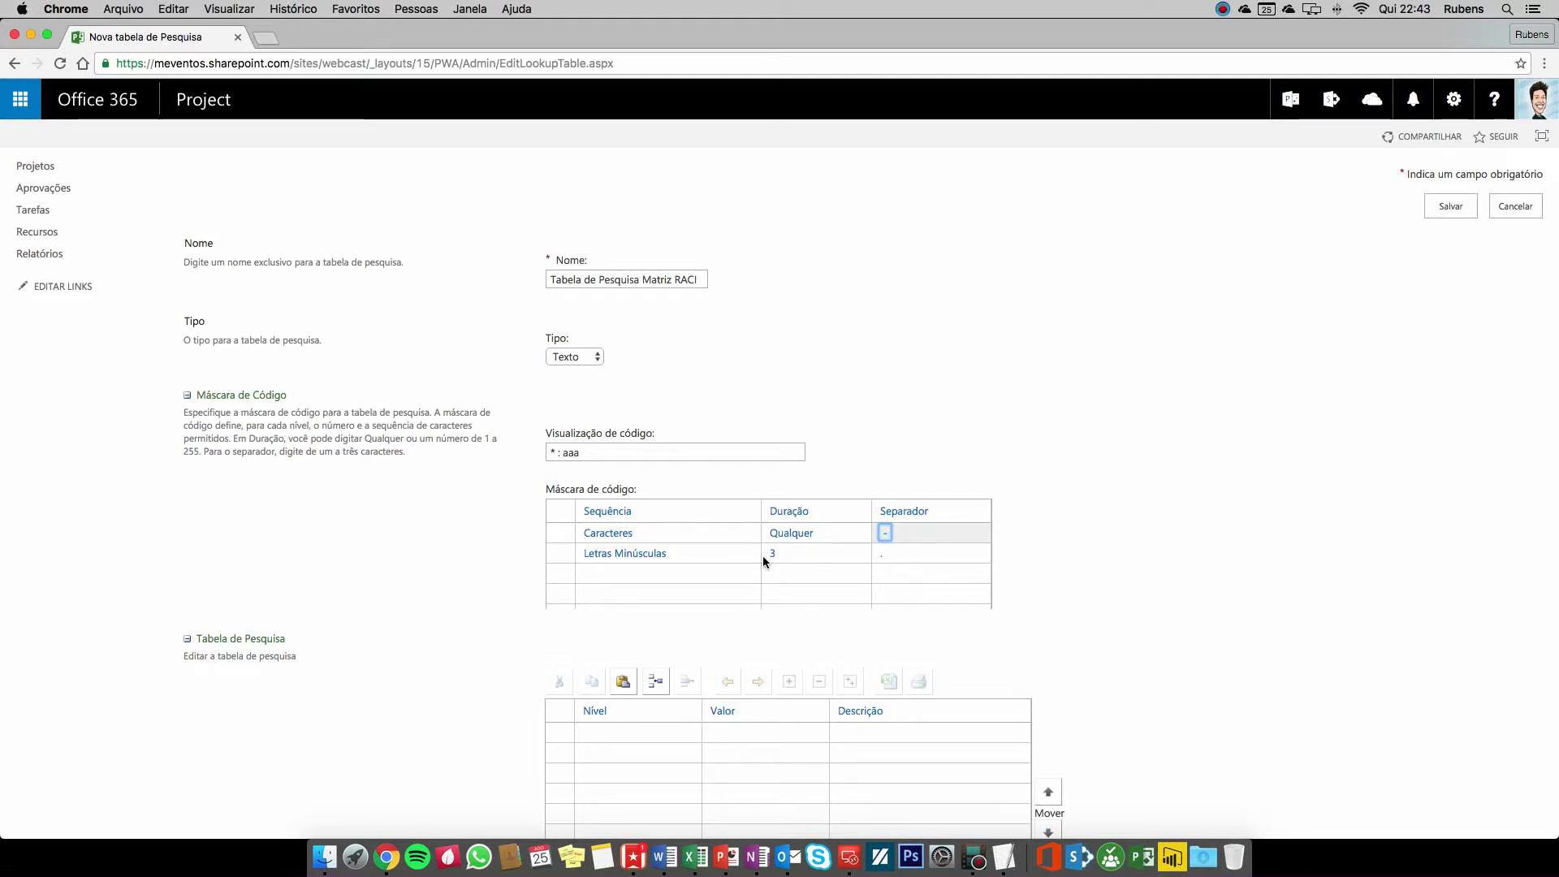
Set the second code mask level's sequence to Caracteres and its length to Qualquer
{"action": "left_click", "coordinate": [693, 552]}
{"action": "left_click", "coordinate": [693, 552]}
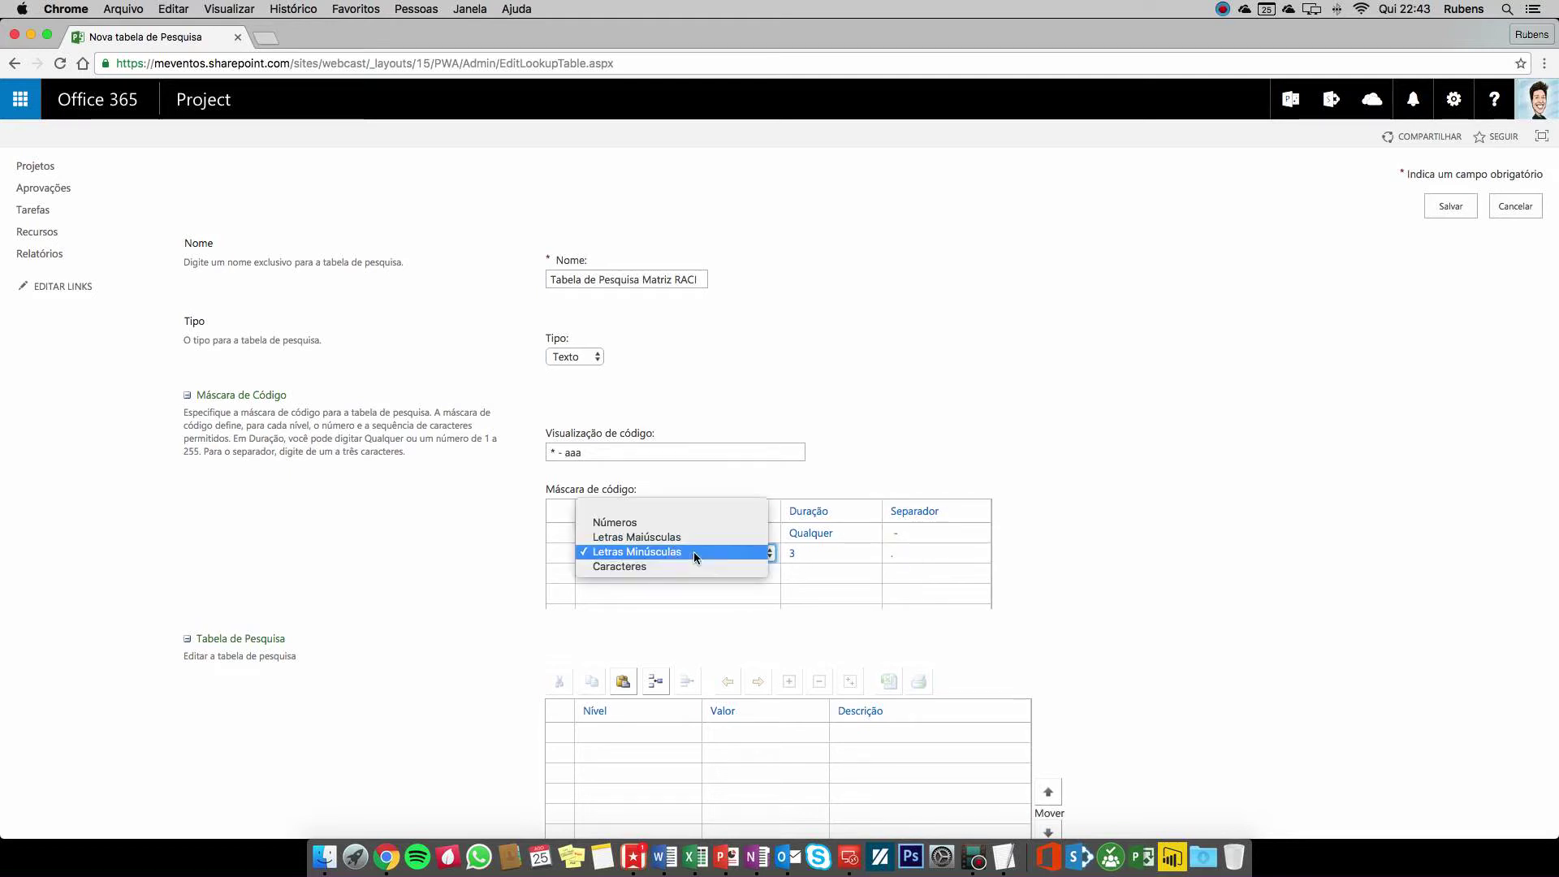
{"action": "left_click", "coordinate": [646, 566]}
{"action": "left_click", "coordinate": [808, 548]}
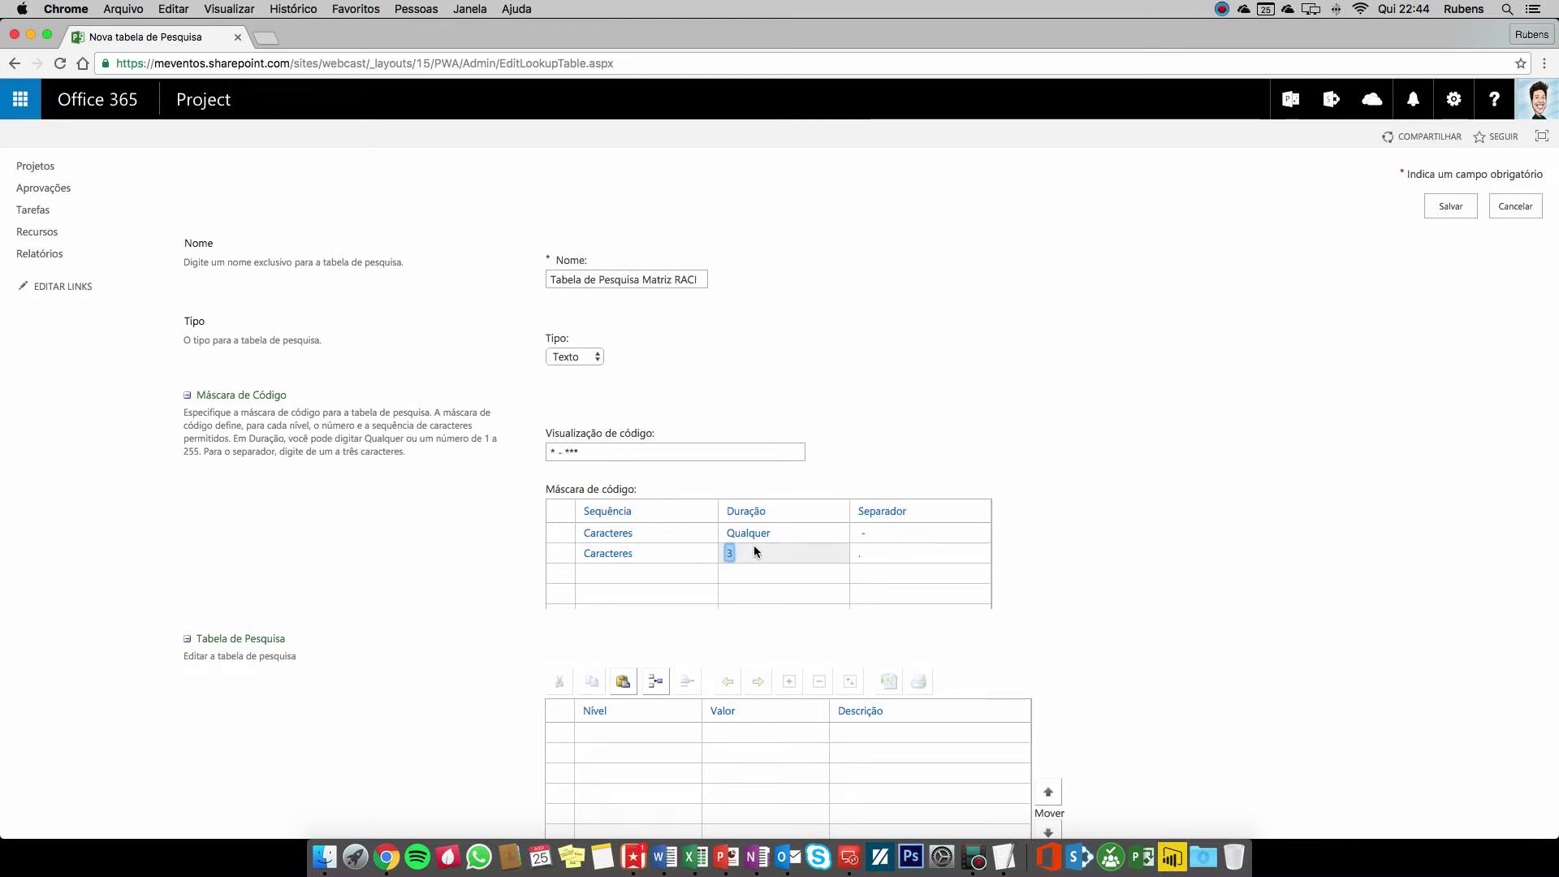
{"action": "key", "text": "BackSpace"}
{"action": "left_click", "coordinate": [759, 591]}
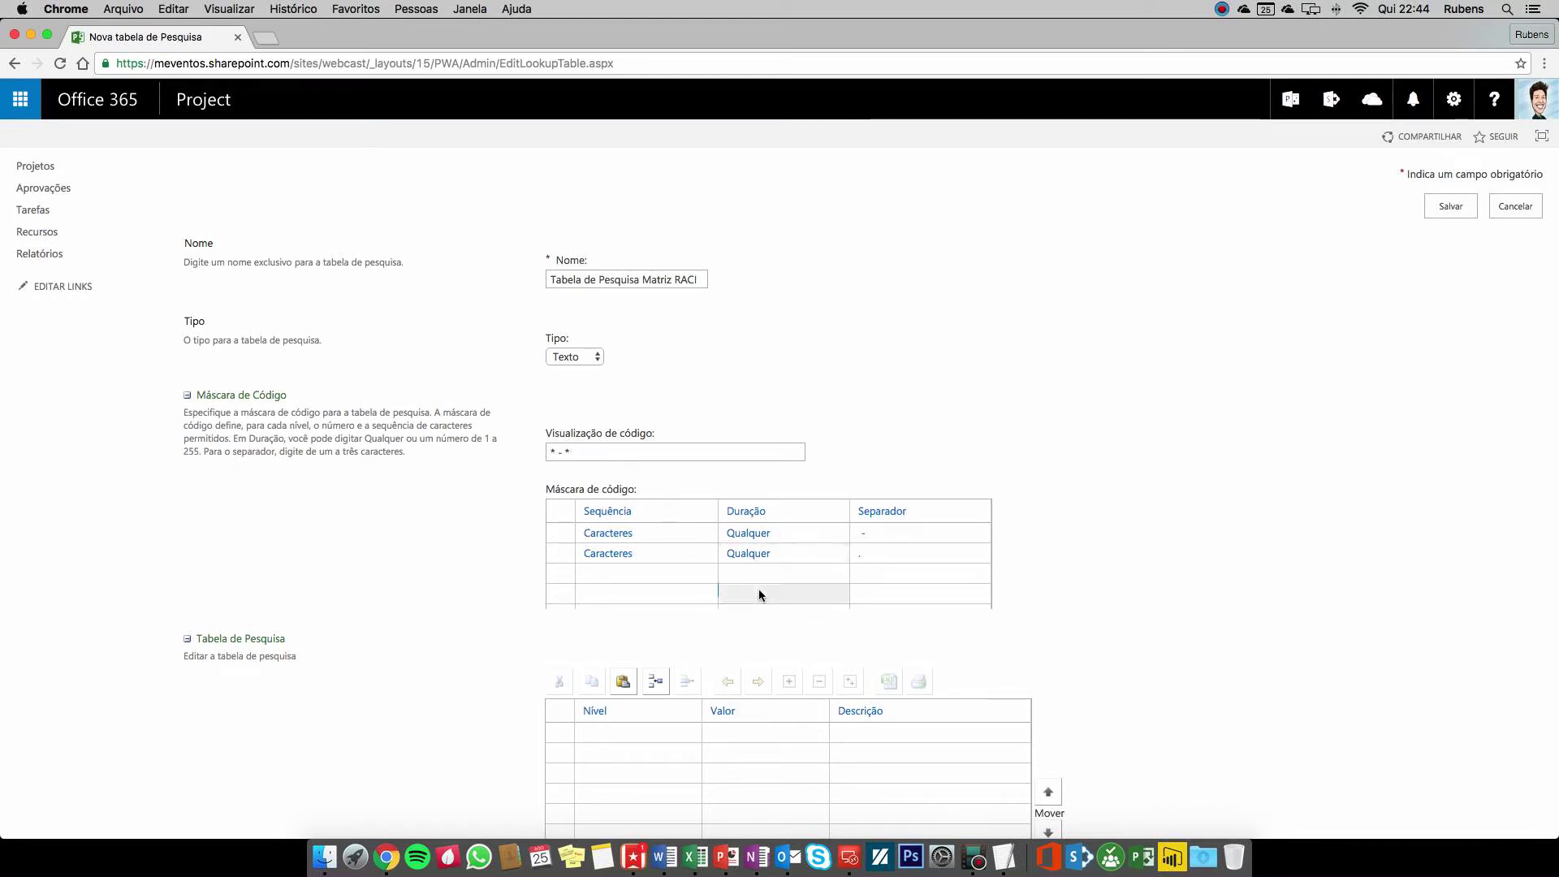
{"action": "left_click", "coordinate": [658, 555]}
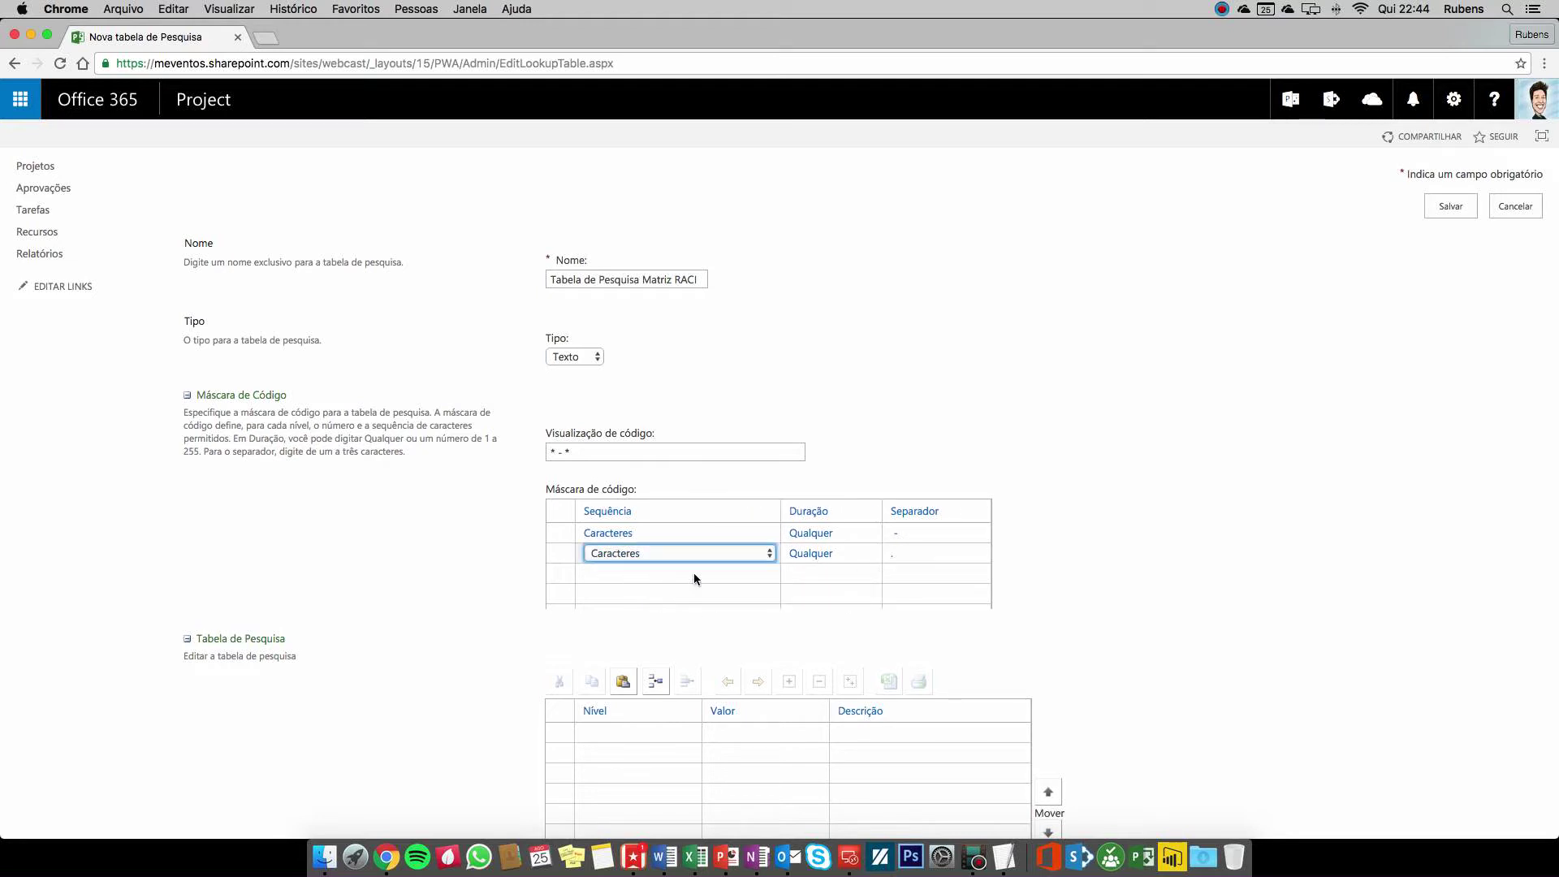
Consult Campos Matriz RACI.txt in the text editor and enter "Conselho Executivo" as the first lookup table value in Chrome
{"action": "left_click", "coordinate": [633, 734]}
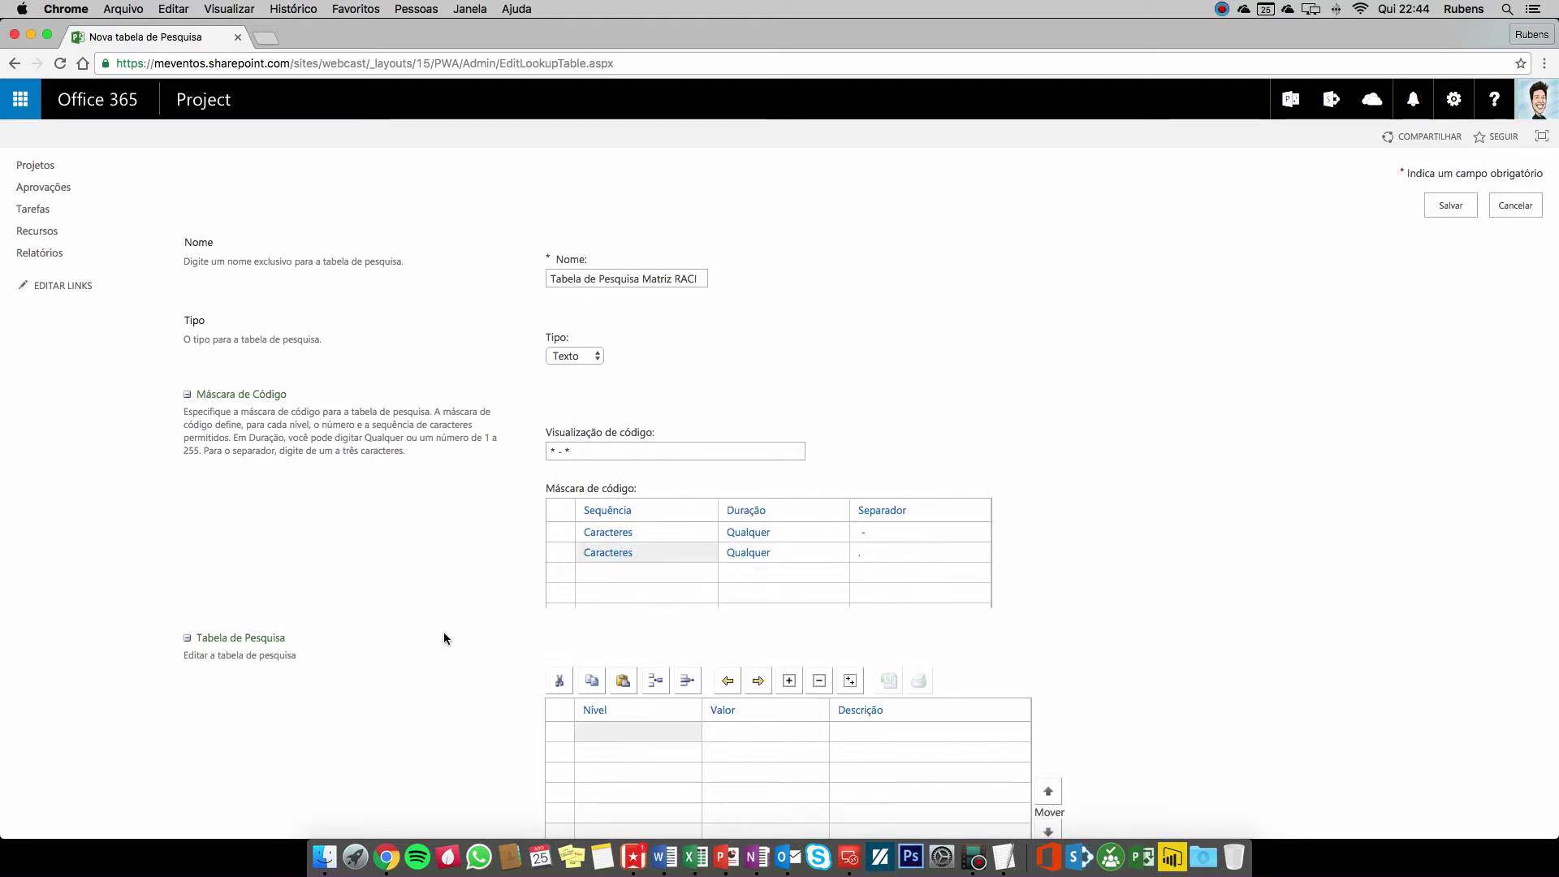
{"action": "scroll", "coordinate": [444, 633], "scroll_direction": "down", "scroll_amount": 2}
{"action": "scroll", "coordinate": [444, 641], "scroll_direction": "down", "scroll_amount": 3}
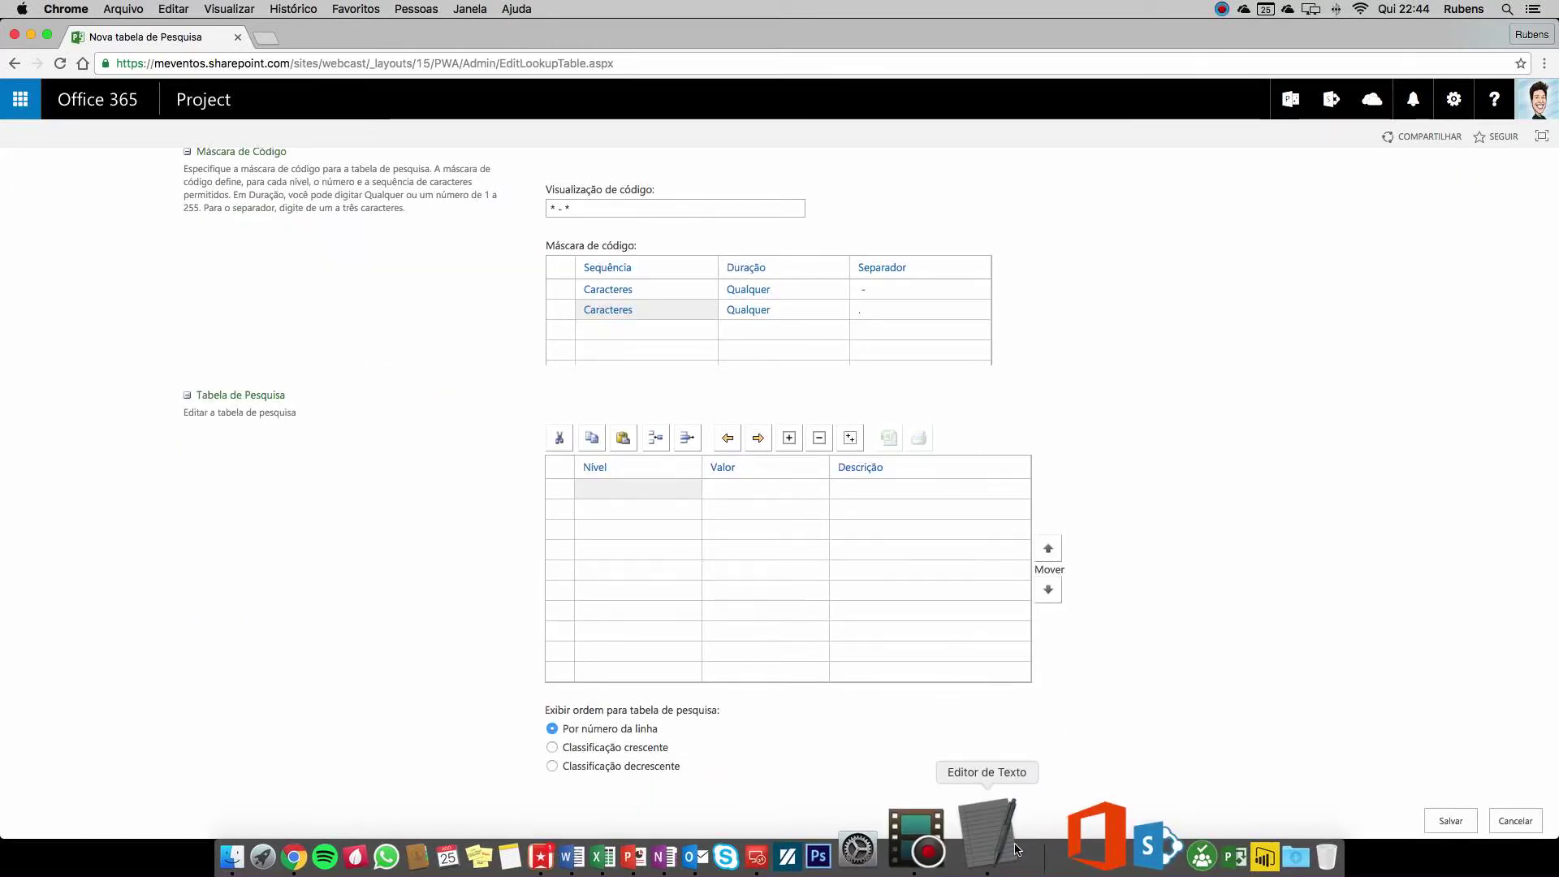
{"action": "left_click", "coordinate": [1004, 857]}
{"action": "left_click", "coordinate": [966, 367]}
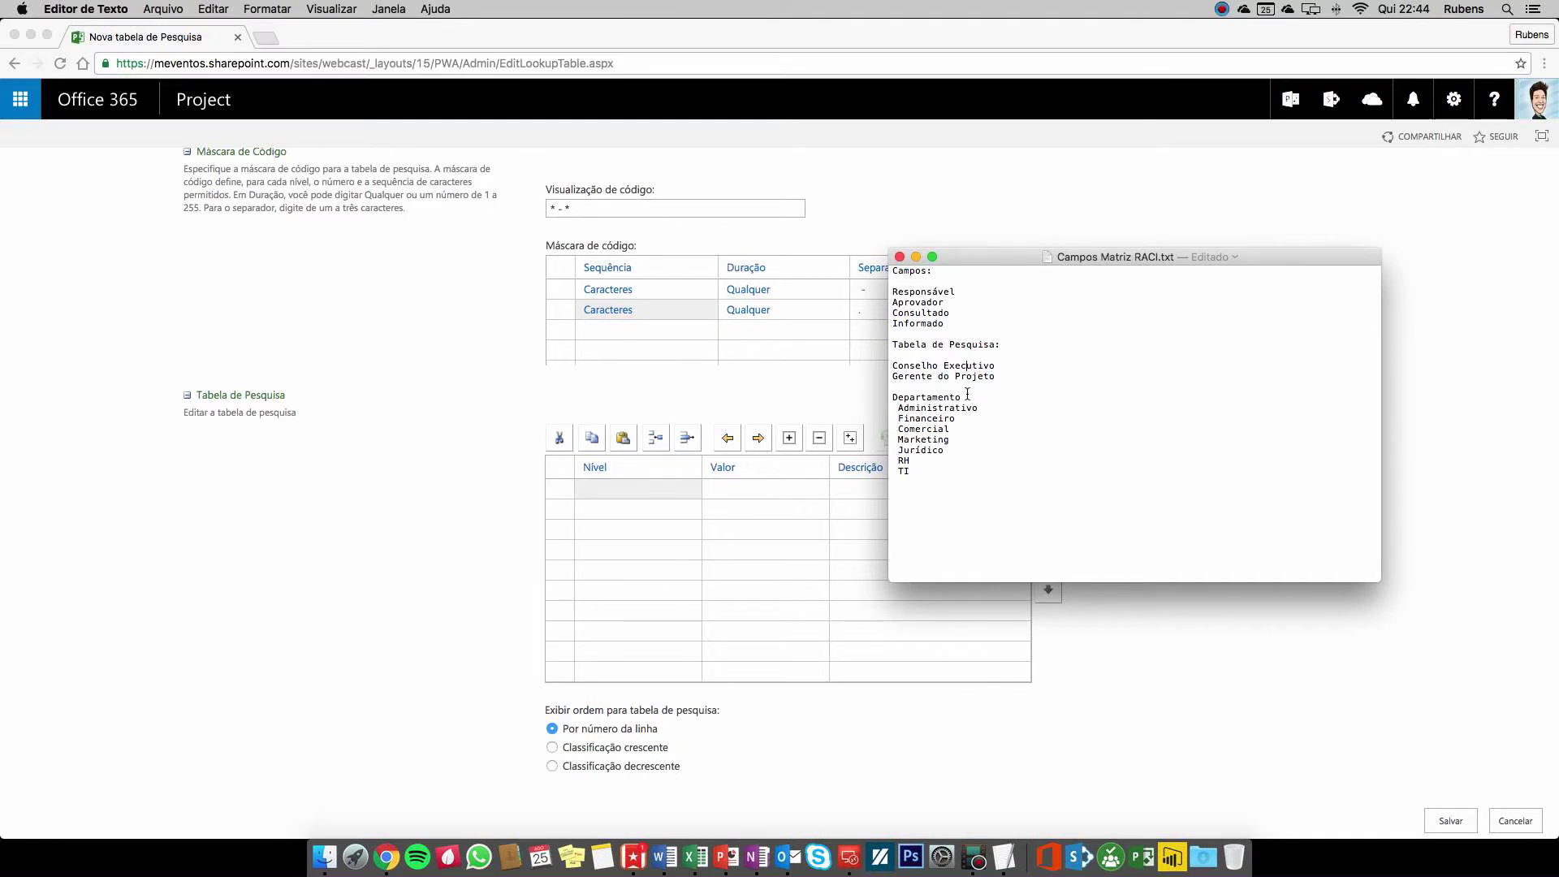
{"action": "left_click", "coordinate": [719, 481]}
{"action": "left_click", "coordinate": [729, 484]}
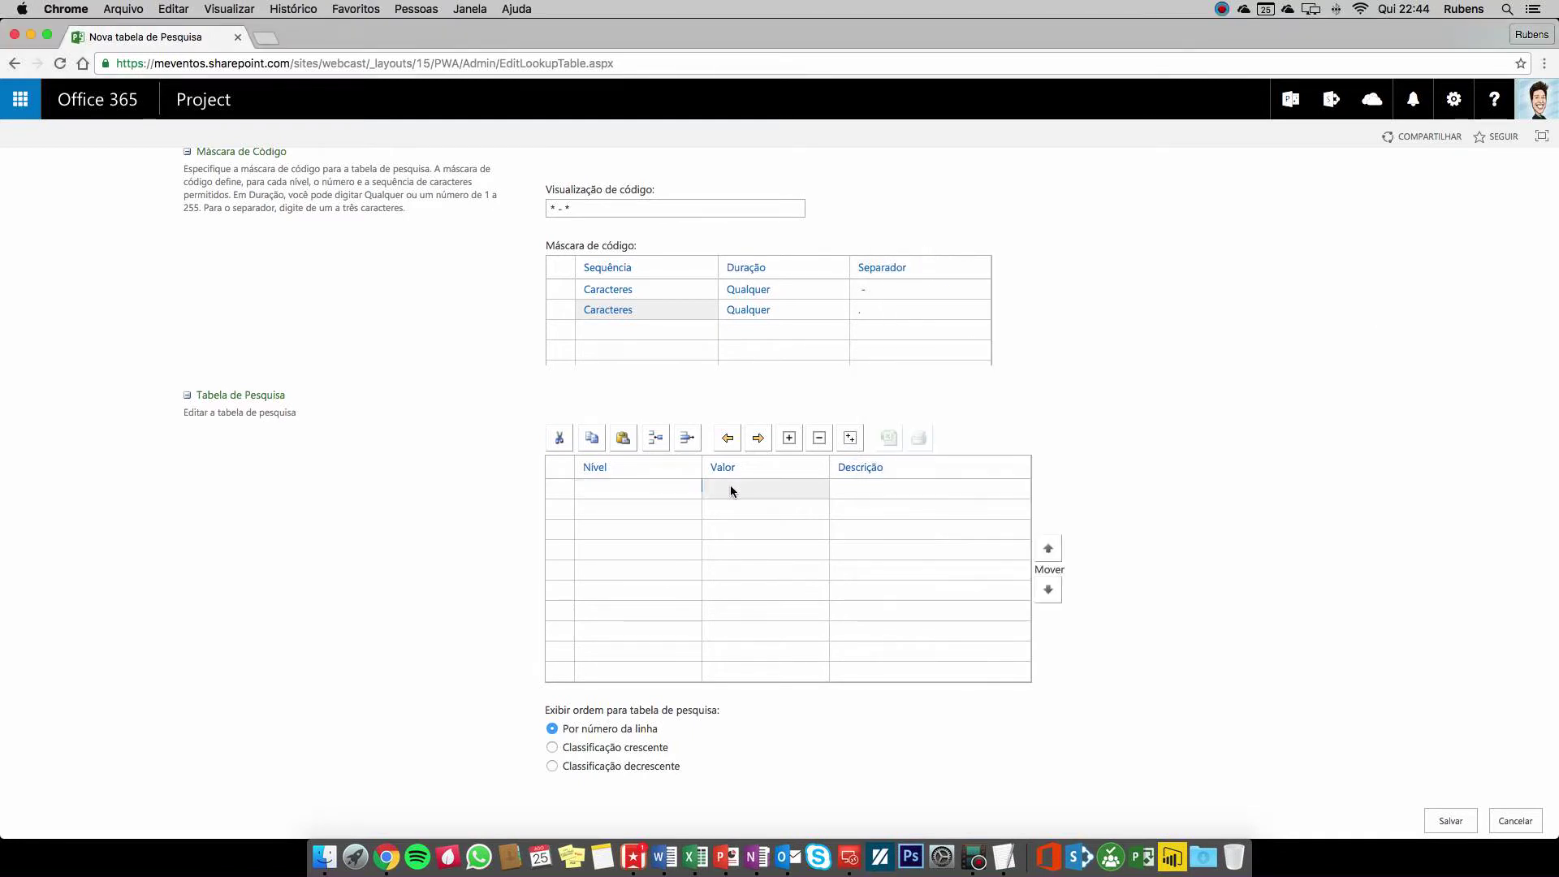
{"action": "type", "text": "Conselho"}
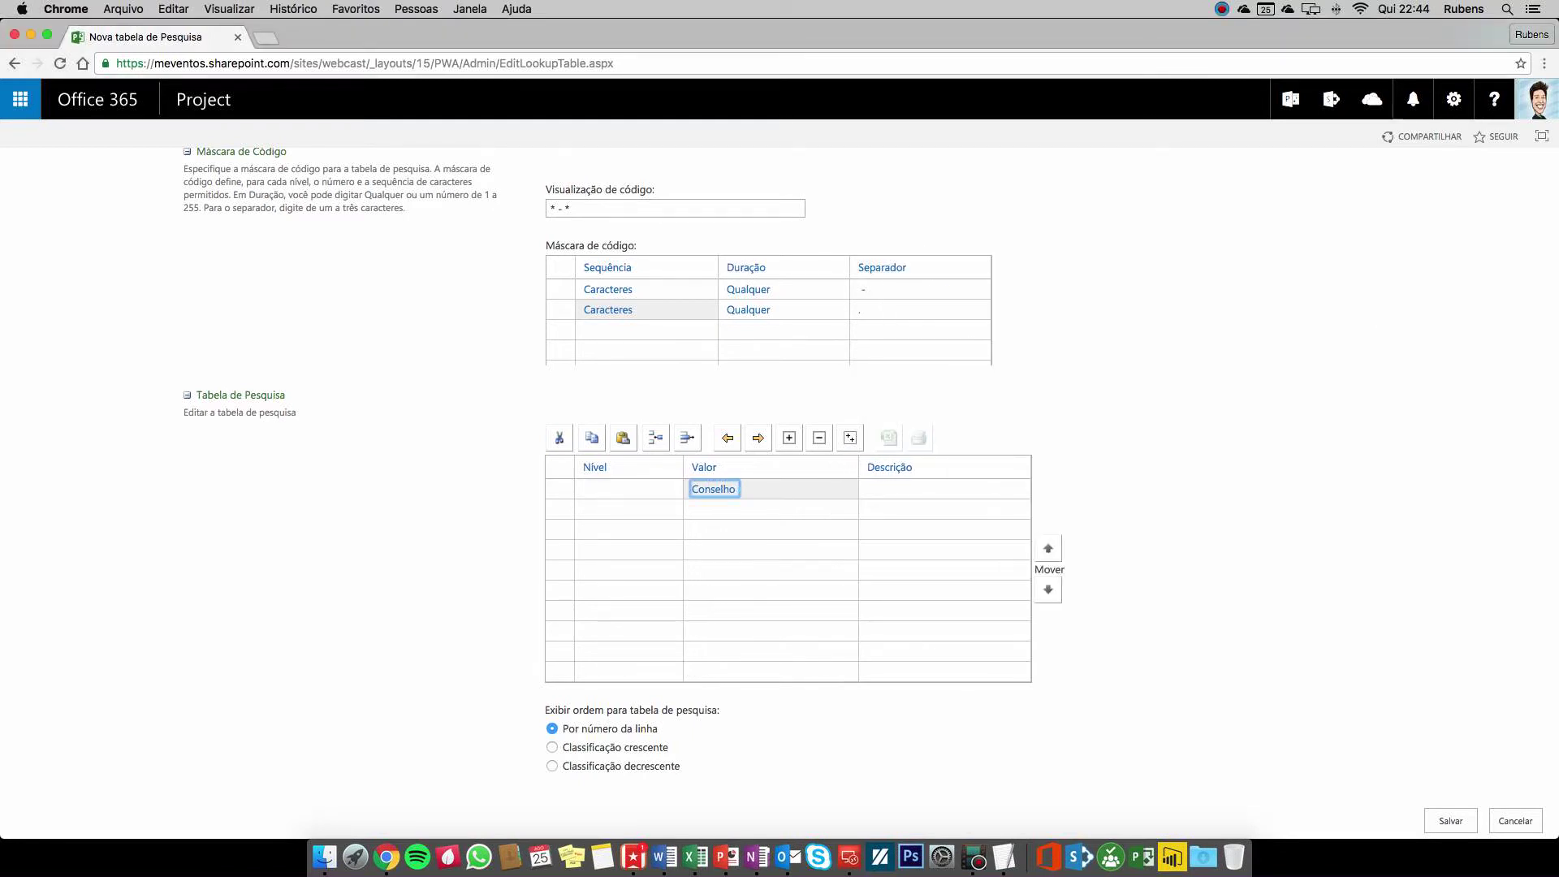
{"action": "type", "text": " Executivo"}
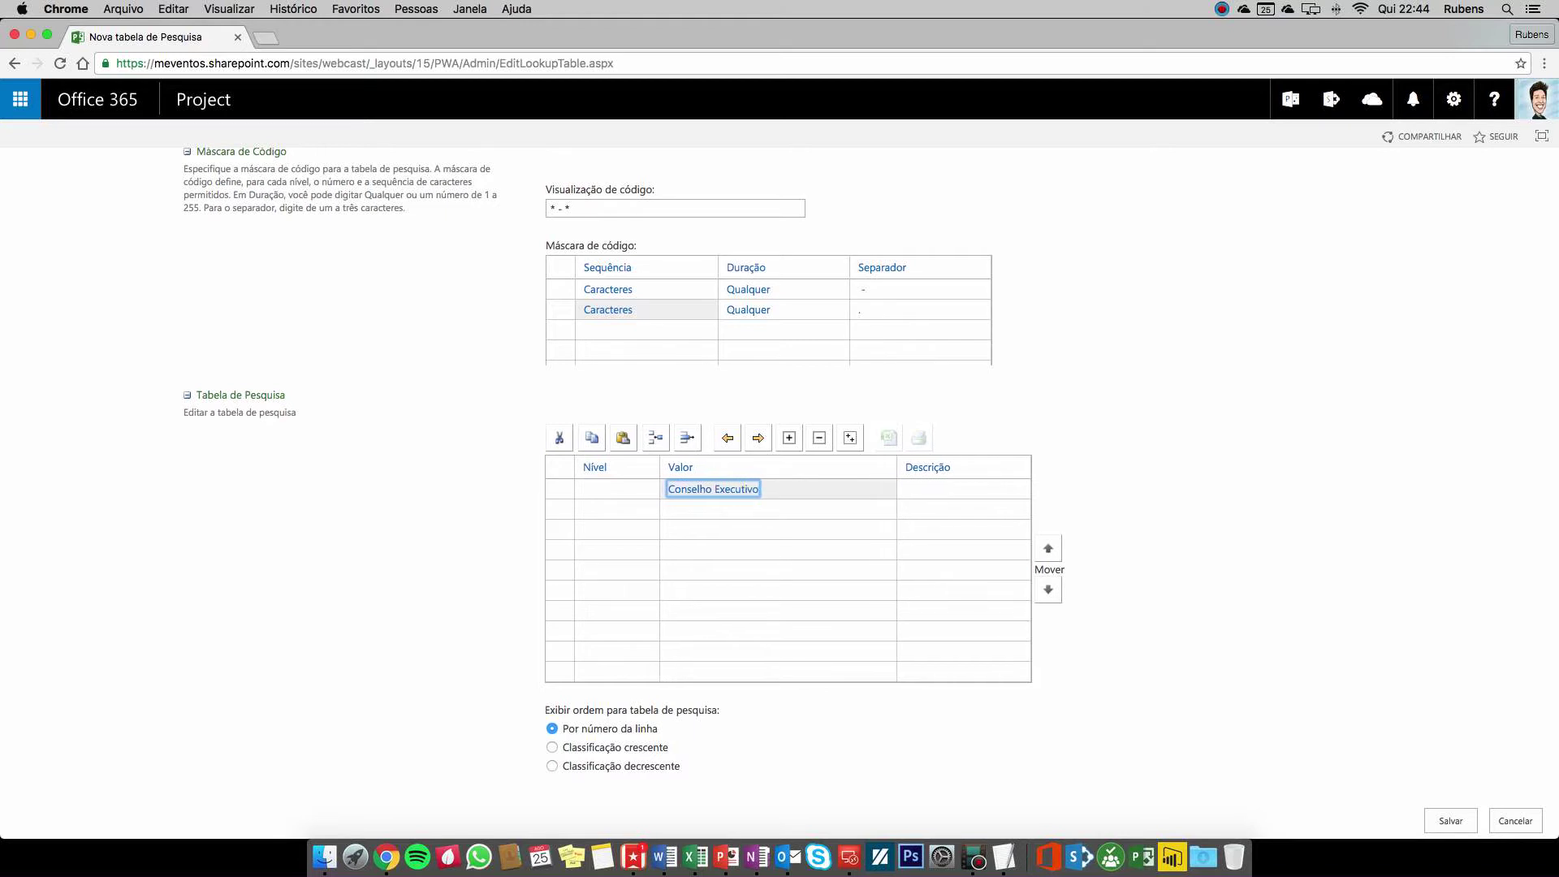
{"action": "left_click", "coordinate": [733, 501]}
Check the role list in the text file and enter "Gerente de Projeto" as the second lookup table value
{"action": "left_click", "coordinate": [1005, 804]}
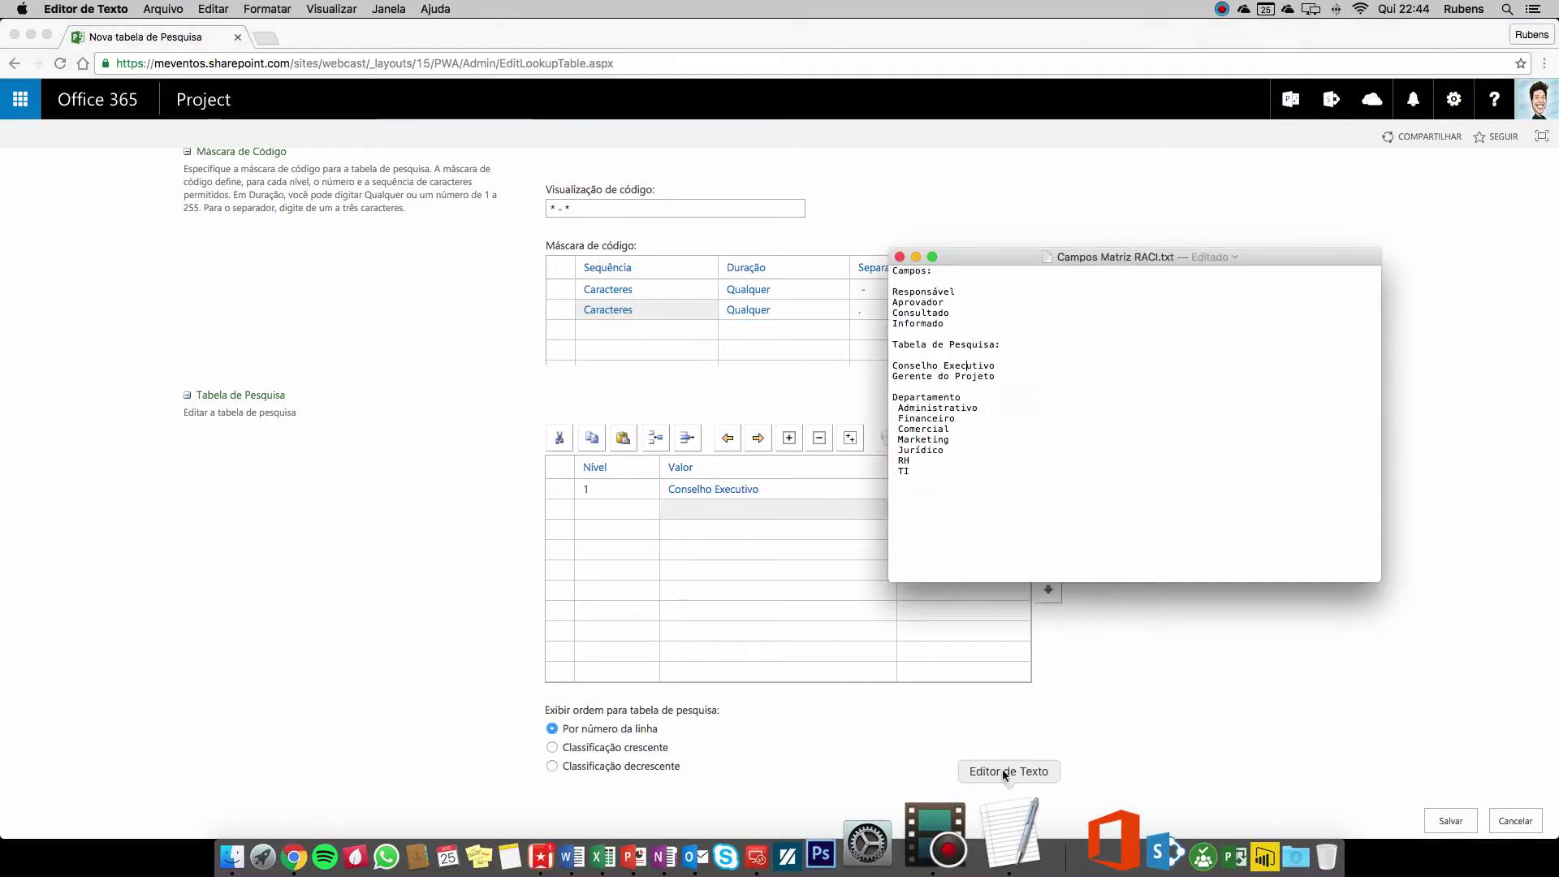
{"action": "left_click", "coordinate": [700, 518]}
{"action": "type", "text": "Gerente d"}
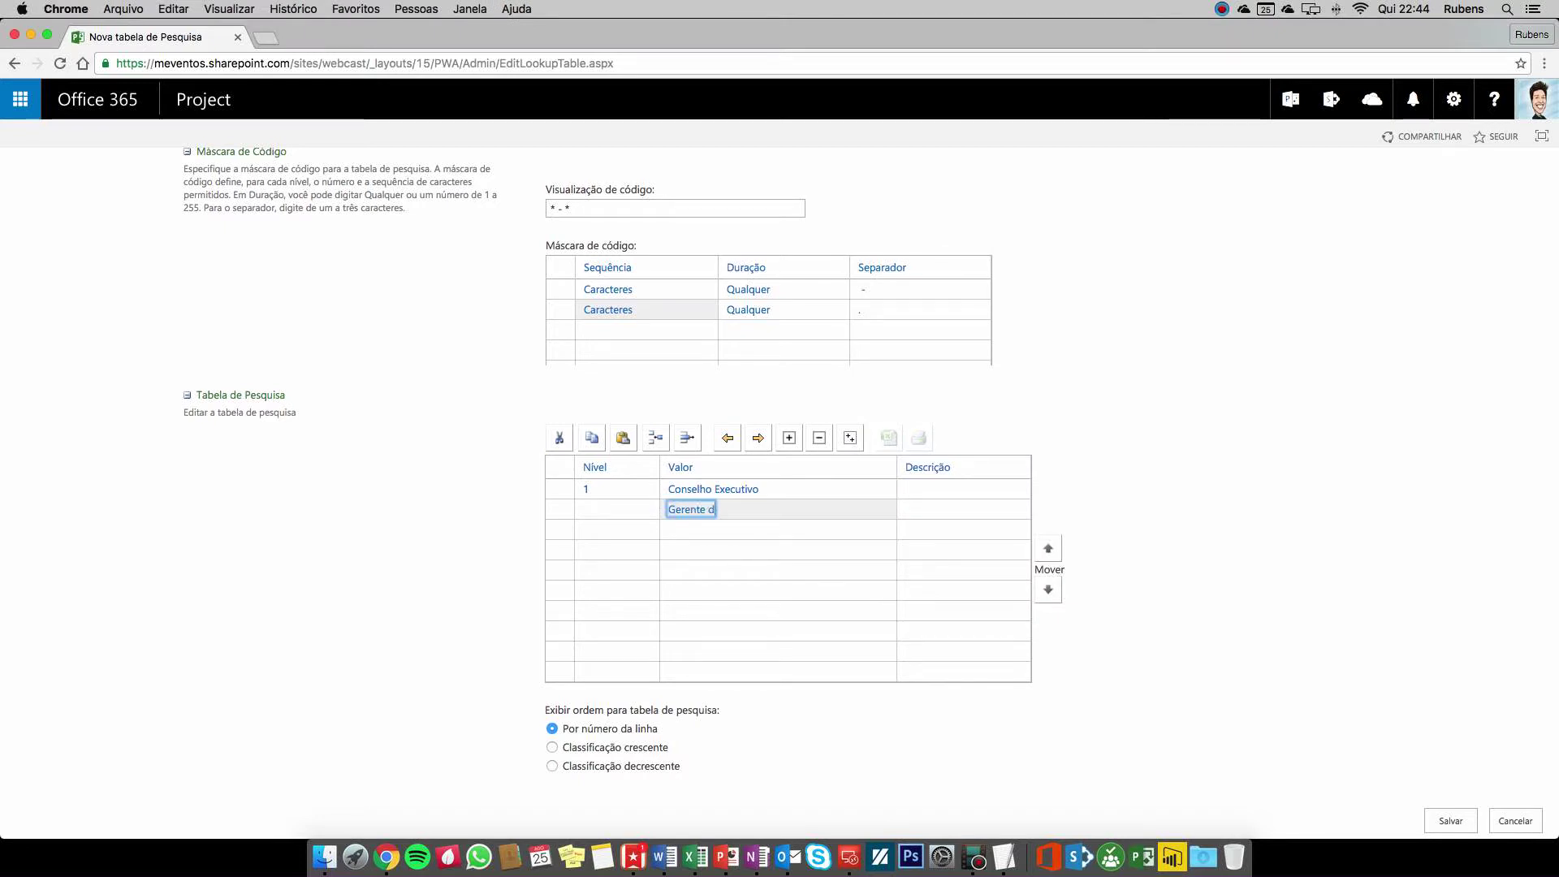
{"action": "type", "text": "e Projeto"}
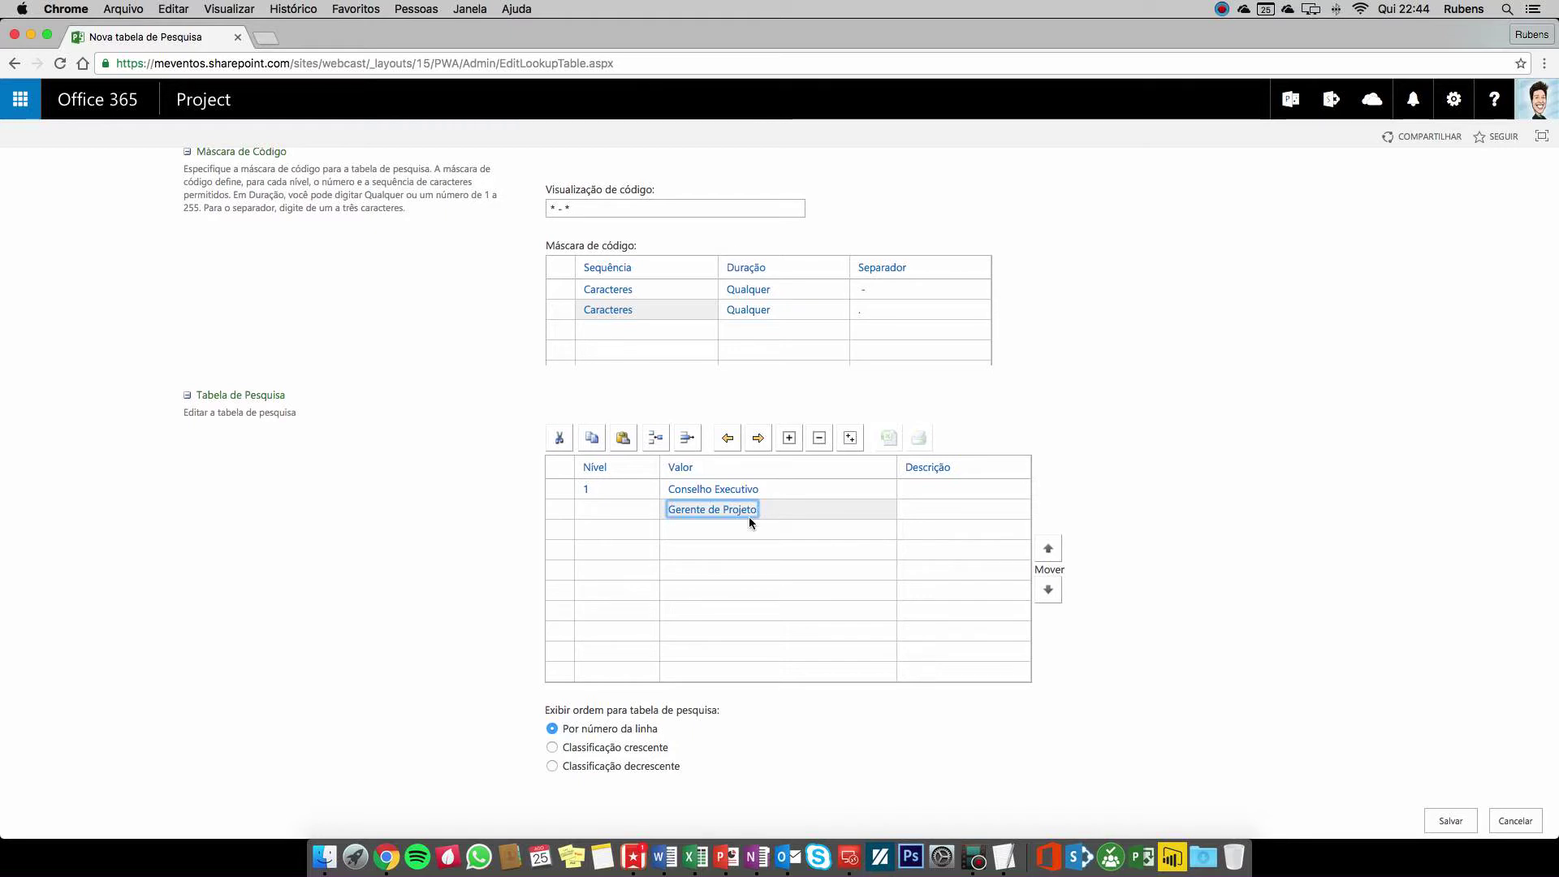
Check the text file again and add "Departamento" as the third lookup table value
{"action": "left_click", "coordinate": [1004, 856]}
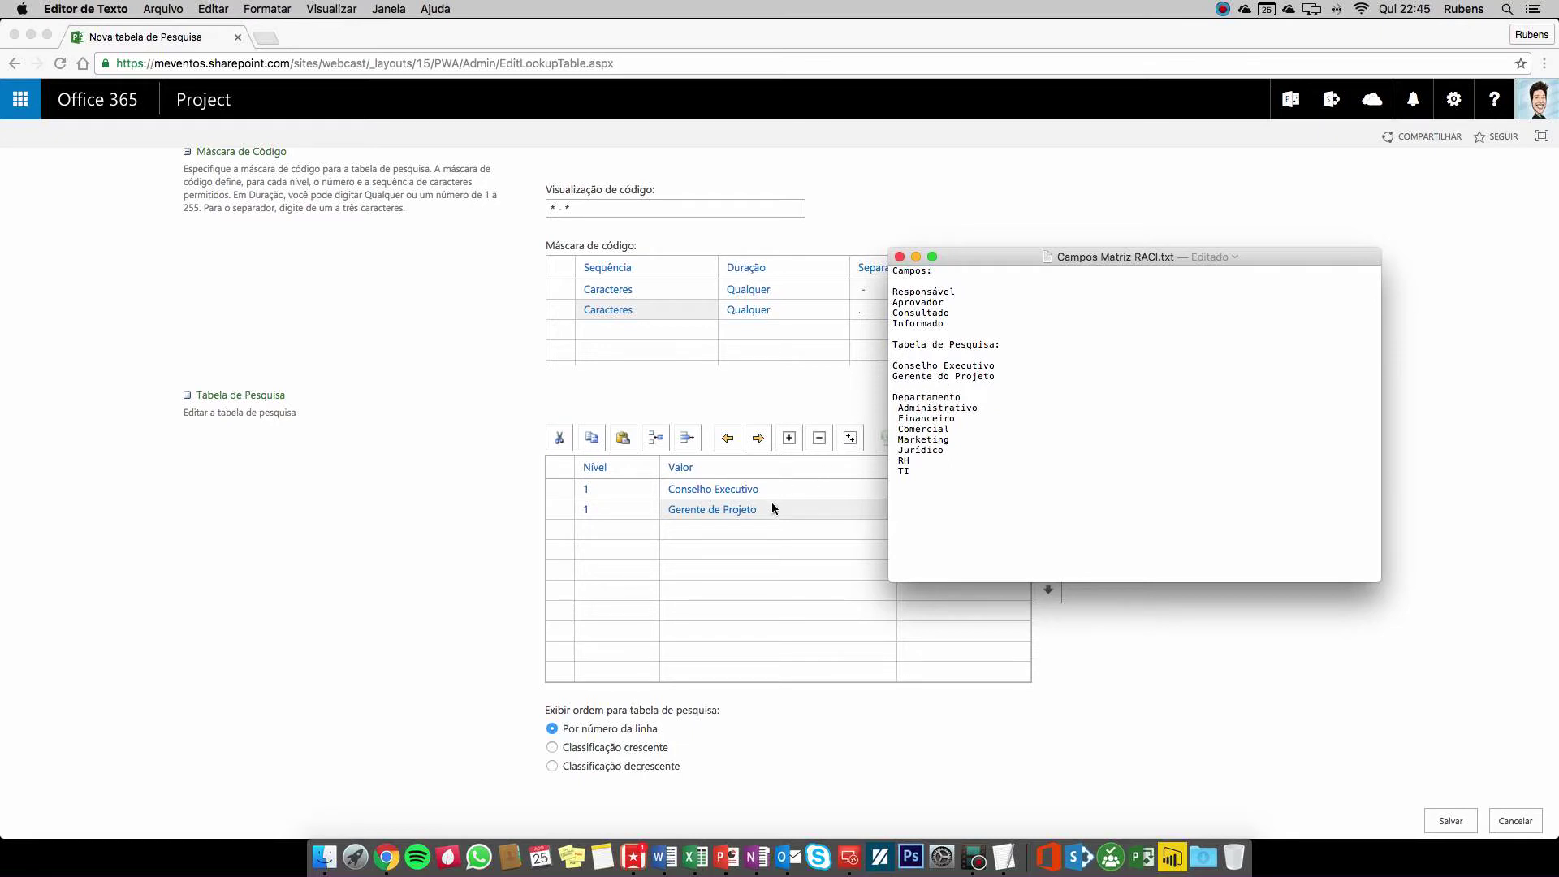
{"action": "left_click", "coordinate": [734, 536]}
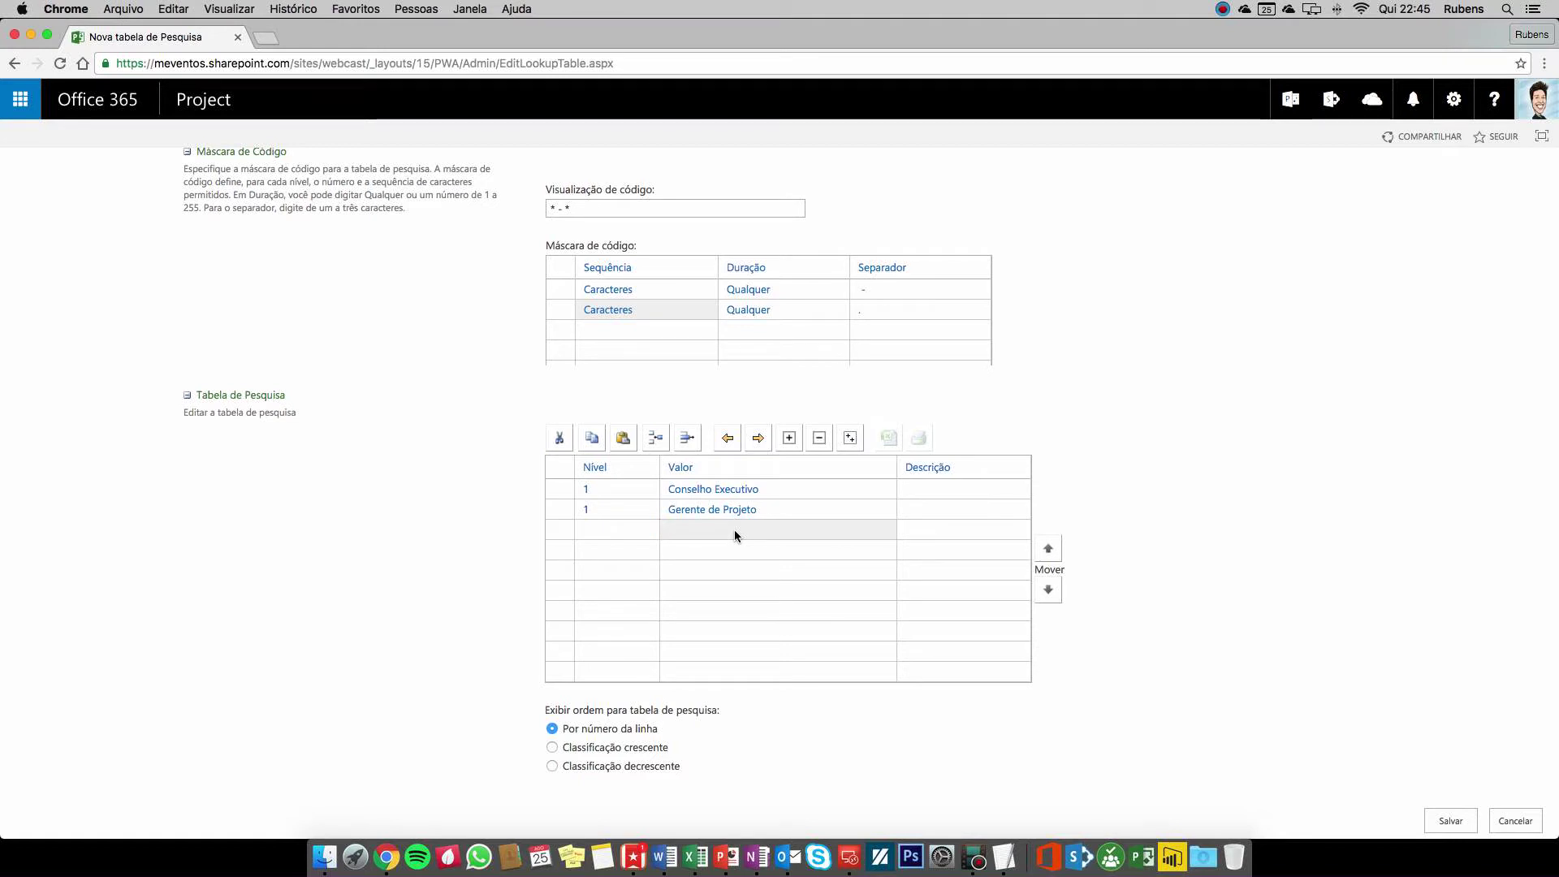
{"action": "type", "text": "Departamento"}
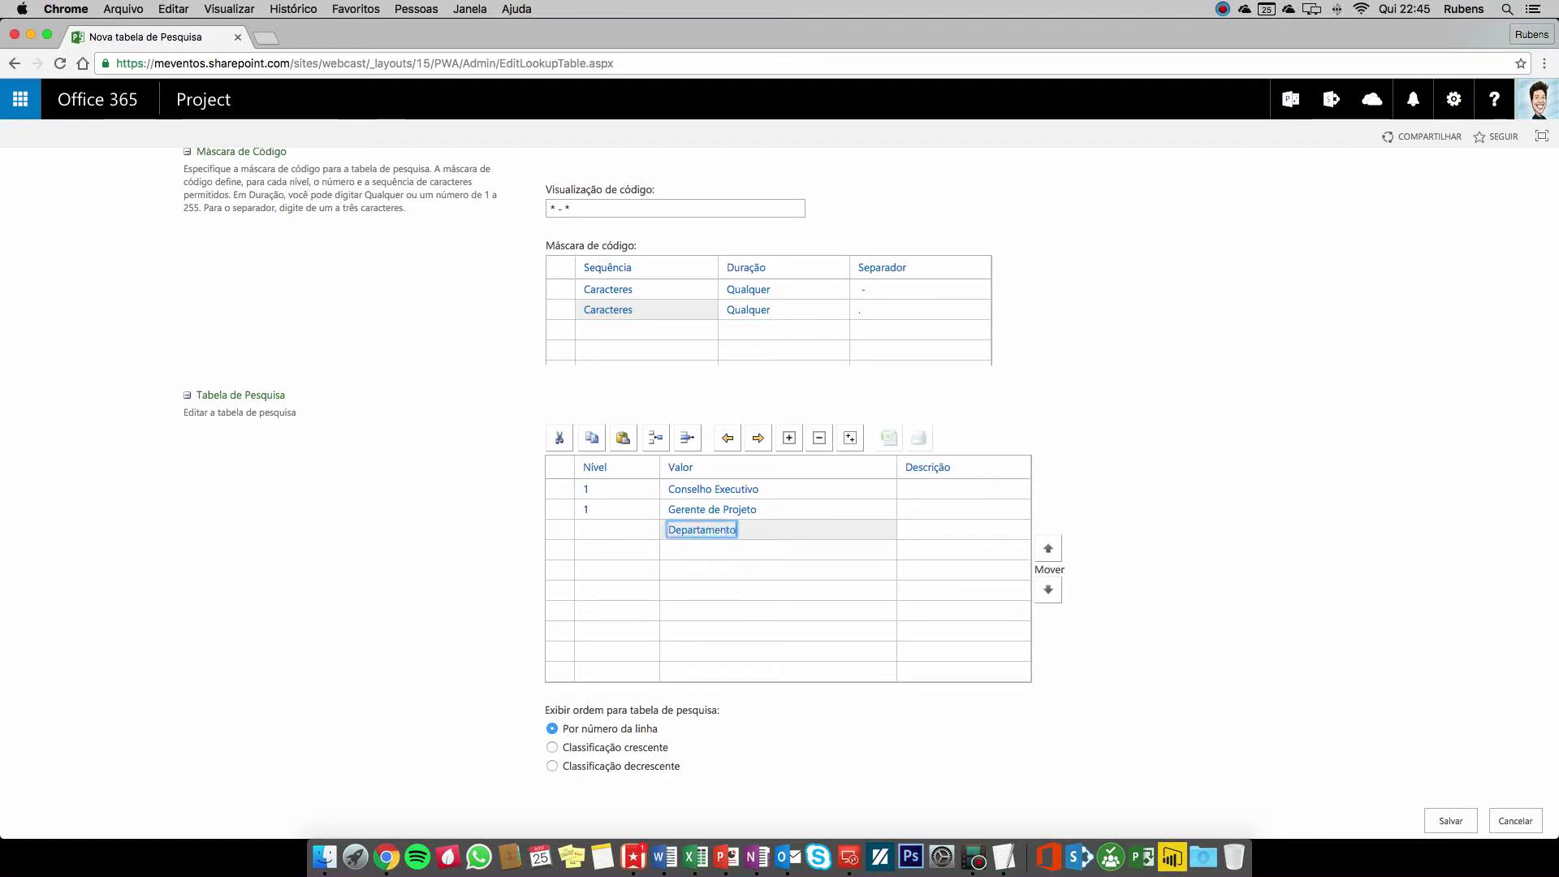
{"action": "left_click", "coordinate": [761, 552]}
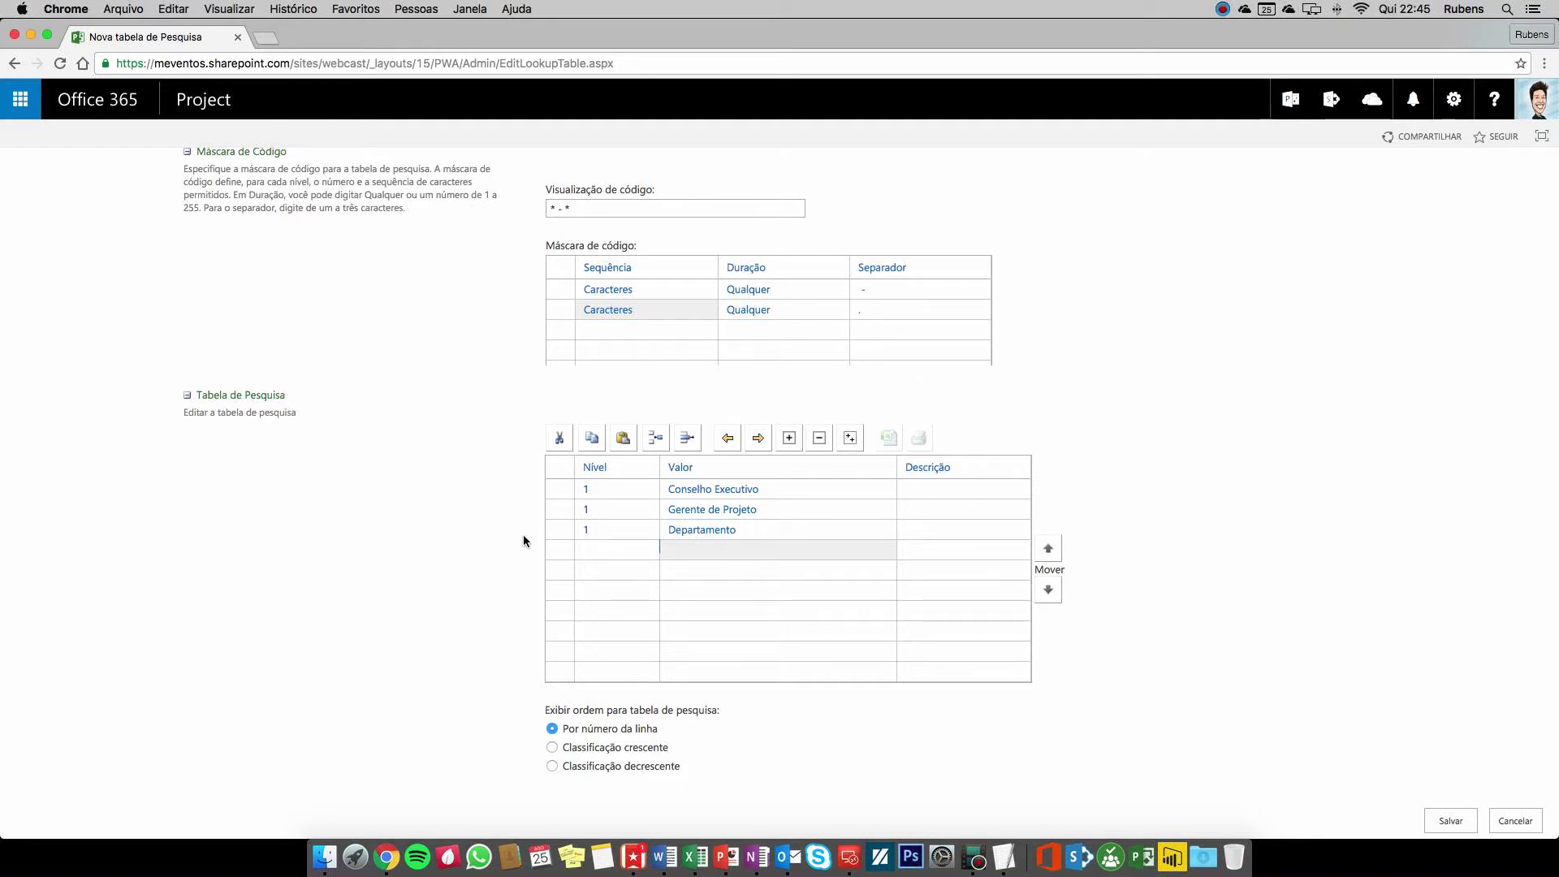
Add the value "Administrativo" from the text file below Departamento and indent it to level 2
{"action": "left_click", "coordinate": [620, 549]}
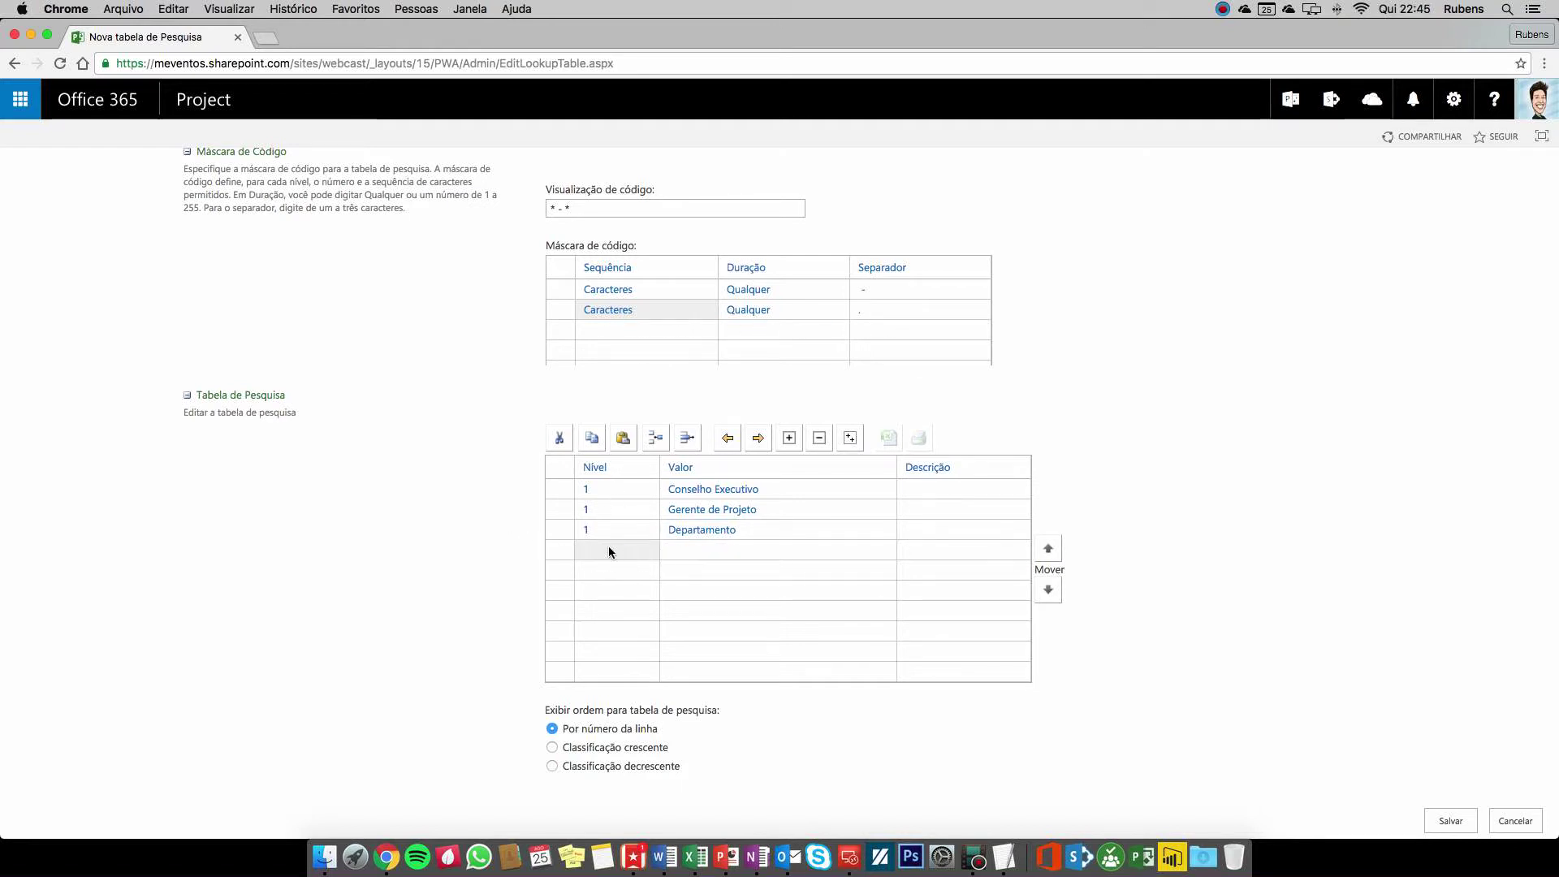
{"action": "left_click", "coordinate": [708, 552]}
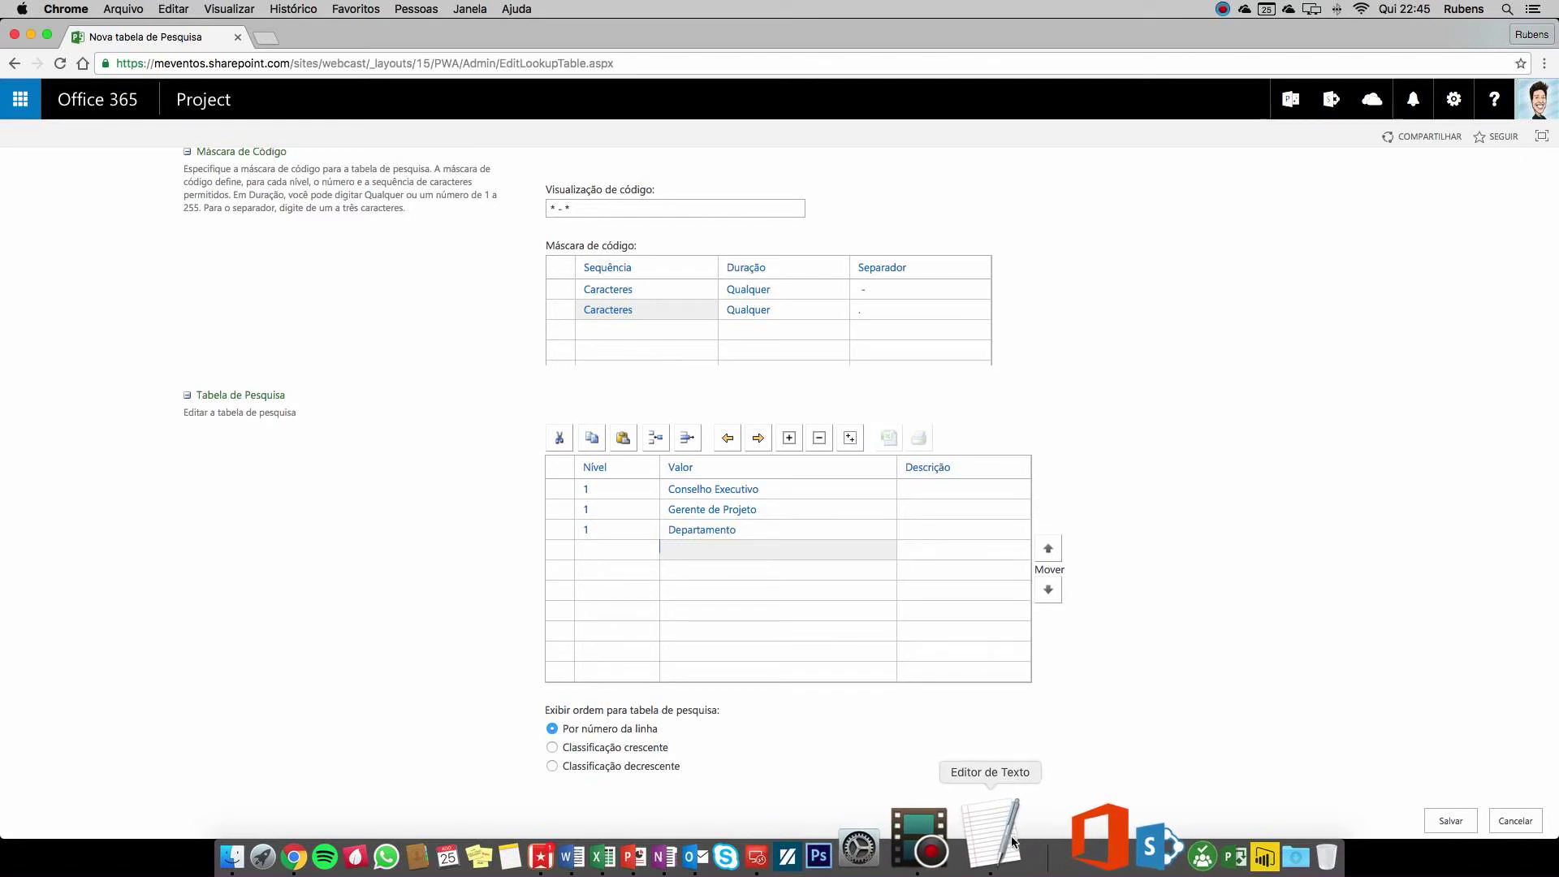
{"action": "left_click", "coordinate": [1012, 842]}
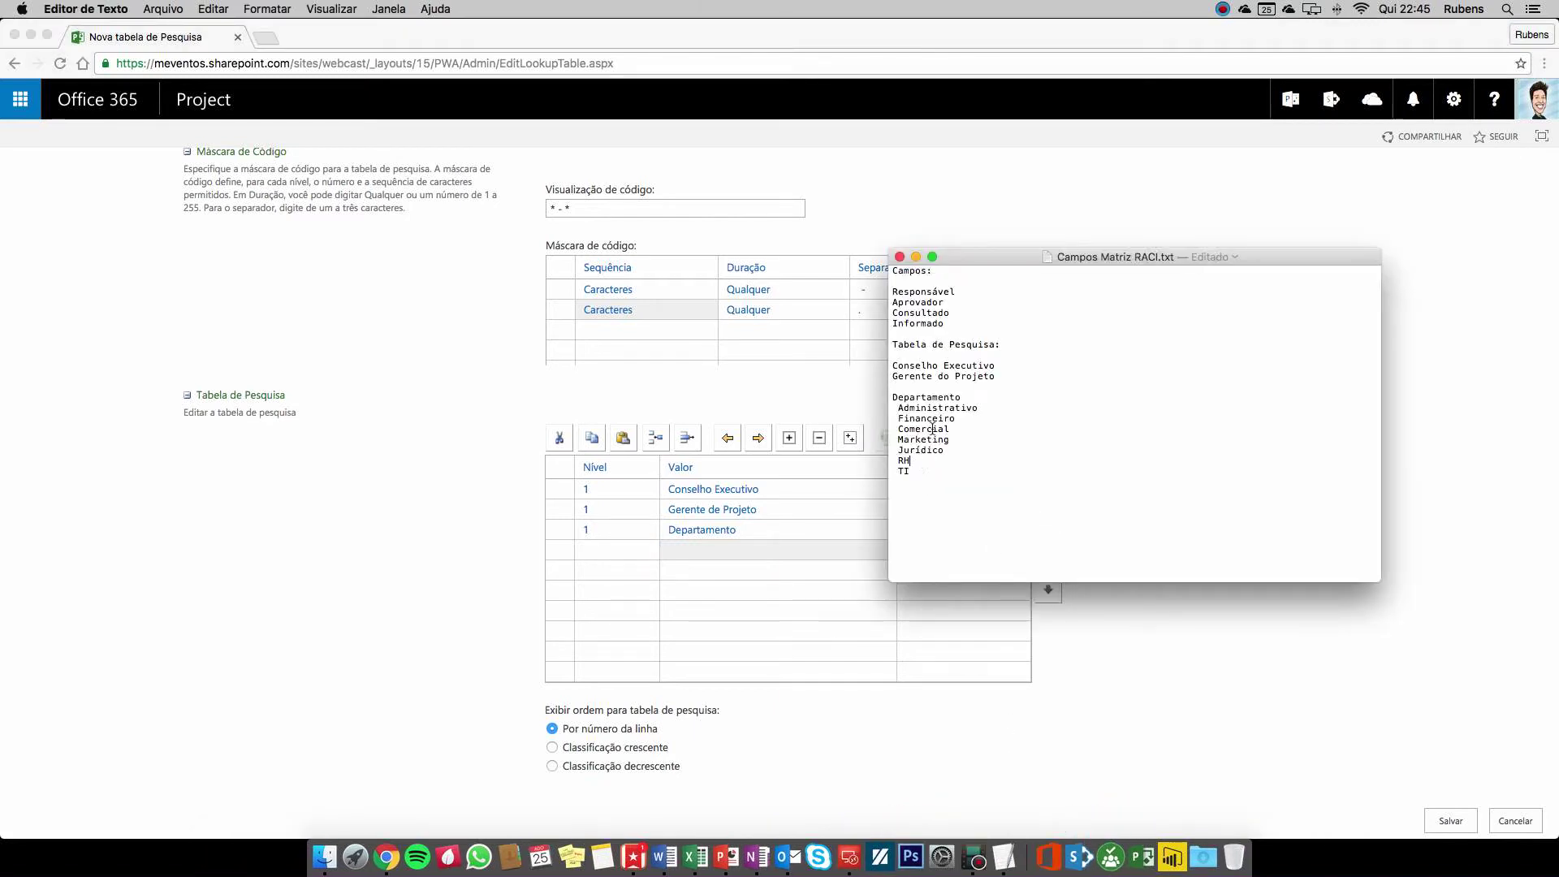
{"action": "left_click", "coordinate": [734, 562]}
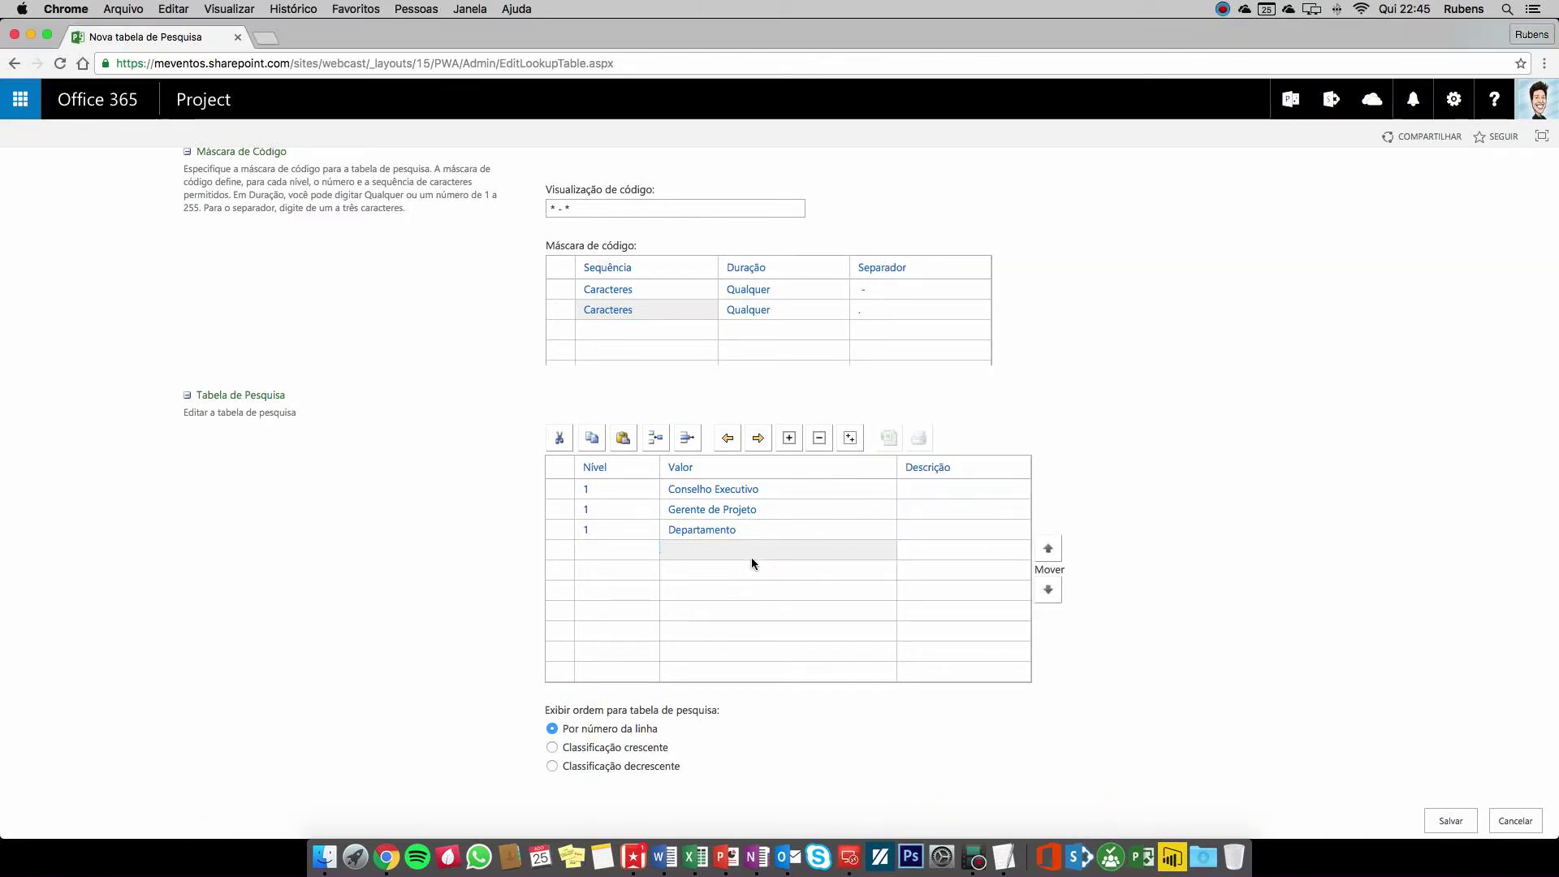
{"action": "type", "text": "Administrativ"}
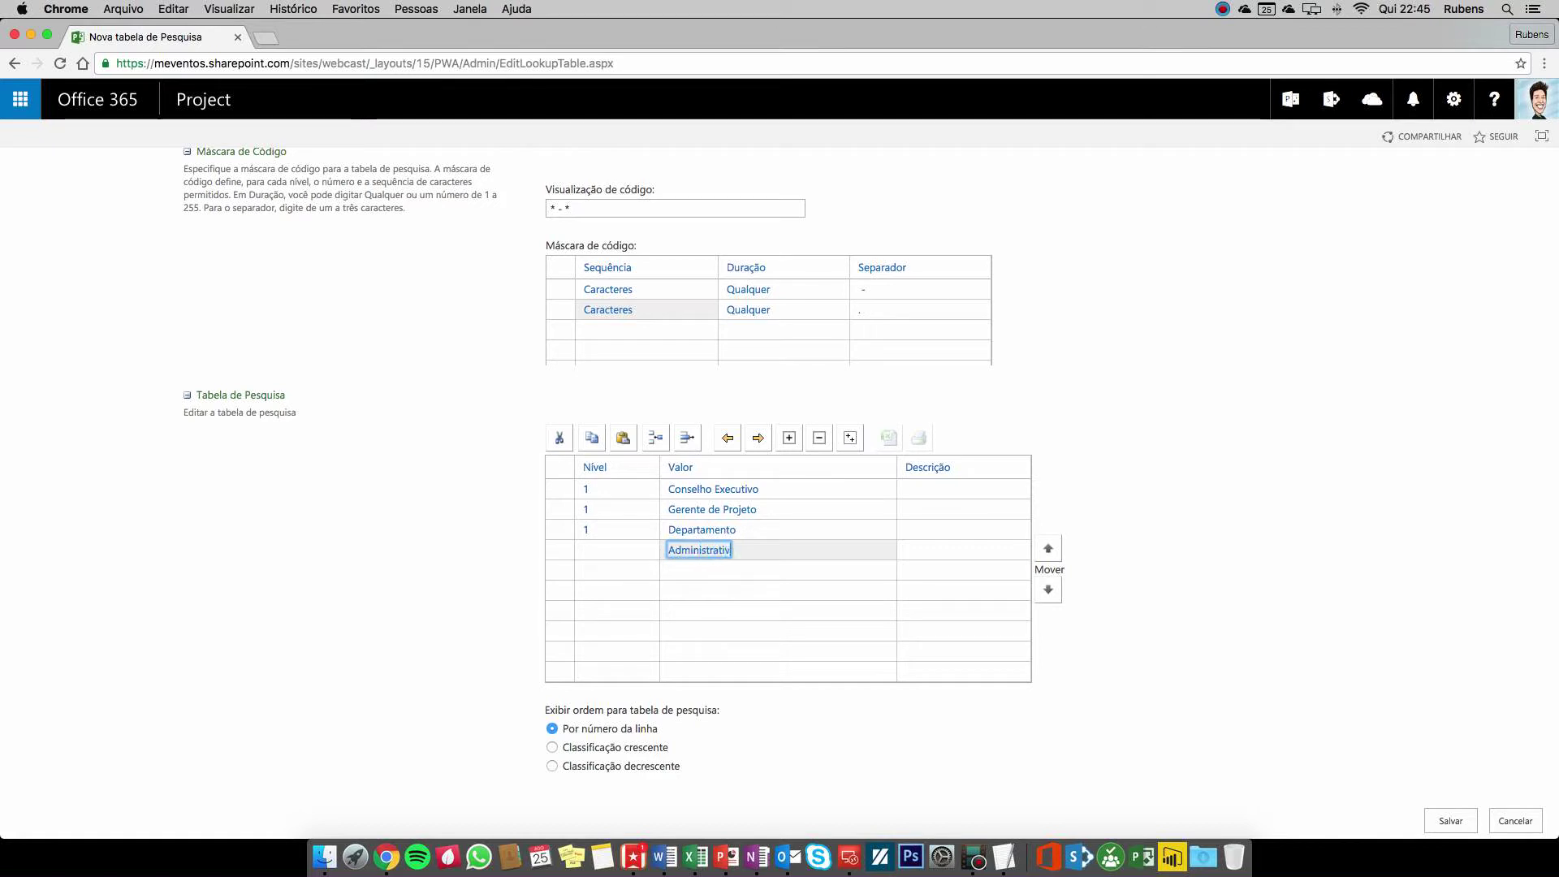
{"action": "type", "text": "o"}
{"action": "left_click", "coordinate": [768, 558]}
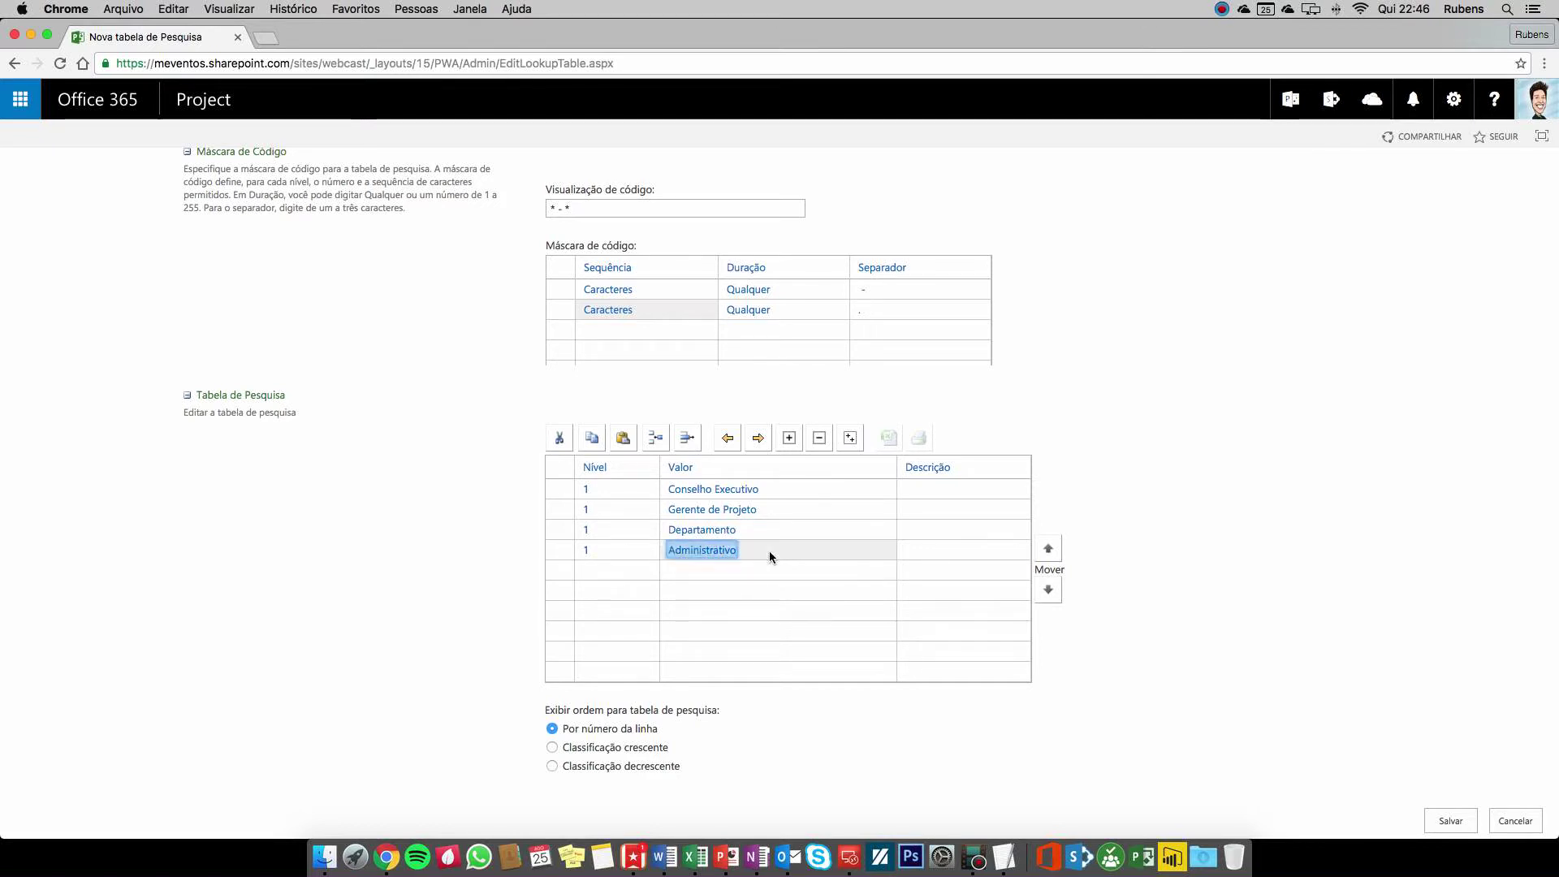
{"action": "left_click", "coordinate": [758, 439]}
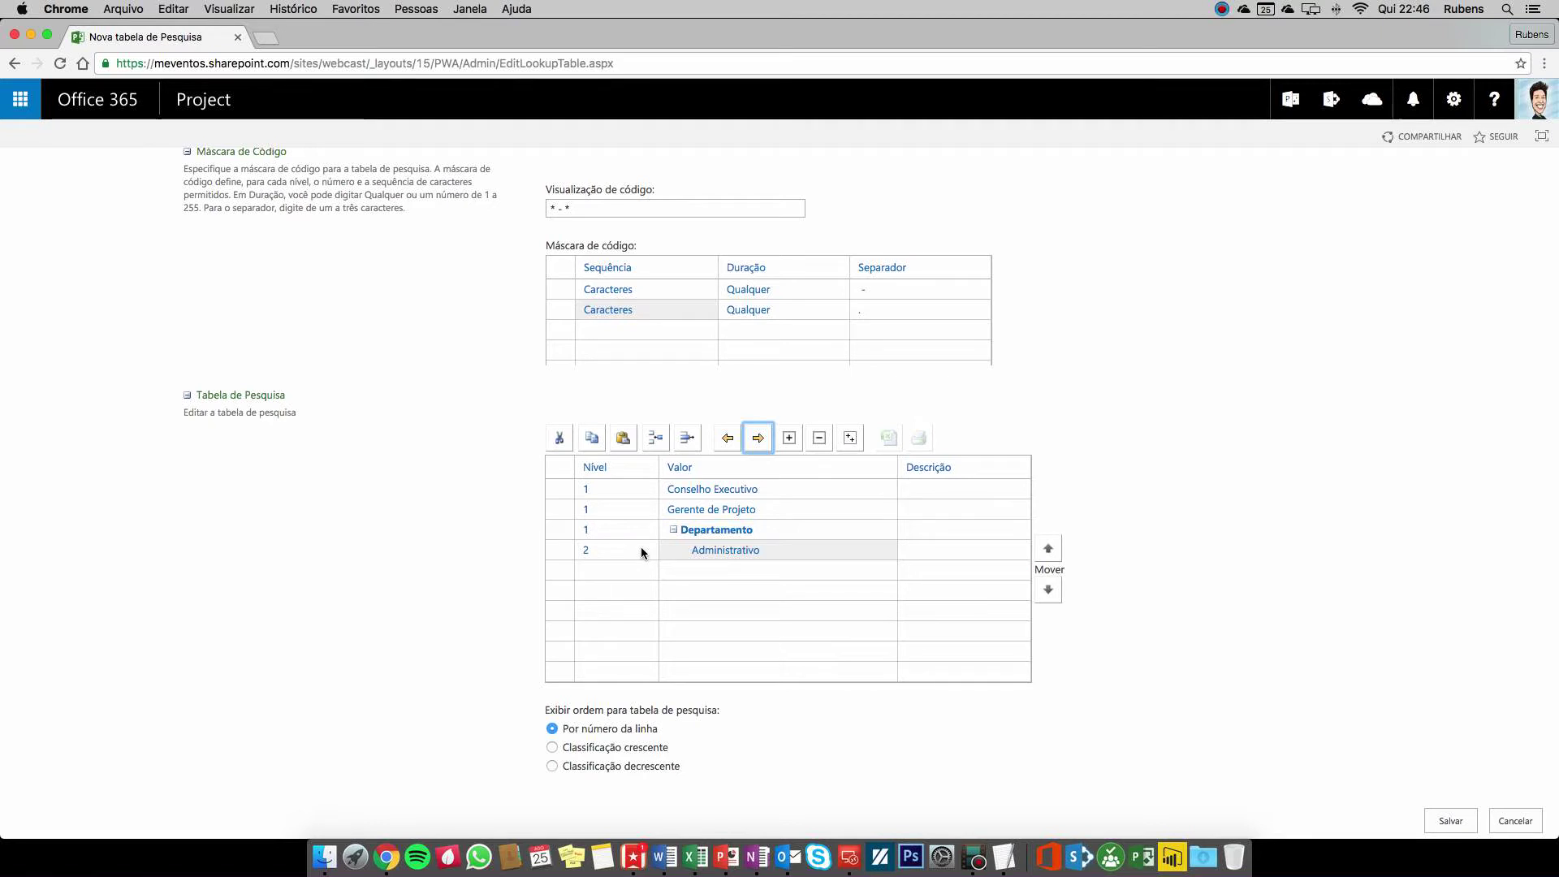
Collapse and expand the Departamento group repeatedly to examine its hierarchy
{"action": "left_click", "coordinate": [674, 532]}
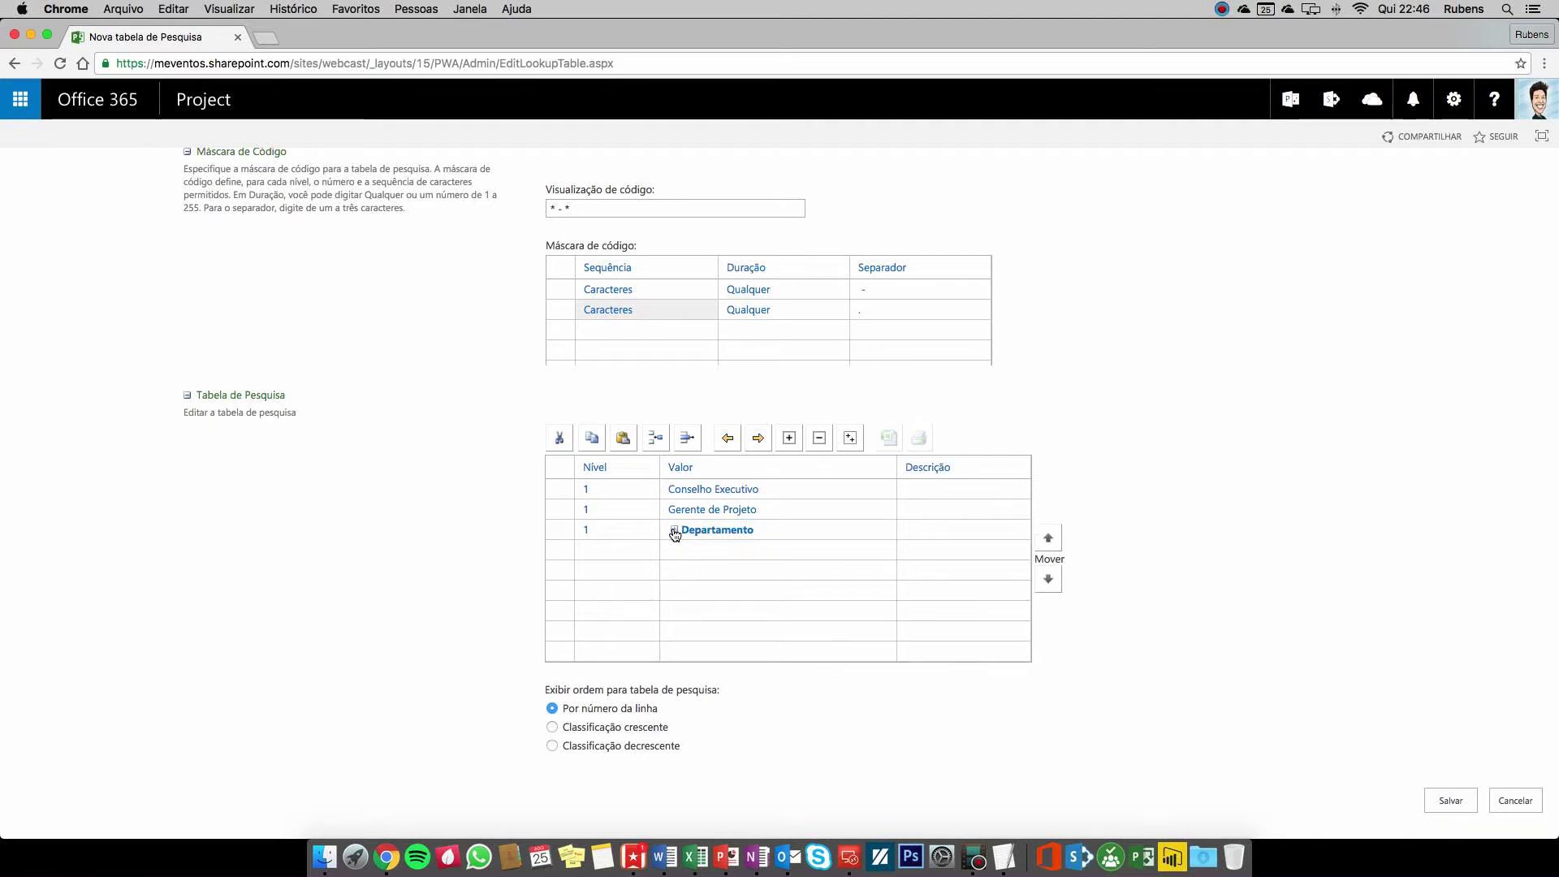
{"action": "left_click", "coordinate": [674, 532]}
{"action": "left_click", "coordinate": [673, 531]}
{"action": "left_click", "coordinate": [674, 532]}
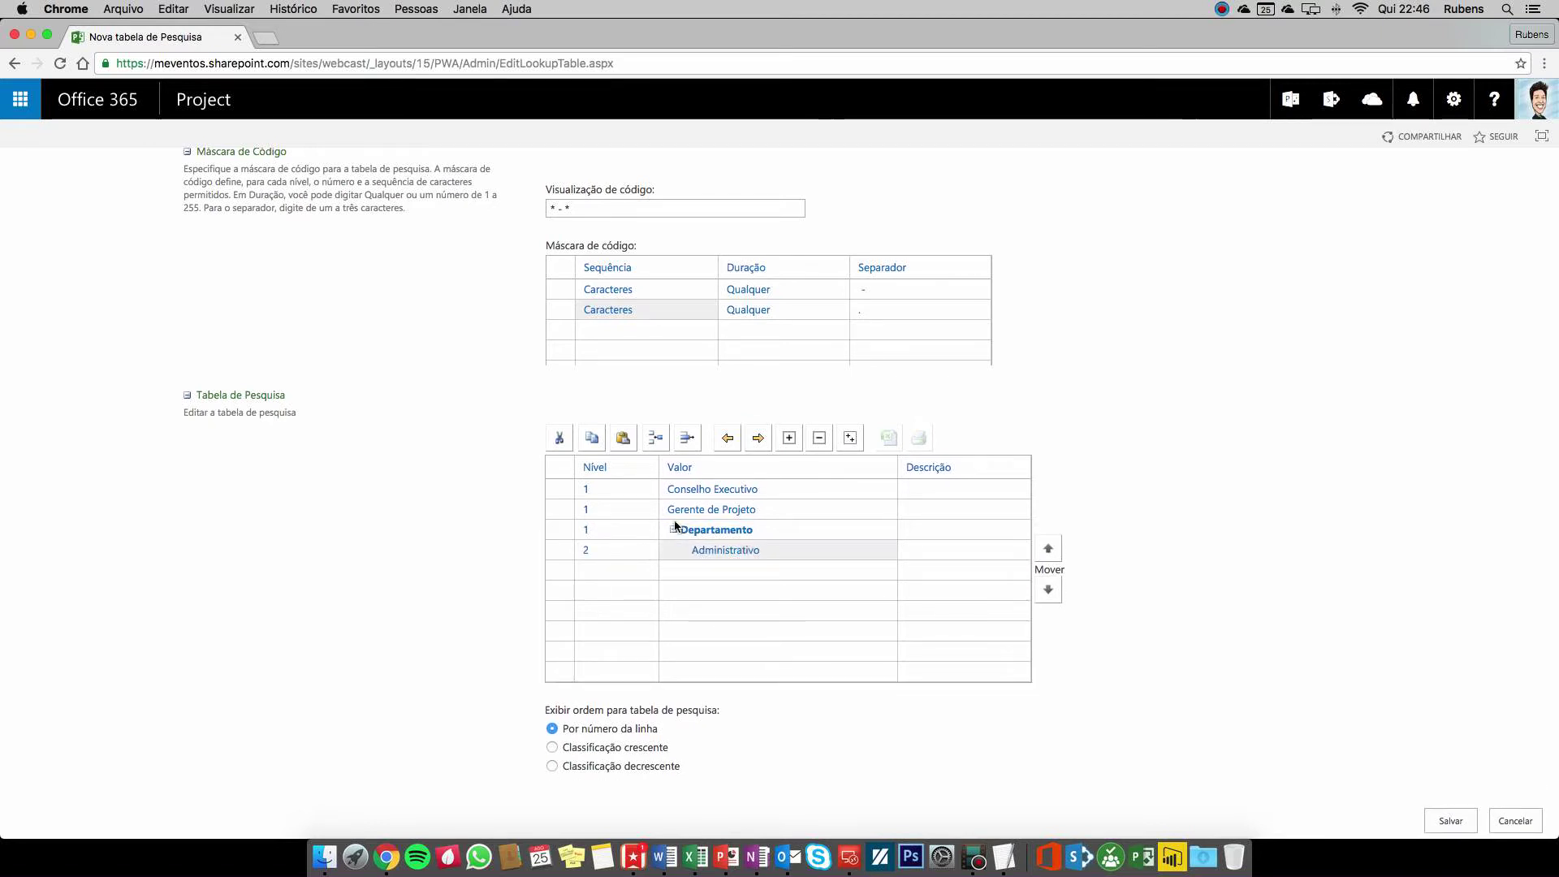
{"action": "left_click", "coordinate": [674, 532]}
{"action": "left_click", "coordinate": [675, 532]}
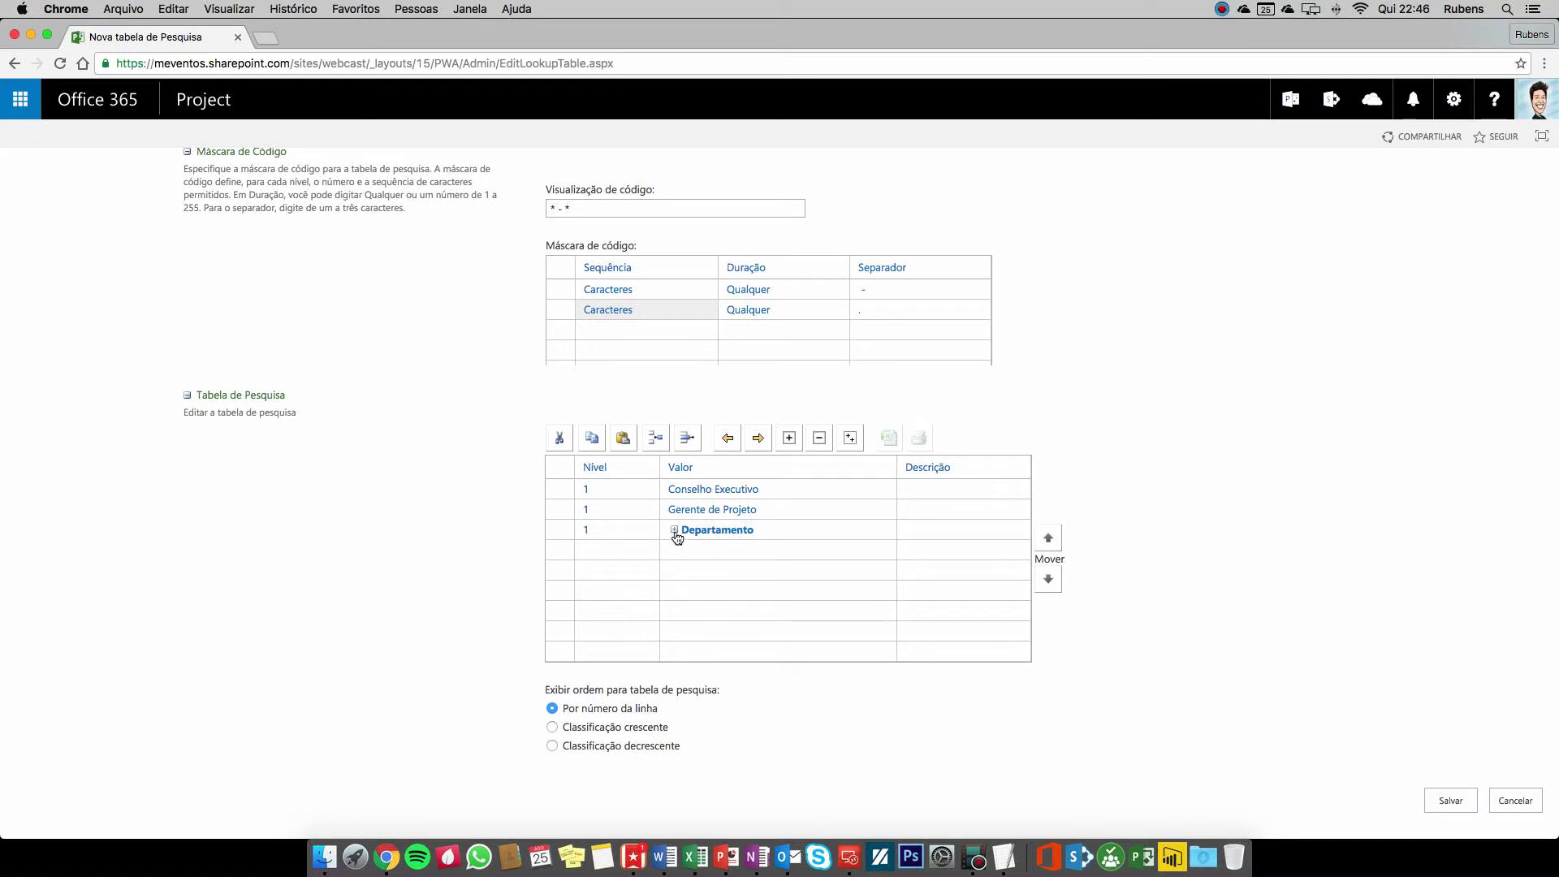
Check the text file and add Financeiro, Comercial and Marketing as level 2 values below Administrativo
{"action": "left_click", "coordinate": [752, 577]}
{"action": "left_click", "coordinate": [1012, 853]}
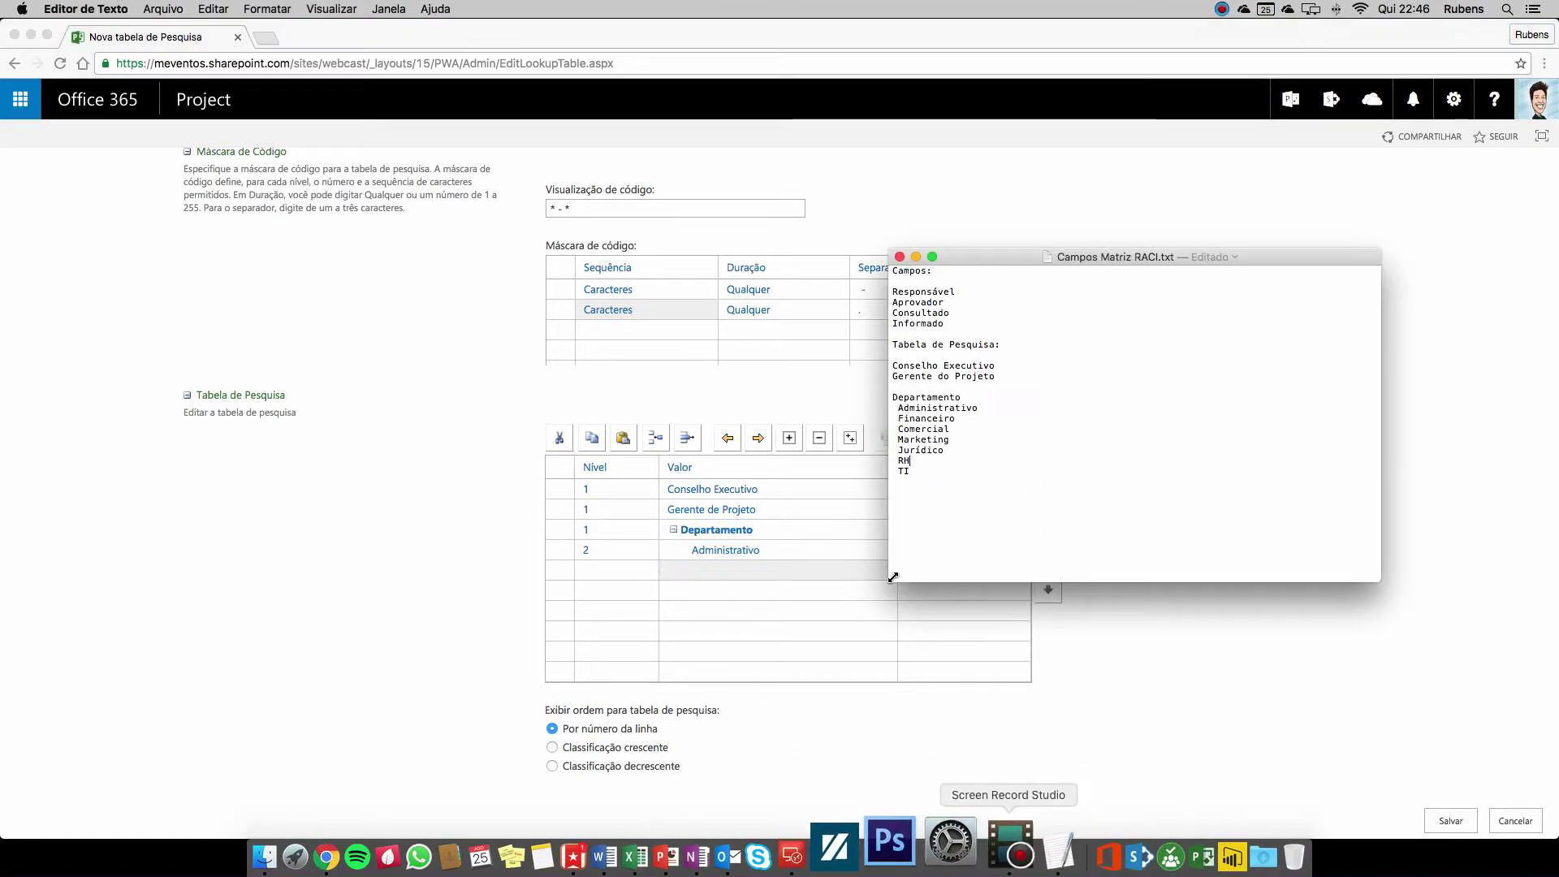
{"action": "left_click", "coordinate": [733, 566]}
{"action": "type", "text": "Financeiro"}
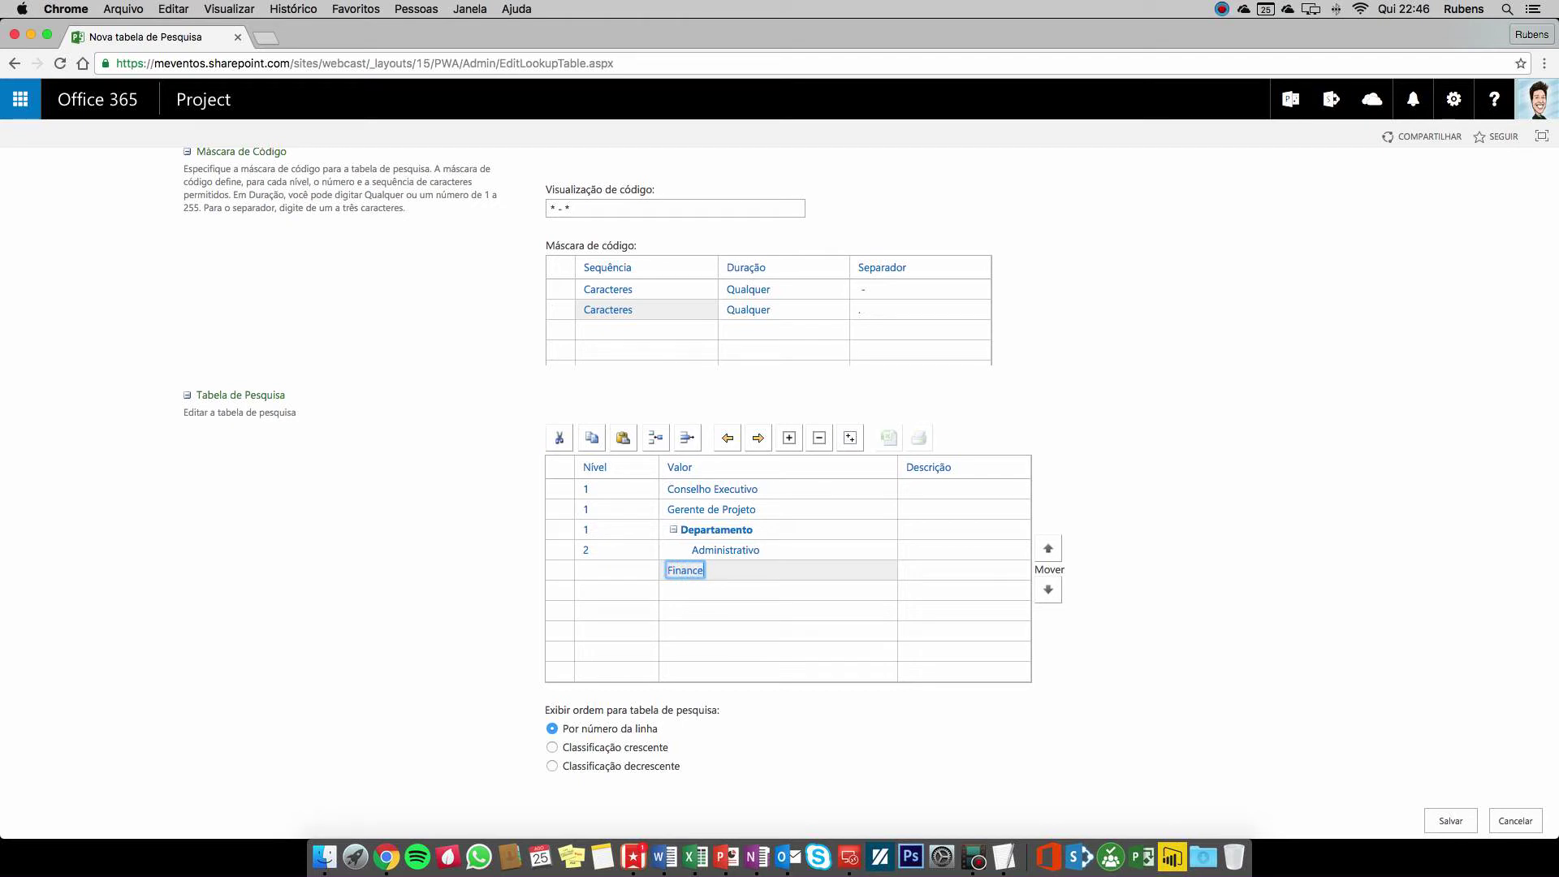
{"action": "key", "text": "Return"}
{"action": "type", "text": "Comercial"}
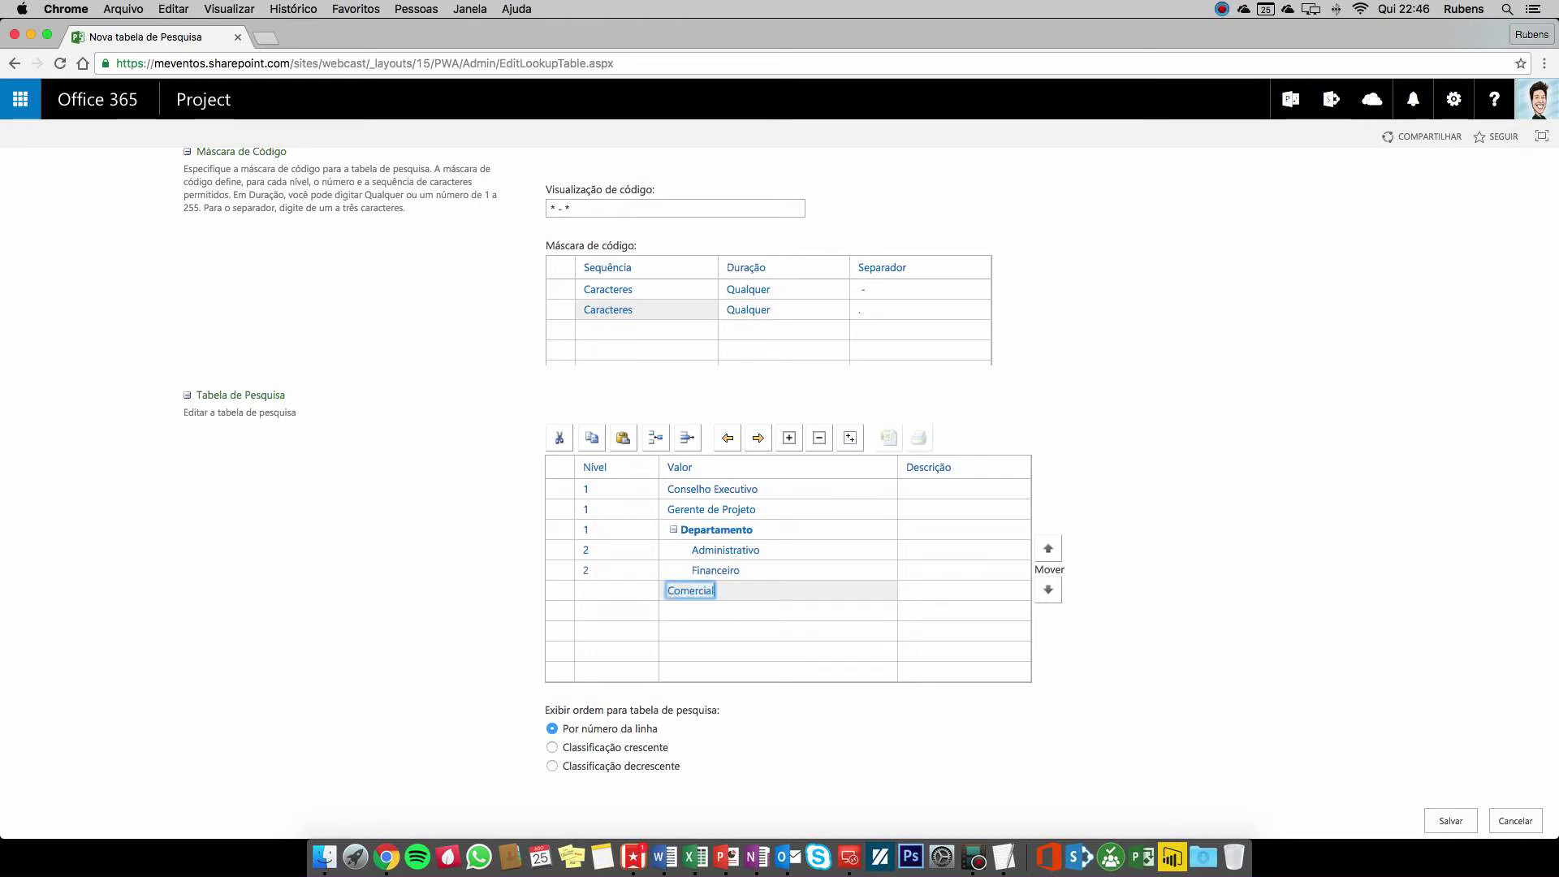
{"action": "key", "text": "Return"}
{"action": "type", "text": "Marketing"}
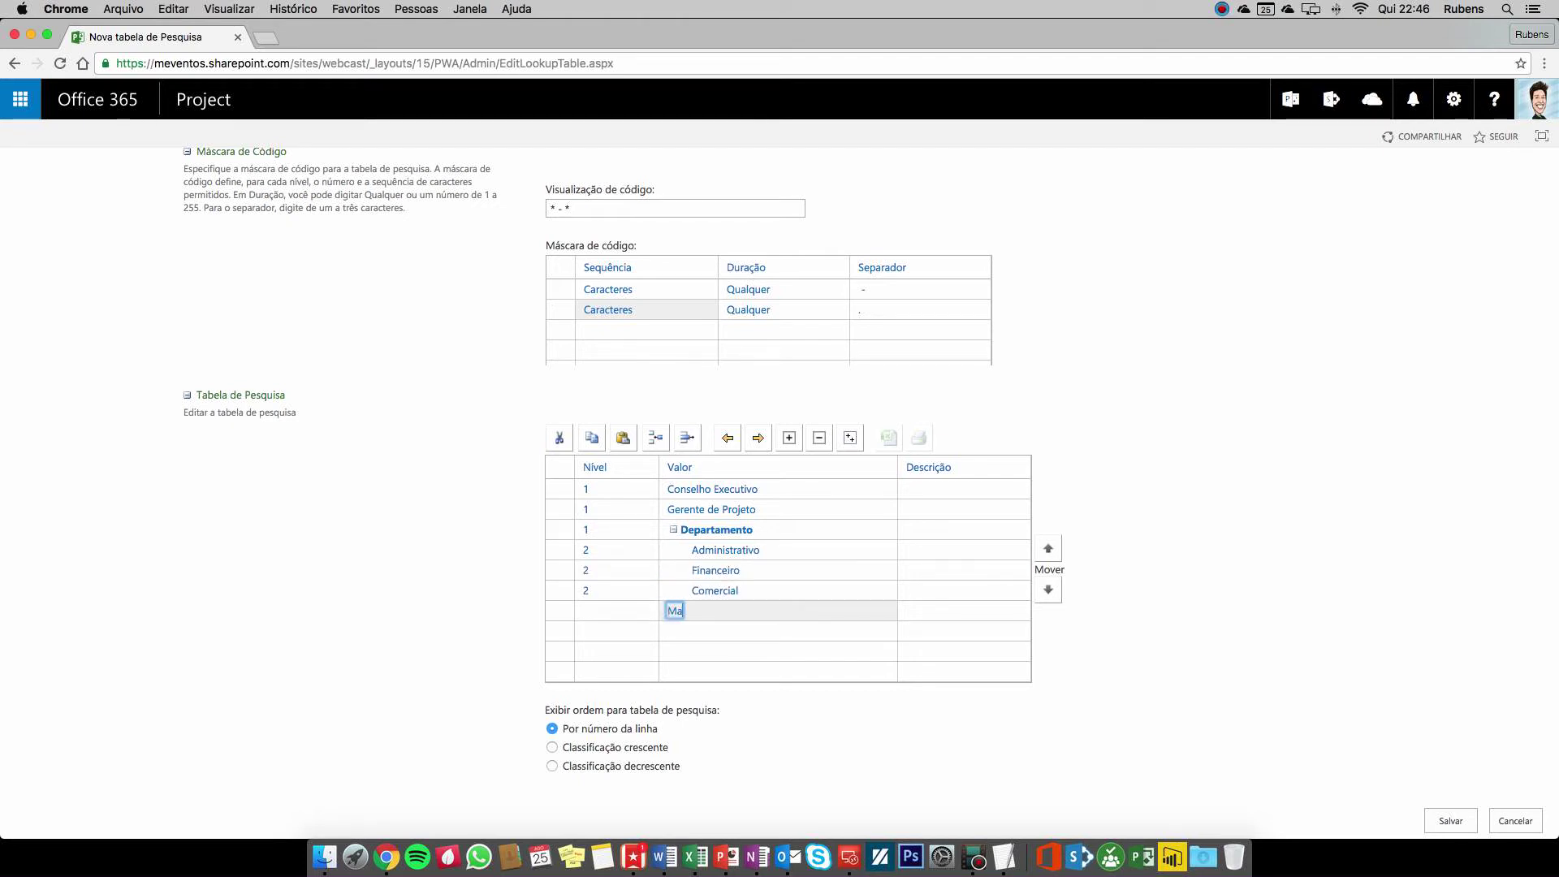
{"action": "key", "text": "Return"}
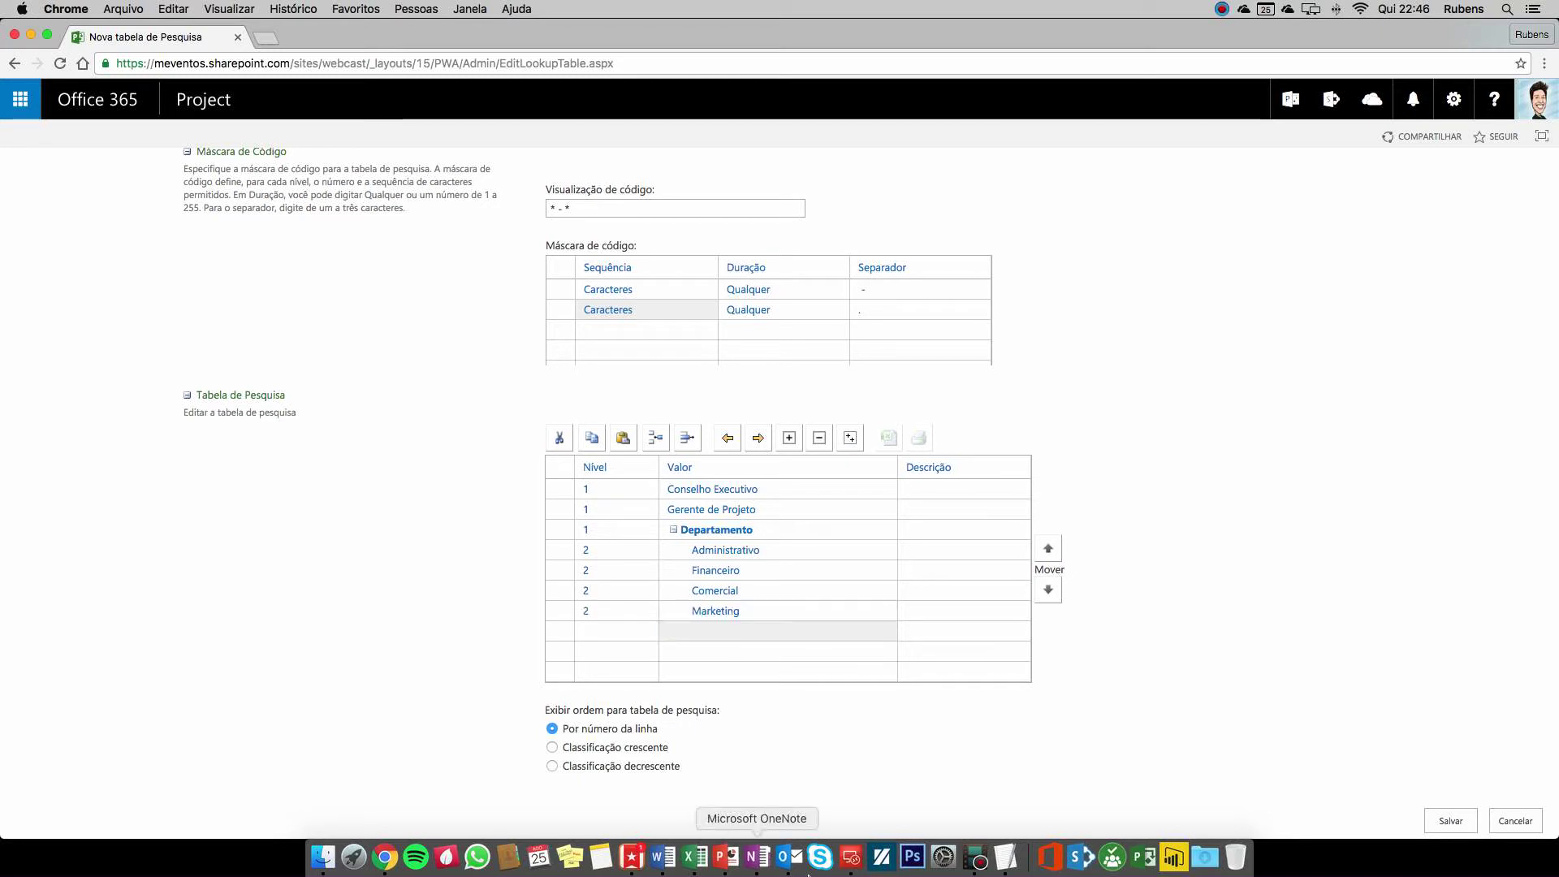
Check the text file again and add Jurídico, RH and TI as the remaining level 2 values under Departamento
{"action": "left_click", "coordinate": [1003, 857]}
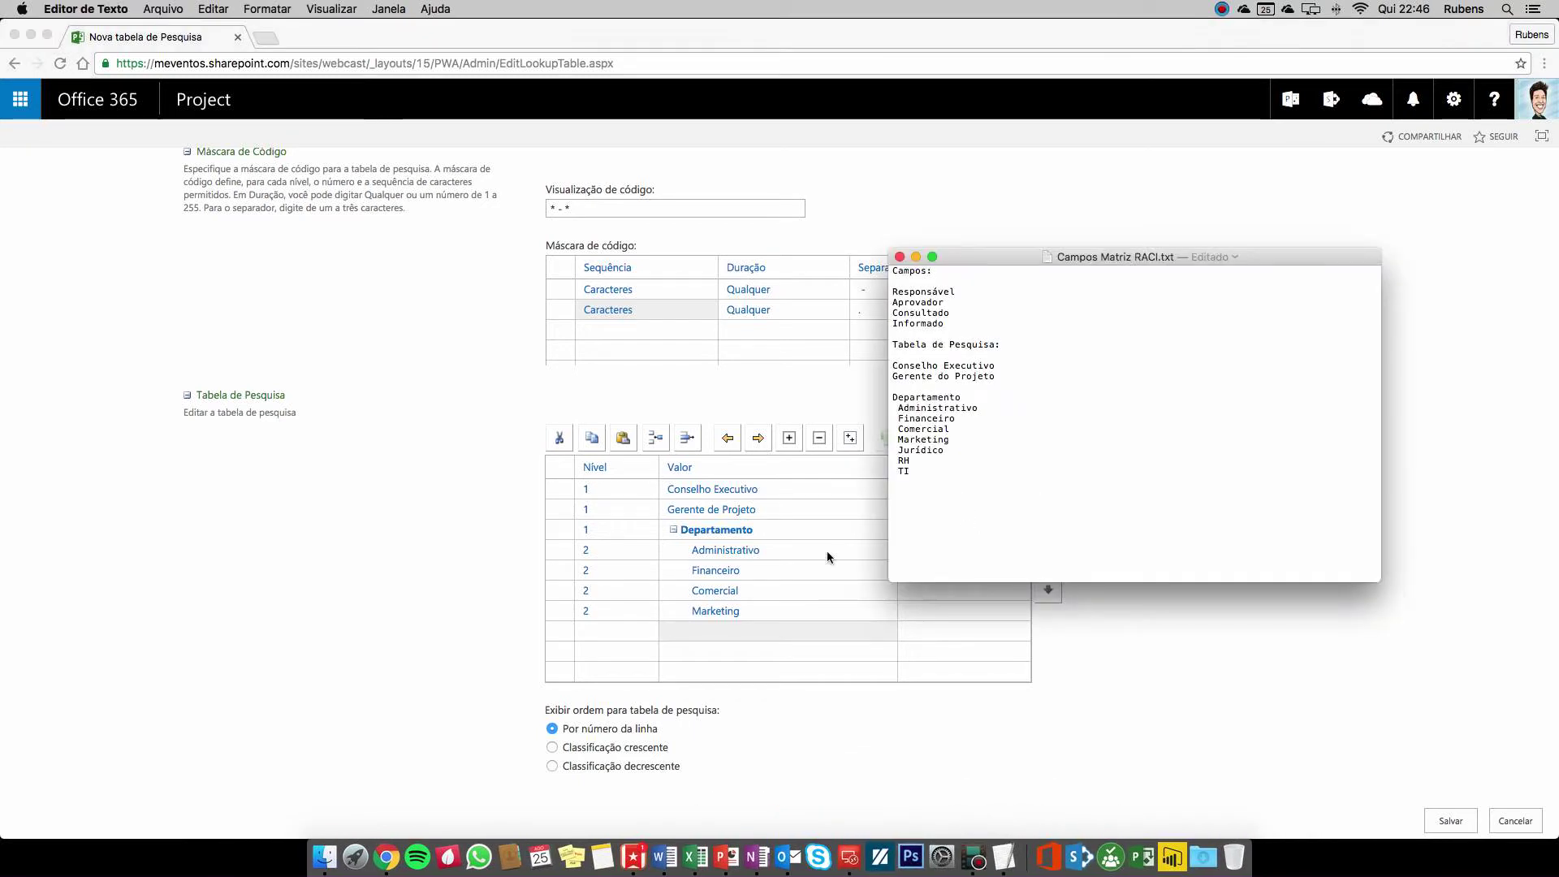
{"action": "left_click", "coordinate": [719, 627]}
{"action": "type", "text": "J"}
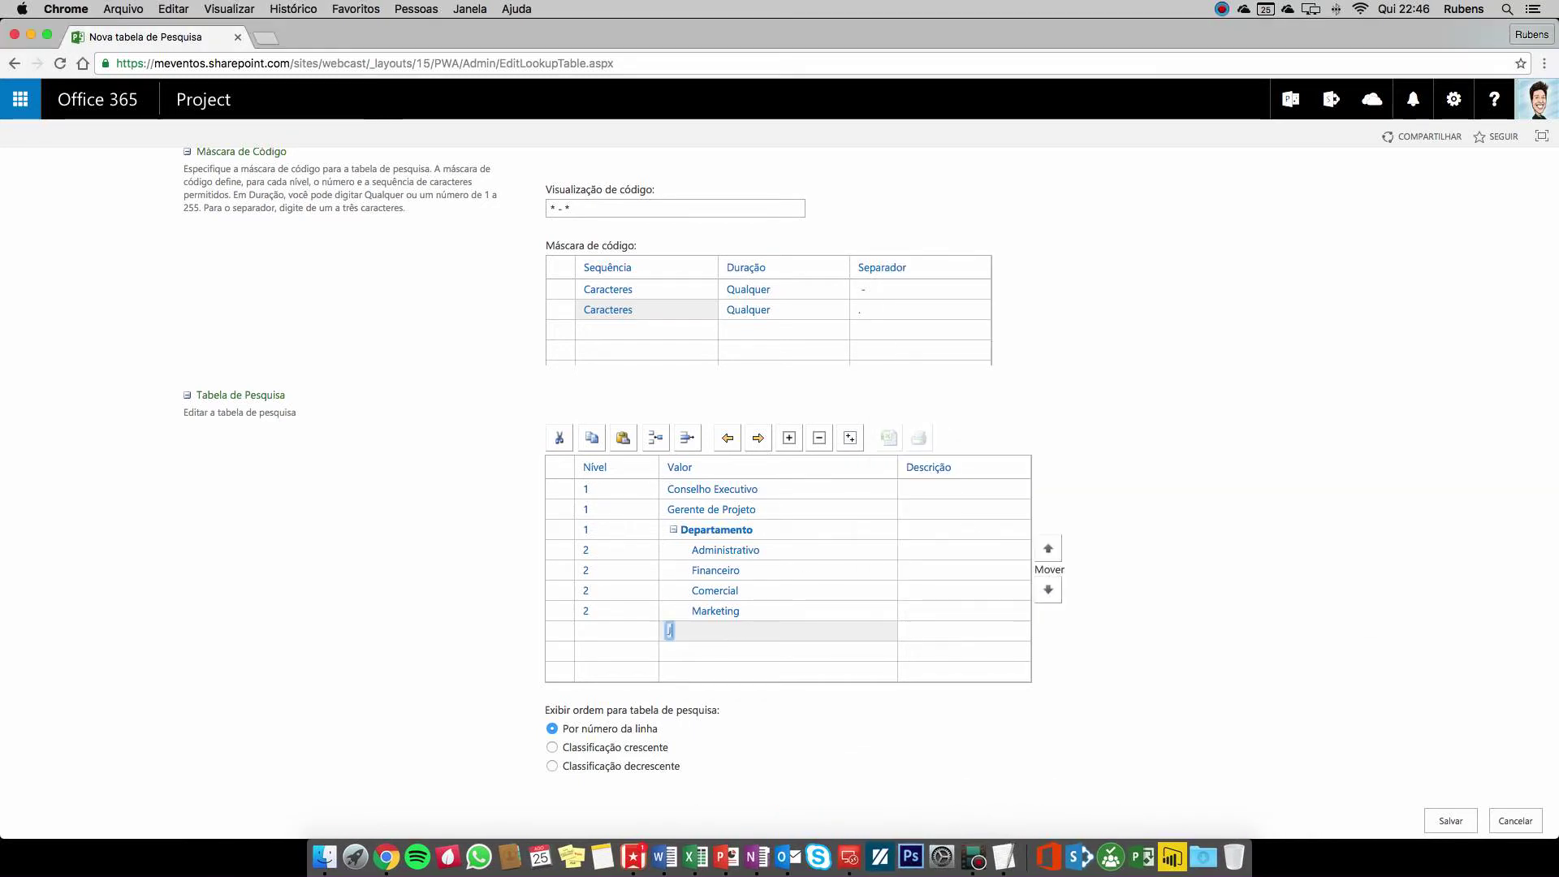
{"action": "type", "text": "urídico"}
{"action": "key", "text": "Return"}
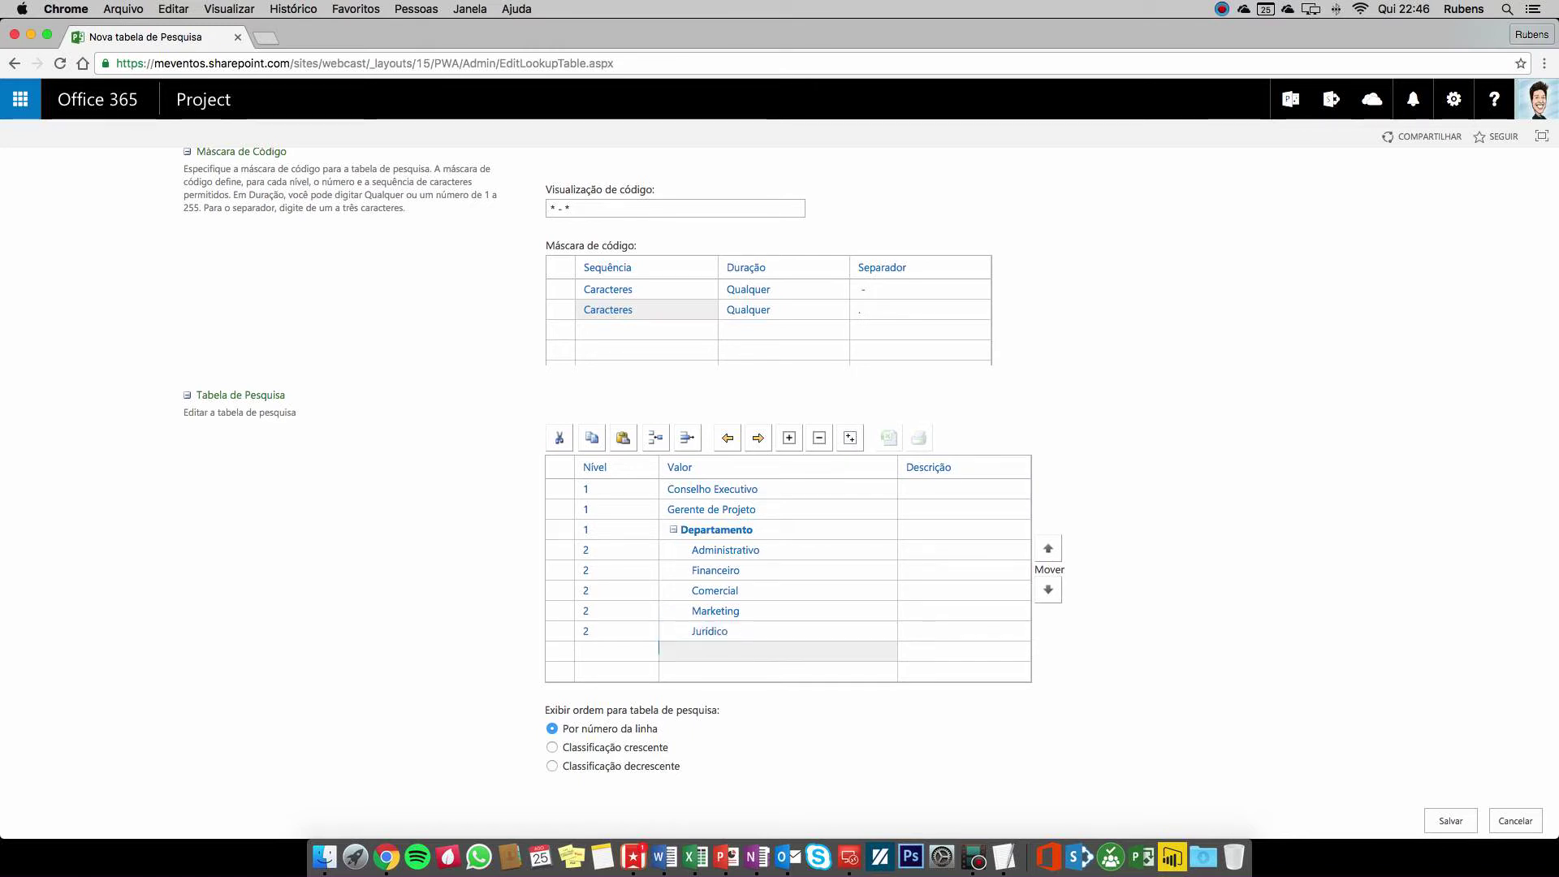
{"action": "type", "text": "RH"}
{"action": "key", "text": "Return"}
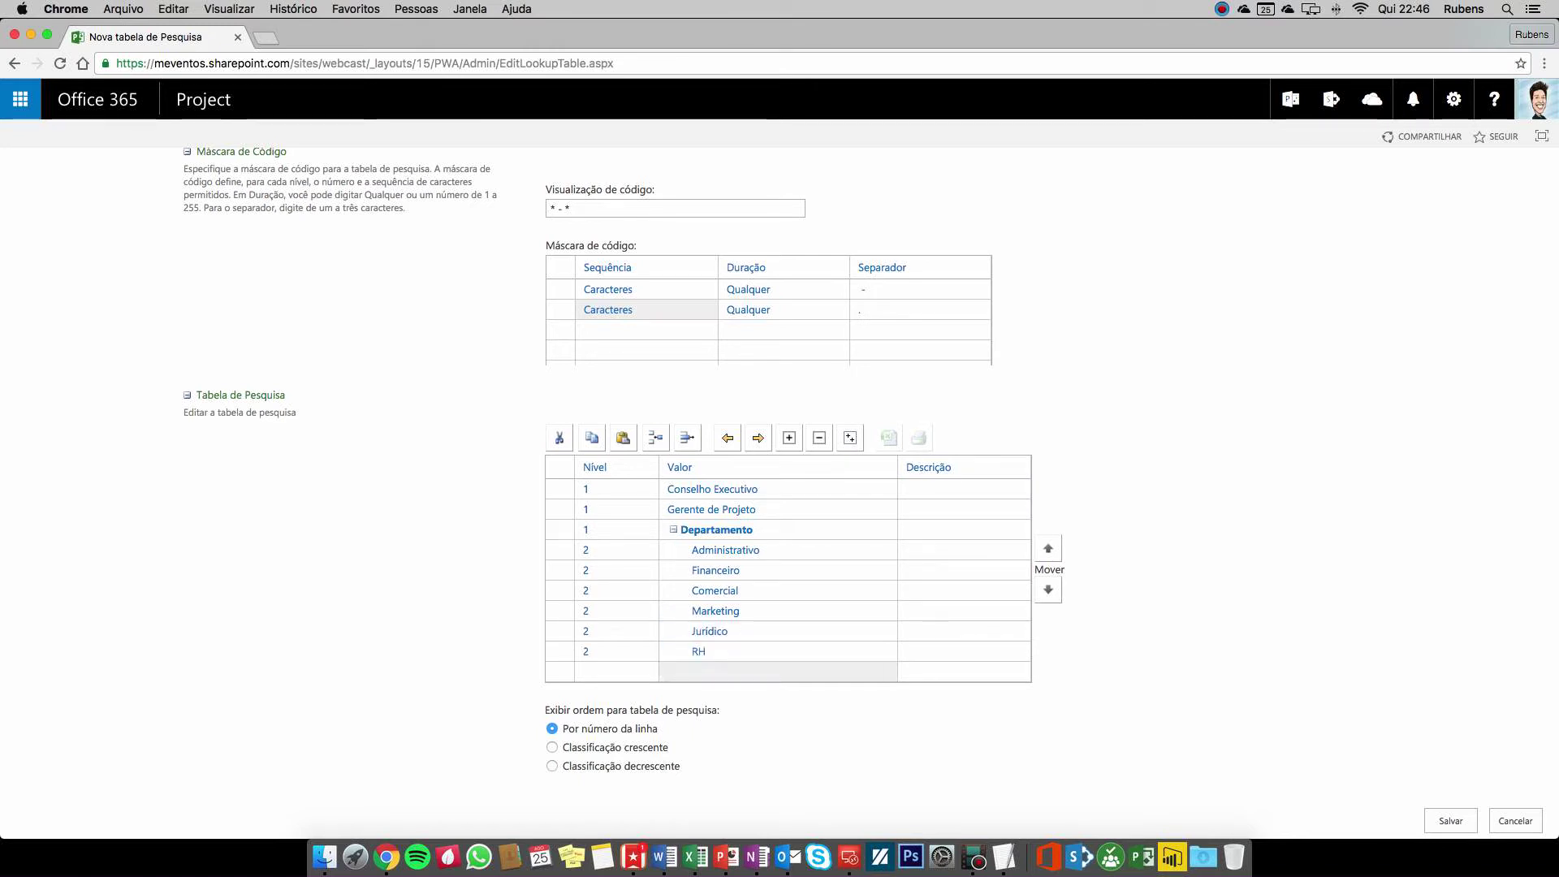
{"action": "type", "text": "TI"}
{"action": "key", "text": "Return"}
{"action": "scroll", "coordinate": [717, 605], "scroll_direction": "down", "scroll_amount": 2}
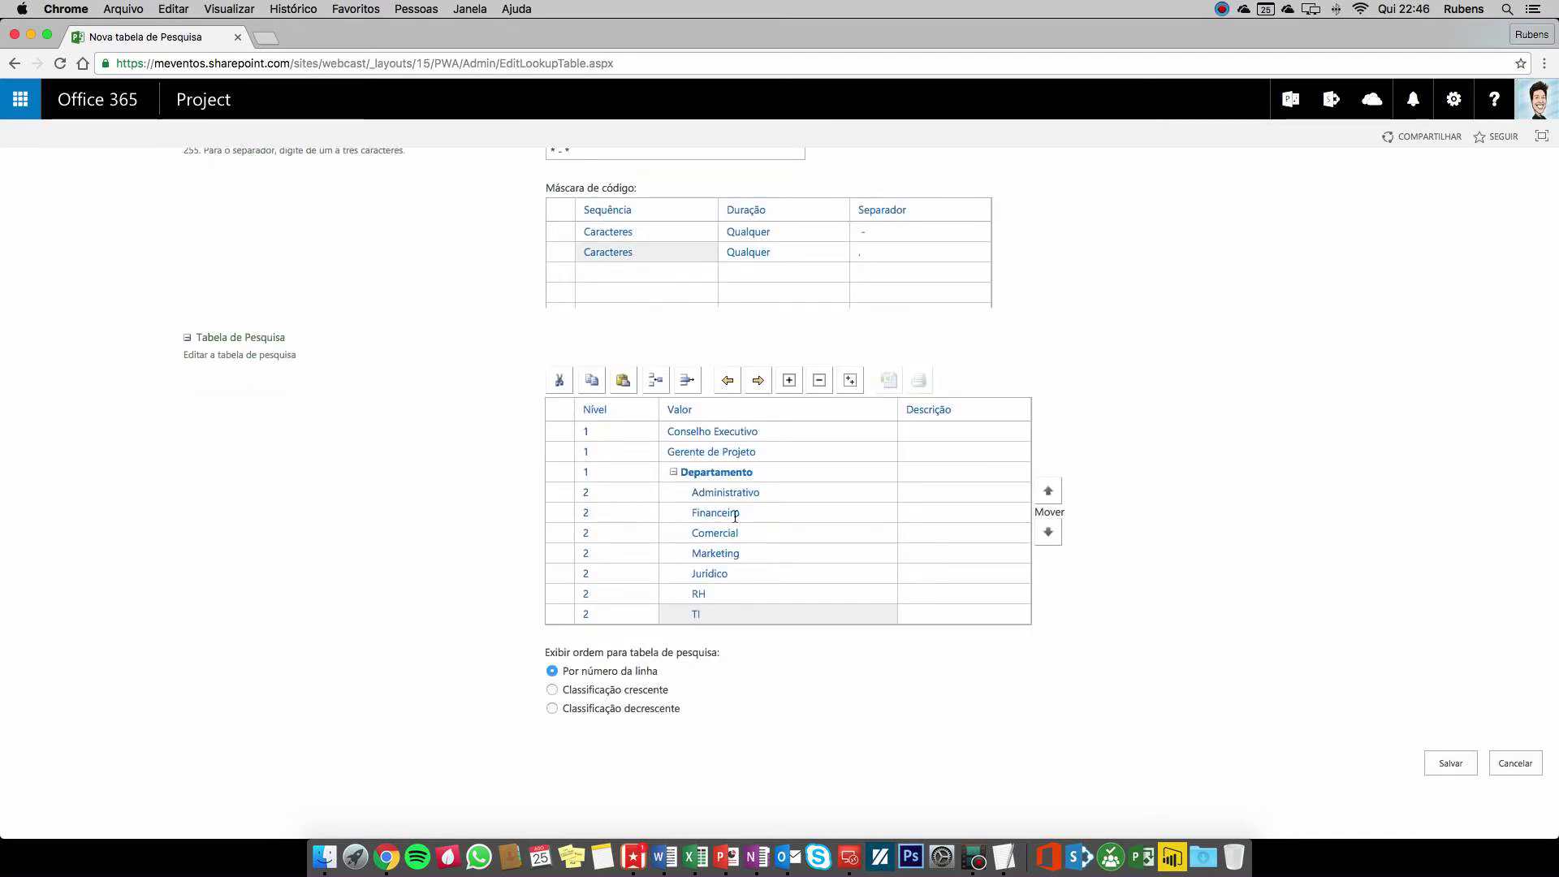
Outdent the values Administrativo through TI to level 1, and indent them back to level 2
{"action": "left_click", "coordinate": [789, 490]}
{"action": "left_click", "coordinate": [562, 498]}
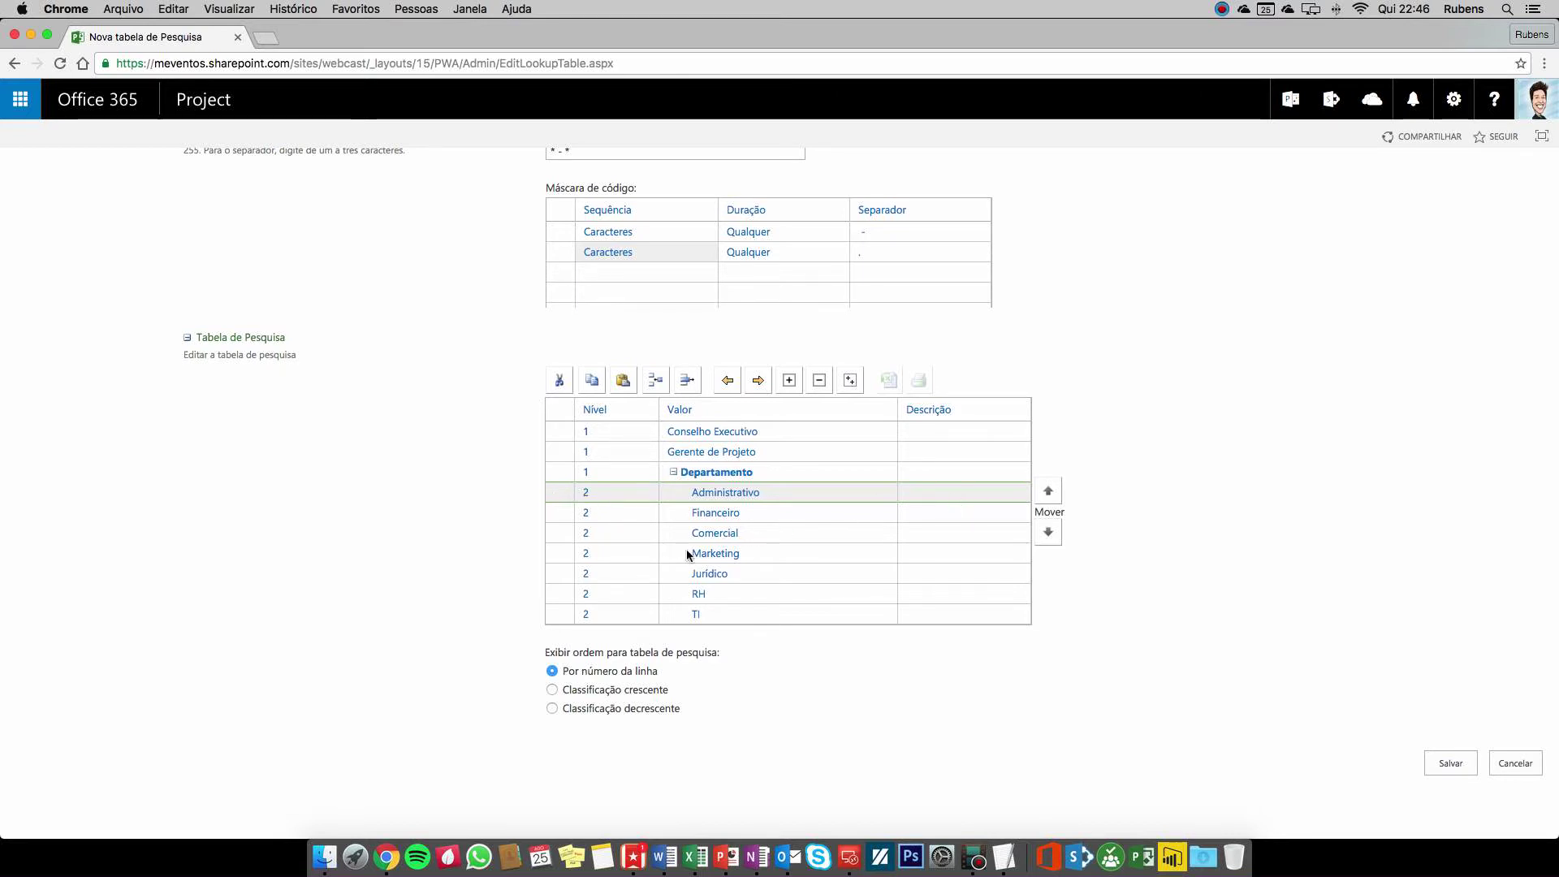
{"action": "left_click", "coordinate": [558, 614], "text": "shift"}
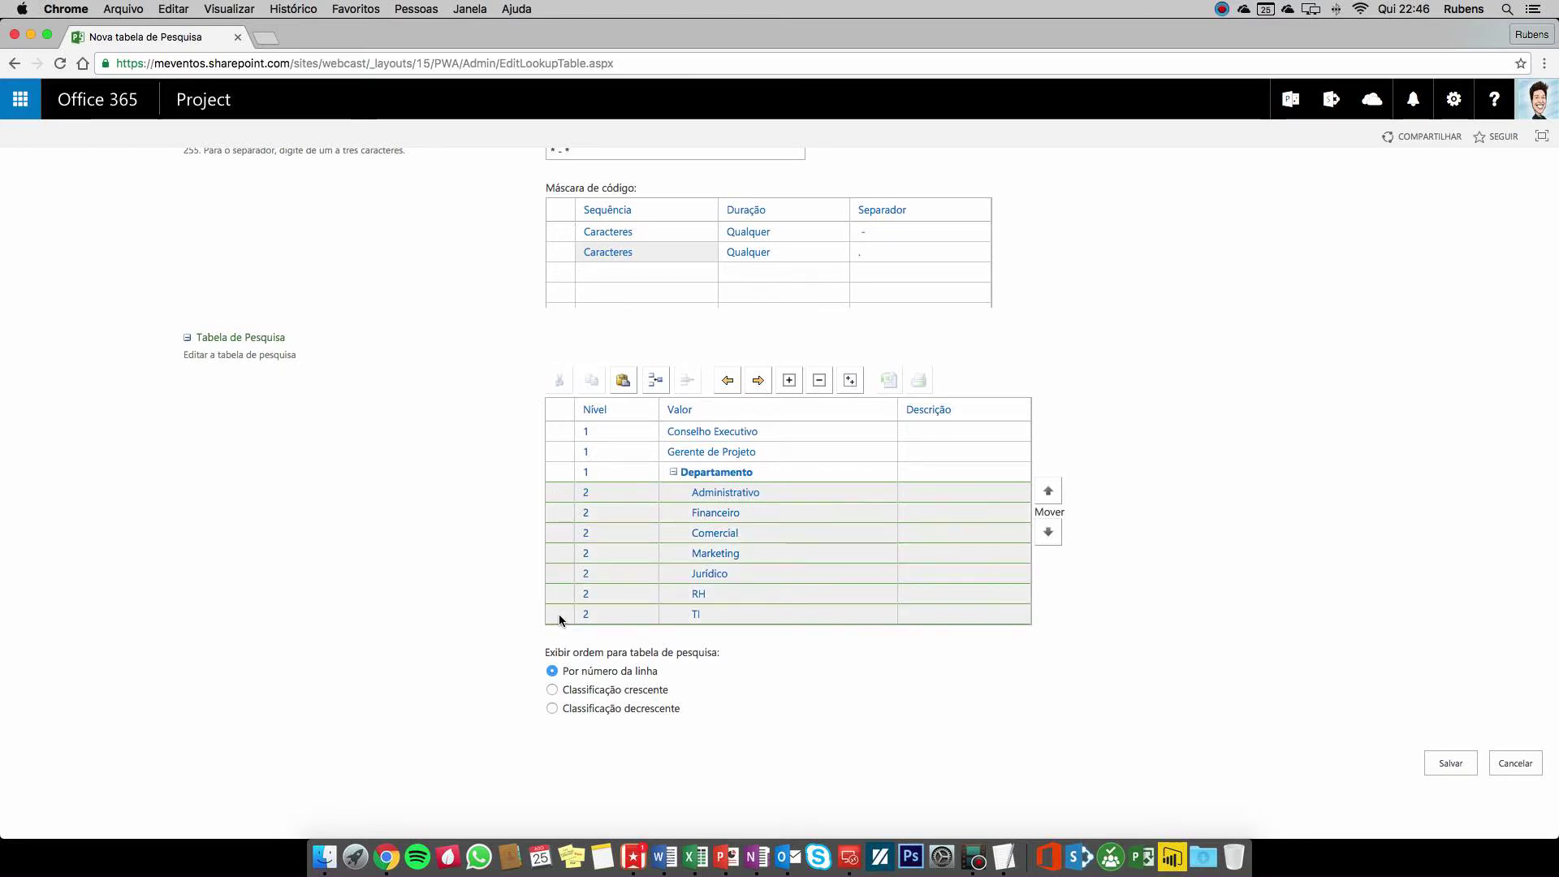
{"action": "left_click", "coordinate": [727, 380]}
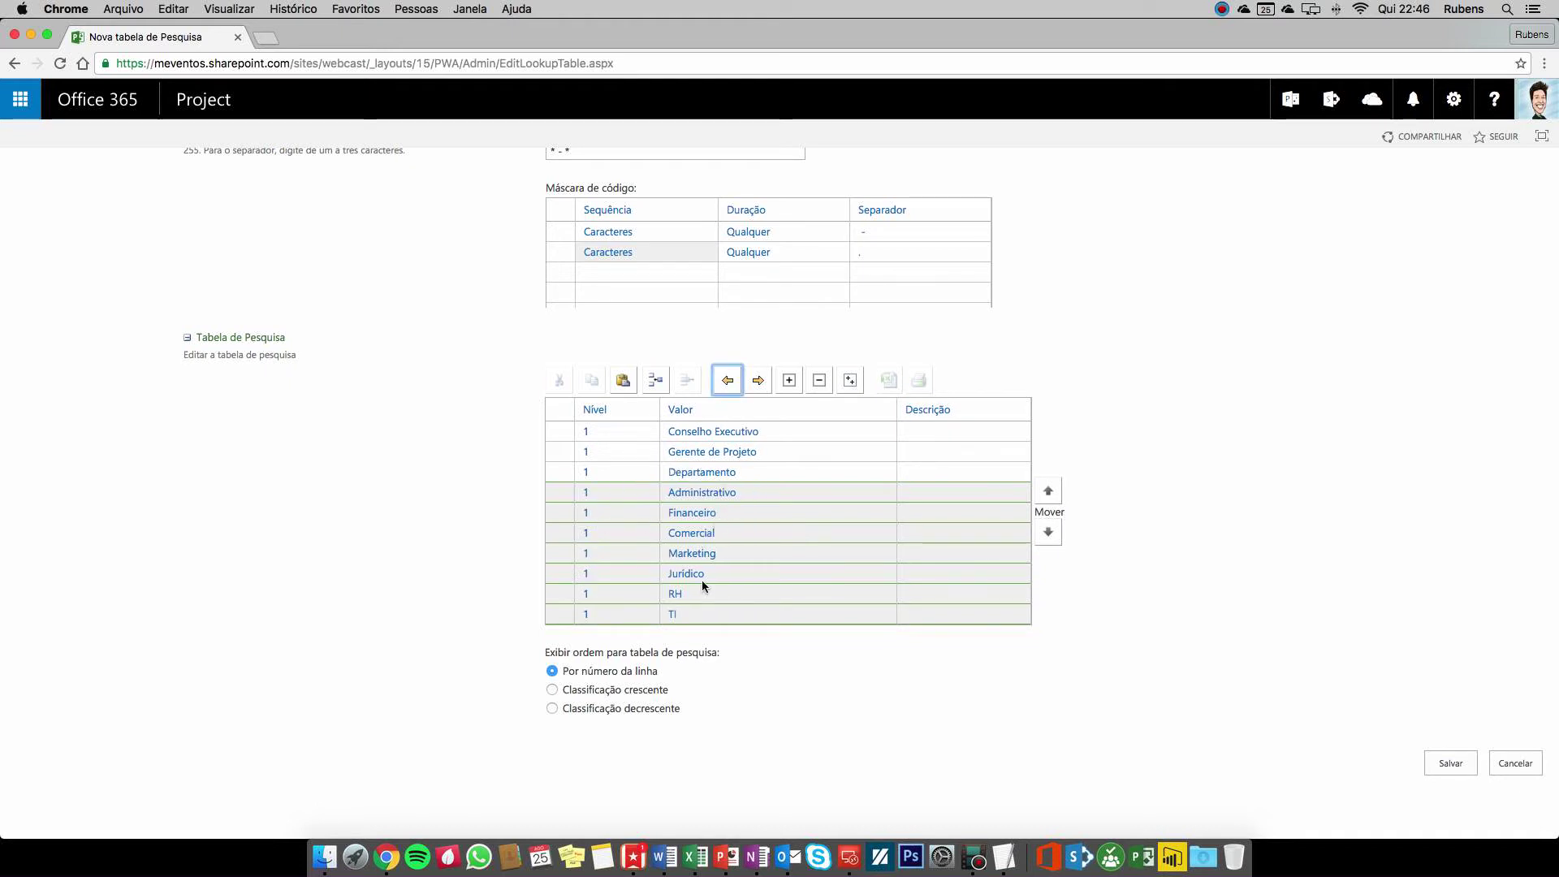
{"action": "left_click", "coordinate": [755, 383]}
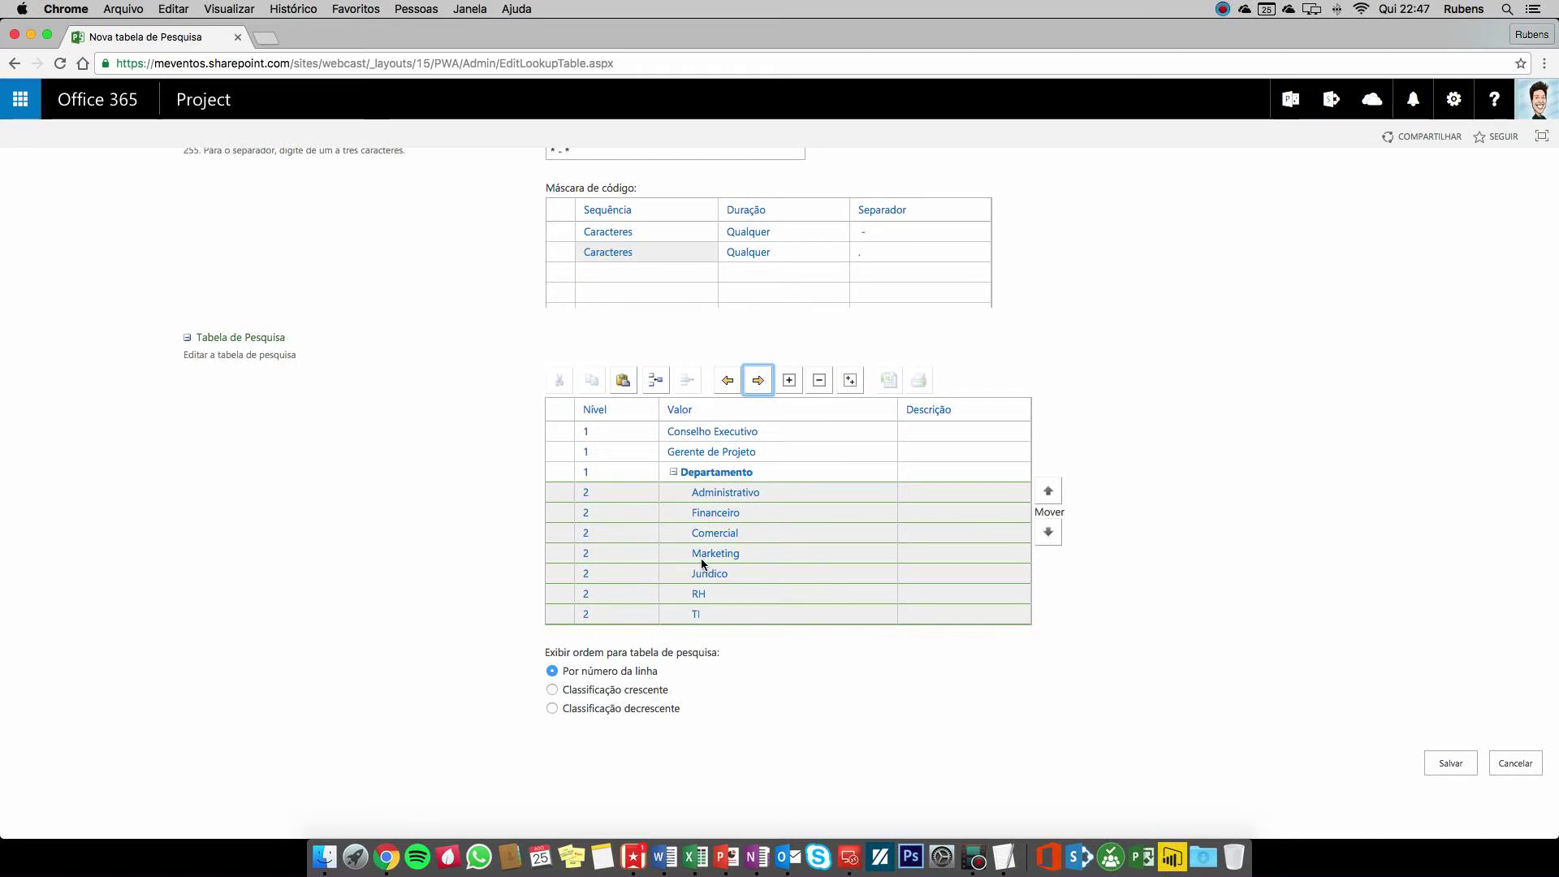
Indent Marketing through TI to level 3 under Comercial, and collapse and expand the Comercial group
{"action": "left_click", "coordinate": [551, 555]}
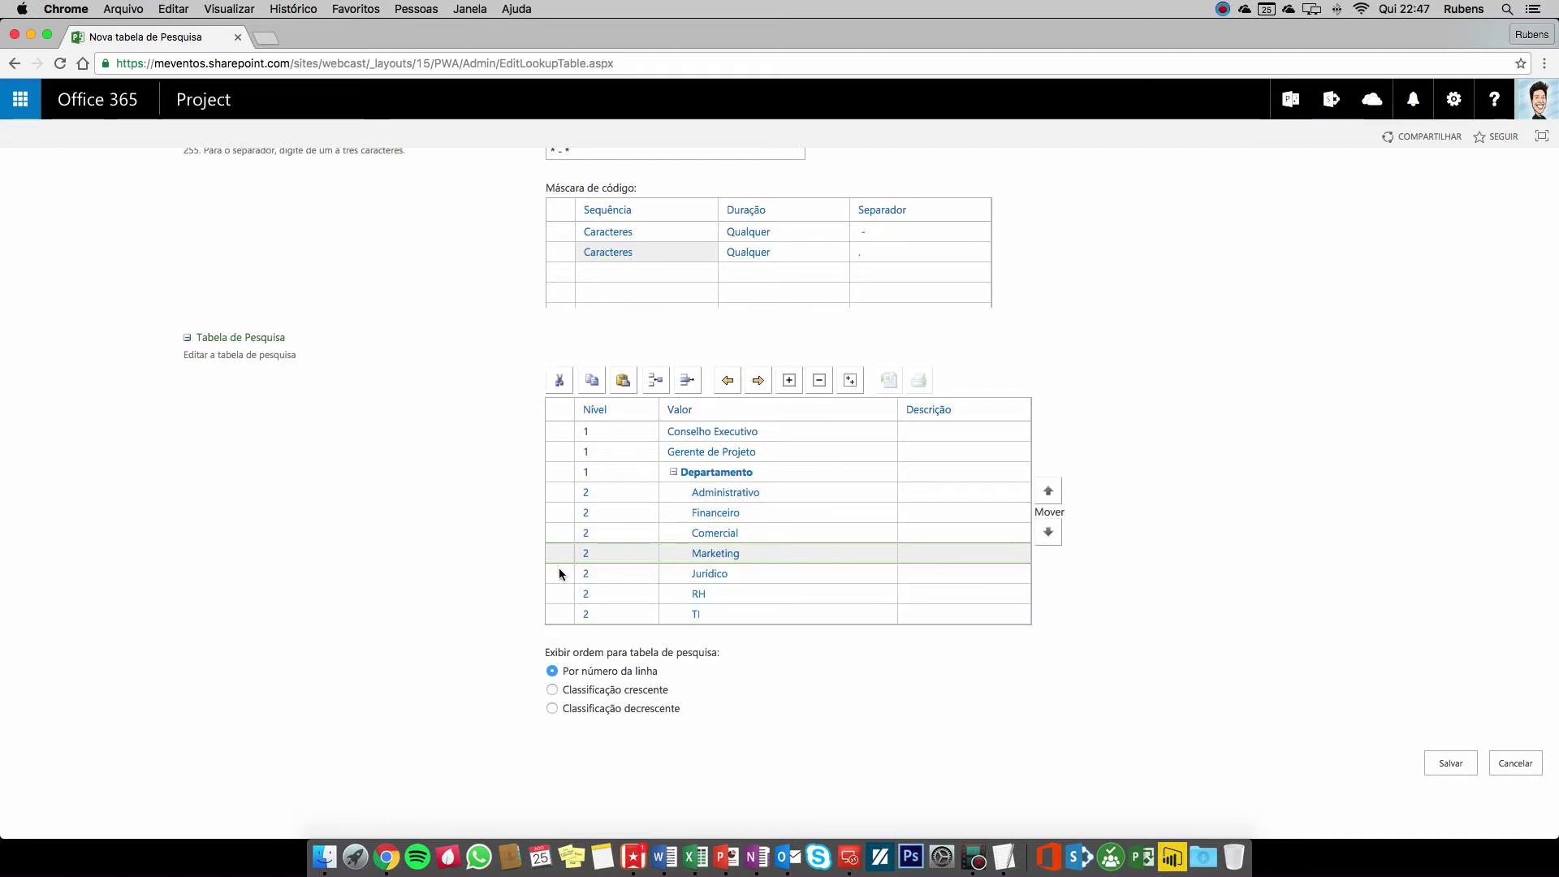
{"action": "left_click", "coordinate": [557, 614], "text": "shift"}
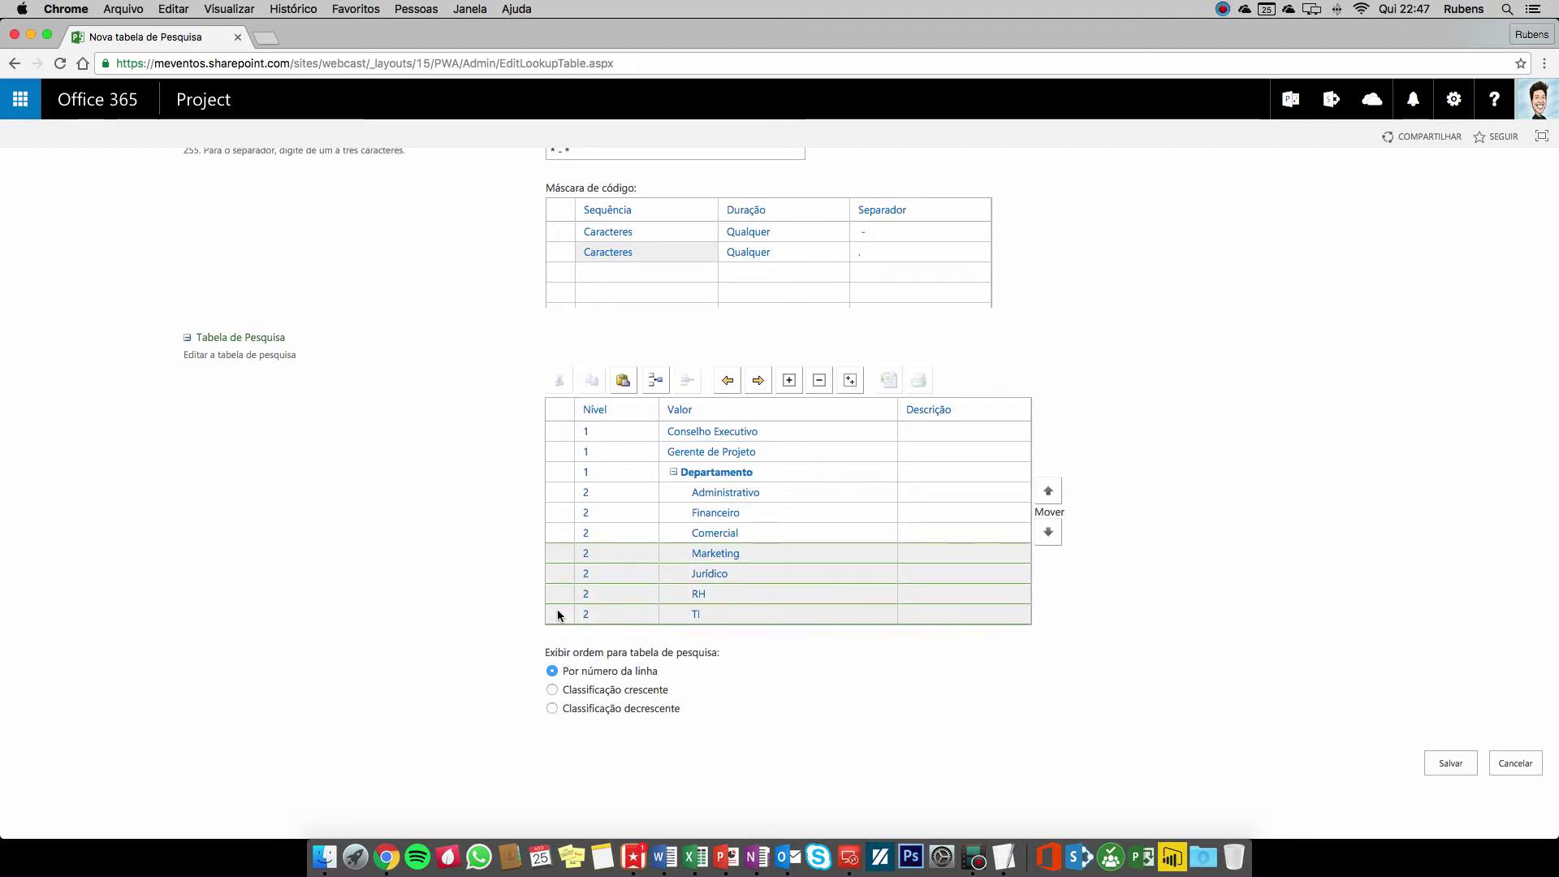
{"action": "left_click", "coordinate": [756, 385]}
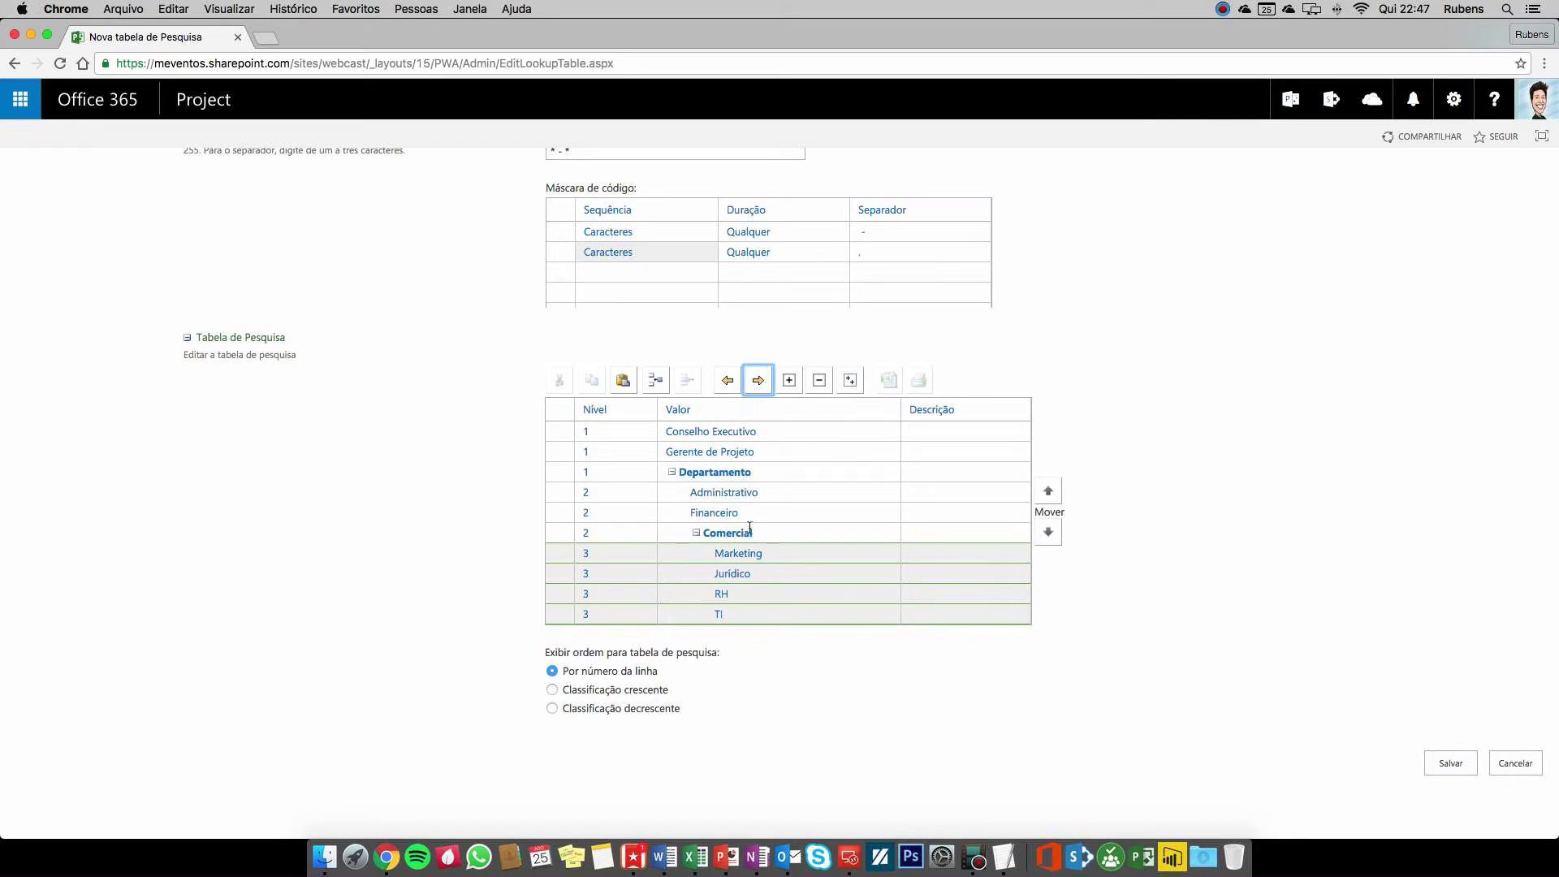
{"action": "left_click", "coordinate": [776, 564]}
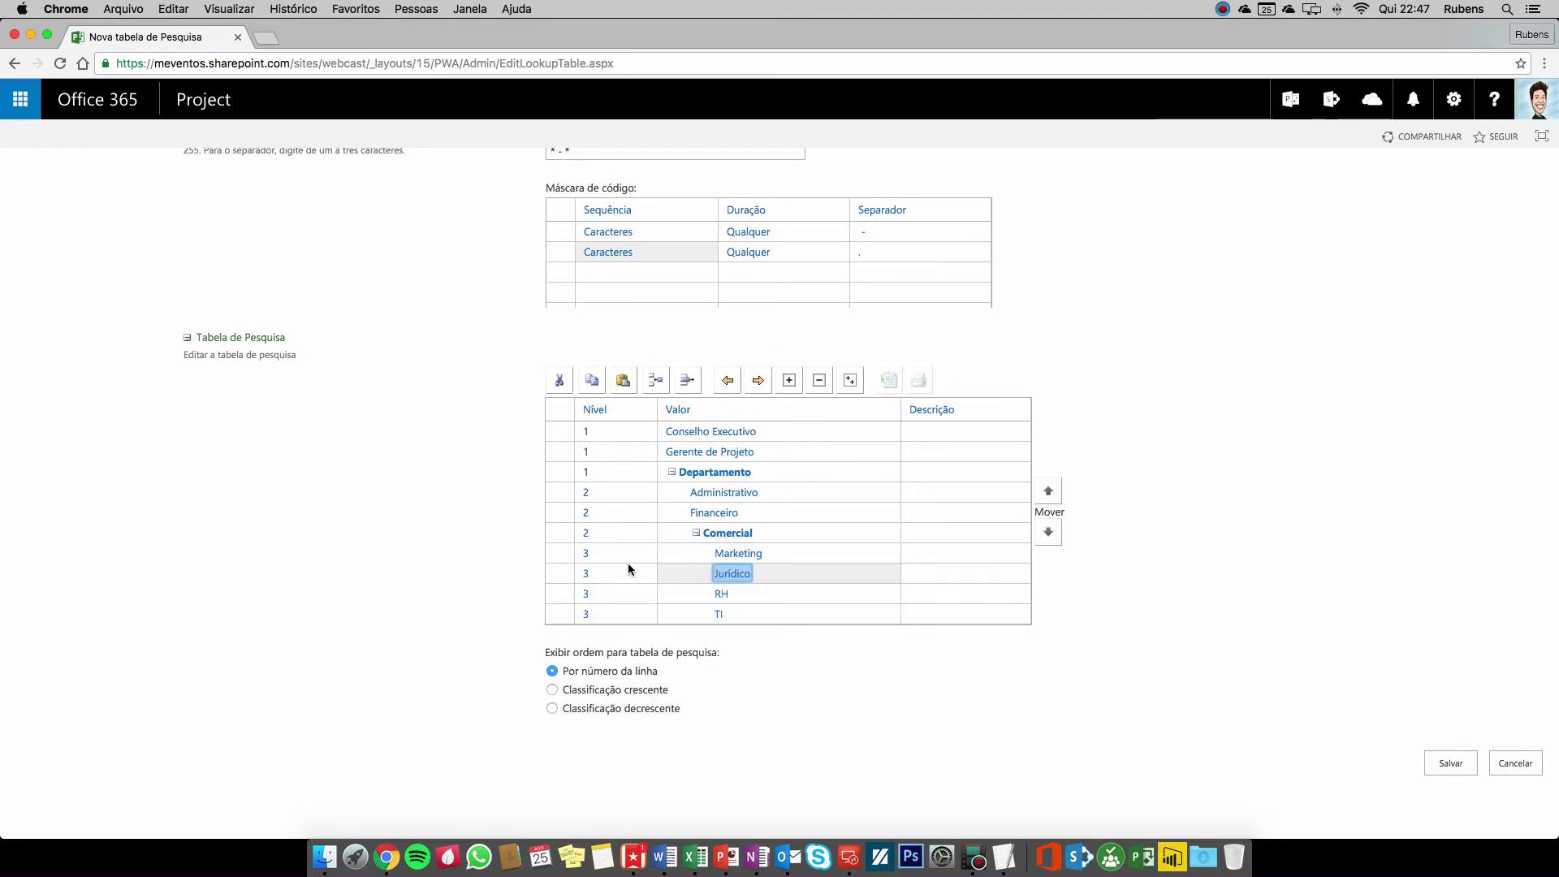
{"action": "left_click", "coordinate": [697, 533]}
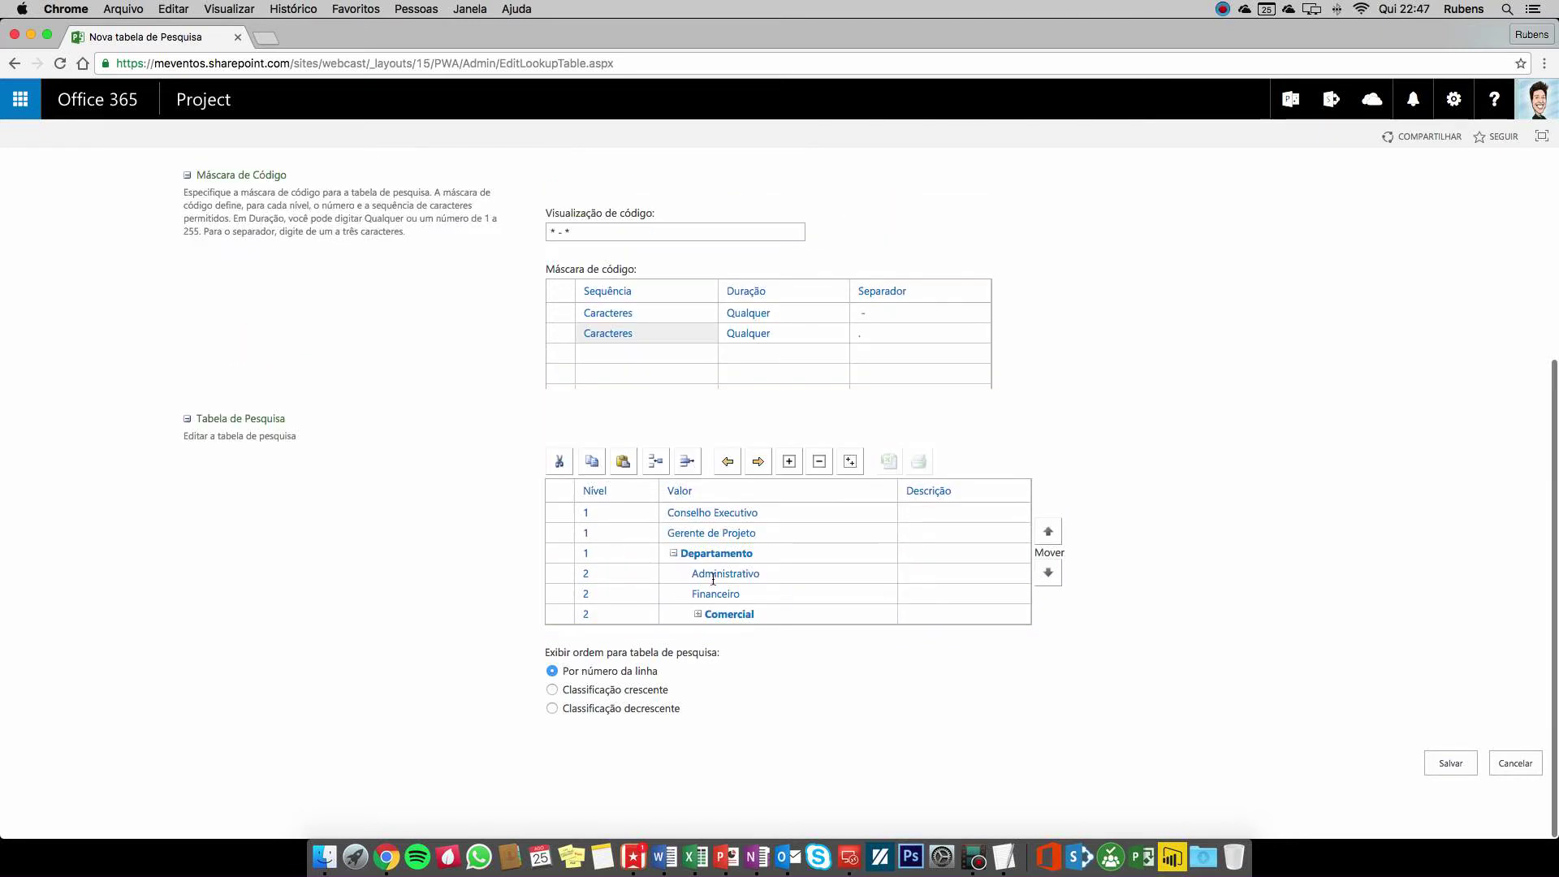
{"action": "left_click", "coordinate": [698, 615]}
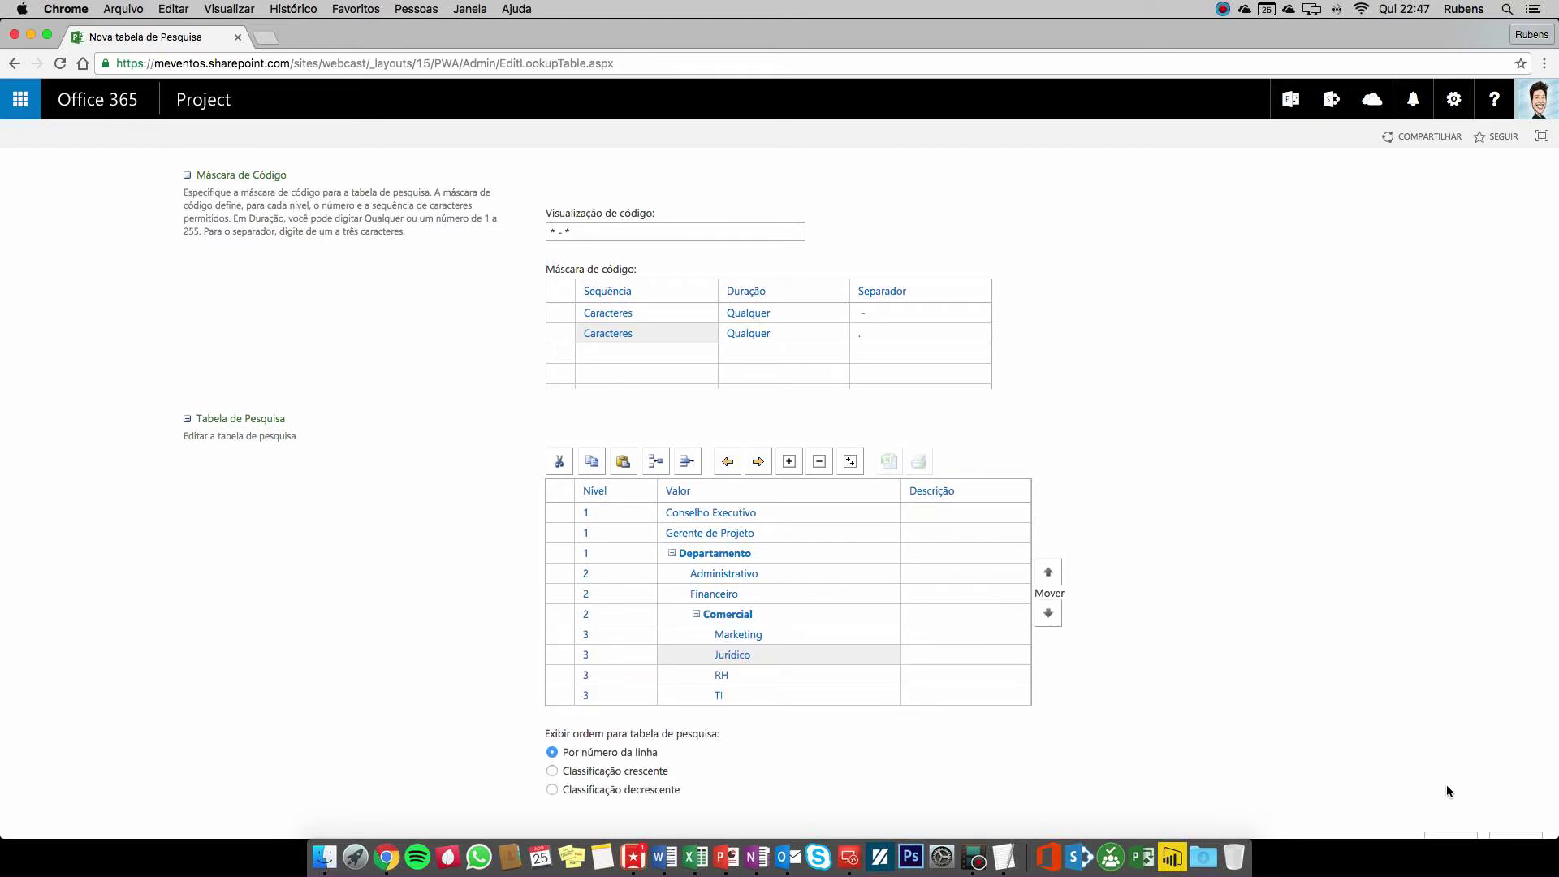
Review the code mask and outdent the values Marketing through TI back to level 2
{"action": "scroll", "coordinate": [1442, 767], "scroll_direction": "down", "scroll_amount": 2}
{"action": "scroll", "coordinate": [1436, 628], "scroll_direction": "up", "scroll_amount": 5}
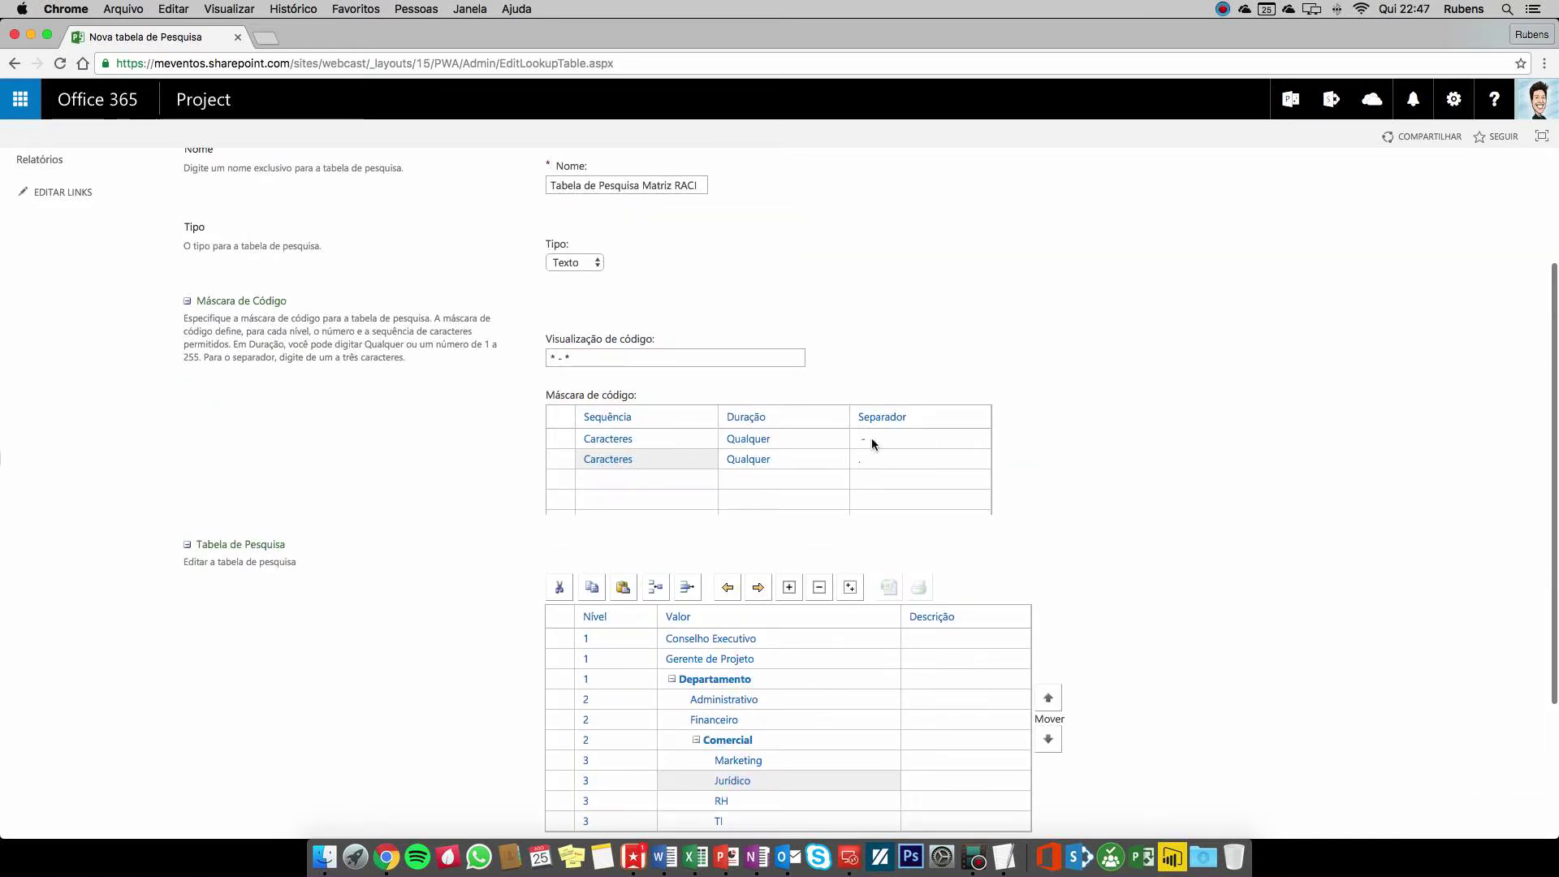
{"action": "scroll", "coordinate": [633, 487], "scroll_direction": "up", "scroll_amount": 1}
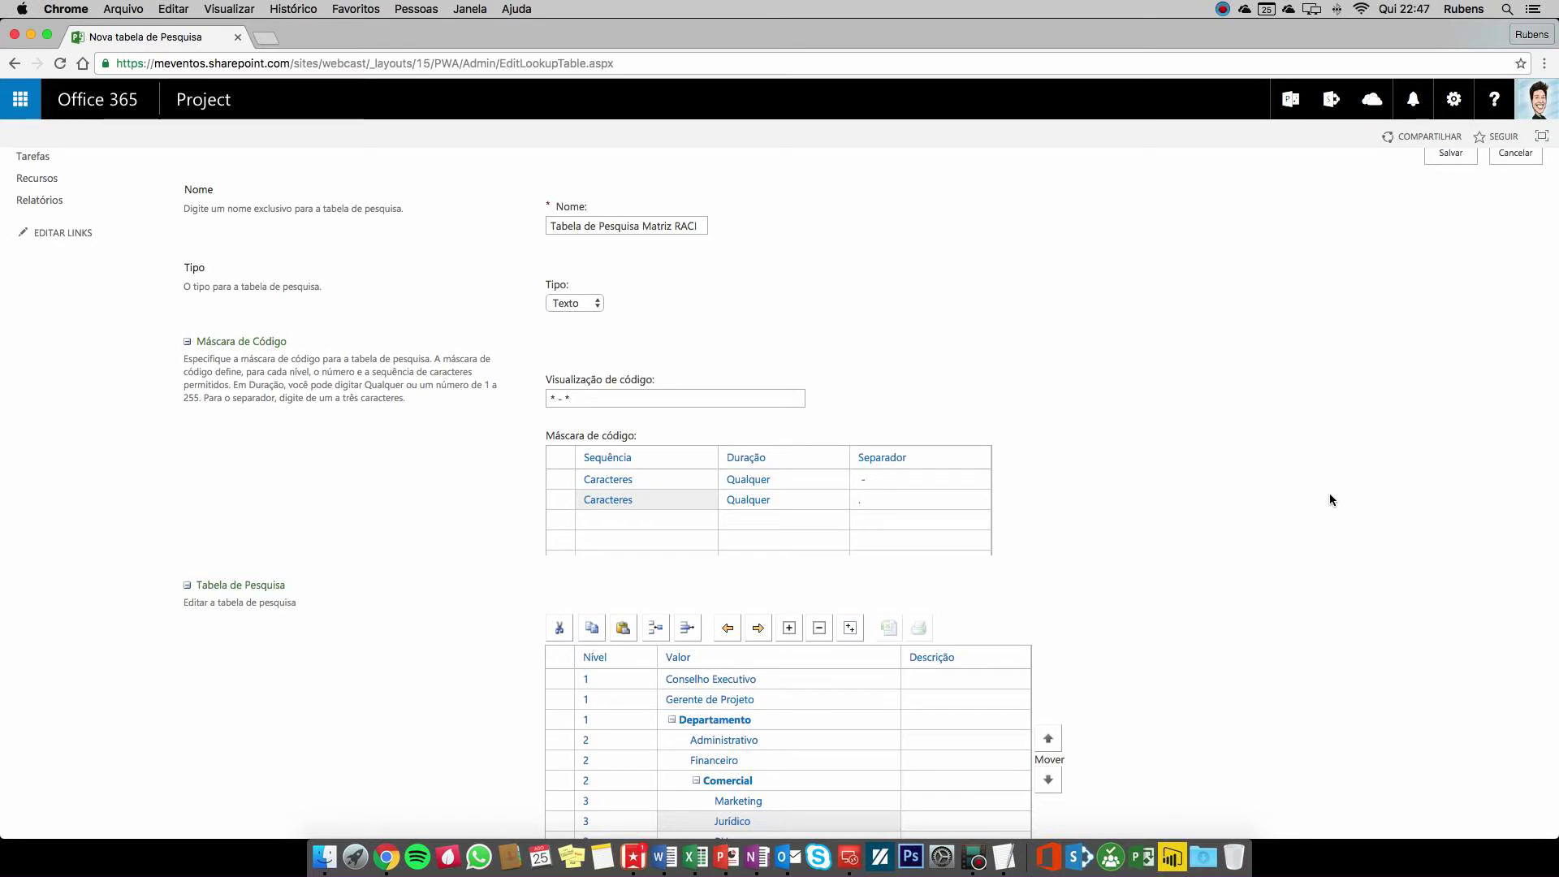
{"action": "scroll", "coordinate": [1328, 493], "scroll_direction": "down", "scroll_amount": 2}
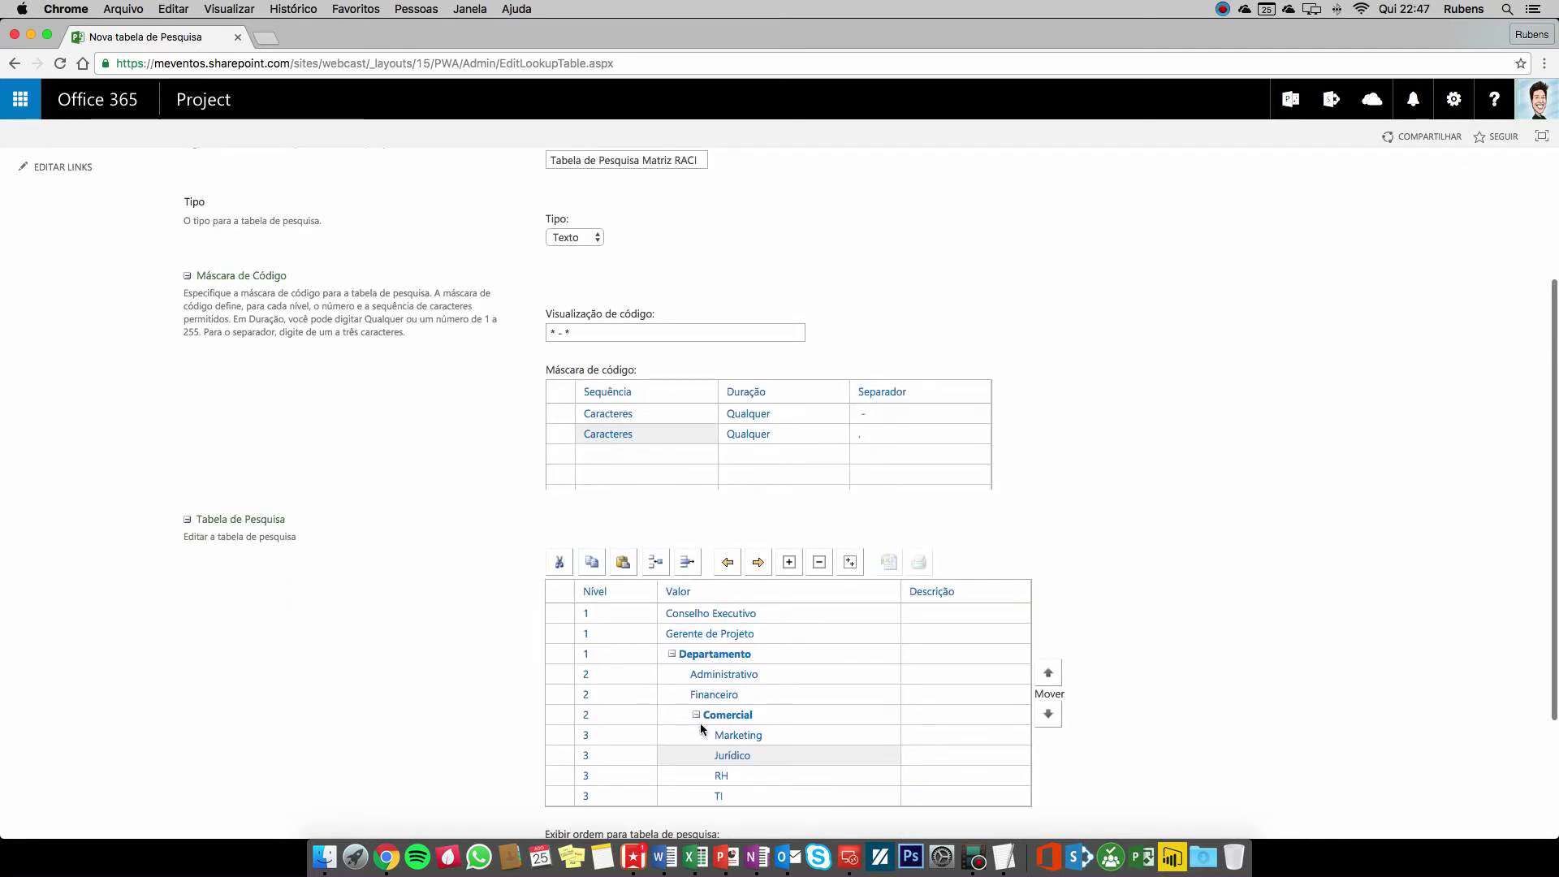
{"action": "left_click", "coordinate": [573, 734]}
{"action": "left_click", "coordinate": [565, 796], "text": "shift"}
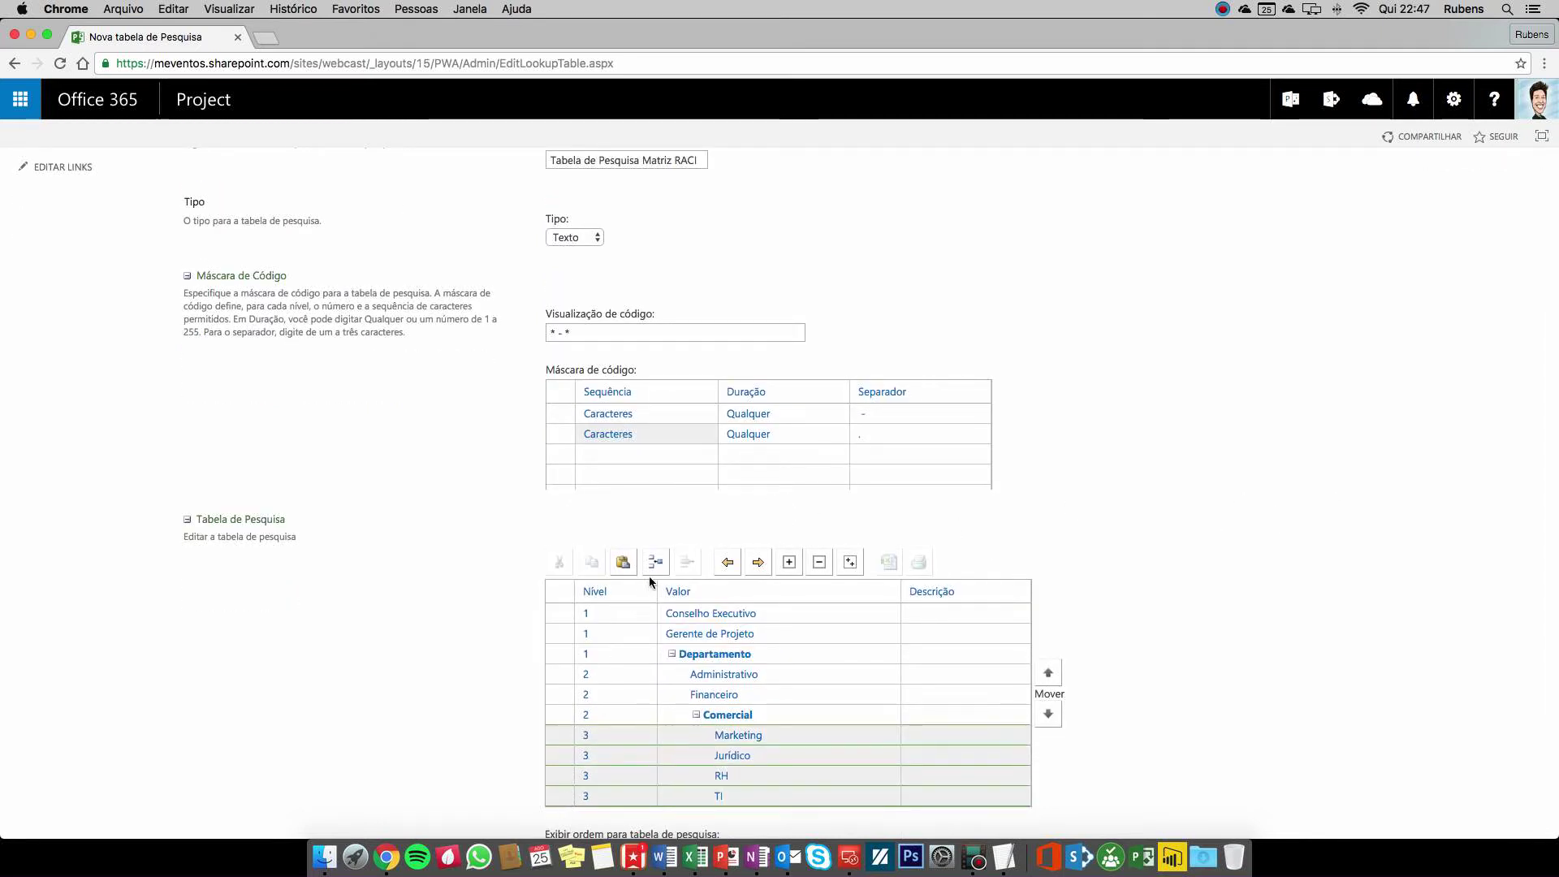
{"action": "left_click", "coordinate": [728, 562]}
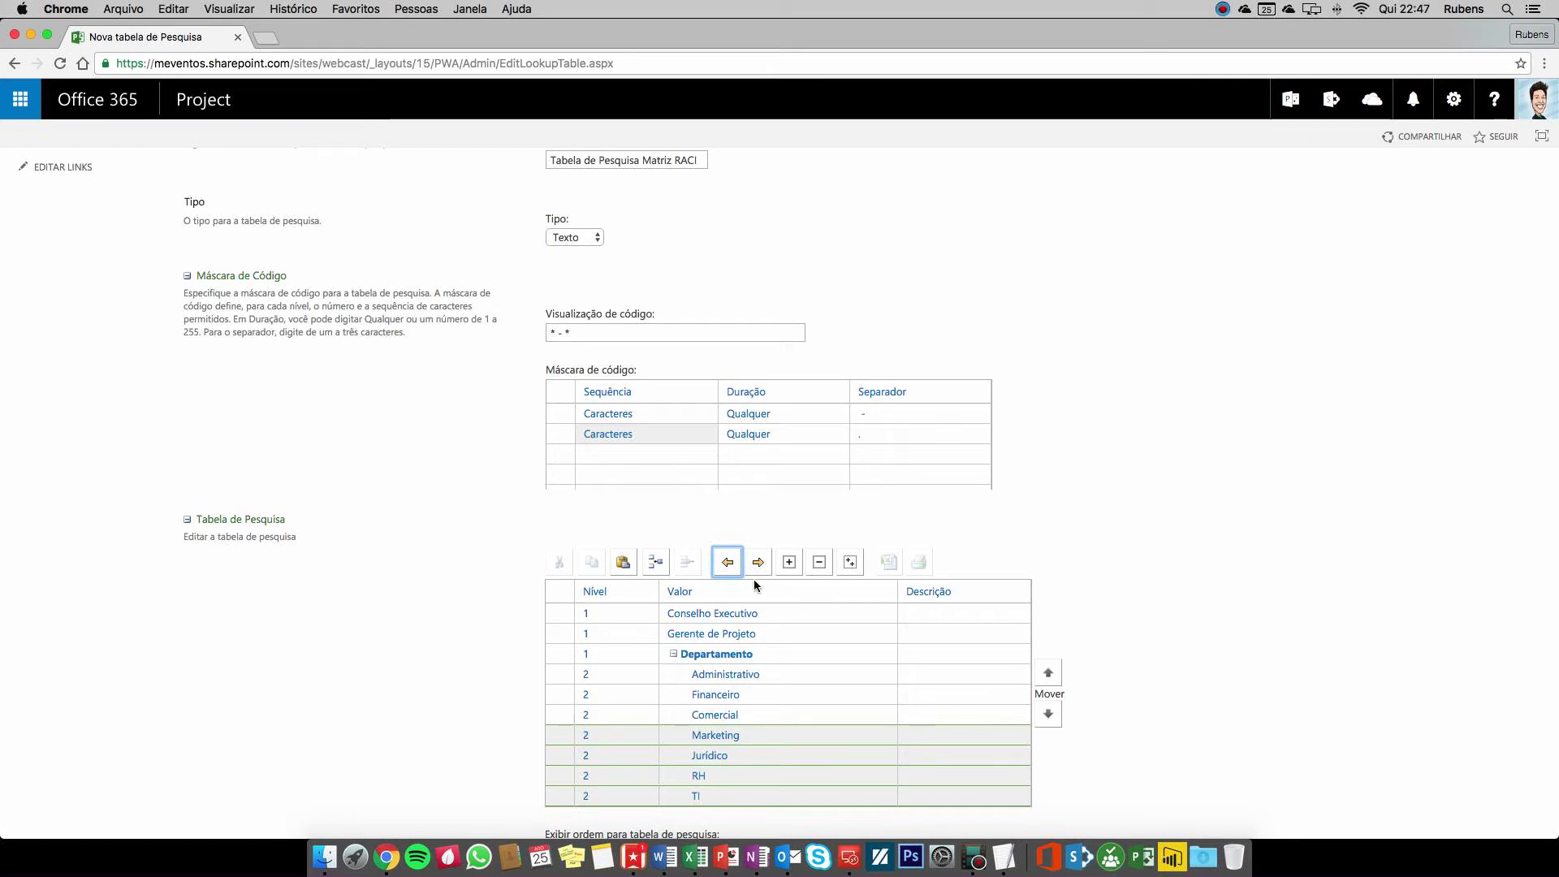
{"action": "left_click", "coordinate": [923, 712]}
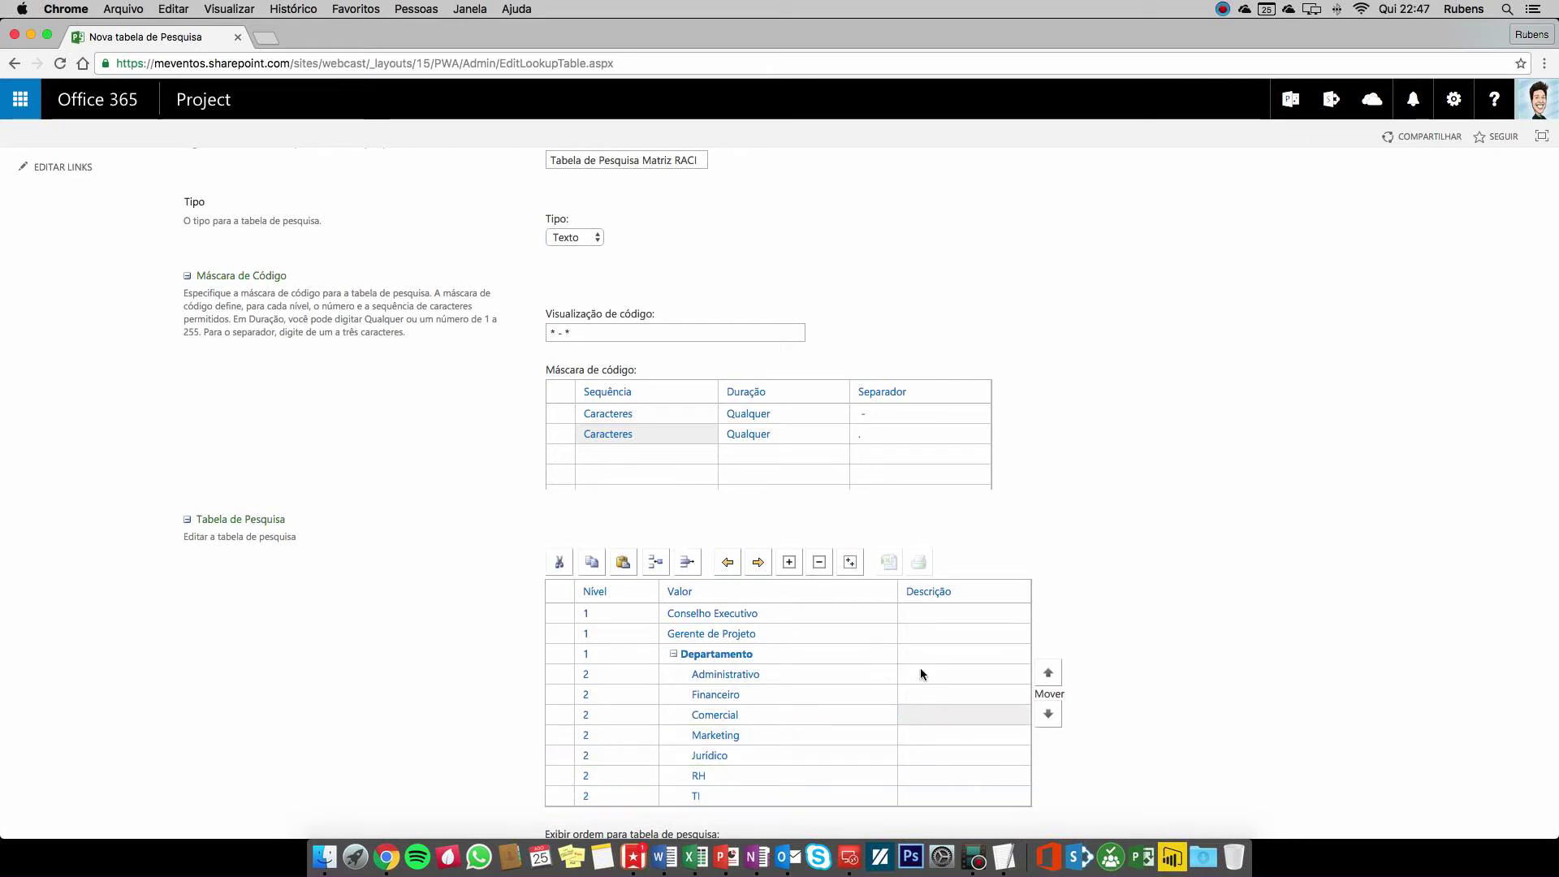
Enter the trial description "Fazem parte biibibibibi" for Conselho Executivo and clear it again
{"action": "left_click", "coordinate": [957, 615]}
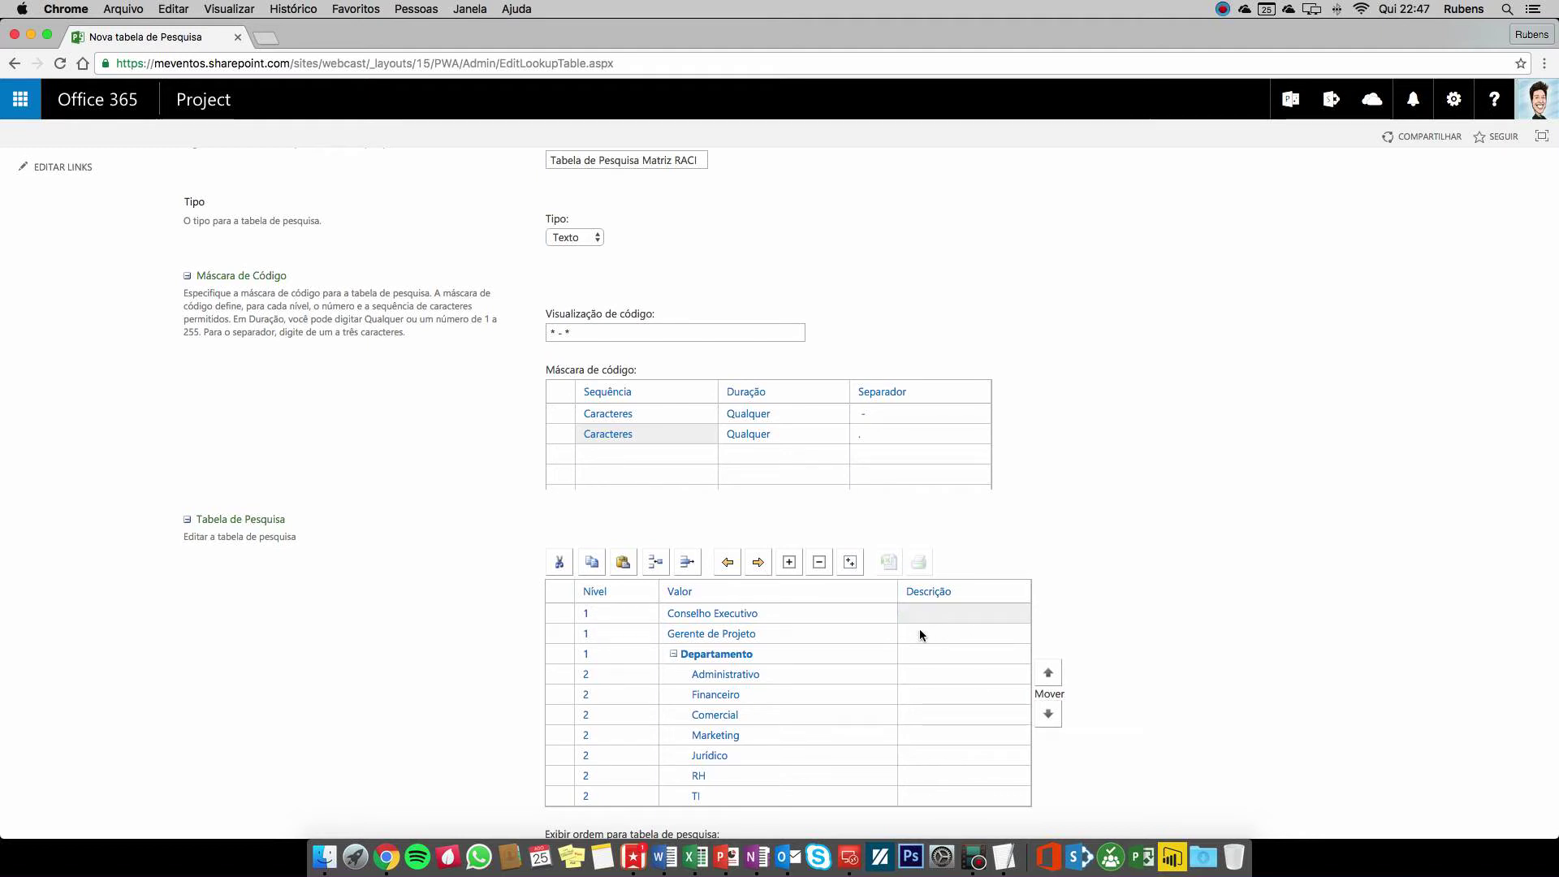
{"action": "type", "text": "Fazem parte biibibibibi"}
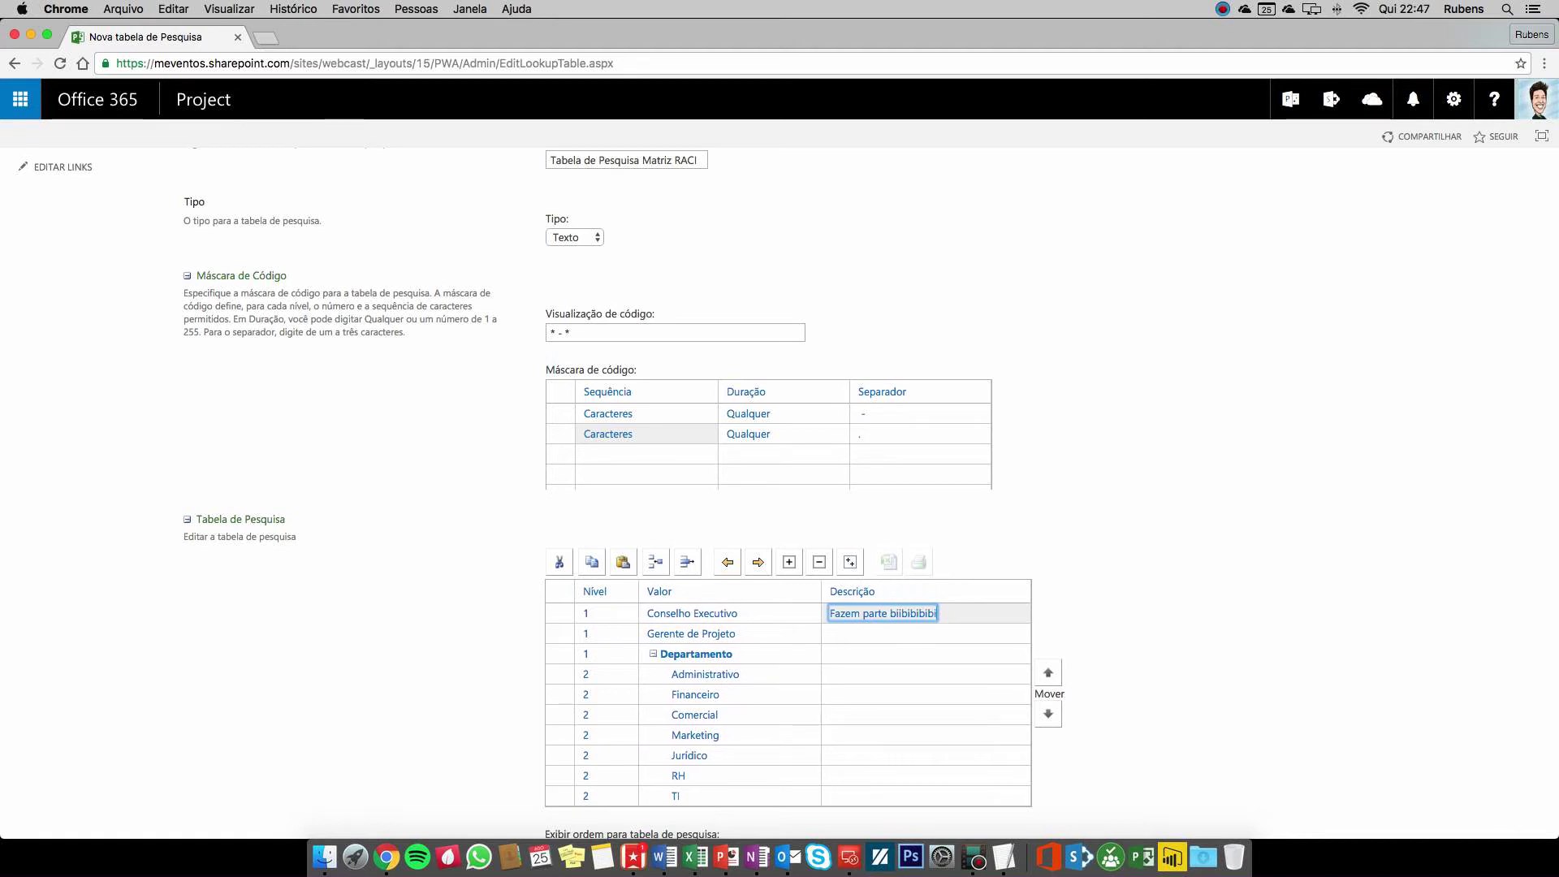
{"action": "key", "text": "BackSpace"}
{"action": "key", "text": "BackSpace"}
{"action": "key", "text": "BackSpace"}
{"action": "key", "text": "BackSpace"}
{"action": "key", "text": "BackSpace"}
{"action": "key", "text": "BackSpace"}
{"action": "key", "text": "BackSpace"}
{"action": "key", "text": "BackSpace"}
{"action": "key", "text": "BackSpace"}
{"action": "key", "text": "BackSpace"}
{"action": "key", "text": "BackSpace"}
{"action": "key", "text": "BackSpace"}
{"action": "key", "text": "BackSpace"}
{"action": "key", "text": "BackSpace"}
{"action": "key", "text": "BackSpace"}
{"action": "key", "text": "BackSpace"}
{"action": "key", "text": "BackSpace"}
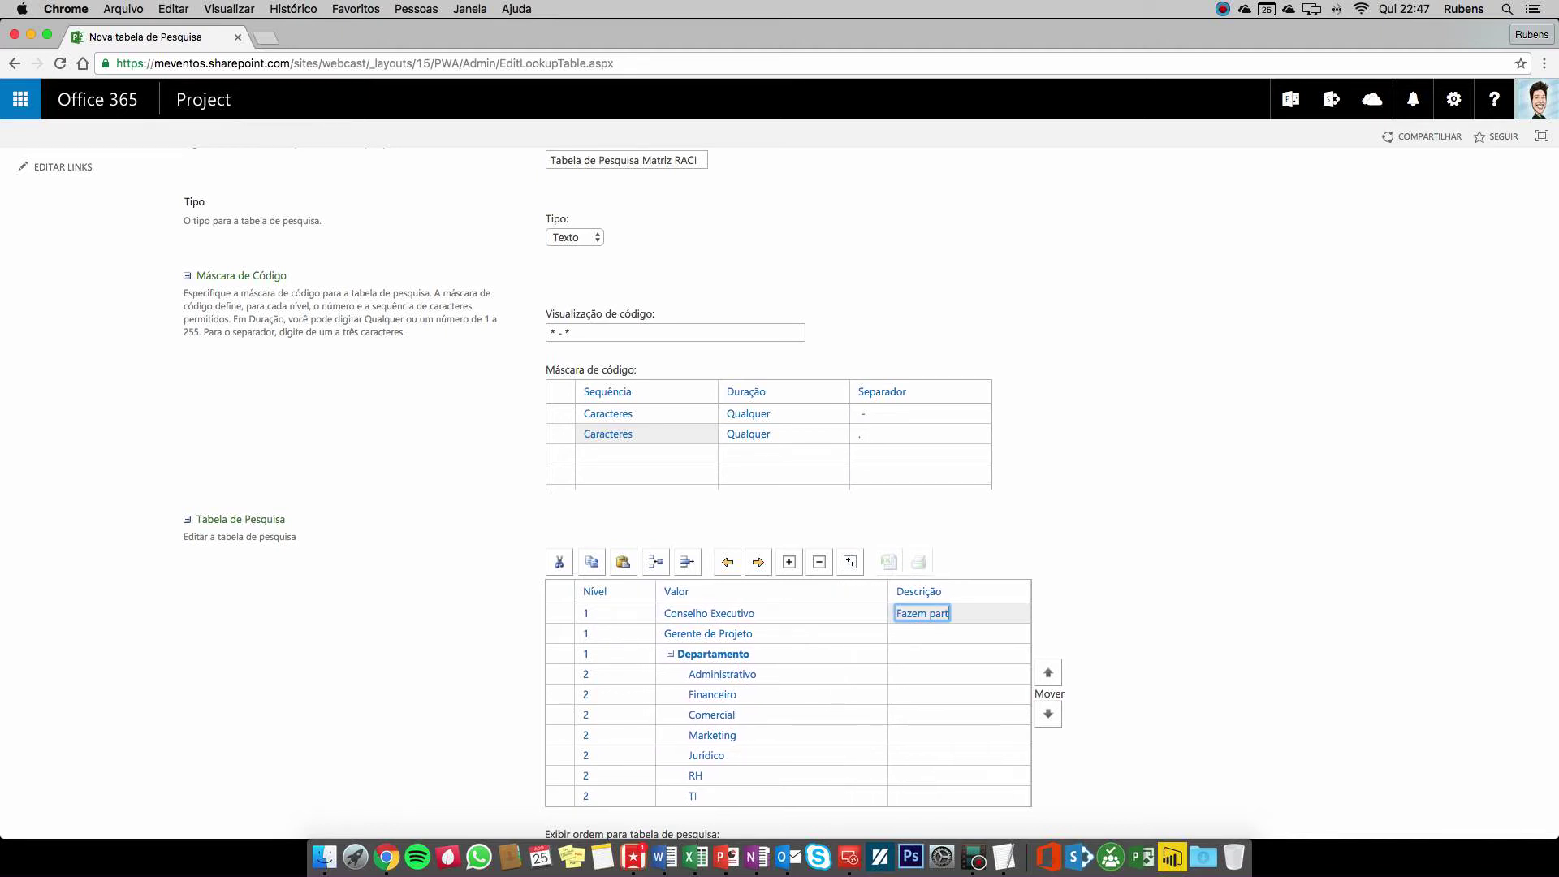
{"action": "key", "text": "BackSpace"}
{"action": "key", "text": "BackSpace"}
{"action": "key", "text": "BackSpace"}
{"action": "key", "text": "BackSpace"}
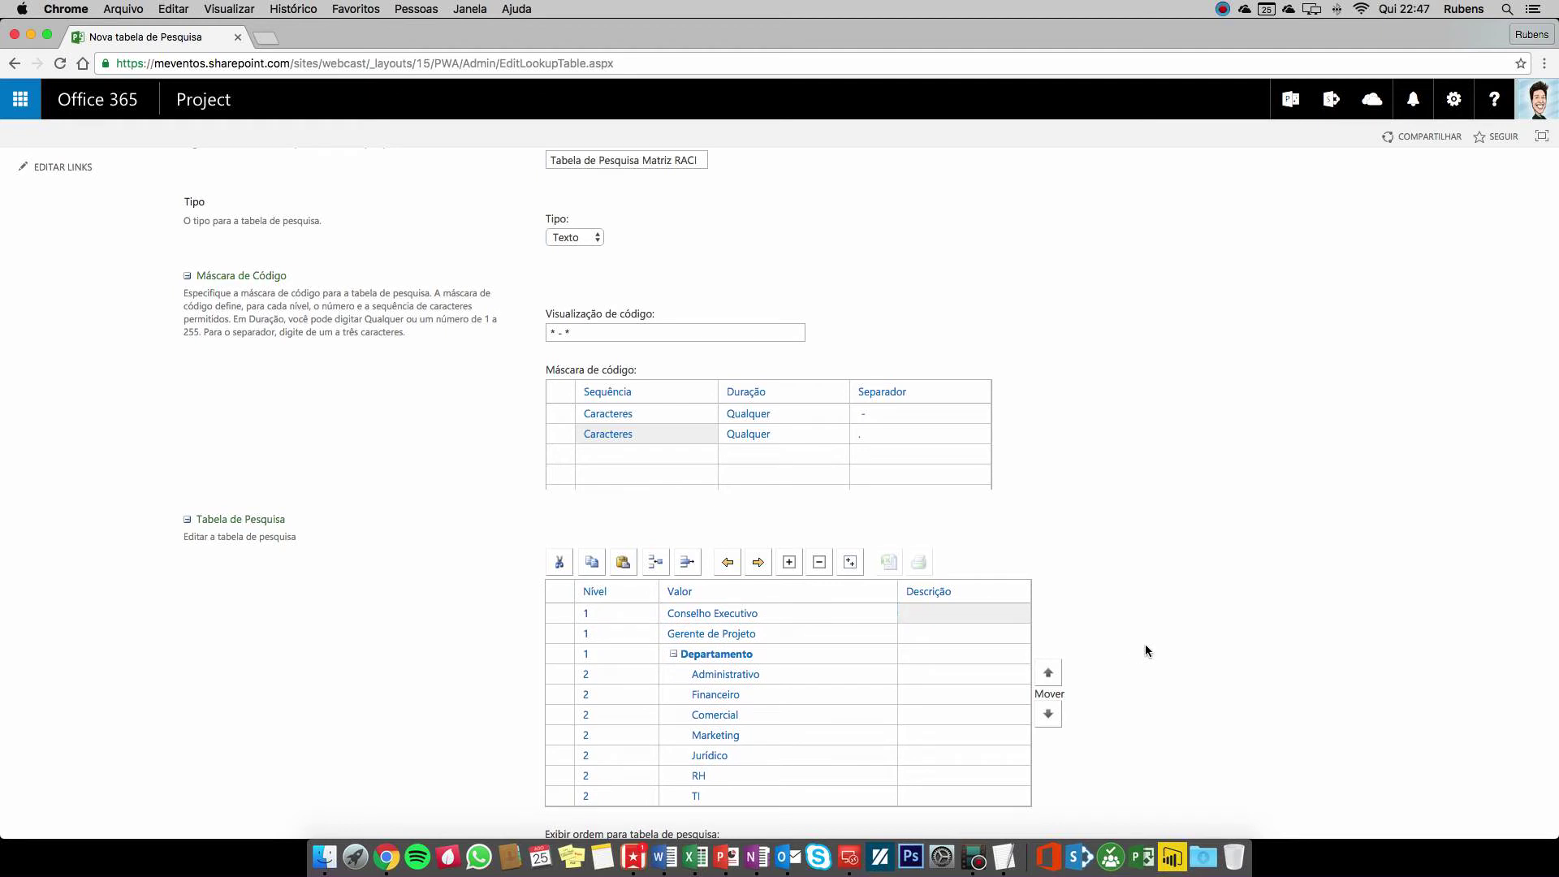
Review the display order options and the value hierarchy, and save the RACI matrix lookup table
{"action": "scroll", "coordinate": [825, 674], "scroll_direction": "down", "scroll_amount": 3}
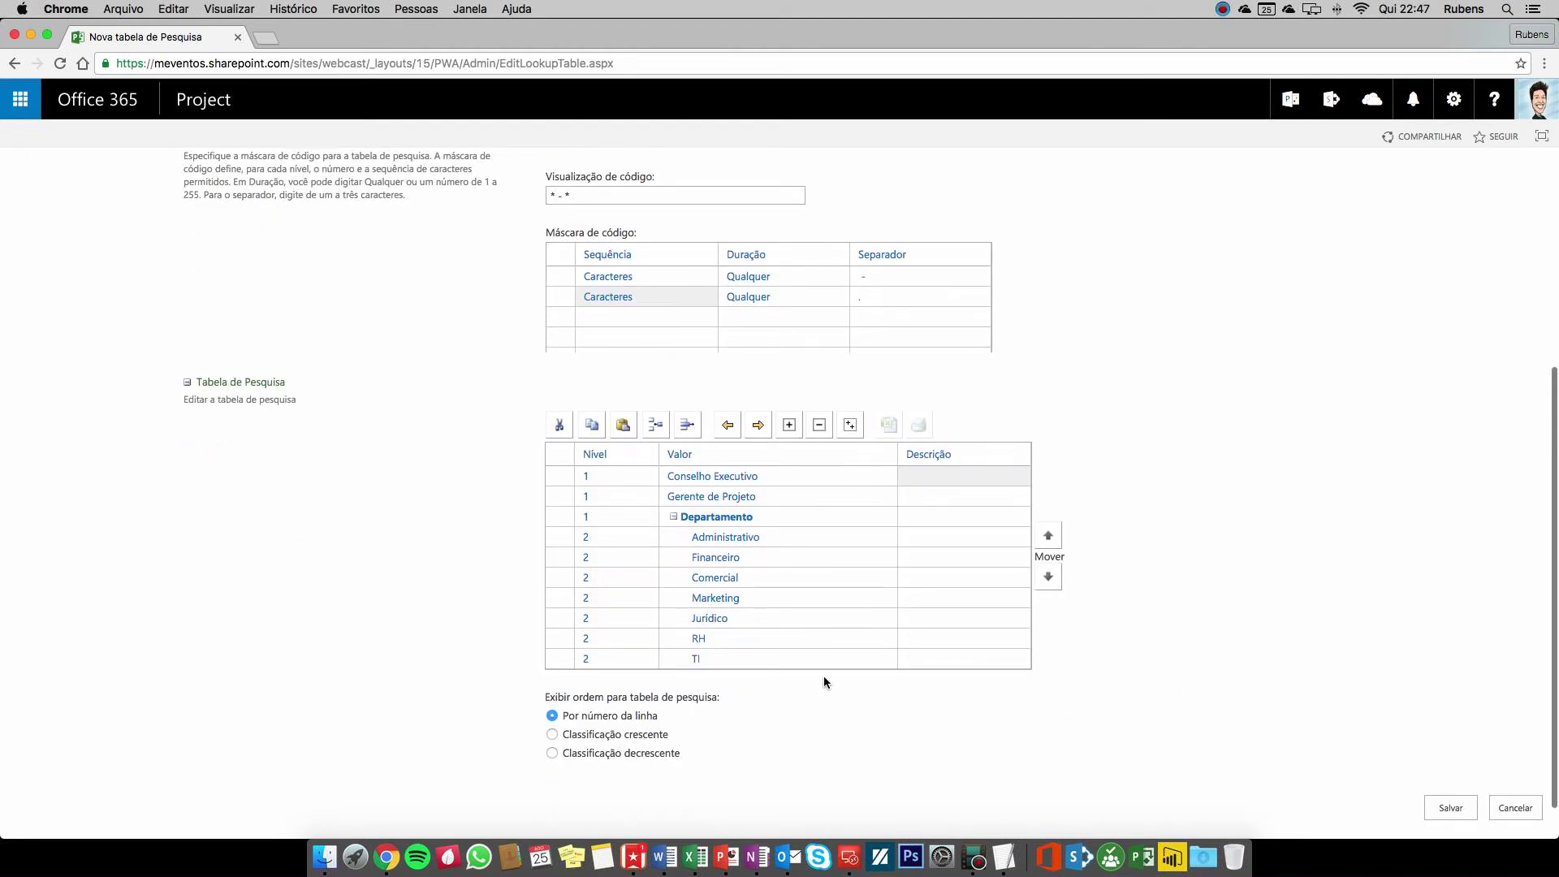
{"action": "scroll", "coordinate": [820, 638], "scroll_direction": "down", "scroll_amount": 1}
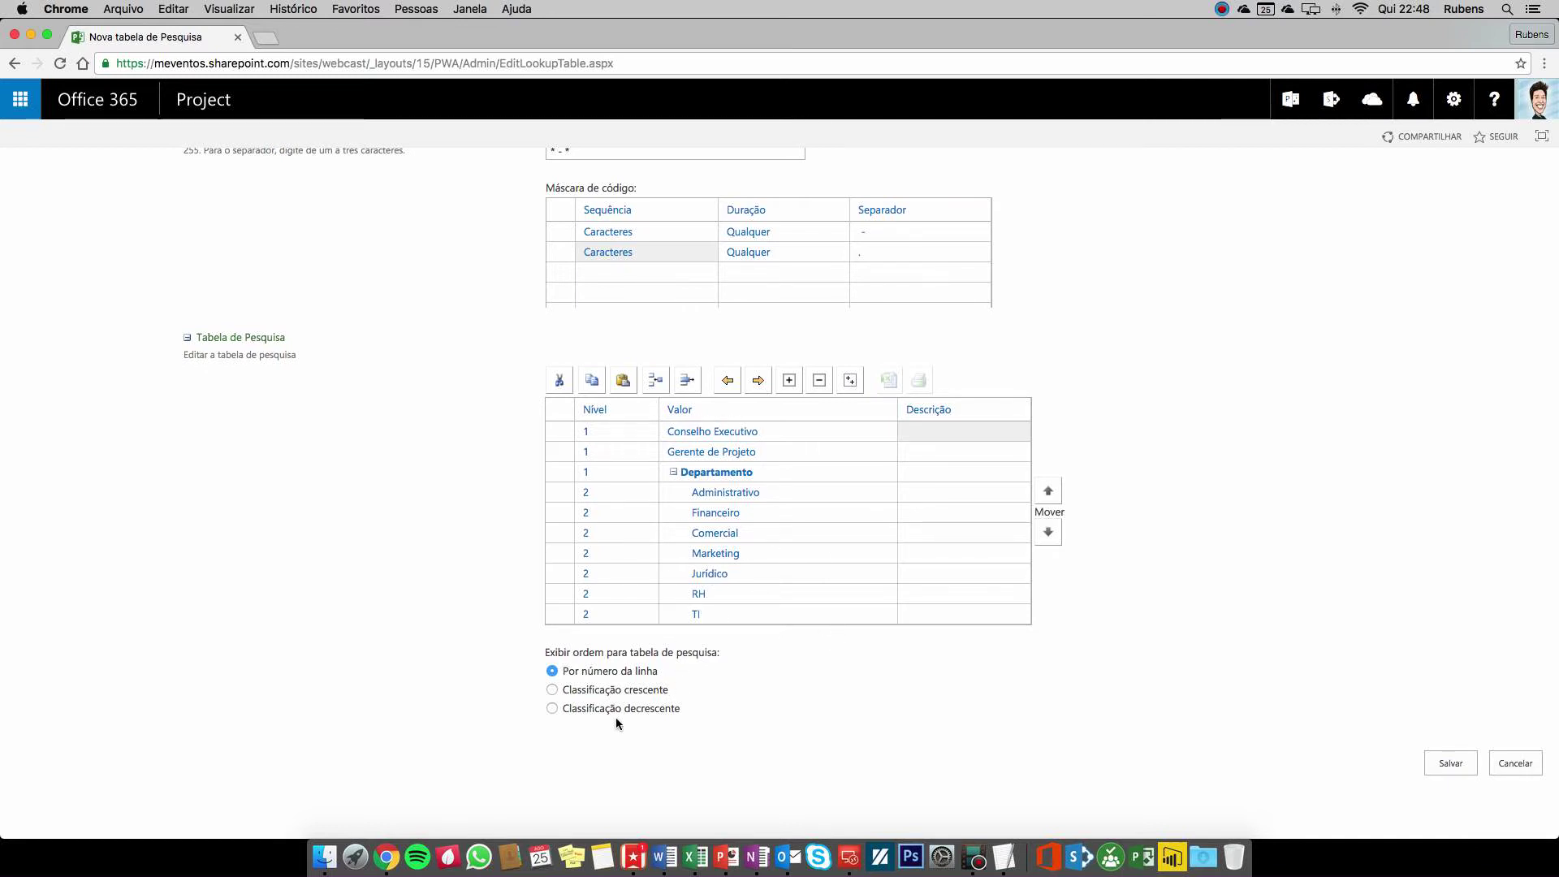
{"action": "scroll", "coordinate": [661, 524], "scroll_direction": "up", "scroll_amount": 3}
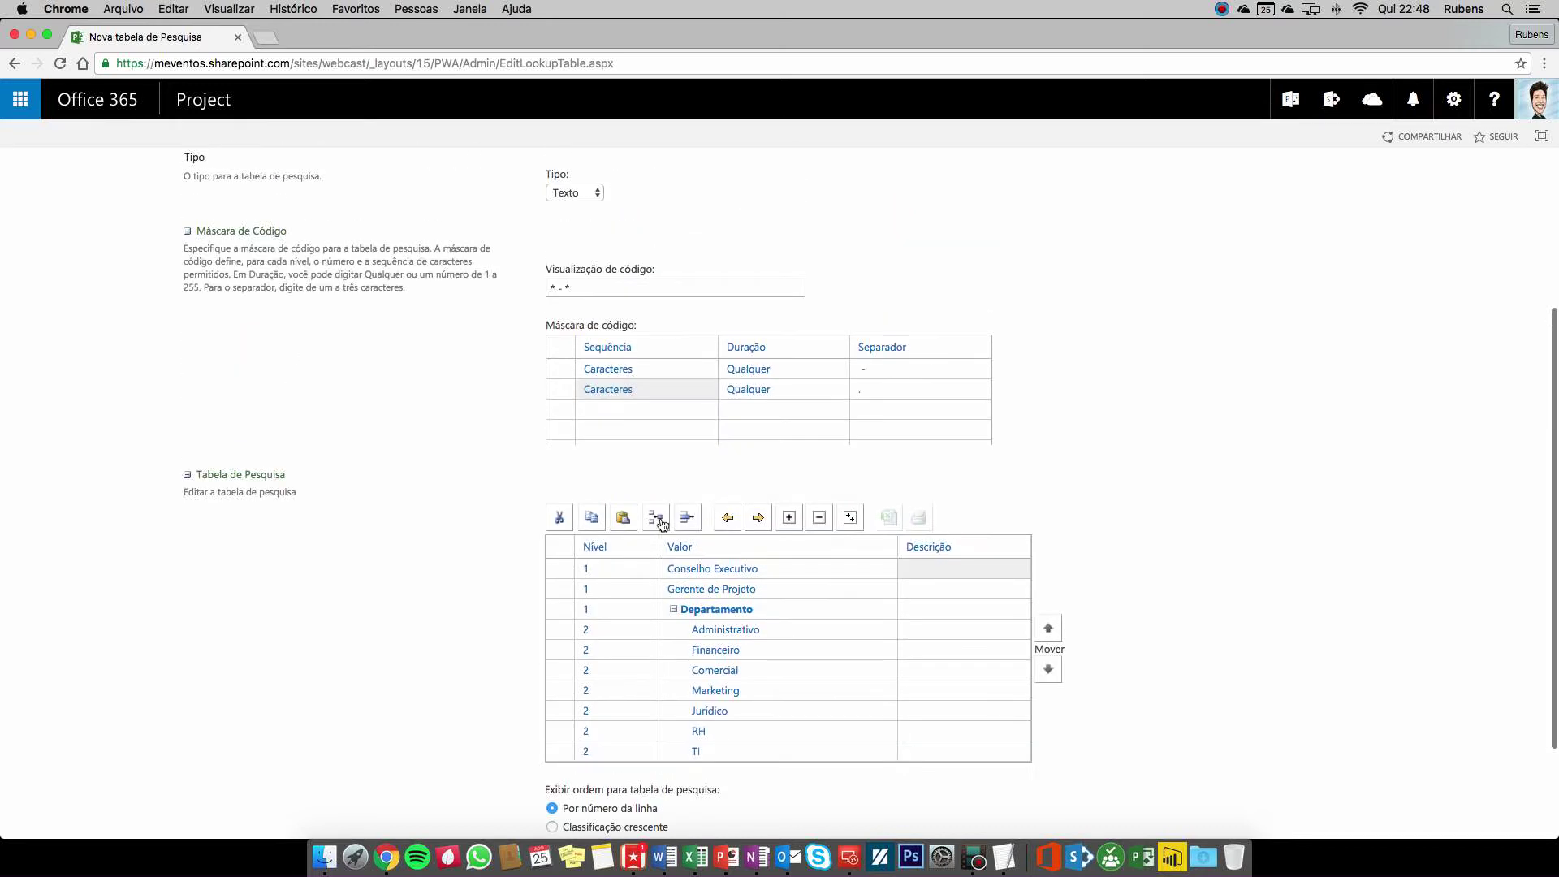
{"action": "scroll", "coordinate": [781, 651], "scroll_direction": "down", "scroll_amount": 3}
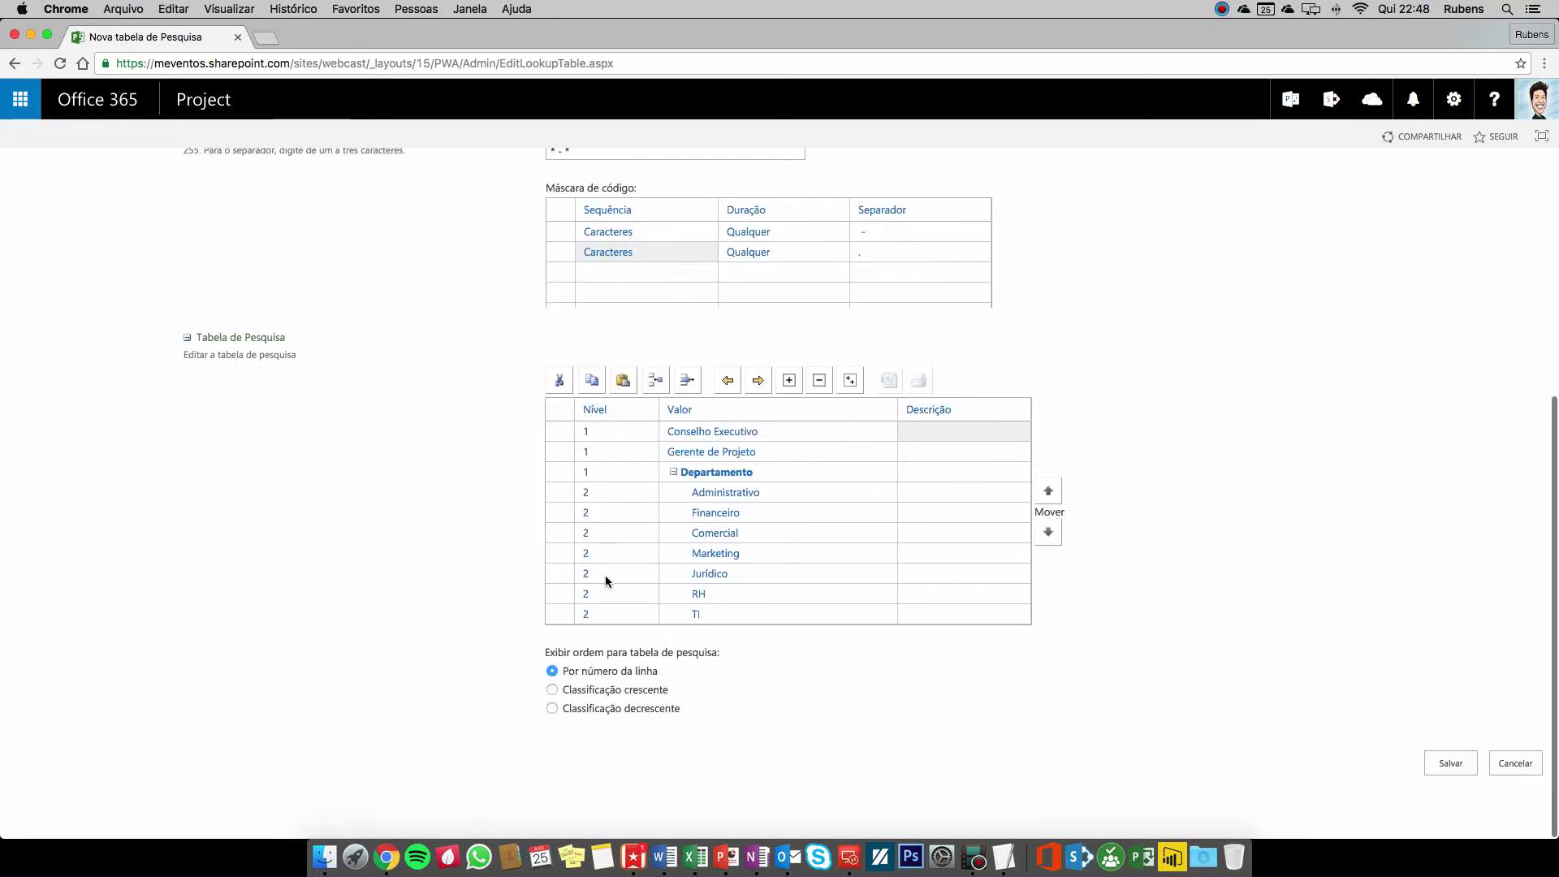
{"action": "scroll", "coordinate": [605, 574], "scroll_direction": "up", "scroll_amount": 8}
{"action": "left_click", "coordinate": [1450, 290]}
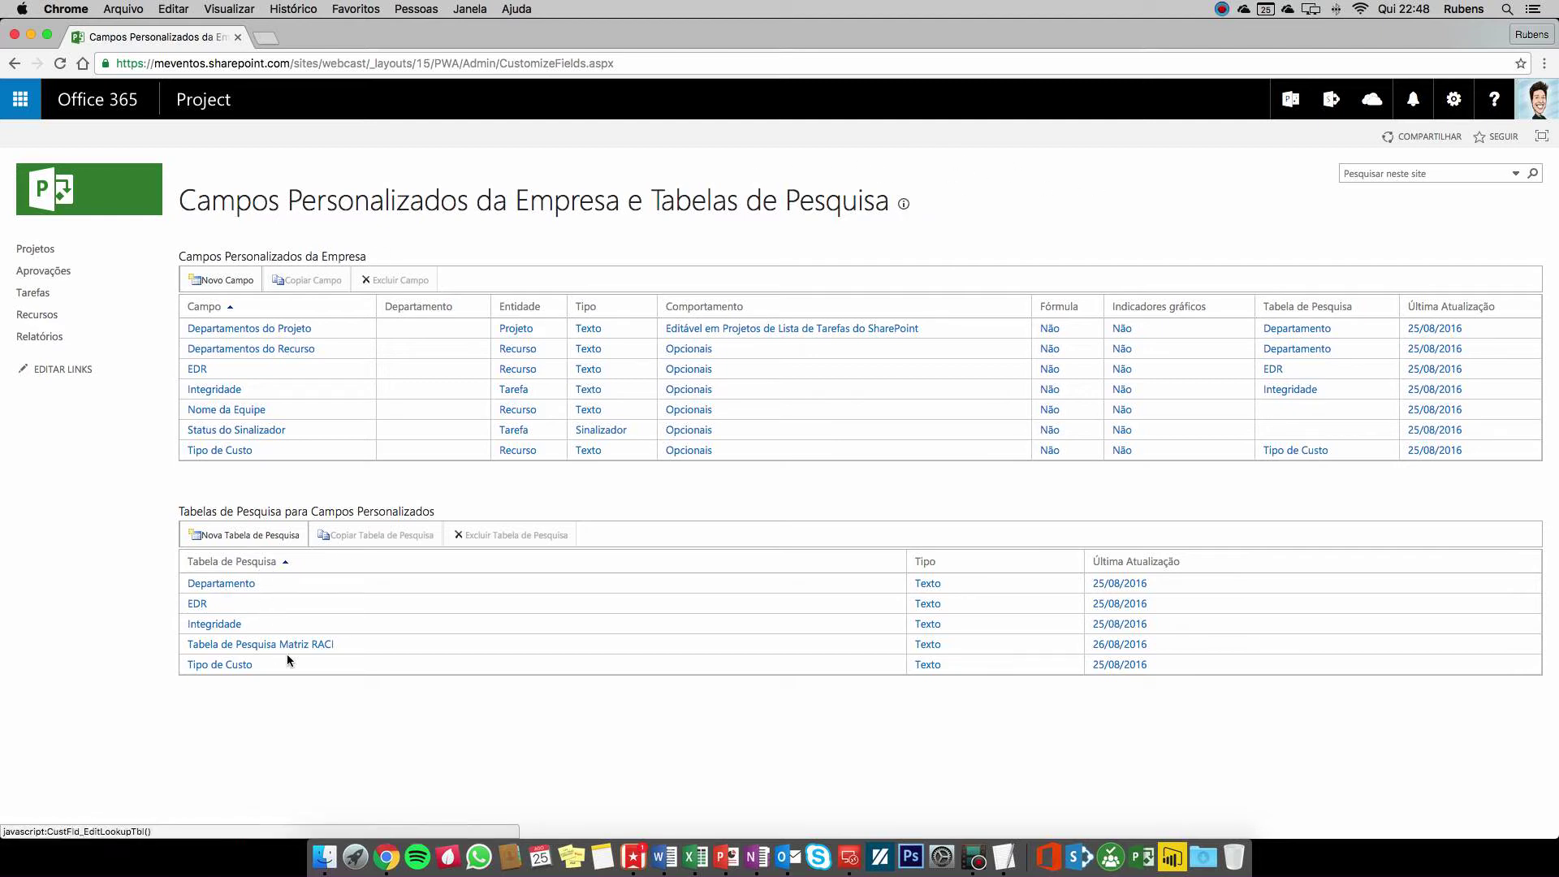
Check the RACI field names in Campos Matriz RACI.txt and start a new enterprise custom field named Responsável
{"action": "left_click", "coordinate": [382, 645]}
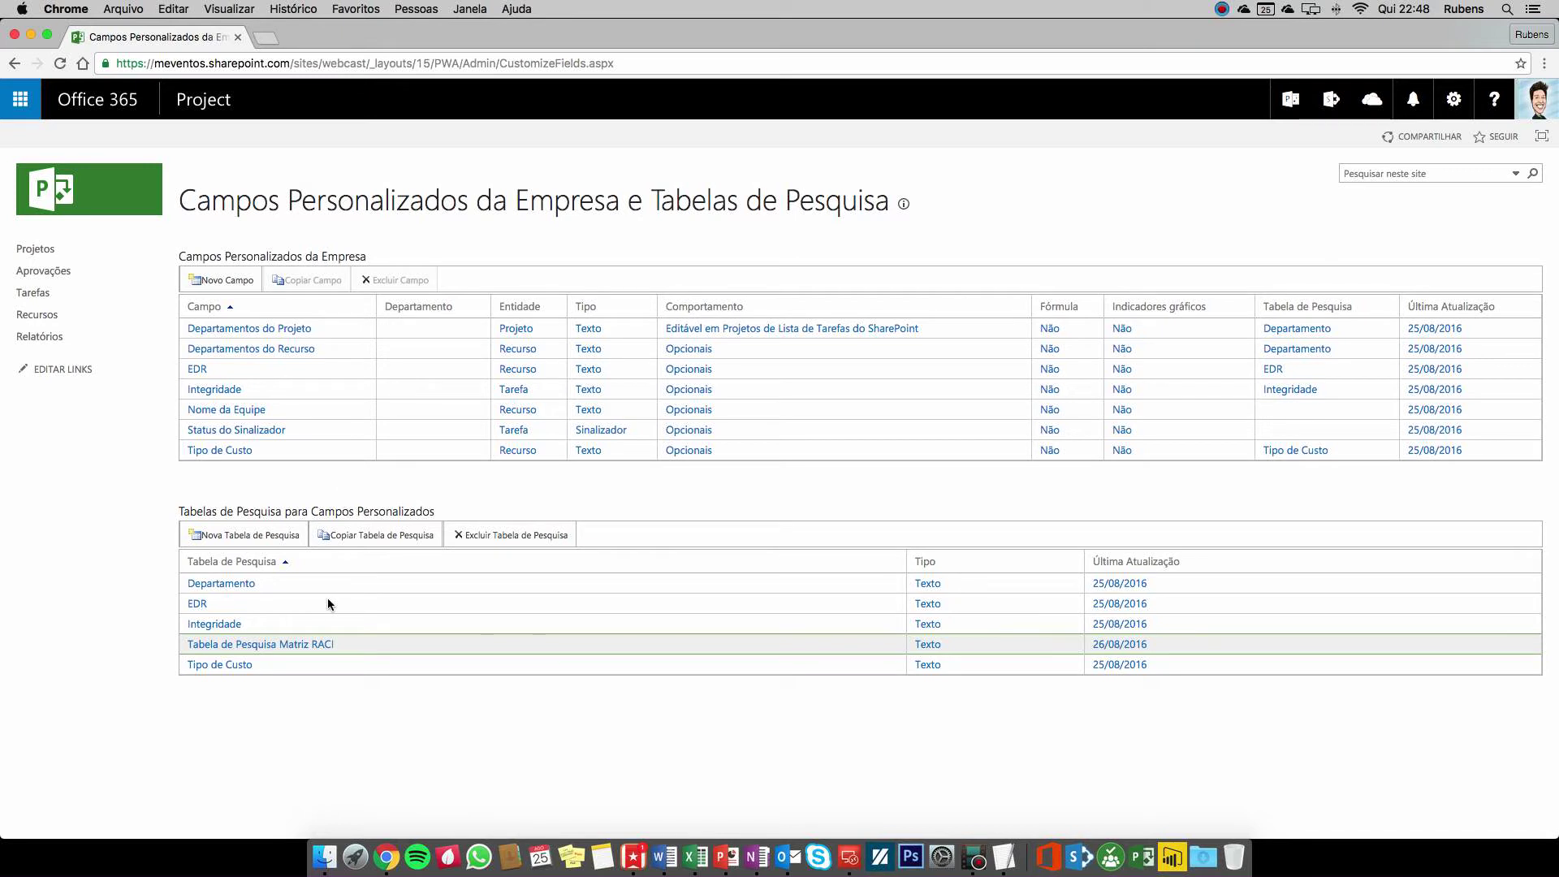
{"action": "left_click", "coordinate": [1004, 856]}
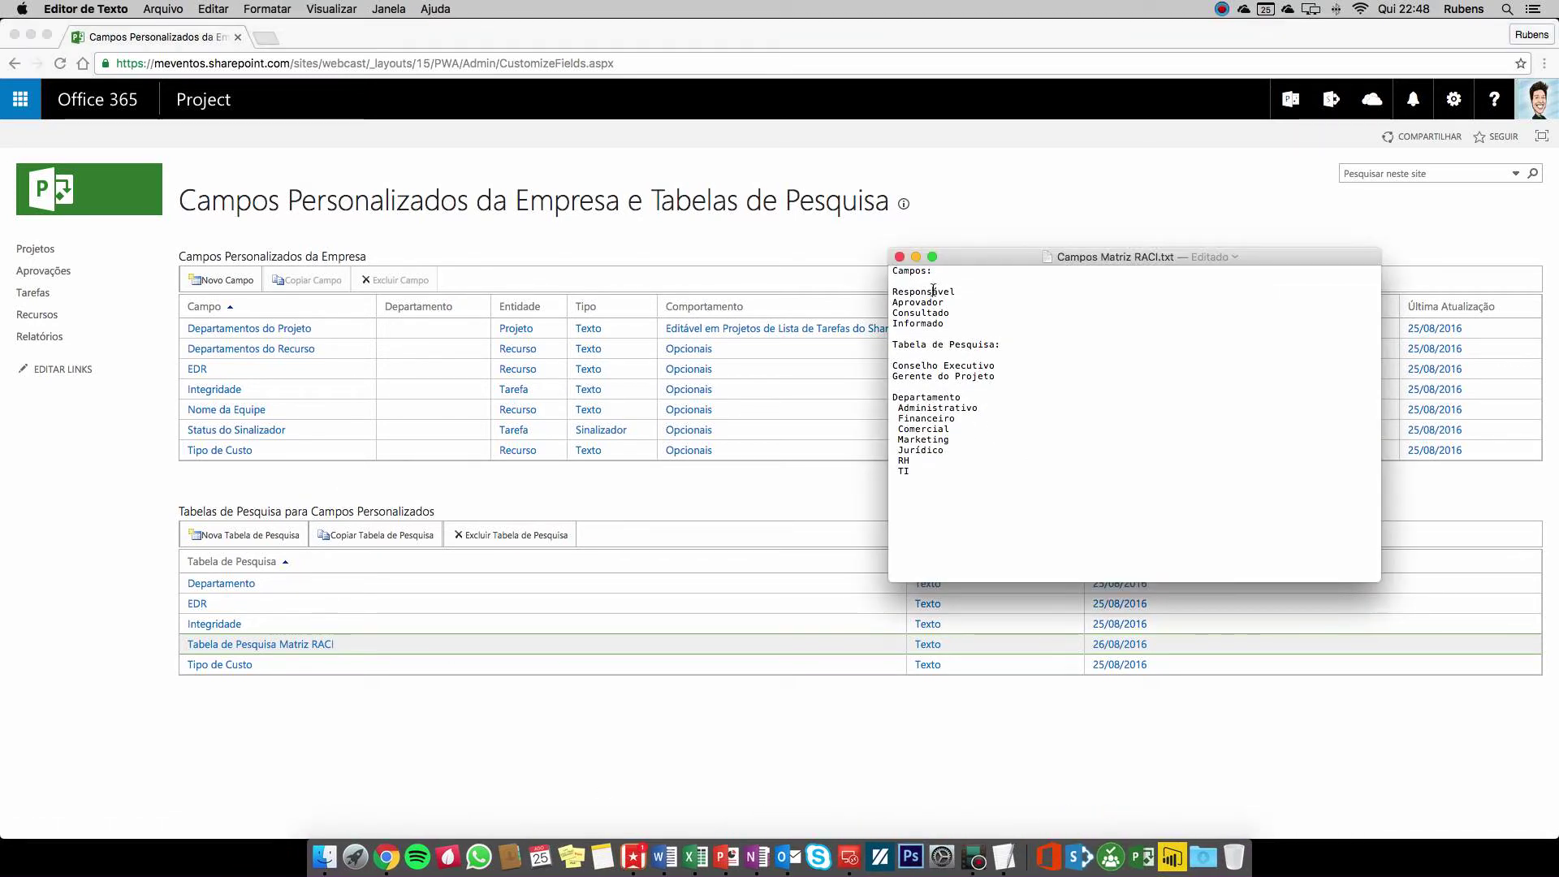
{"action": "left_click", "coordinate": [747, 508]}
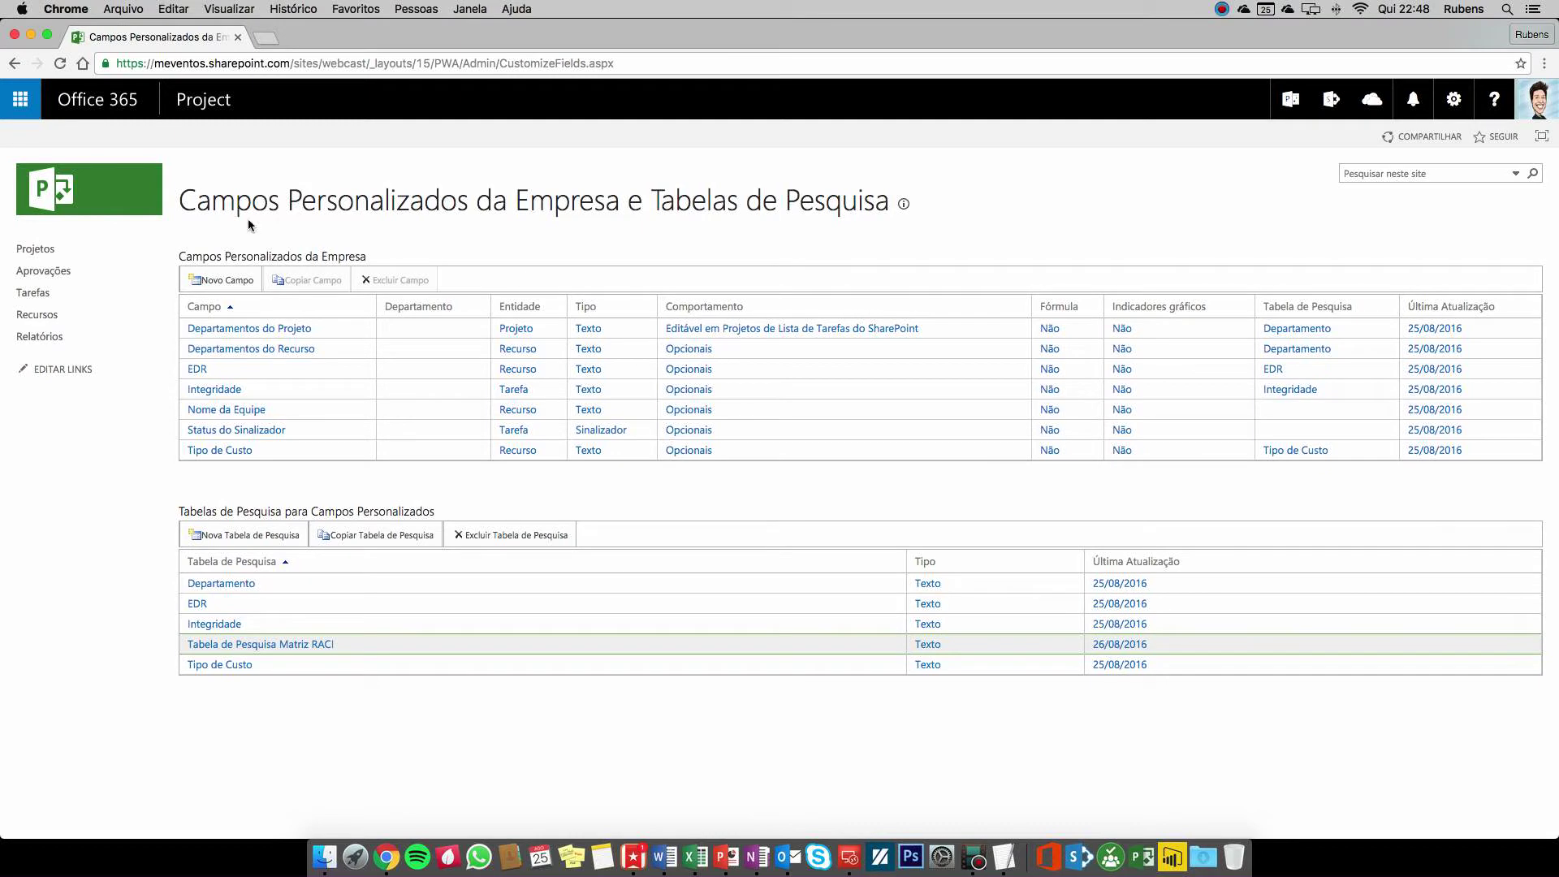
{"action": "left_click", "coordinate": [224, 284]}
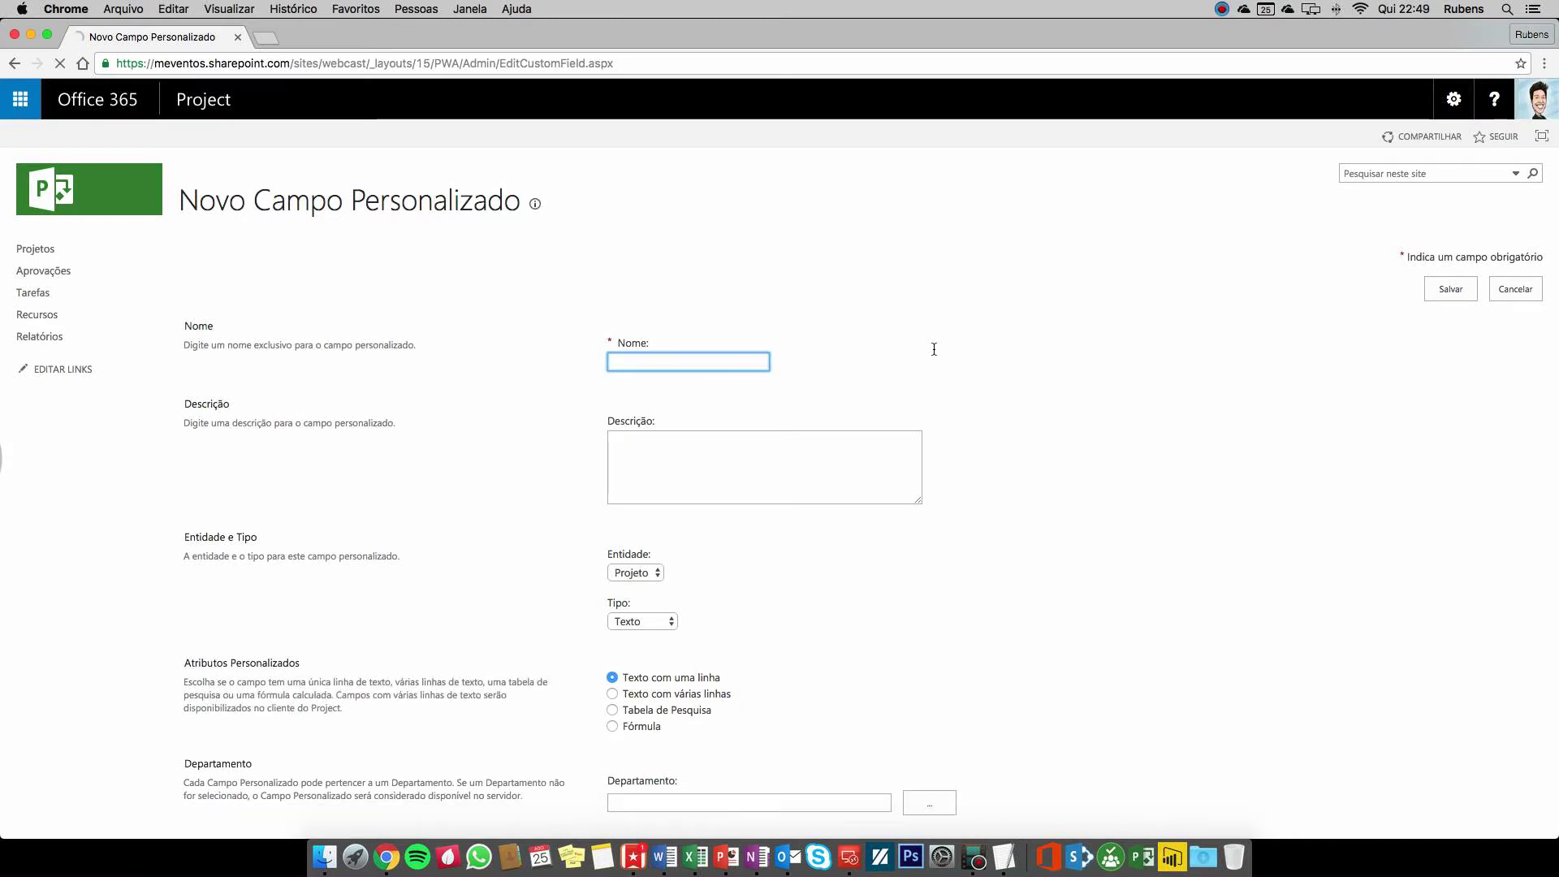
{"action": "type", "text": "Responsável"}
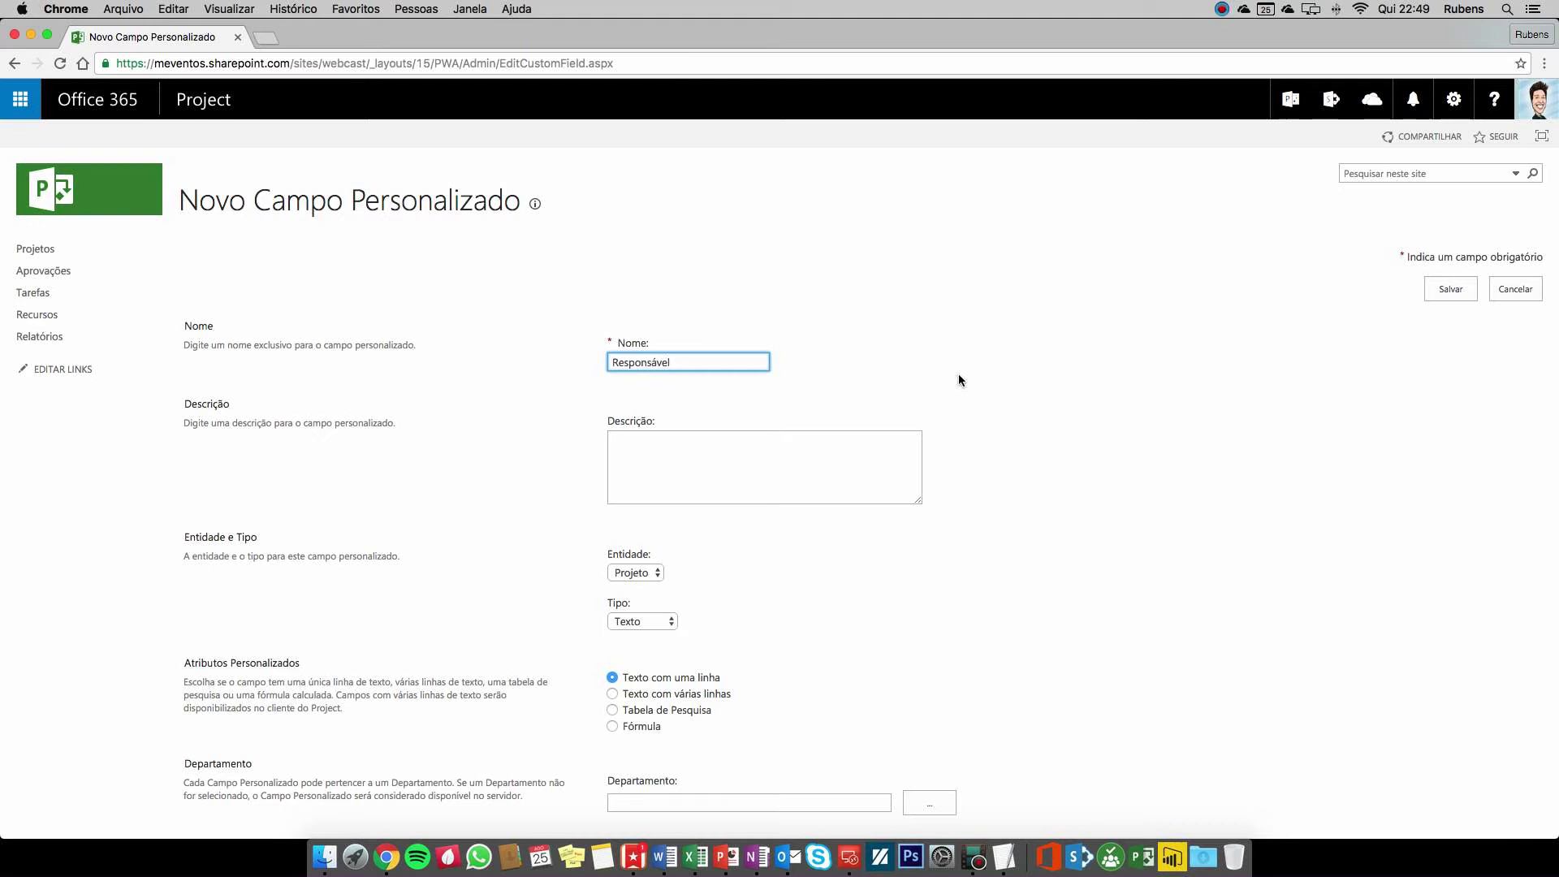
{"action": "left_click", "coordinate": [811, 488]}
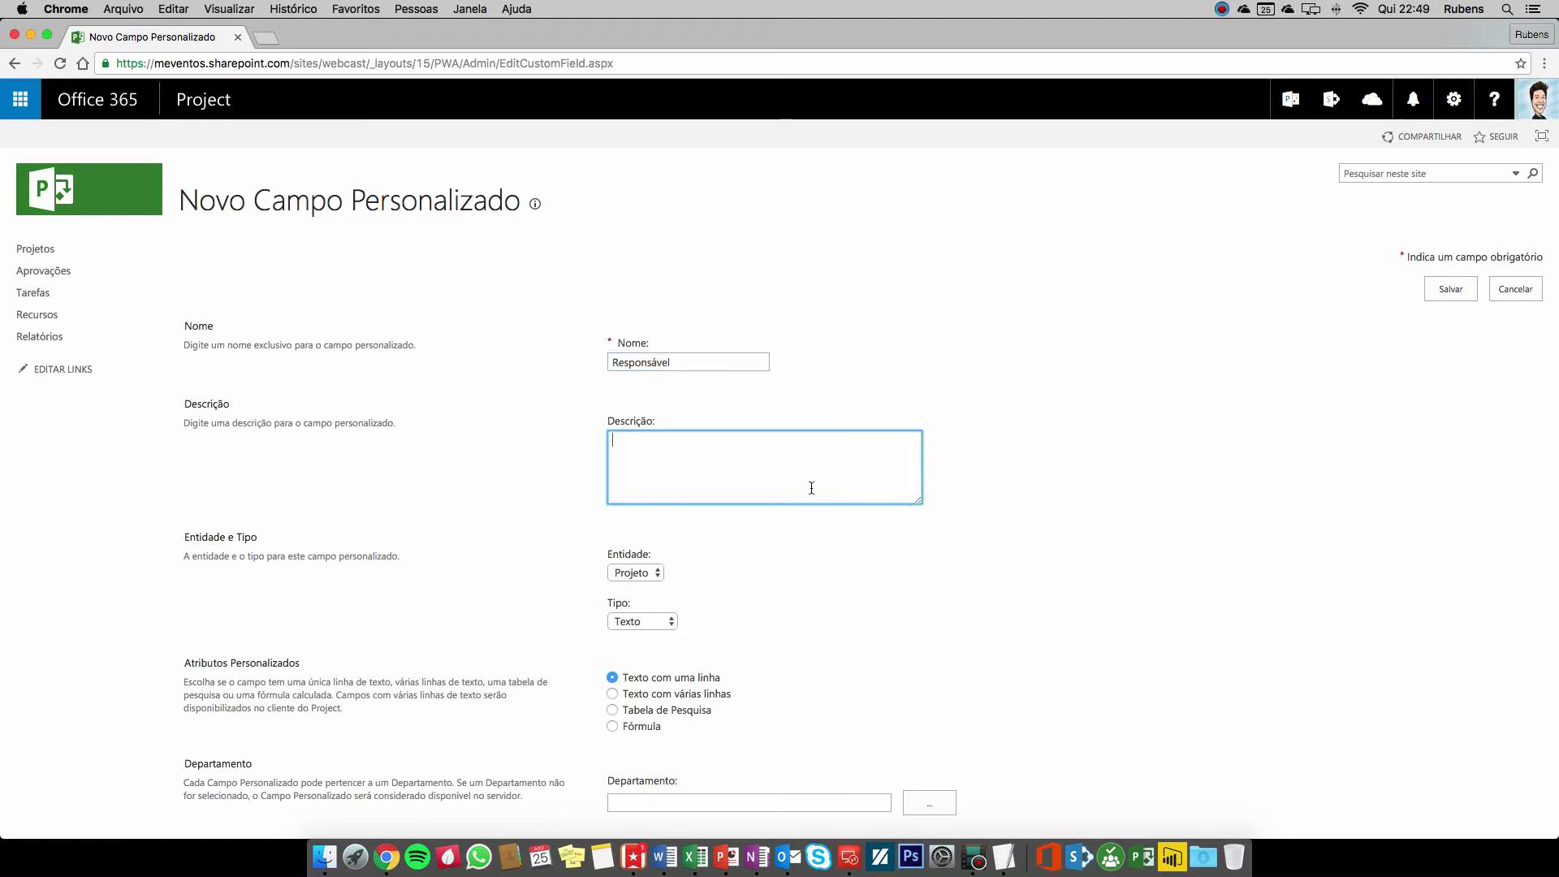
Set the Responsável field's entity to Tarefa and keep its type as Texto
{"action": "scroll", "coordinate": [1152, 422], "scroll_direction": "down", "scroll_amount": 2}
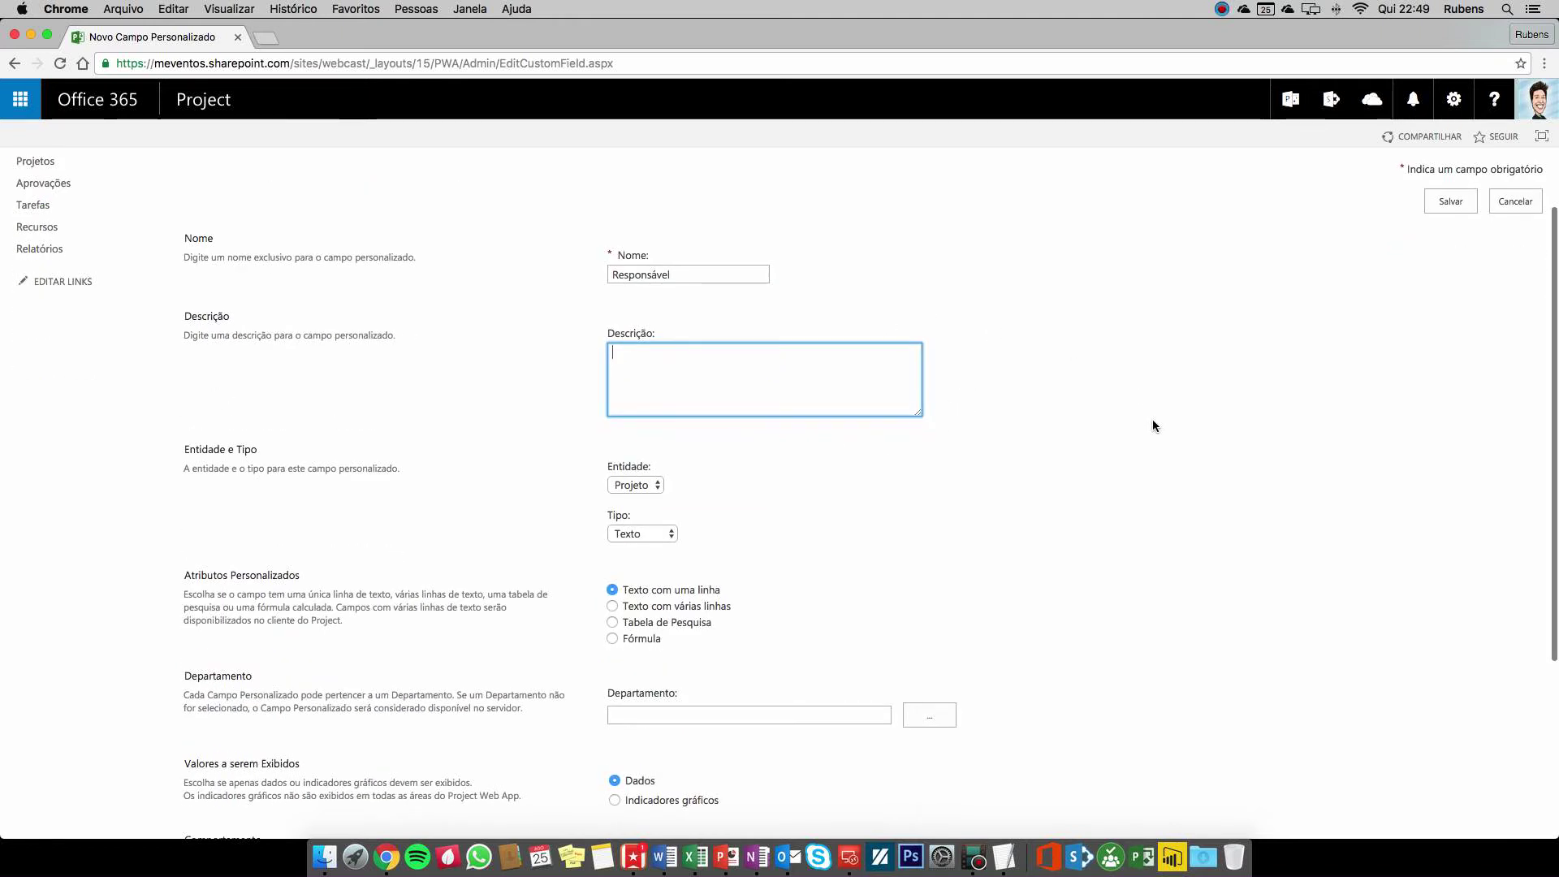
{"action": "left_click", "coordinate": [655, 496]}
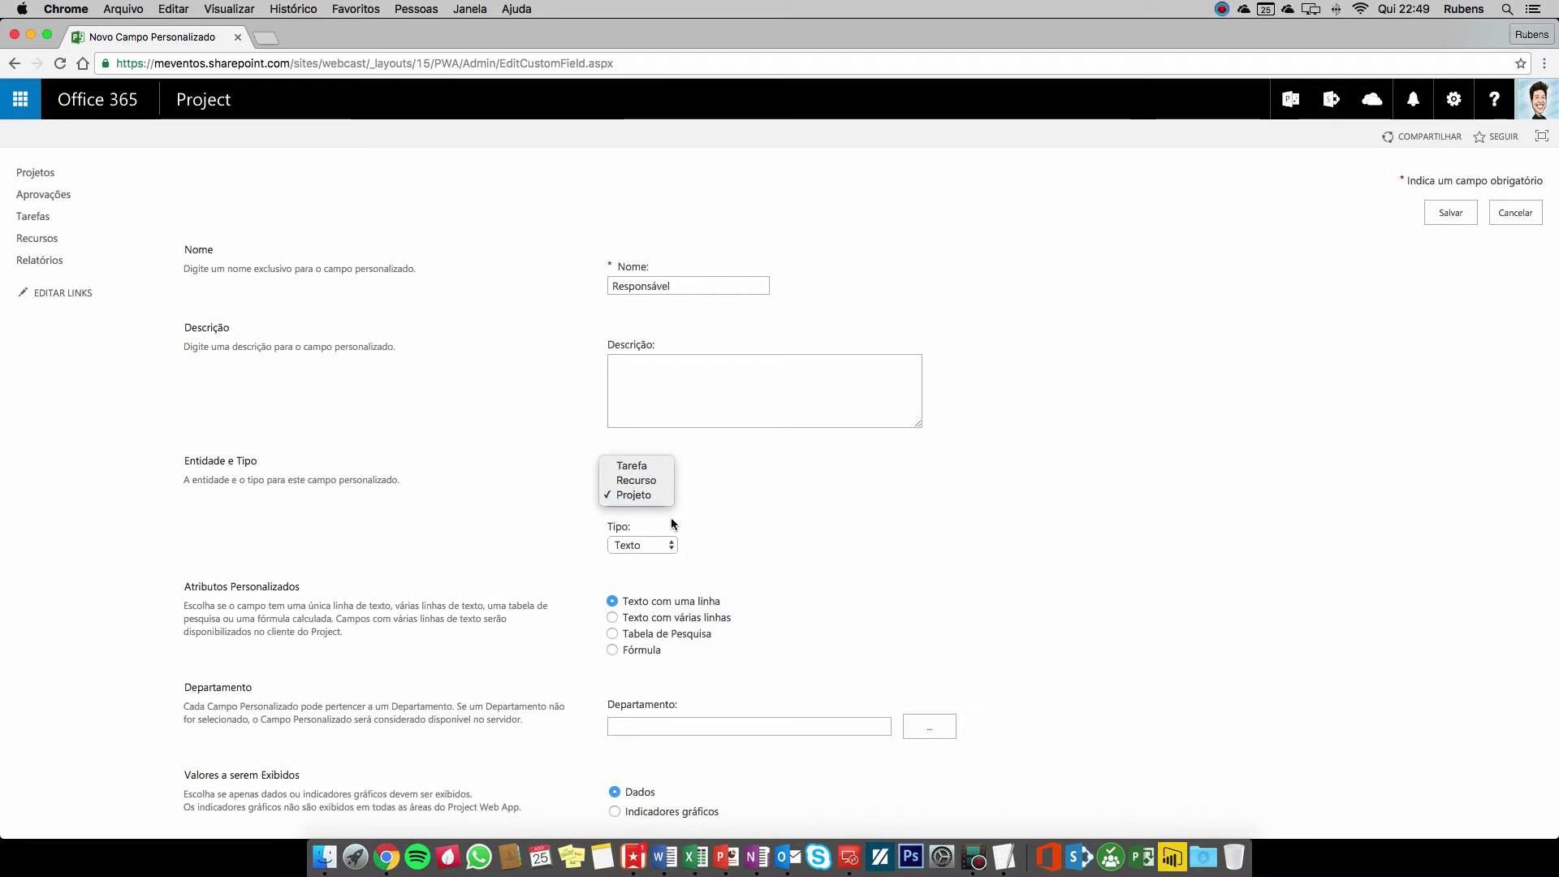
{"action": "left_click", "coordinate": [796, 503]}
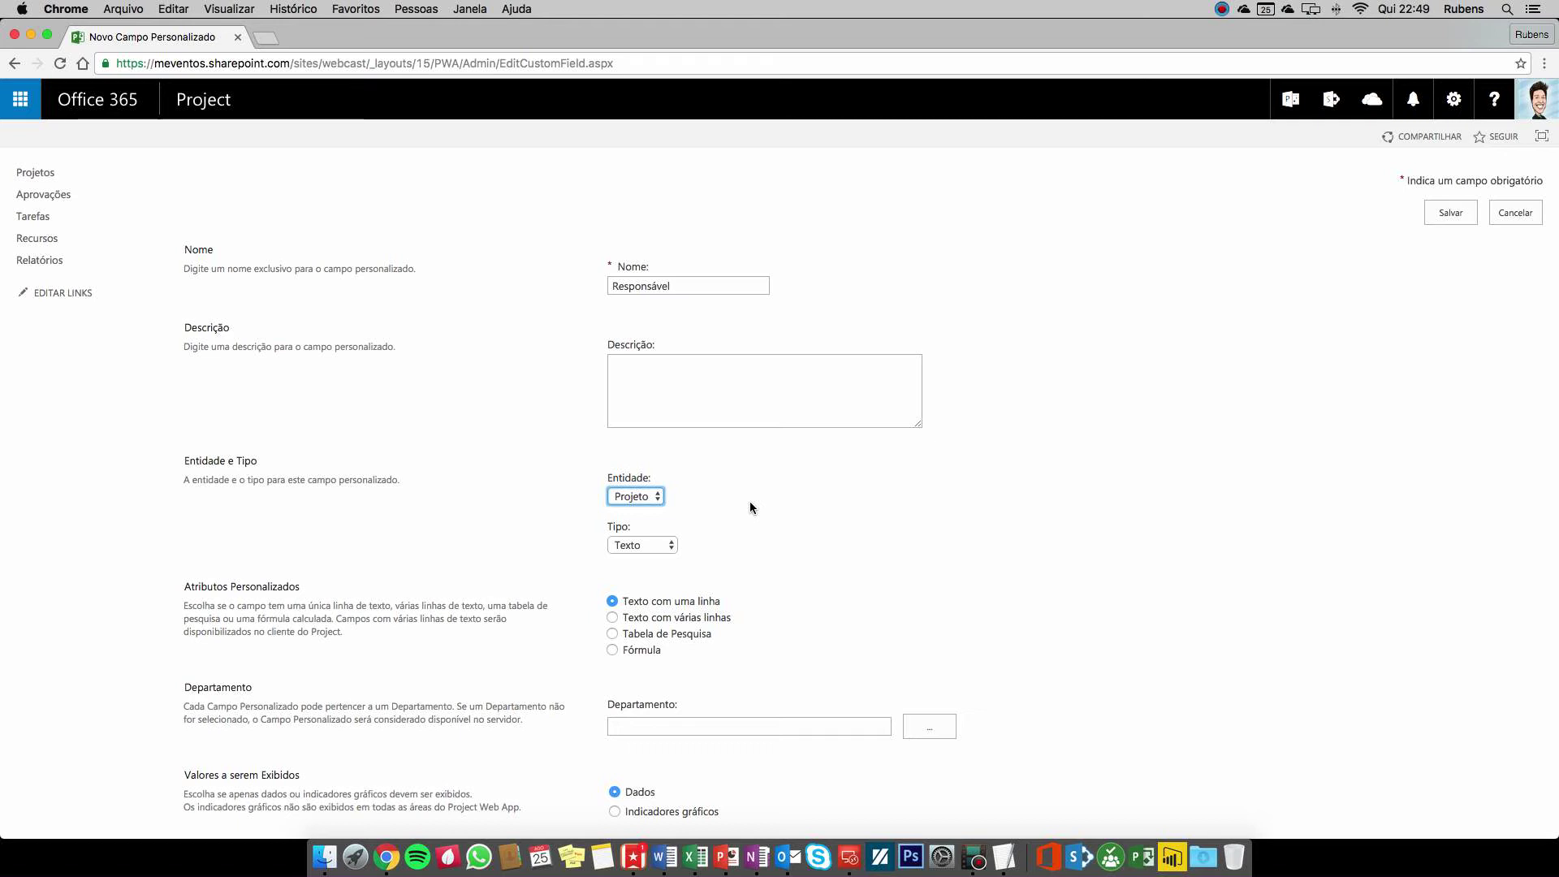
{"action": "left_click", "coordinate": [651, 497]}
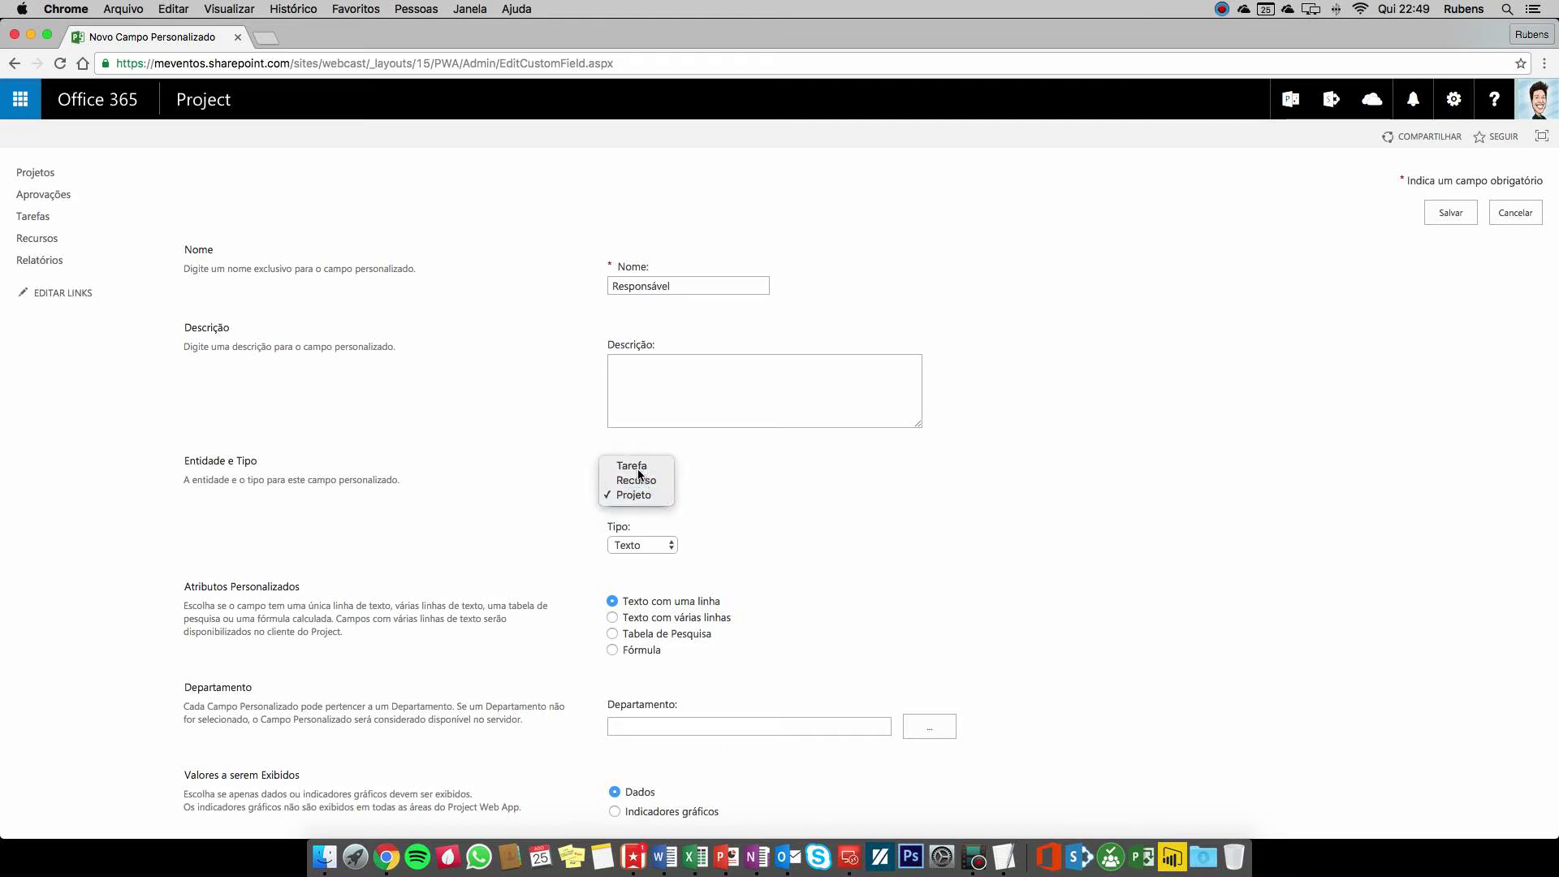
{"action": "left_click", "coordinate": [645, 469]}
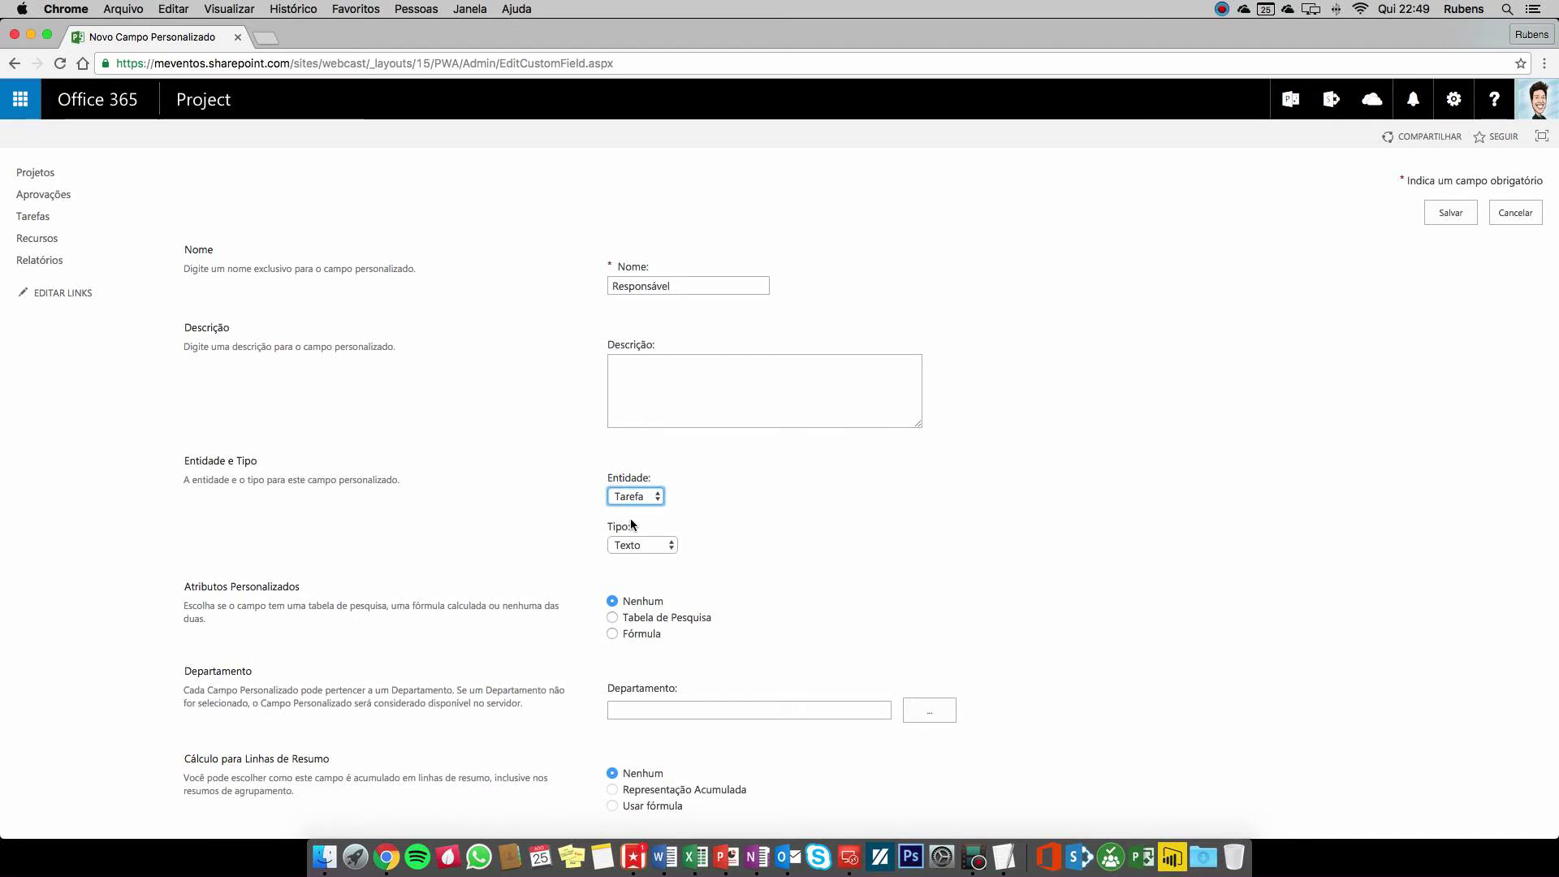
{"action": "left_click", "coordinate": [864, 487]}
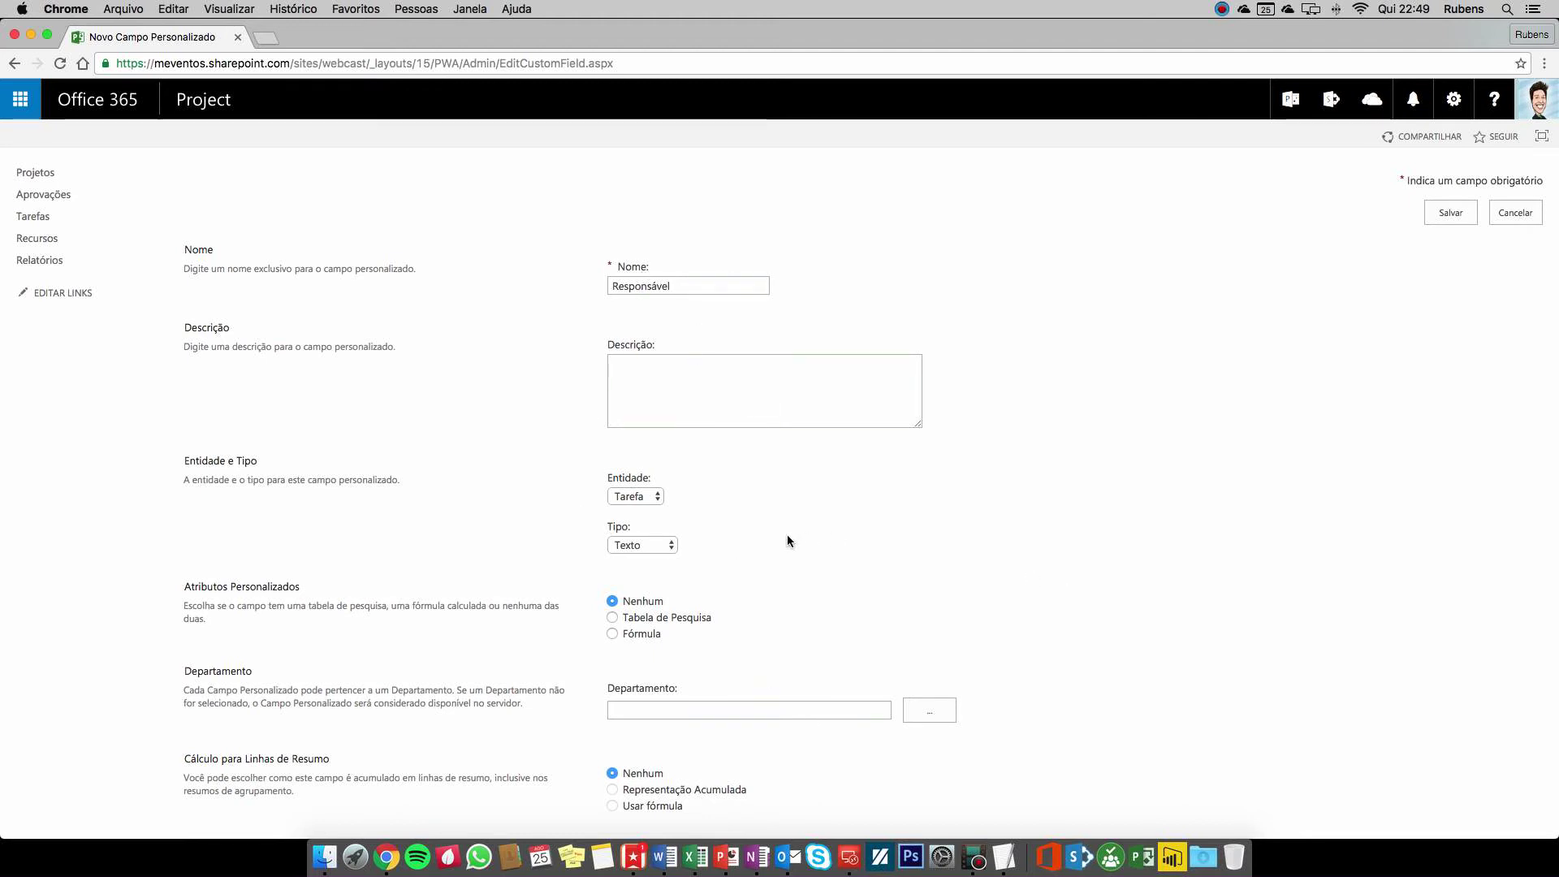
{"action": "left_click", "coordinate": [654, 544]}
{"action": "left_click", "coordinate": [654, 567]}
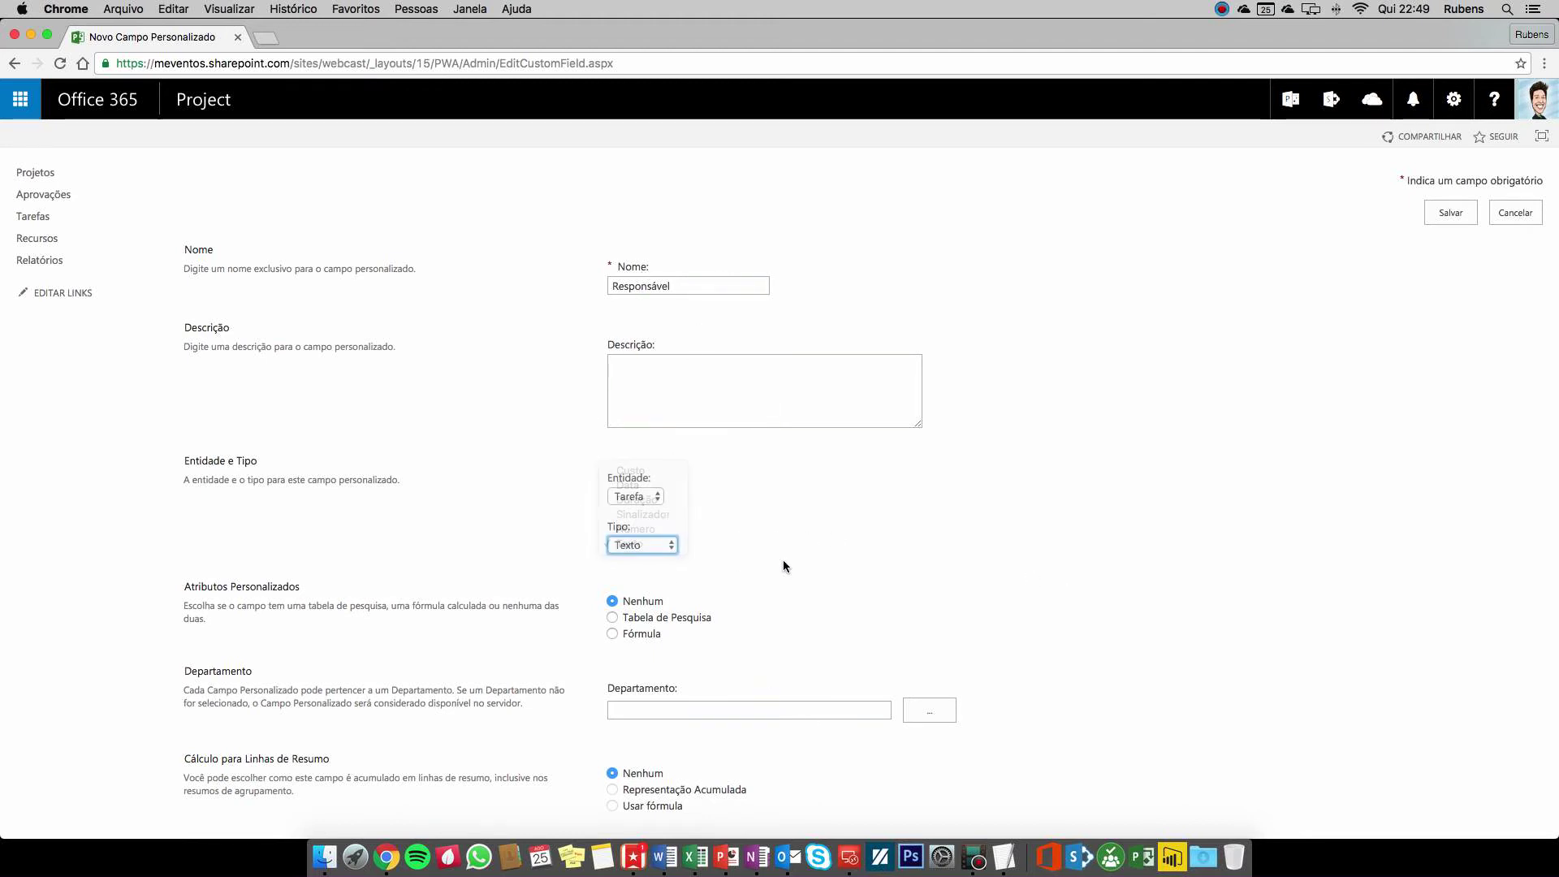
Base the field's custom attributes on the lookup table Tabela de Pesquisa Matriz RACI
{"action": "scroll", "coordinate": [285, 601], "scroll_direction": "down", "scroll_amount": 1}
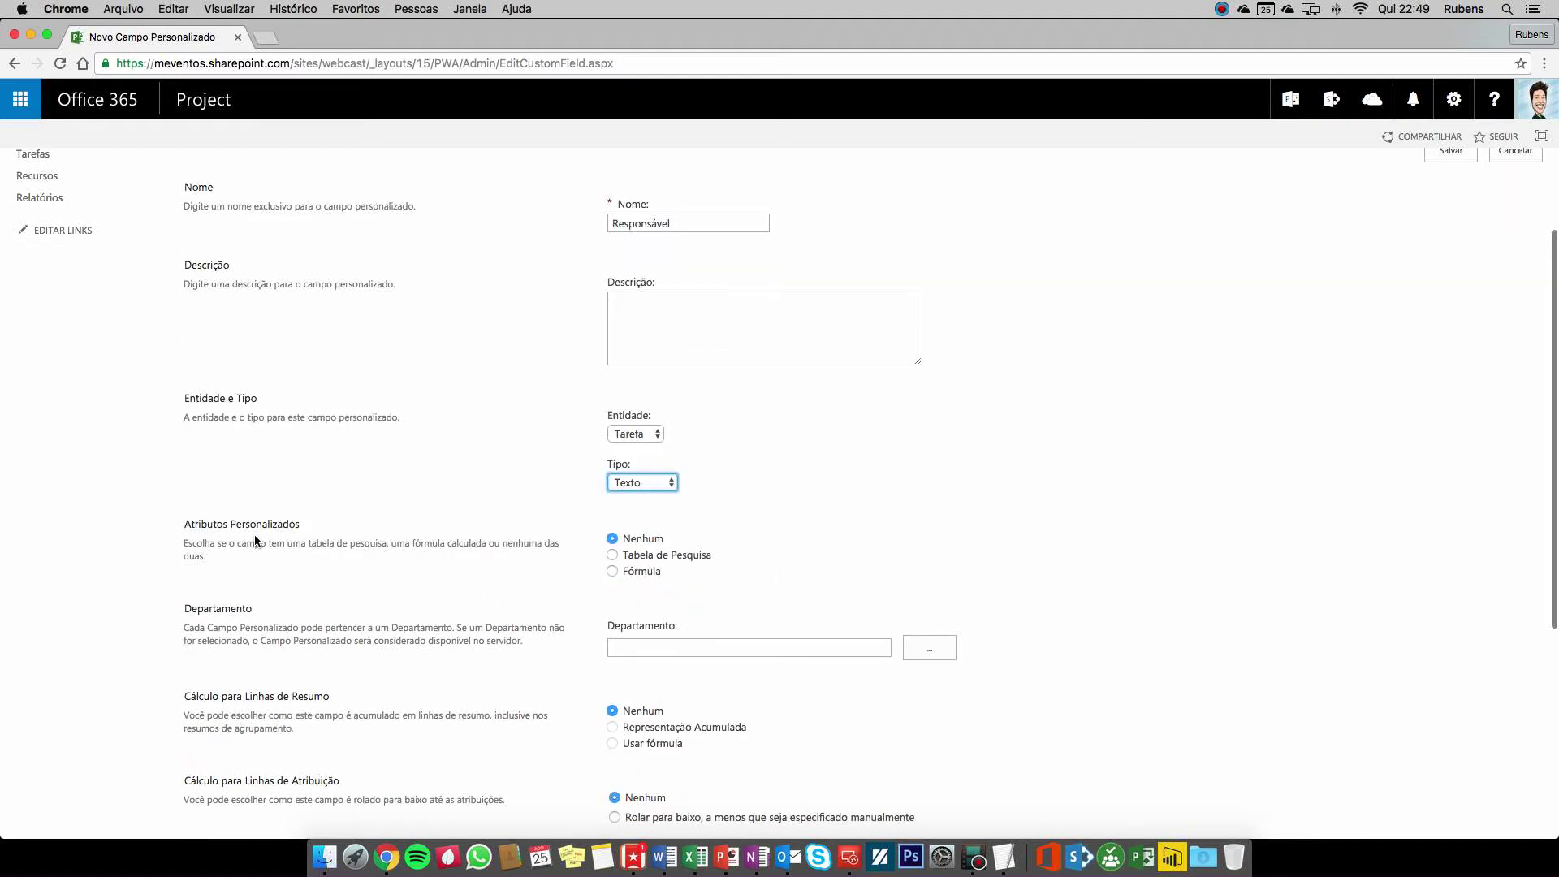
{"action": "scroll", "coordinate": [599, 563], "scroll_direction": "down", "scroll_amount": 1}
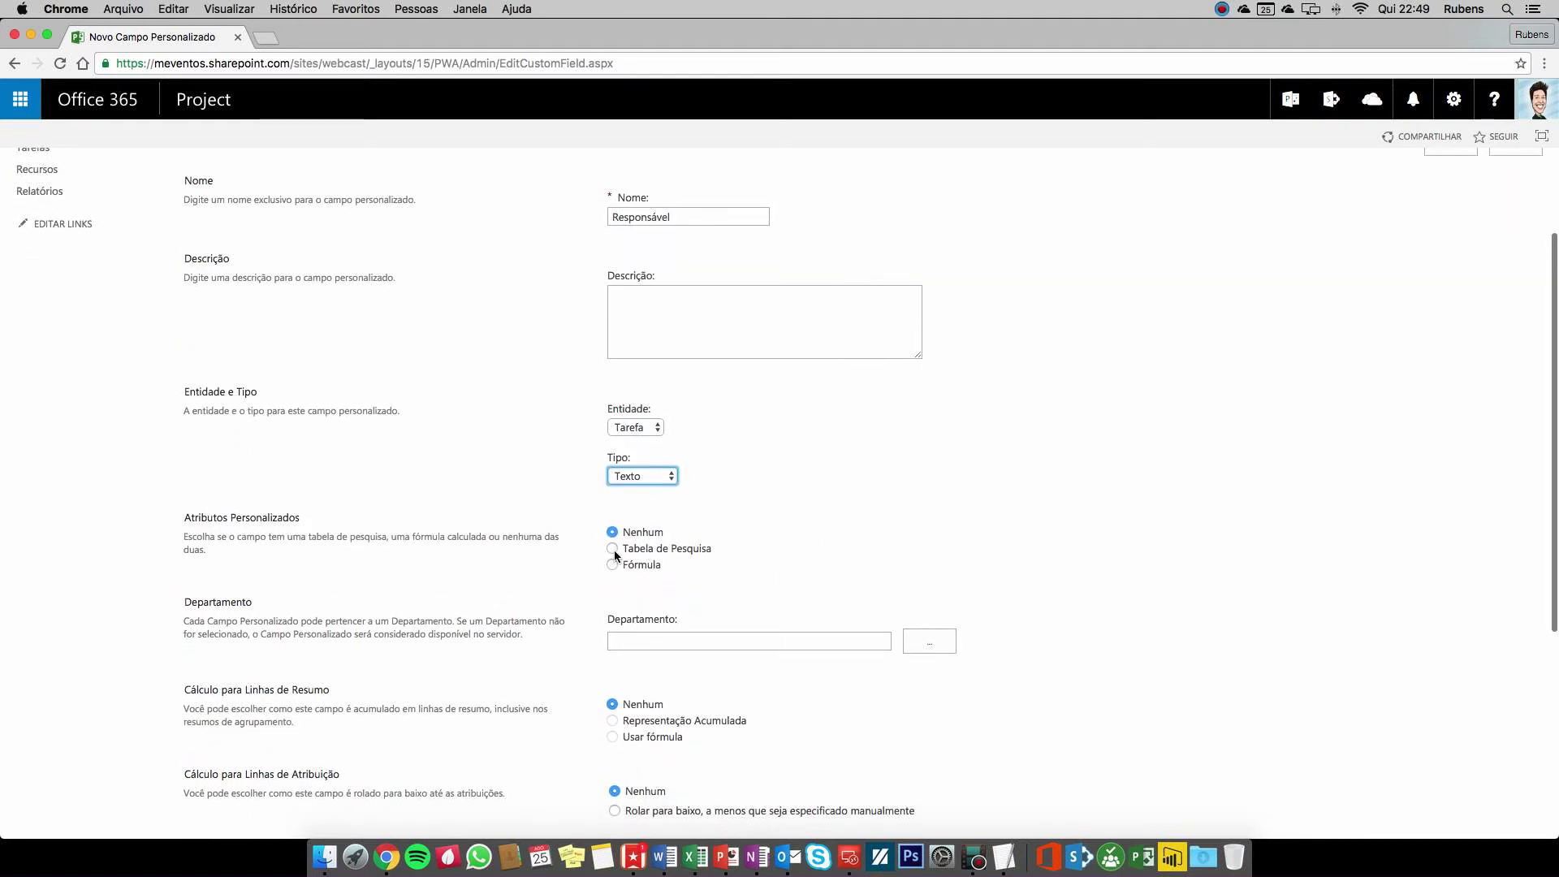
{"action": "left_click", "coordinate": [613, 549]}
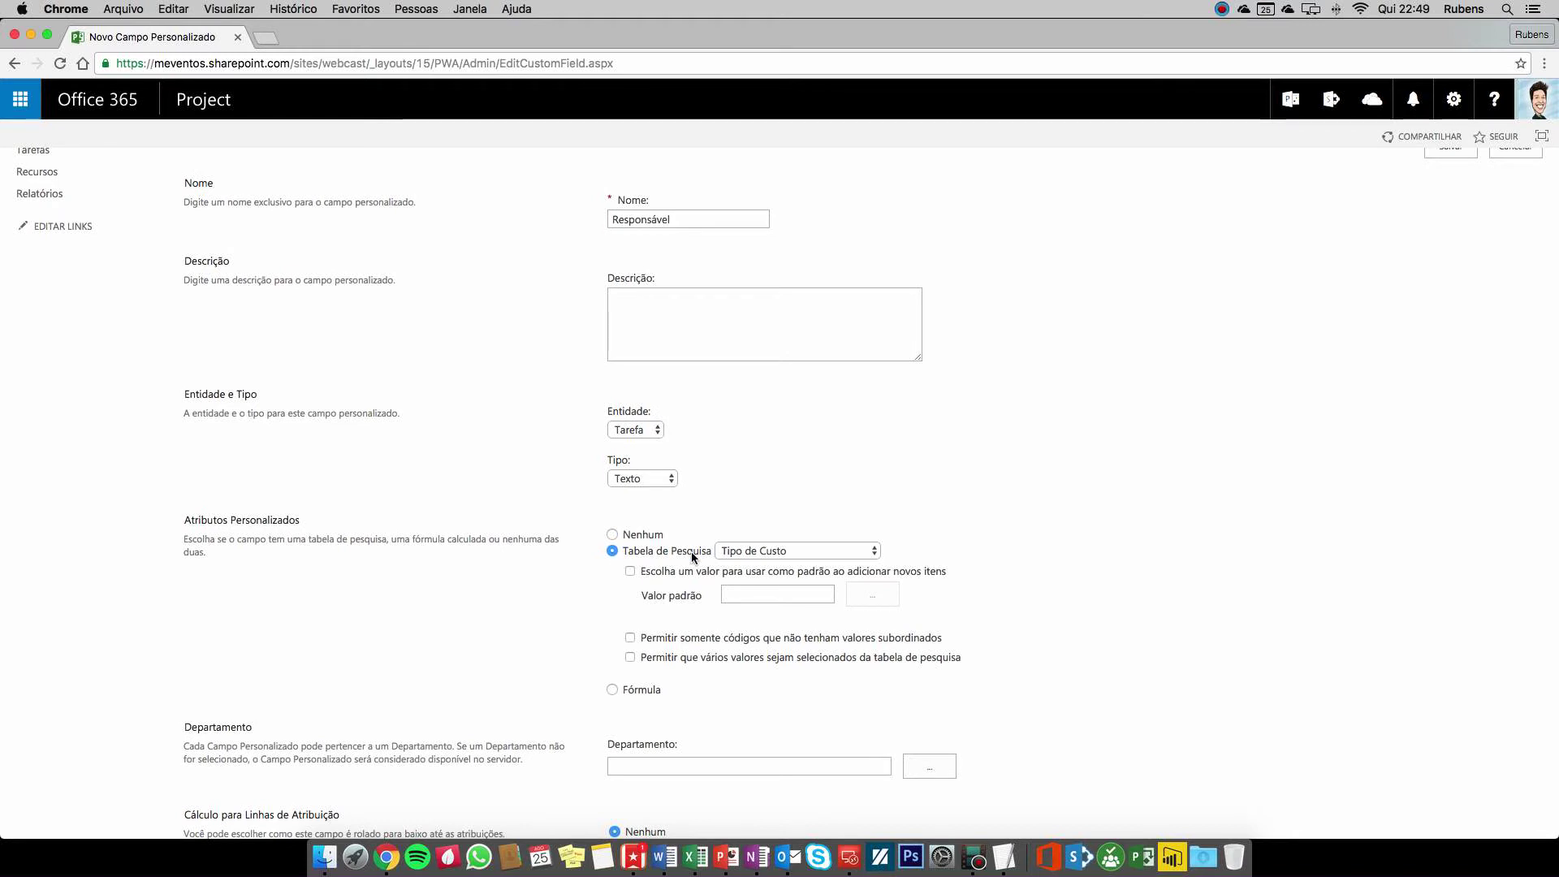
{"action": "left_click", "coordinate": [791, 553]}
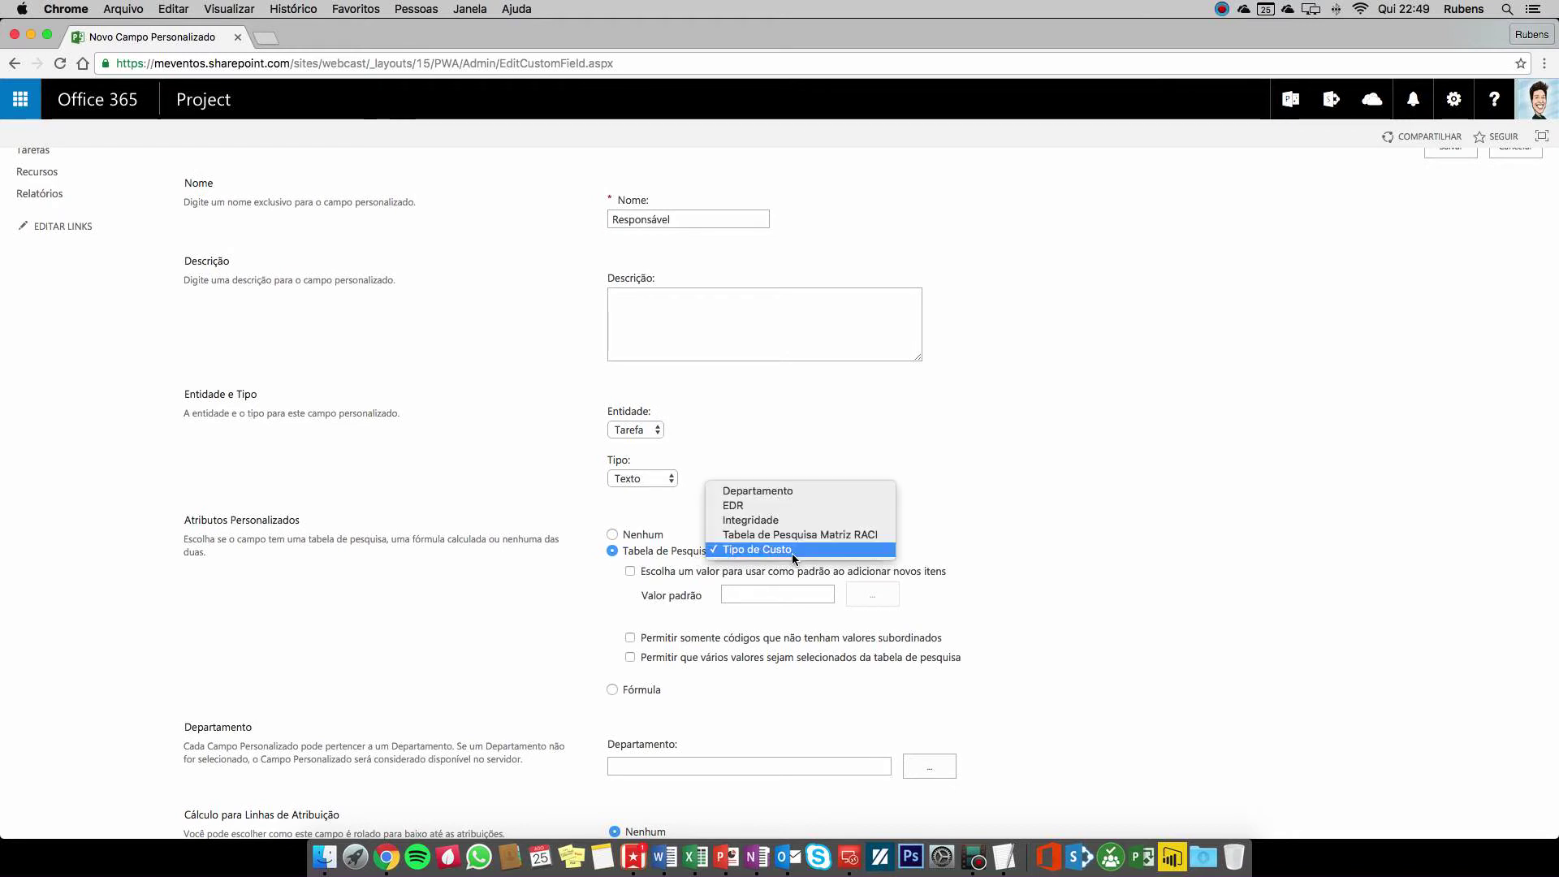
{"action": "left_click", "coordinate": [772, 538]}
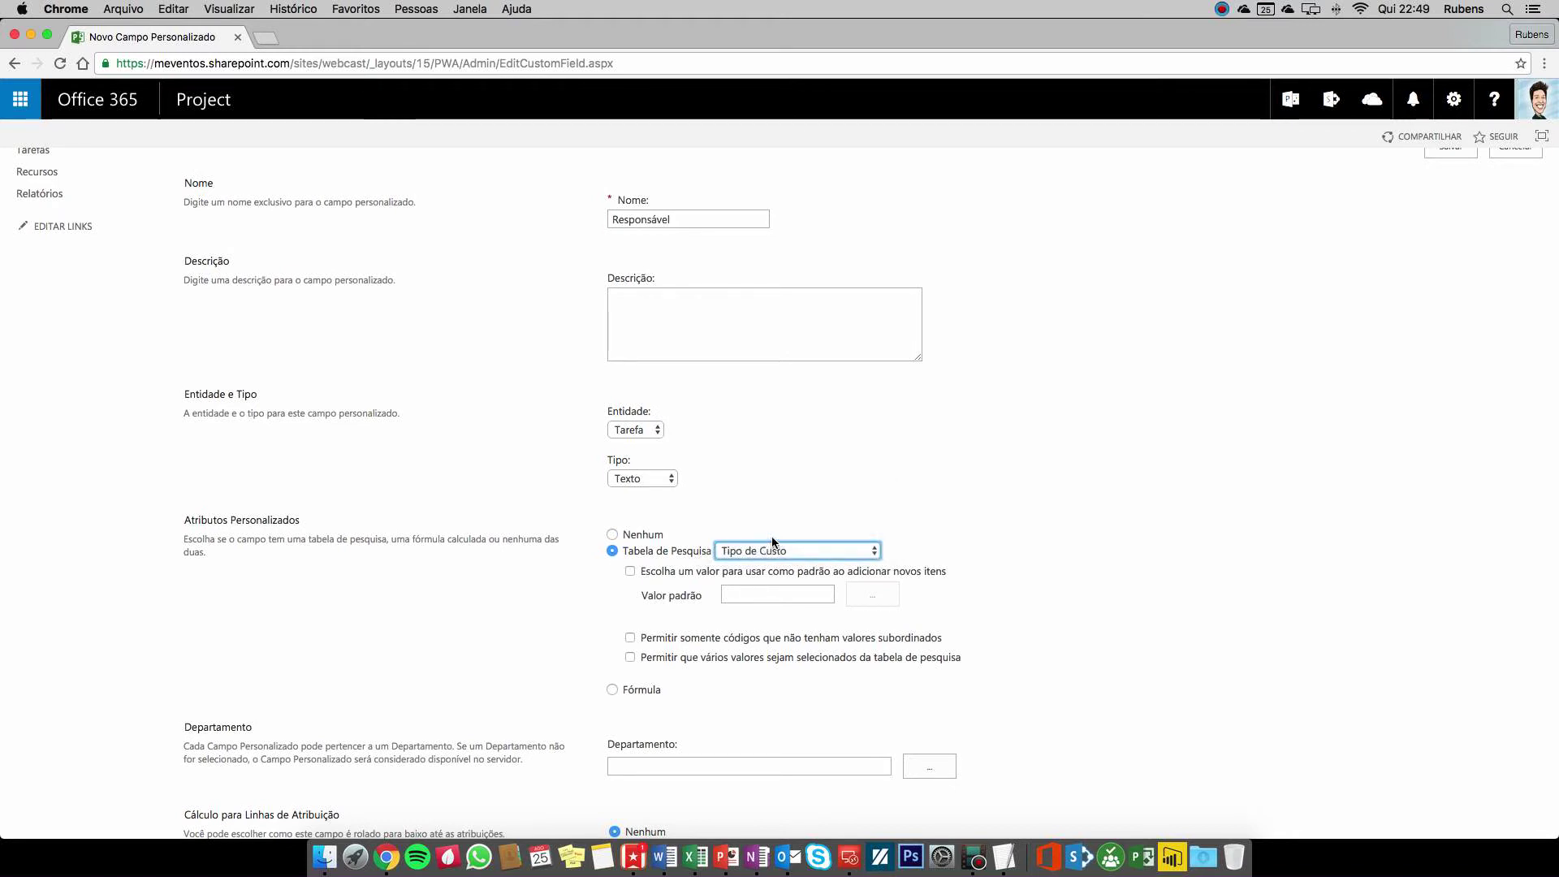
{"action": "scroll", "coordinate": [633, 601], "scroll_direction": "down", "scroll_amount": 1}
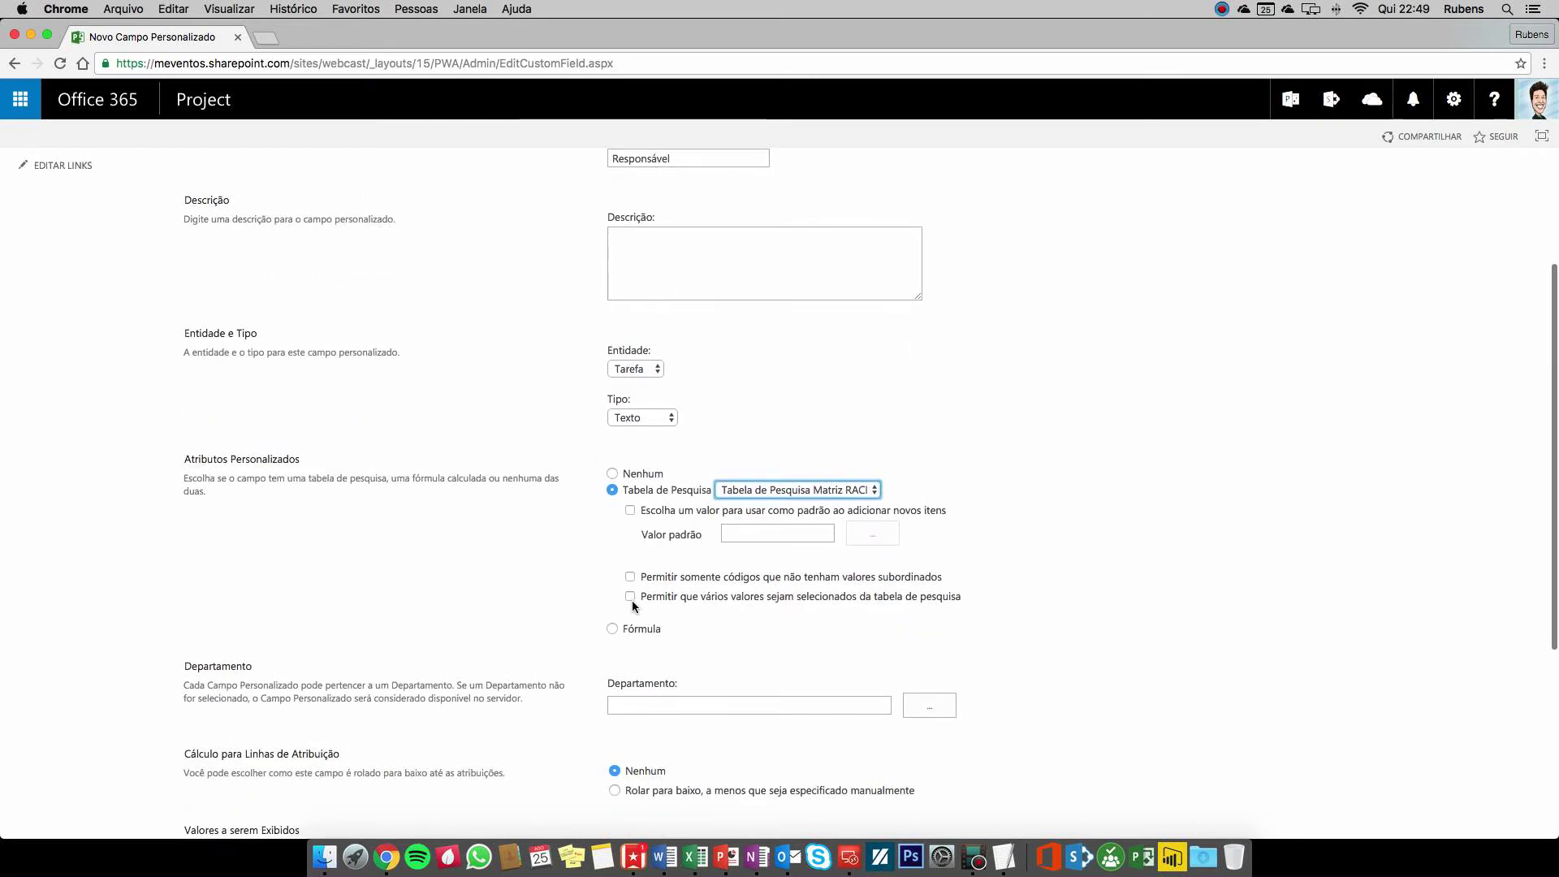
Enable a default value for new items and choose Comercial under Departamento
{"action": "left_click", "coordinate": [627, 510]}
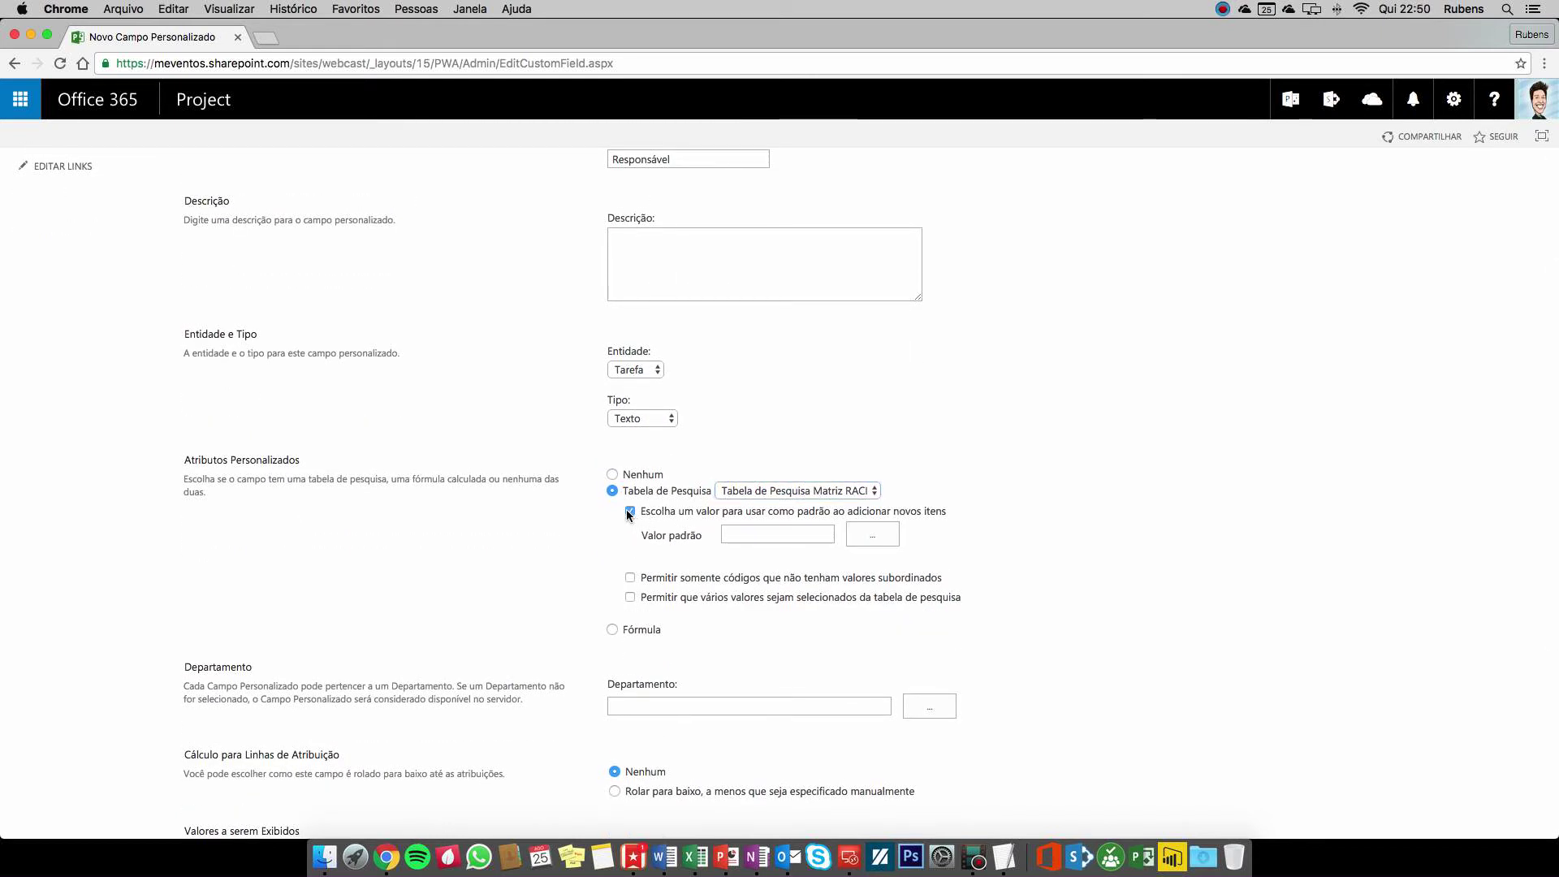
{"action": "left_click", "coordinate": [880, 539]}
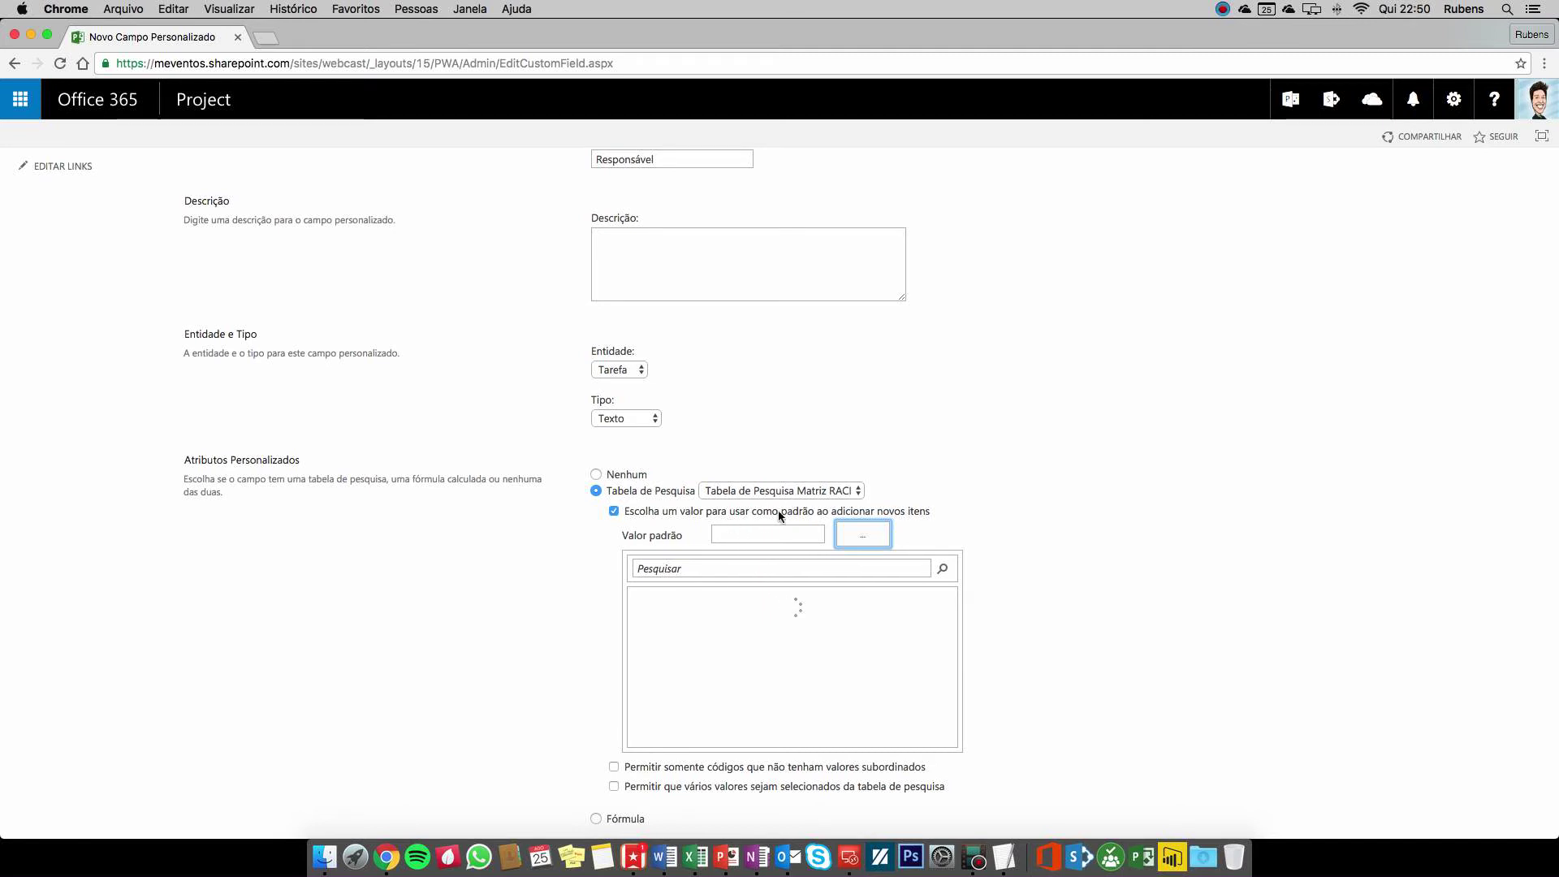
{"action": "scroll", "coordinate": [763, 656], "scroll_direction": "down", "scroll_amount": 2}
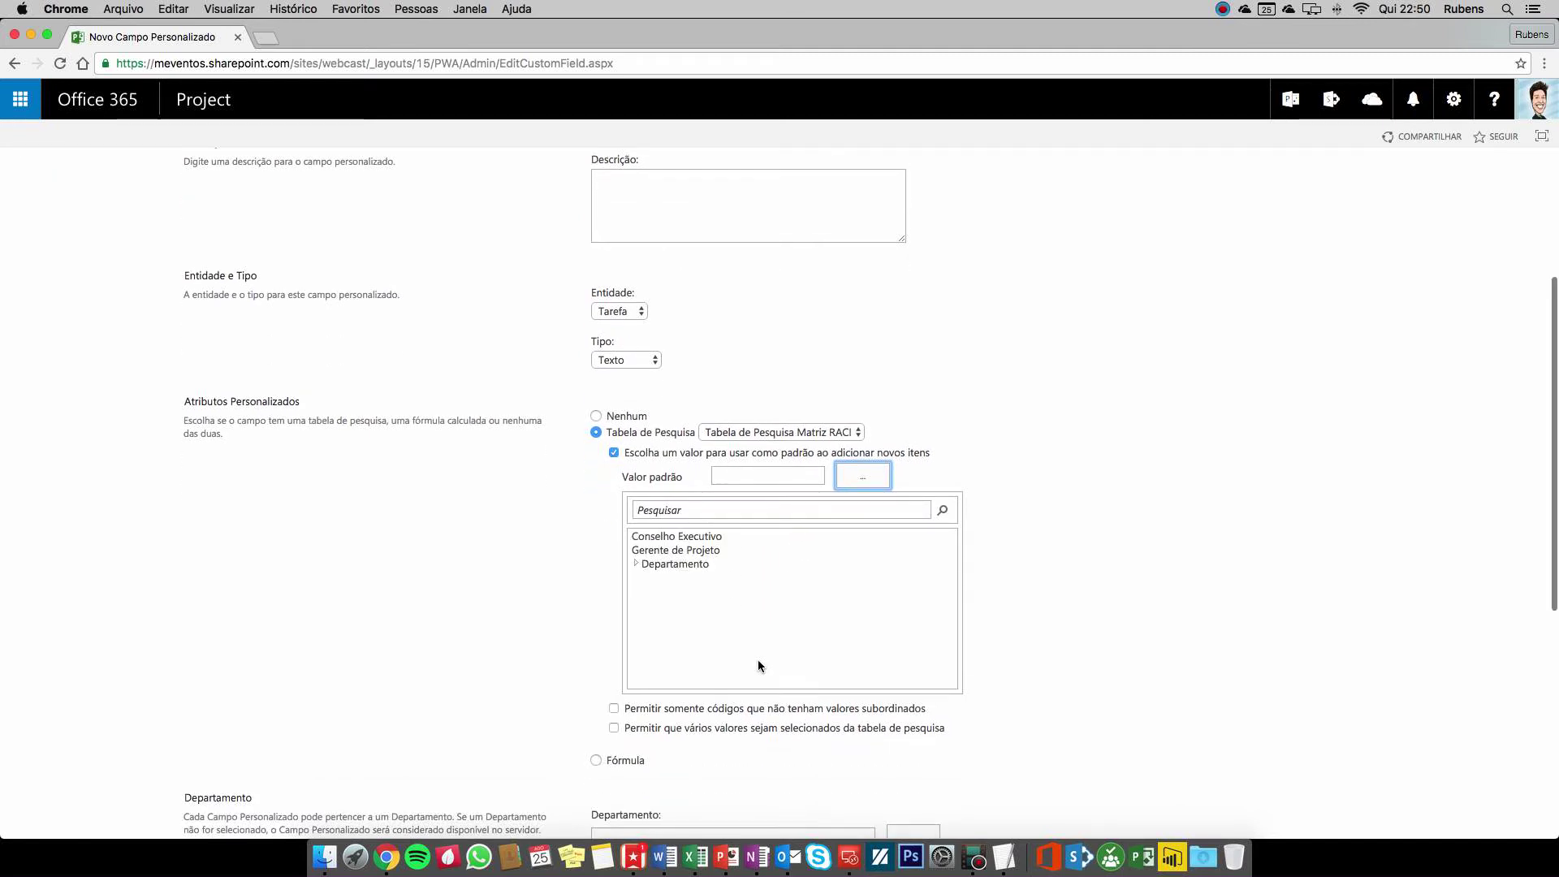
{"action": "left_click", "coordinate": [635, 563]}
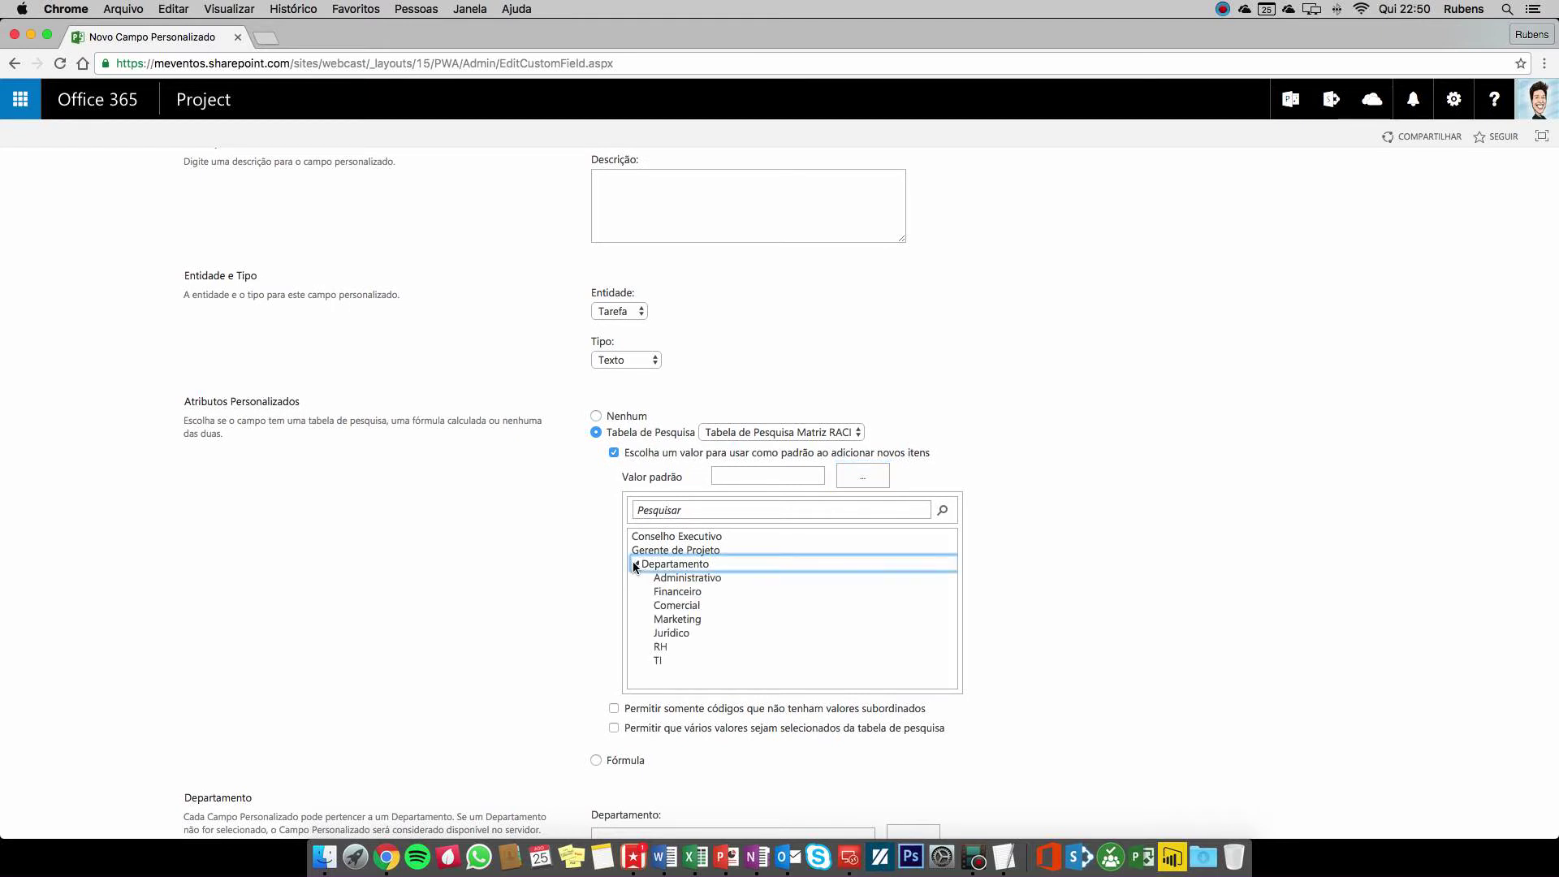
{"action": "double_click", "coordinate": [677, 606]}
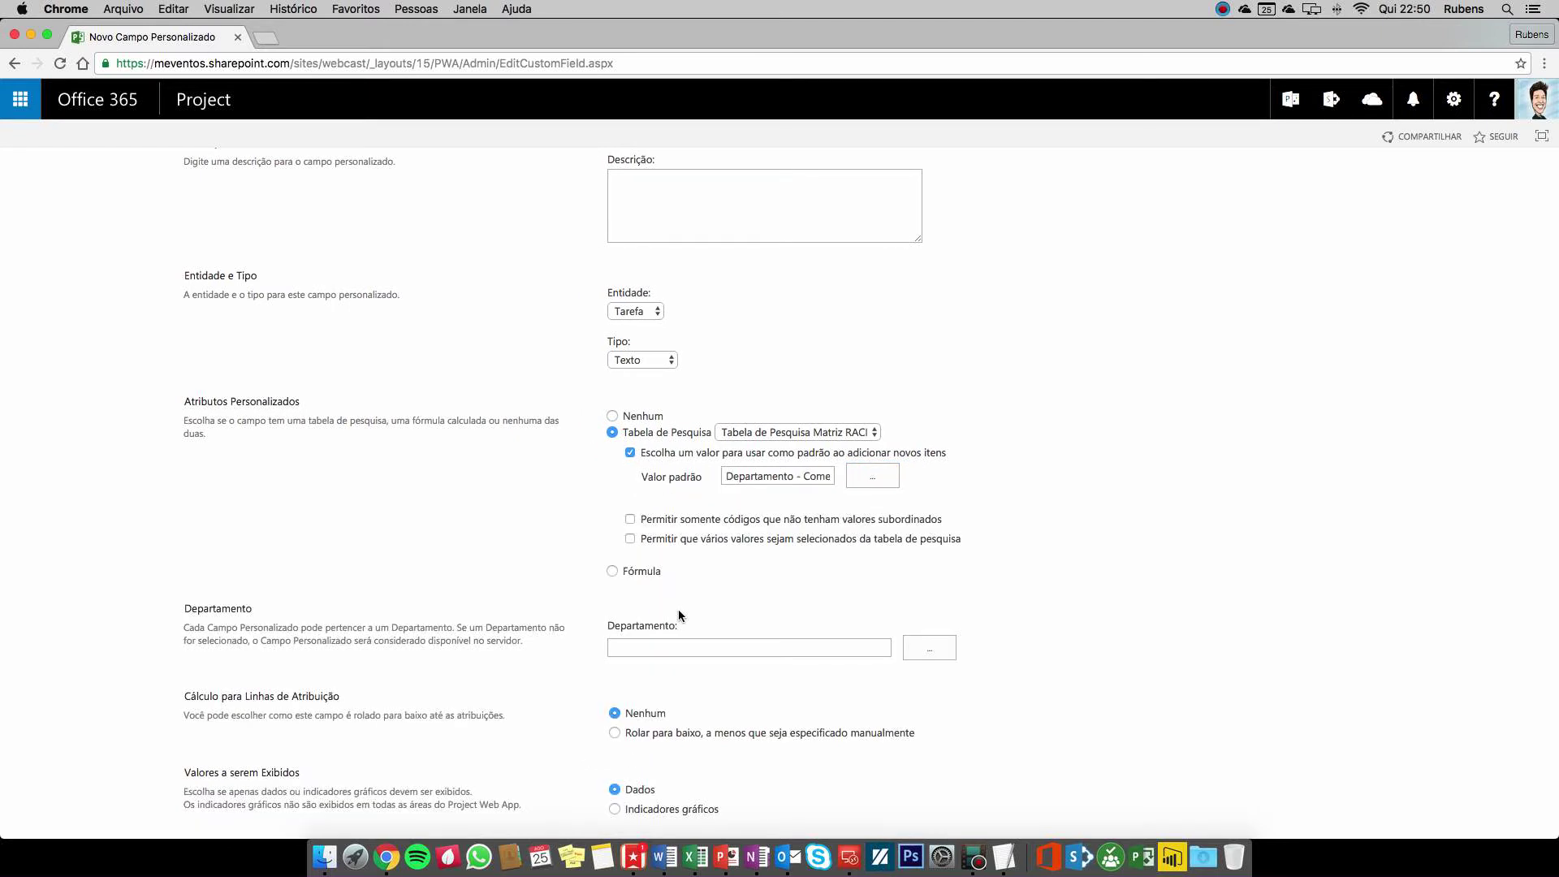
Read the full path of the default value and change the default to the parent value Departamento
{"action": "double_click", "coordinate": [759, 475]}
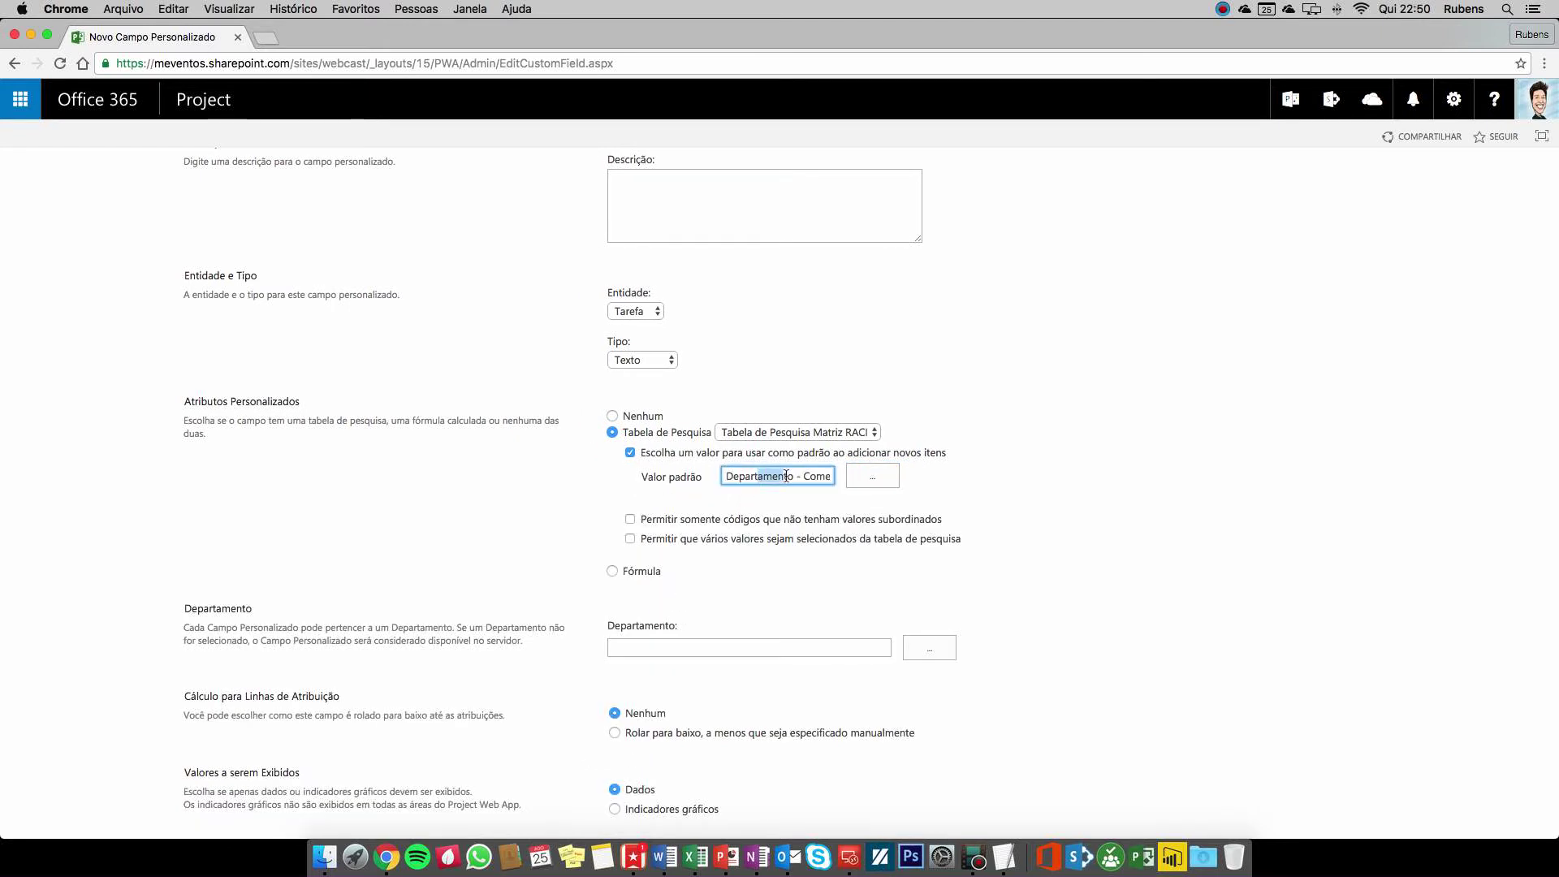
{"action": "left_click_drag", "start_coordinate": [759, 475], "coordinate": [815, 475]}
{"action": "left_click", "coordinate": [816, 475]}
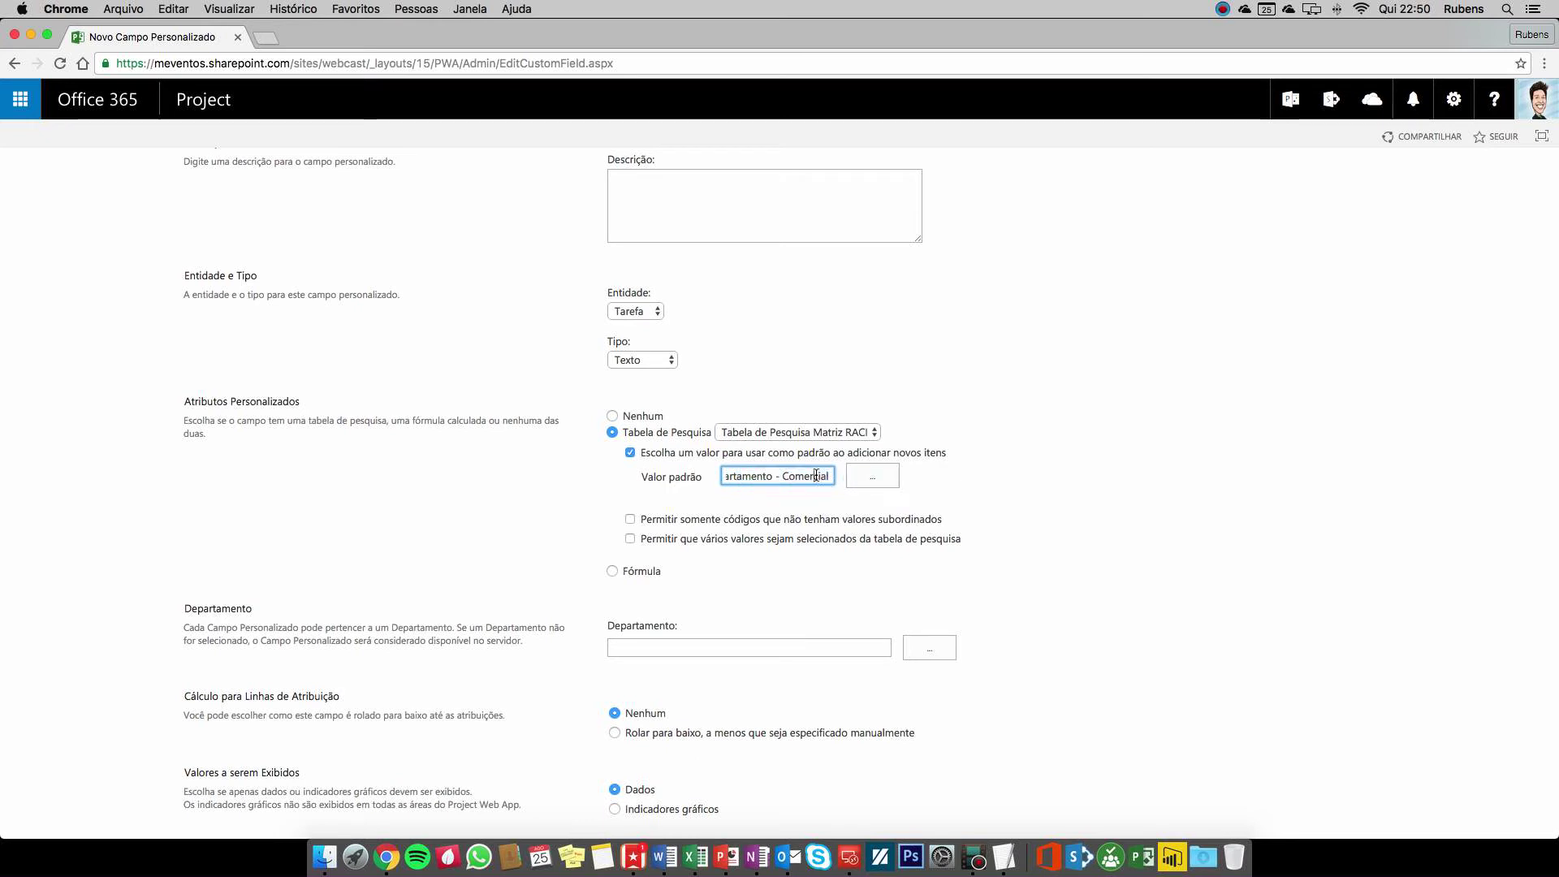
{"action": "triple_click", "coordinate": [751, 476]}
{"action": "left_click", "coordinate": [750, 476]}
{"action": "double_click", "coordinate": [783, 479]}
{"action": "left_click", "coordinate": [798, 481]}
{"action": "left_click_drag", "start_coordinate": [782, 476], "coordinate": [838, 476]}
{"action": "left_click", "coordinate": [814, 477]}
{"action": "left_click", "coordinate": [867, 479]}
{"action": "left_click", "coordinate": [645, 564]}
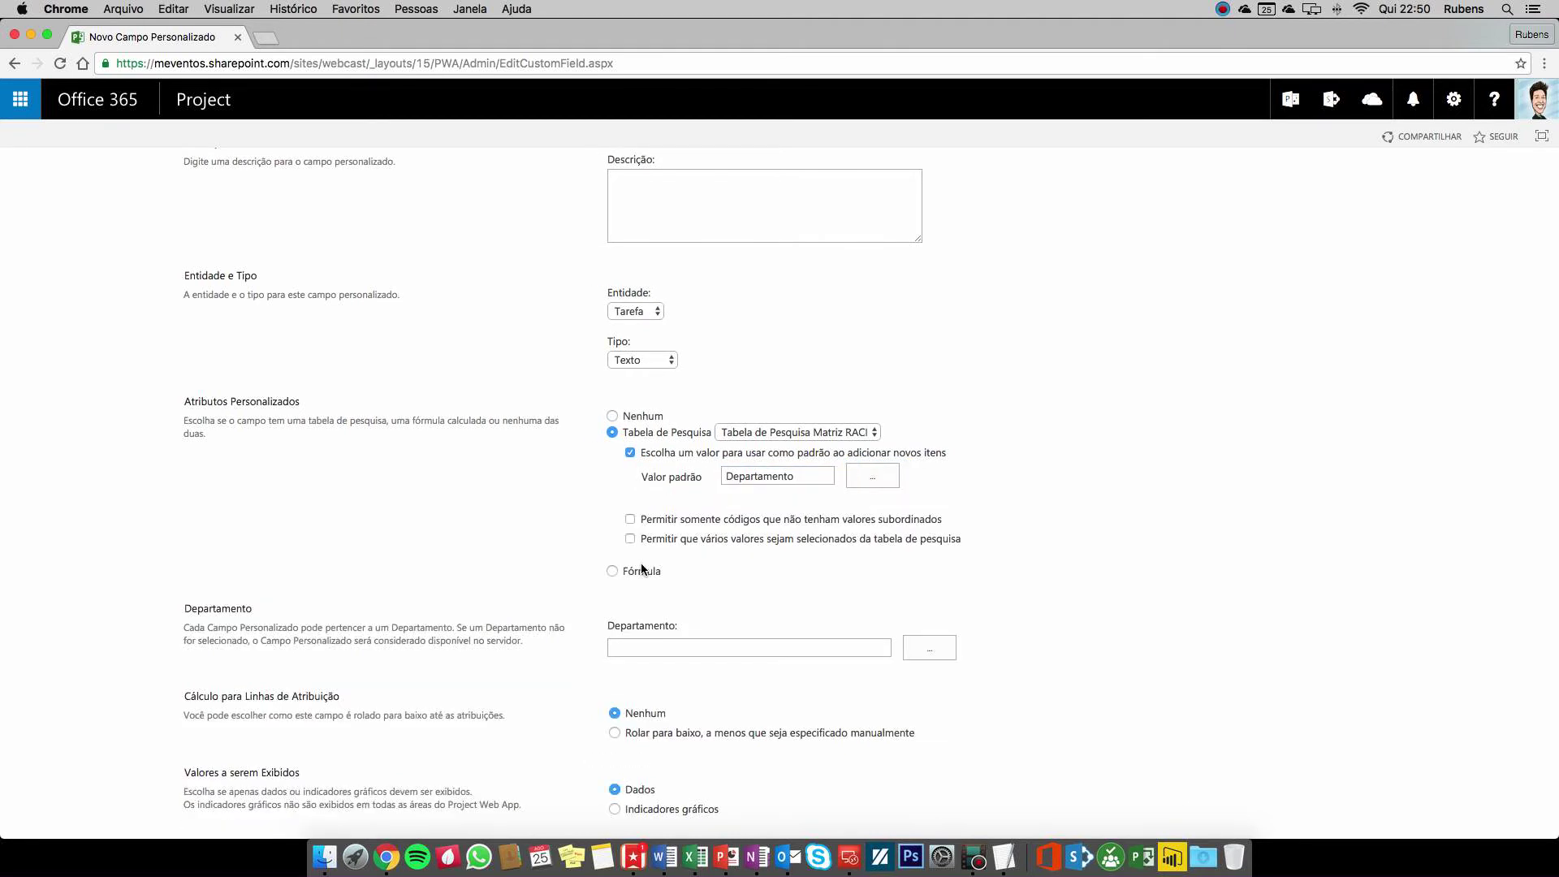
Clear the default value and disable the default for new items
{"action": "left_click_drag", "start_coordinate": [797, 477], "coordinate": [723, 478]}
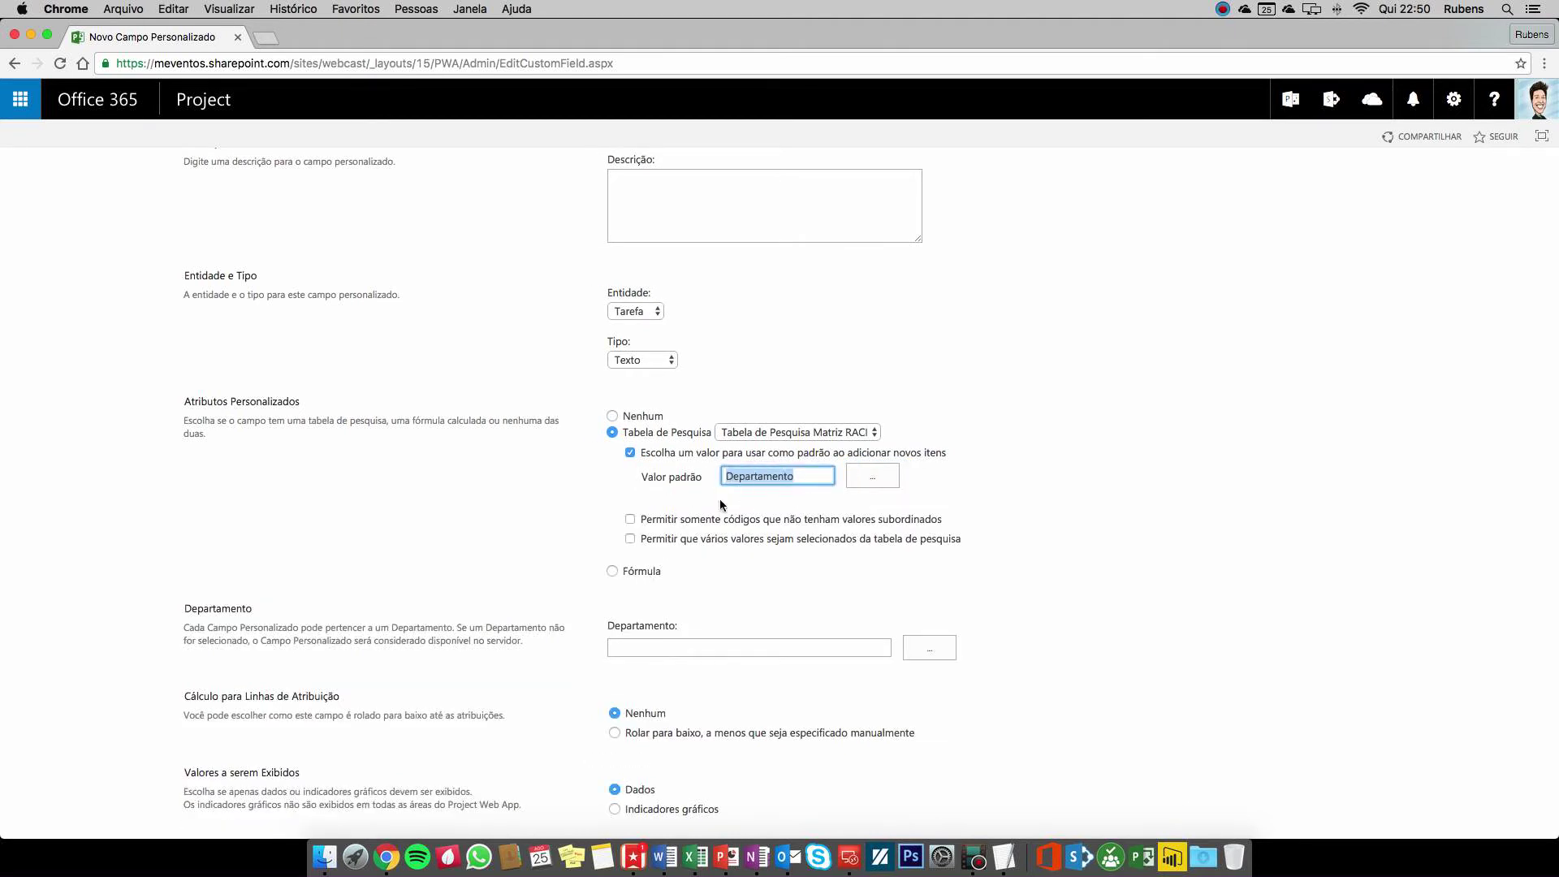
{"action": "key", "text": "BackSpace"}
{"action": "left_click", "coordinate": [631, 453]}
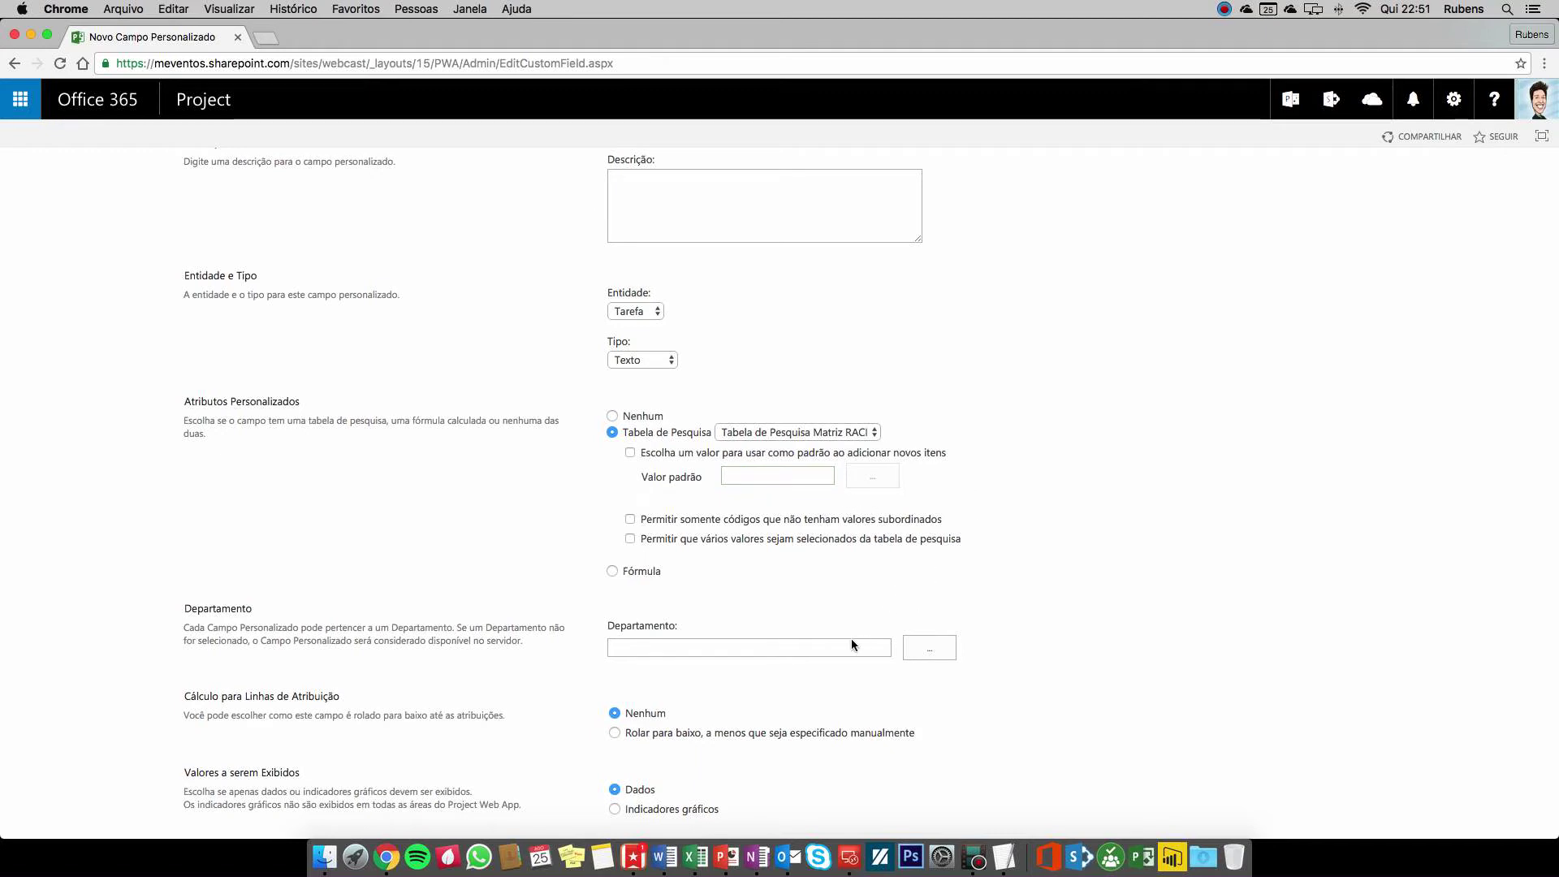
Review the department, assignment calculation, display and behavior options, and save the Responsável custom field
{"action": "scroll", "coordinate": [956, 602], "scroll_direction": "down", "scroll_amount": 3}
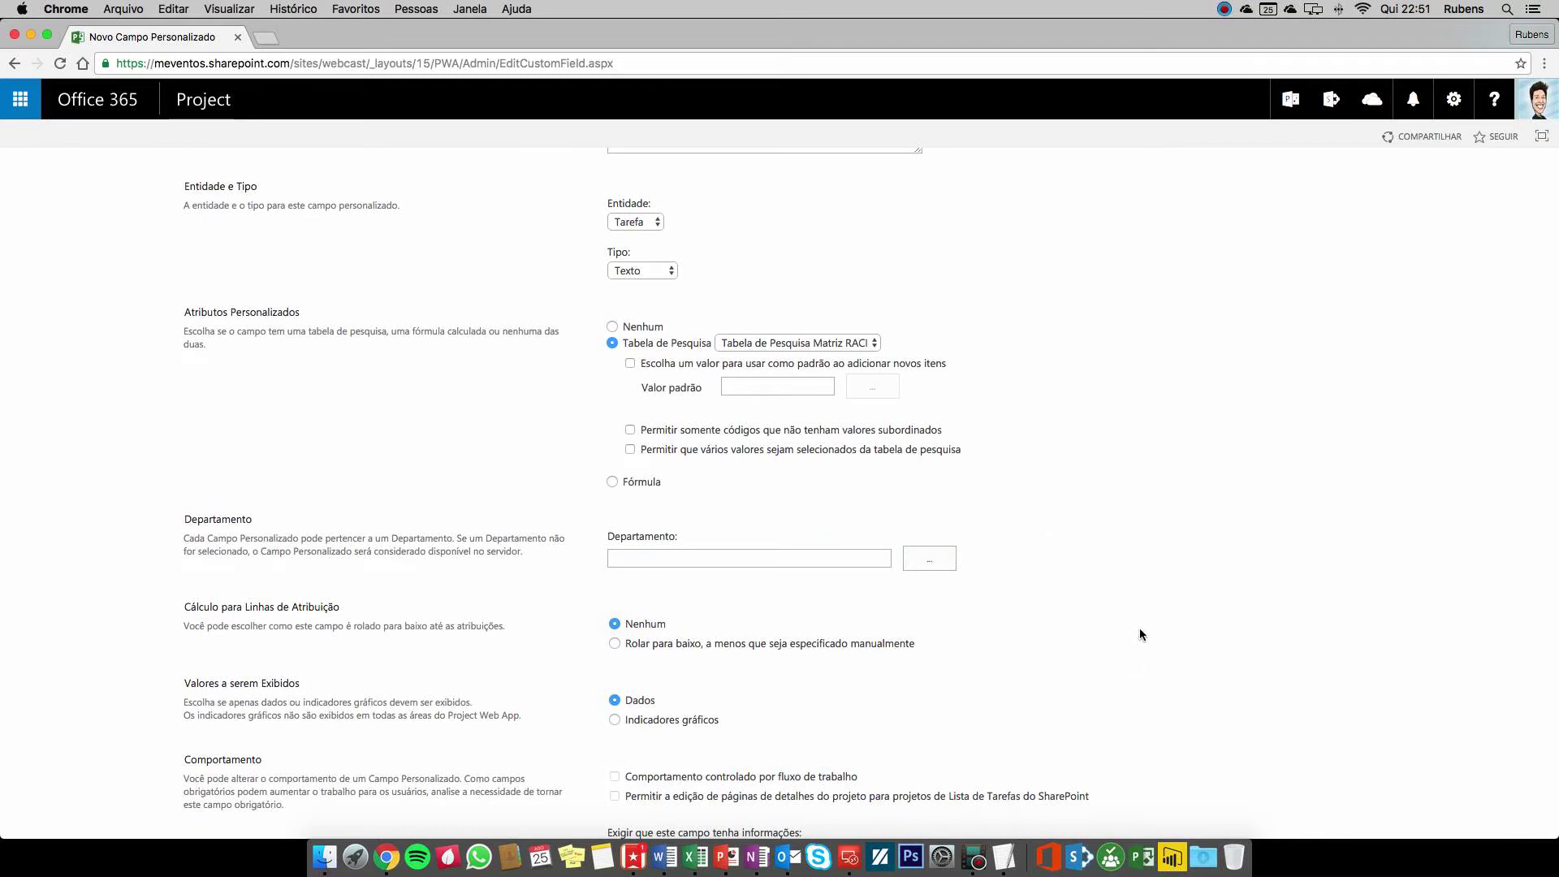
{"action": "scroll", "coordinate": [1138, 634], "scroll_direction": "down", "scroll_amount": 4}
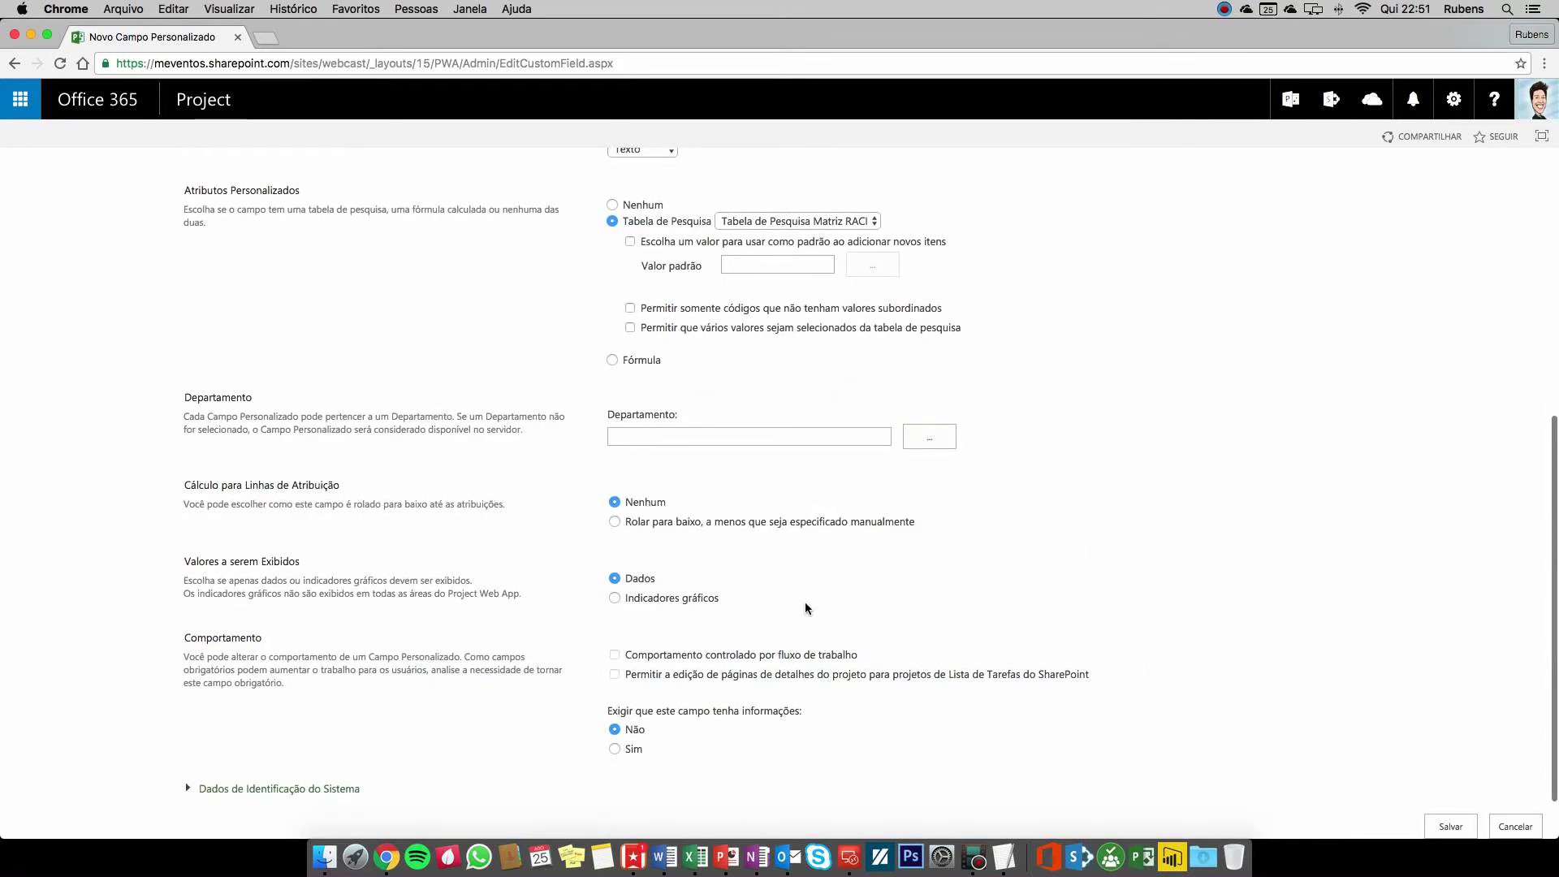
{"action": "scroll", "coordinate": [805, 603], "scroll_direction": "down", "scroll_amount": 2}
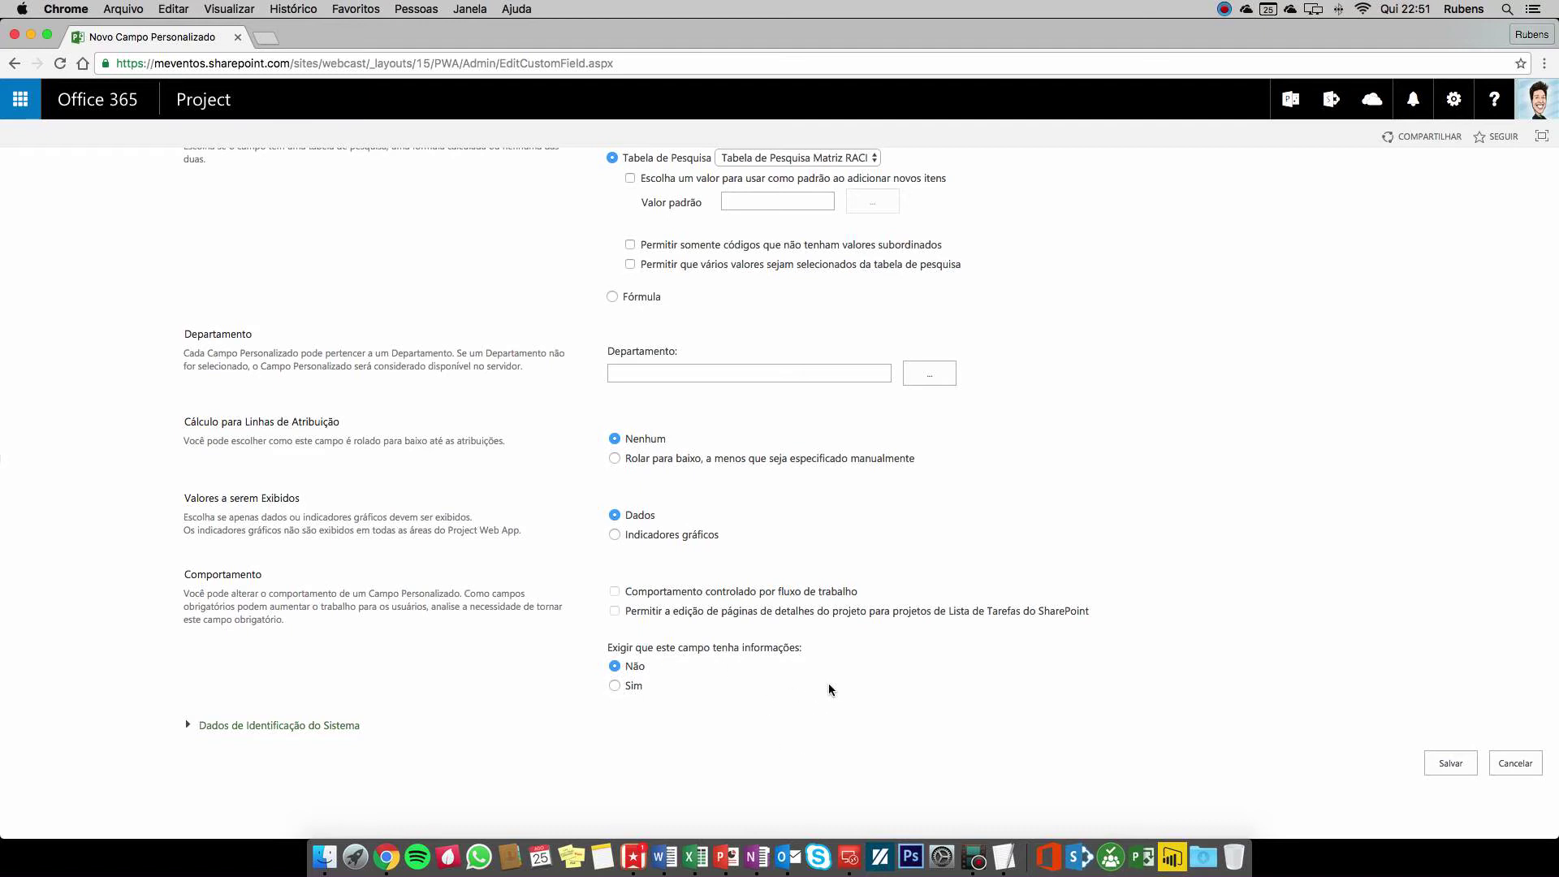
{"action": "scroll", "coordinate": [811, 684], "scroll_direction": "down", "scroll_amount": 2}
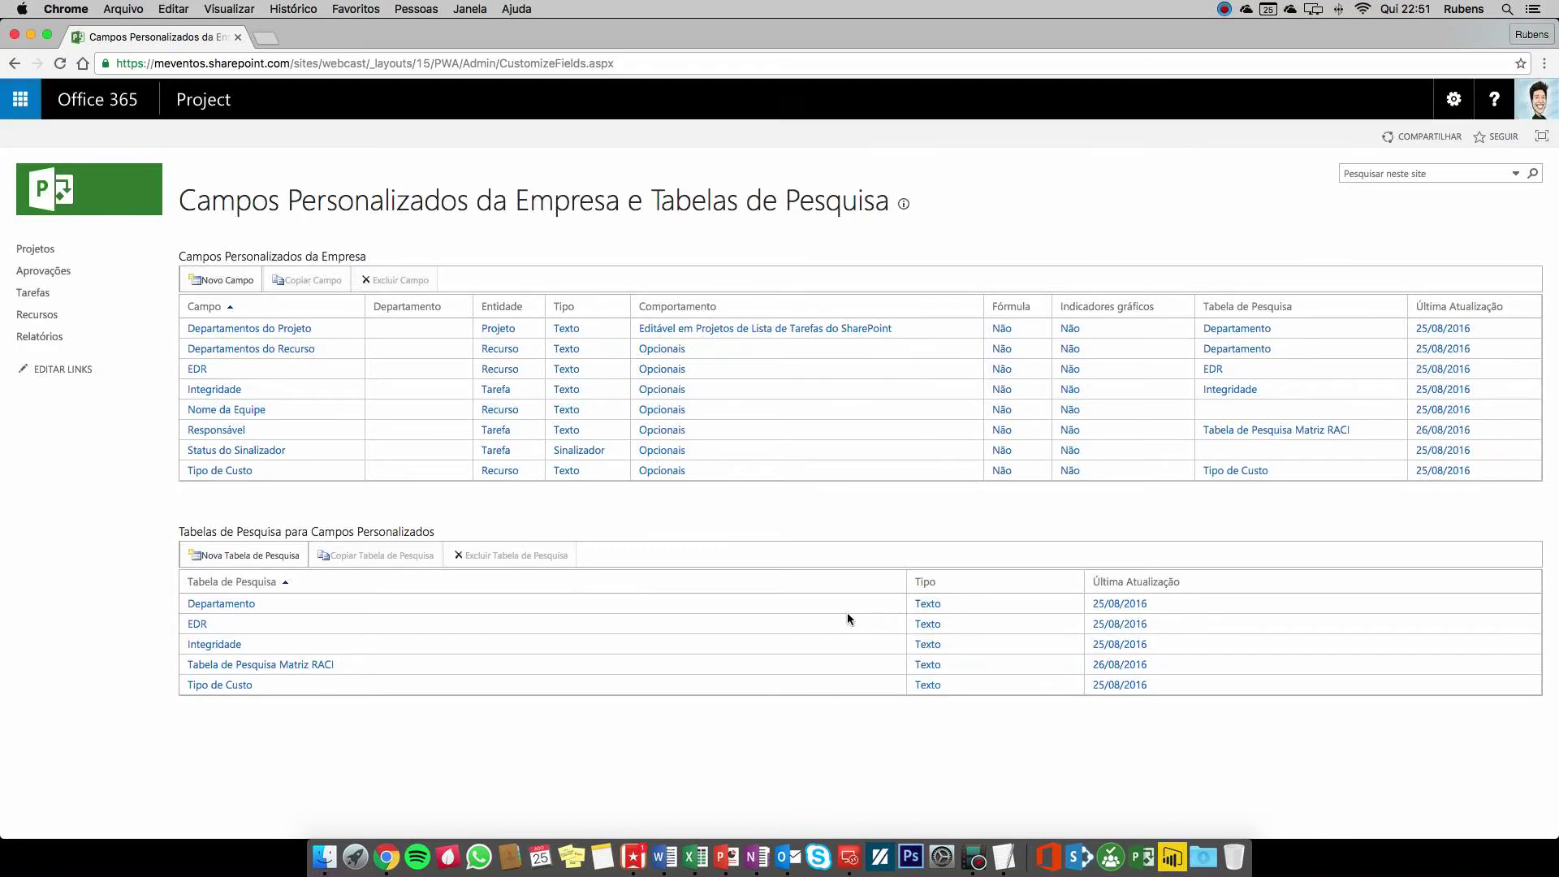
Start a new enterprise custom field named Aprovador with the entity Tarefa, checking the role name in the text file
{"action": "left_click", "coordinate": [198, 431]}
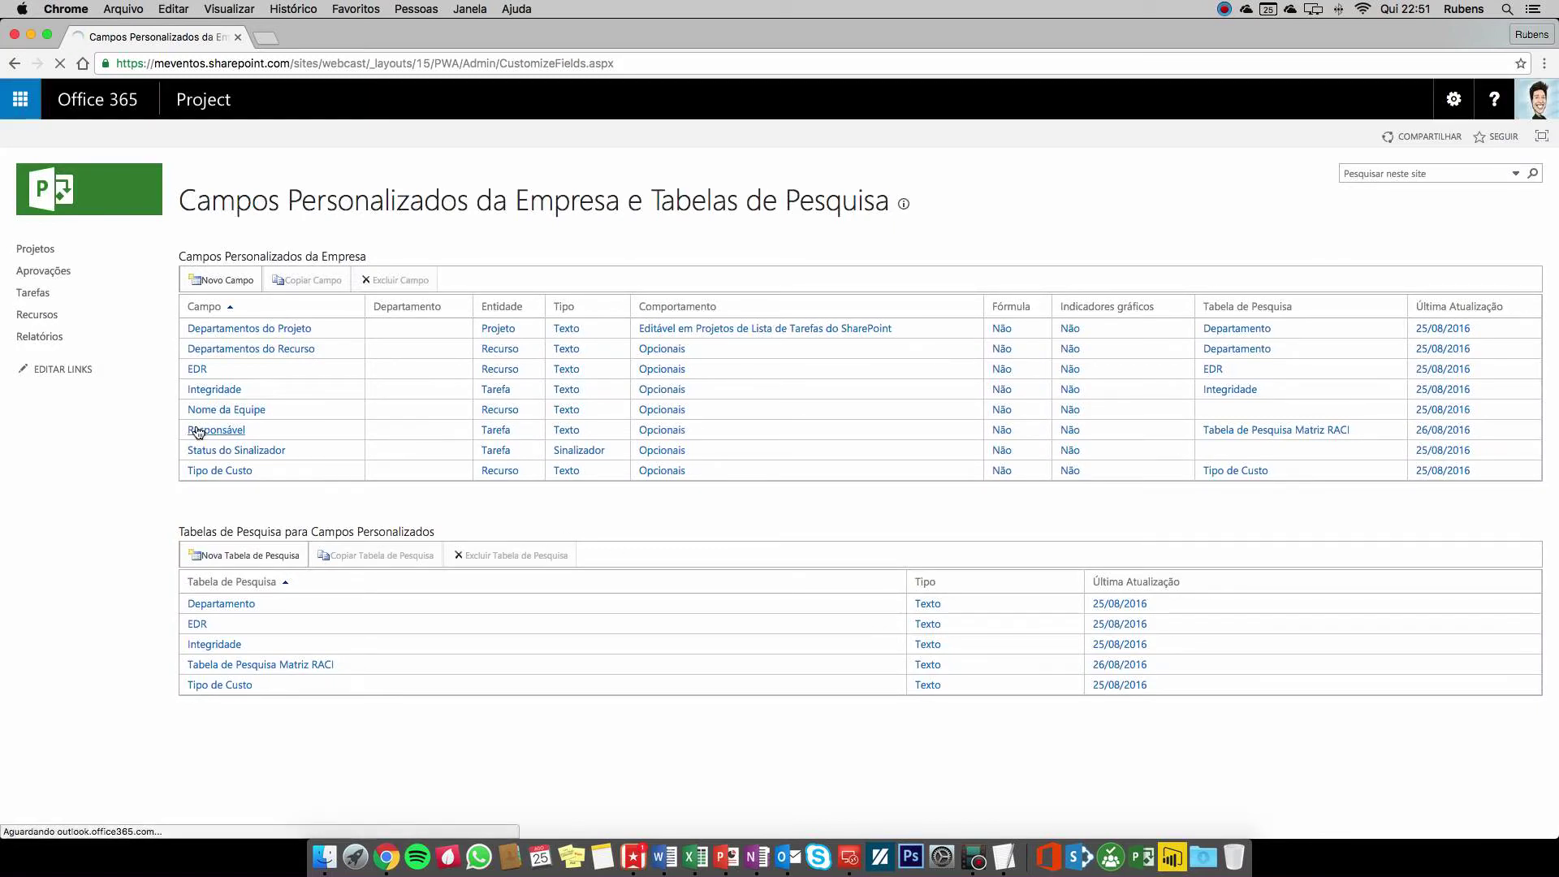
{"action": "left_click", "coordinate": [212, 281]}
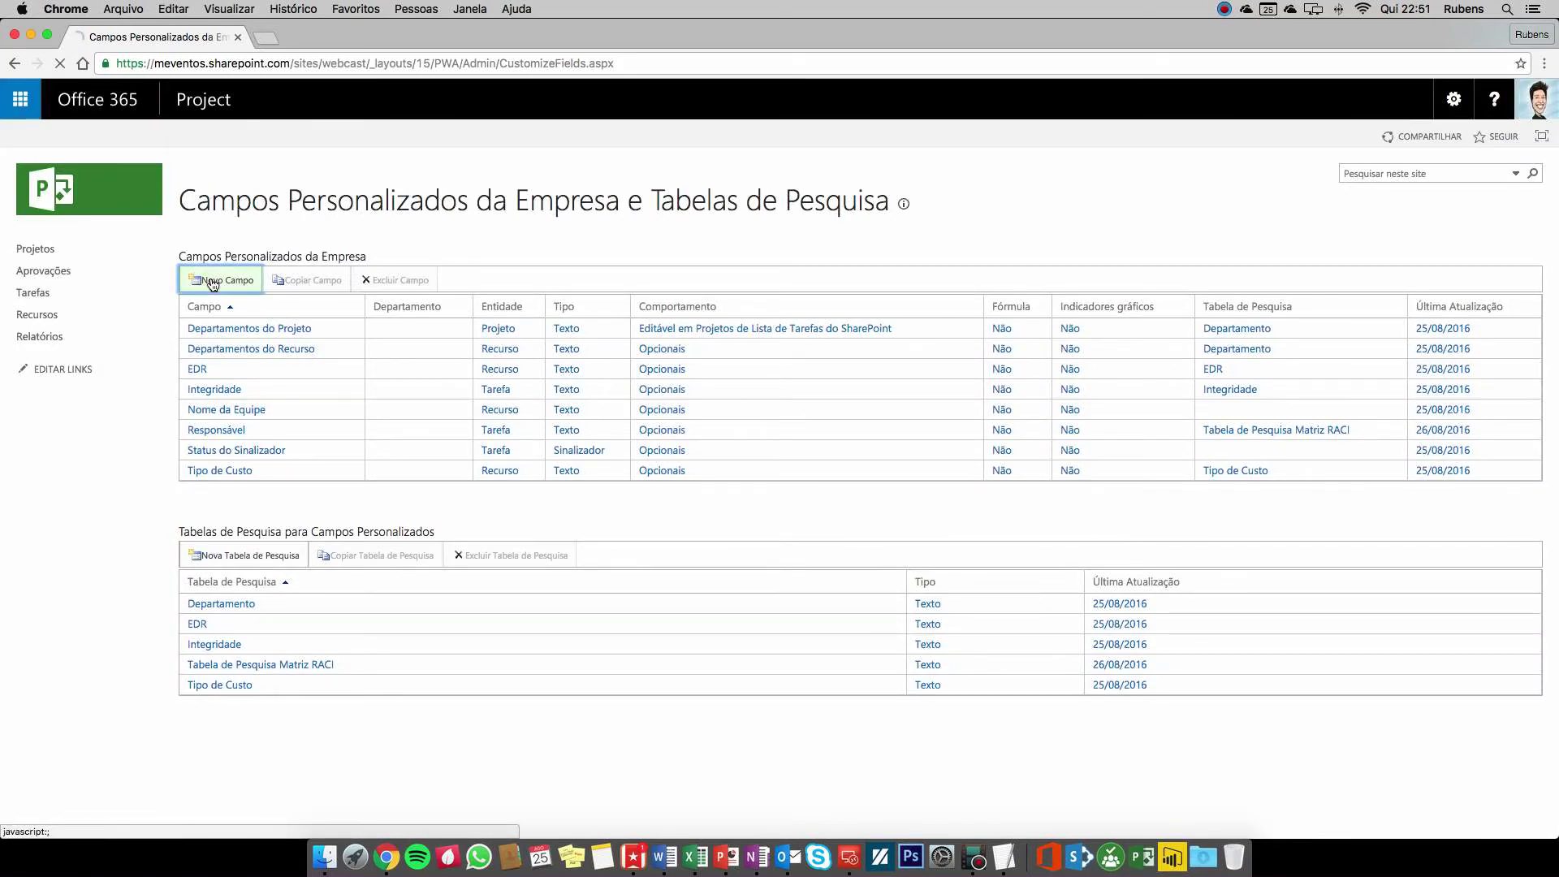
{"action": "left_click", "coordinate": [992, 854]}
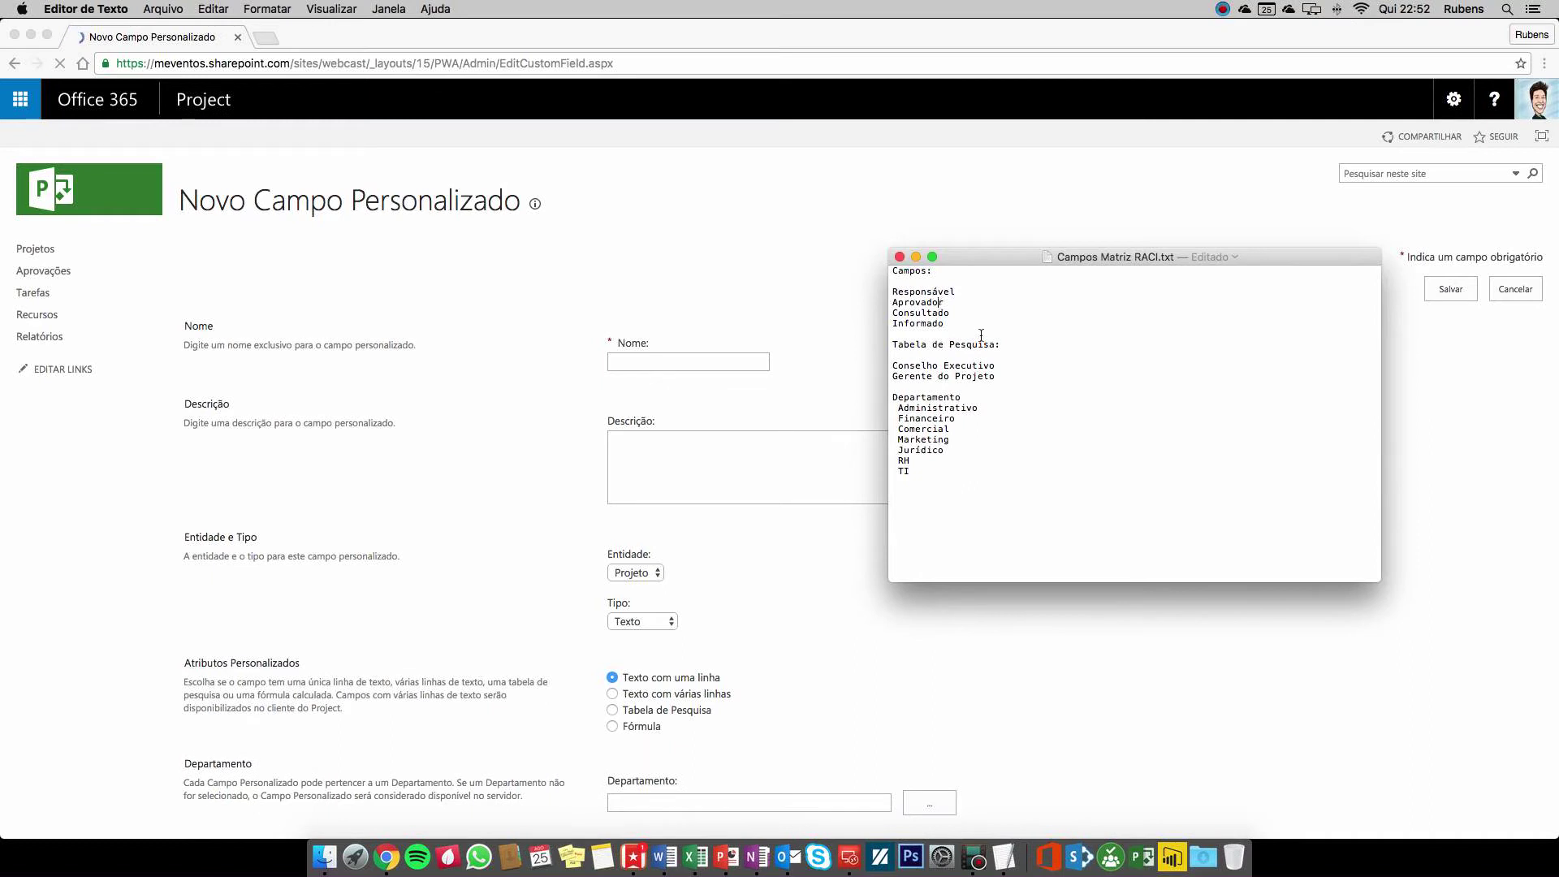
{"action": "left_click", "coordinate": [712, 359]}
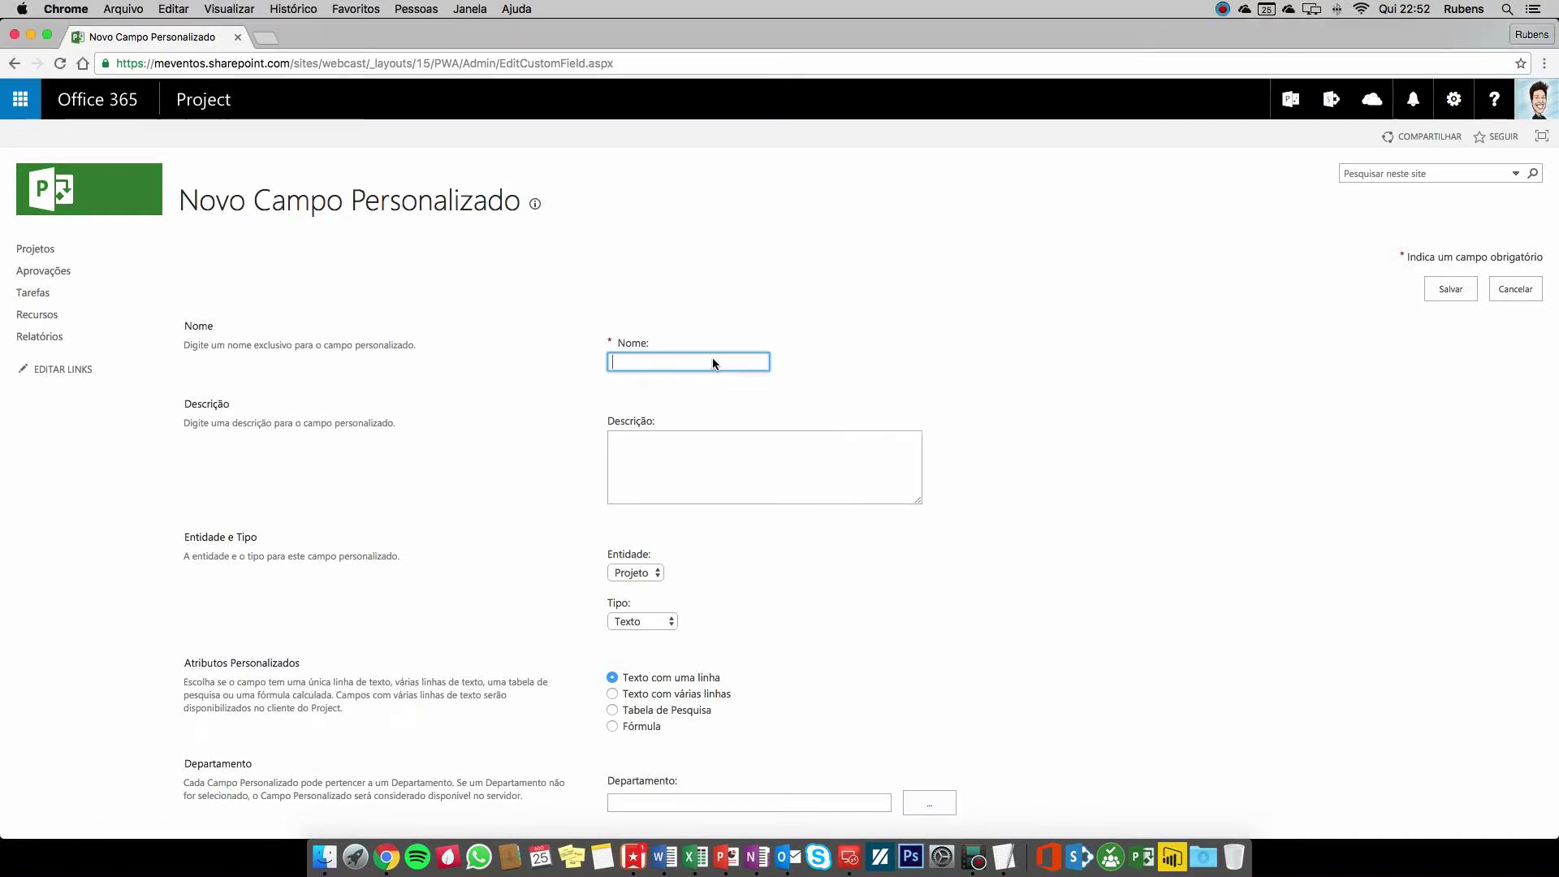
{"action": "type", "text": "Aprovador"}
{"action": "left_click", "coordinate": [648, 573]}
{"action": "left_click", "coordinate": [650, 541]}
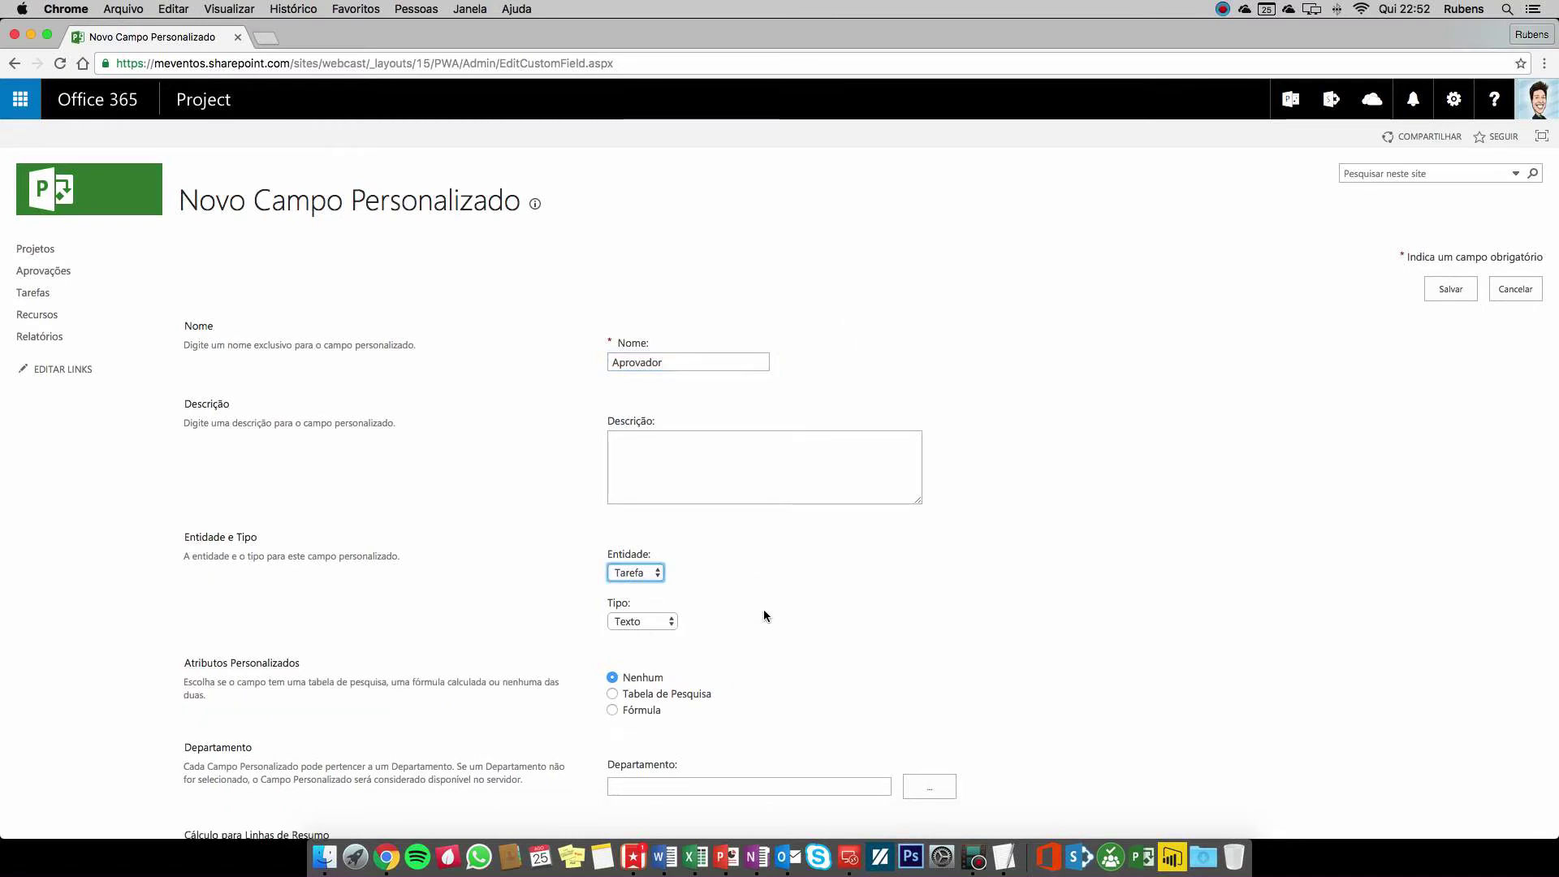
Attach the lookup table Tabela de Pesquisa Matriz RACI to the Aprovador field and save the field
{"action": "scroll", "coordinate": [730, 617], "scroll_direction": "down", "scroll_amount": 2}
{"action": "left_click", "coordinate": [680, 629]}
{"action": "scroll", "coordinate": [914, 581], "scroll_direction": "down", "scroll_amount": 3}
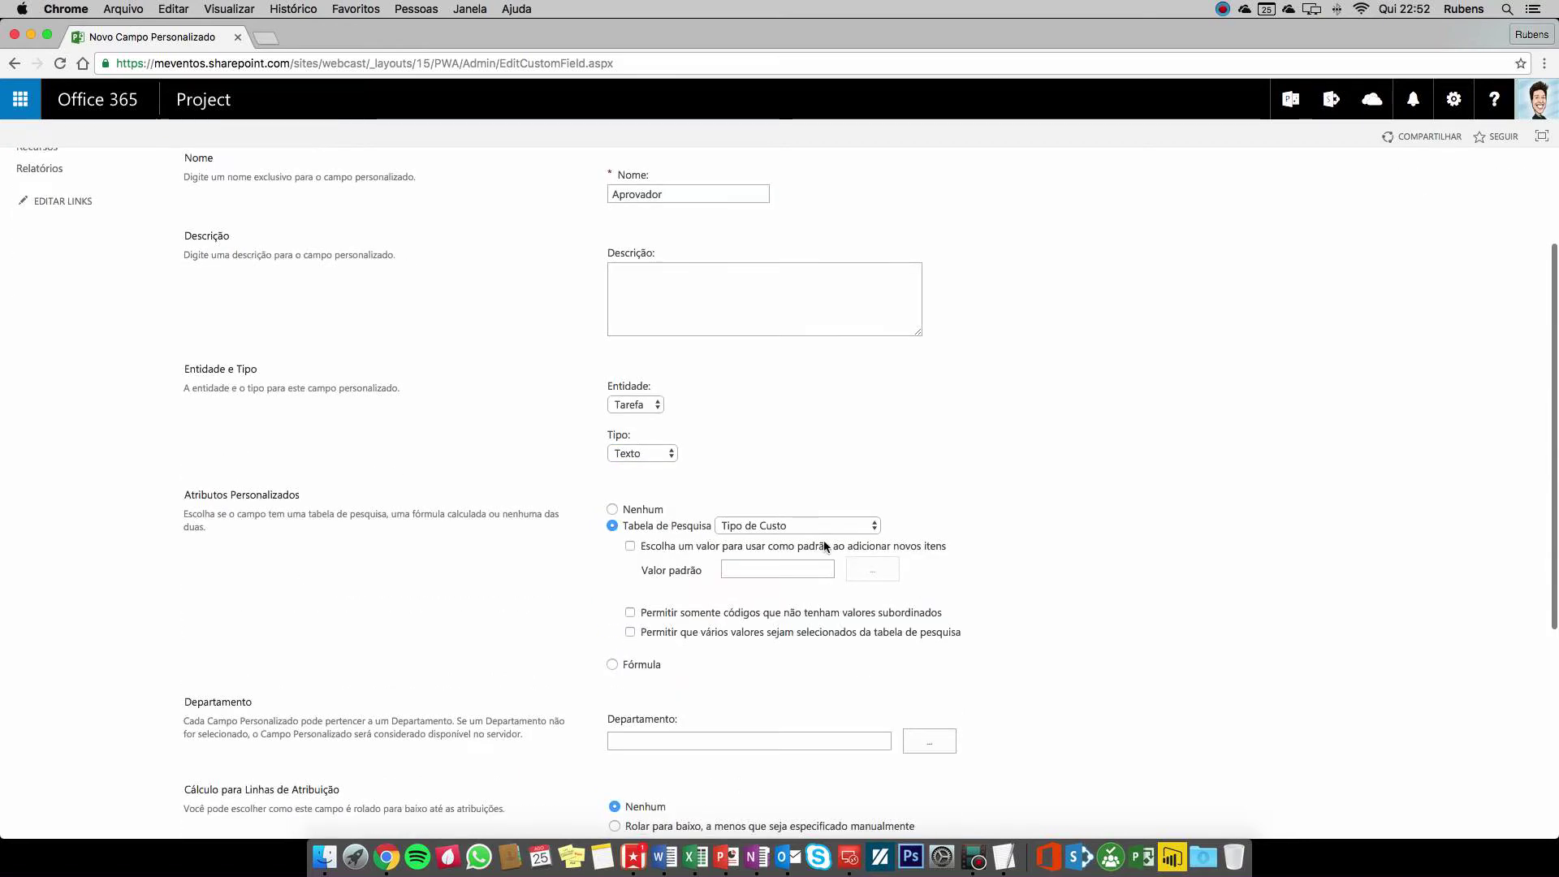
{"action": "left_click", "coordinate": [824, 525]}
{"action": "left_click", "coordinate": [824, 513]}
{"action": "scroll", "coordinate": [987, 617], "scroll_direction": "down", "scroll_amount": 3}
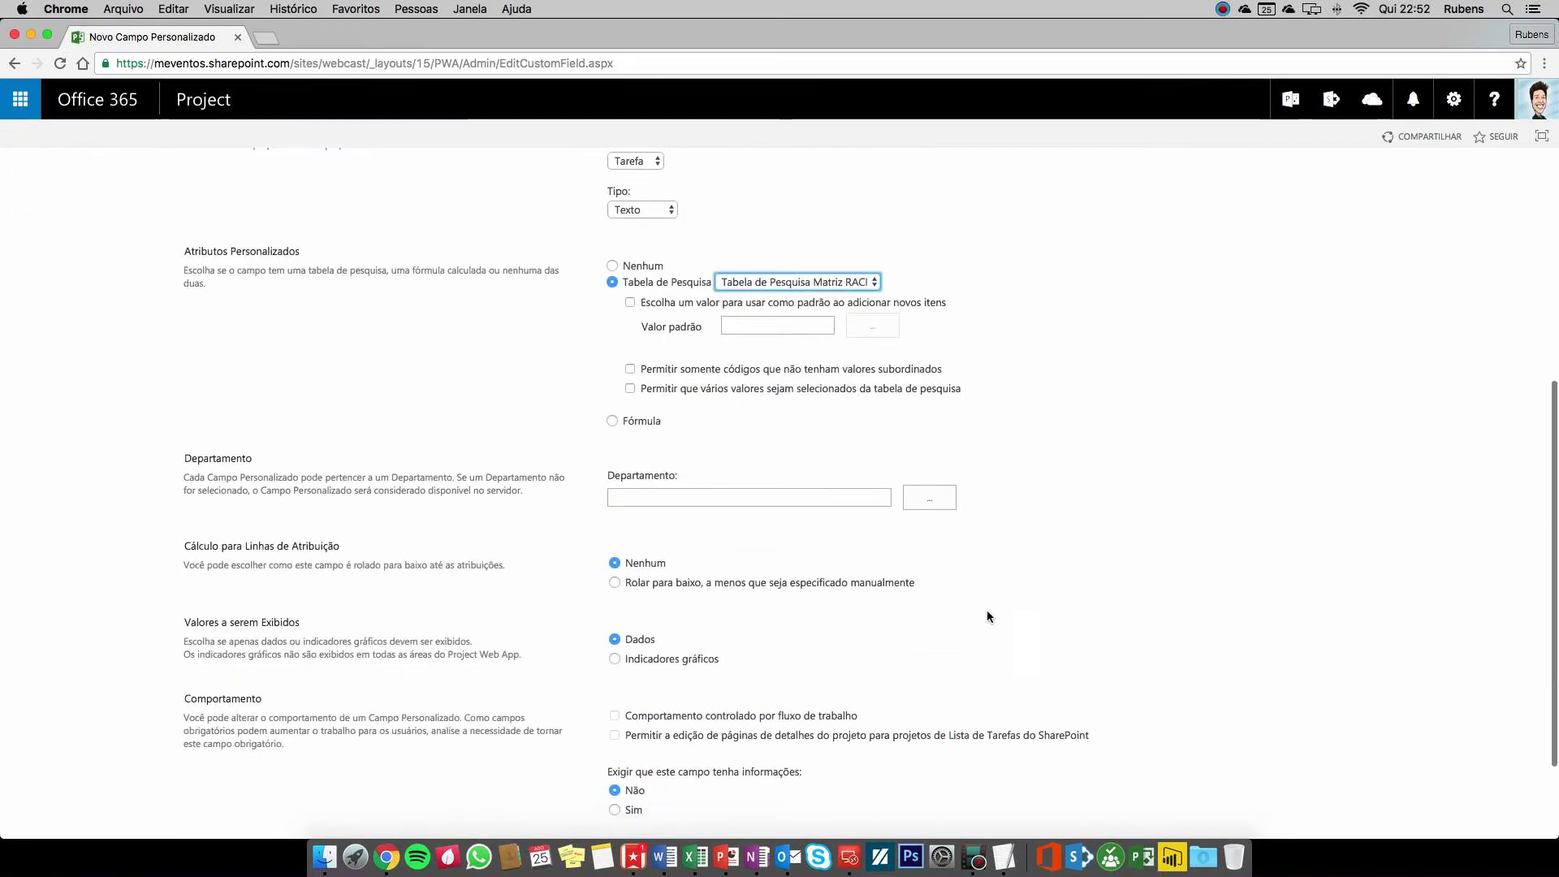
{"action": "scroll", "coordinate": [987, 617], "scroll_direction": "down", "scroll_amount": 3}
{"action": "left_click", "coordinate": [1356, 661]}
Create the Consultado custom field for the entity Tarefa with the lookup table Tabela de Pesquisa Matriz RACI and save it
{"action": "left_click", "coordinate": [635, 572]}
{"action": "left_click", "coordinate": [636, 602]}
{"action": "left_click", "coordinate": [615, 693]}
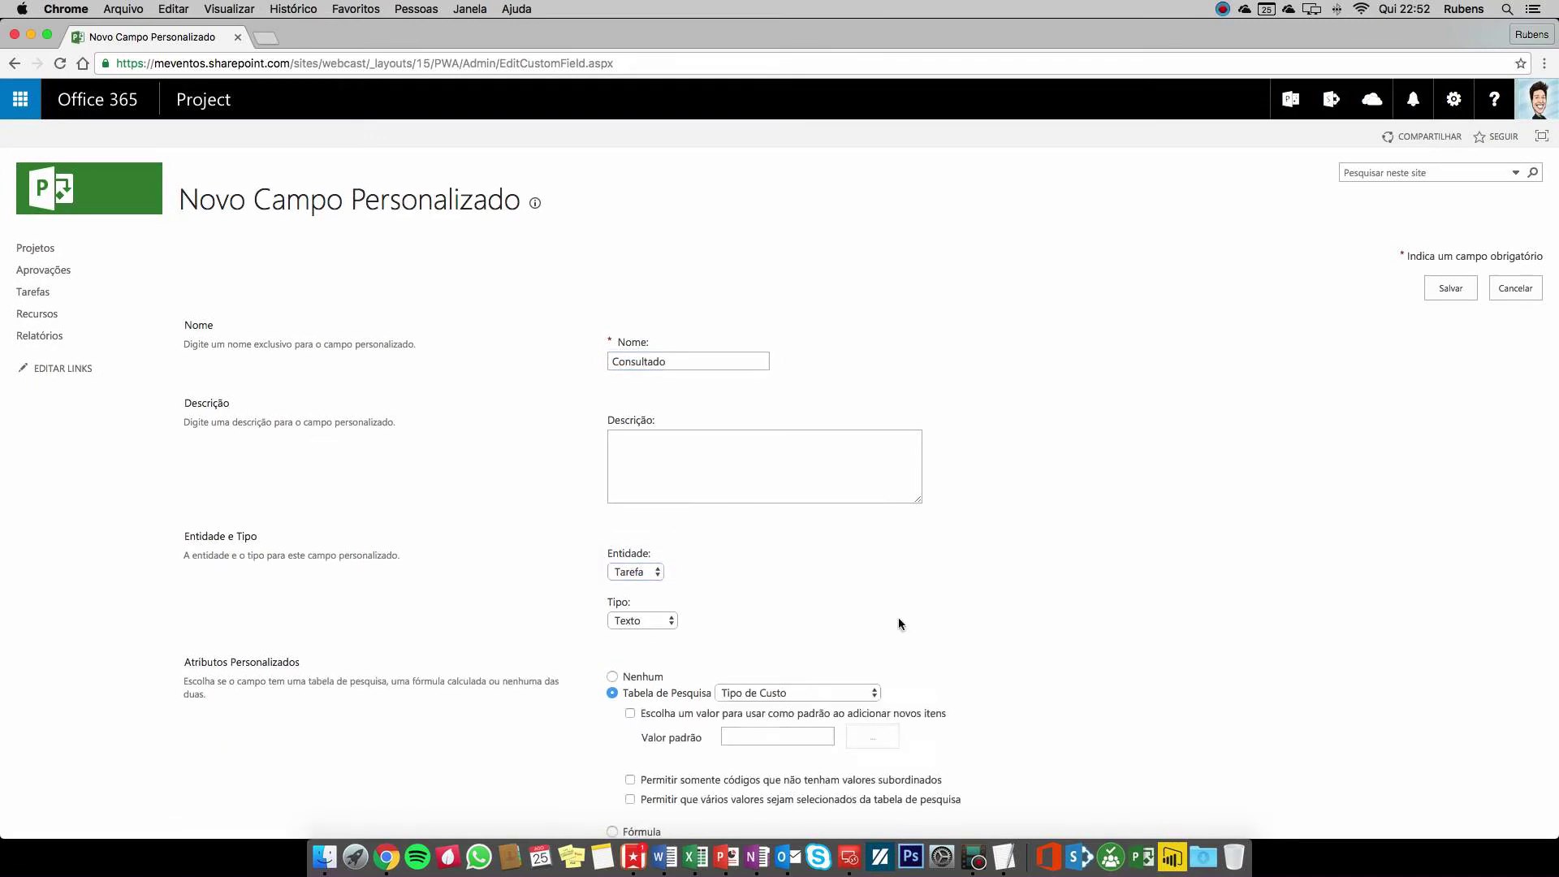
{"action": "left_click", "coordinate": [800, 693]}
{"action": "left_click", "coordinate": [800, 678]}
{"action": "left_click", "coordinate": [1434, 294]}
Create the Informado custom field for the entity Tarefa, type Texto, with the lookup table Tabela de Pesquisa Matriz RACI, and save it
{"action": "left_click", "coordinate": [236, 280]}
{"action": "type", "text": "Informado"}
{"action": "left_click", "coordinate": [636, 572]}
{"action": "left_click", "coordinate": [636, 602]}
{"action": "left_click", "coordinate": [651, 621]}
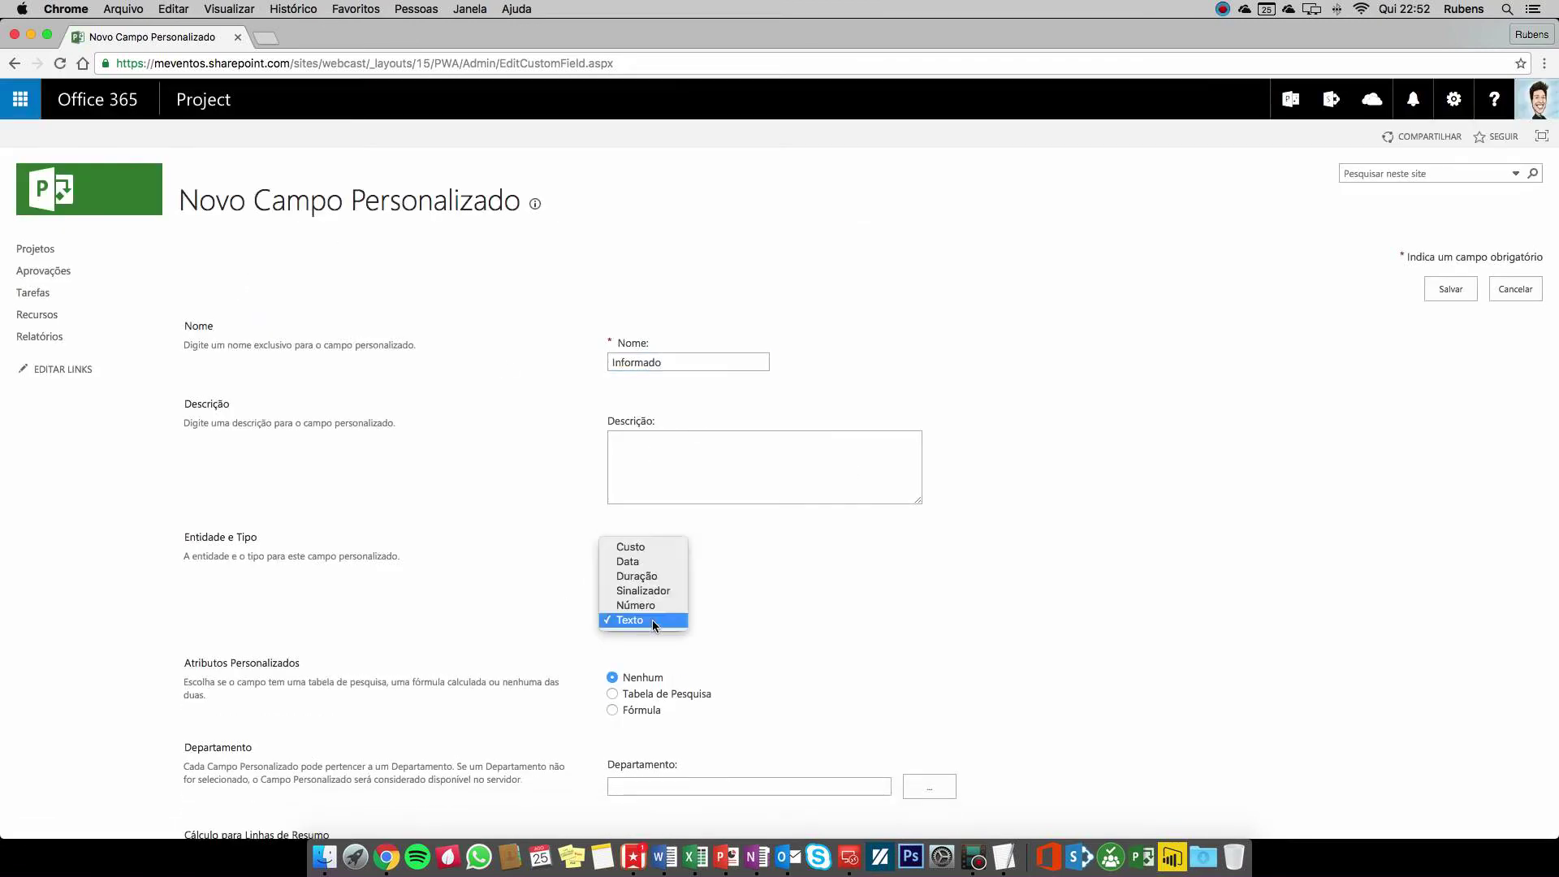
{"action": "left_click", "coordinate": [613, 693]}
{"action": "left_click", "coordinate": [800, 693]}
{"action": "left_click", "coordinate": [800, 678]}
{"action": "left_click", "coordinate": [1445, 291]}
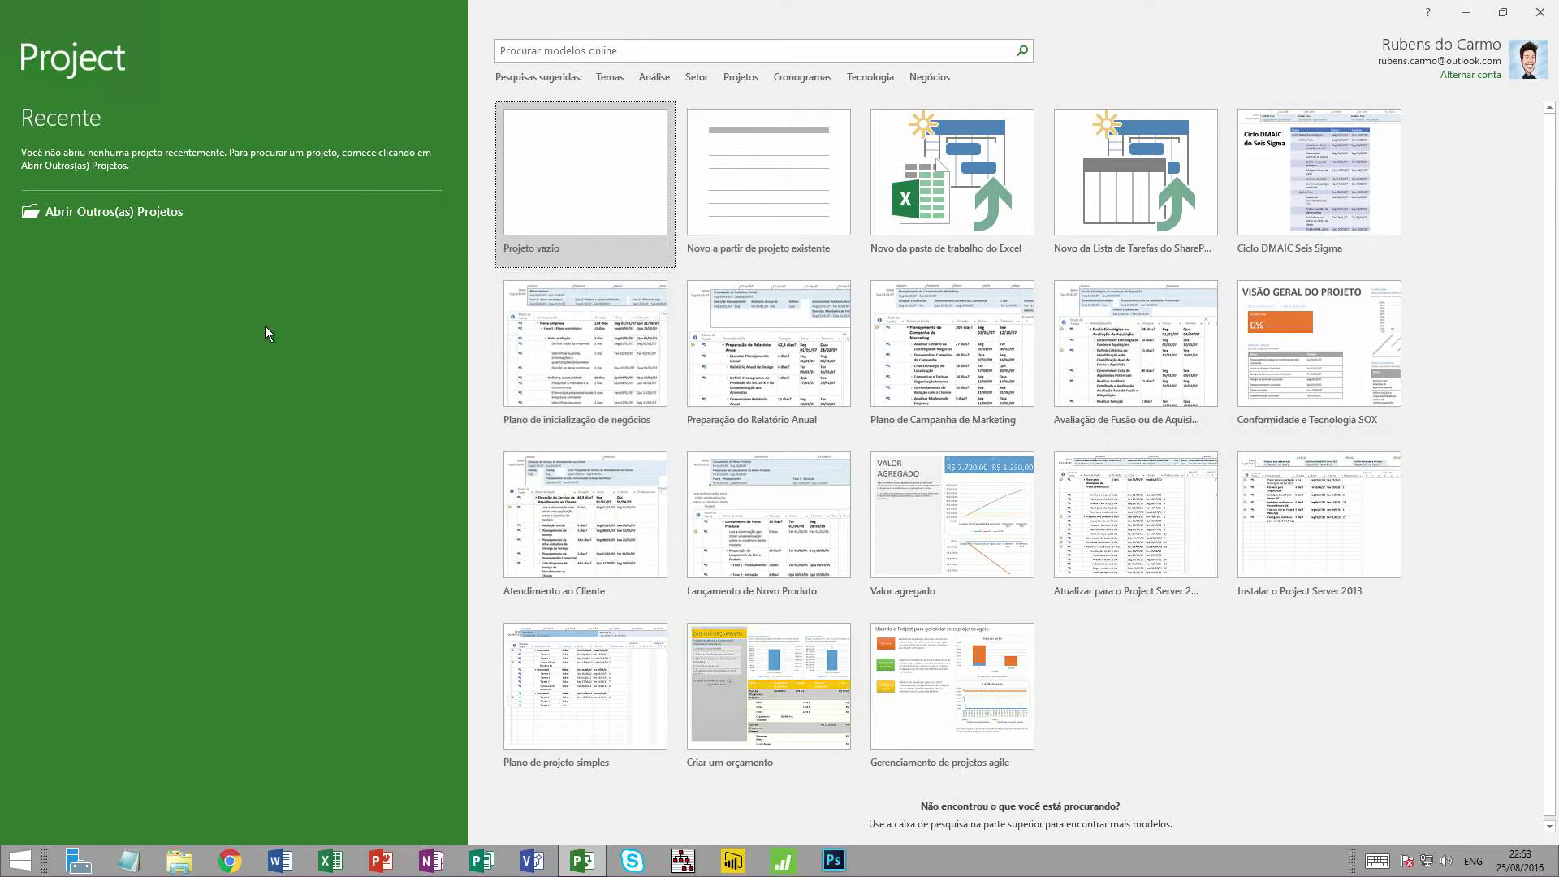
In Project Professional, open the Project Web App account management and select the existing Project Online account
{"action": "left_click", "coordinate": [108, 215]}
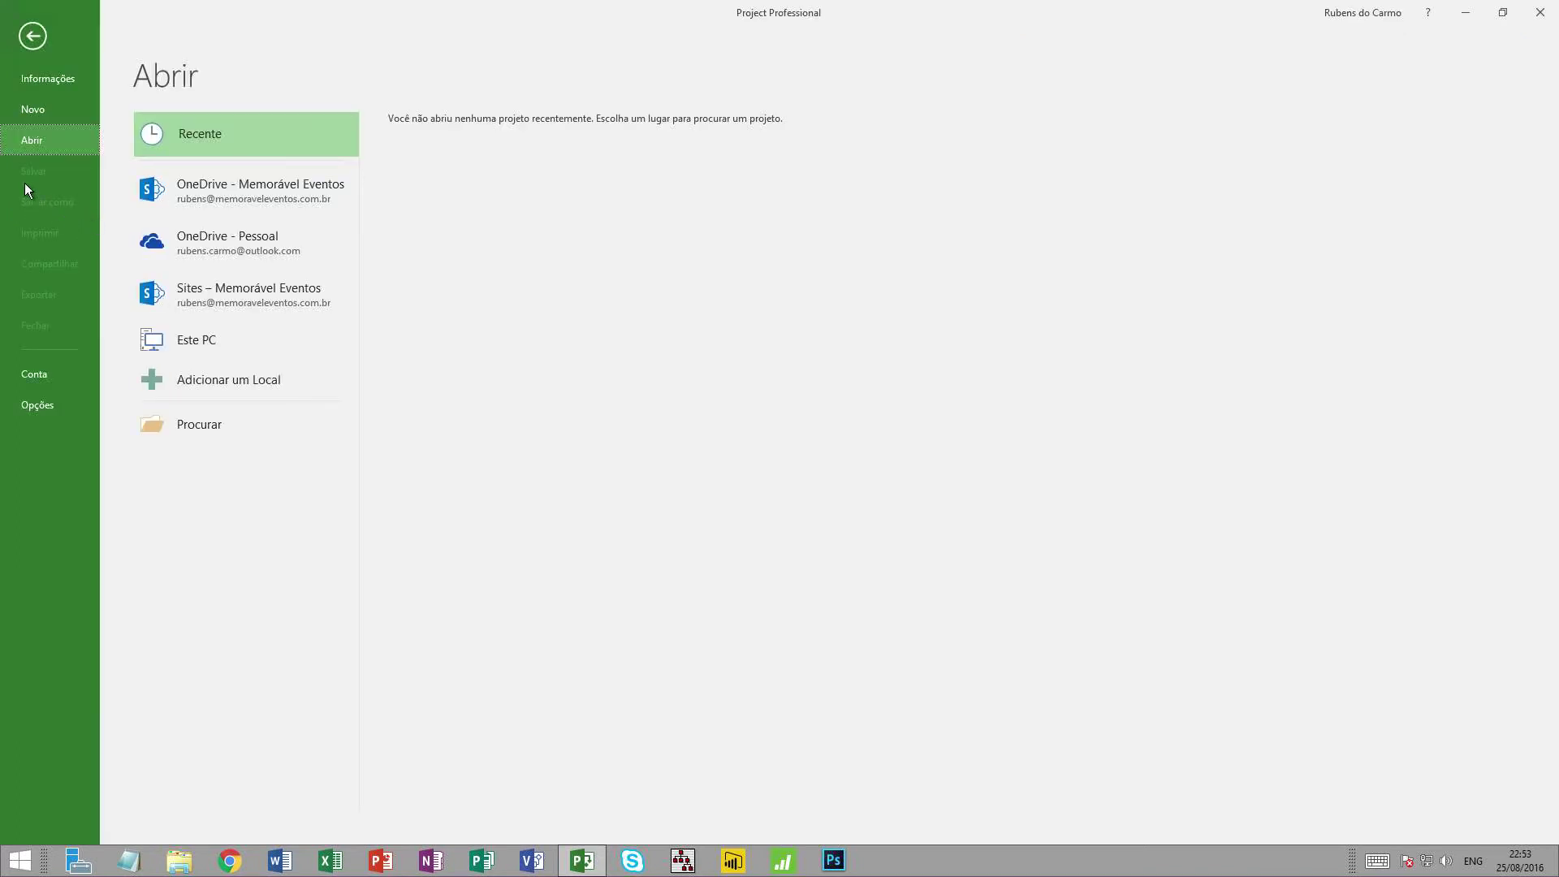
{"action": "left_click", "coordinate": [45, 81]}
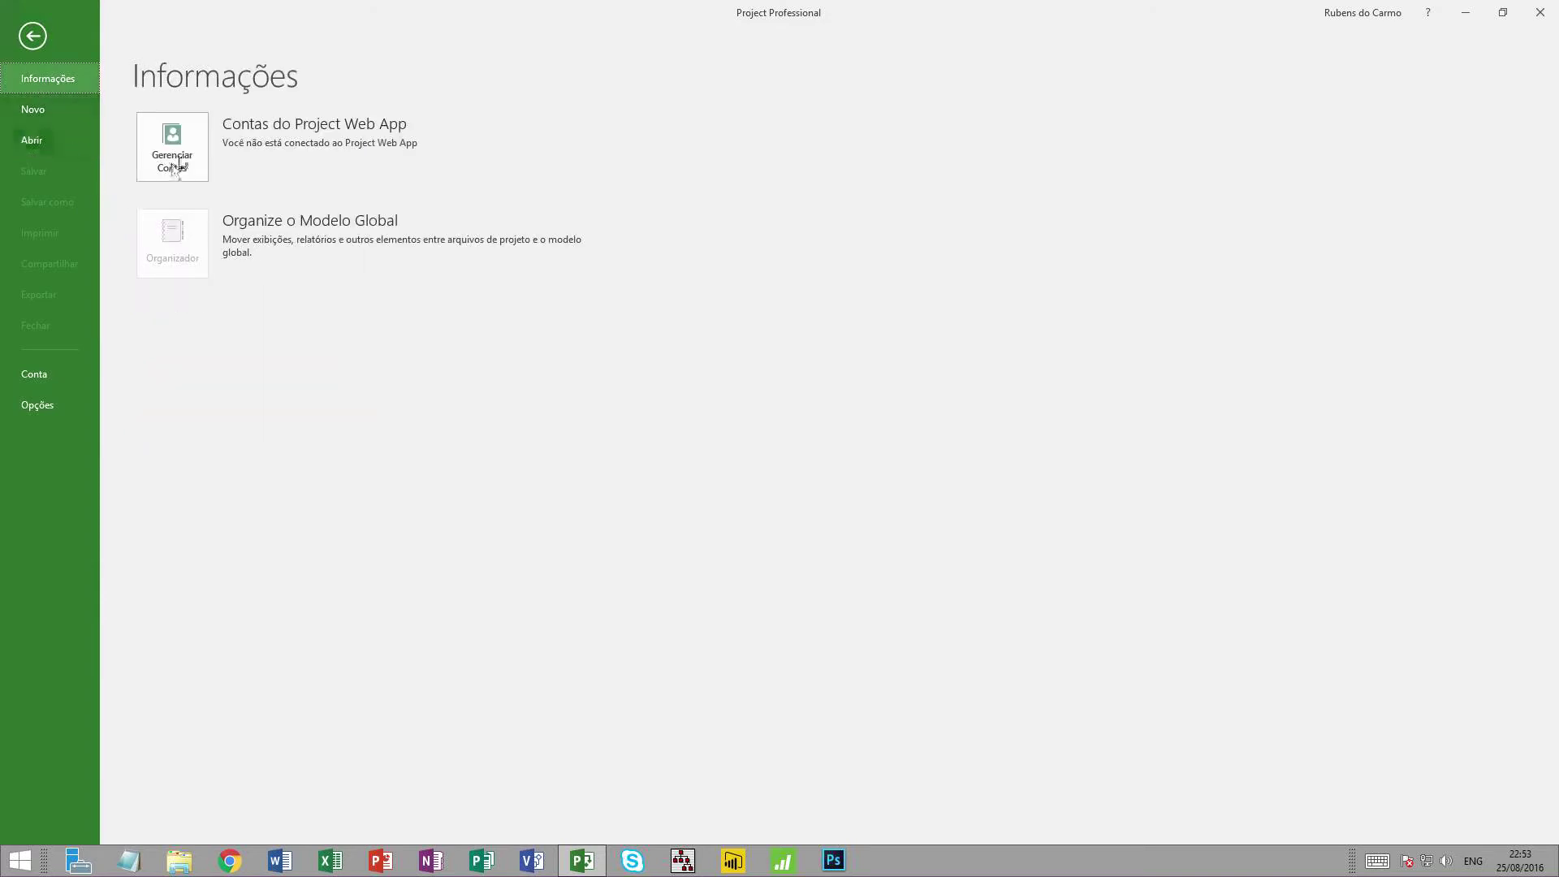
{"action": "left_click", "coordinate": [173, 153]}
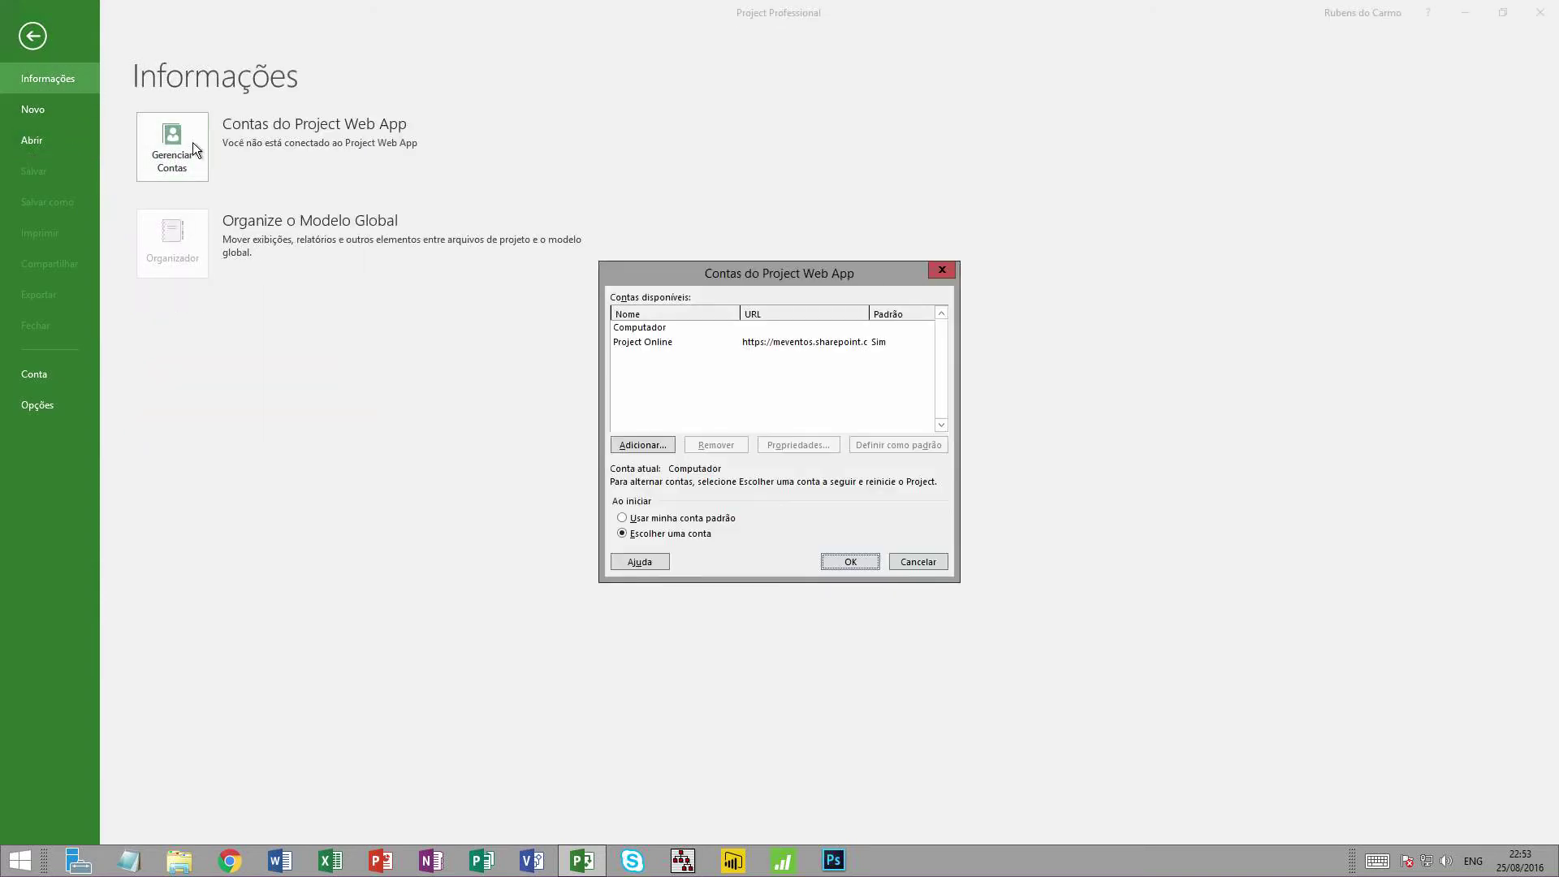
{"action": "left_click", "coordinate": [647, 341]}
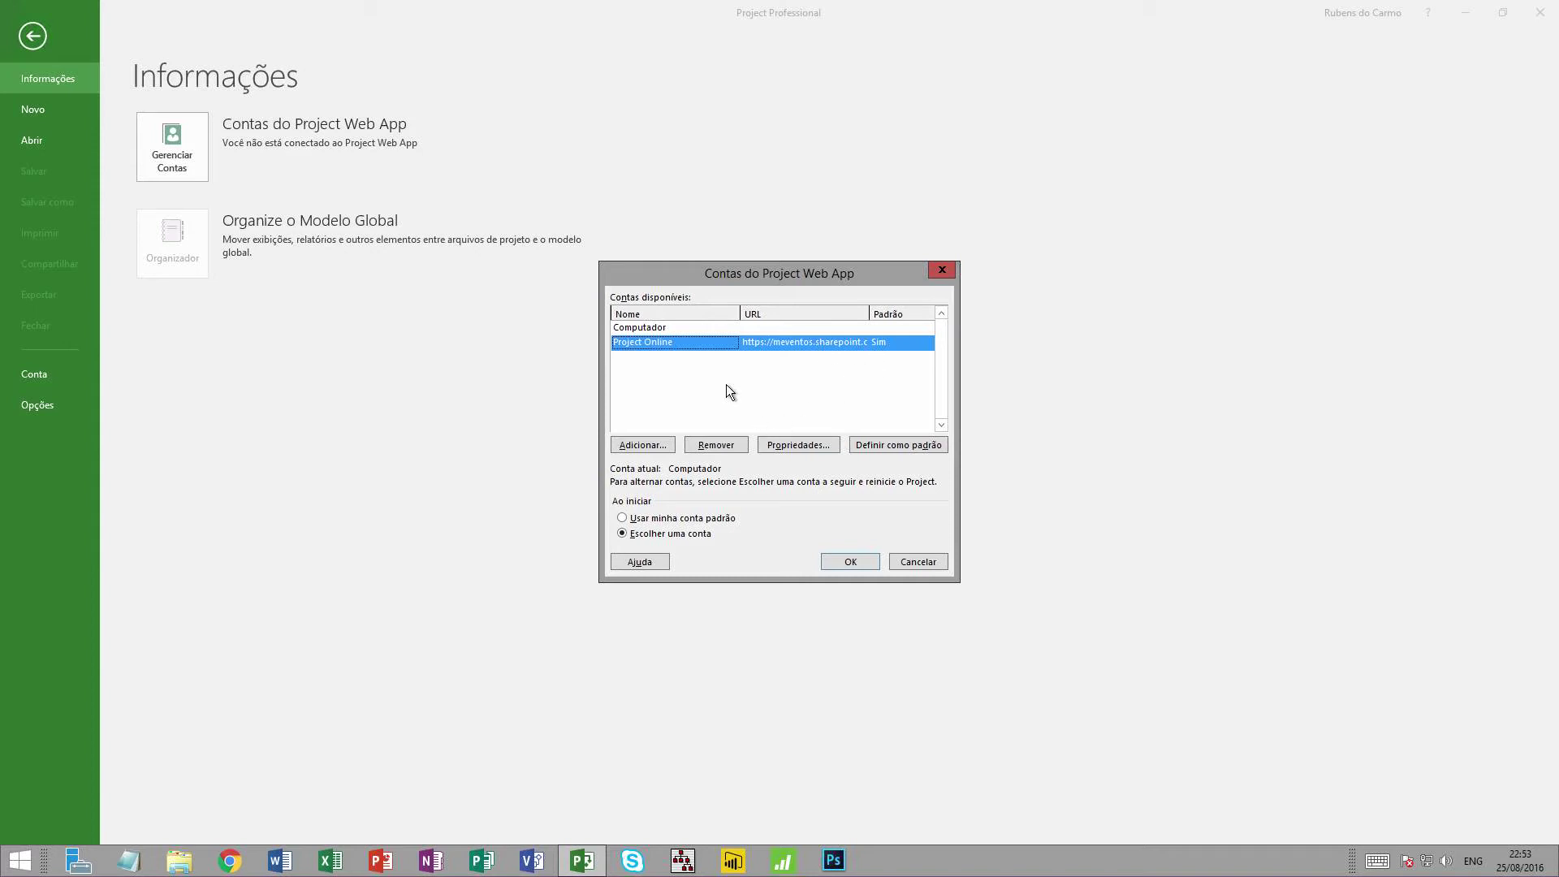
{"action": "left_click", "coordinate": [631, 447]}
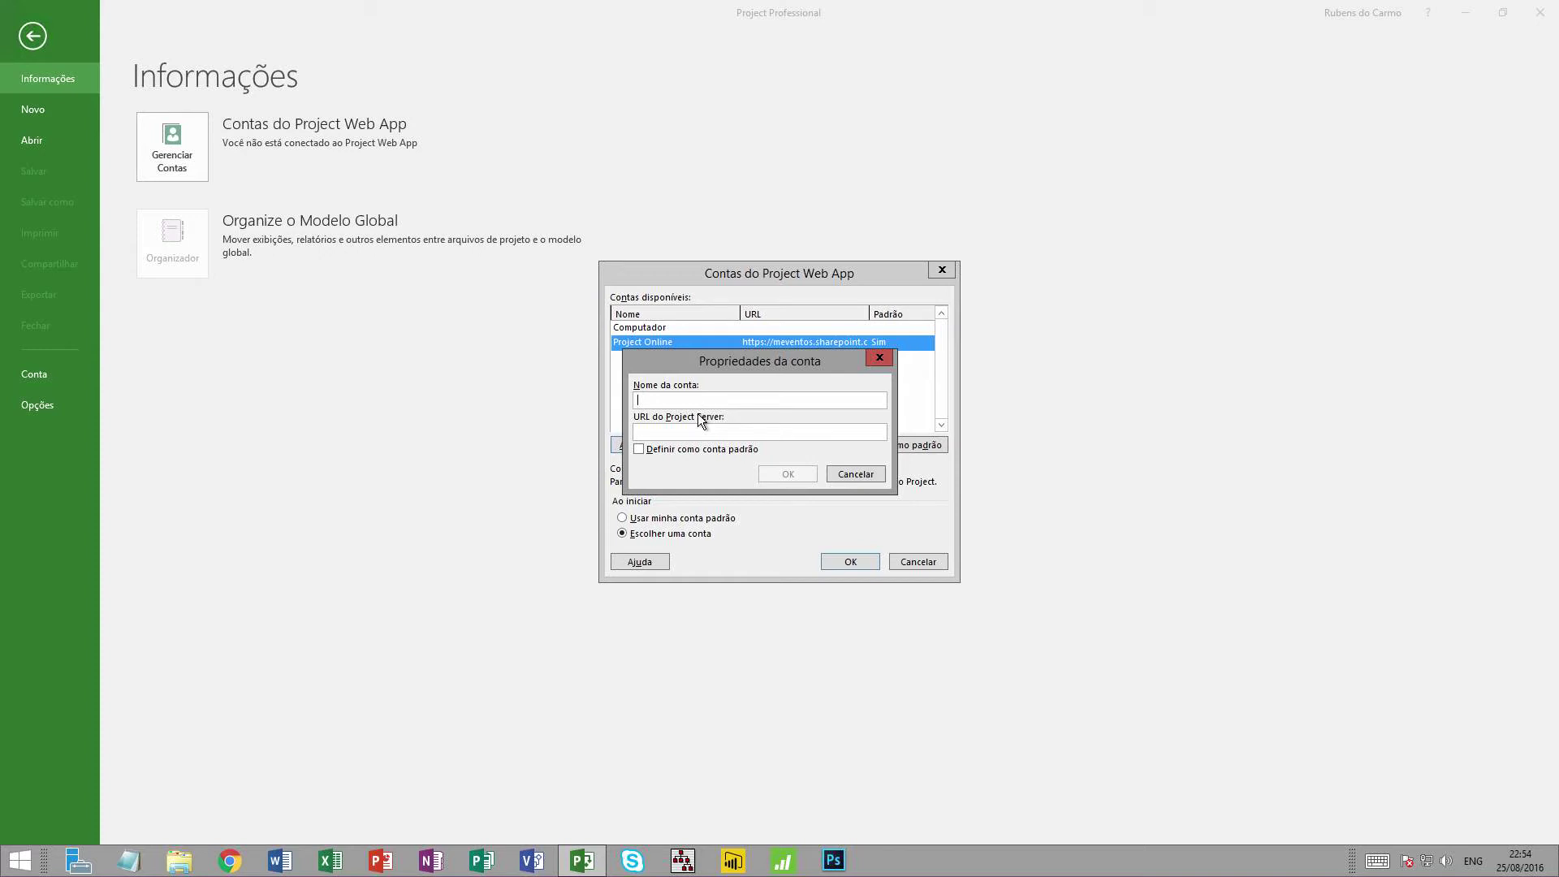
{"action": "type", "text": "Project Webcast"}
{"action": "left_click_drag", "start_coordinate": [665, 399], "coordinate": [634, 394]}
{"action": "key", "text": "Right"}
{"action": "type", "text": "Online"}
{"action": "type", "text": "htt"}
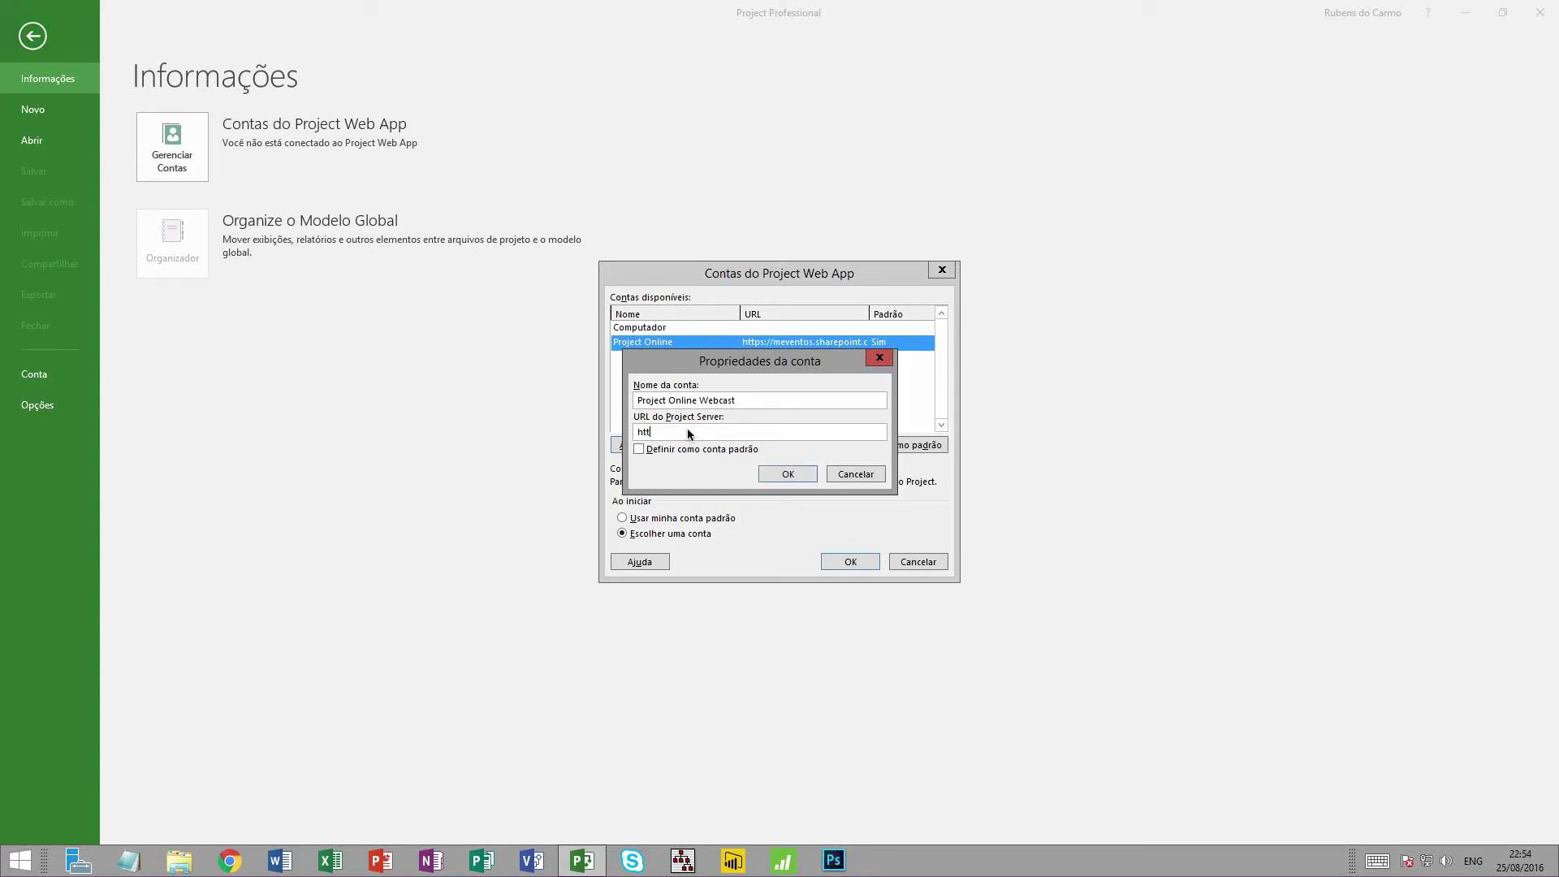
{"action": "type", "text": "p:"}
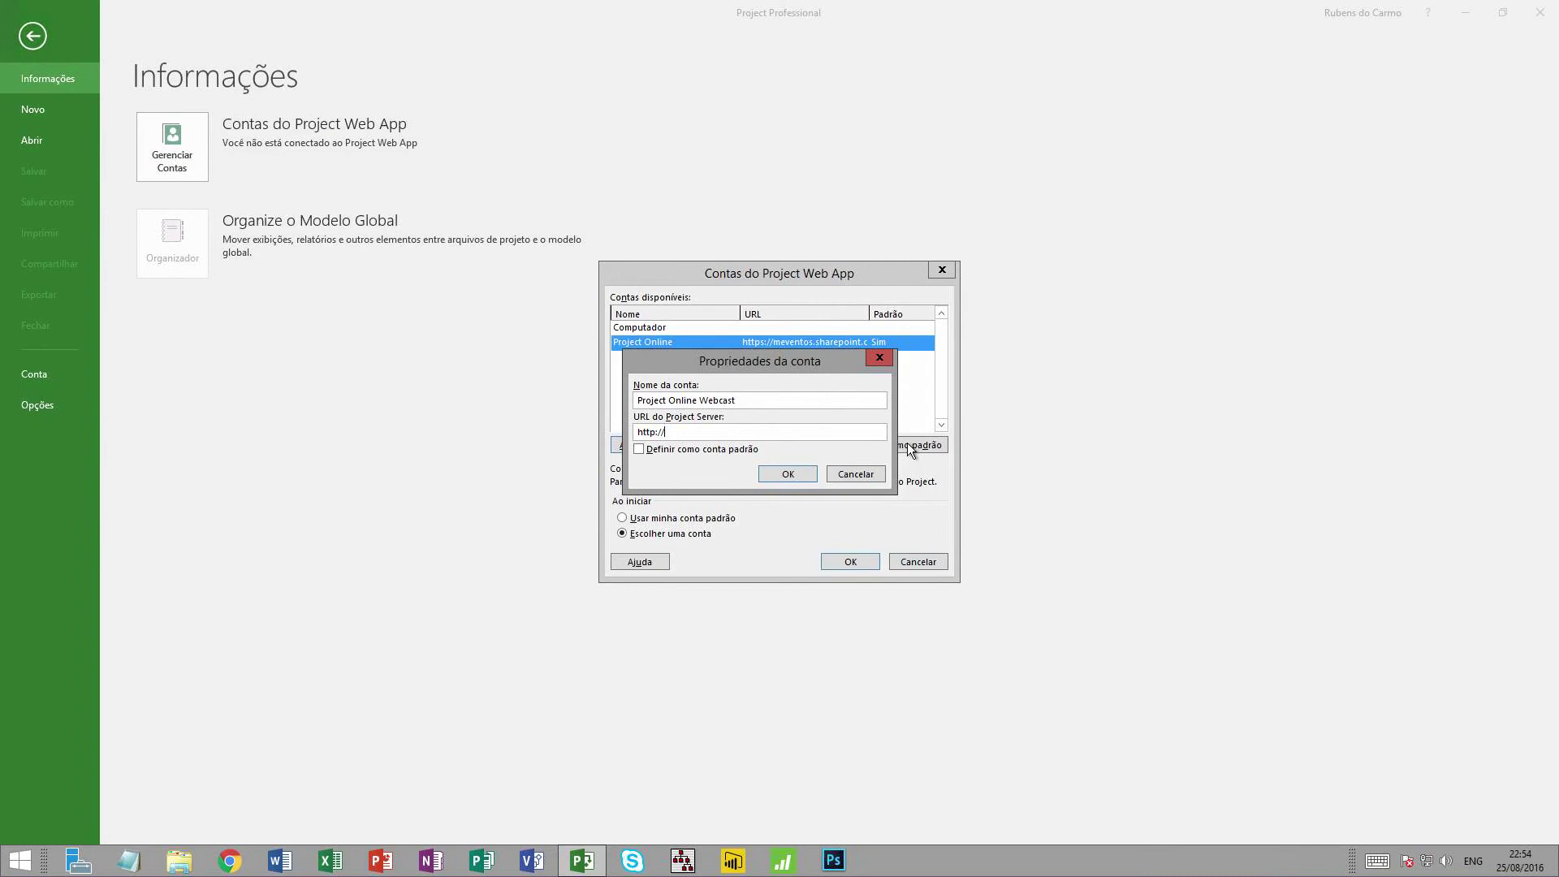
{"action": "type", "text": "meventos.sharepoint.com/sites/webcast"}
Decline the insecure URL, change its protocol to https, and save the Project Online Webcast account
{"action": "left_click", "coordinate": [790, 475]}
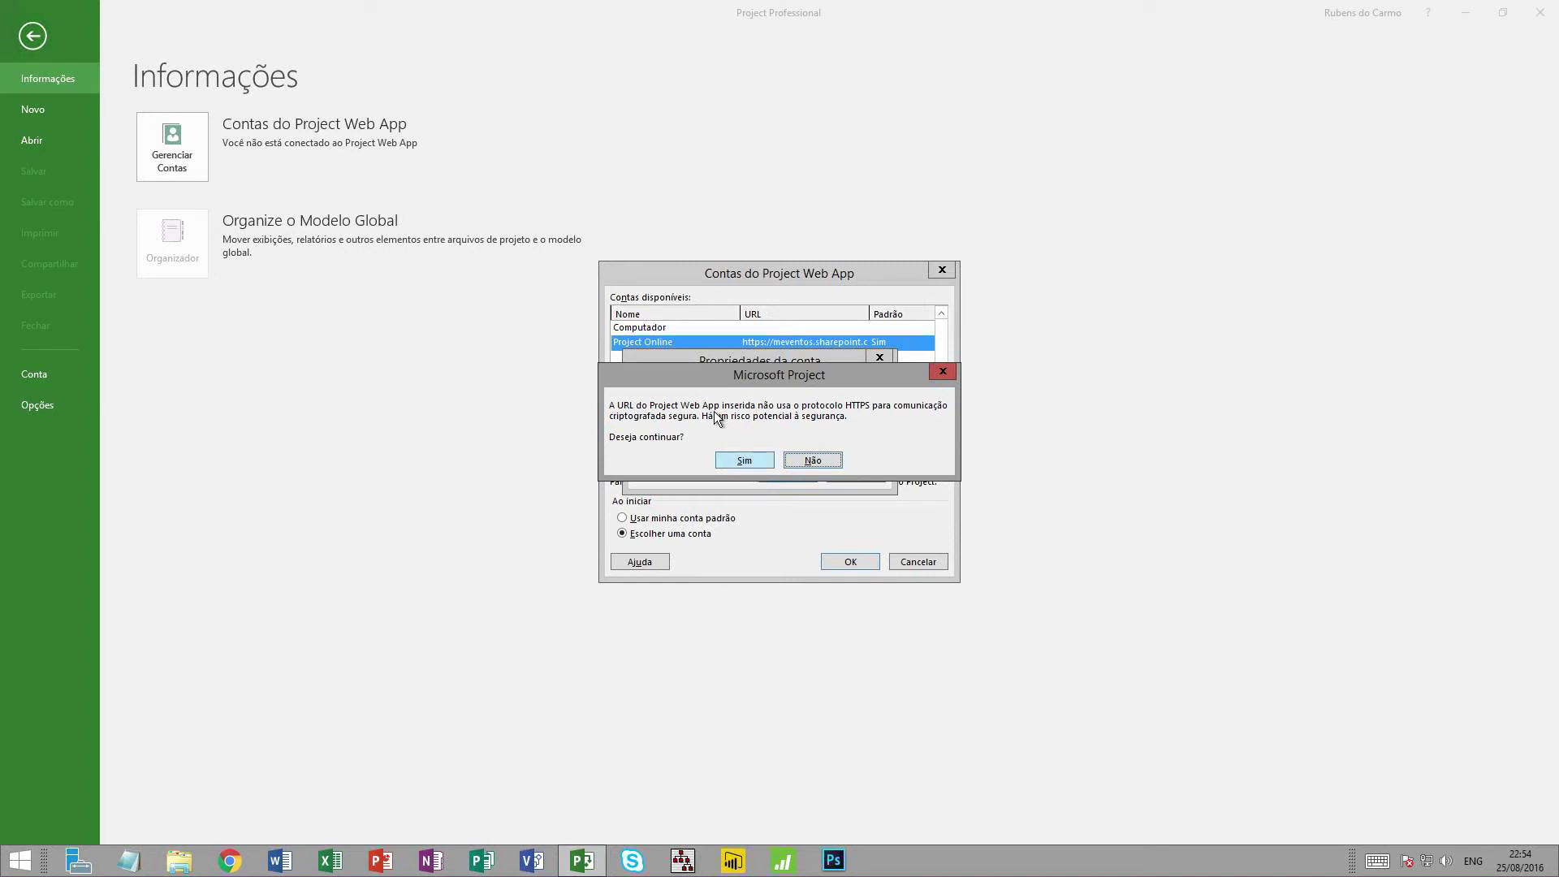
{"action": "left_click", "coordinate": [797, 456]}
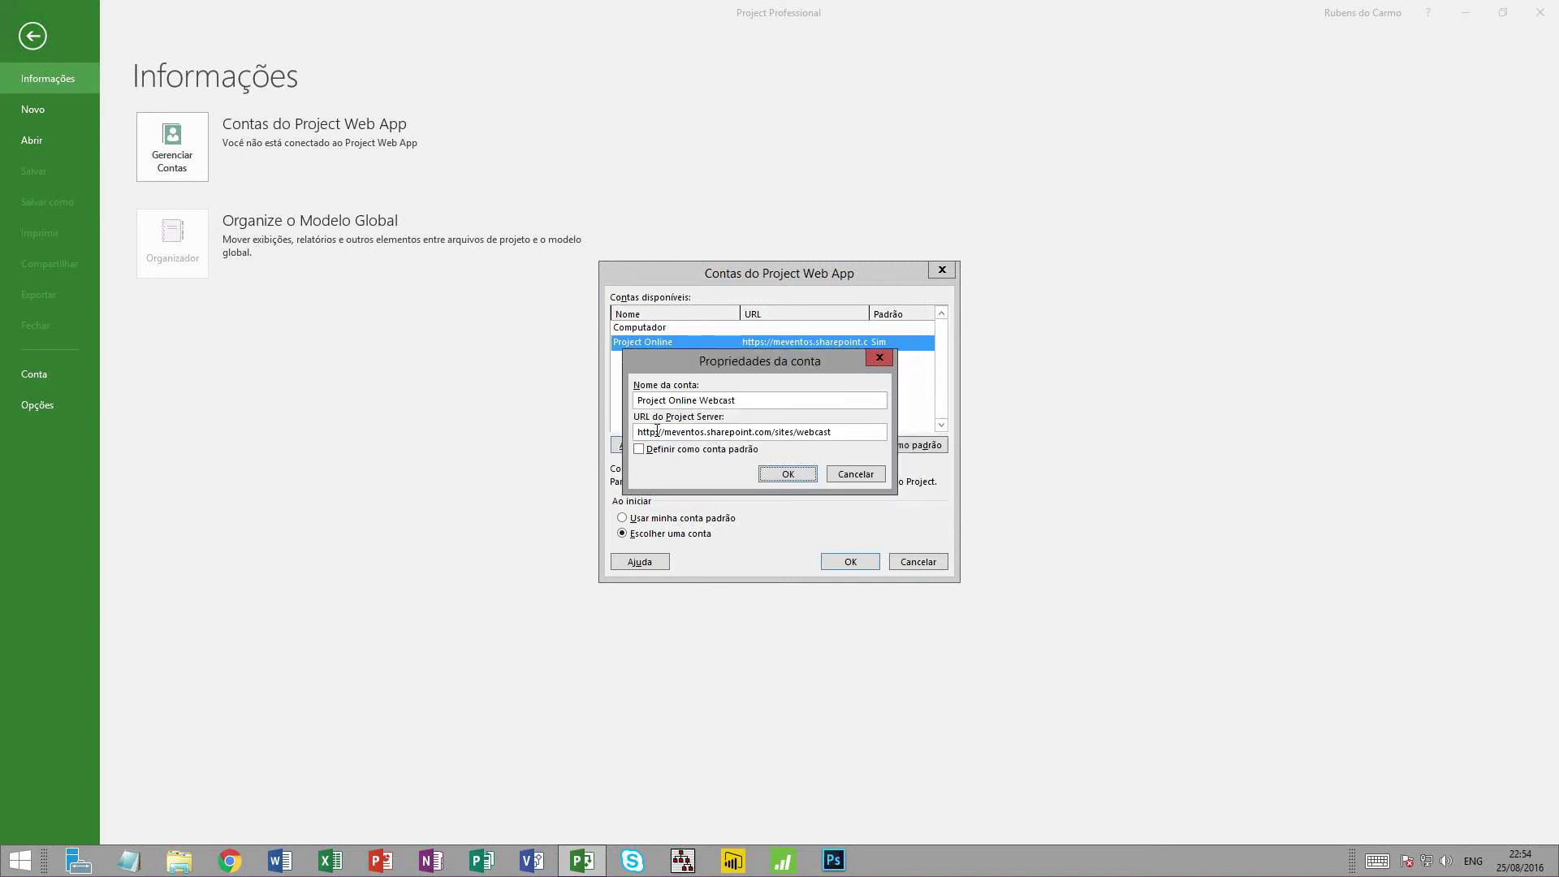
{"action": "left_click", "coordinate": [656, 431]}
{"action": "type", "text": "s"}
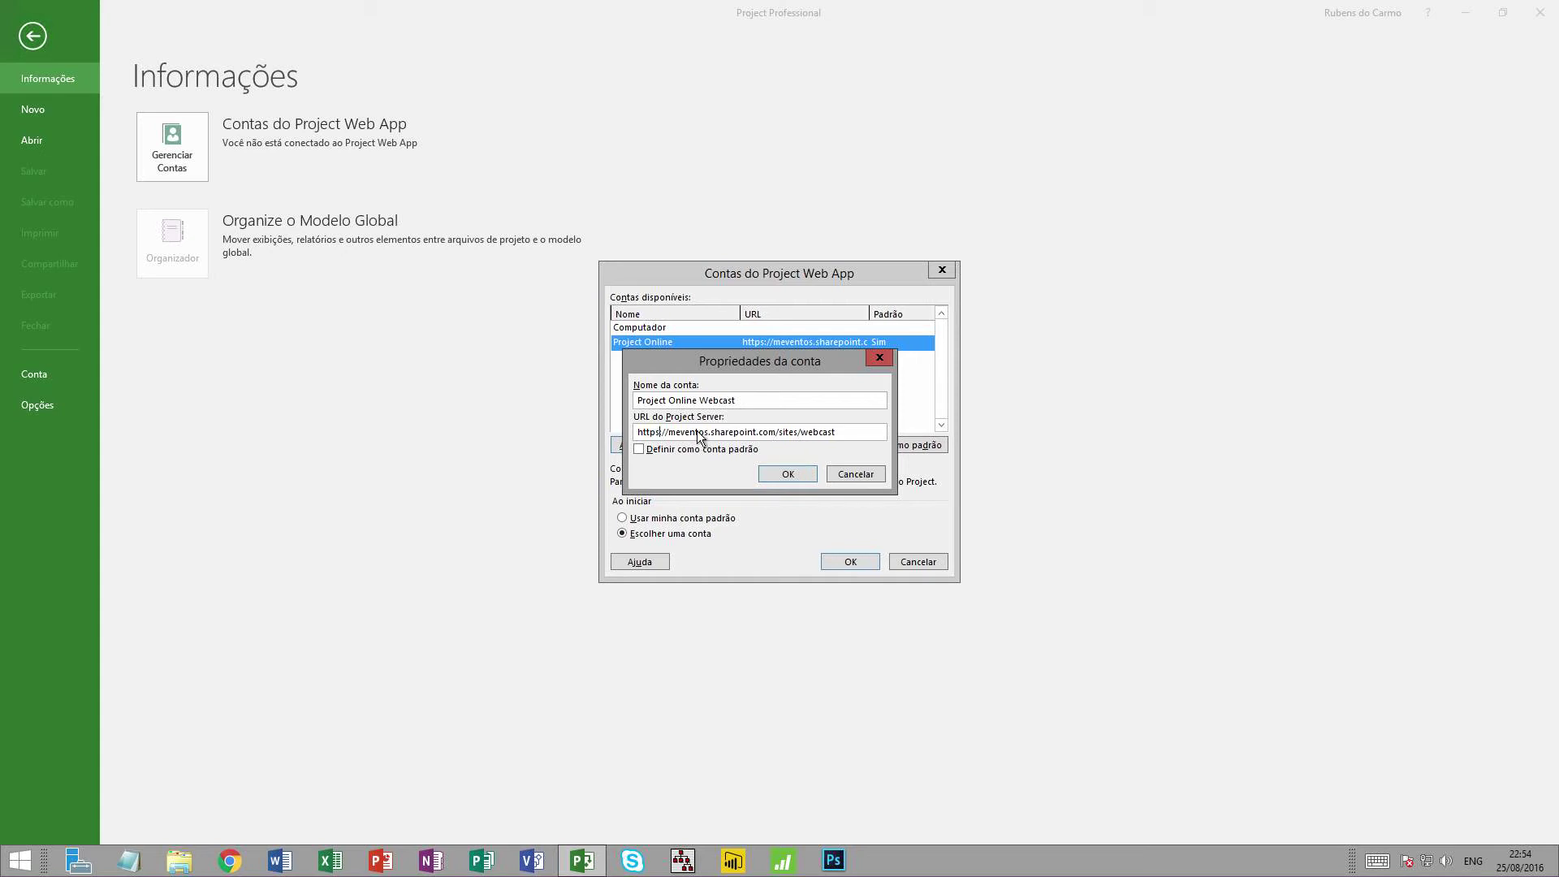
{"action": "left_click", "coordinate": [790, 472]}
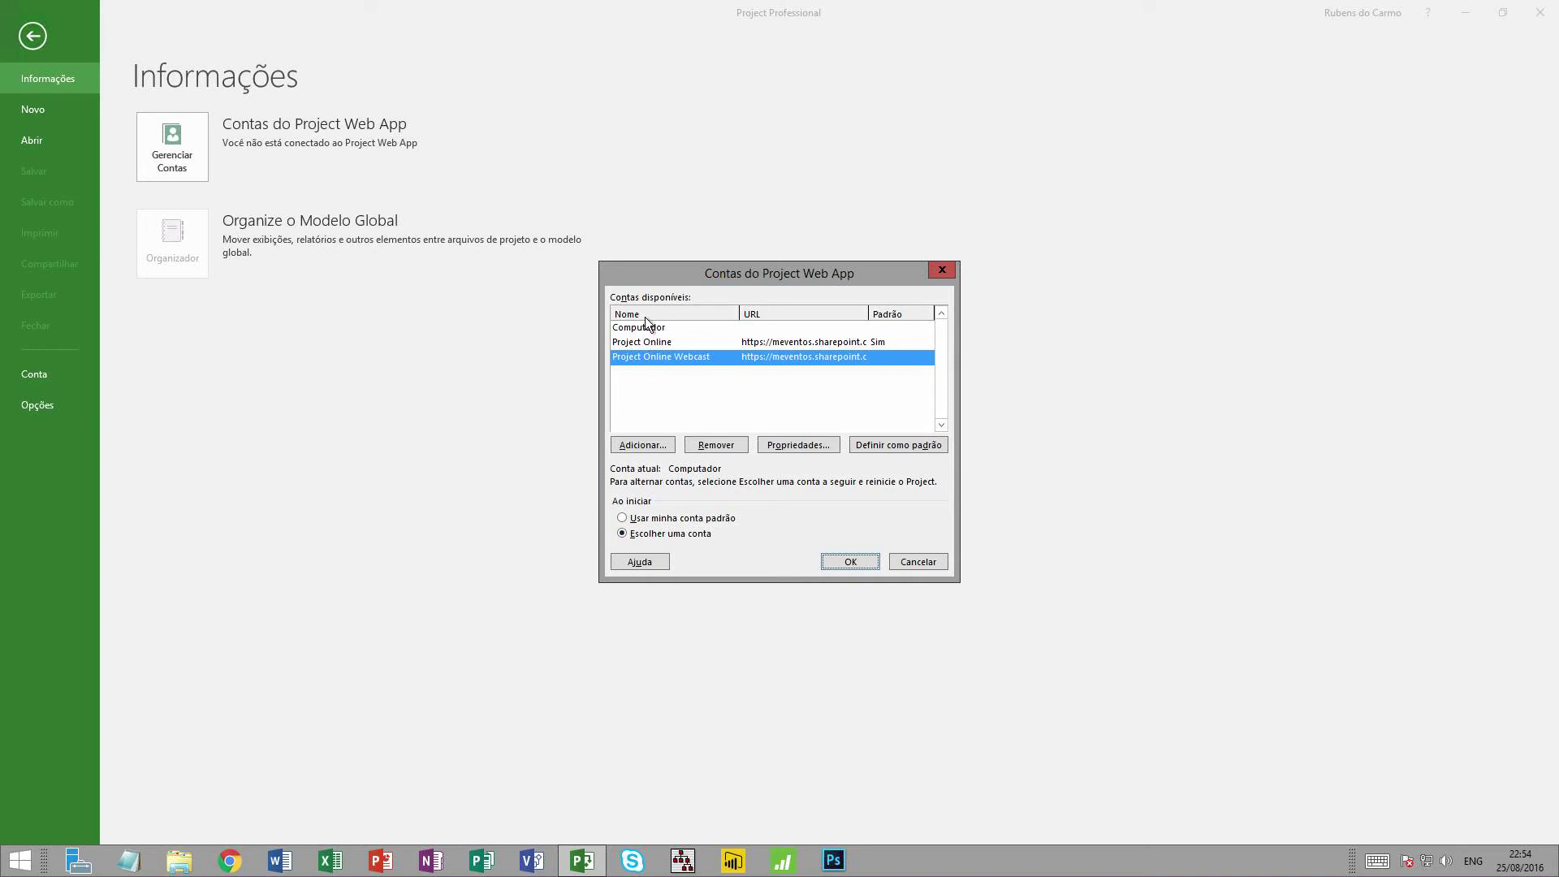
{"action": "left_click", "coordinate": [844, 562]}
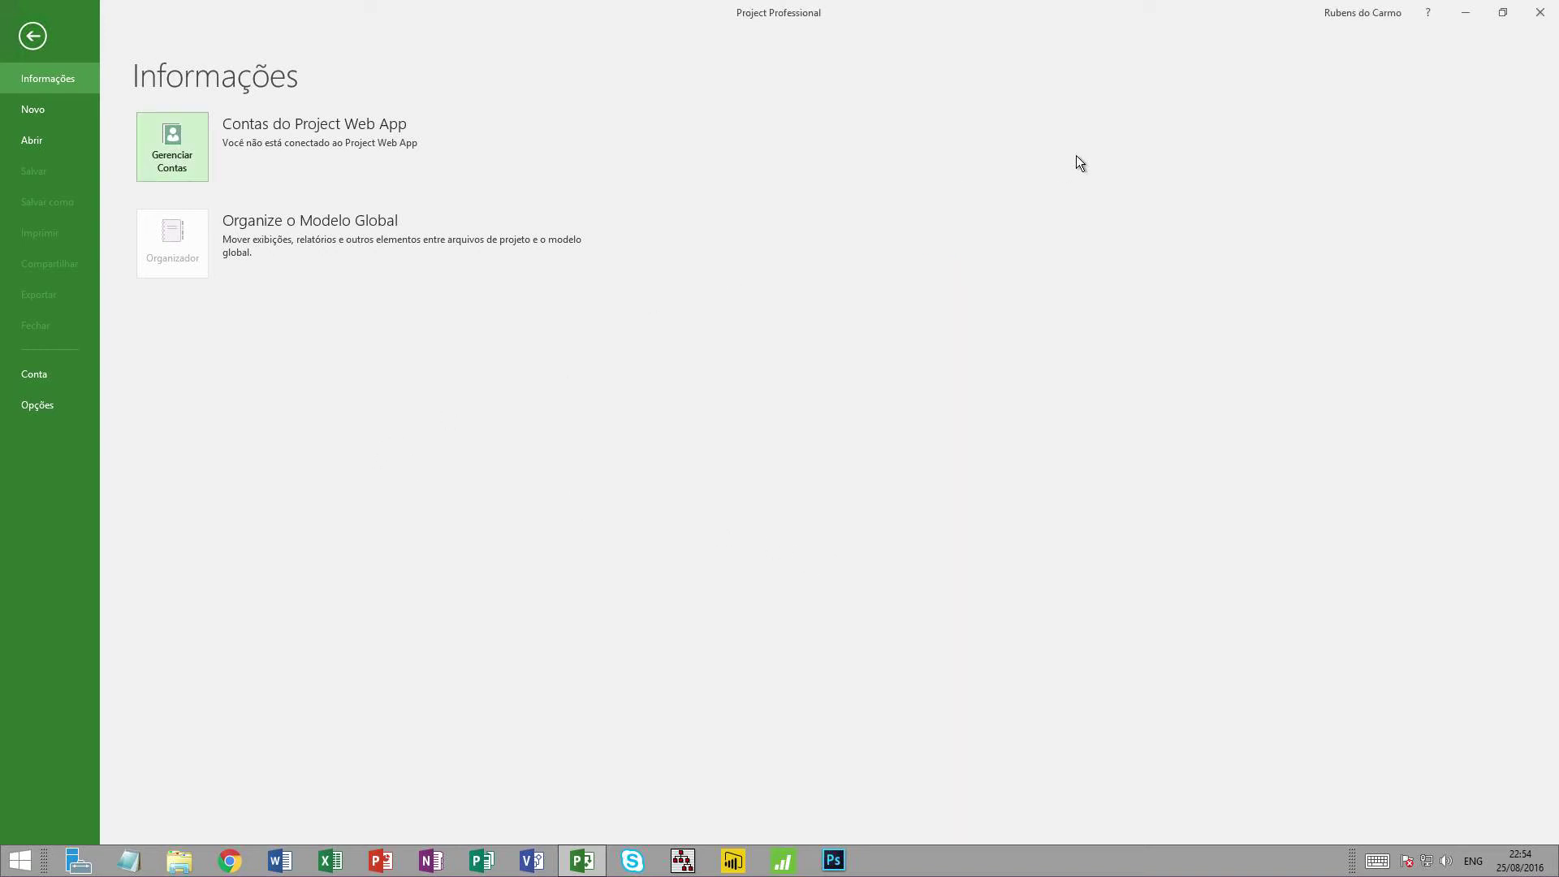
Restart Project Professional and log on with the Project Online Webcast profile
{"action": "left_click", "coordinate": [1539, 12]}
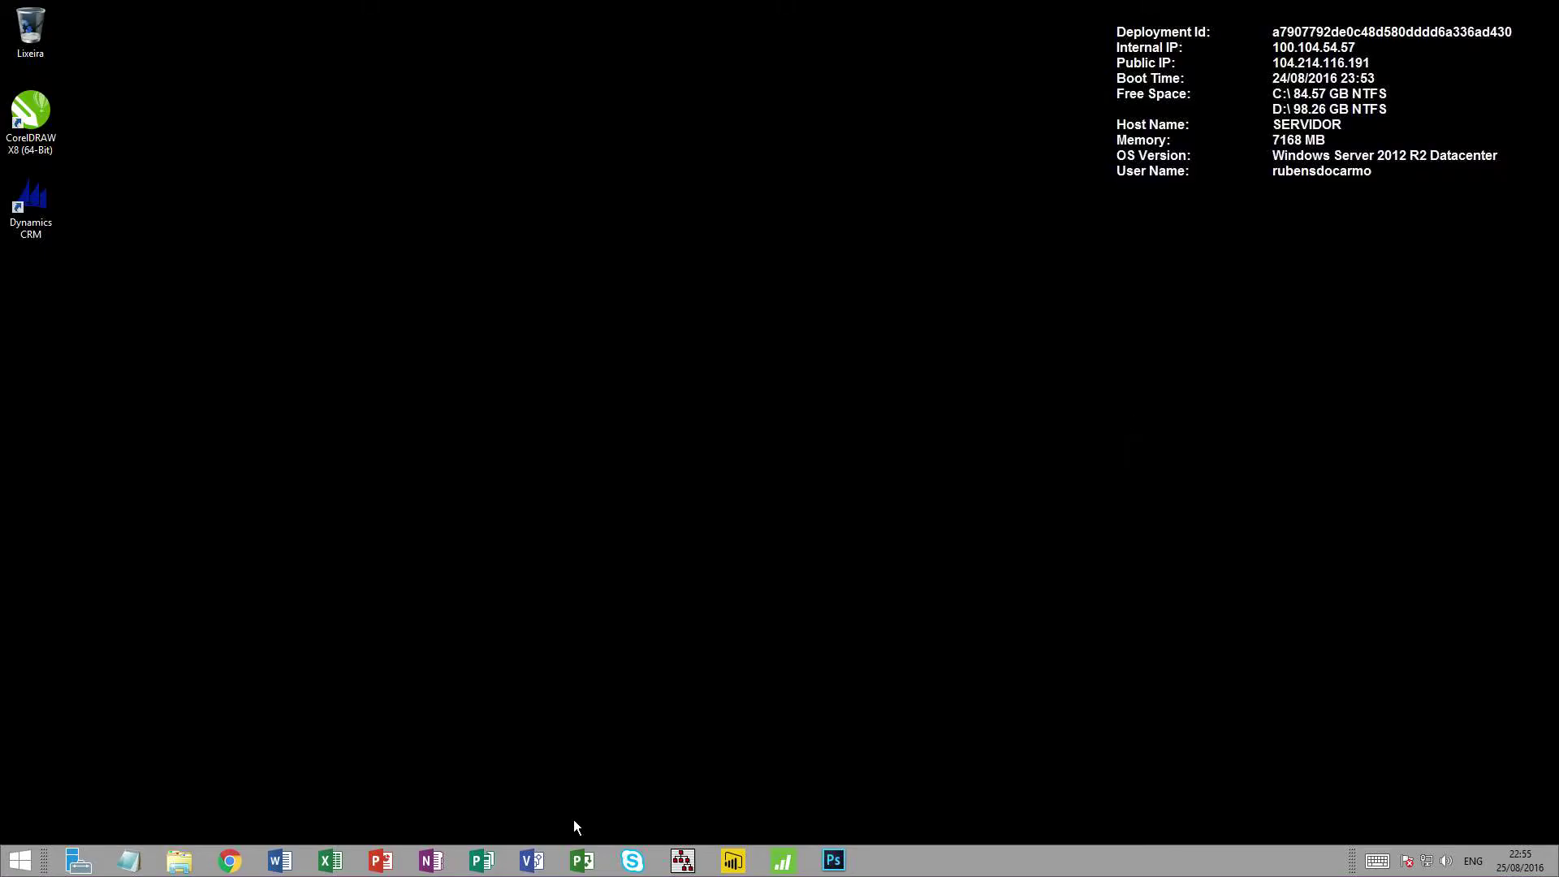
{"action": "left_click", "coordinate": [581, 850]}
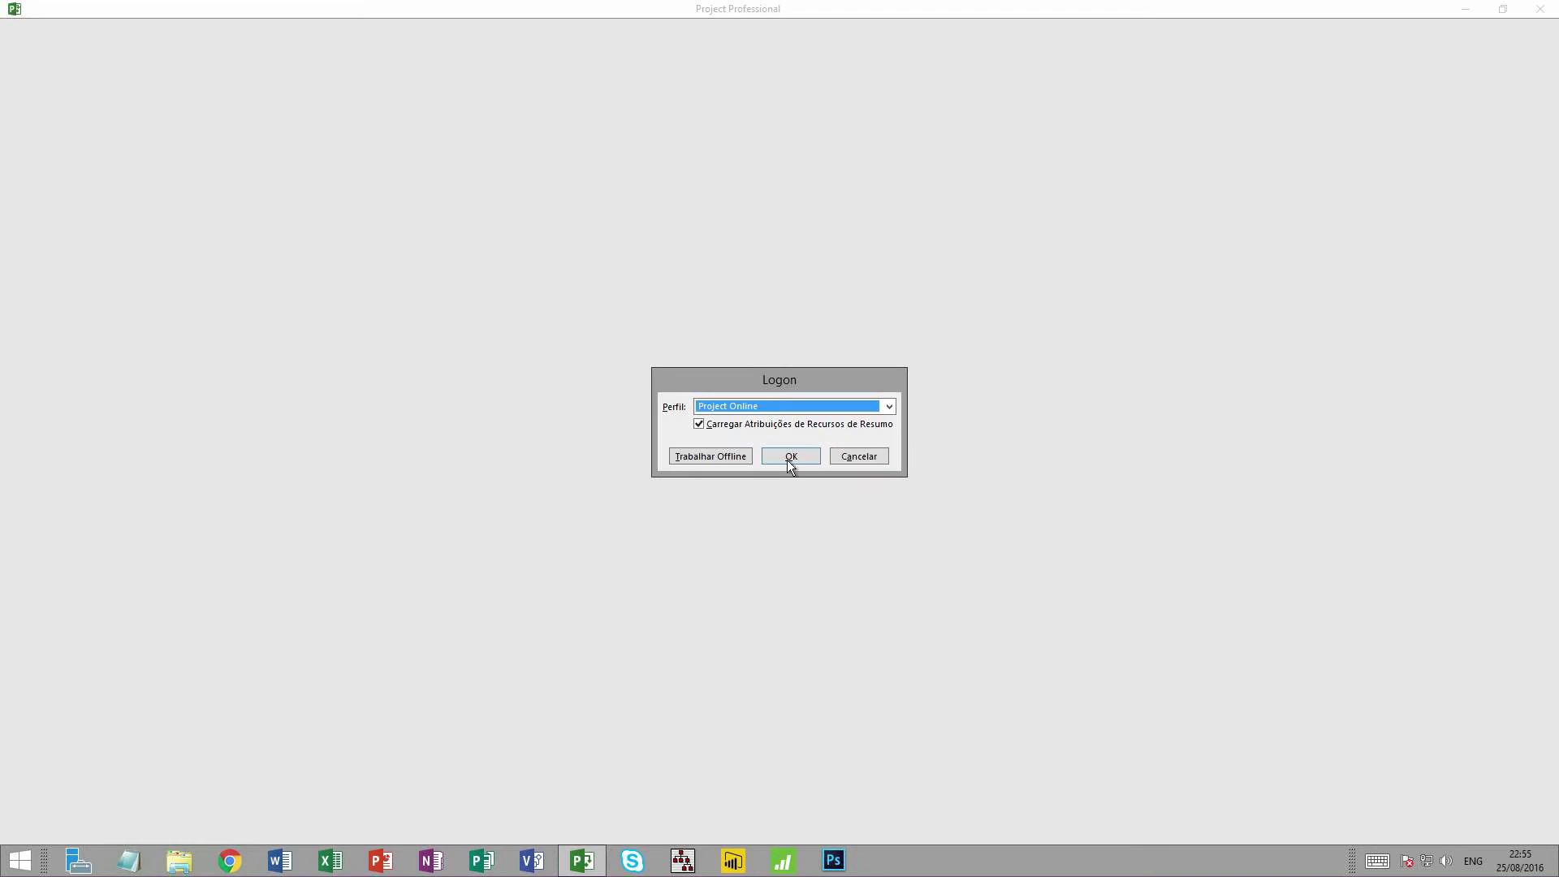
{"action": "left_click", "coordinate": [889, 406]}
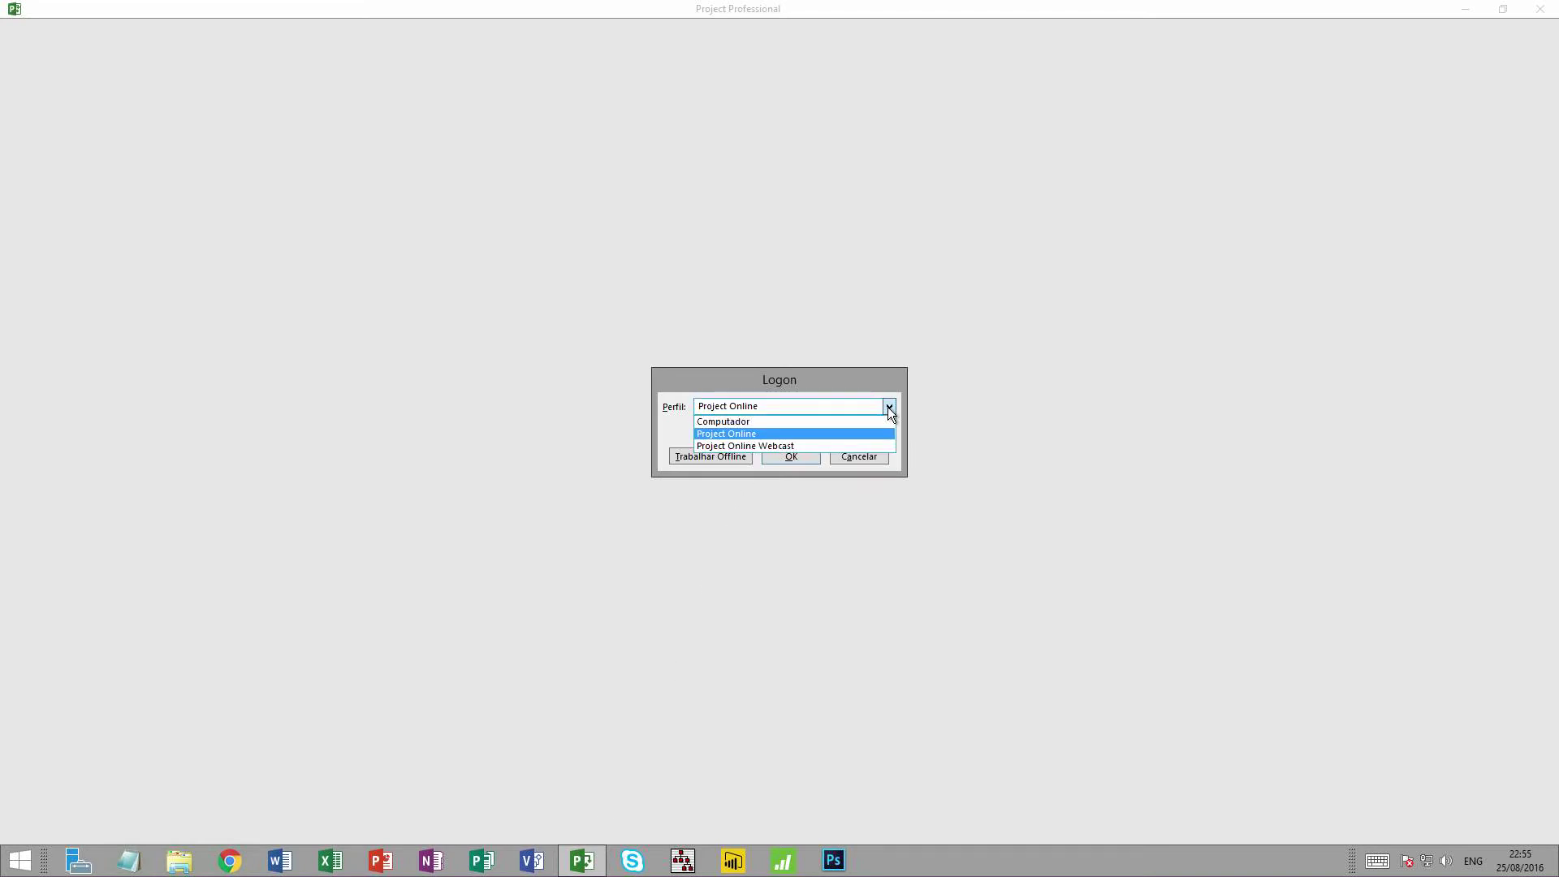
{"action": "left_click", "coordinate": [758, 447]}
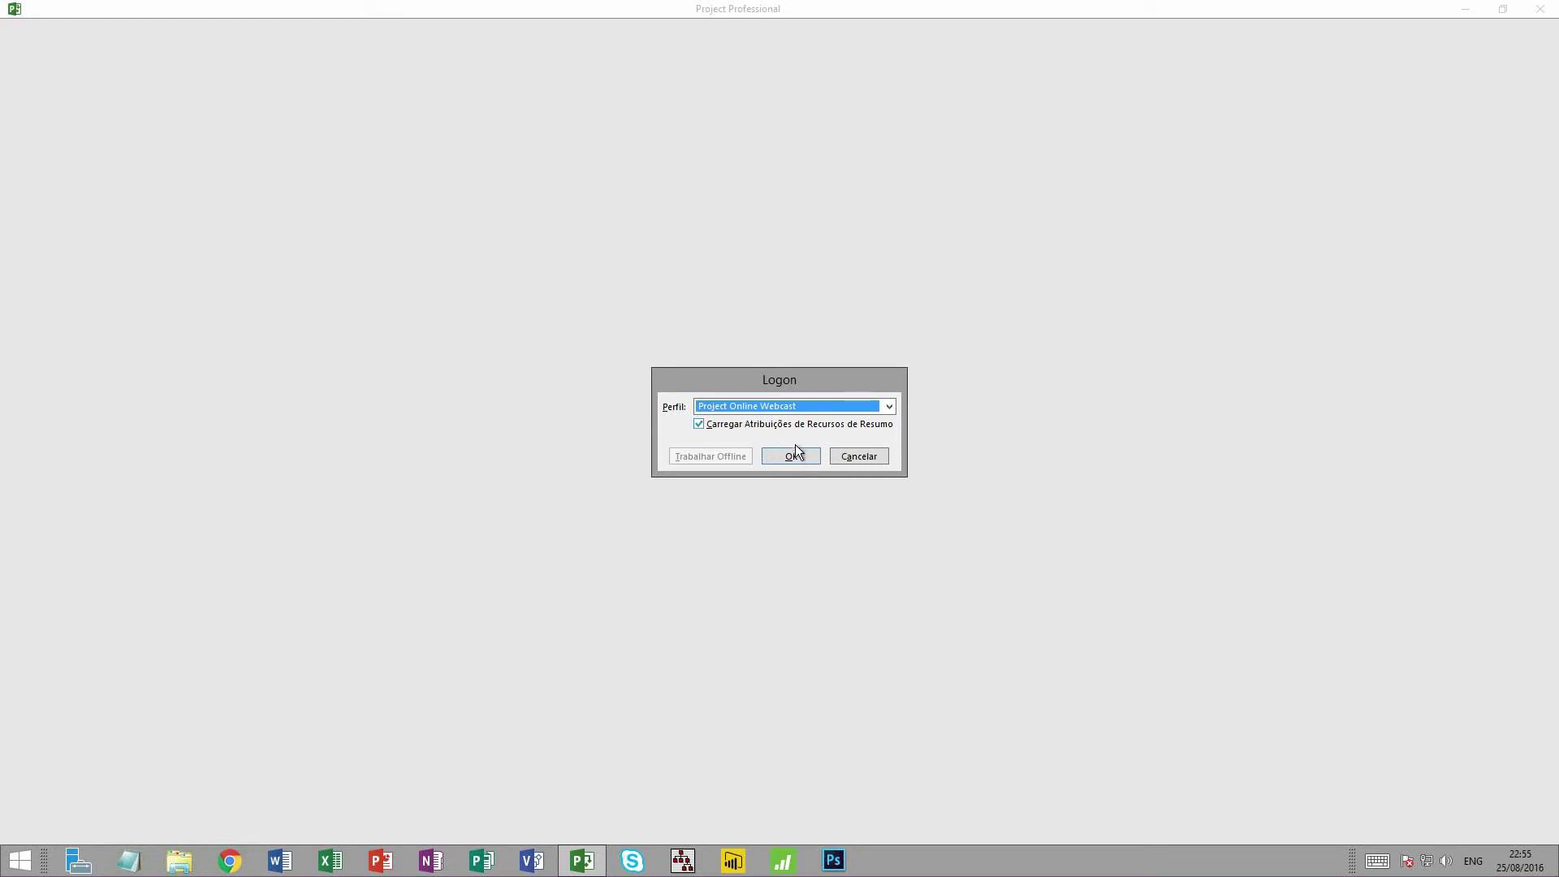
{"action": "left_click", "coordinate": [791, 456]}
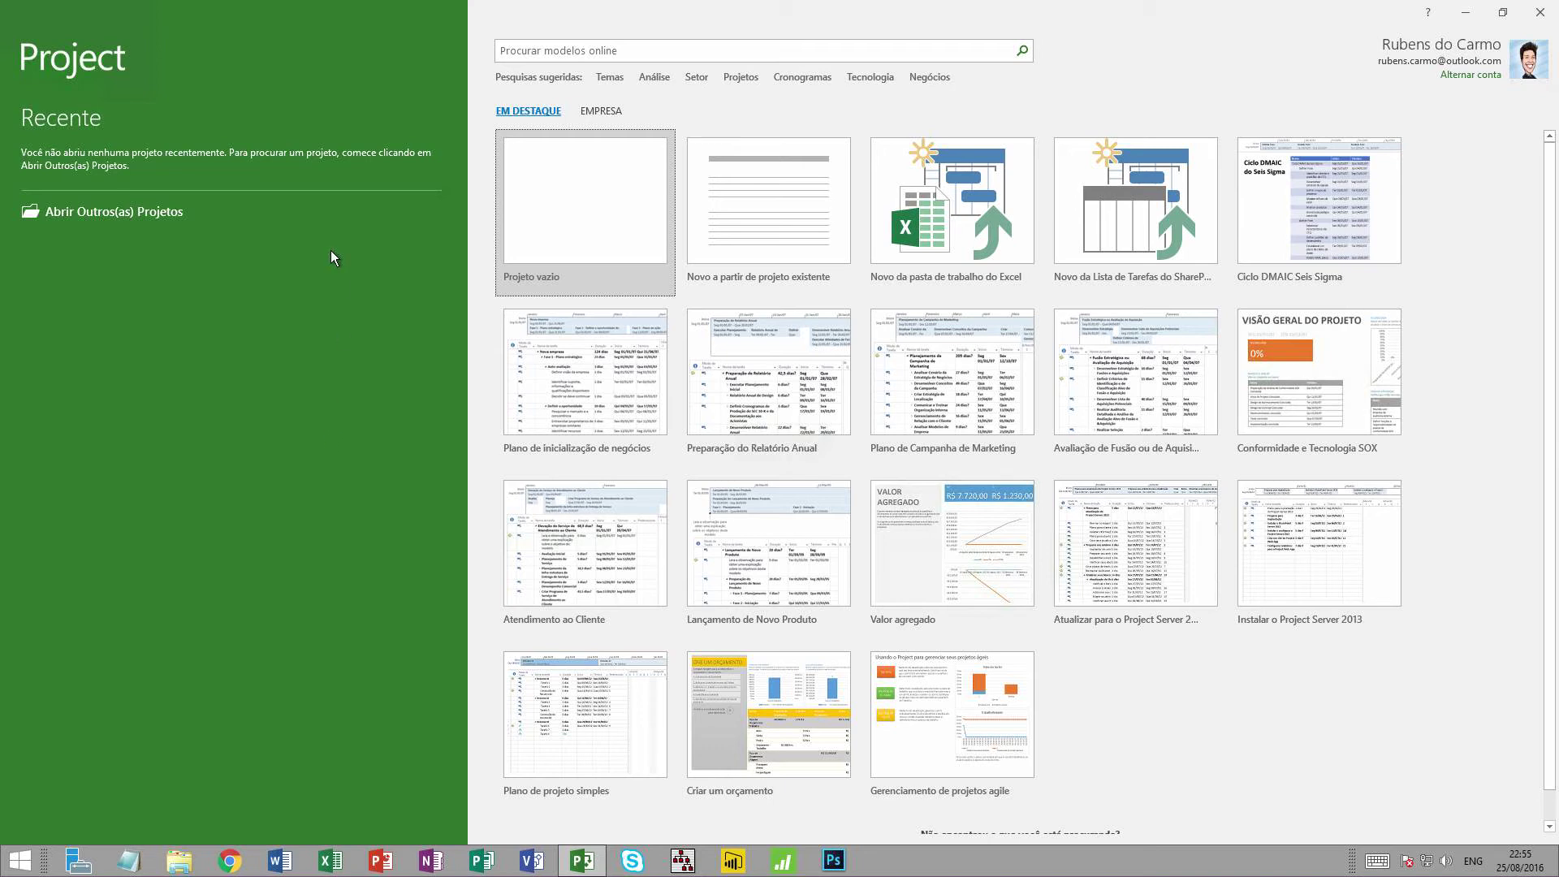
Create a blank project and select the first empty task name row below the project summary
{"action": "left_click", "coordinate": [536, 237]}
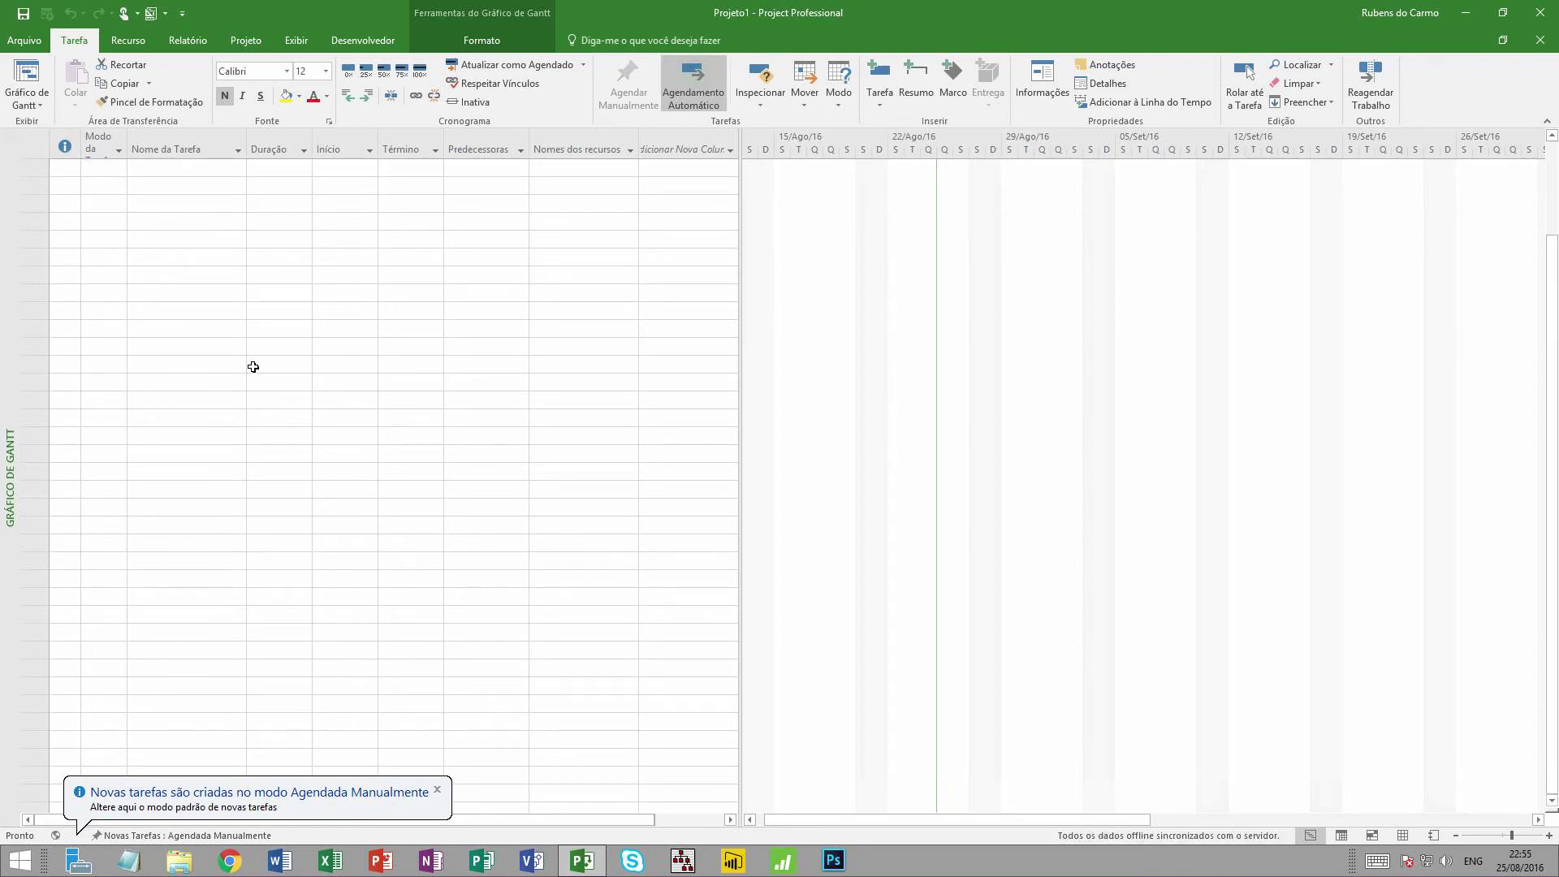
{"action": "left_click", "coordinate": [139, 202]}
{"action": "left_click", "coordinate": [213, 189]}
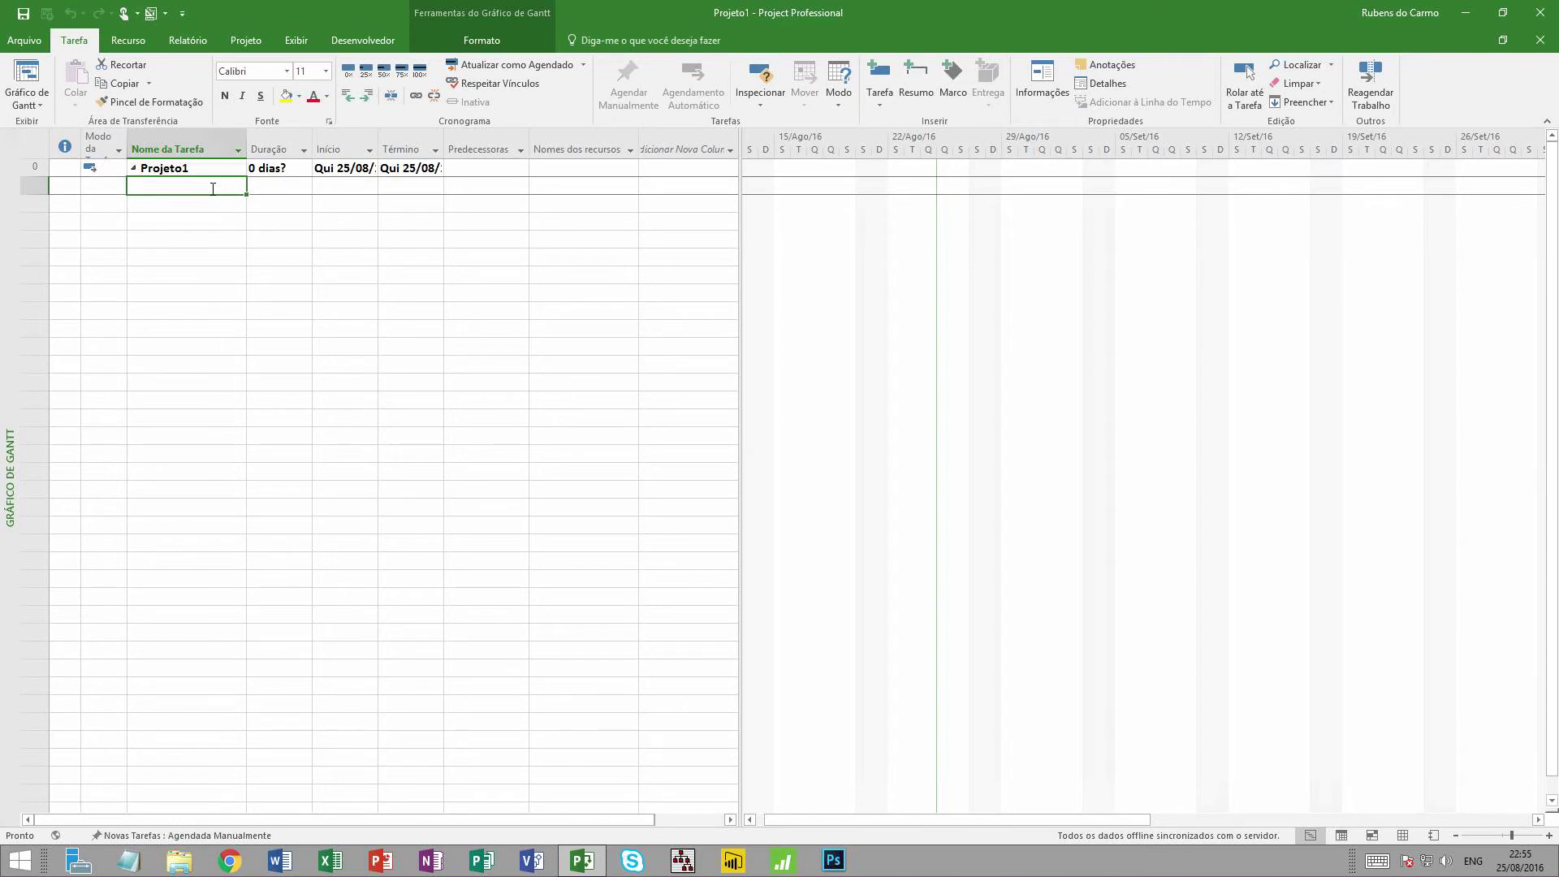
Examine the enterprise task custom fields of type Texto in the project, including Integridade and Responsável, without changing anything
{"action": "left_click", "coordinate": [241, 43]}
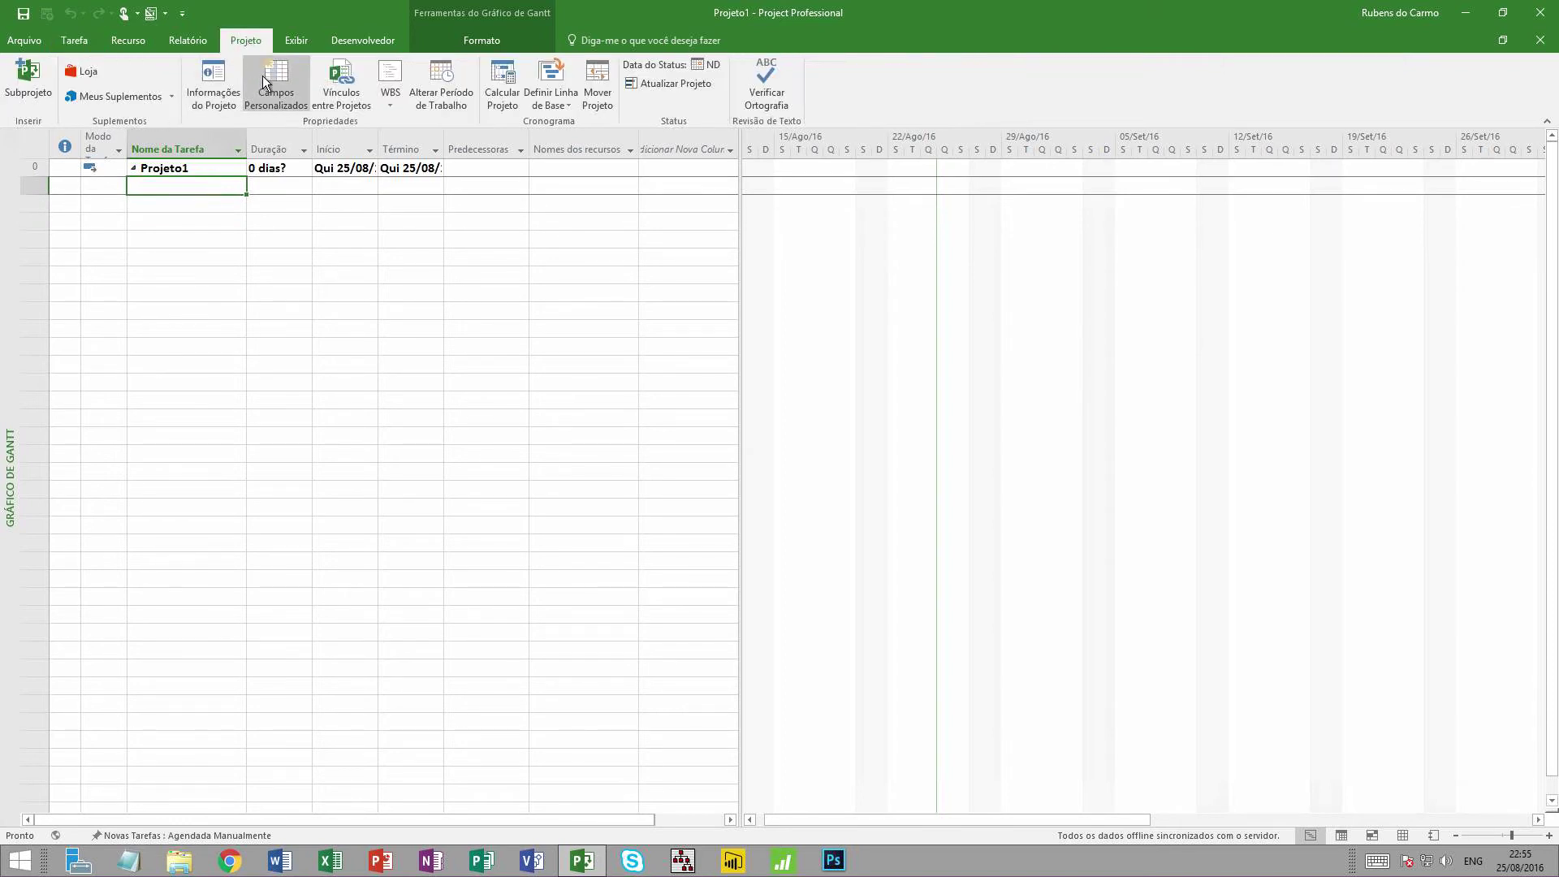
{"action": "left_click", "coordinate": [261, 75]}
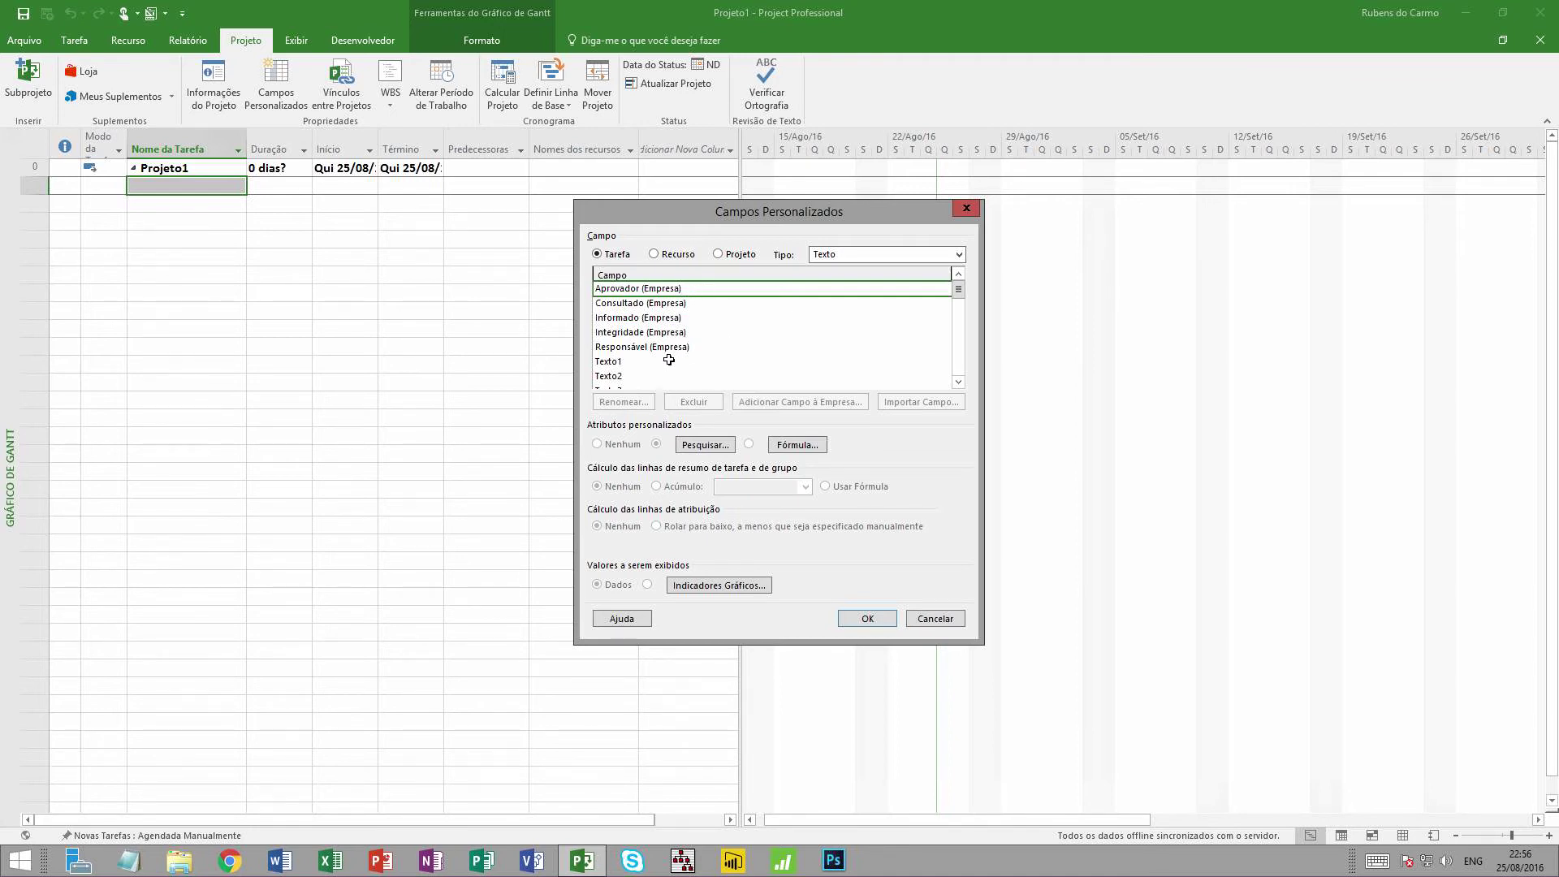
{"action": "left_click", "coordinate": [627, 332]}
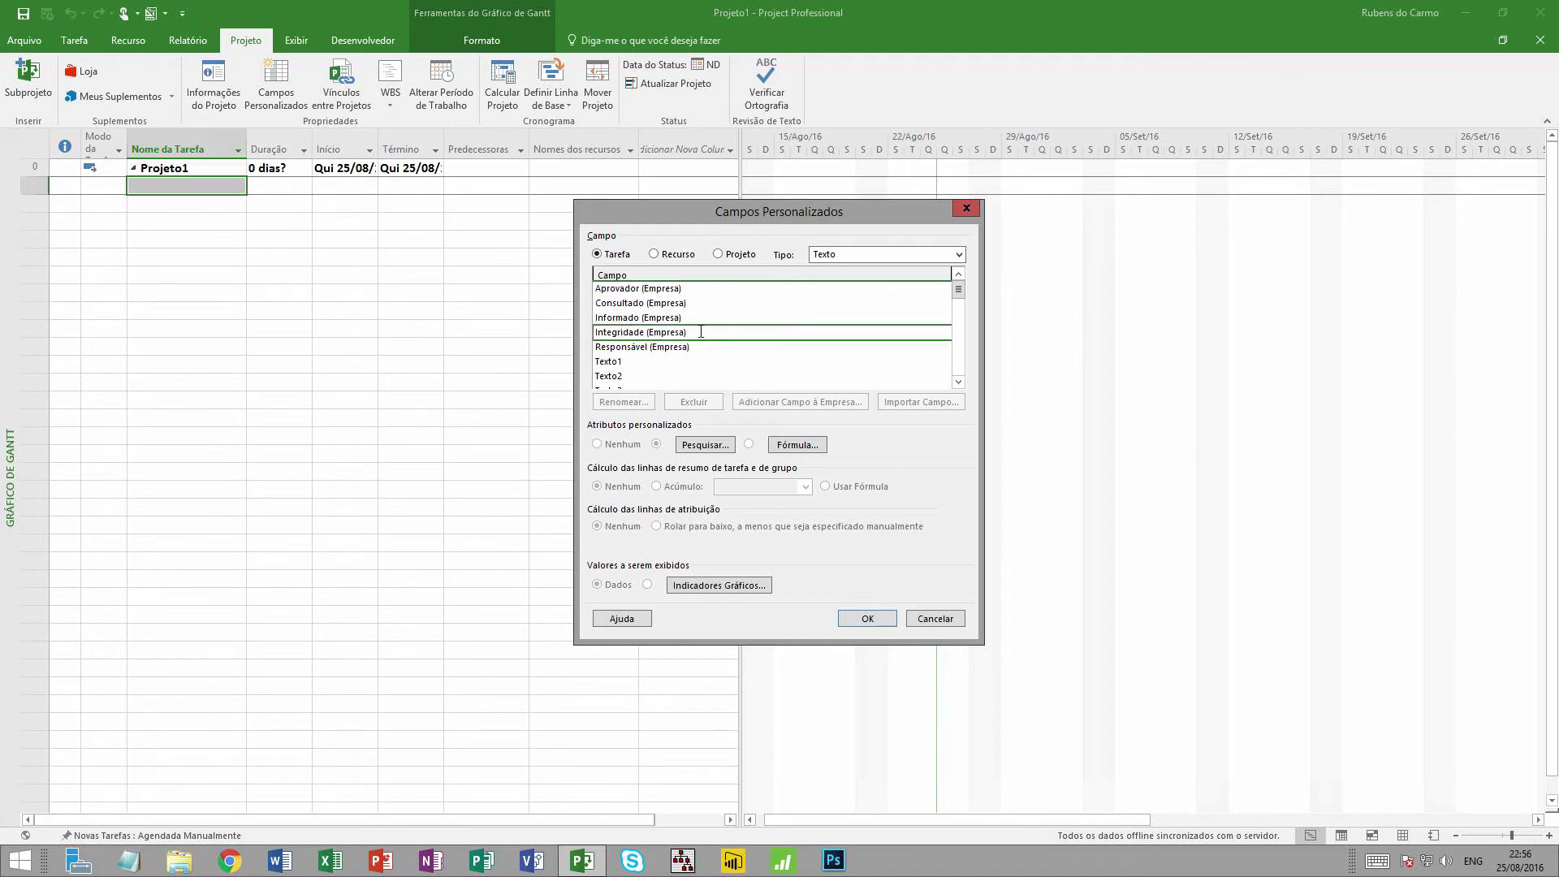
{"action": "left_click", "coordinate": [643, 348]}
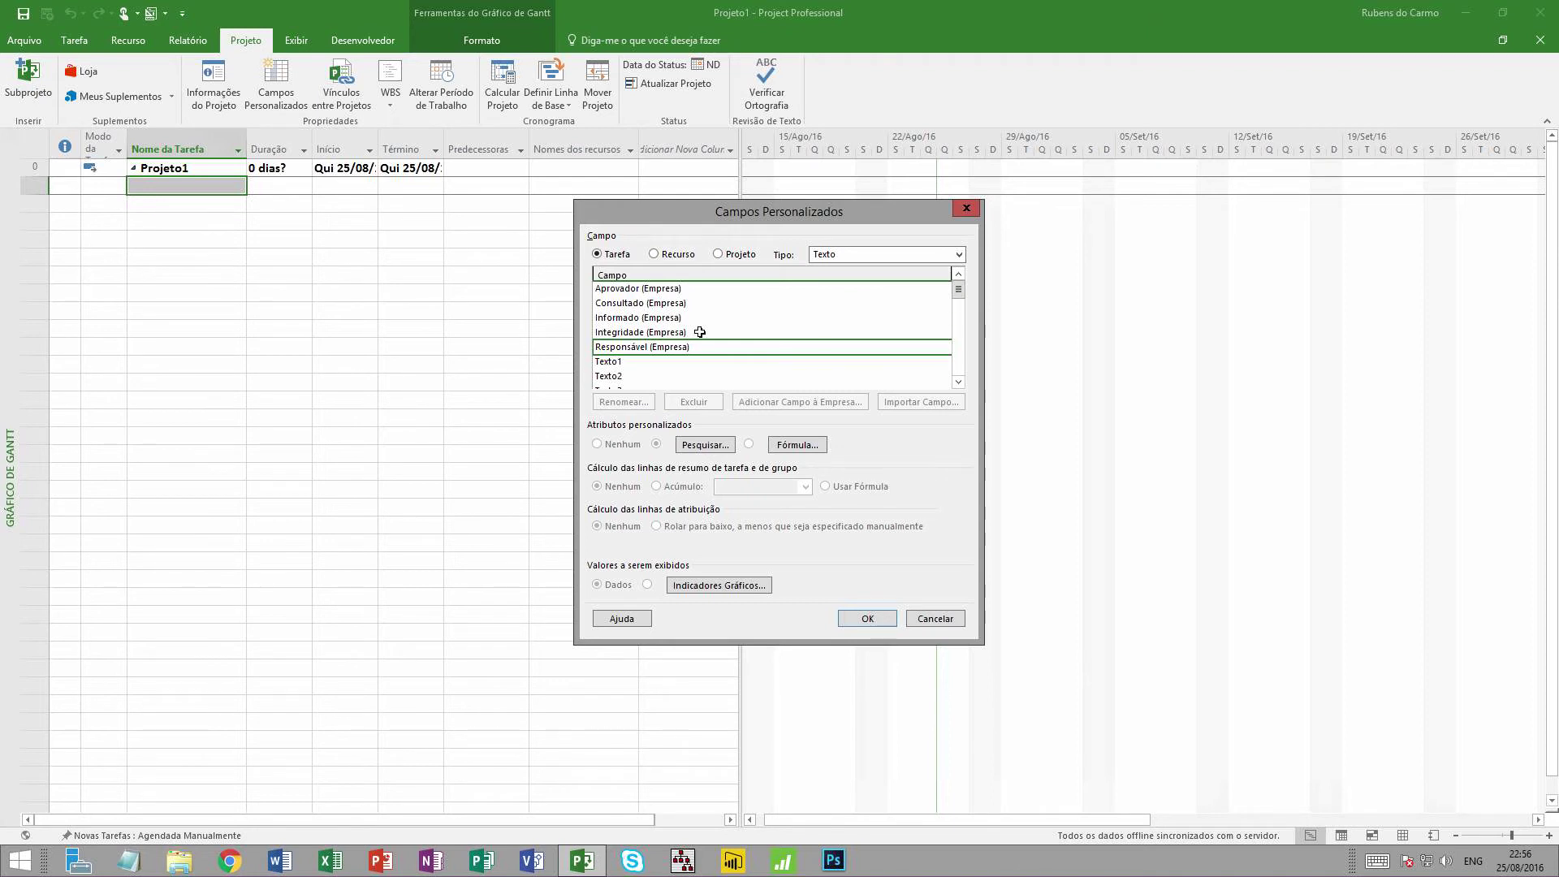
{"action": "left_click", "coordinate": [930, 618]}
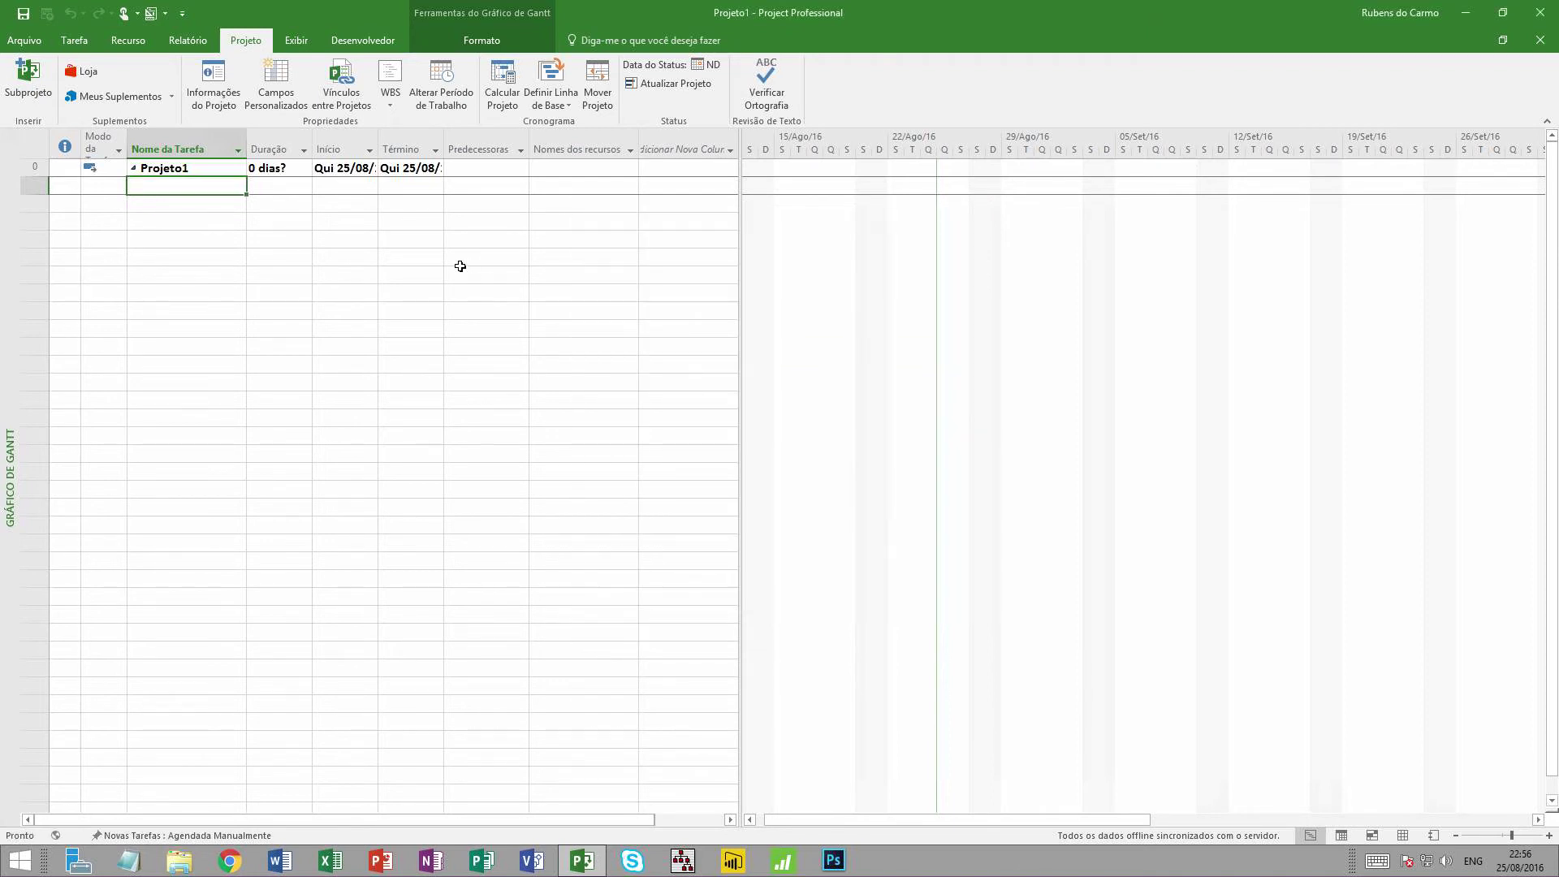
{"action": "right_click", "coordinate": [284, 150]}
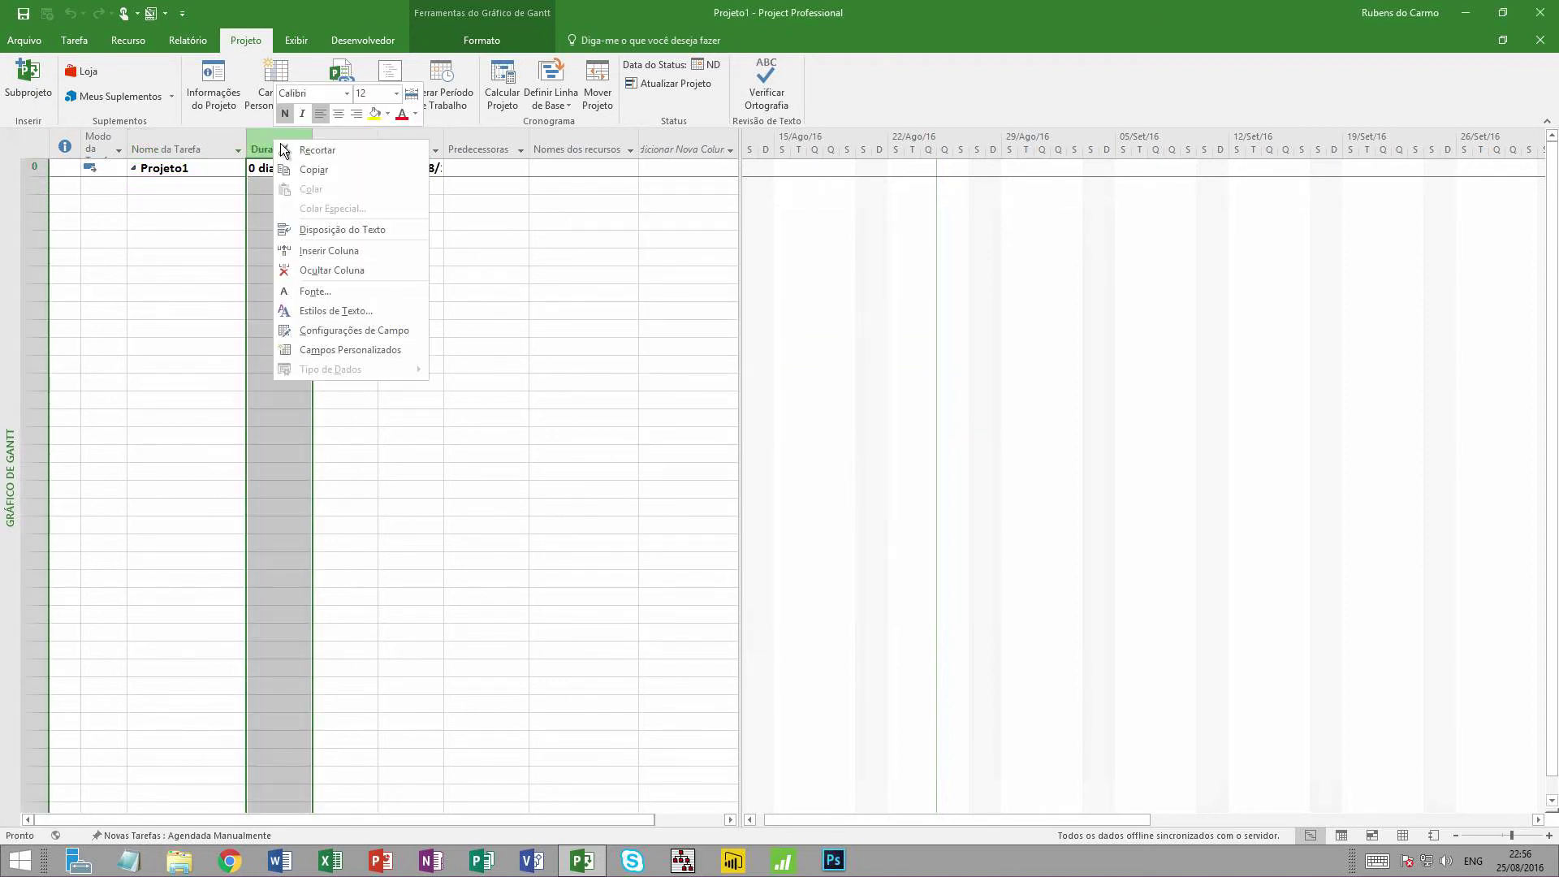
{"action": "left_click", "coordinate": [341, 251]}
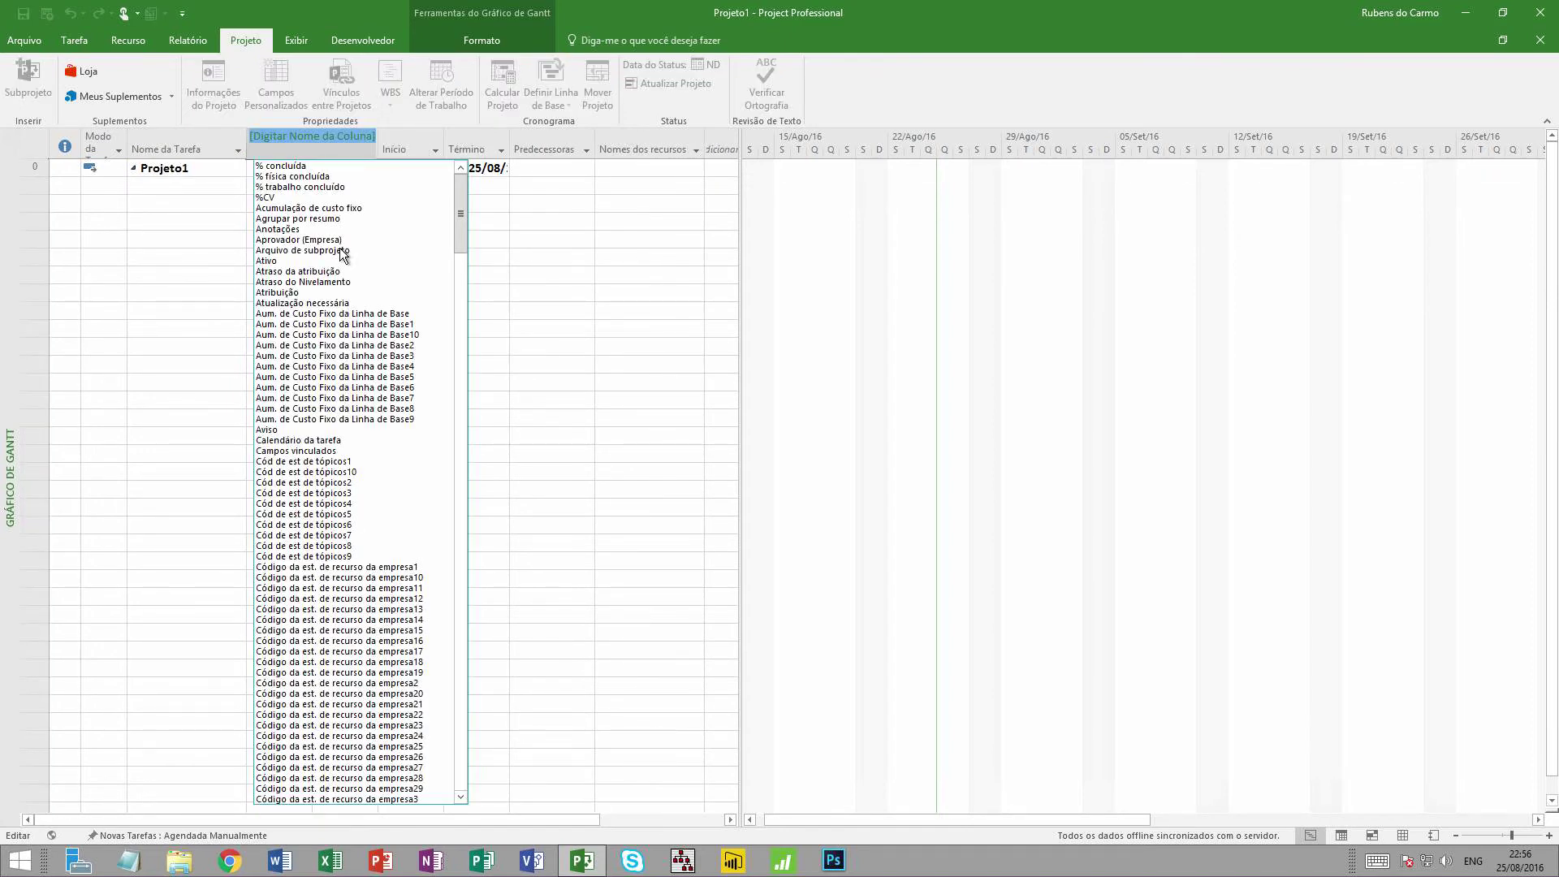
{"action": "type", "text": "Responsável (Empresa"}
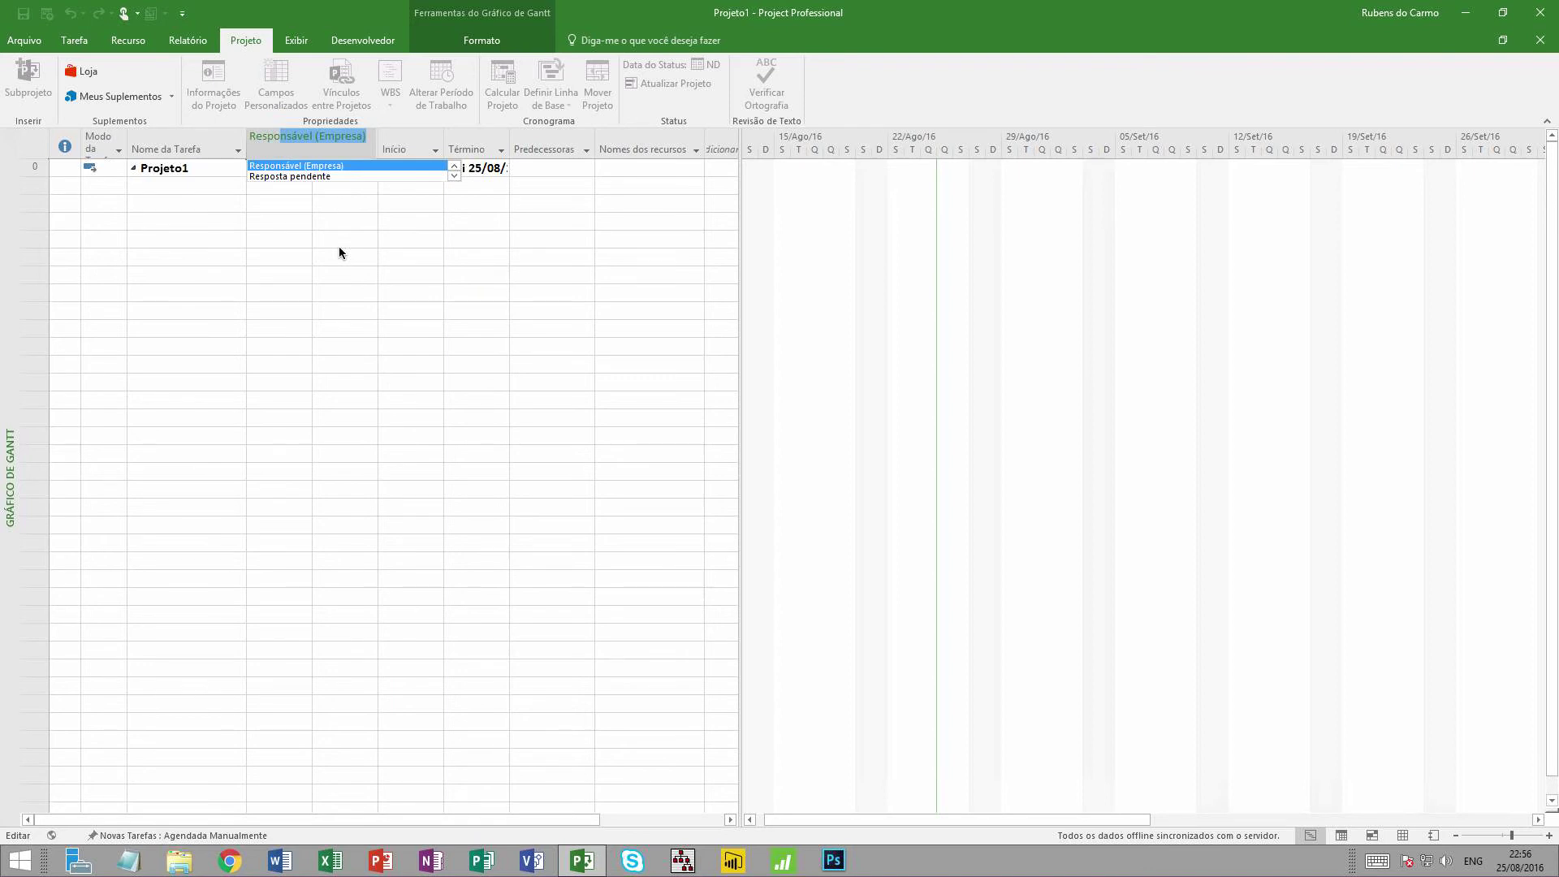
{"action": "key", "text": "Escape"}
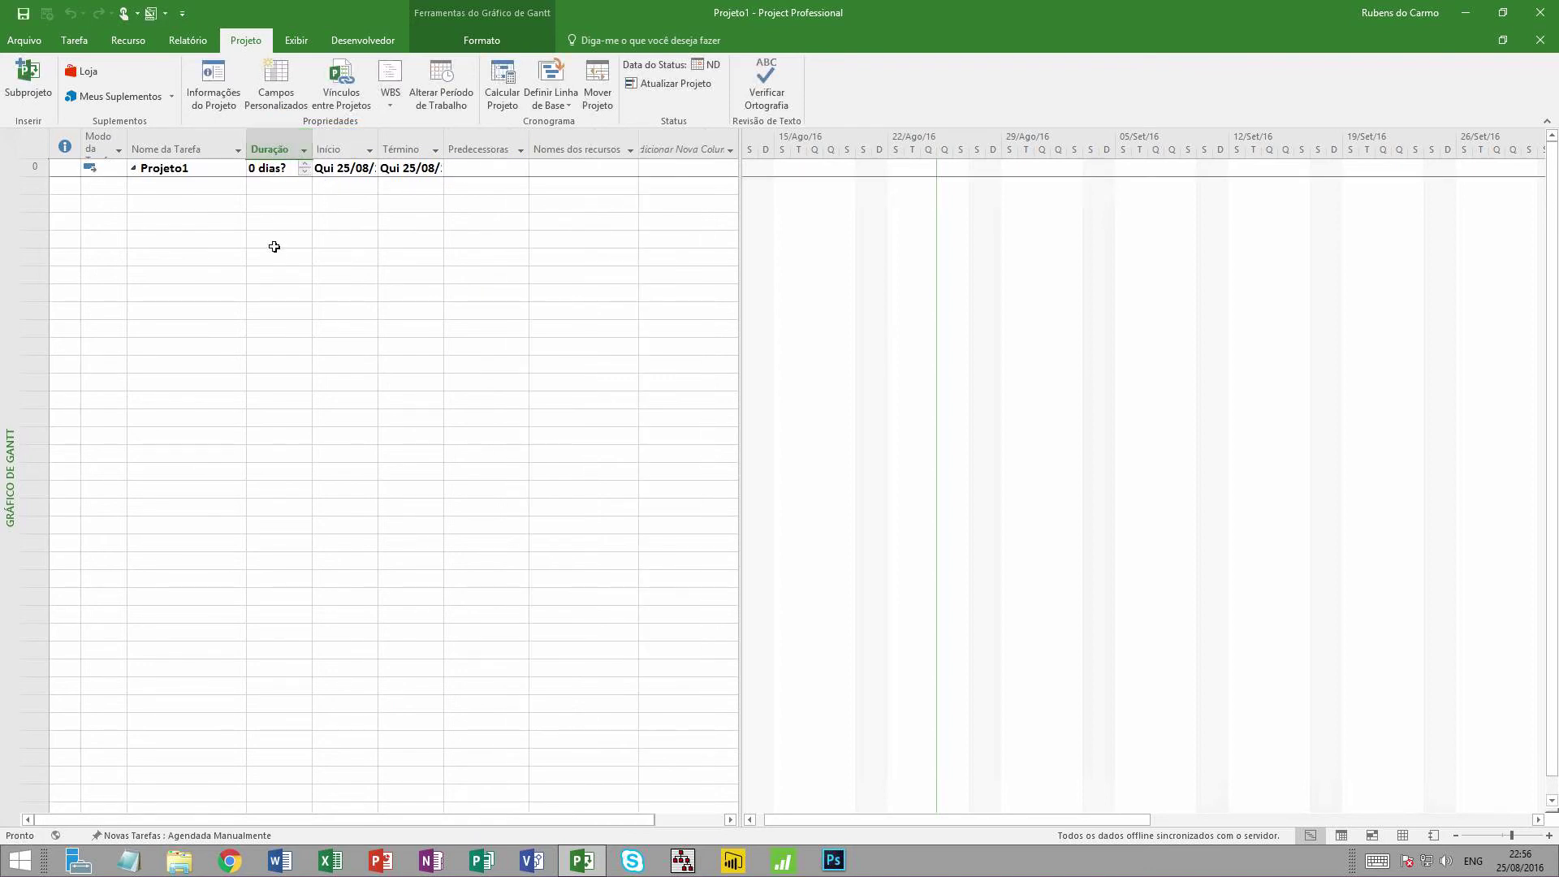
{"action": "left_click", "coordinate": [273, 255]}
{"action": "left_click", "coordinate": [207, 255]}
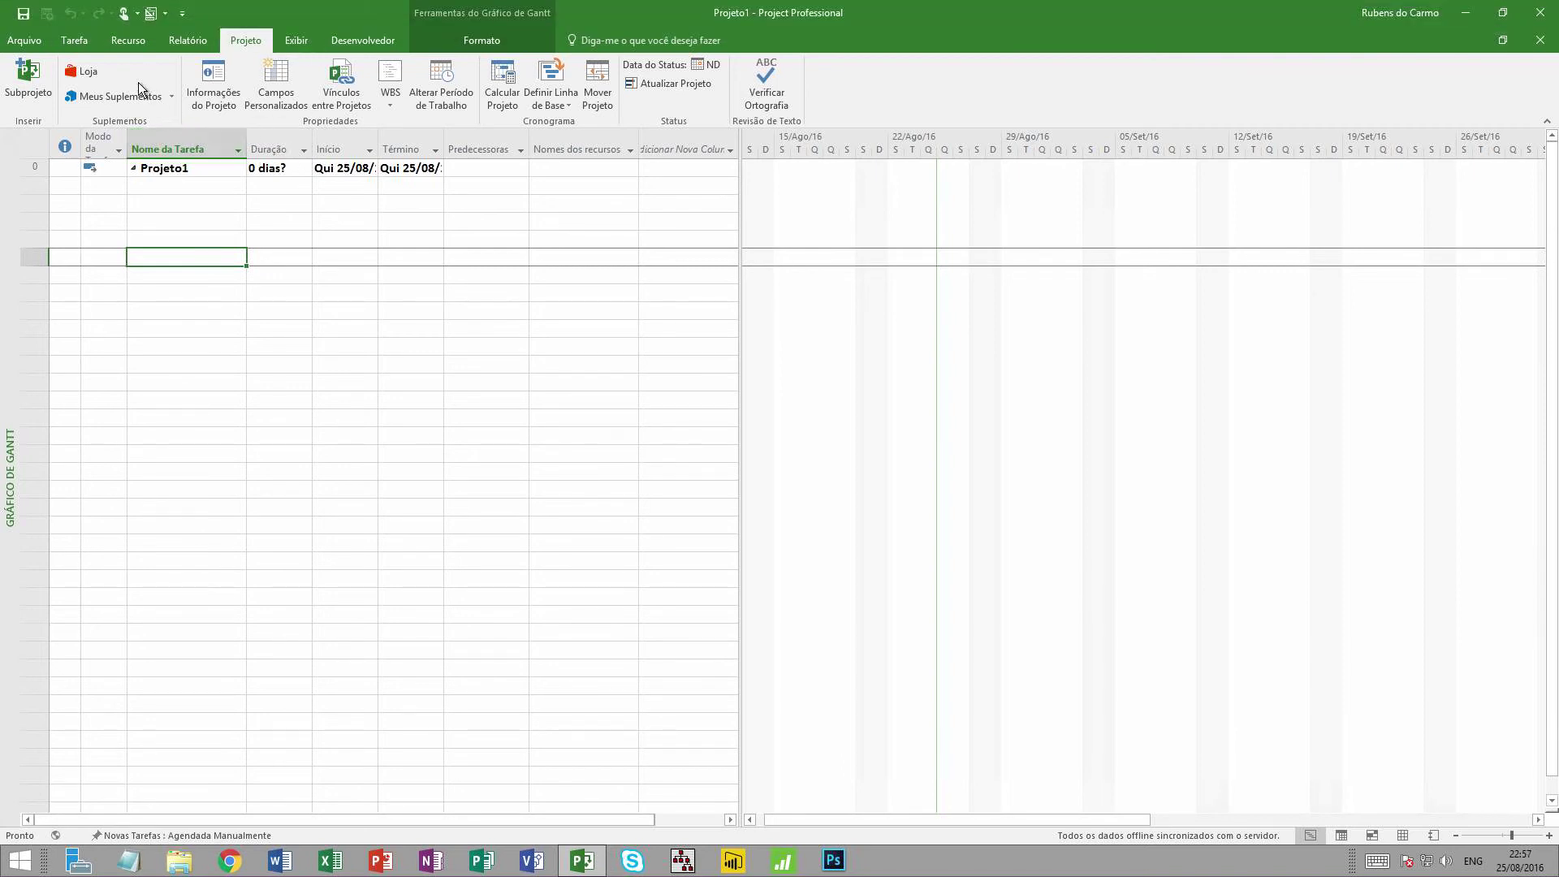
{"action": "left_click", "coordinate": [84, 44]}
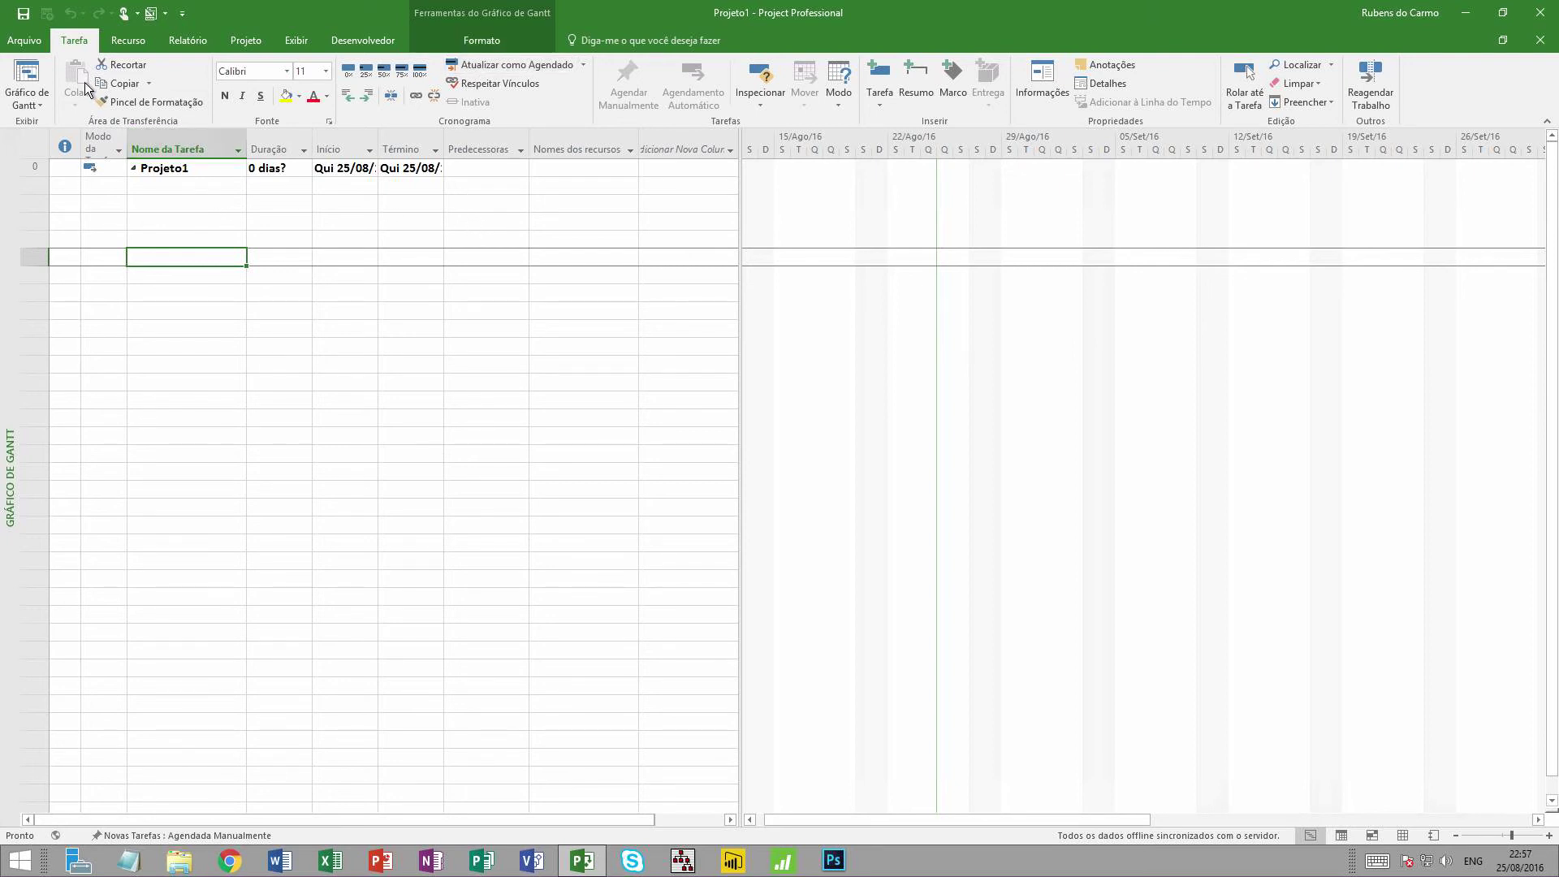
{"action": "left_click", "coordinate": [24, 106]}
{"action": "left_click", "coordinate": [24, 105]}
{"action": "left_click", "coordinate": [555, 255]}
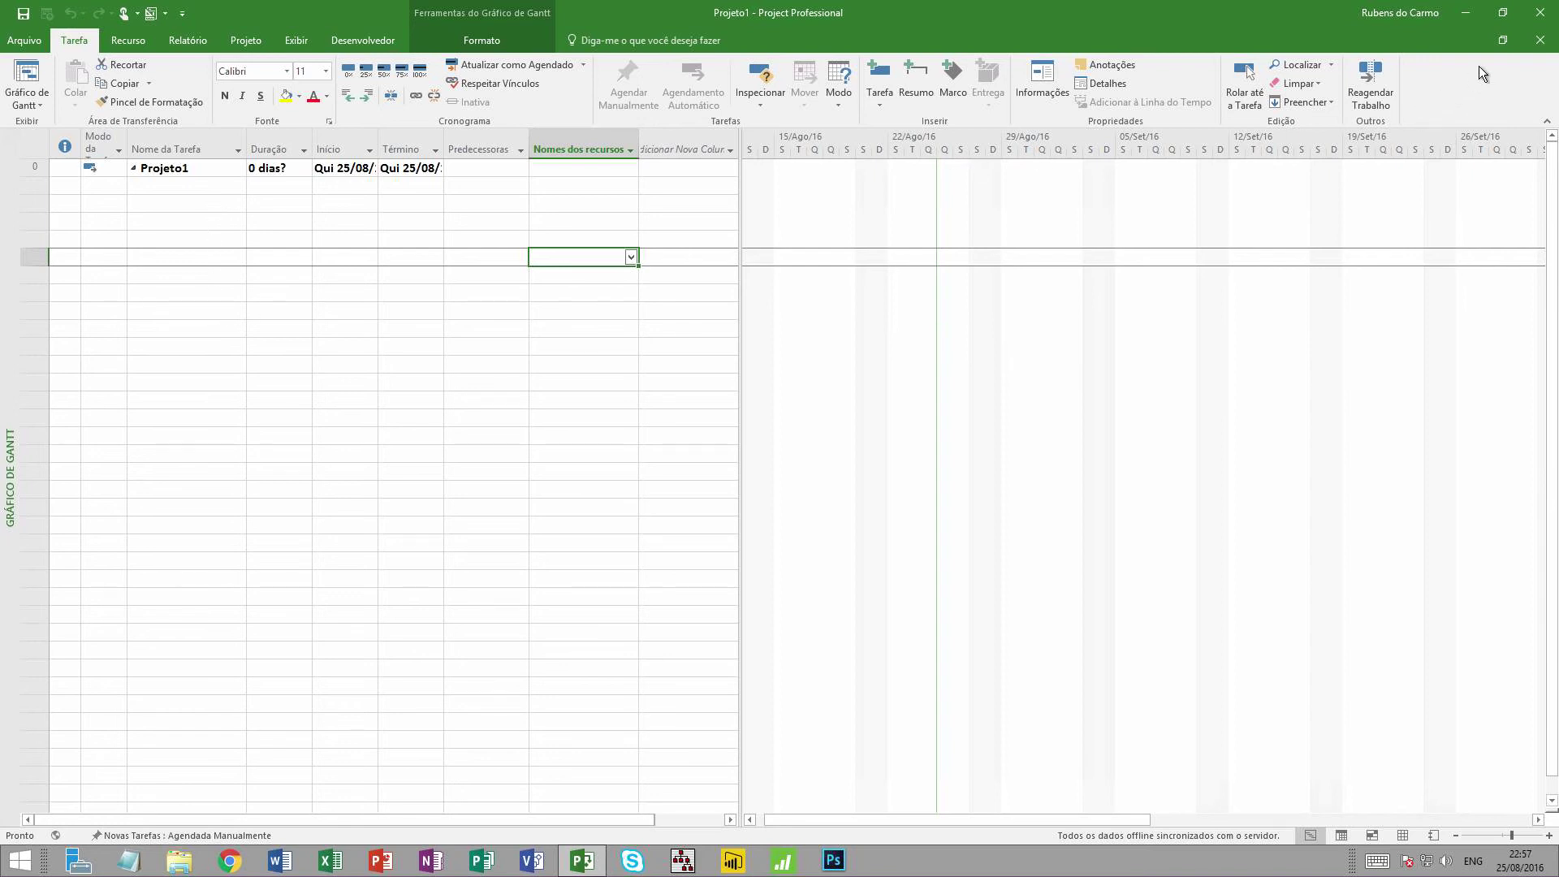
Close the blank project, discarding its changes
{"action": "left_click", "coordinate": [1537, 41]}
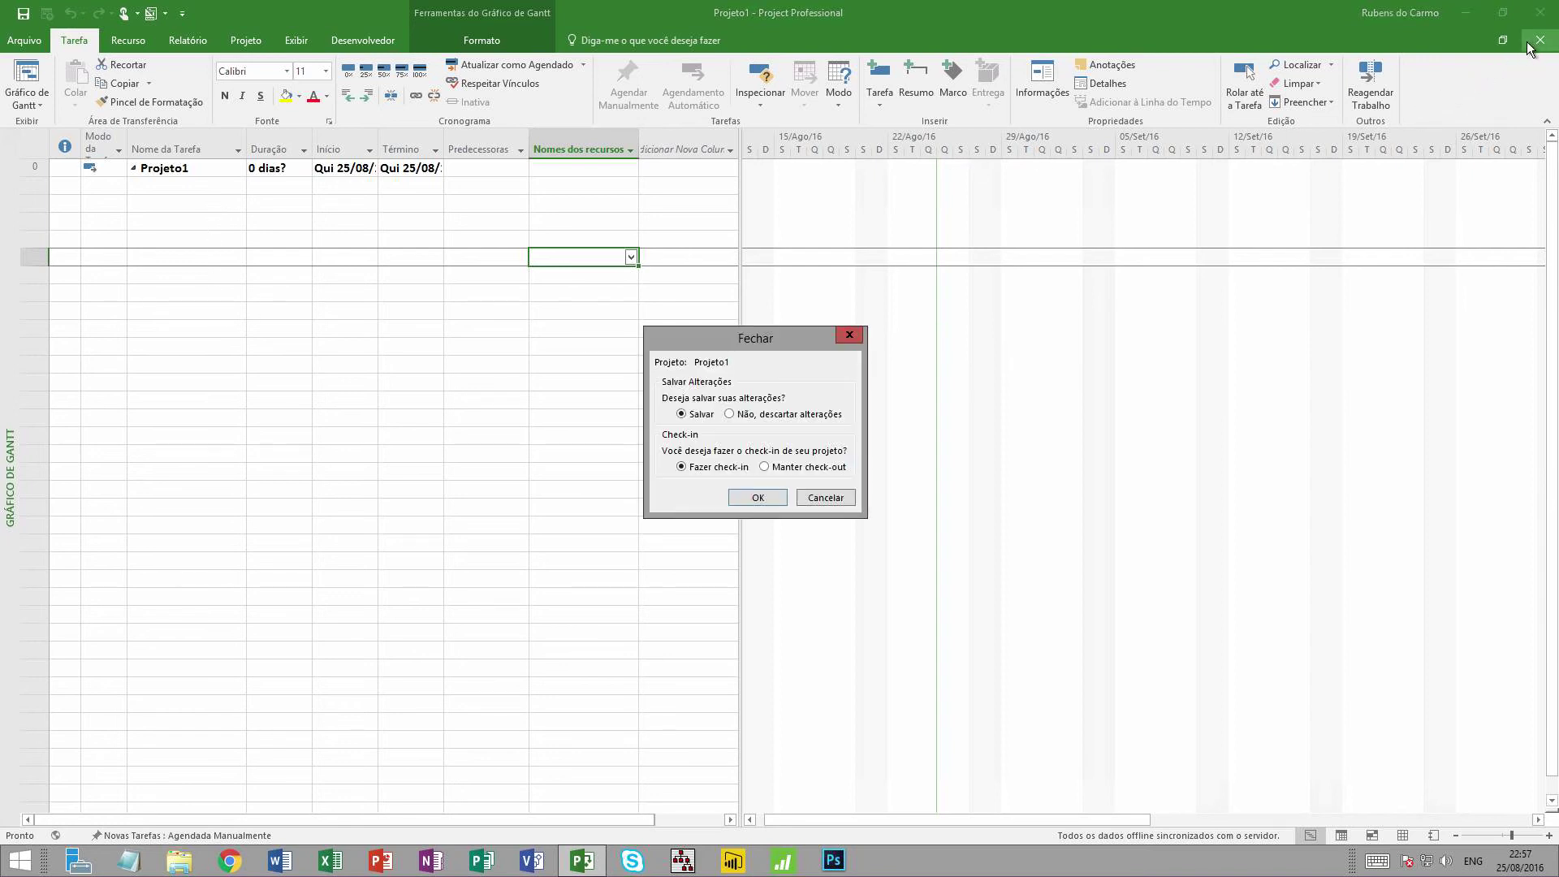
{"action": "left_click", "coordinate": [812, 418]}
{"action": "left_click", "coordinate": [758, 498]}
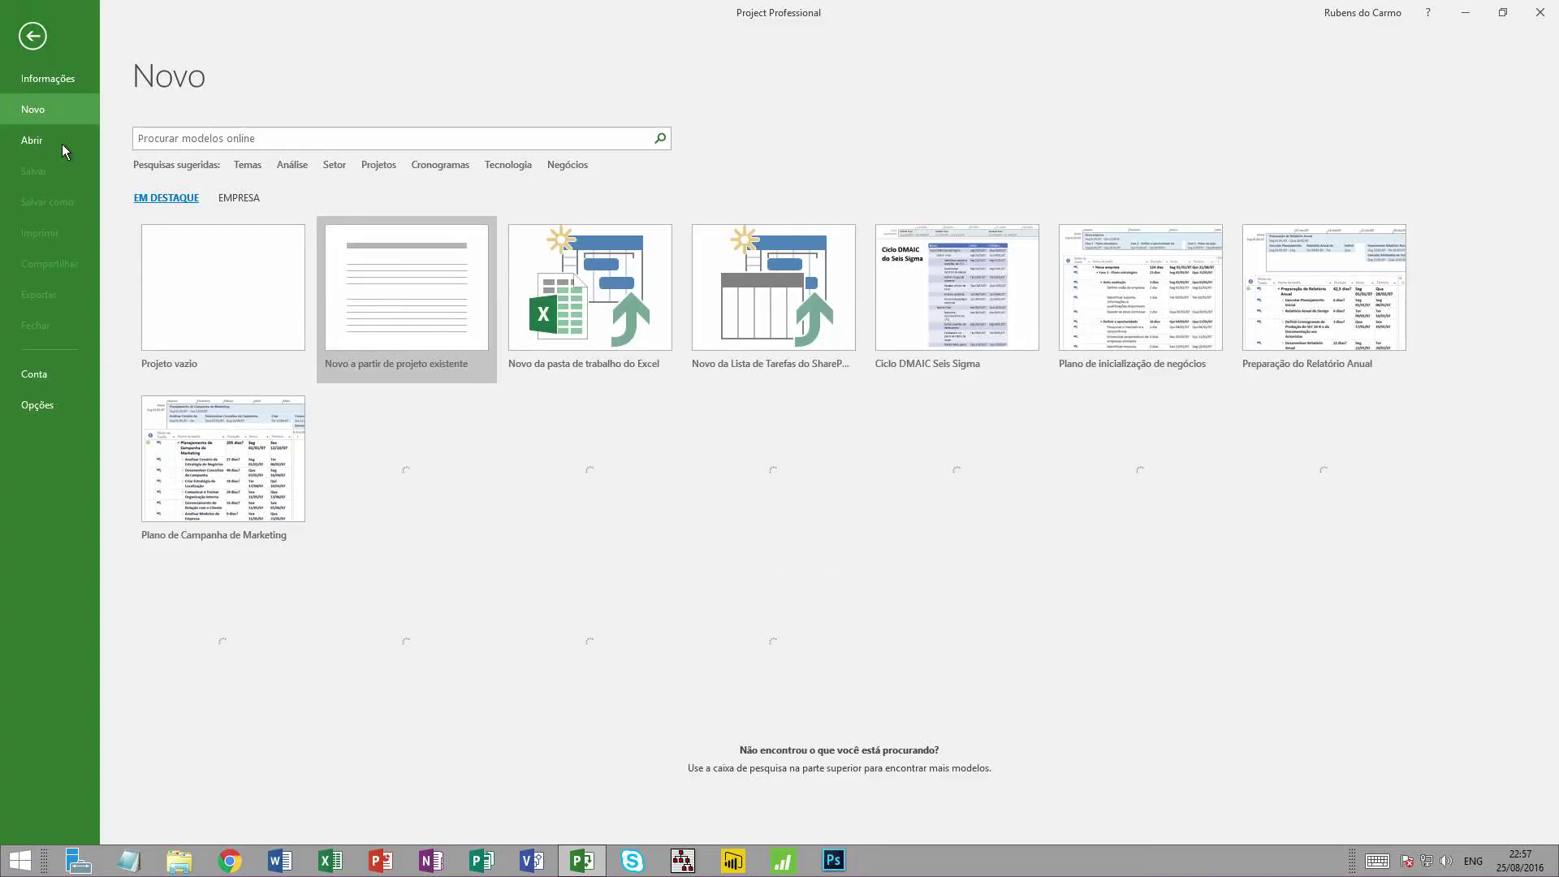
Open the enterprise global template (Modelo Global da Empresa) for editing
{"action": "left_click", "coordinate": [56, 84]}
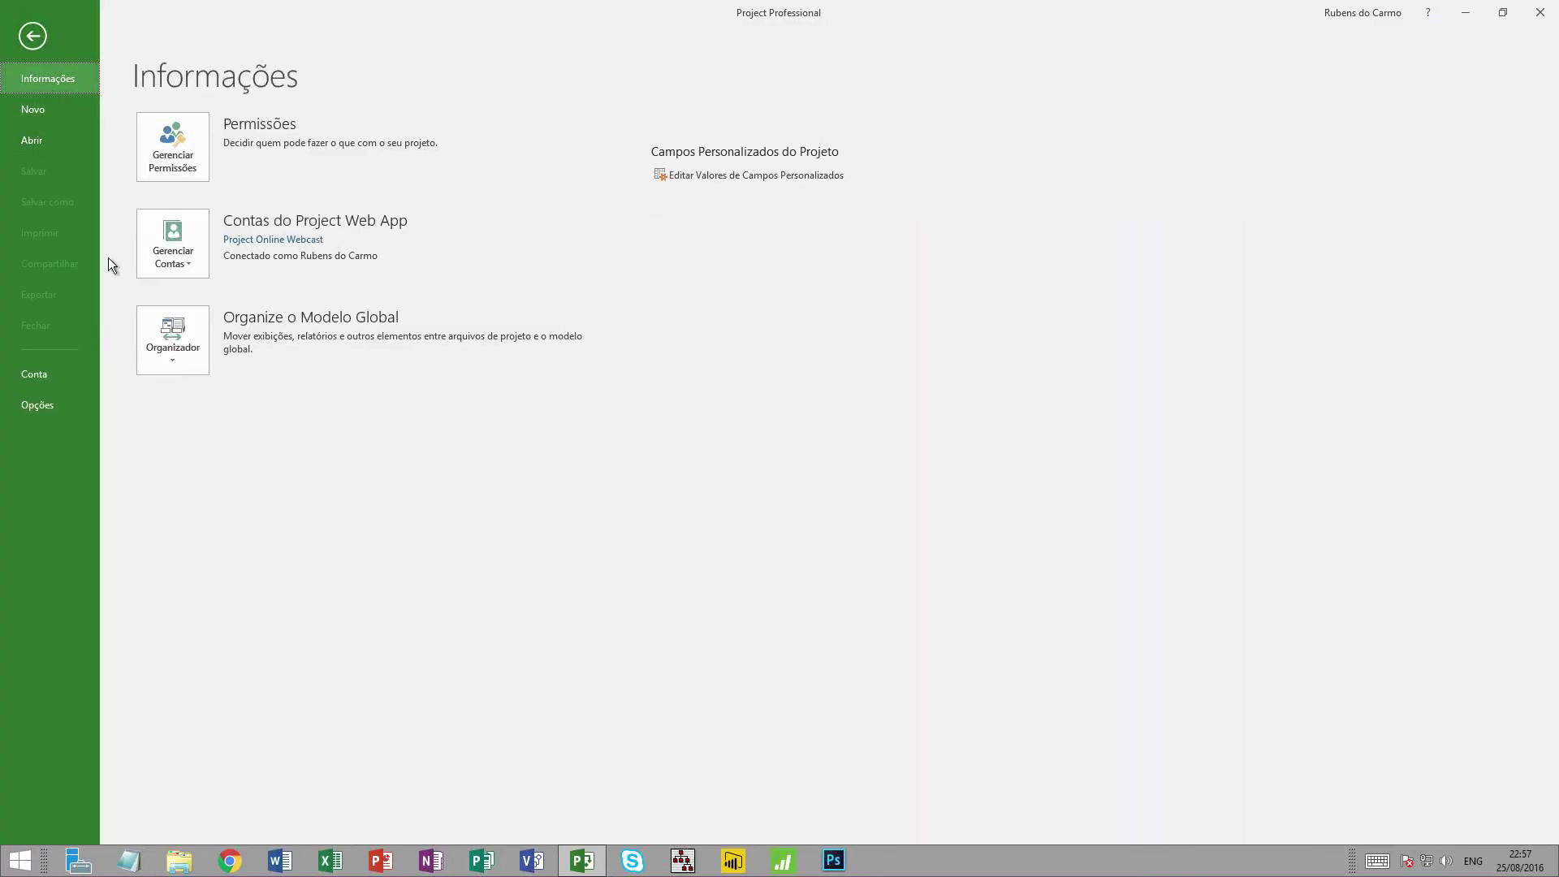
{"action": "left_click", "coordinate": [190, 362]}
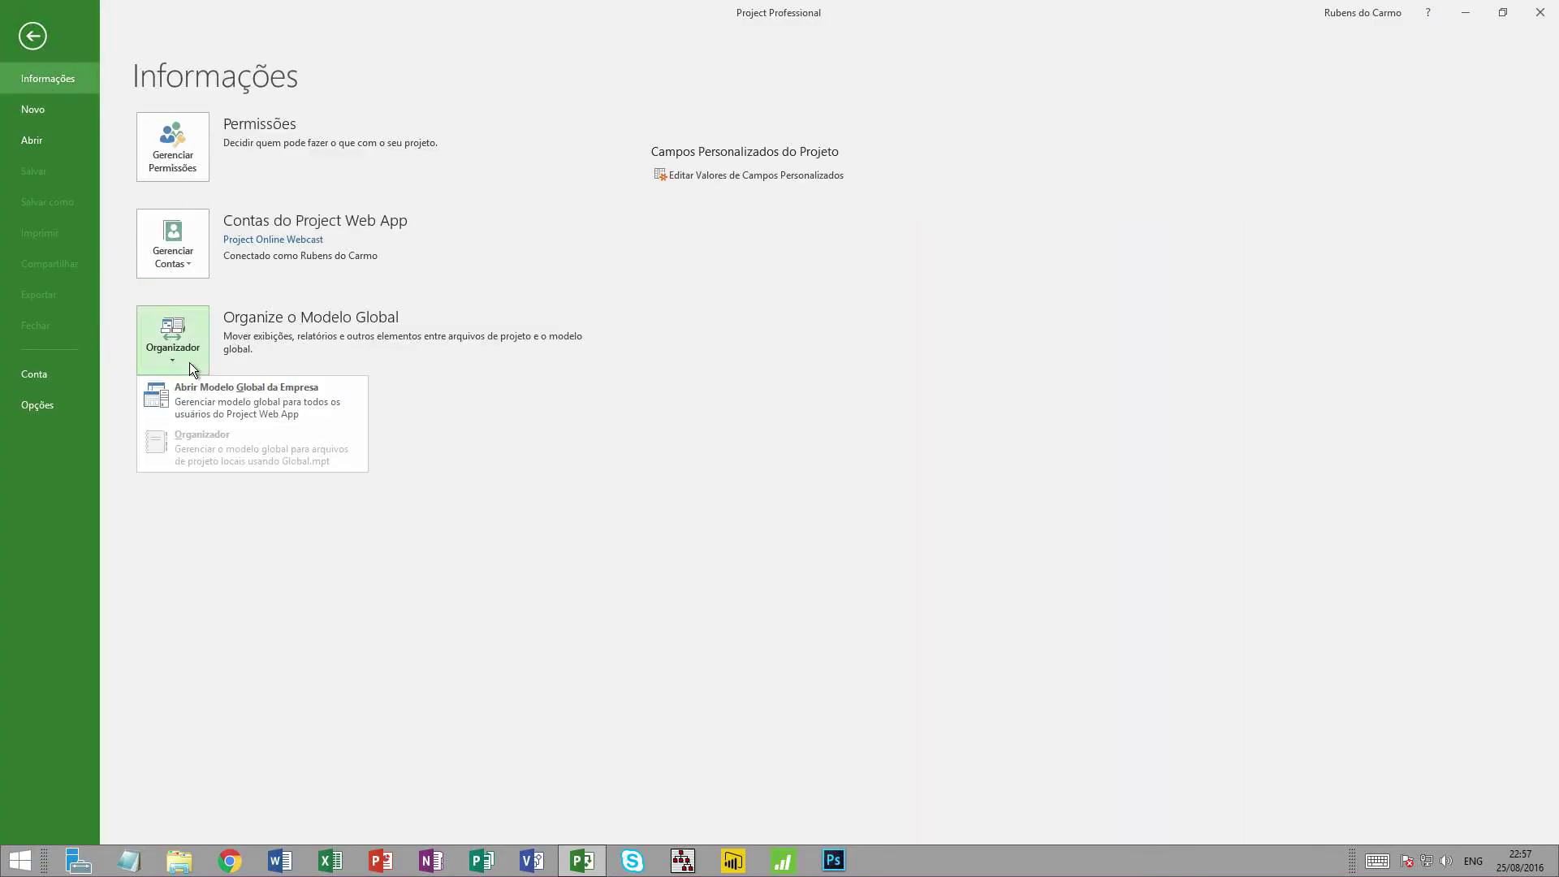
{"action": "left_click", "coordinate": [216, 394]}
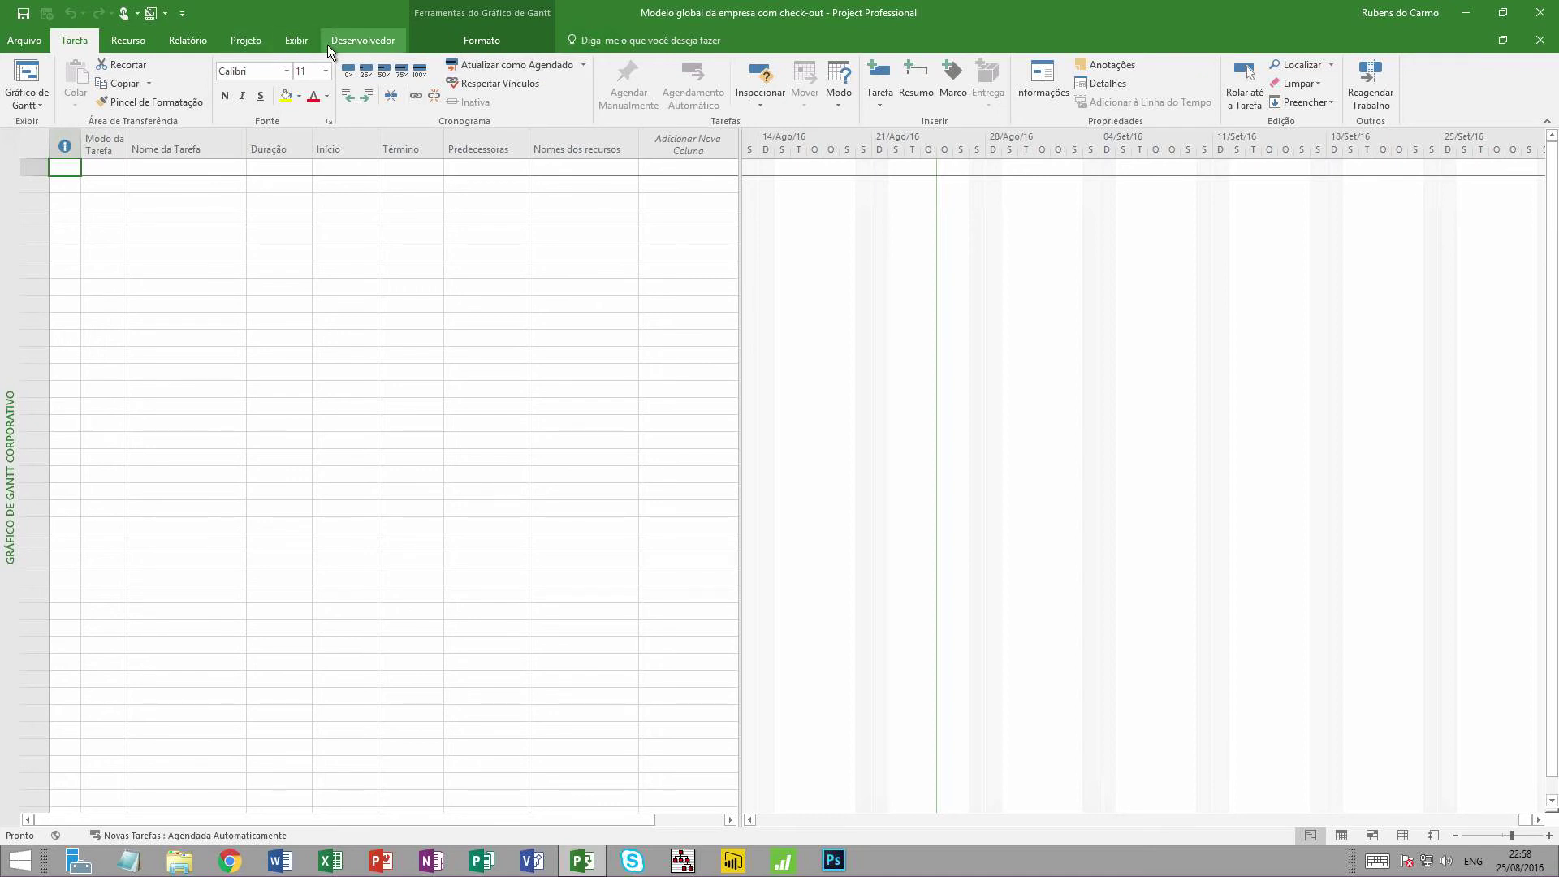
Create a new task table in the enterprise global template and name it Matriz RACI
{"action": "left_click", "coordinate": [280, 40]}
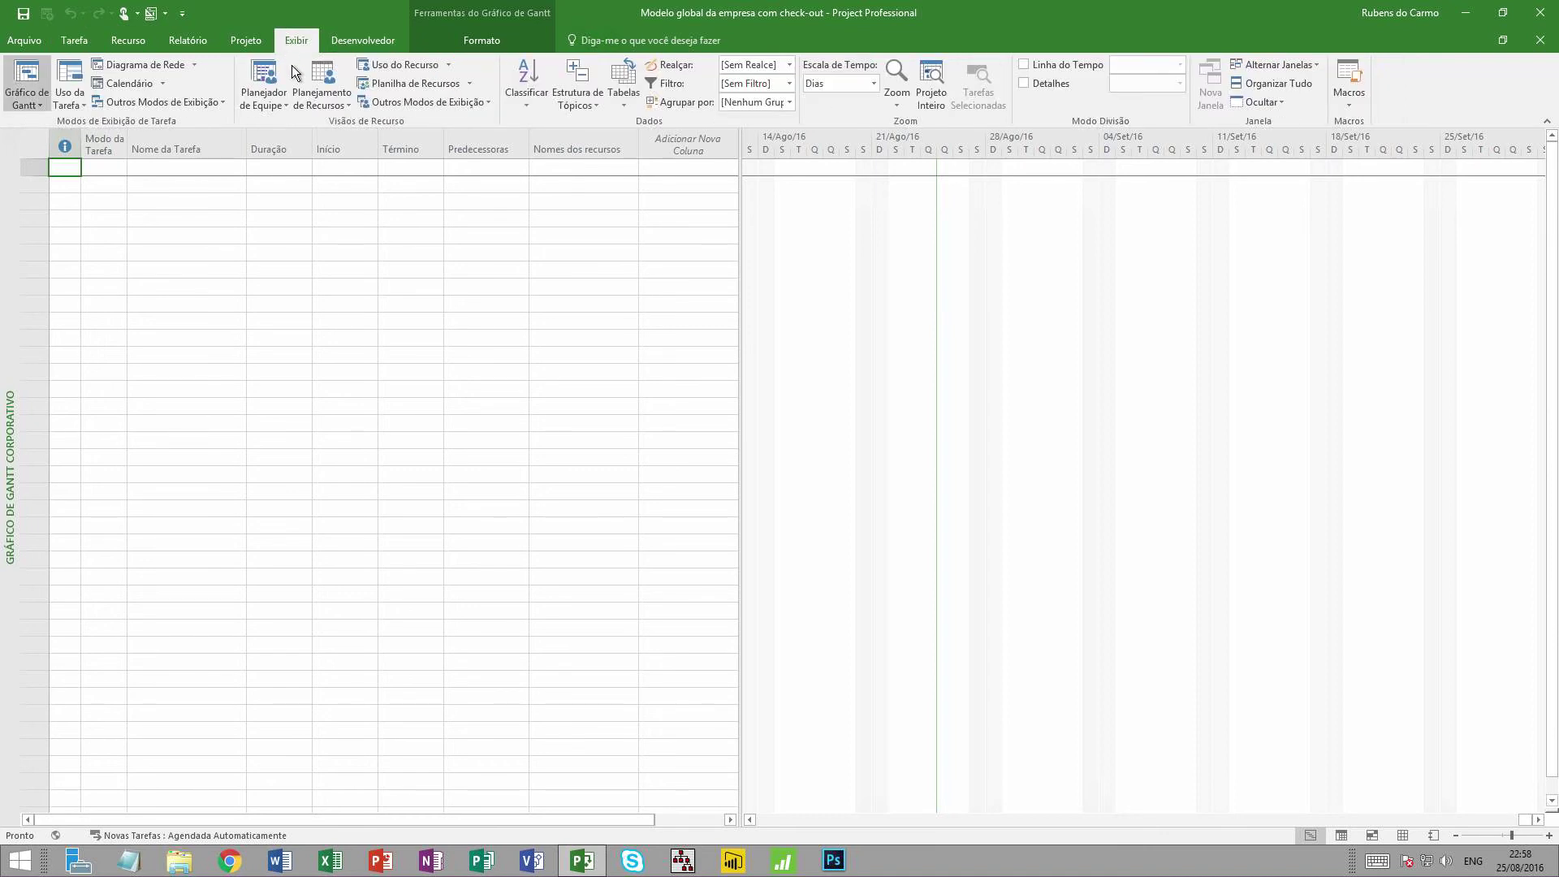
{"action": "left_click", "coordinate": [624, 107]}
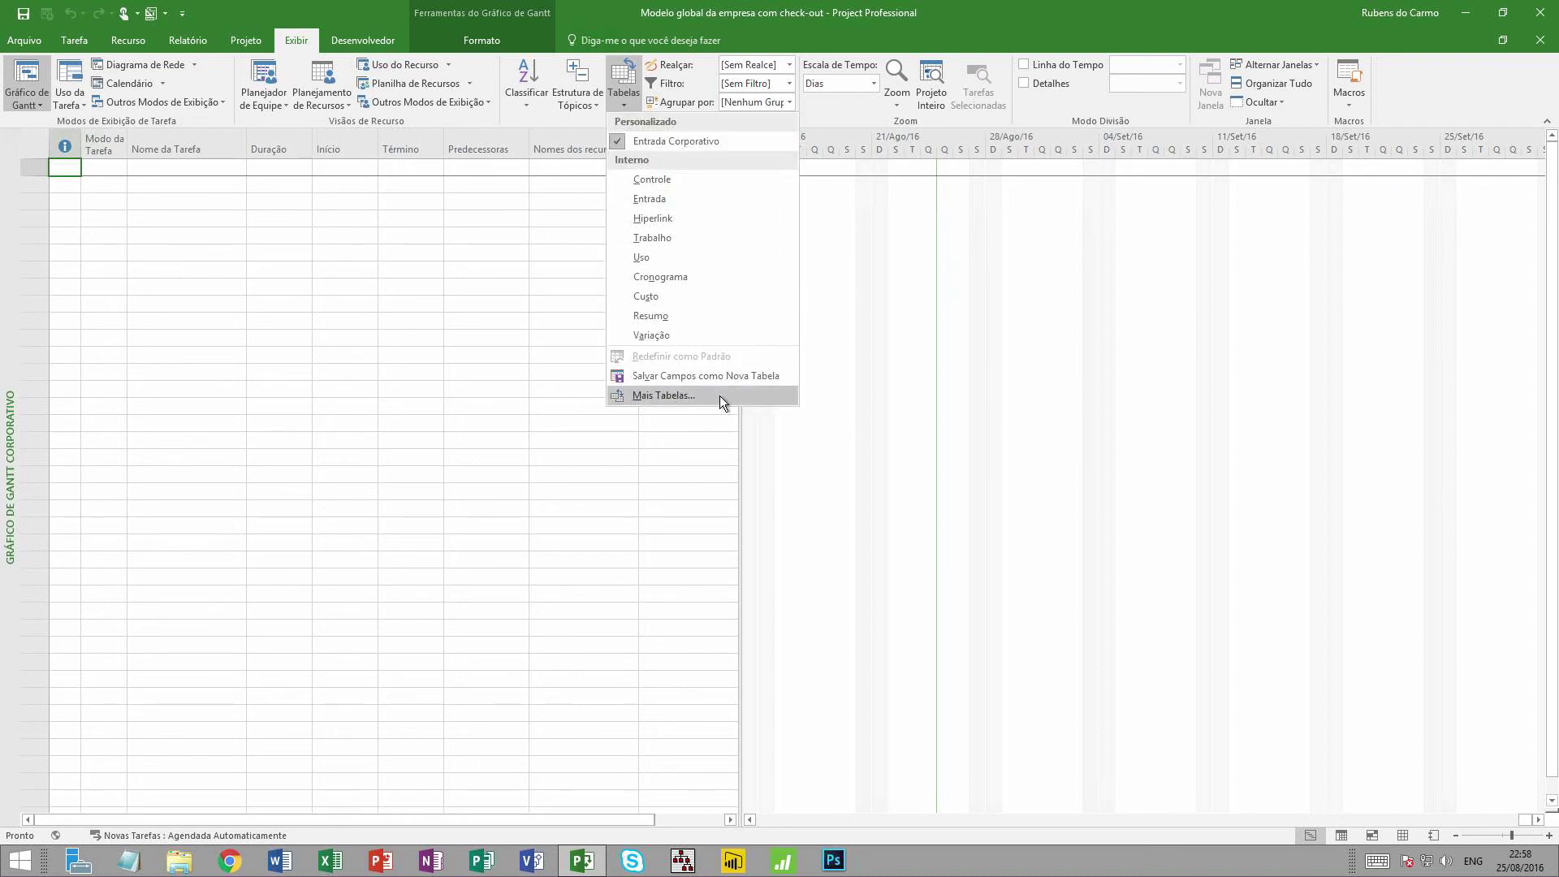
{"action": "left_click", "coordinate": [690, 395]}
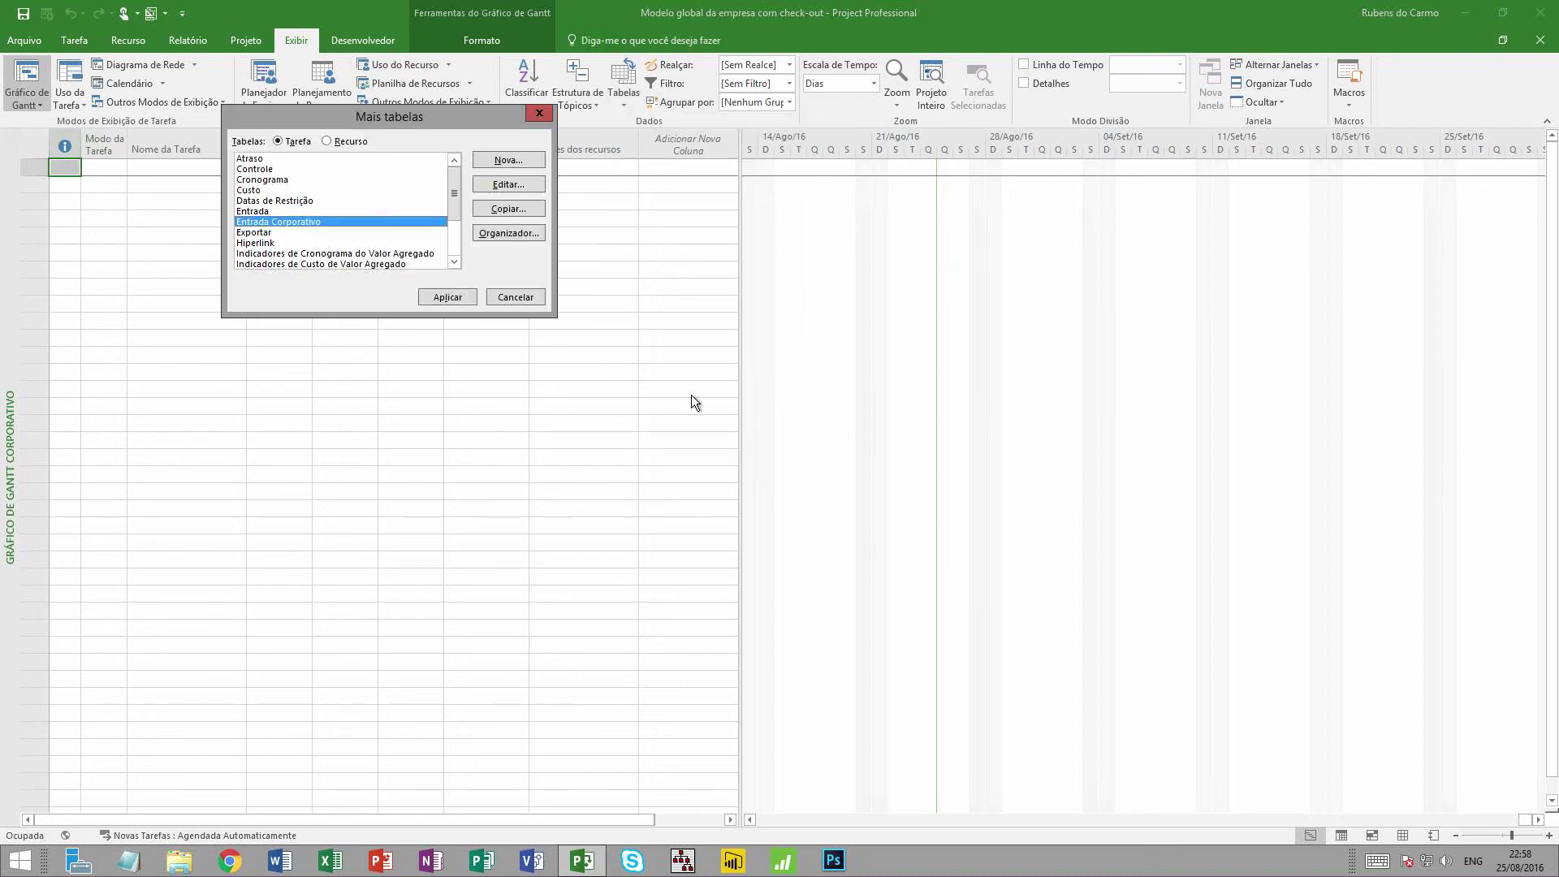
{"action": "left_click", "coordinate": [519, 159]}
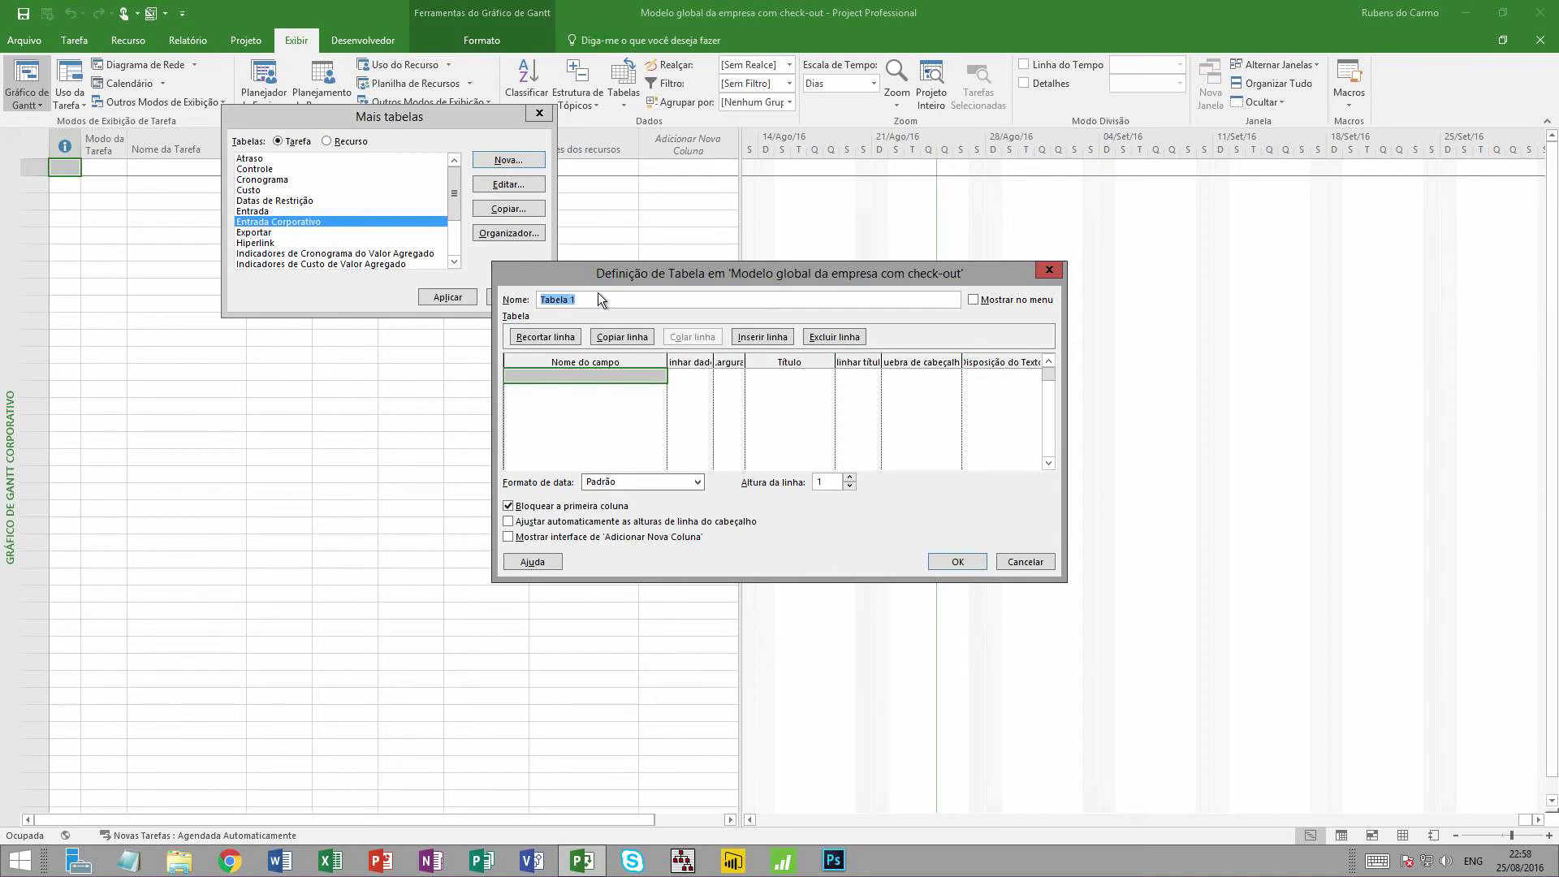
{"action": "type", "text": "M"}
{"action": "key", "text": "shift+Home"}
{"action": "type", "text": "Ma"}
{"action": "type", "text": "id"}
{"action": "key", "text": "BackSpace"}
{"action": "key", "text": "BackSpace"}
Add the fields Id, Nome and Duração as the first rows of the Matriz RACI table definition
{"action": "left_click", "coordinate": [575, 378]}
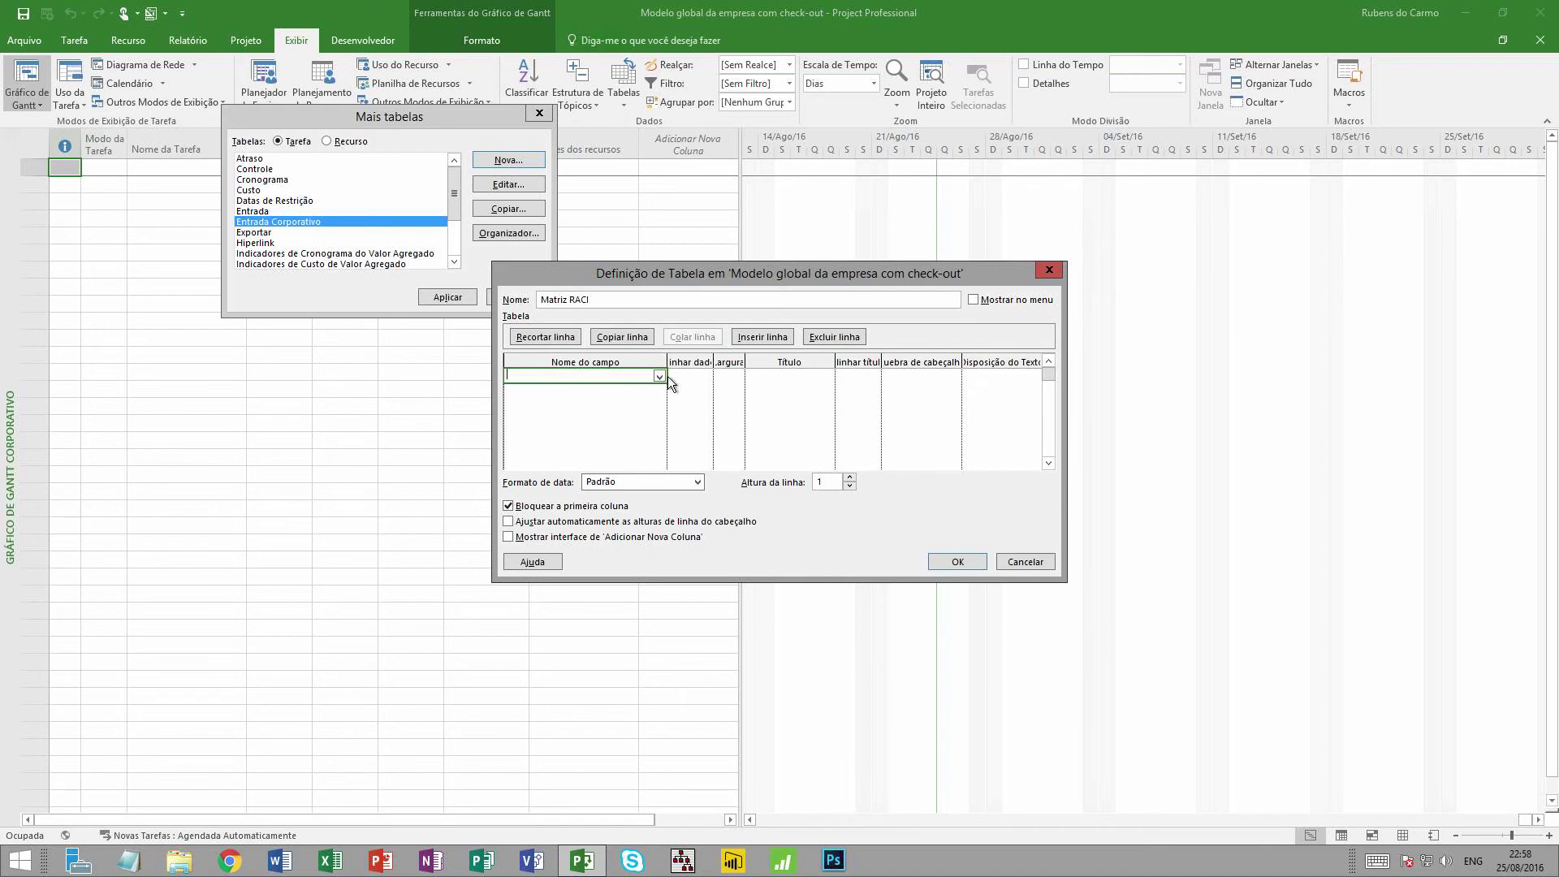
{"action": "type", "text": "Id"}
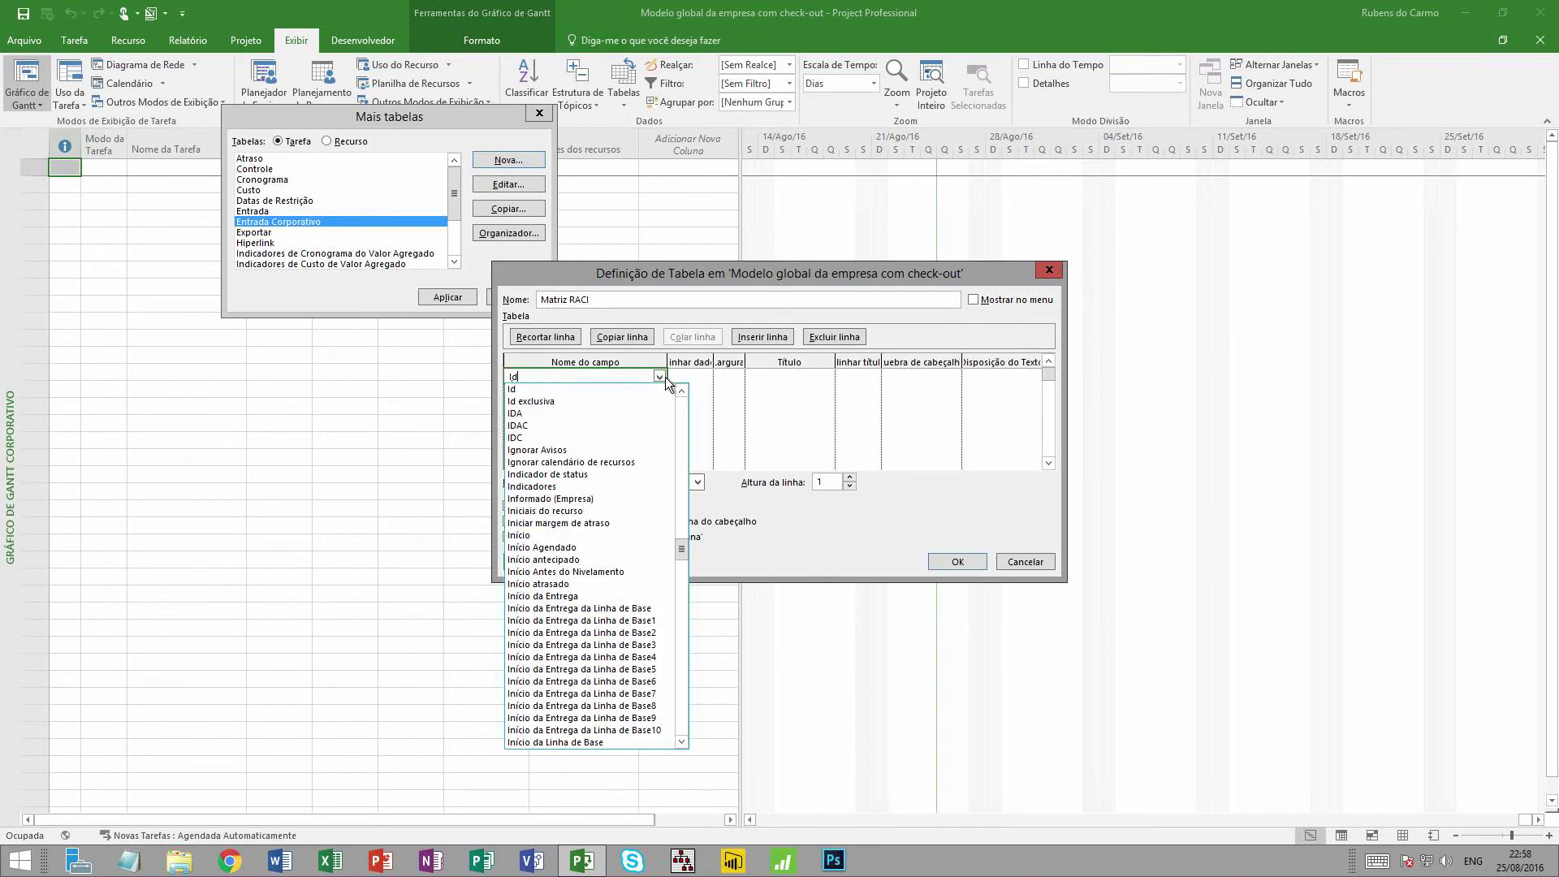
{"action": "key", "text": "Down"}
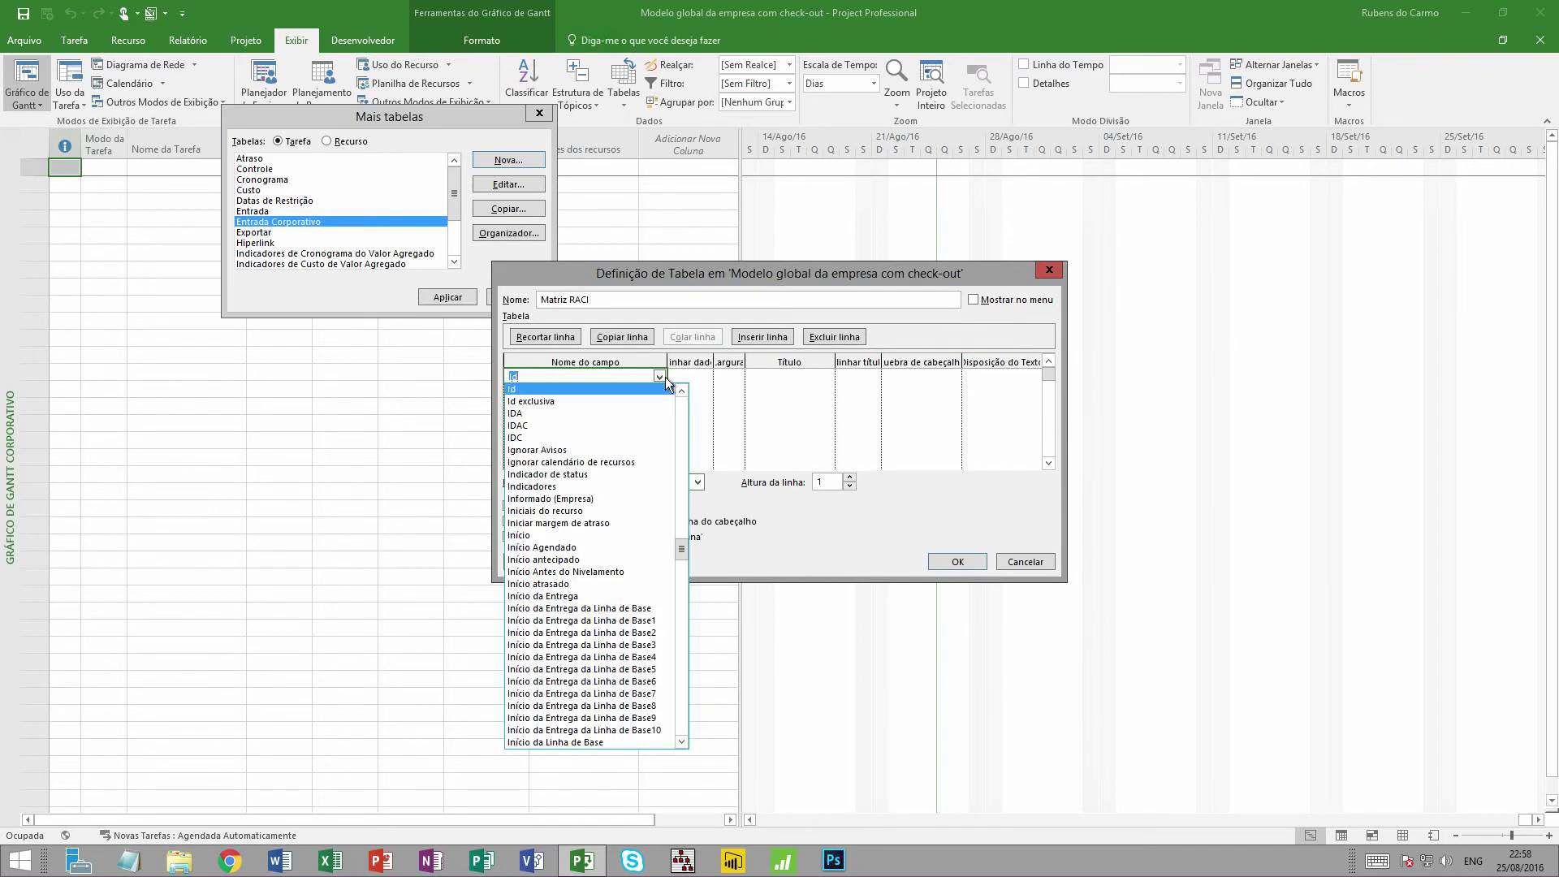
{"action": "key", "text": "Return"}
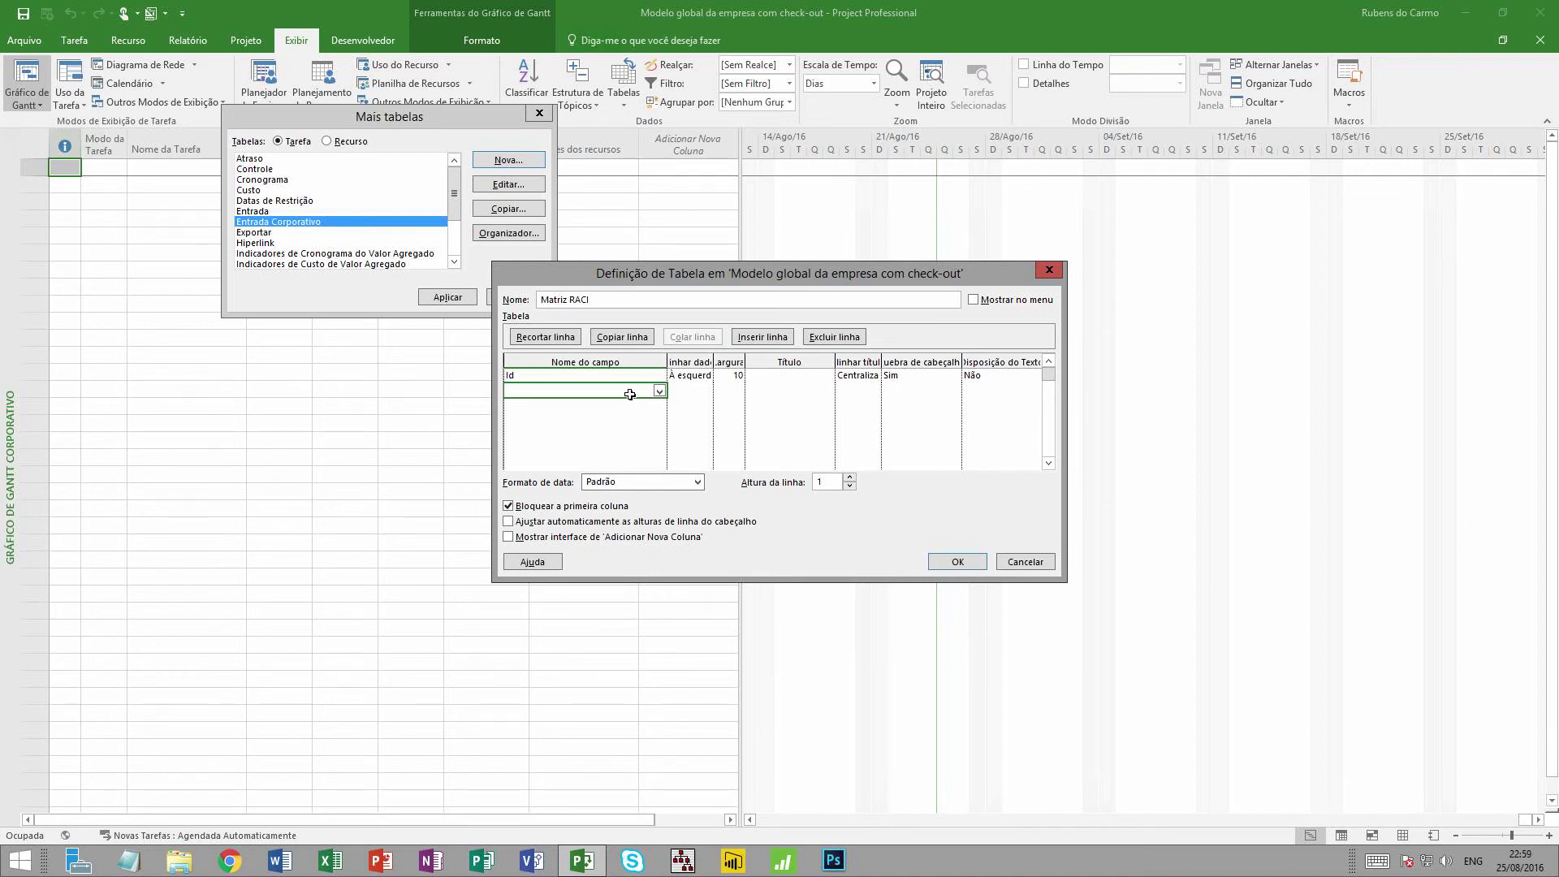
{"action": "type", "text": "Nome"}
{"action": "key", "text": "Return"}
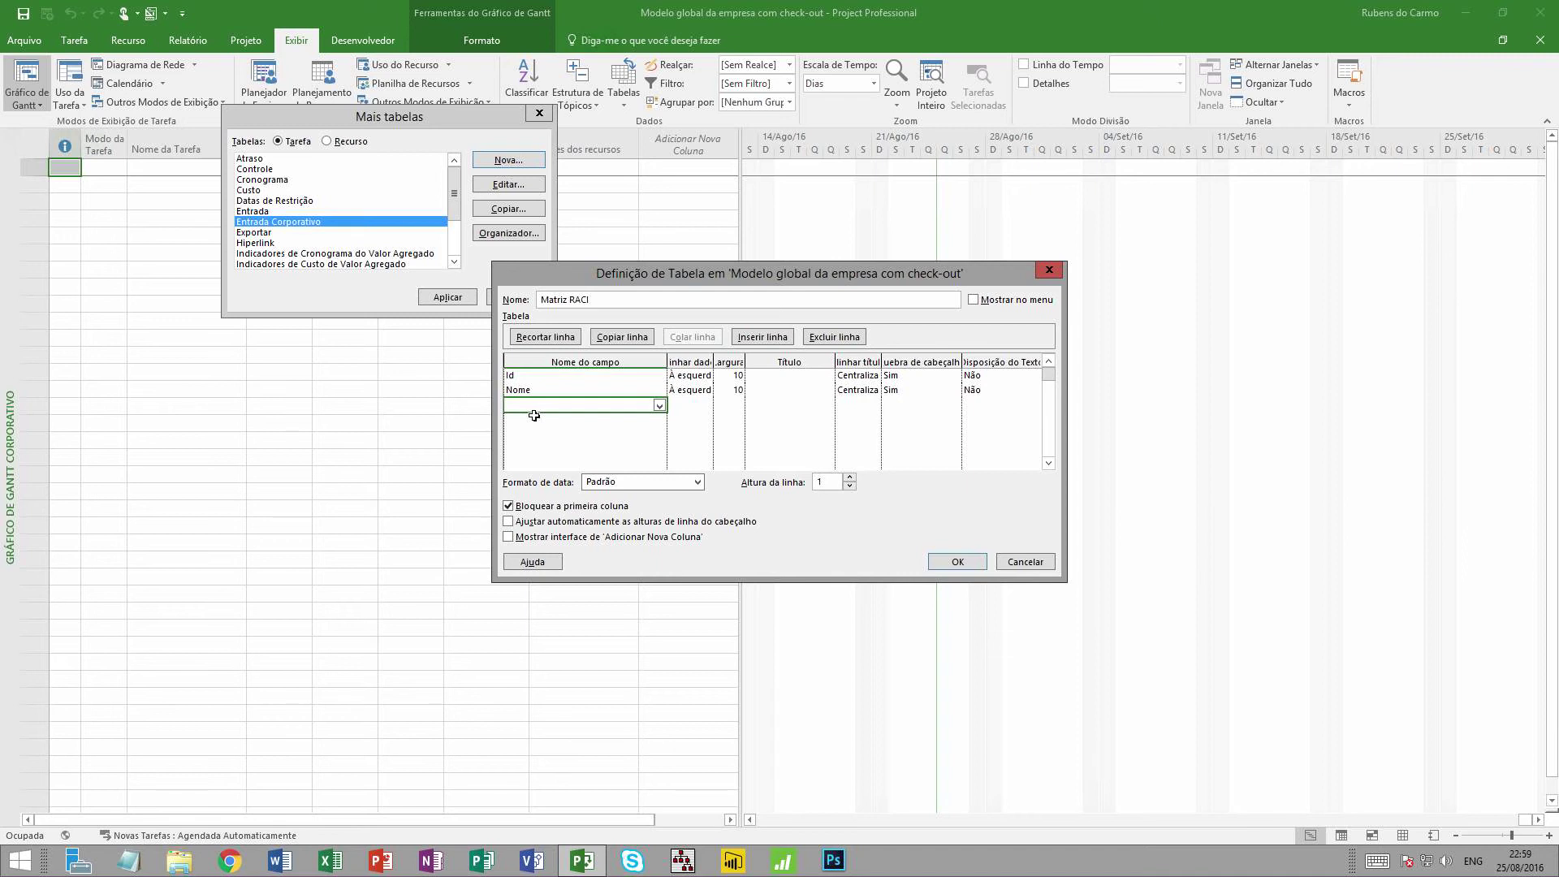
{"action": "type", "text": "Duração"}
{"action": "key", "text": "Return"}
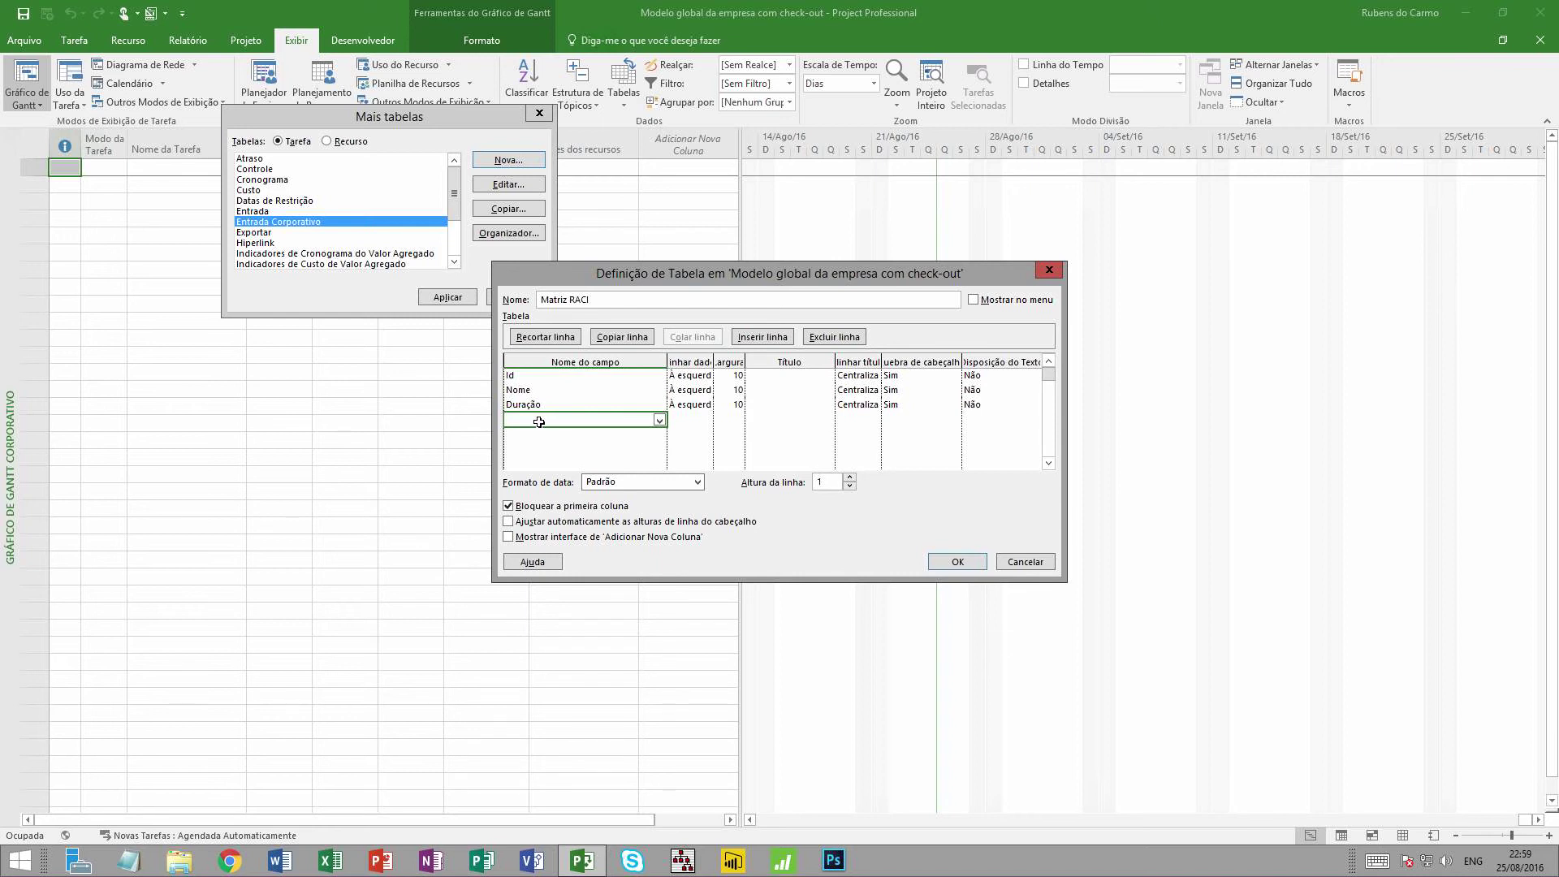
Add the fields Responsável, Aprovador, Consultado and Informado below Duração and save the Matriz RACI table definition
{"action": "type", "text": "Responsável"}
{"action": "key", "text": "Return"}
{"action": "type", "text": "Aprovador"}
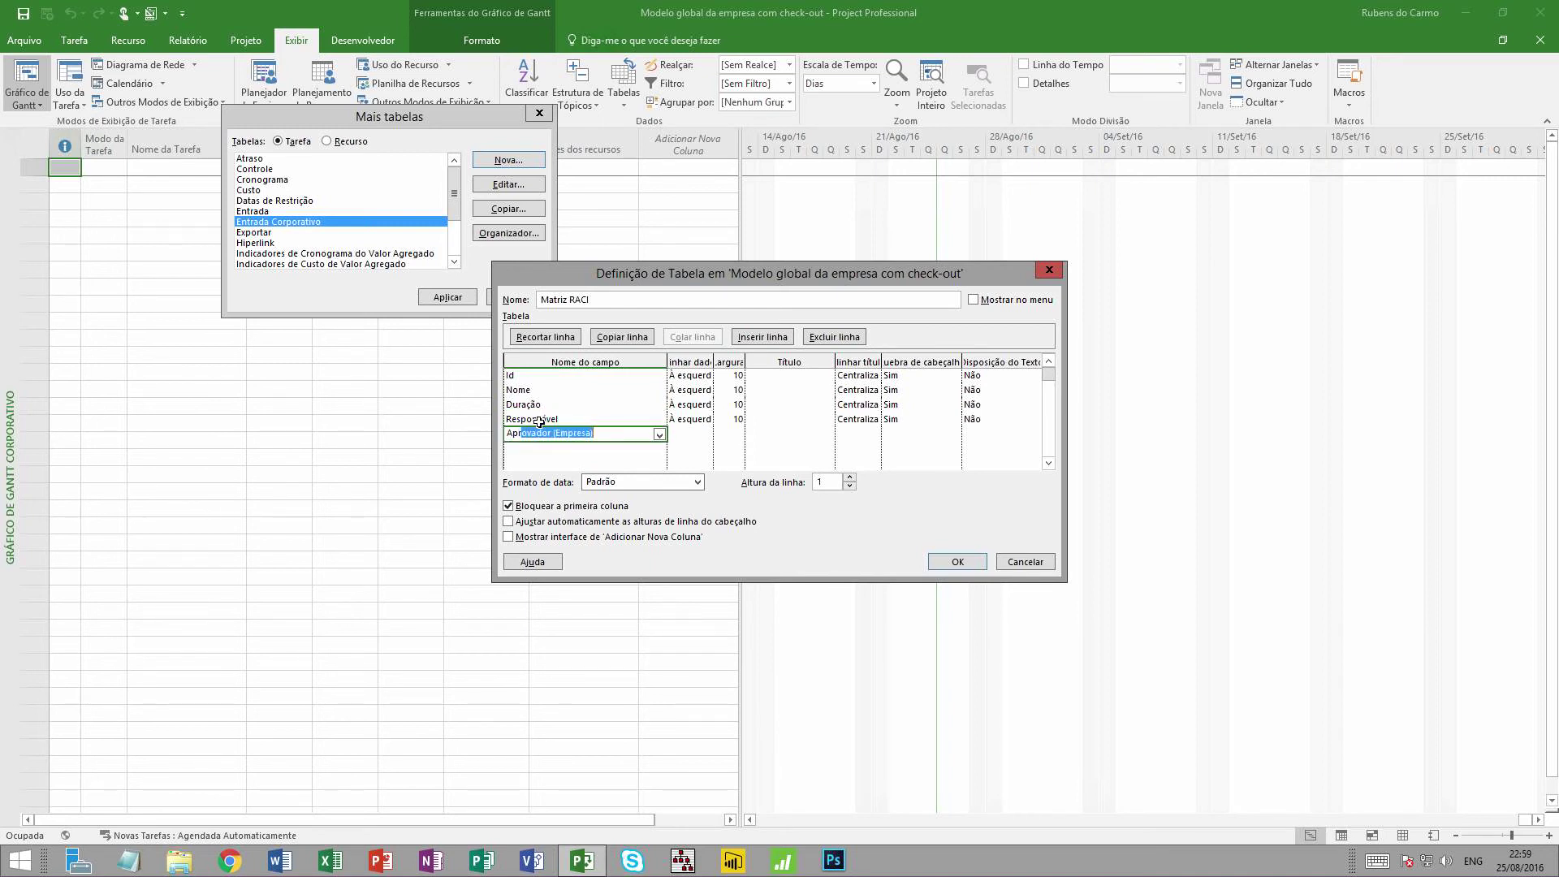
{"action": "key", "text": "Return"}
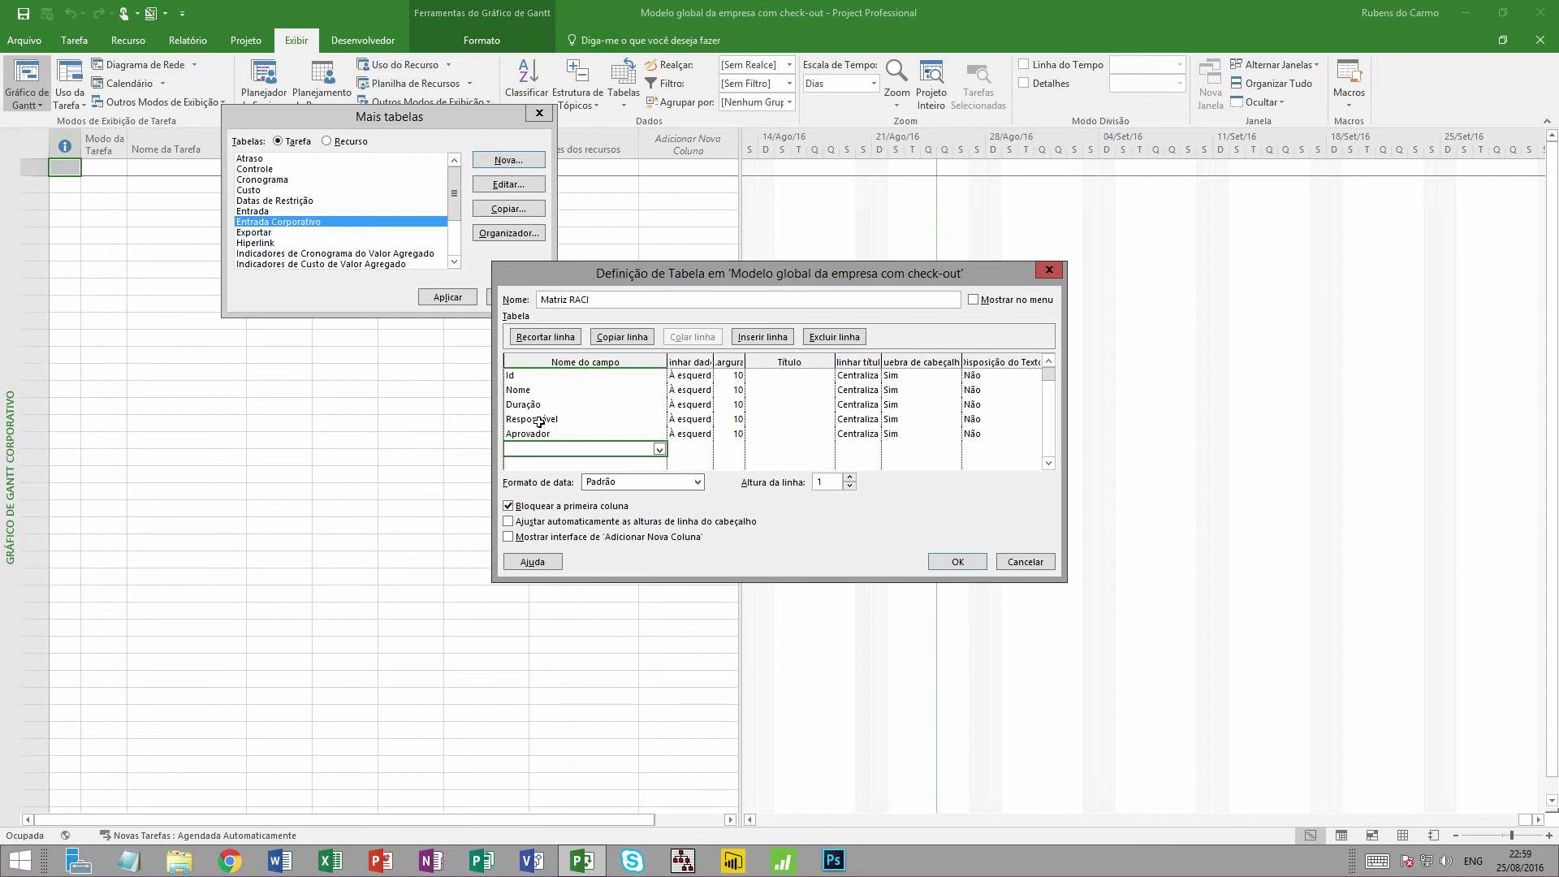
{"action": "type", "text": "Cons"}
{"action": "key", "text": "Return"}
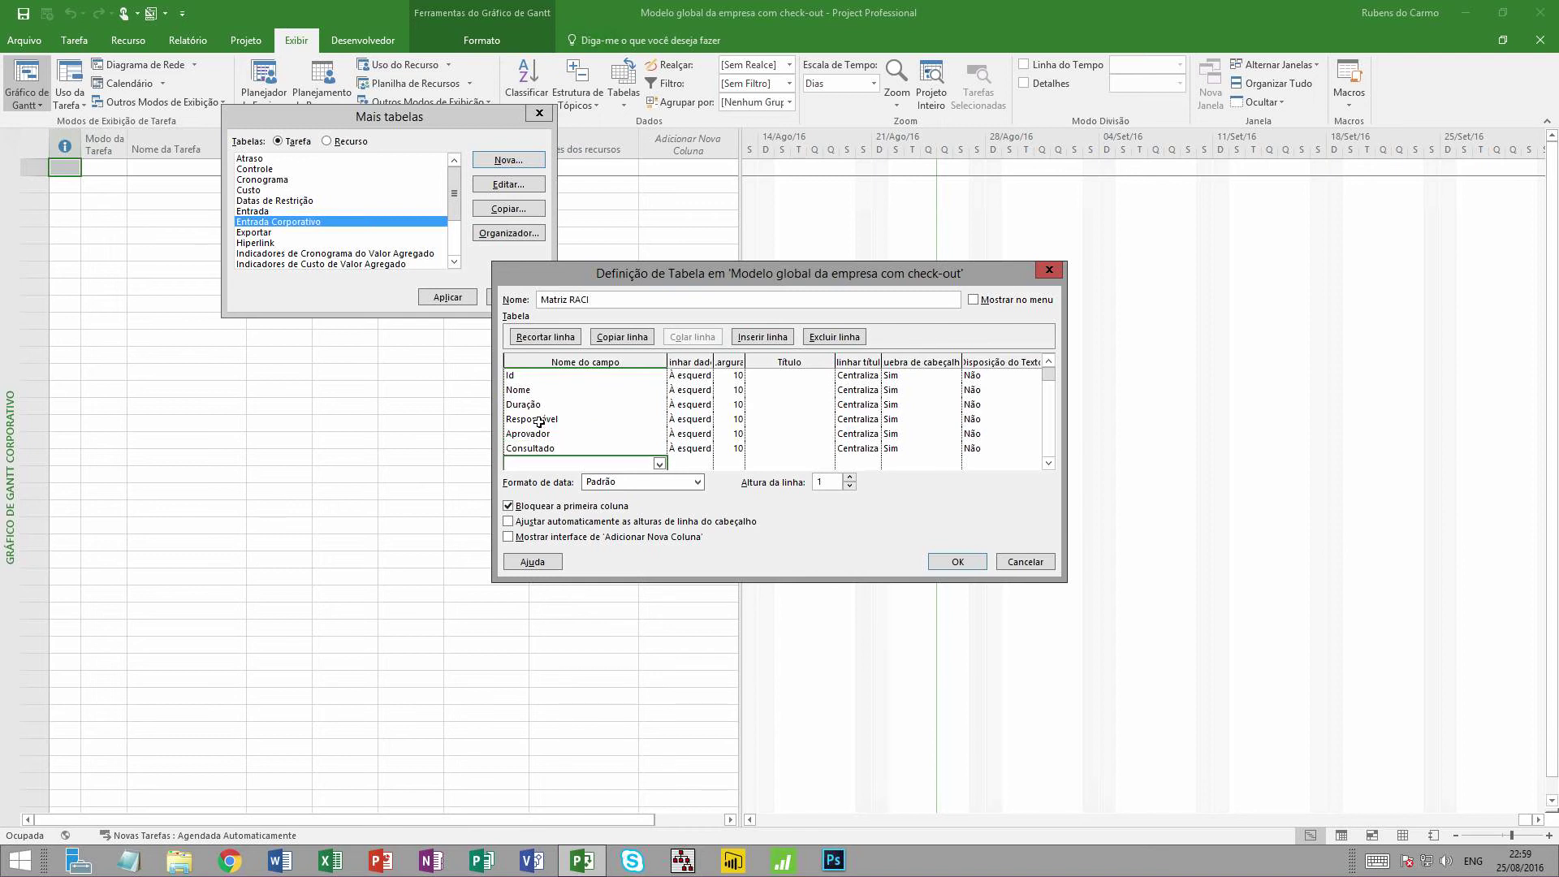
{"action": "type", "text": "Informado"}
{"action": "key", "text": "Return"}
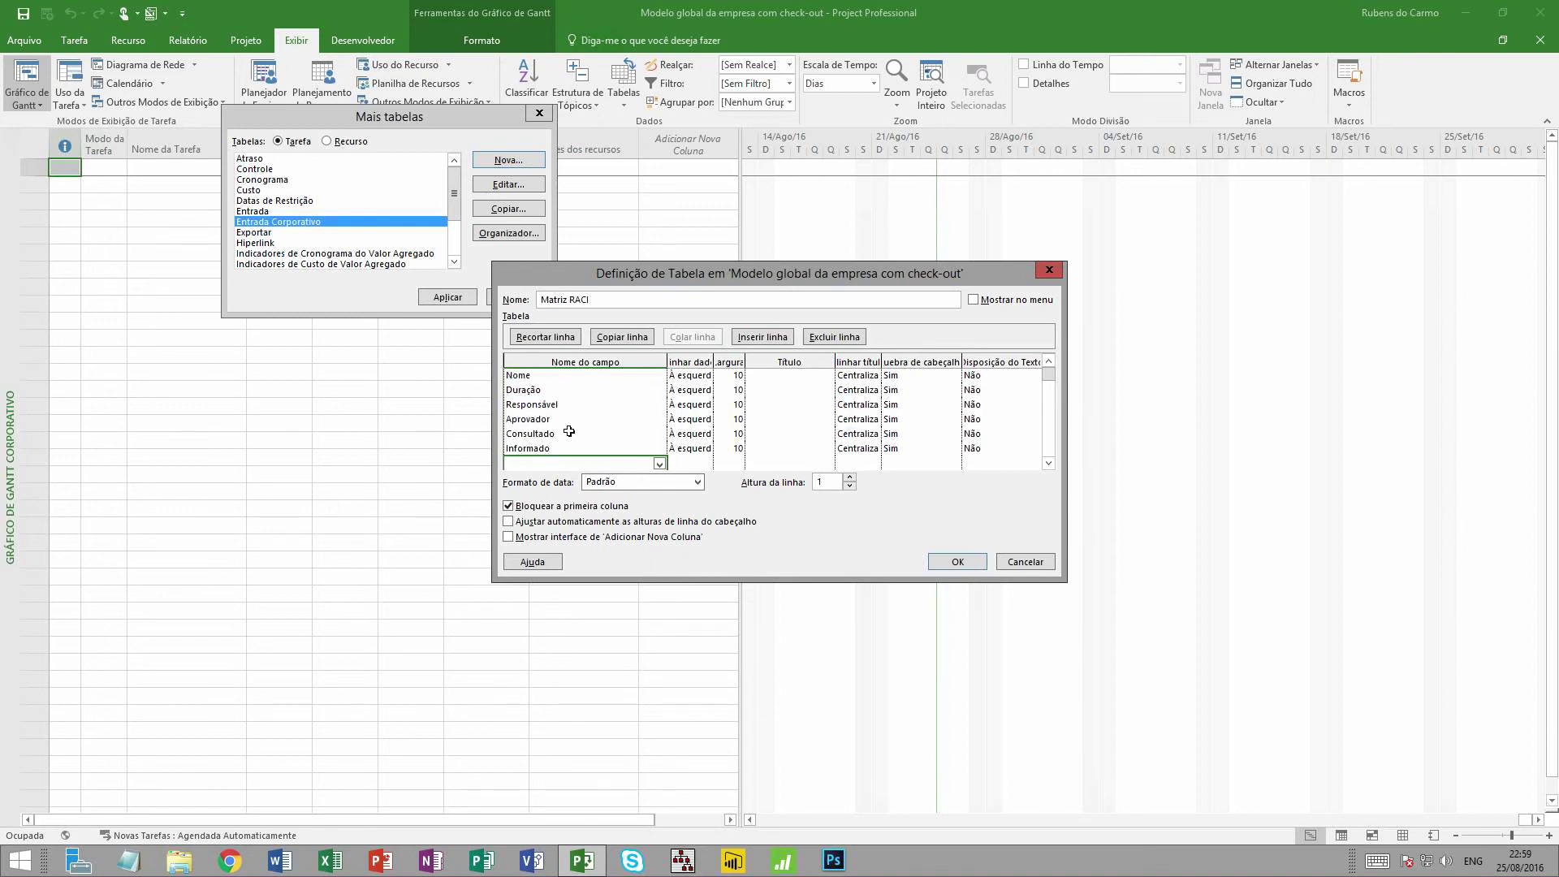
{"action": "left_click", "coordinate": [794, 380]}
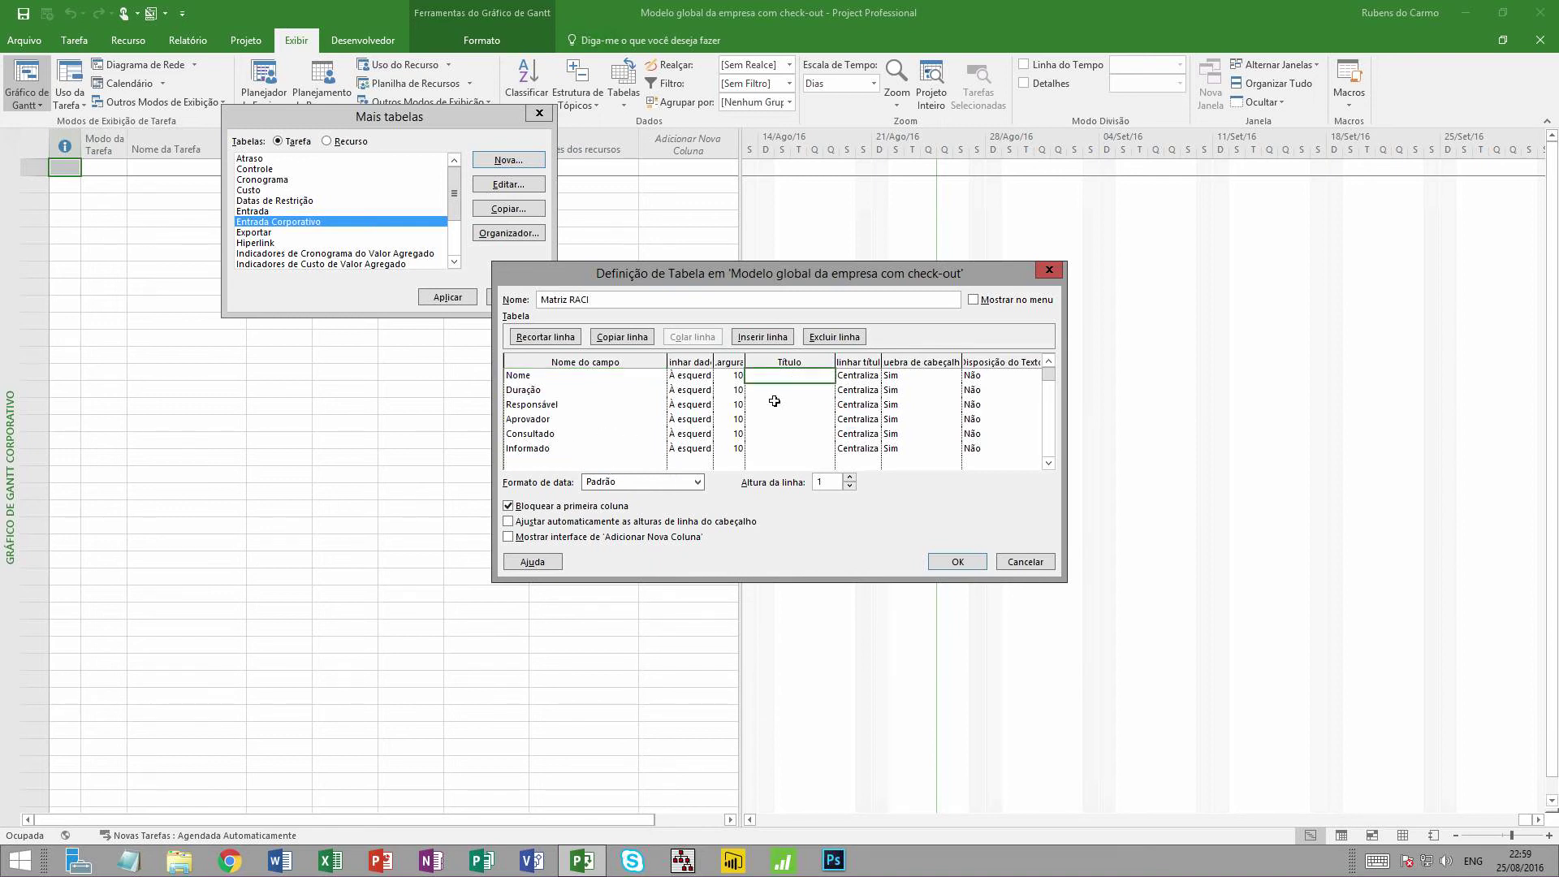
{"action": "left_click", "coordinate": [563, 418]}
{"action": "left_click", "coordinate": [788, 434]}
{"action": "left_click", "coordinate": [958, 562]}
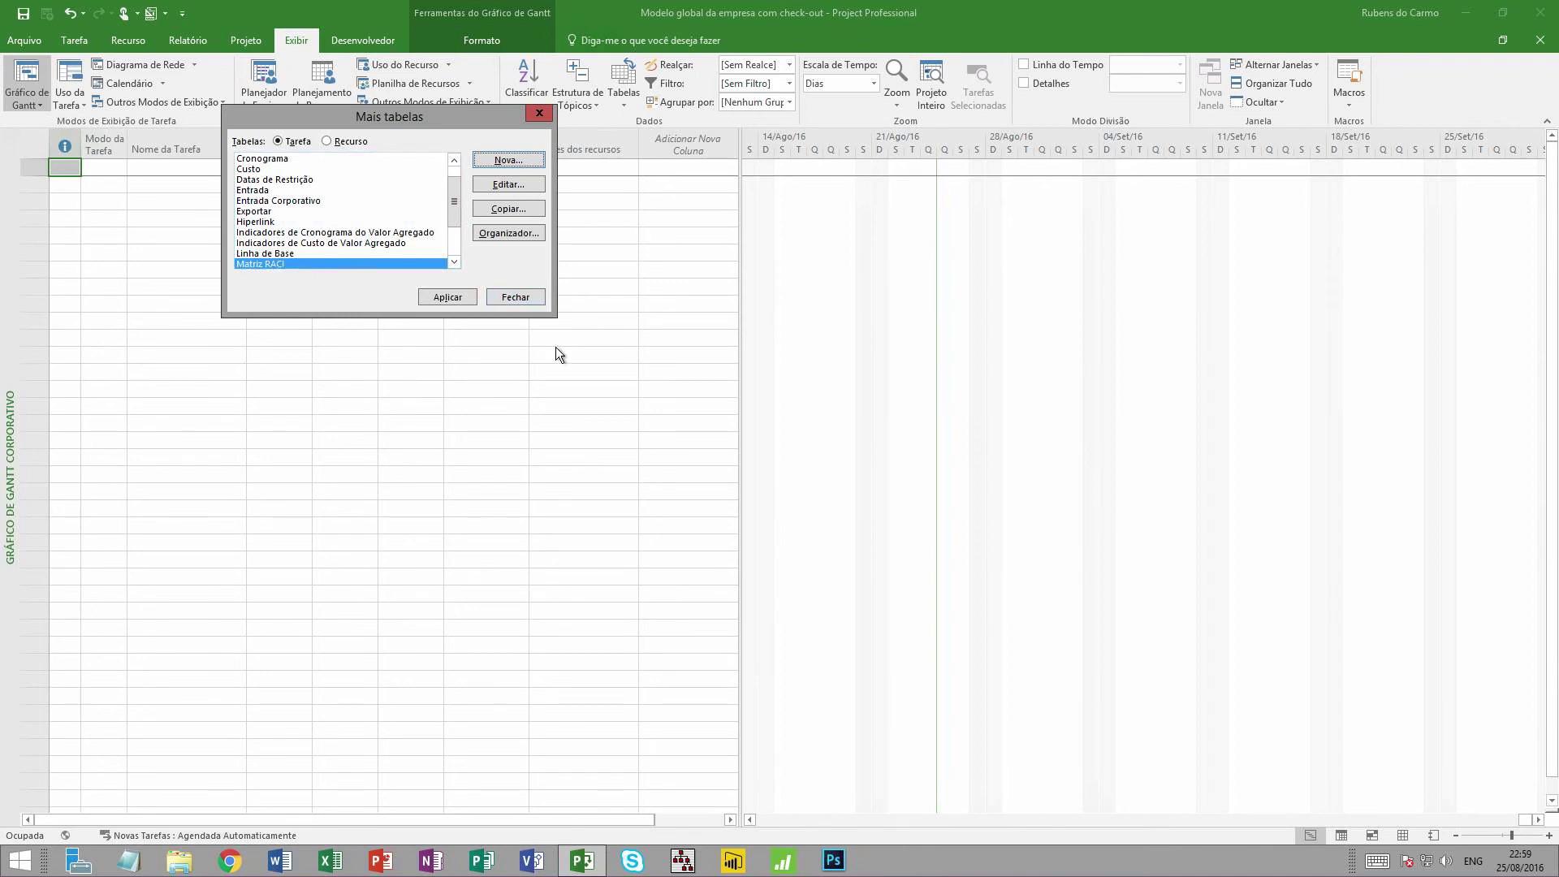
{"action": "left_click", "coordinate": [515, 297]}
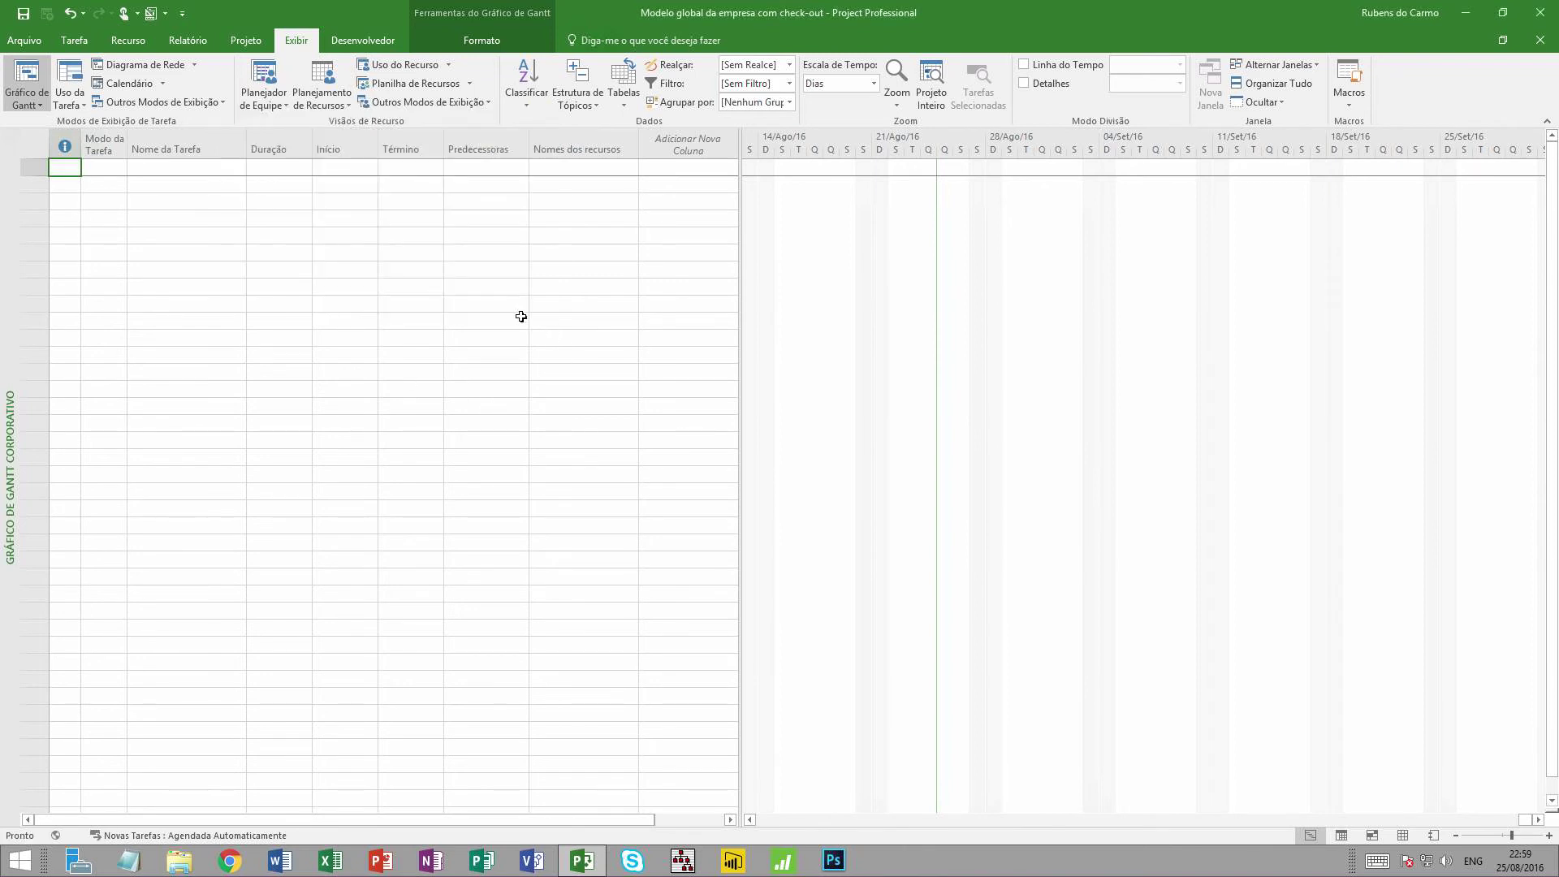
Create a new single view (Modo de exibição único) in the enterprise global template and name it Matriz RACI
{"action": "left_click", "coordinate": [75, 42]}
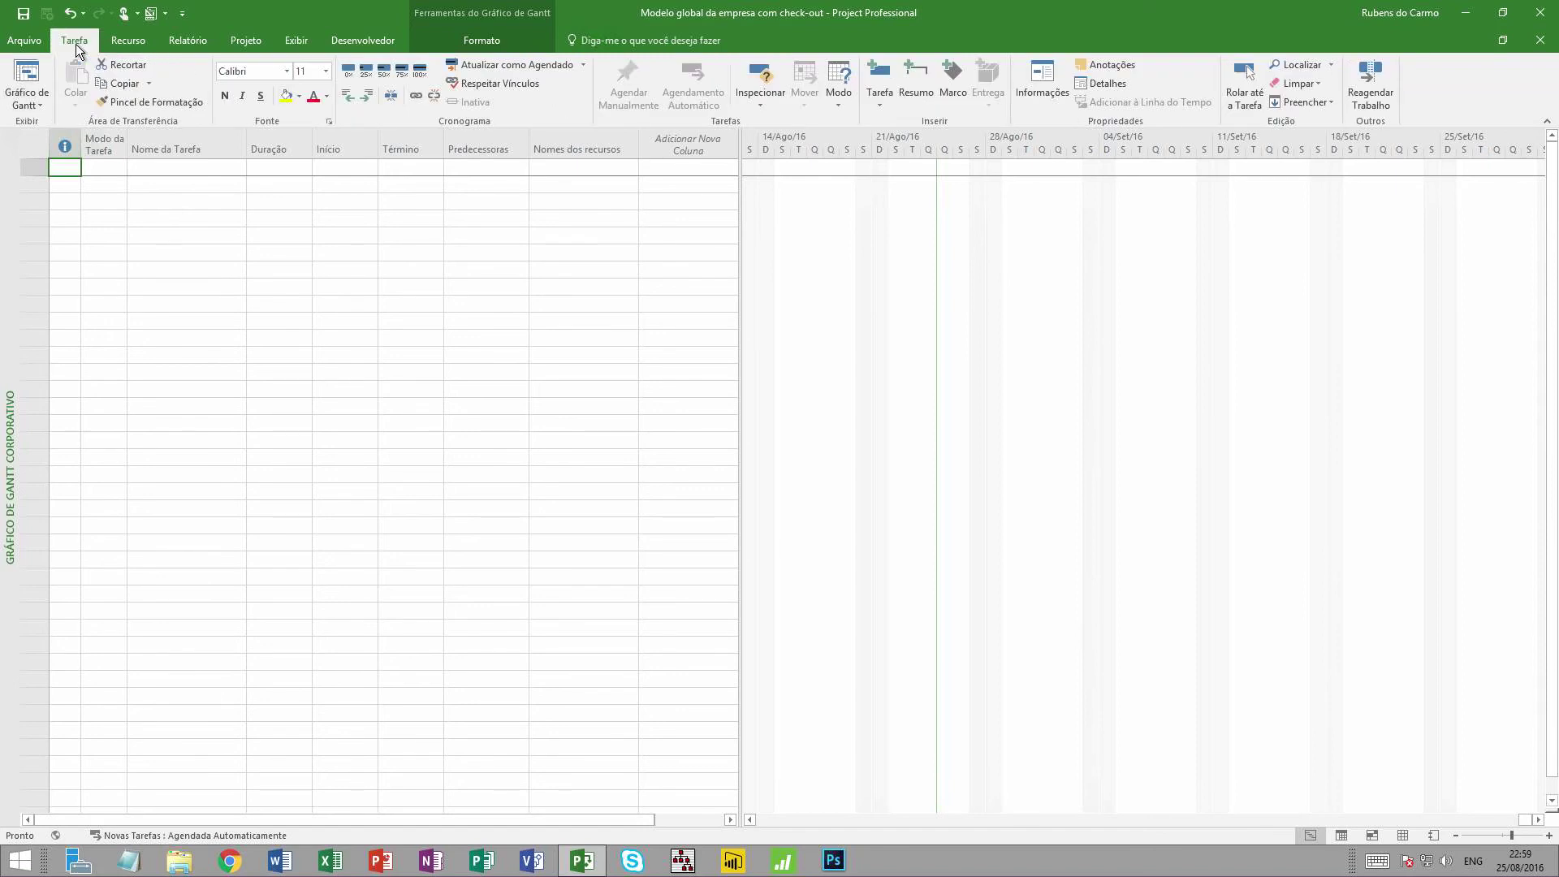
{"action": "left_click", "coordinate": [31, 107]}
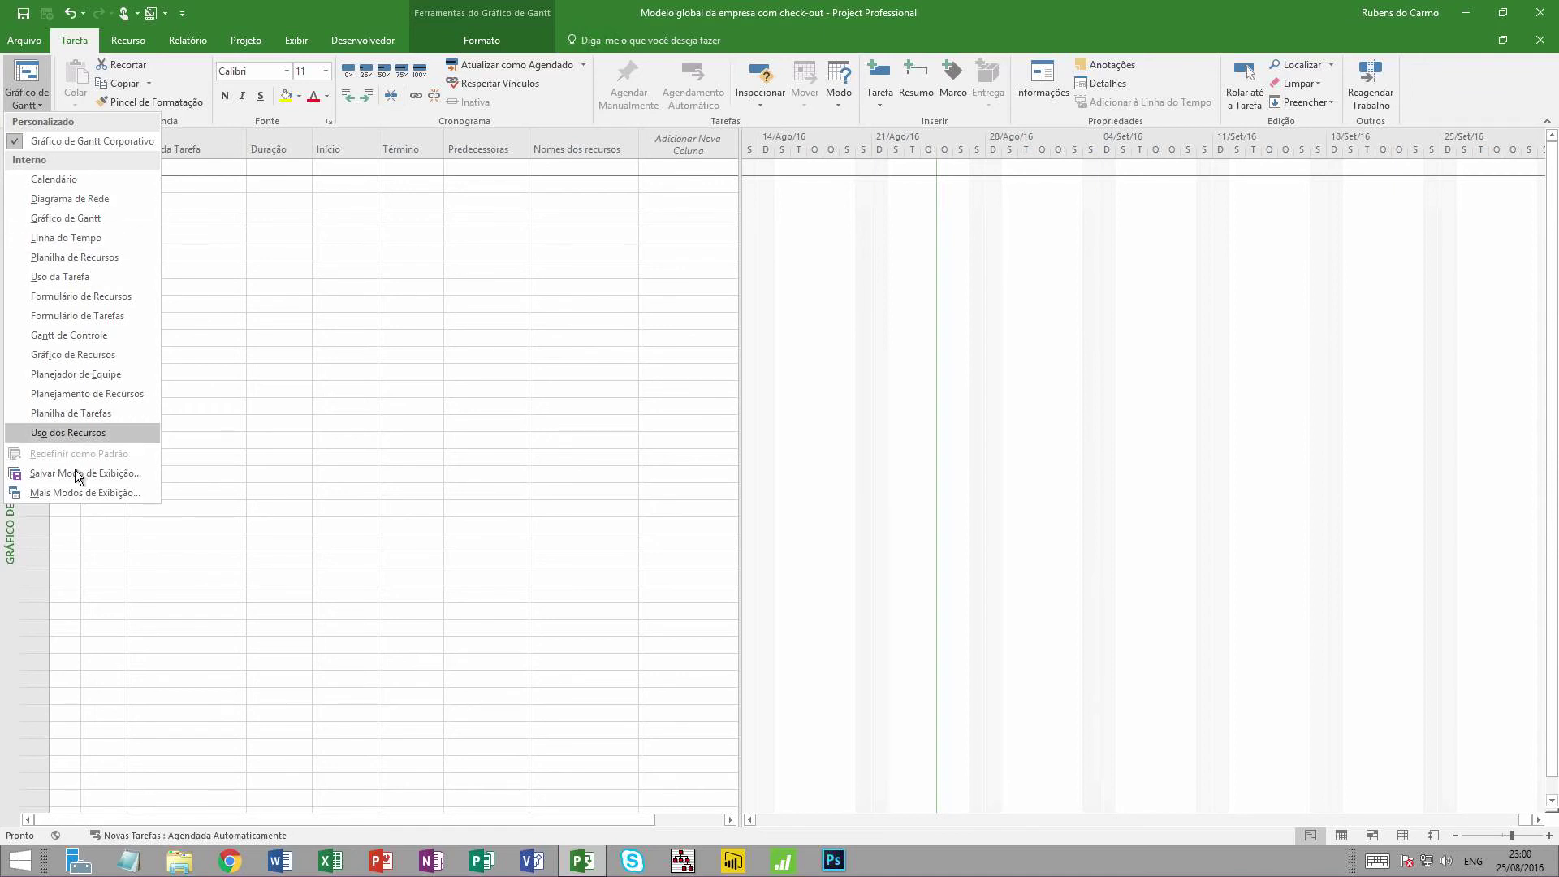
{"action": "left_click", "coordinate": [99, 490]}
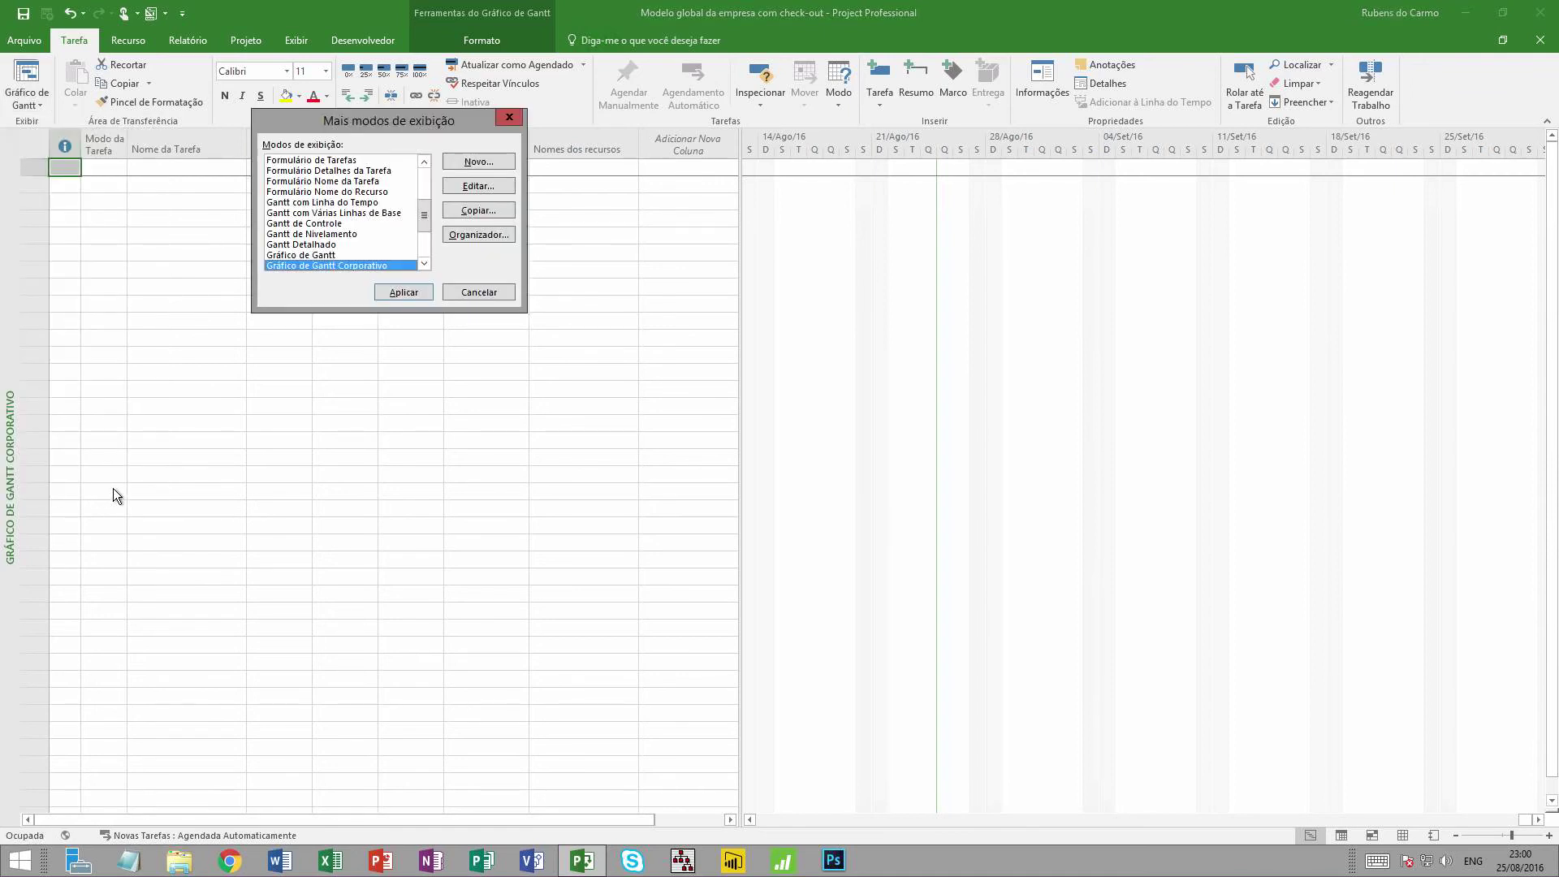
{"action": "left_click", "coordinate": [477, 159]}
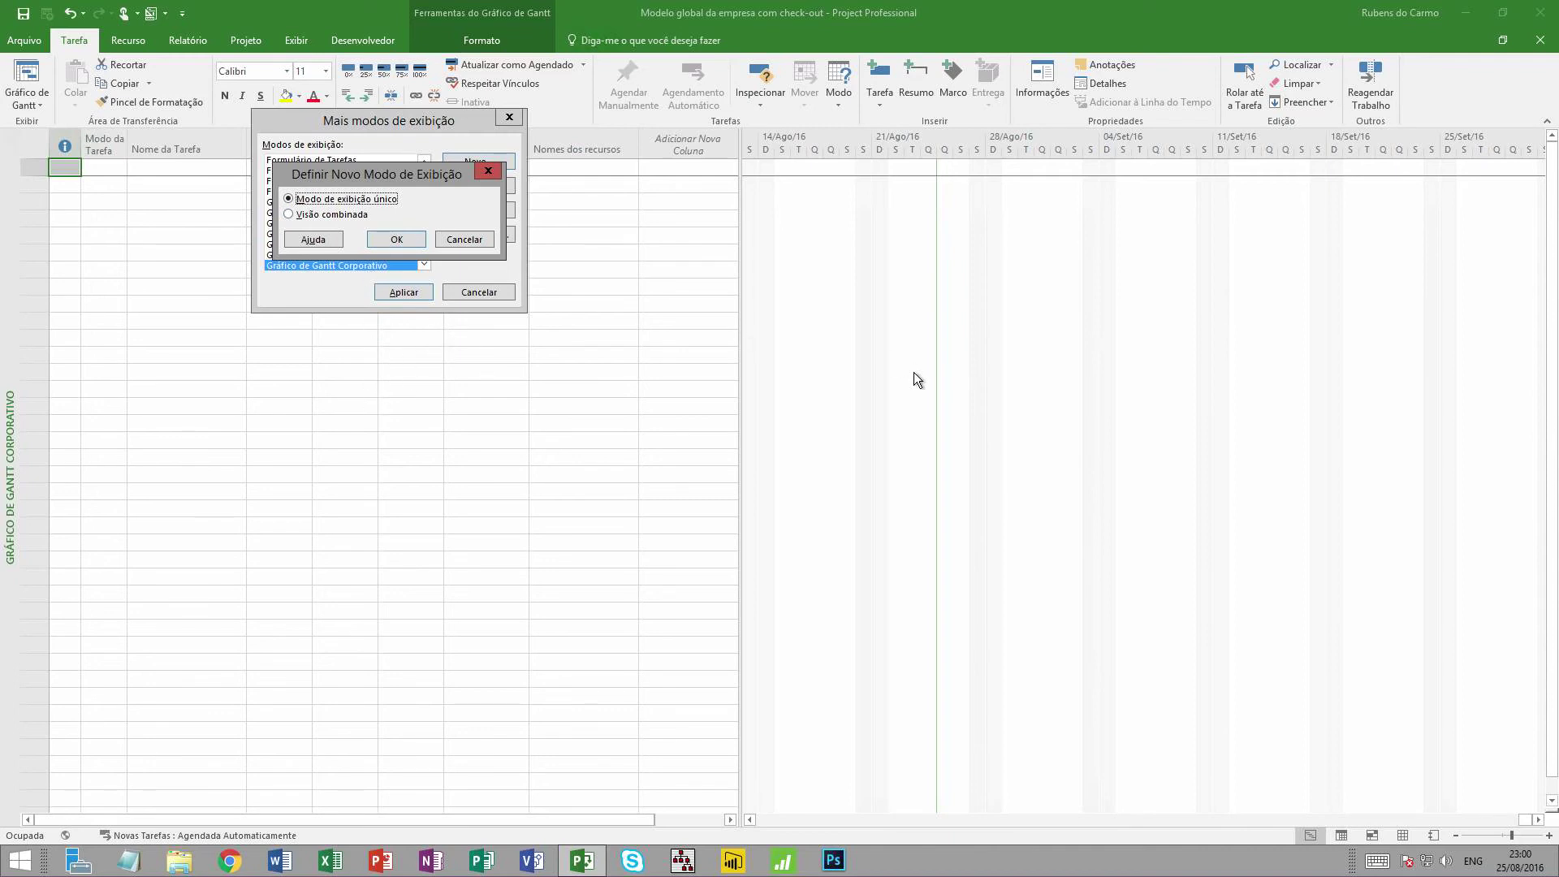
{"action": "left_click", "coordinate": [393, 239]}
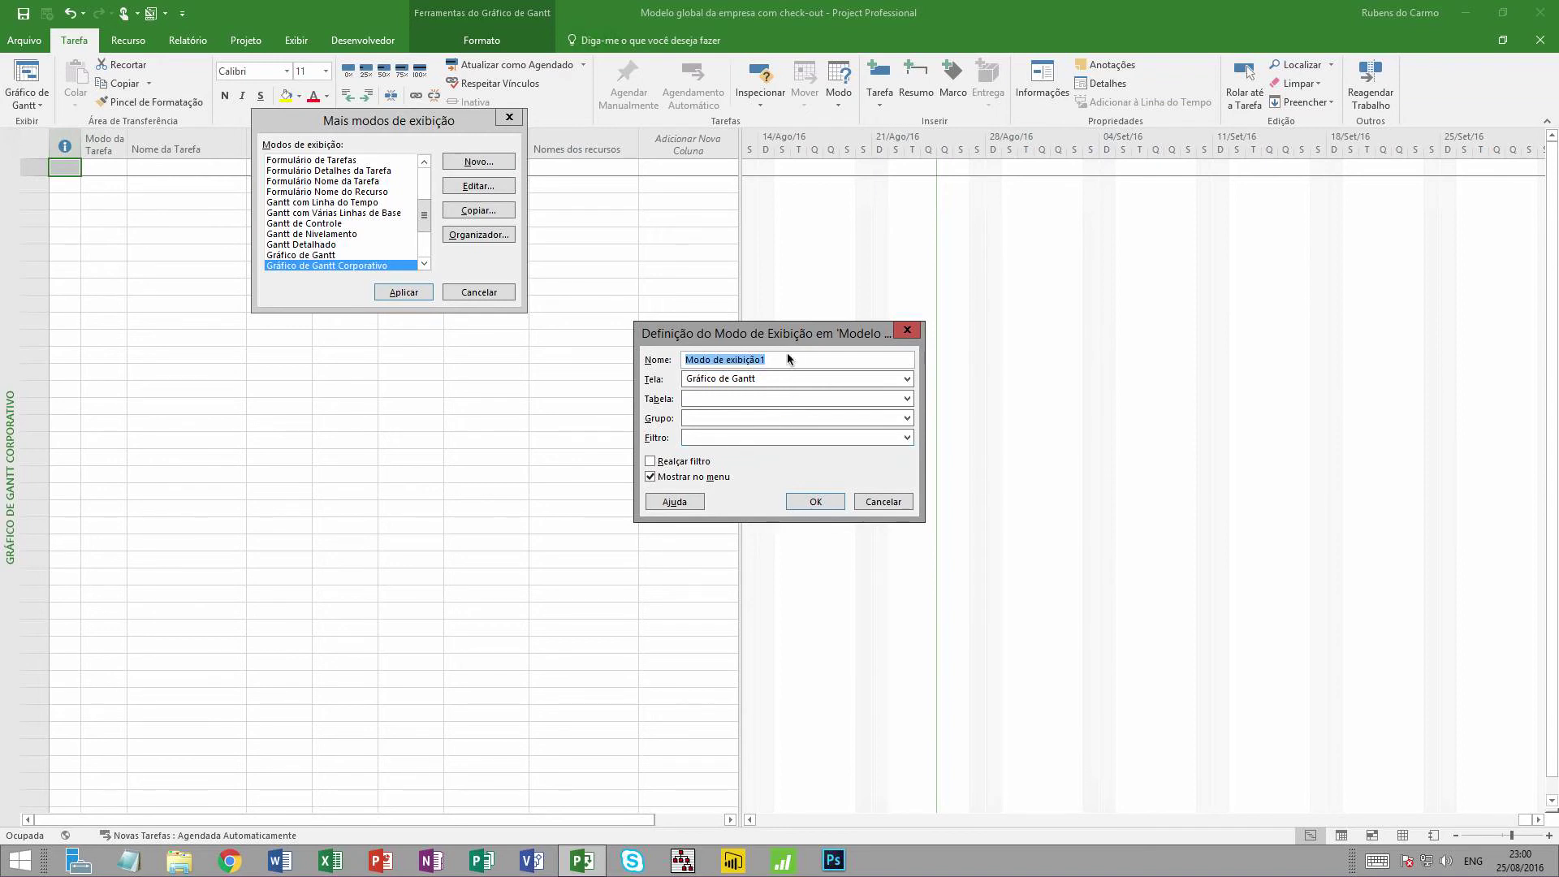
{"action": "type", "text": "Matriz RACI"}
Base the Matriz RACI view on the Planilha de Tarefas screen and the Matriz RACI table
{"action": "left_click", "coordinate": [815, 383]}
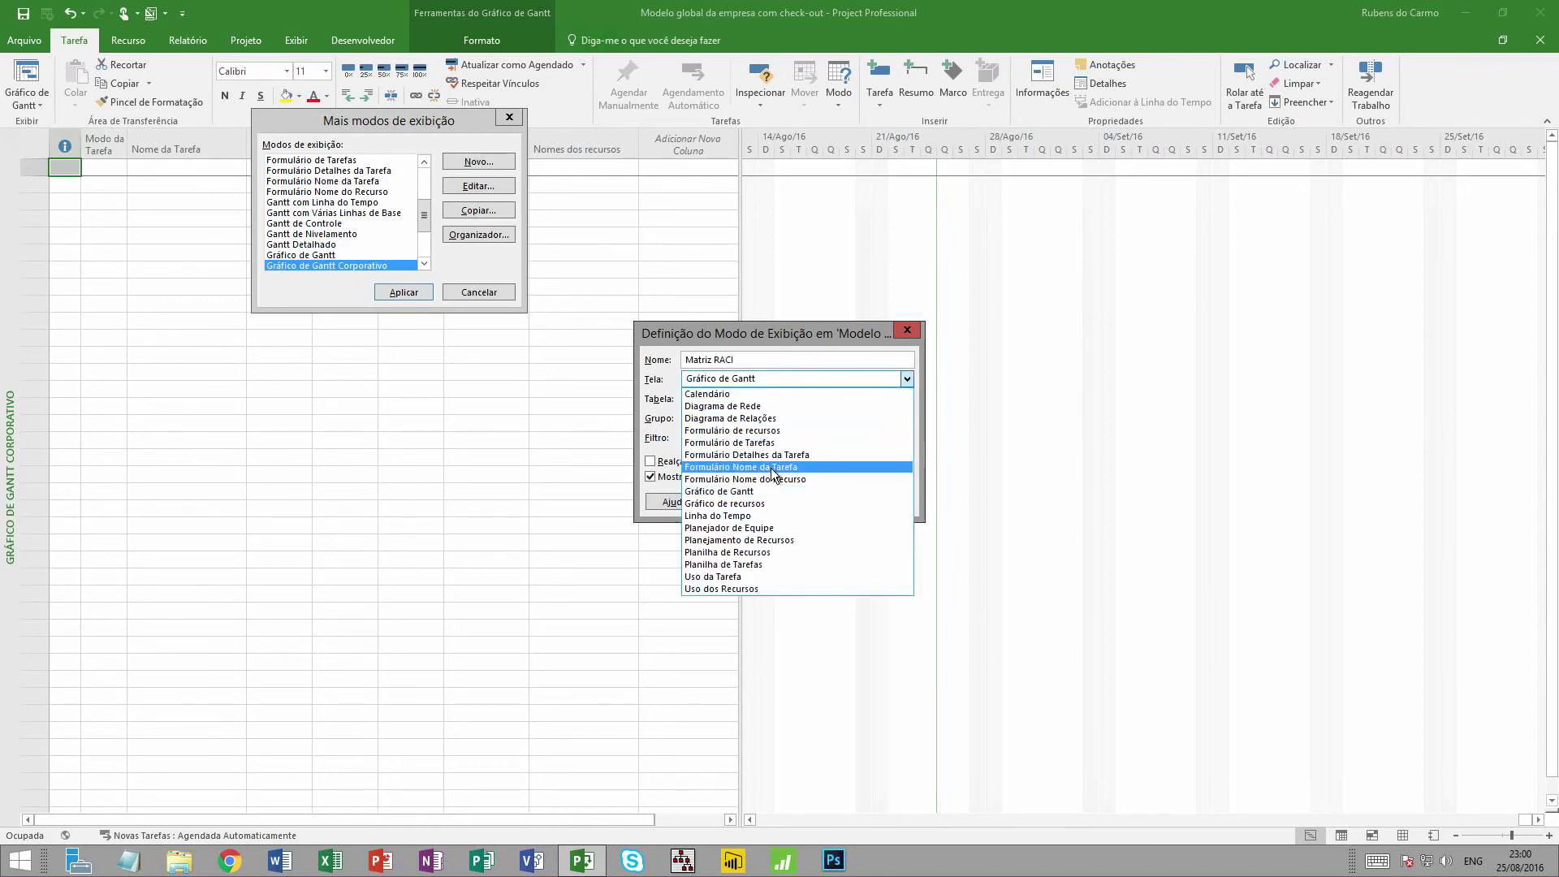
{"action": "left_click", "coordinate": [766, 564]}
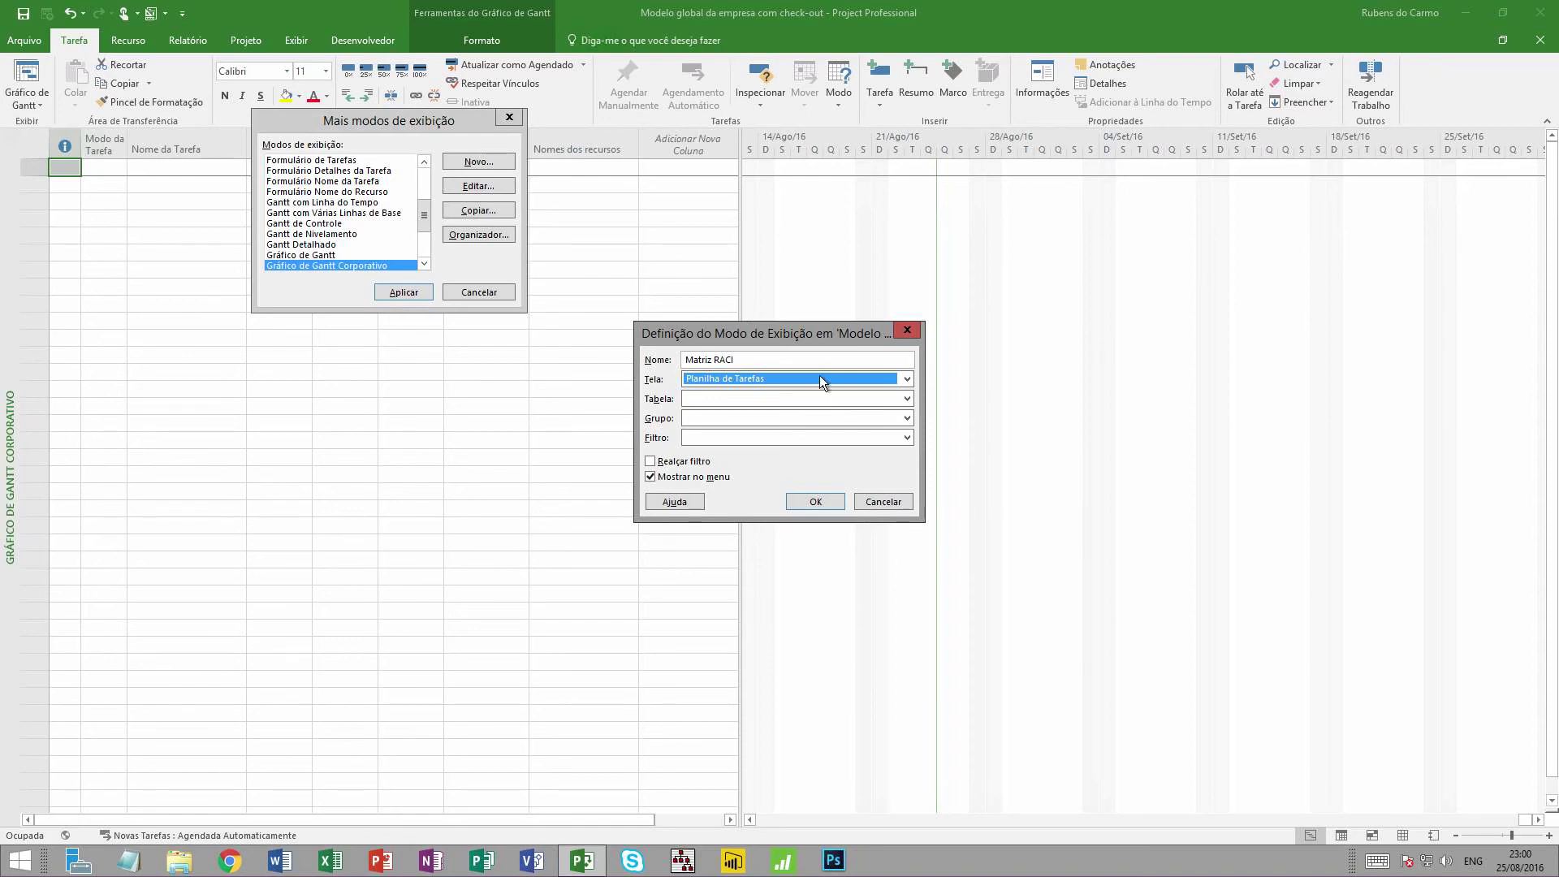
{"action": "left_click", "coordinate": [885, 398]}
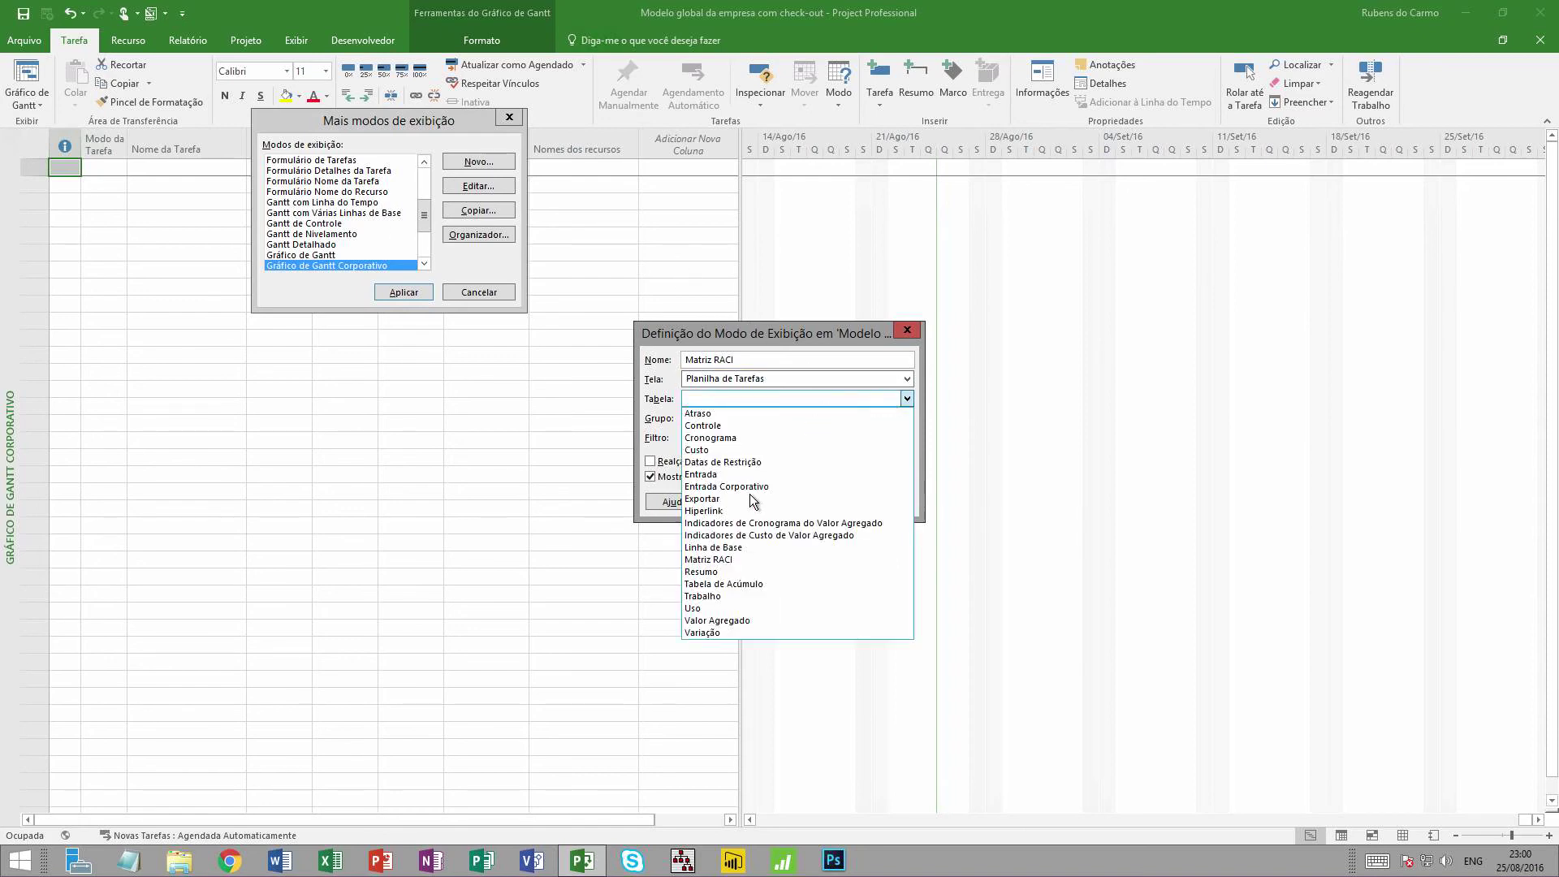
{"action": "left_click", "coordinate": [722, 558]}
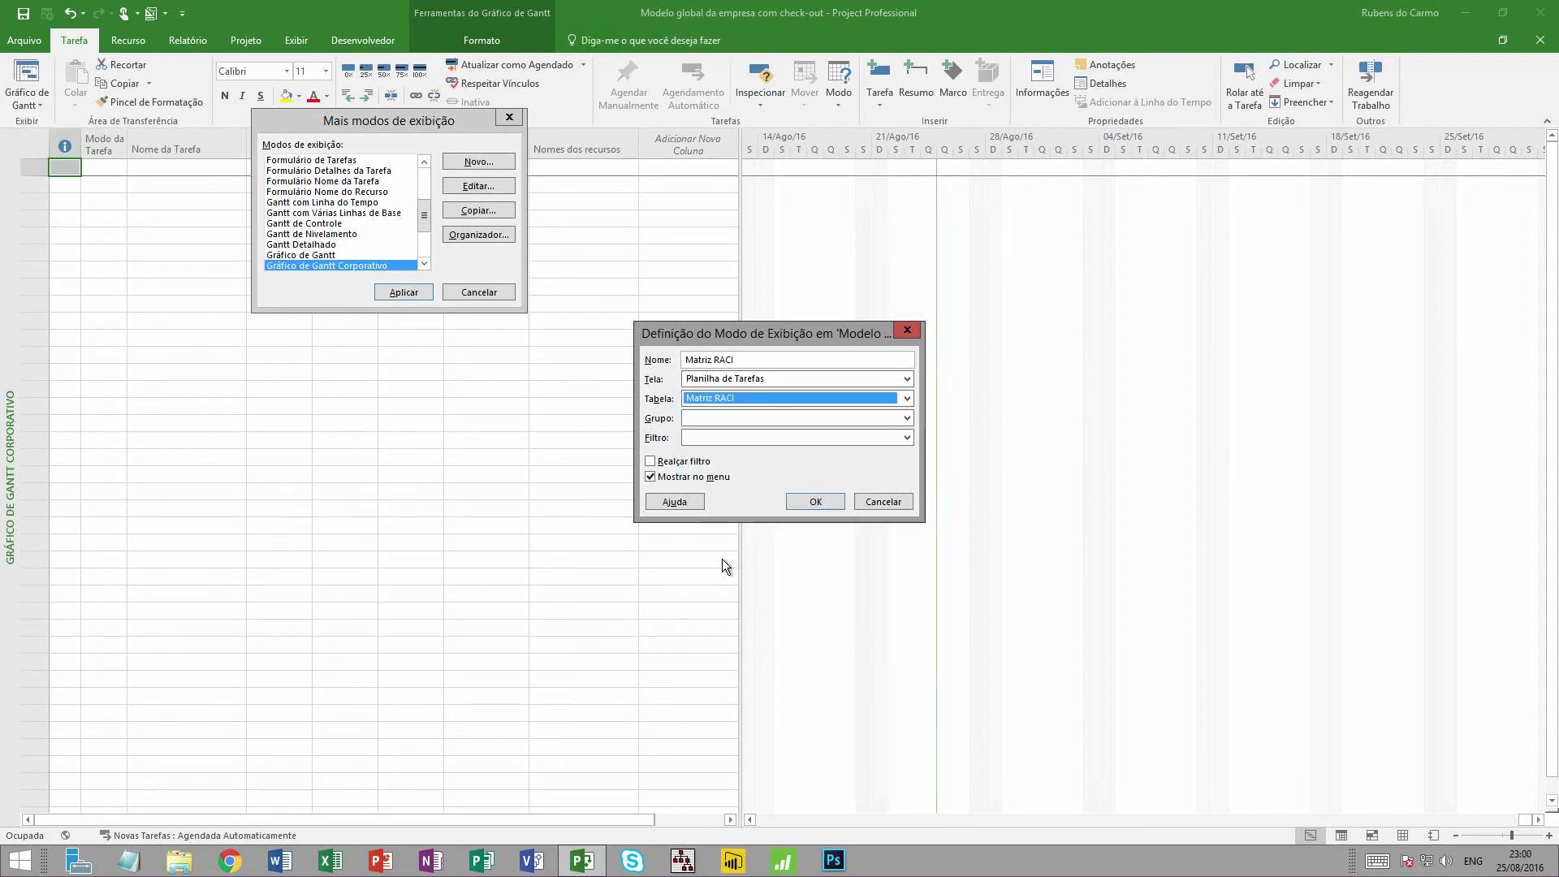
Set the view's group to Nenhum grupo and its filter to Todas as Tarefas, and save the view definition
{"action": "left_click", "coordinate": [718, 416]}
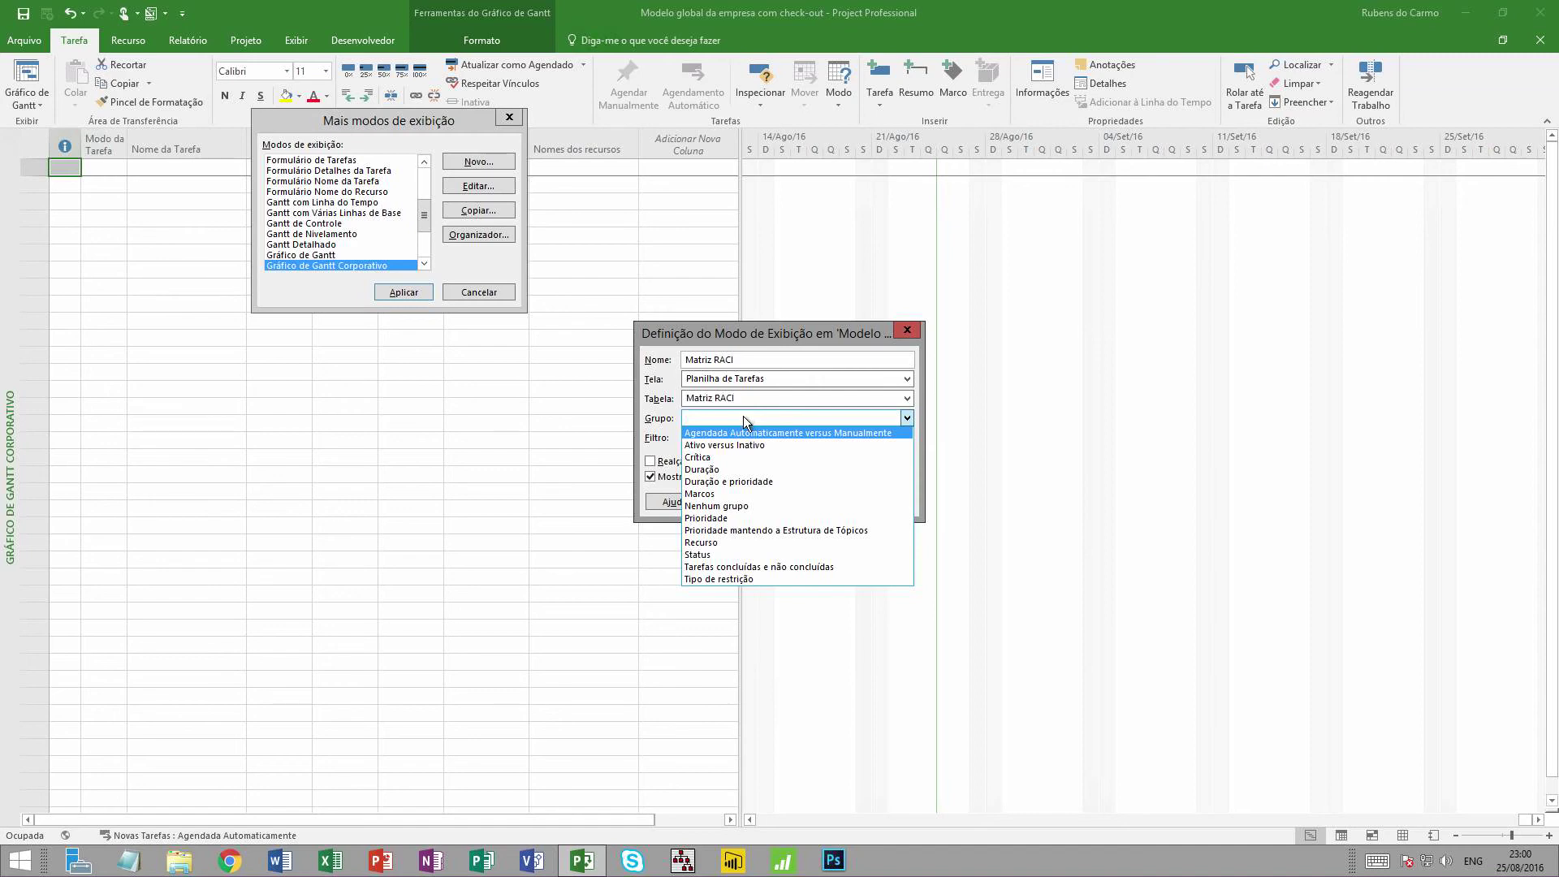
{"action": "left_click", "coordinate": [739, 507]}
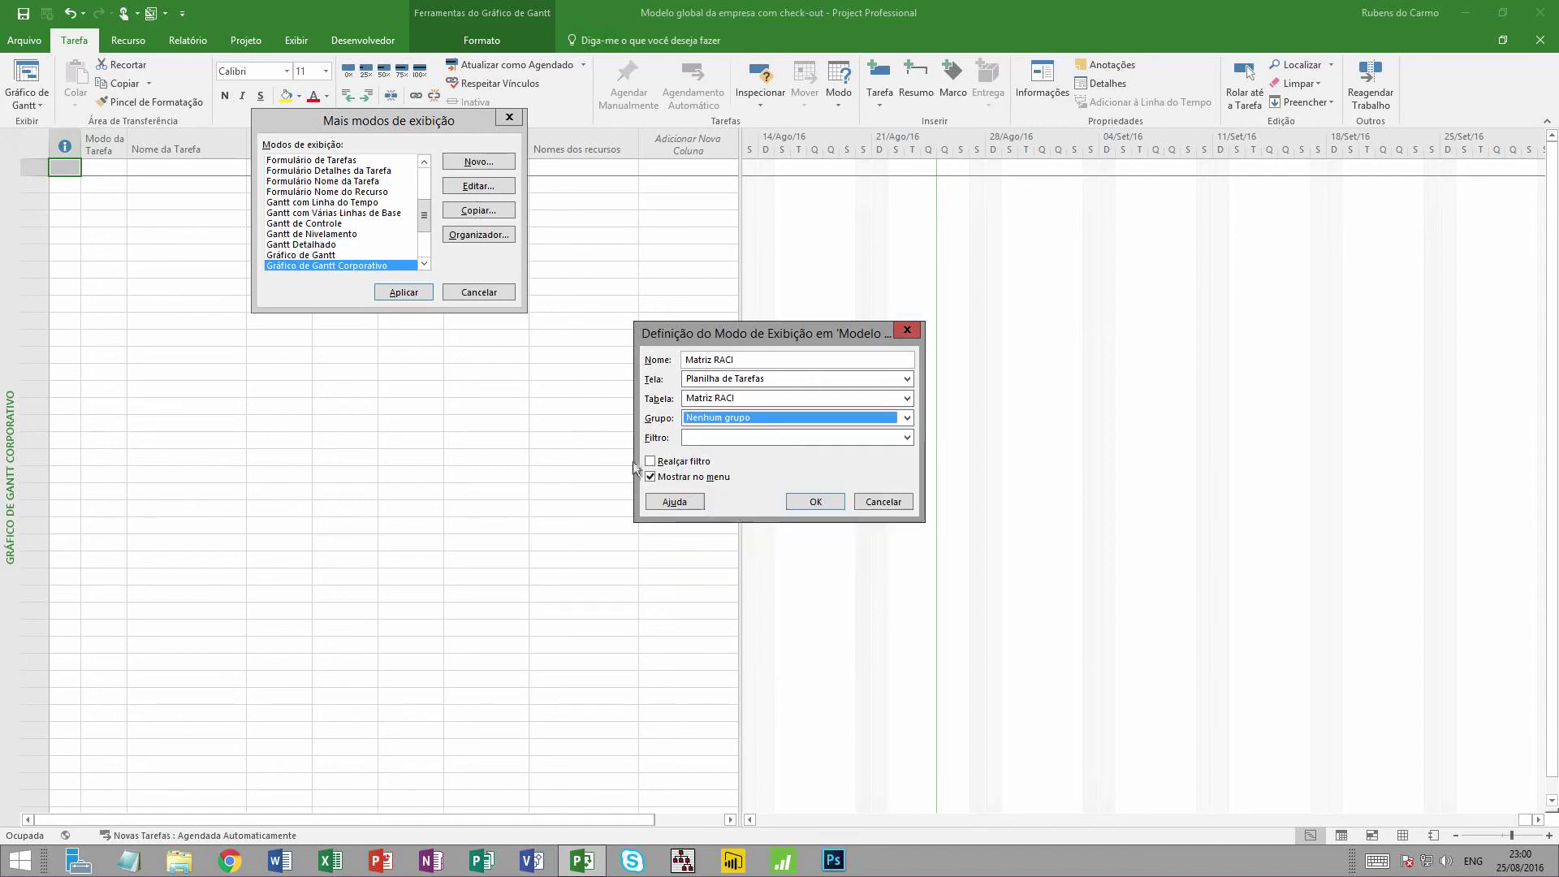
{"action": "left_click", "coordinate": [709, 440]}
{"action": "scroll", "coordinate": [747, 596], "scroll_direction": "down", "scroll_amount": 5}
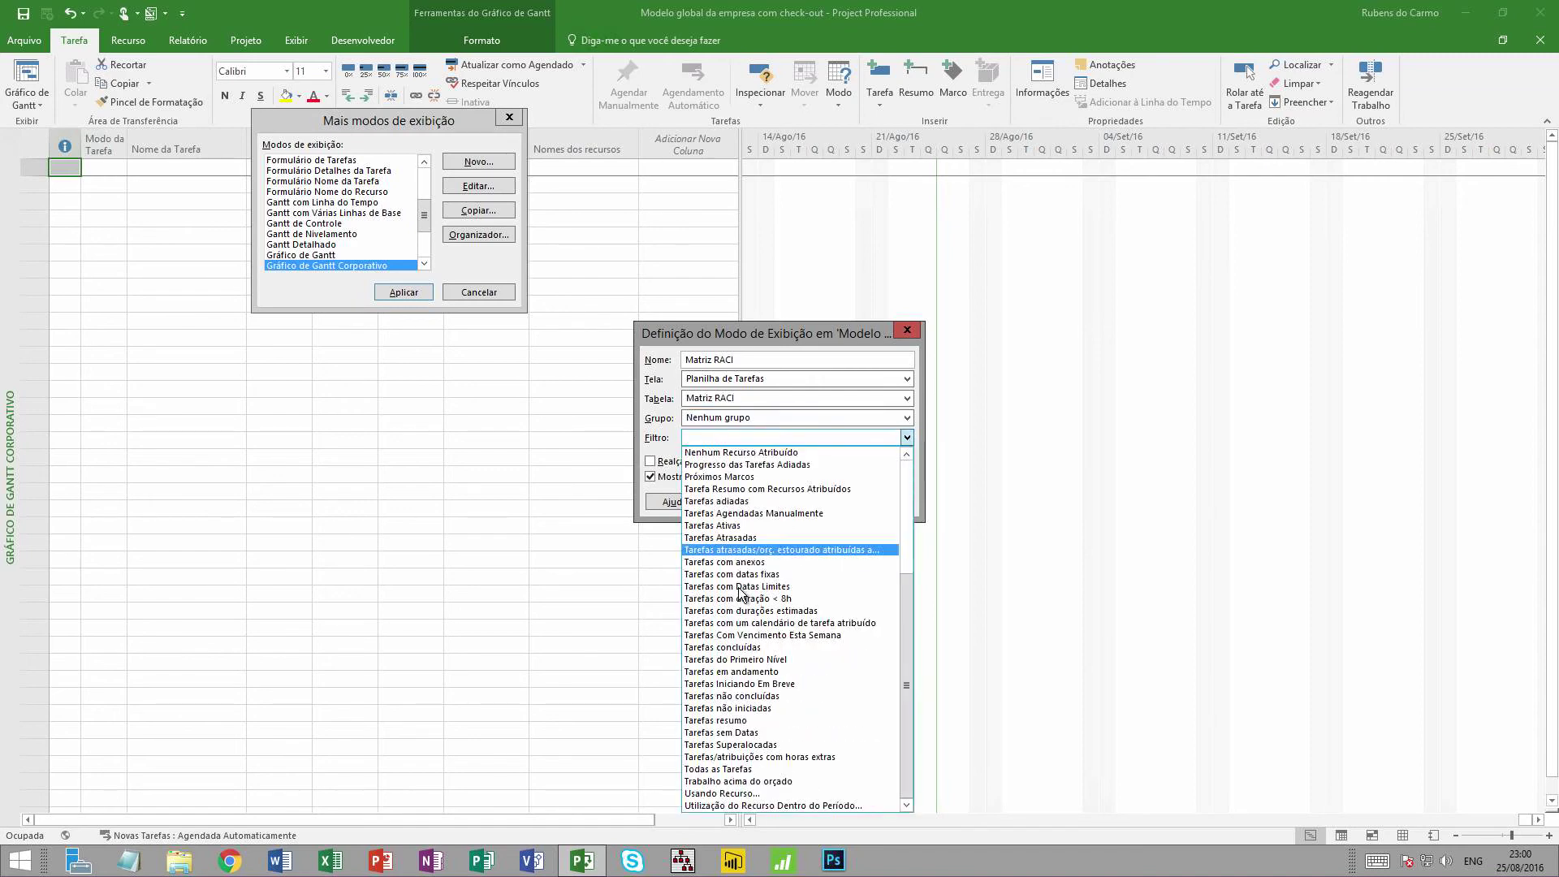
{"action": "left_click", "coordinate": [777, 770]}
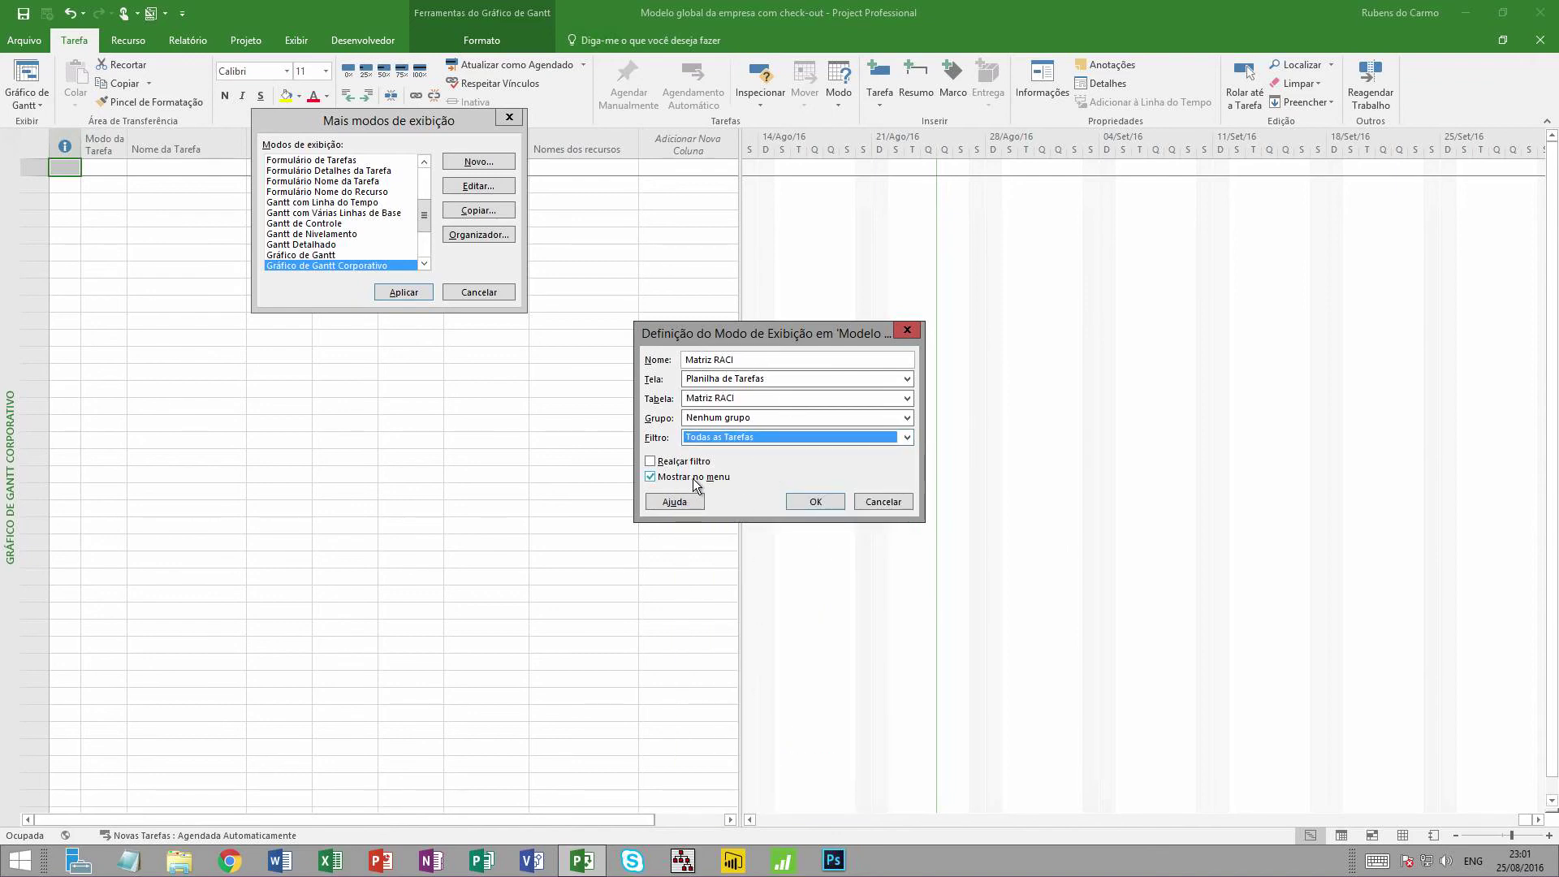
{"action": "left_click", "coordinate": [814, 501]}
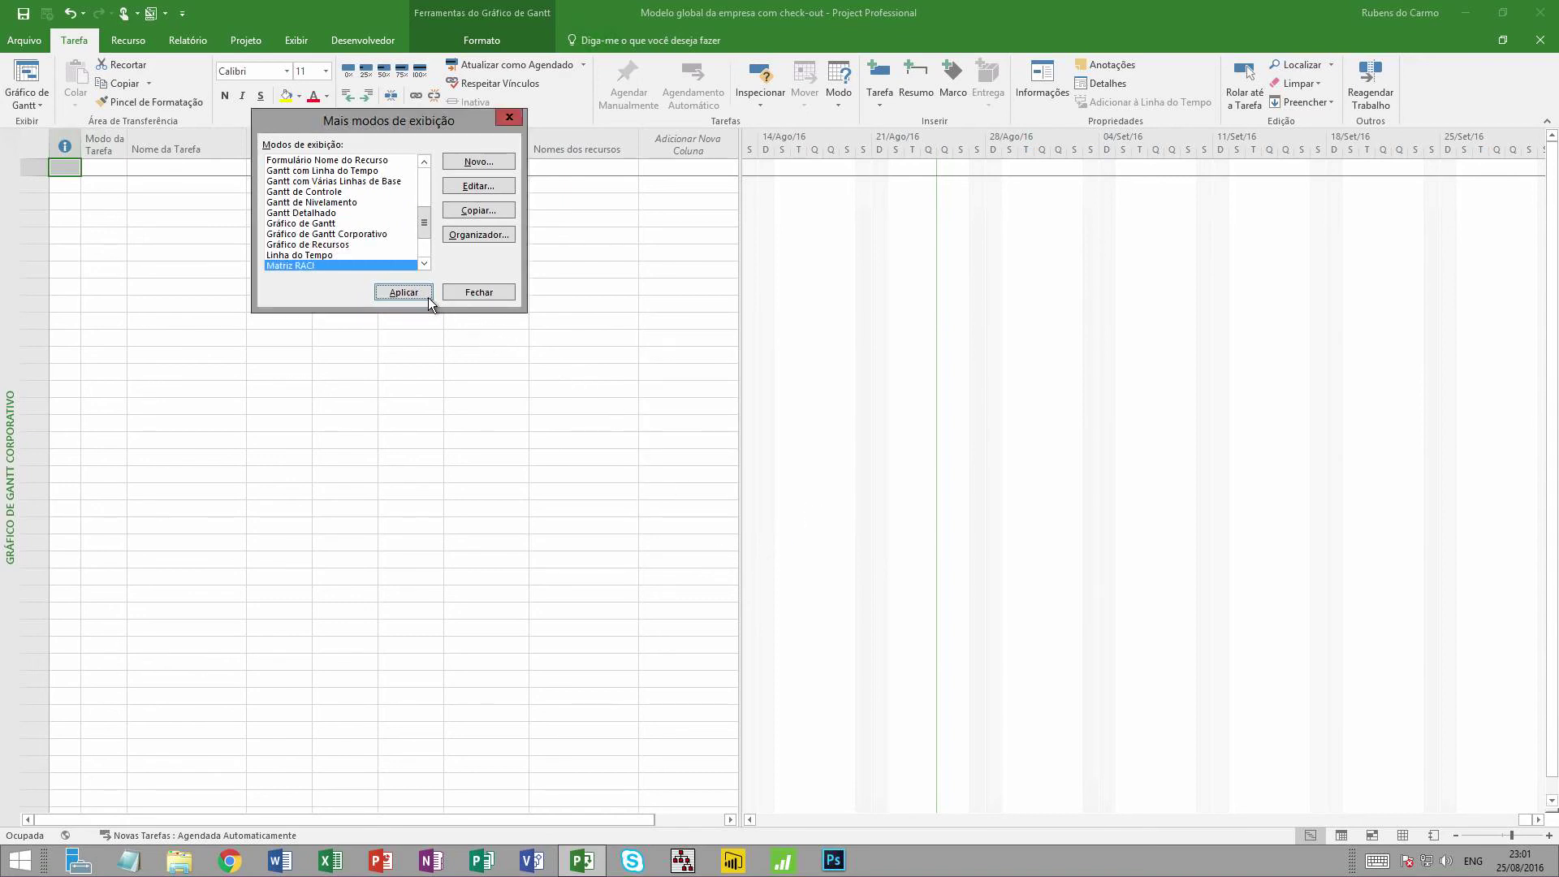
{"action": "left_click", "coordinate": [467, 294]}
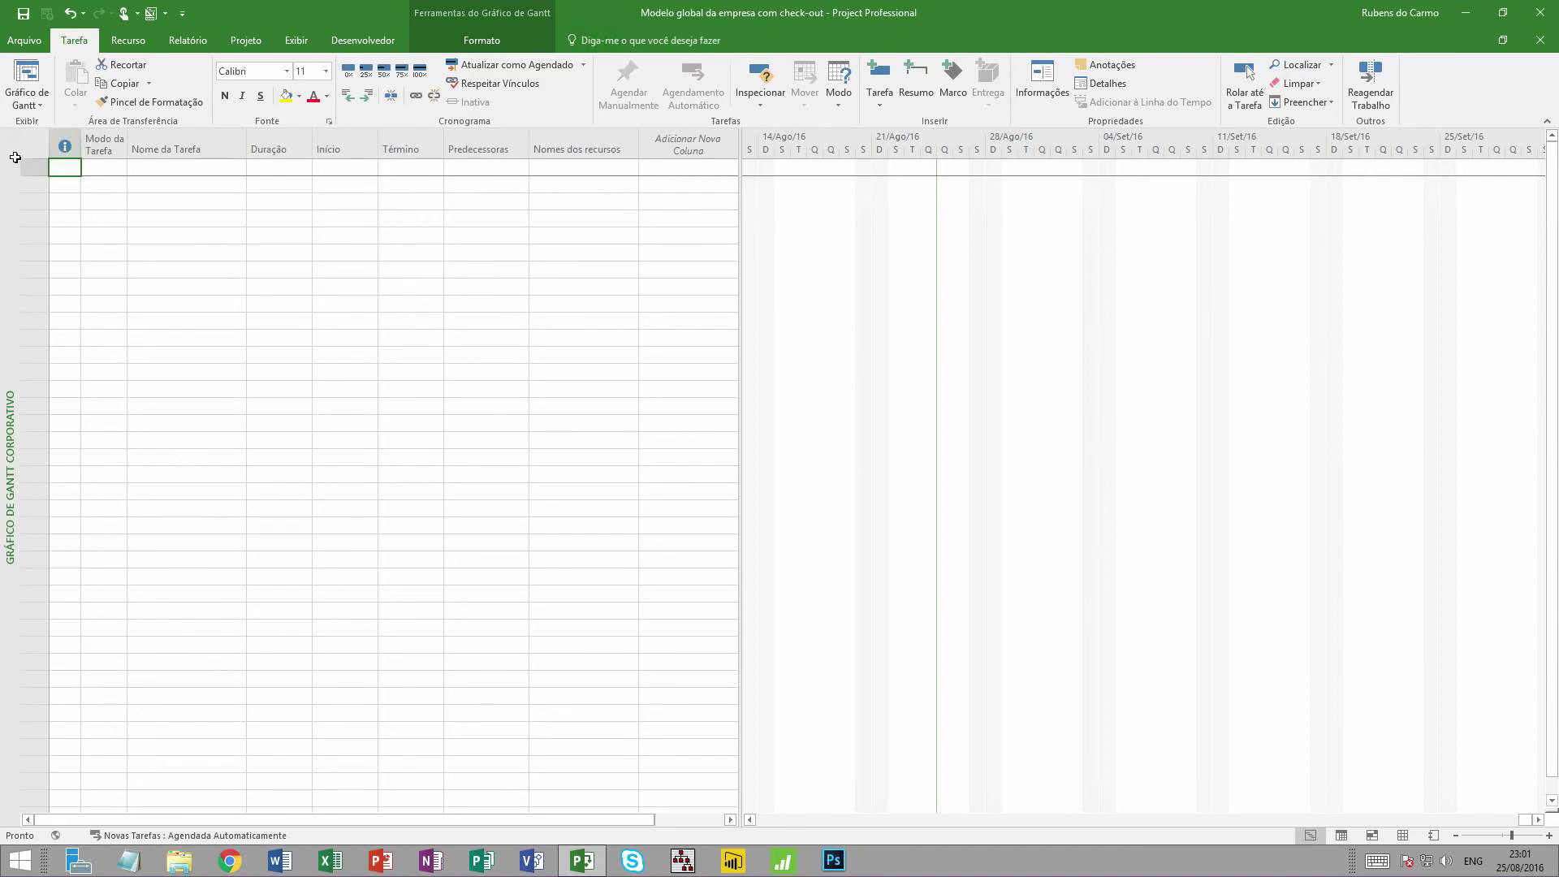
Display the Matriz RACI view and widen its Nome column to about 56 and its Duração column to about 20
{"action": "left_click", "coordinate": [18, 104]}
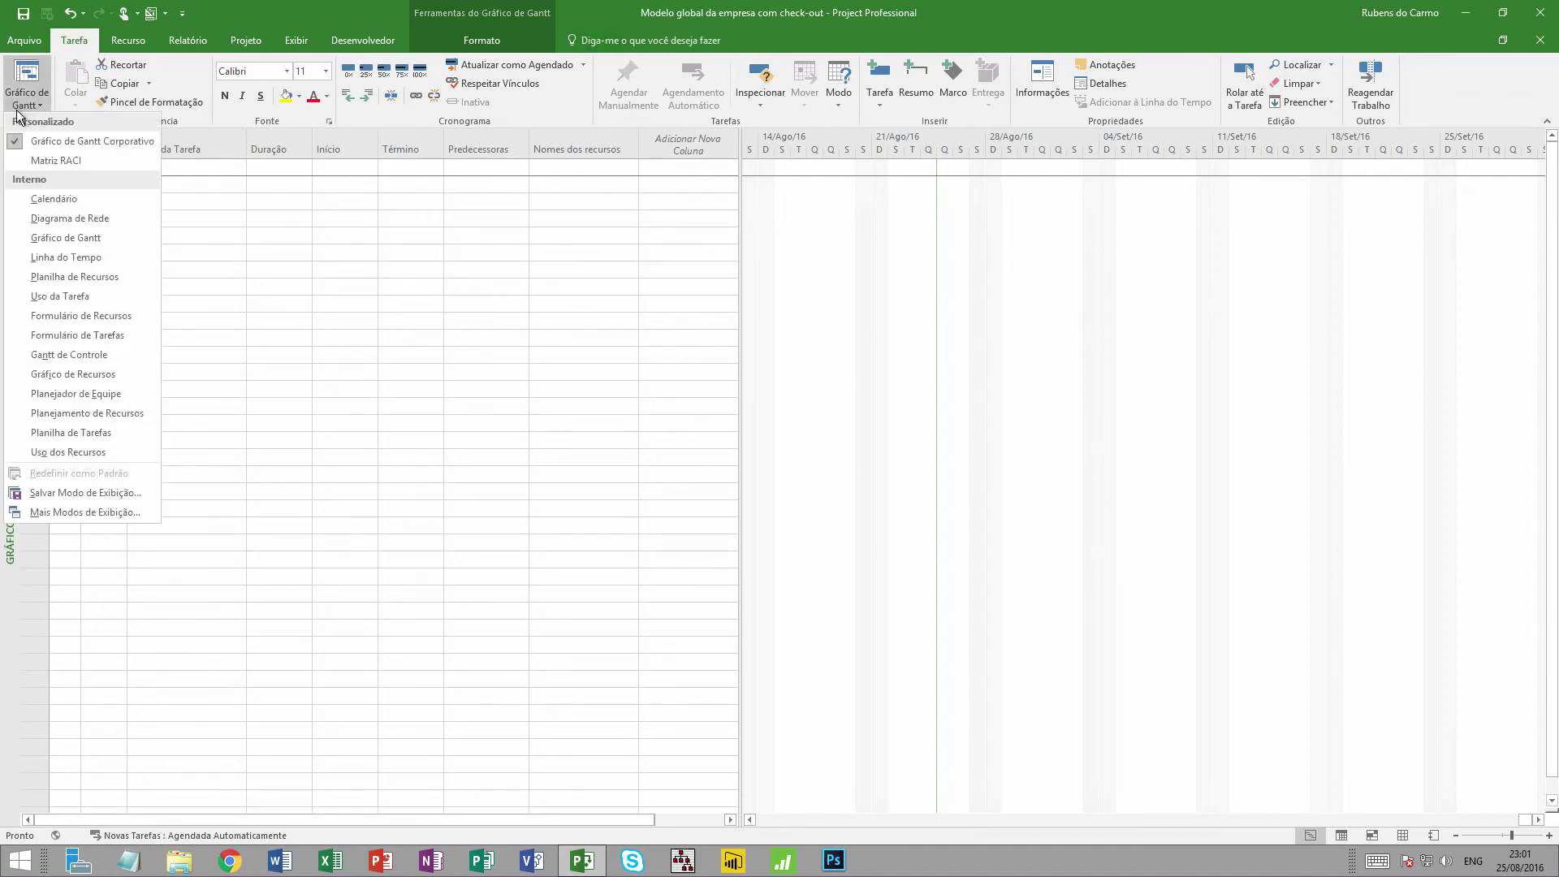
{"action": "left_click", "coordinate": [79, 163]}
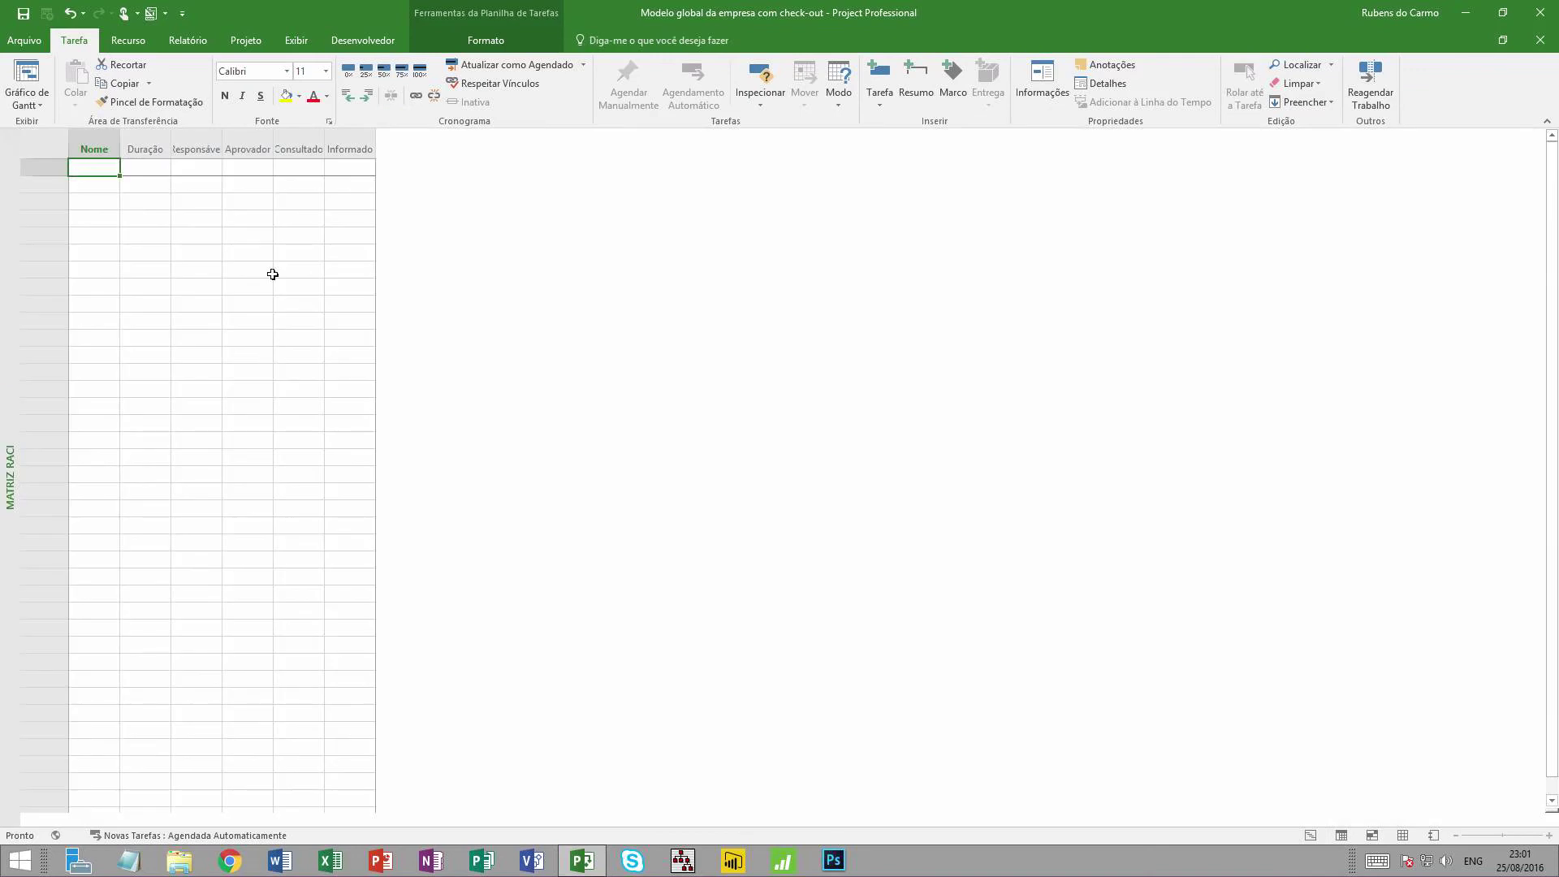
{"action": "left_click_drag", "start_coordinate": [119, 149], "coordinate": [539, 146]}
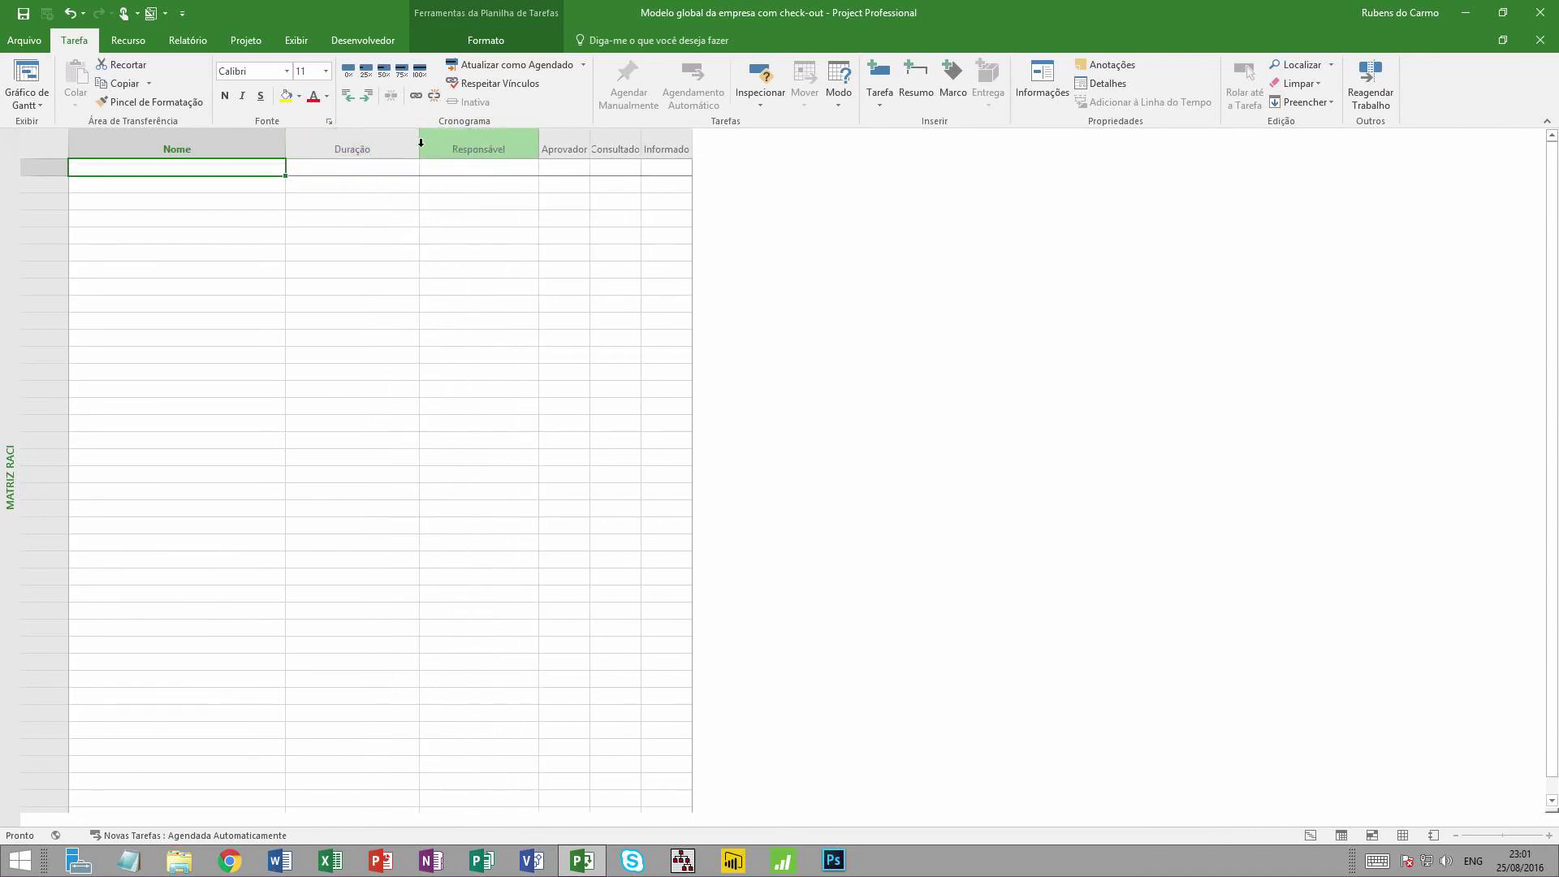
{"action": "left_click_drag", "start_coordinate": [420, 146], "coordinate": [385, 146]}
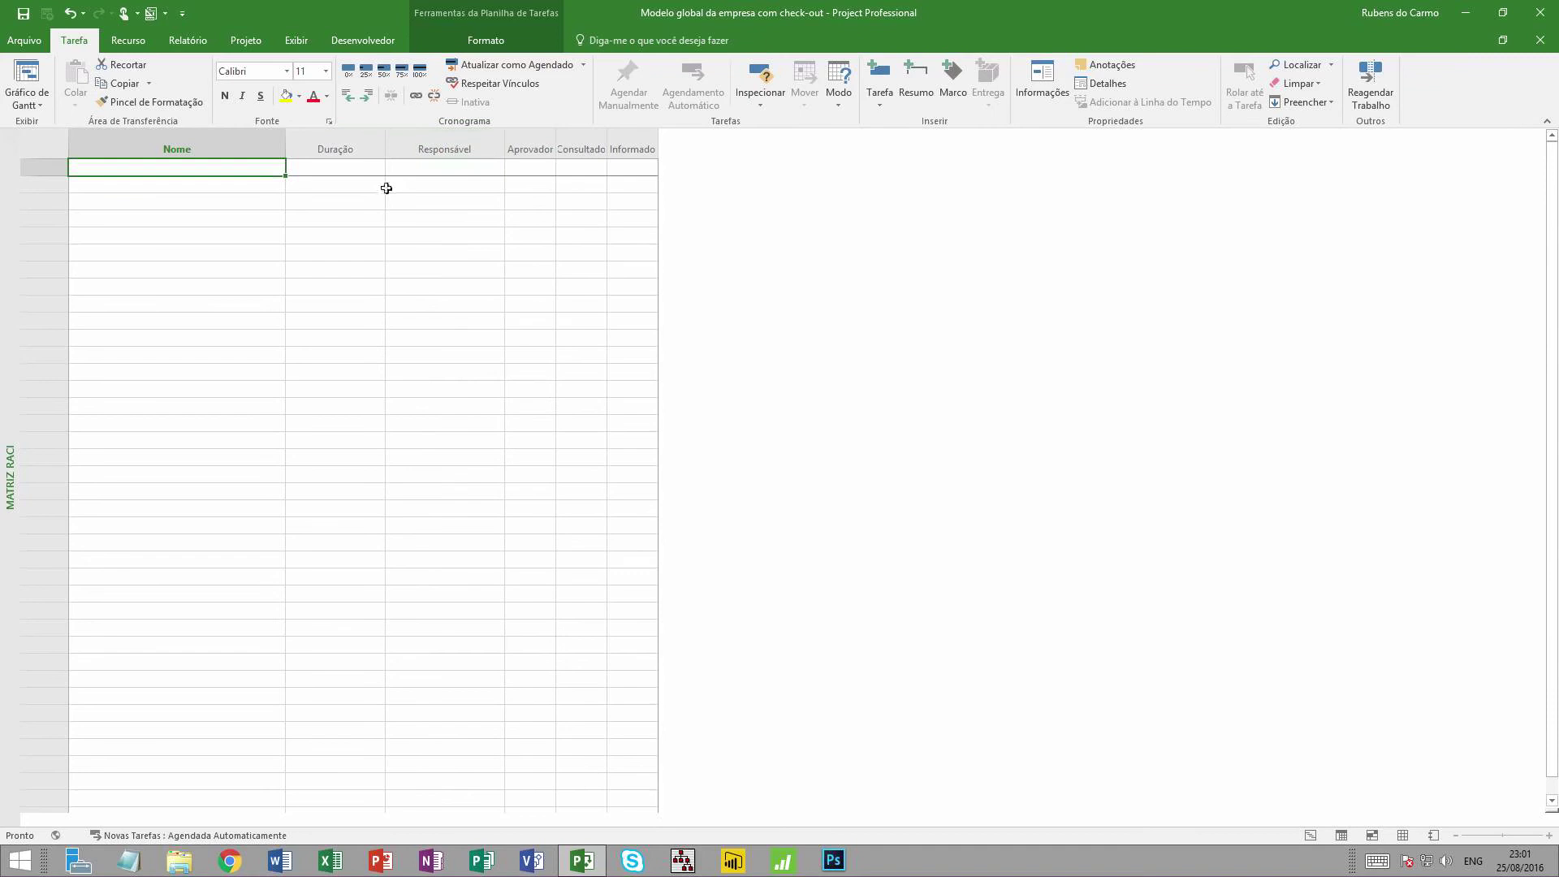
{"action": "left_click", "coordinate": [306, 145]}
{"action": "left_click_drag", "start_coordinate": [285, 147], "coordinate": [343, 144]}
Widen the Aprovador column to about 21 and the Responsável column to about 37
{"action": "left_click", "coordinate": [589, 148]}
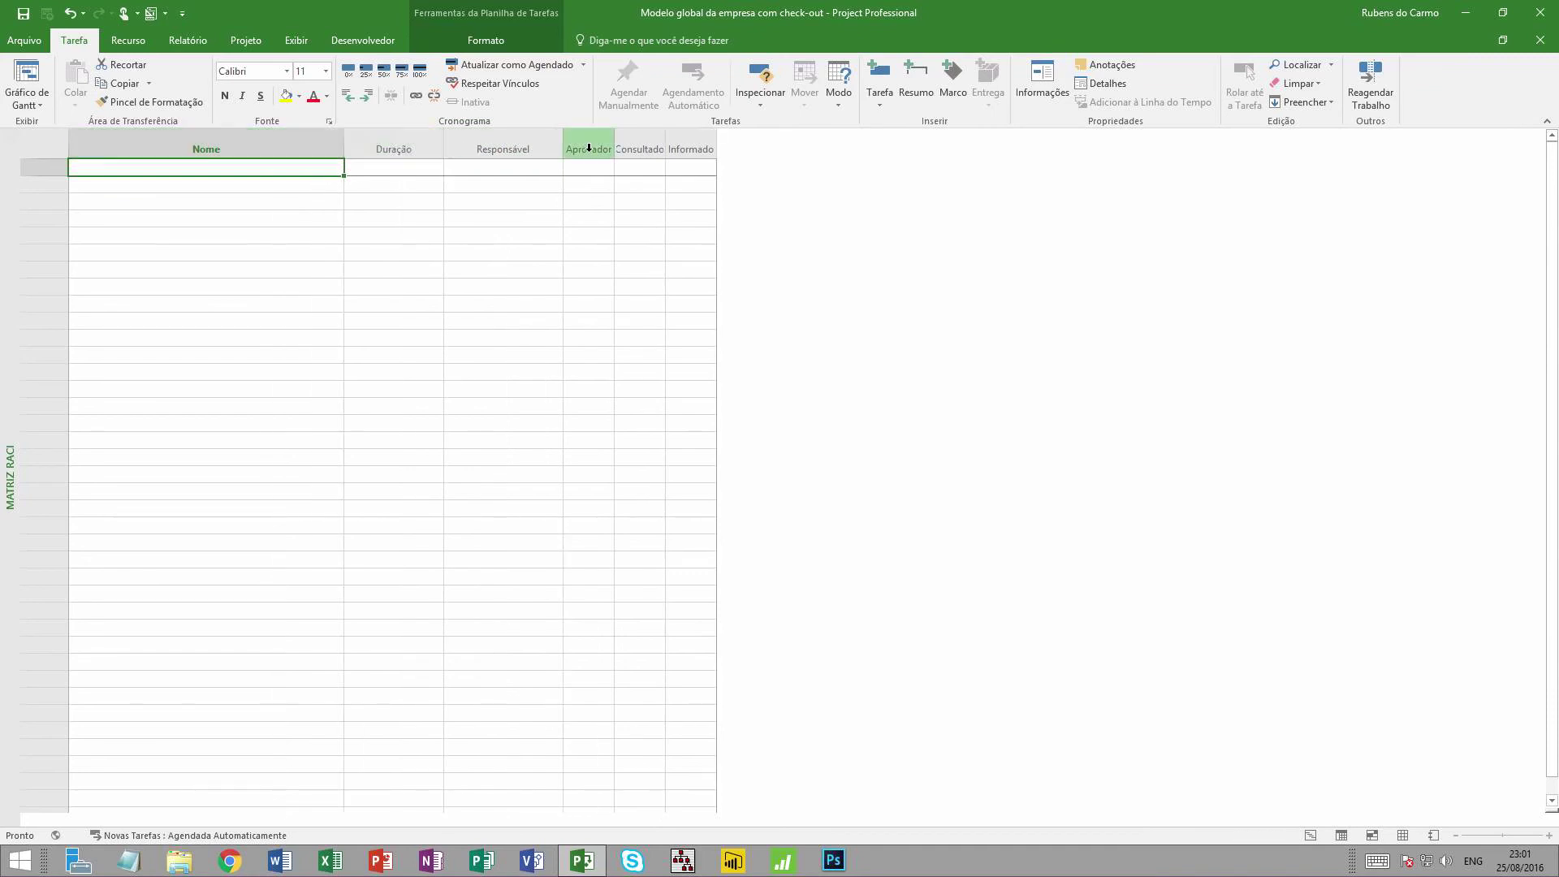
{"action": "left_click_drag", "start_coordinate": [615, 146], "coordinate": [667, 146]}
{"action": "left_click", "coordinate": [661, 146]}
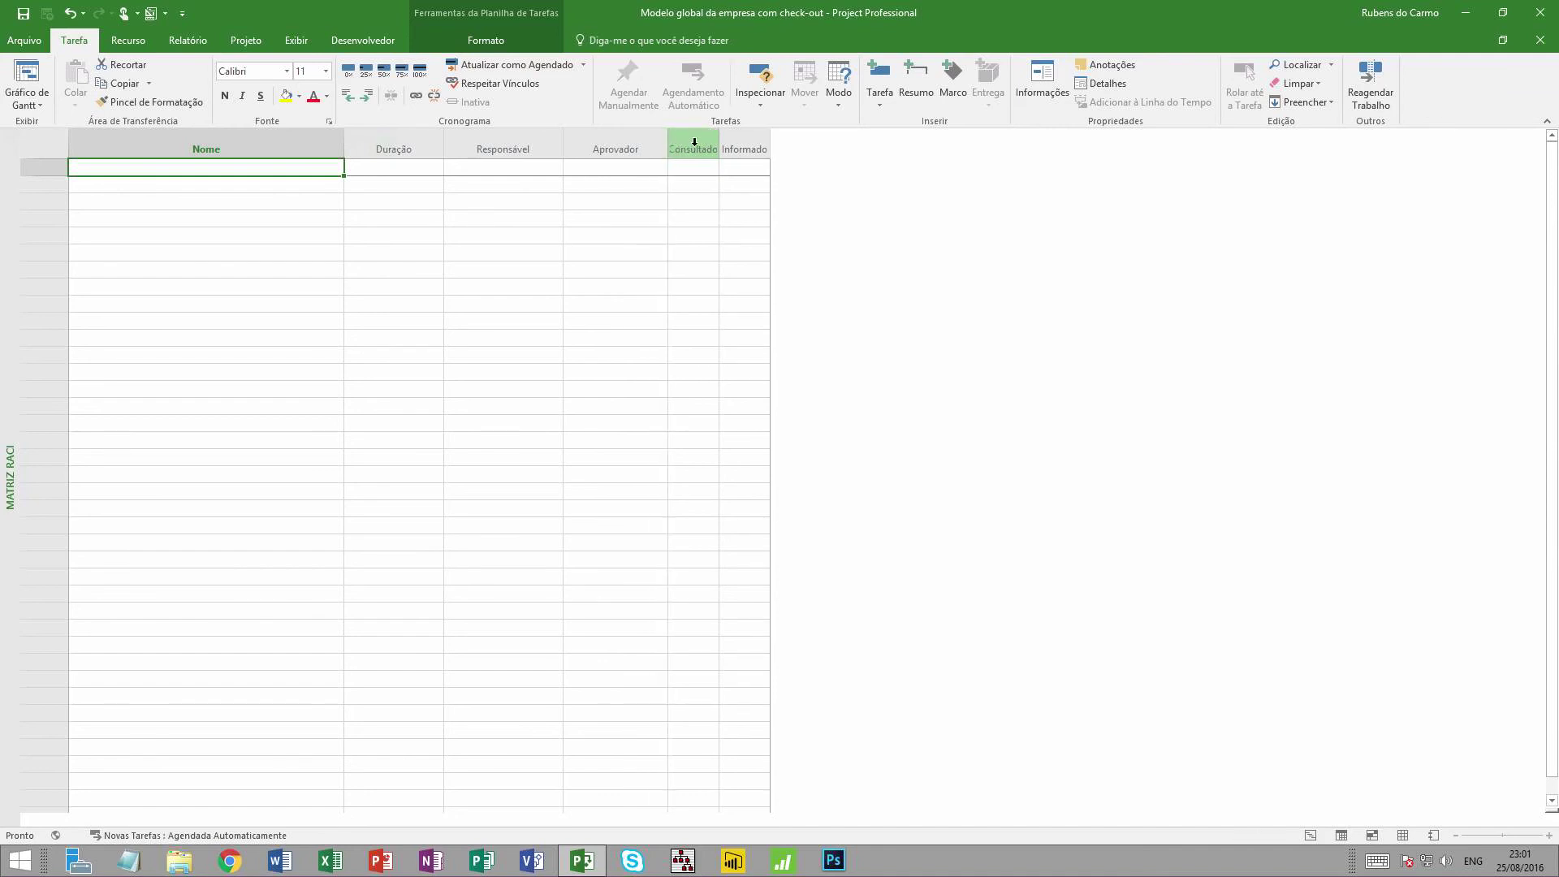
{"action": "left_click", "coordinate": [531, 147]}
{"action": "left_click_drag", "start_coordinate": [561, 150], "coordinate": [626, 143]}
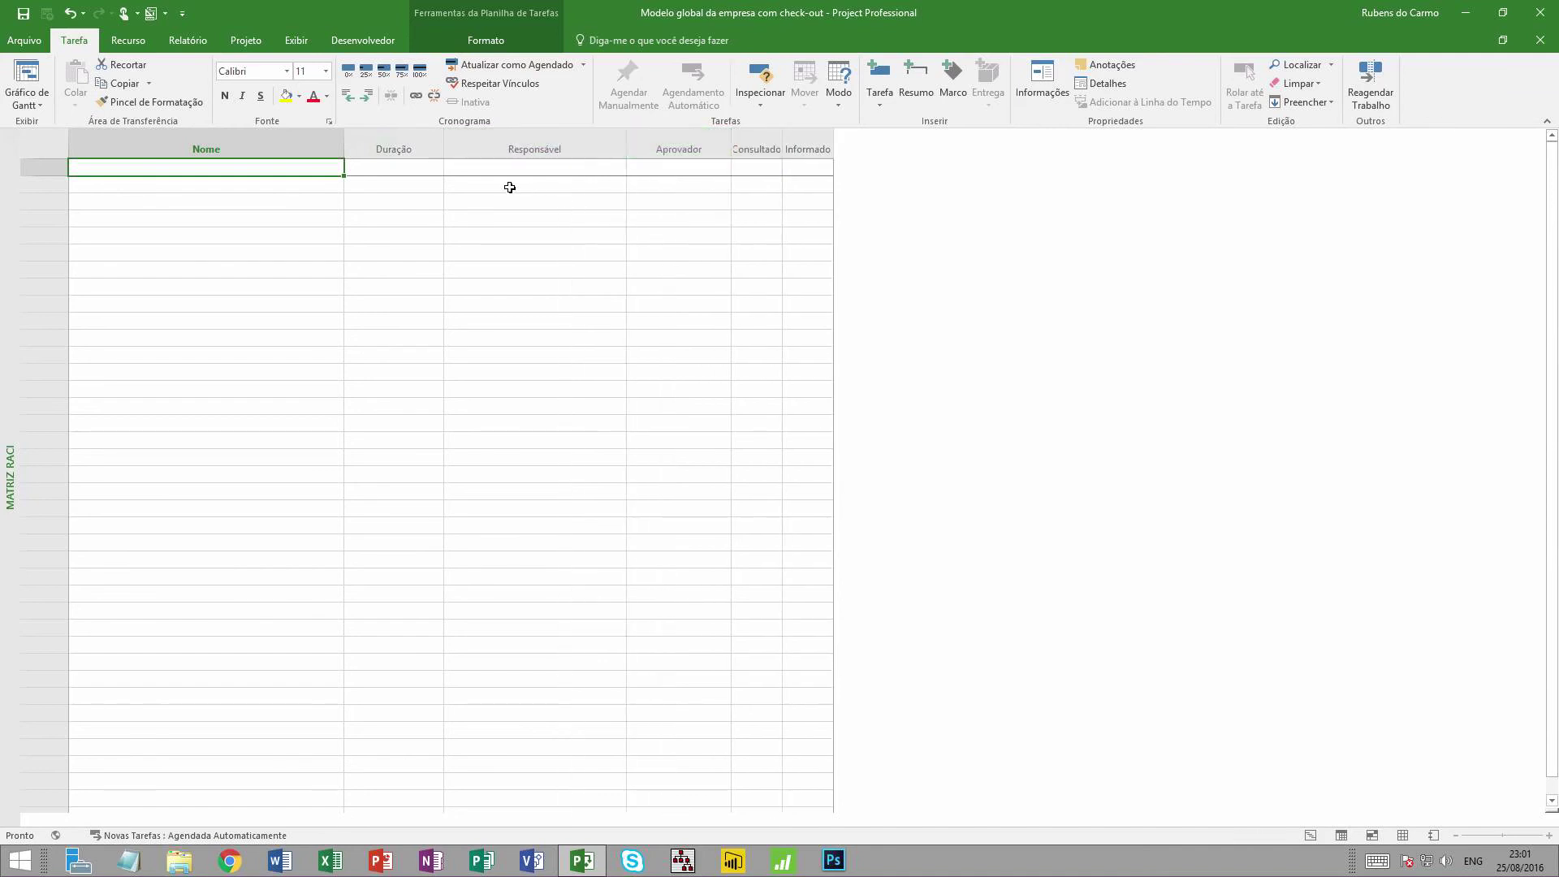
{"action": "left_click", "coordinate": [558, 149]}
{"action": "left_click", "coordinate": [807, 149]}
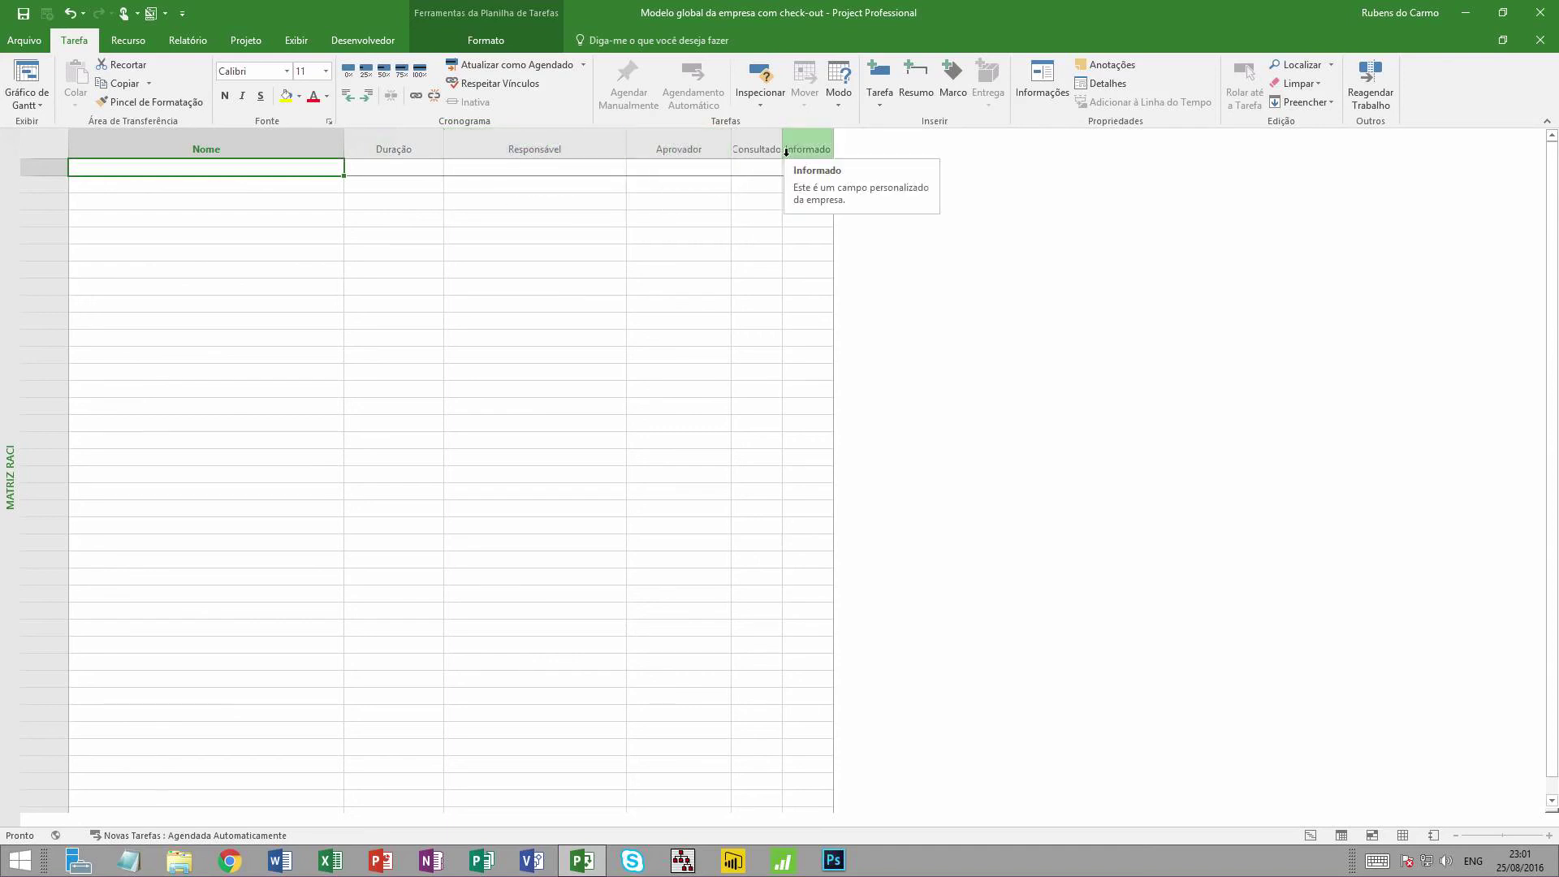
{"action": "left_click", "coordinate": [599, 147]}
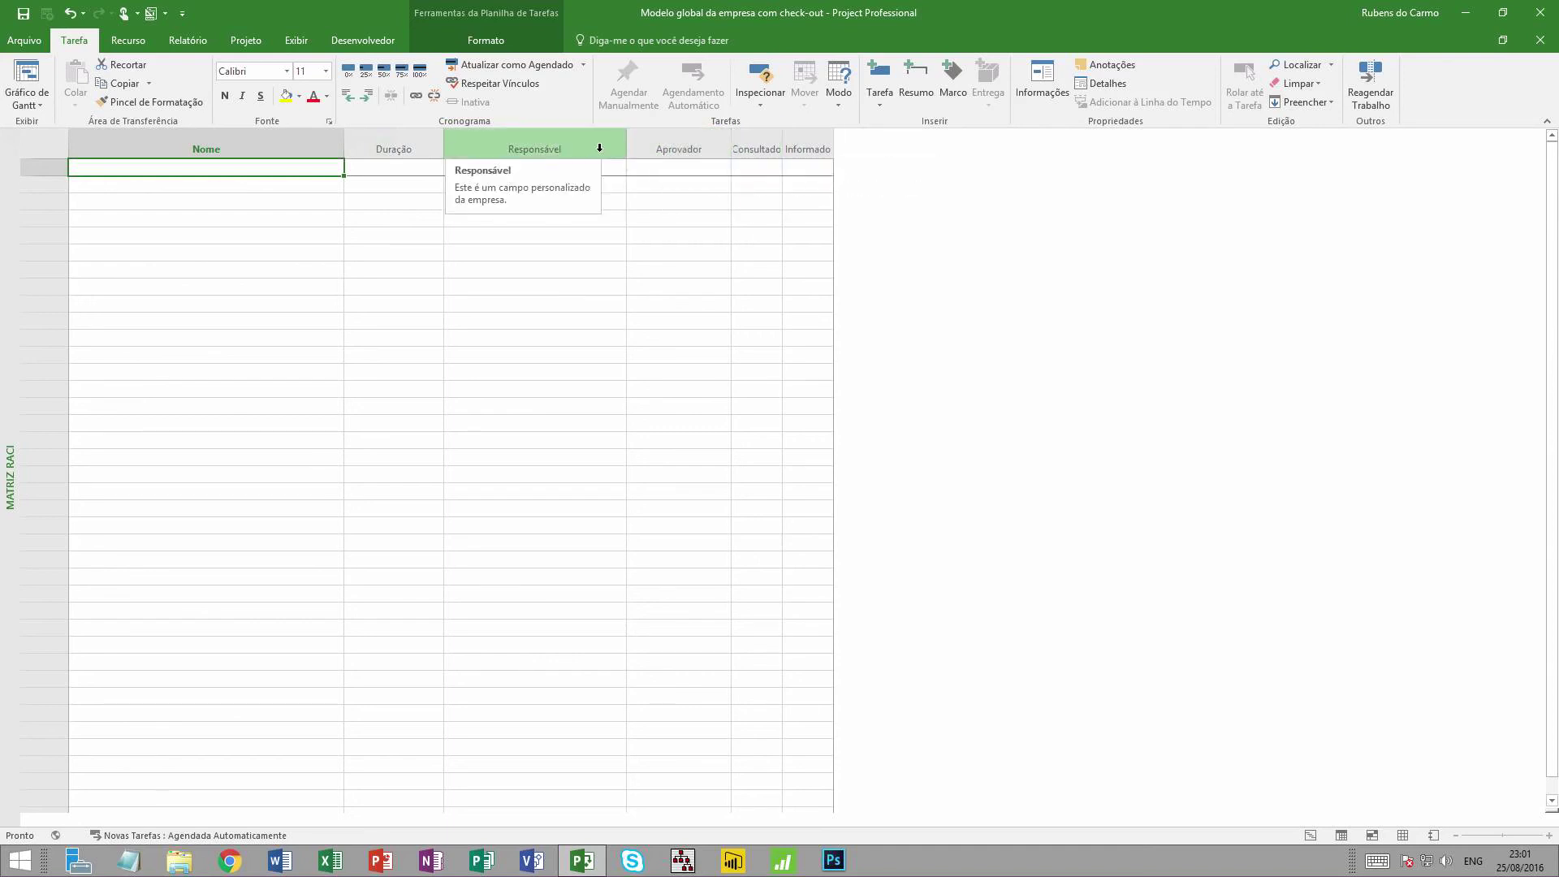
Edit the Matriz RACI table definition, setting the width of the Responsável and Aprovador fields to 35
{"action": "left_click", "coordinate": [281, 42]}
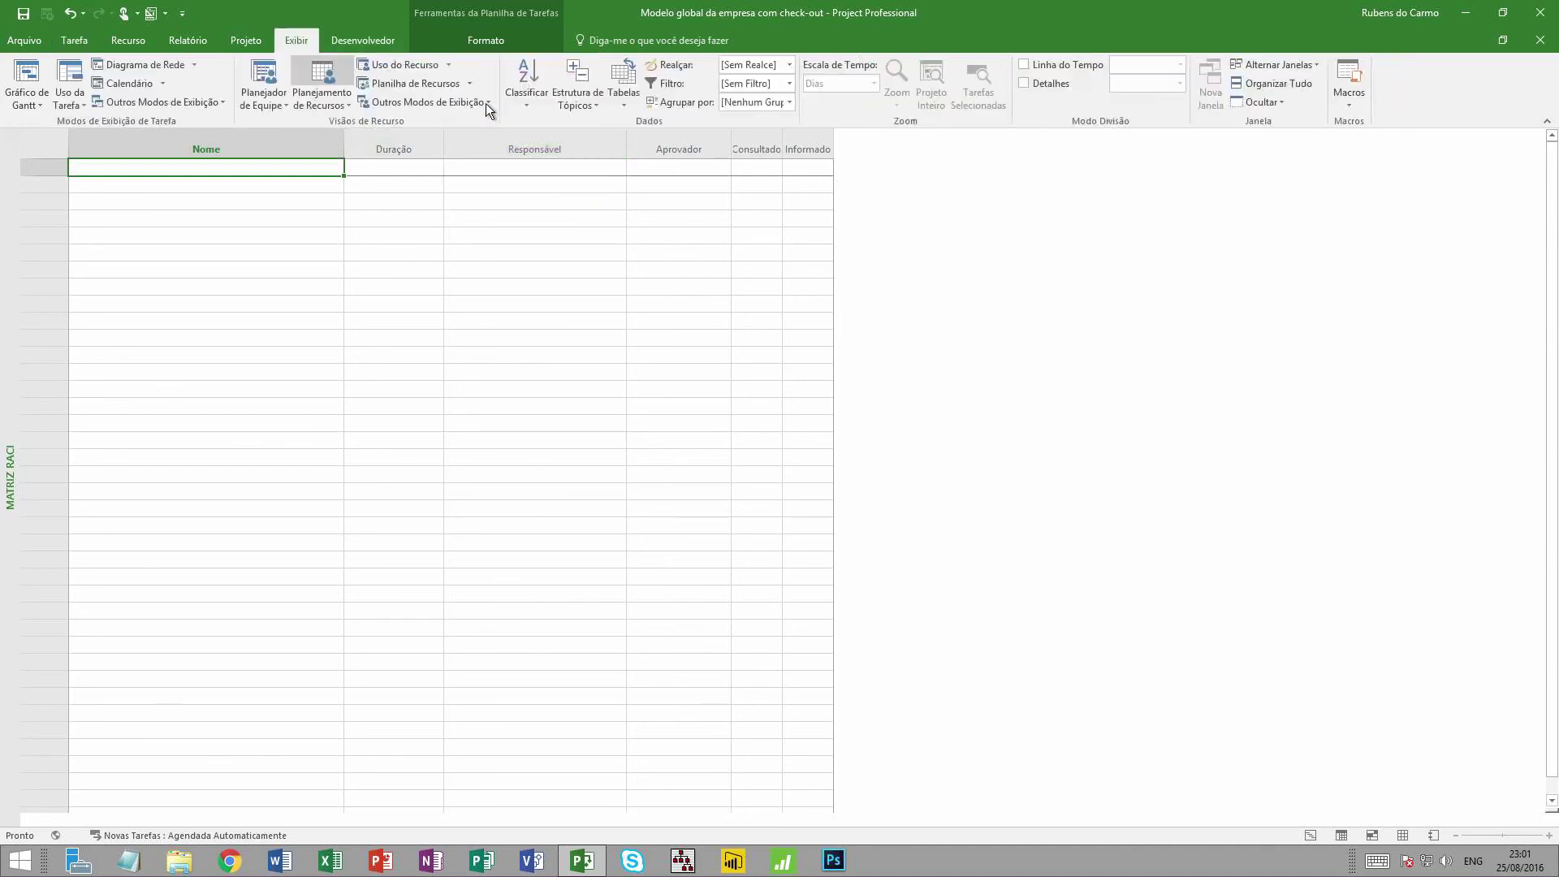
{"action": "left_click", "coordinate": [617, 102]}
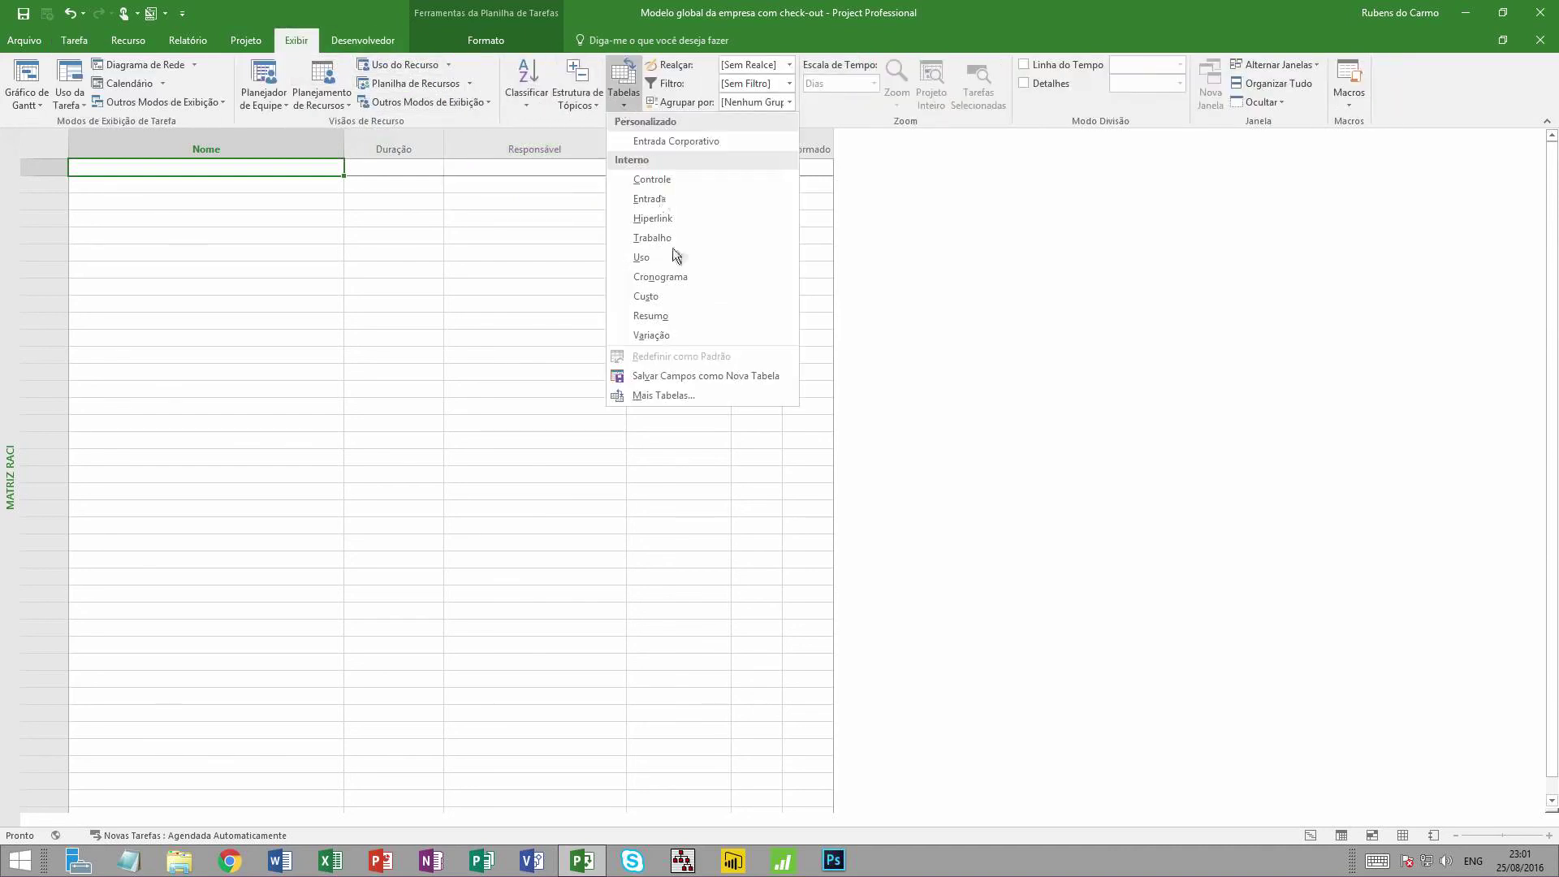
{"action": "left_click", "coordinate": [663, 395]}
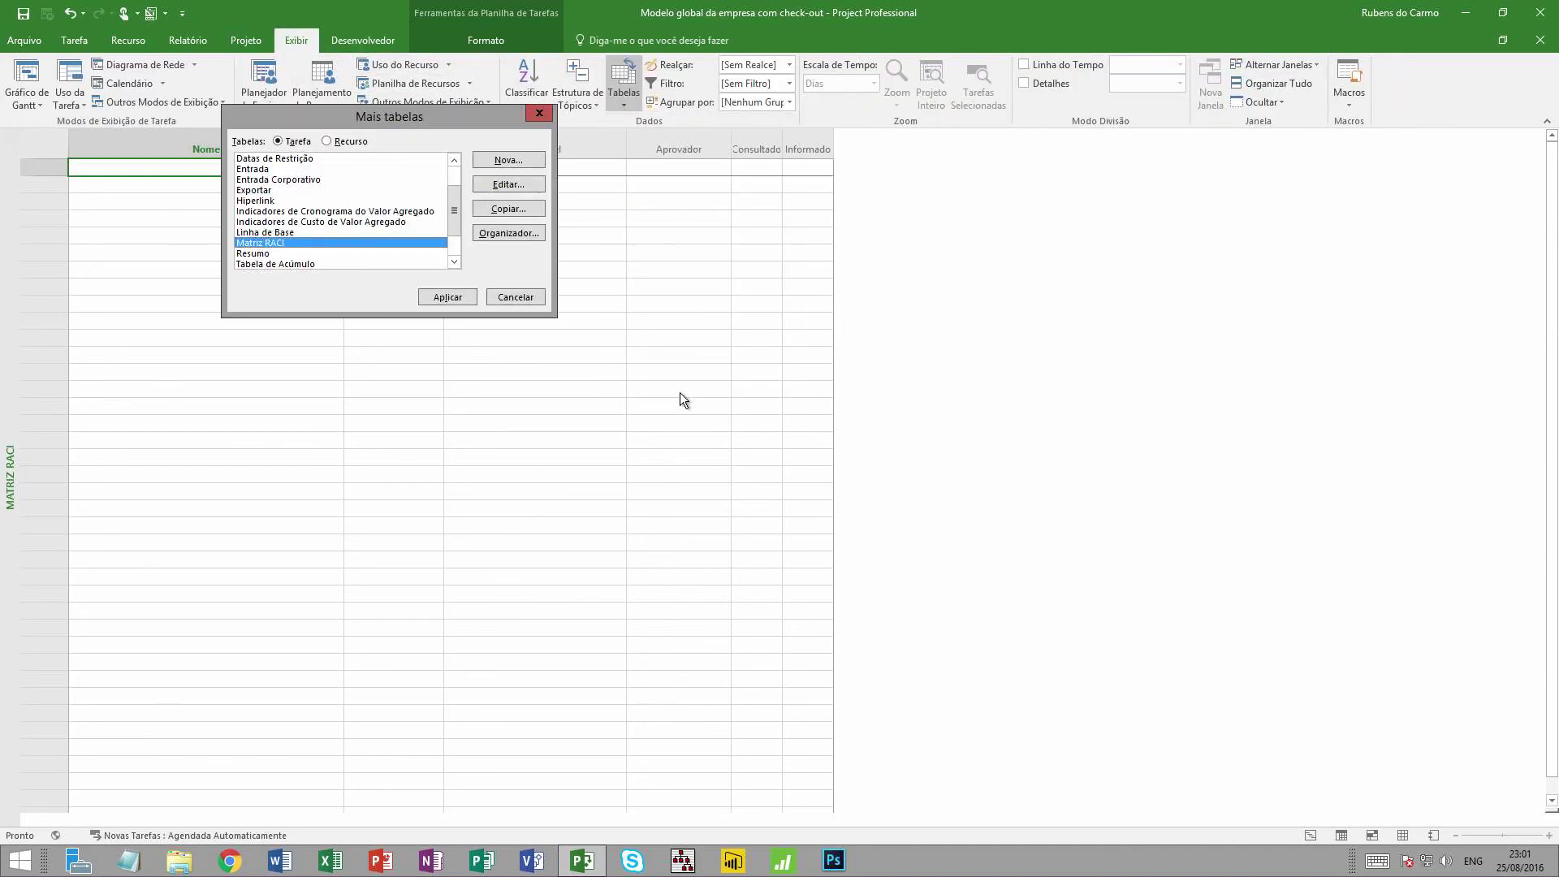
{"action": "left_click", "coordinate": [508, 184]}
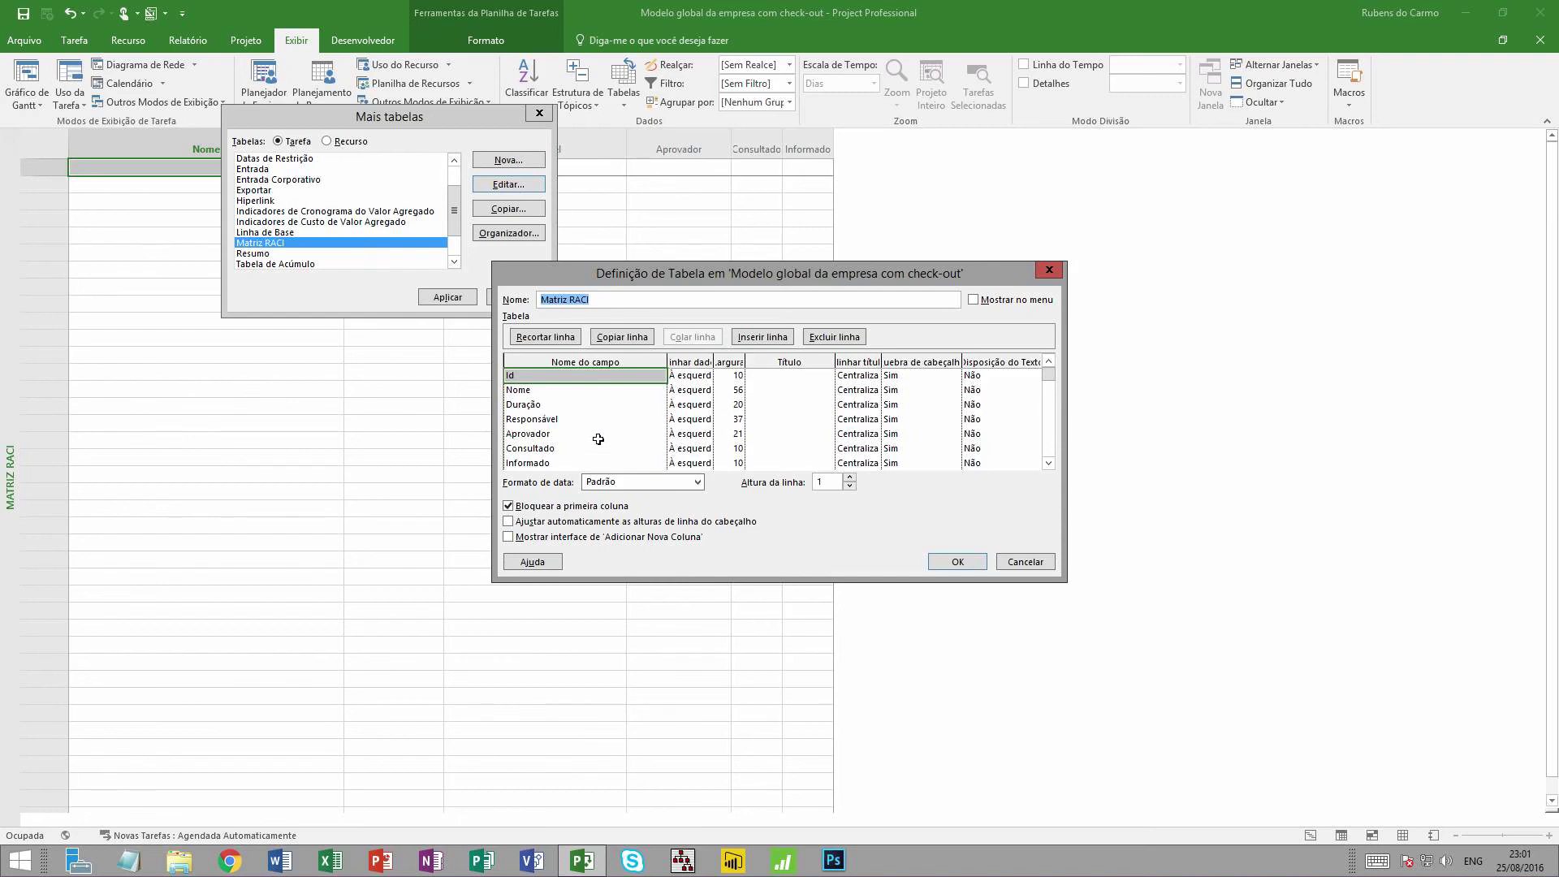
{"action": "left_click", "coordinate": [728, 419]}
{"action": "left_click", "coordinate": [737, 423]}
{"action": "left_click", "coordinate": [737, 422]}
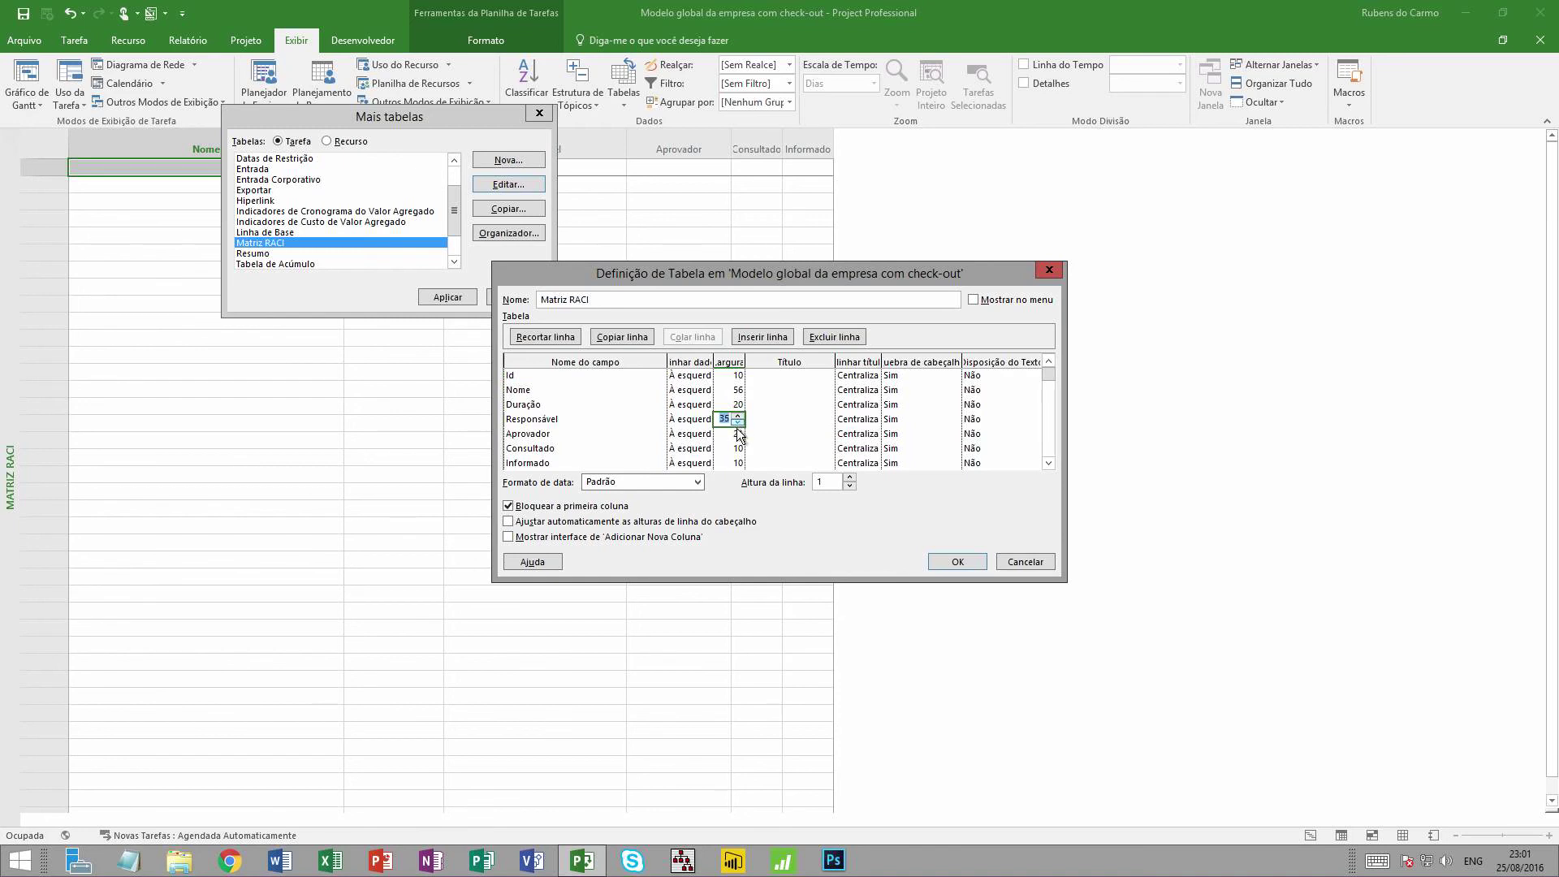
{"action": "left_click", "coordinate": [735, 433]}
{"action": "left_click", "coordinate": [738, 431]}
Set the width of the Consultado and Informado fields to 35, save the table definition and apply the table
{"action": "left_click", "coordinate": [720, 448]}
{"action": "key", "text": "shift+Tab"}
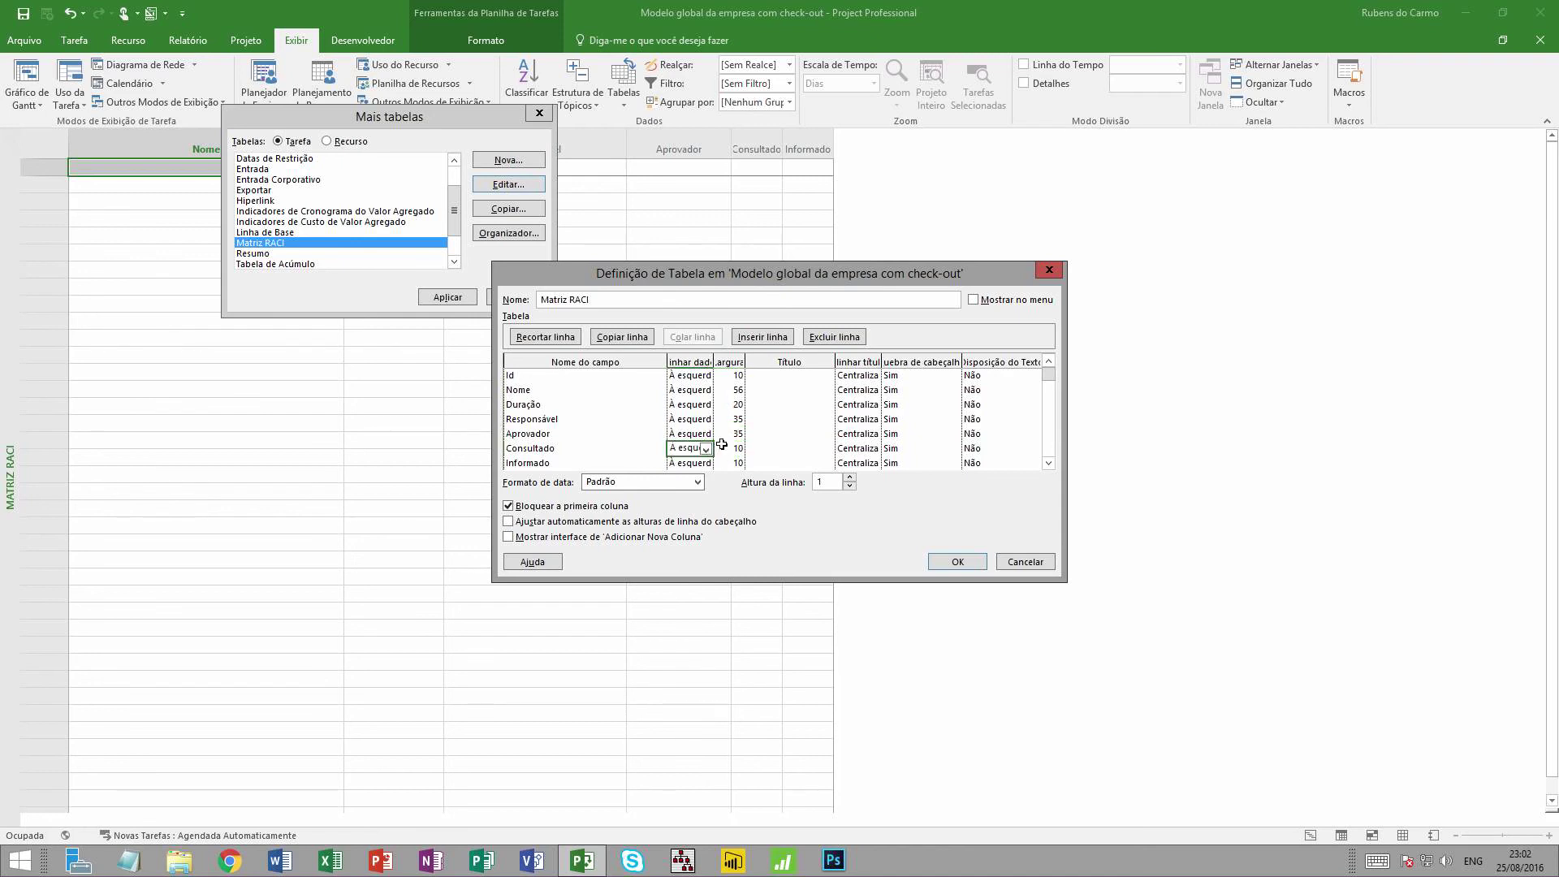
{"action": "left_click", "coordinate": [722, 445]}
{"action": "double_click", "coordinate": [729, 448]}
{"action": "type", "text": "35"}
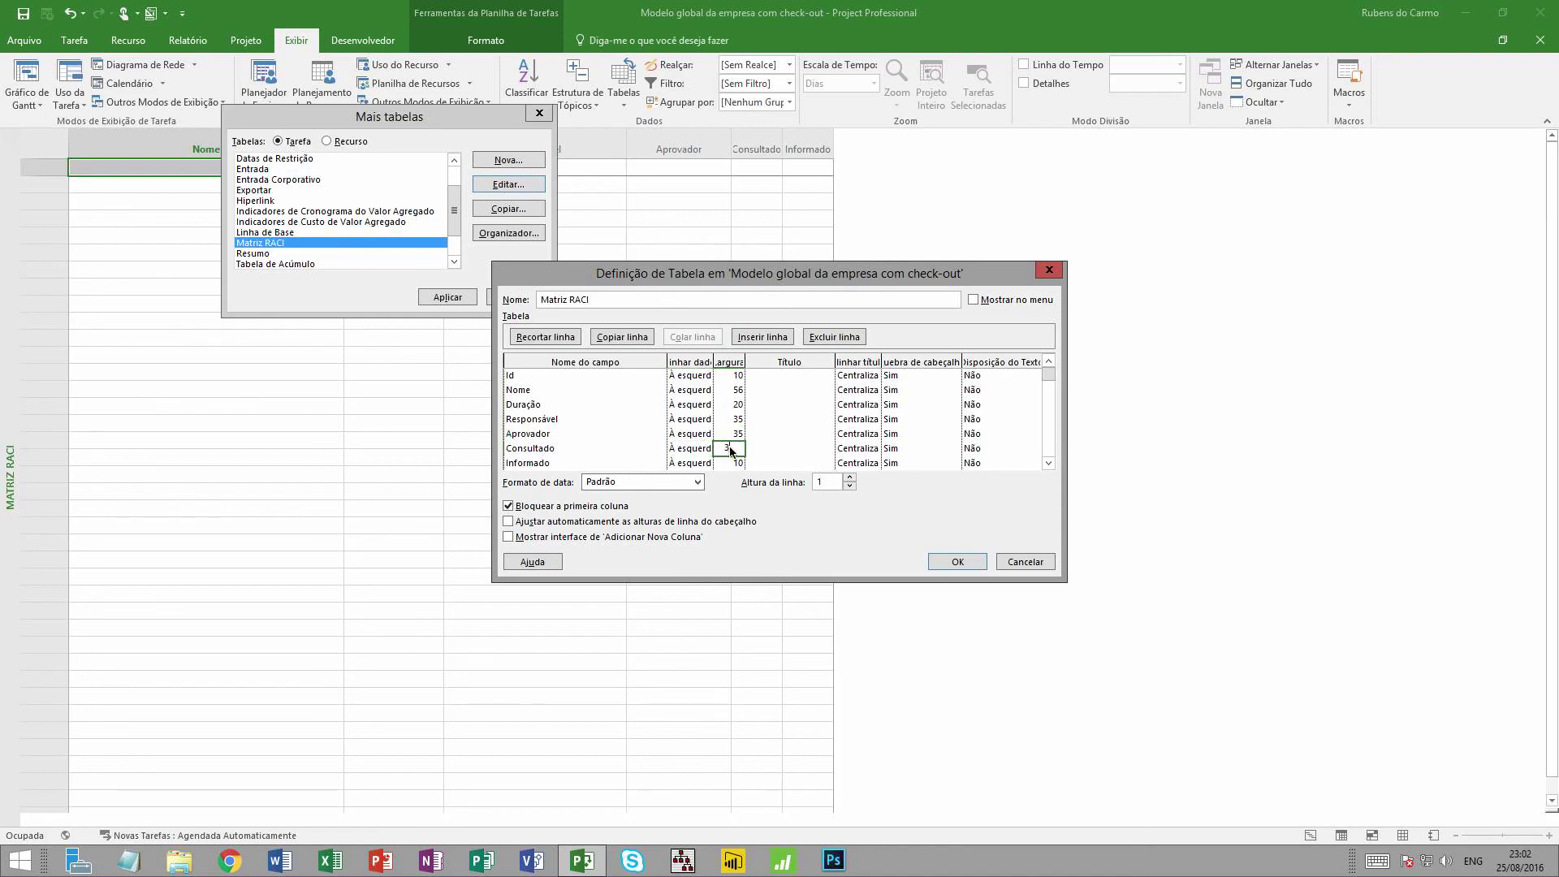
{"action": "left_click", "coordinate": [730, 463]}
{"action": "type", "text": "35"}
{"action": "left_click", "coordinate": [655, 463]}
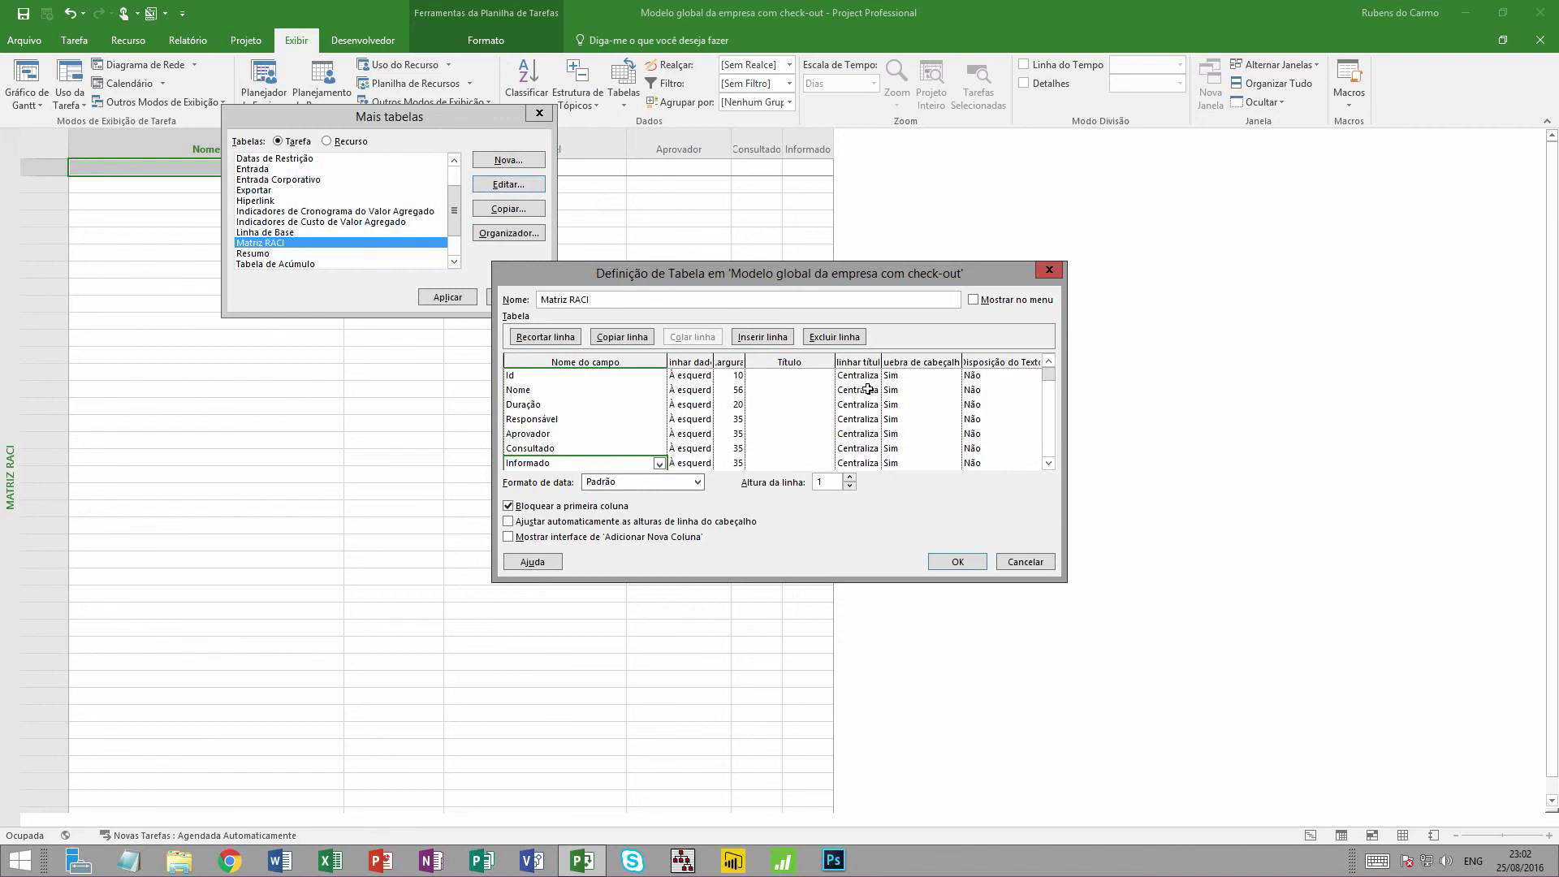
{"action": "left_click", "coordinate": [958, 562]}
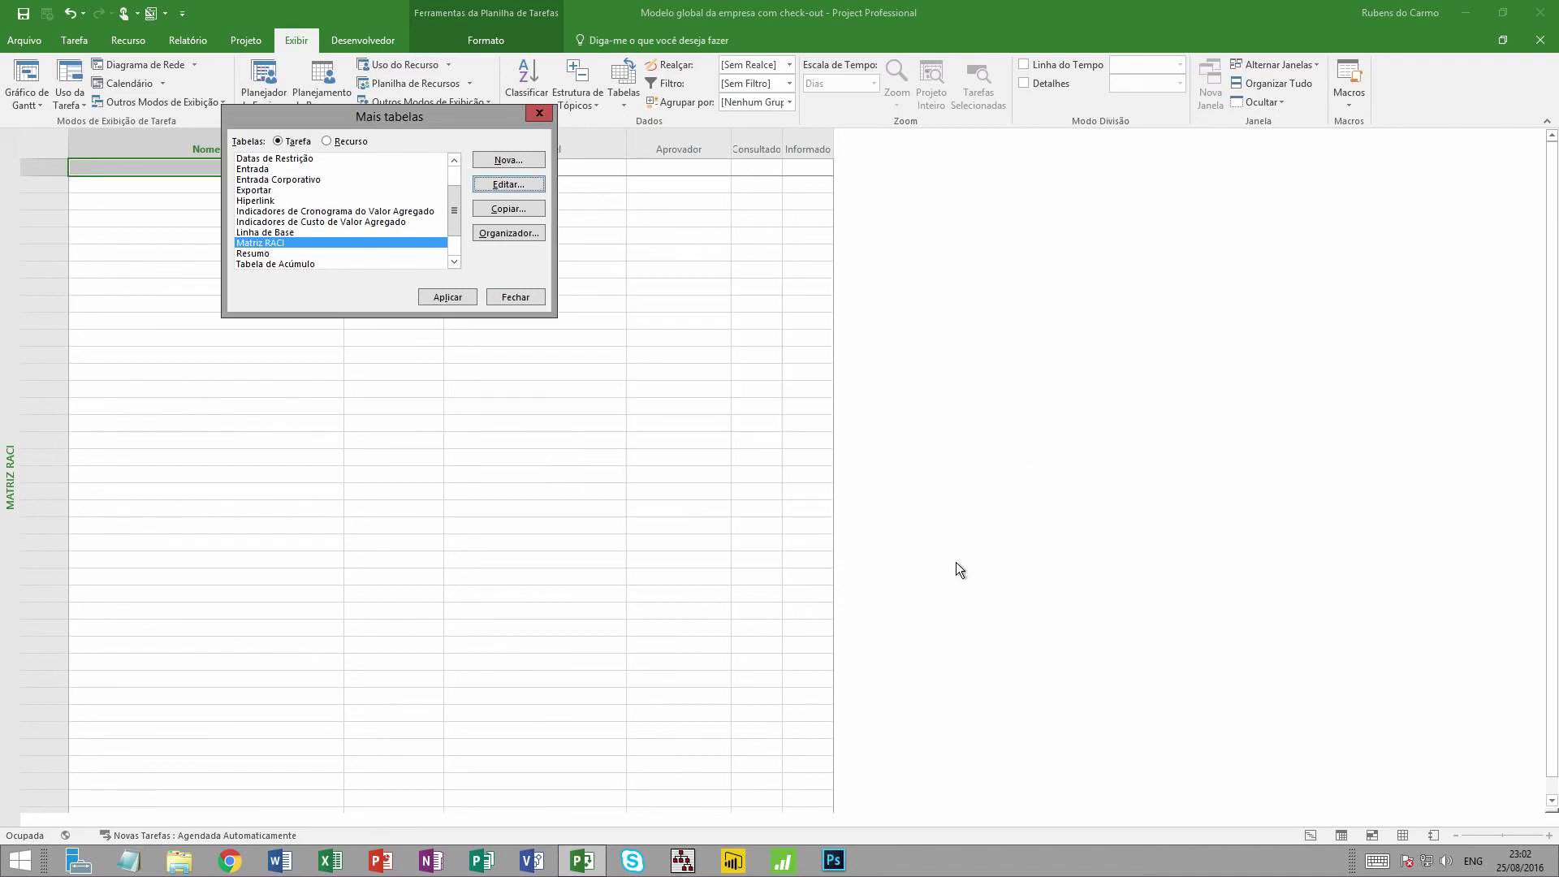
{"action": "left_click", "coordinate": [450, 298]}
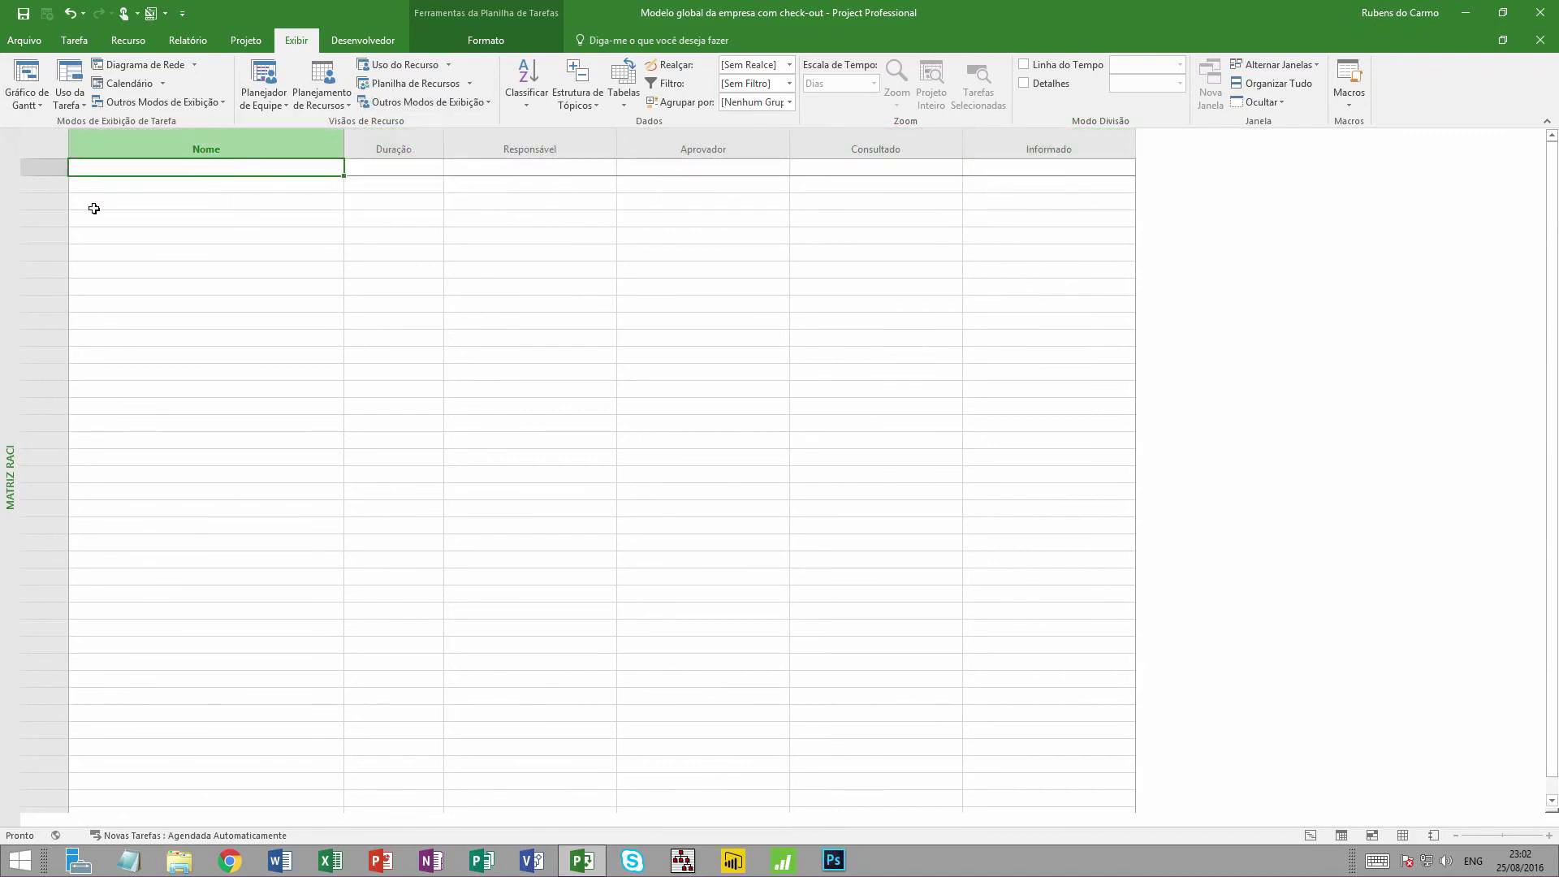
{"action": "left_click", "coordinate": [44, 183]}
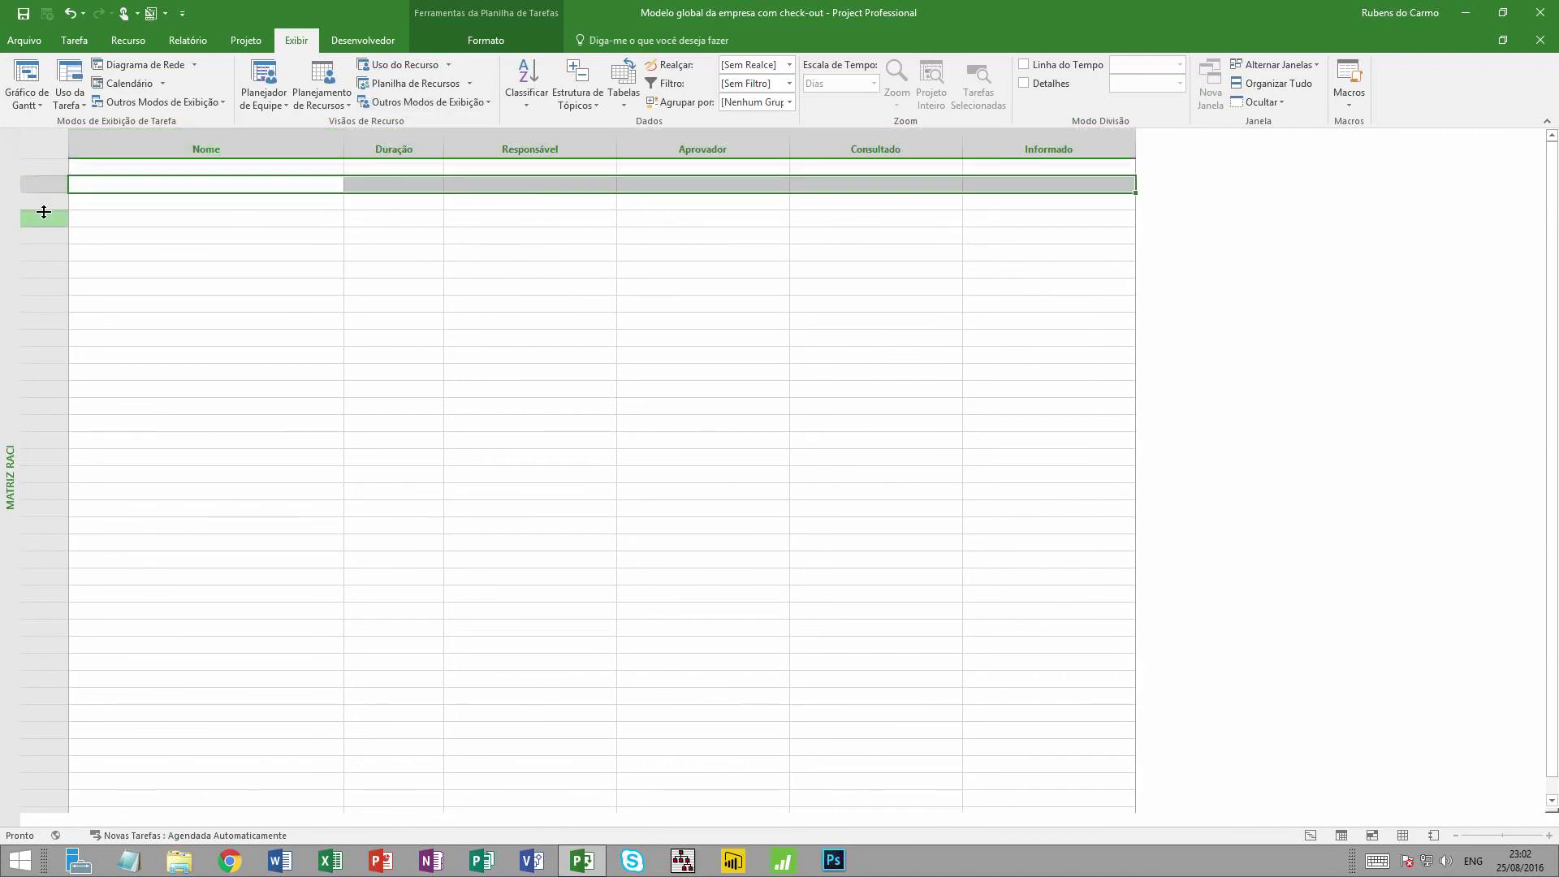
Widen the Nome column of the Matriz RACI view slightly
{"action": "left_click", "coordinate": [41, 216]}
{"action": "left_click", "coordinate": [44, 170]}
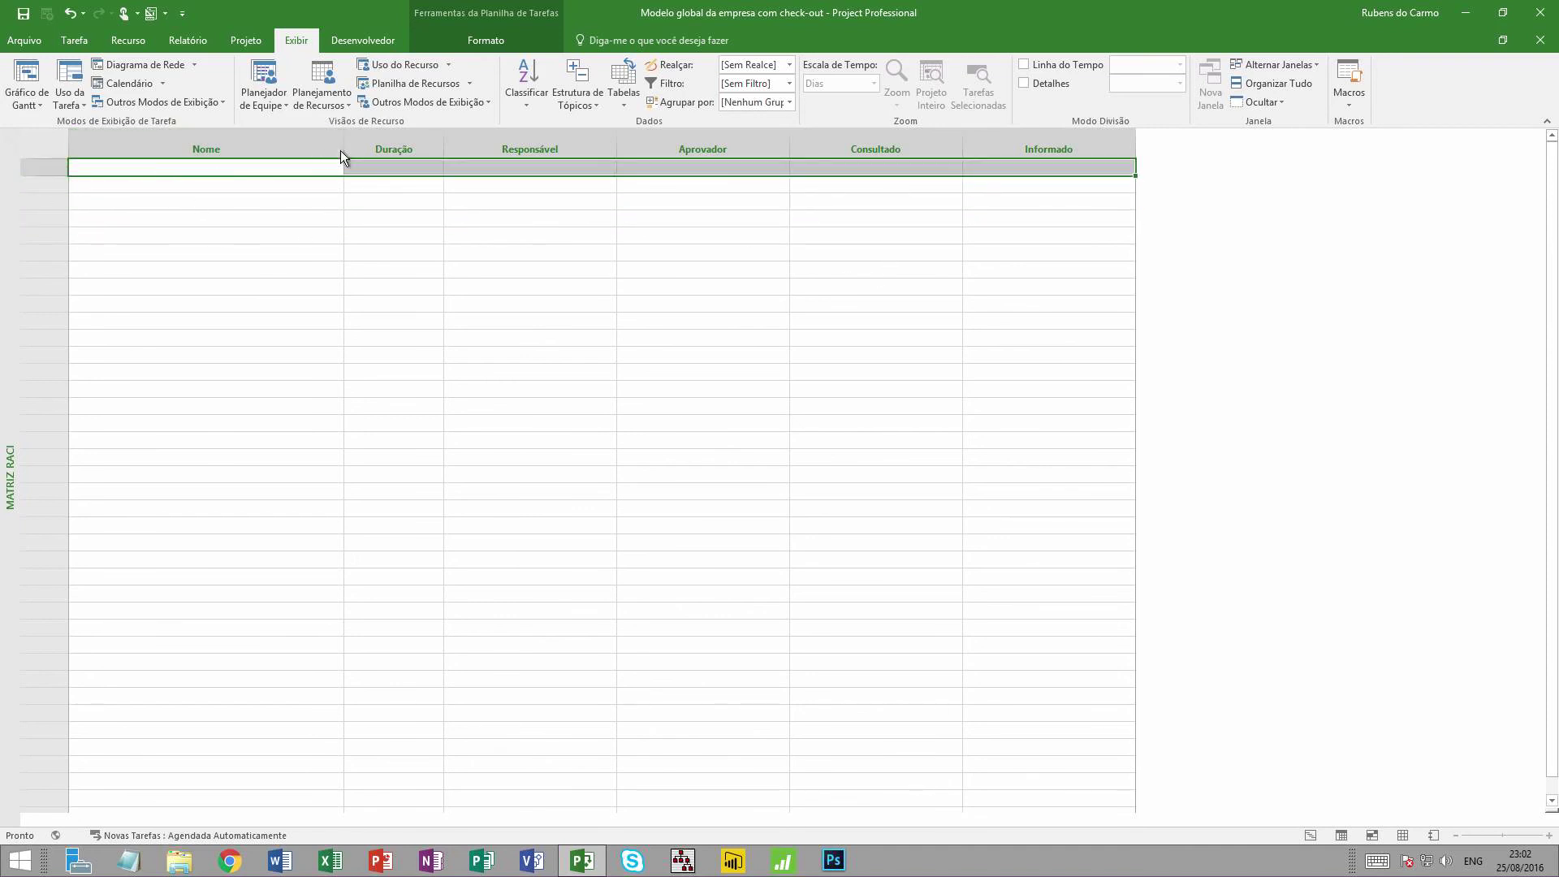
{"action": "left_click_drag", "start_coordinate": [341, 154], "coordinate": [372, 154]}
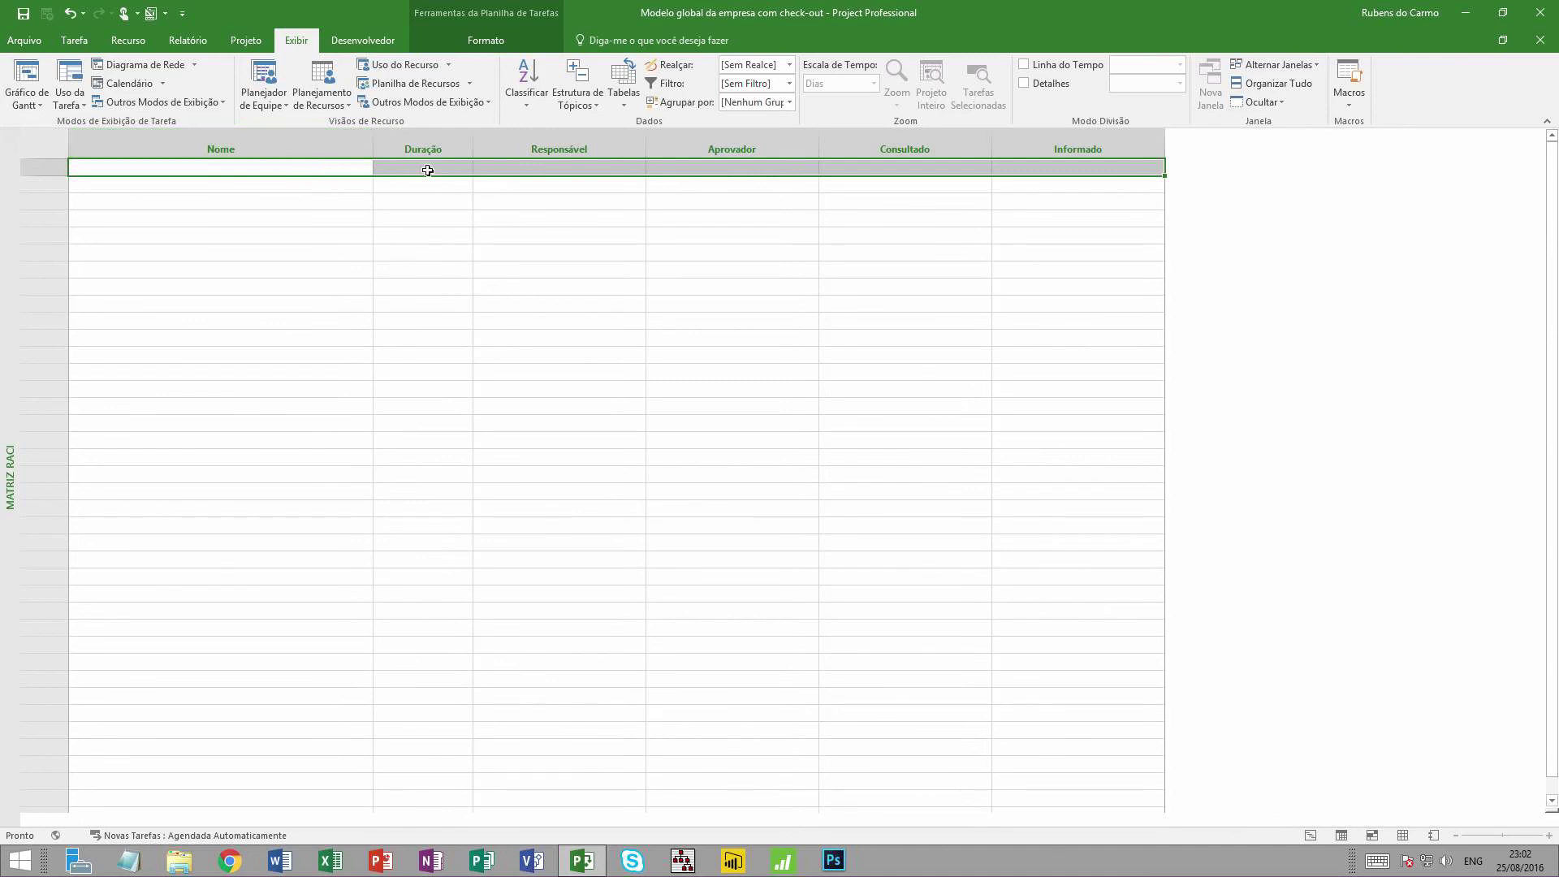
{"action": "left_click", "coordinate": [545, 201]}
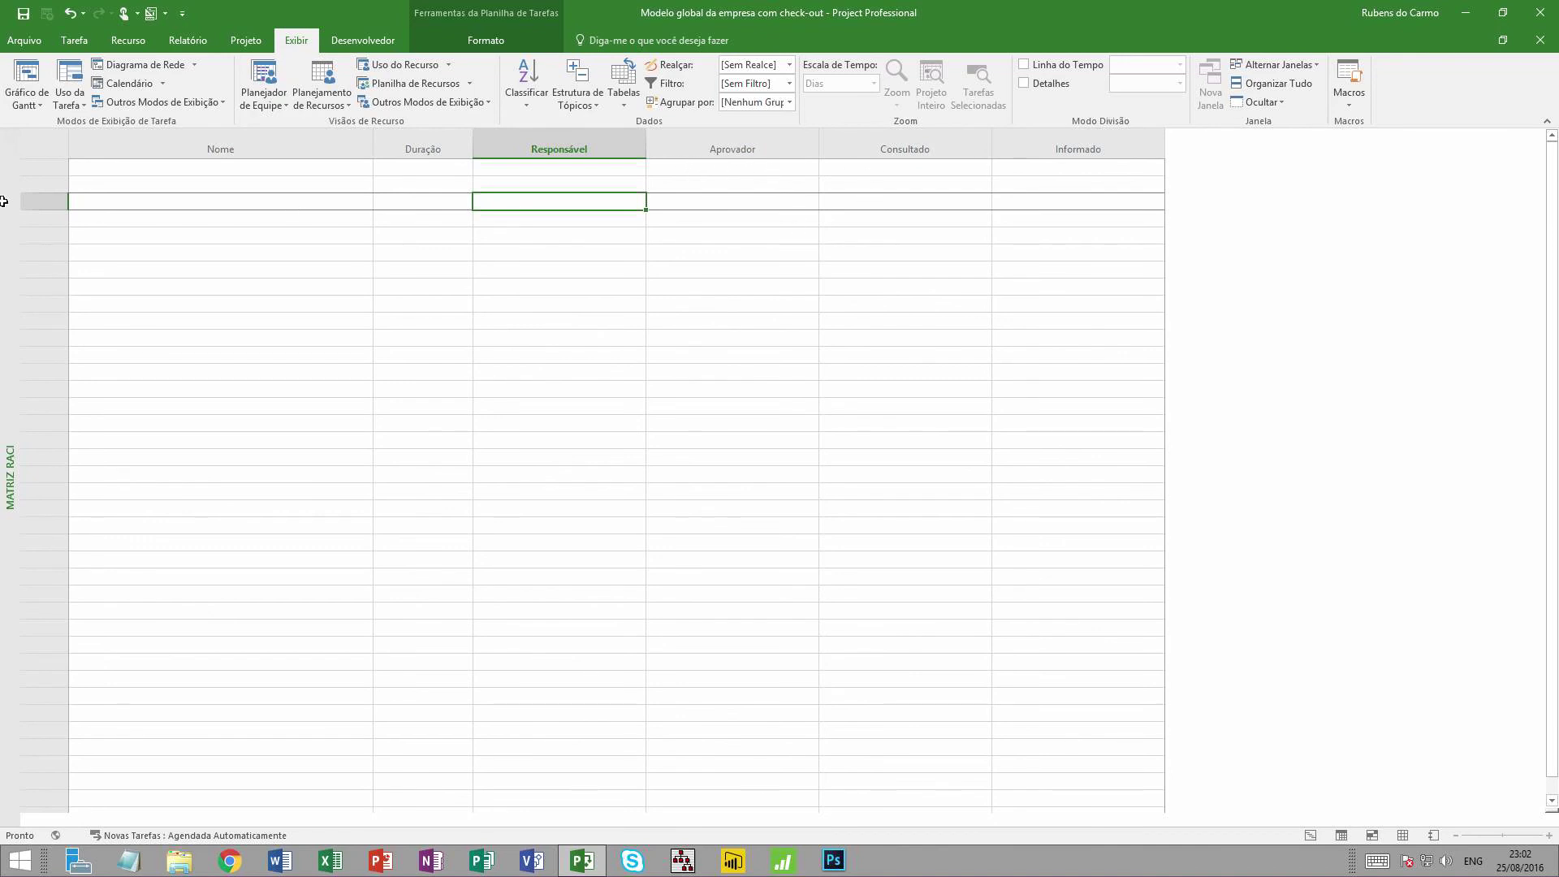
{"action": "left_click", "coordinate": [163, 171]}
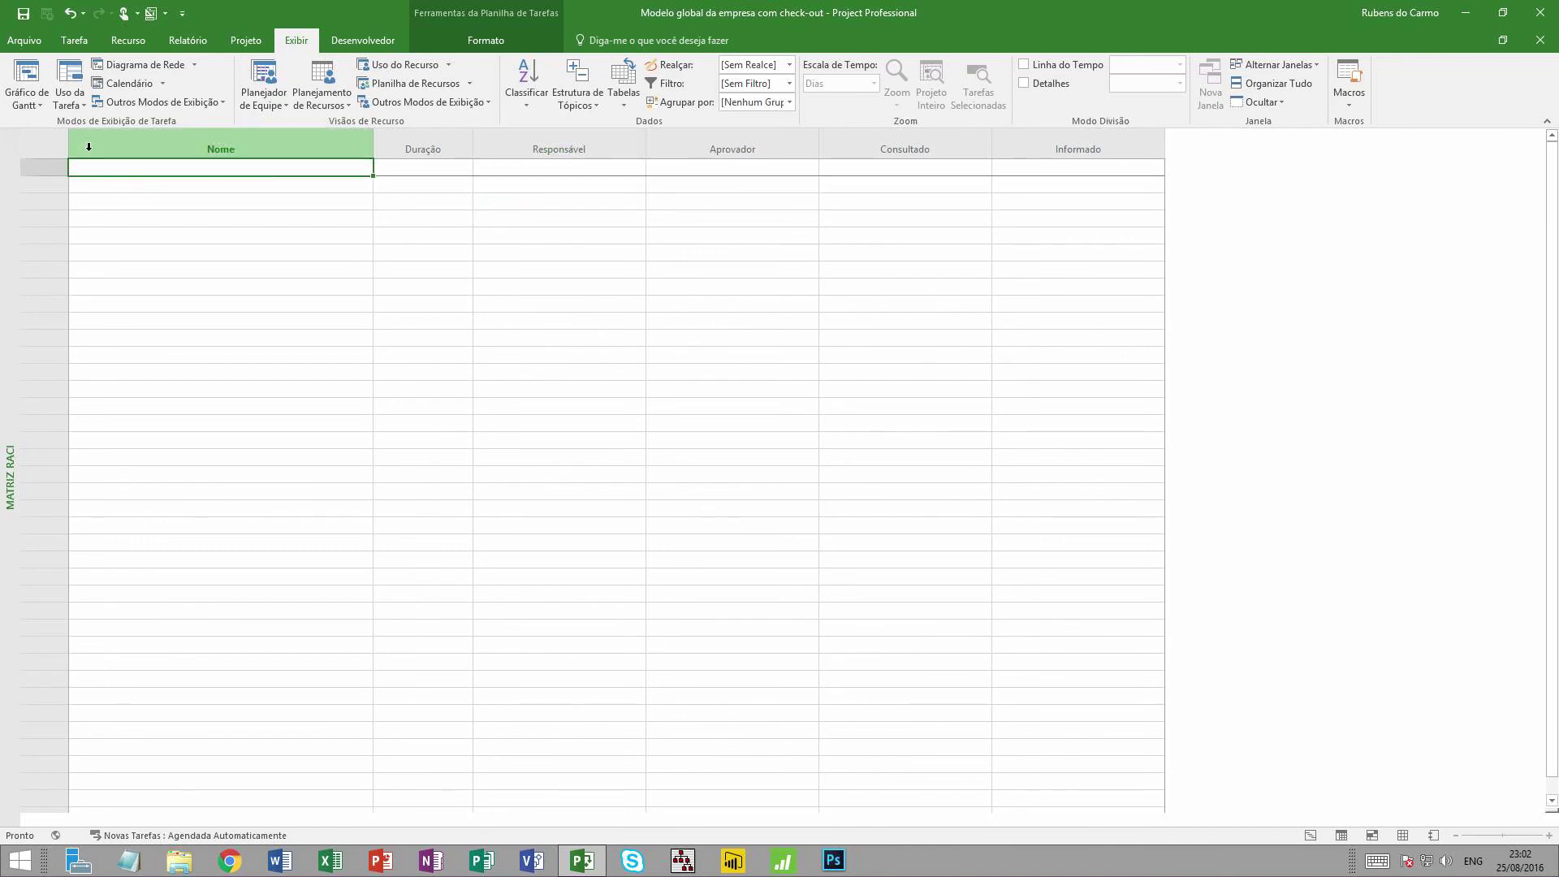
Switch to the Gráfico de Gantt Corporativo view and save the enterprise global template
{"action": "left_click", "coordinate": [73, 41]}
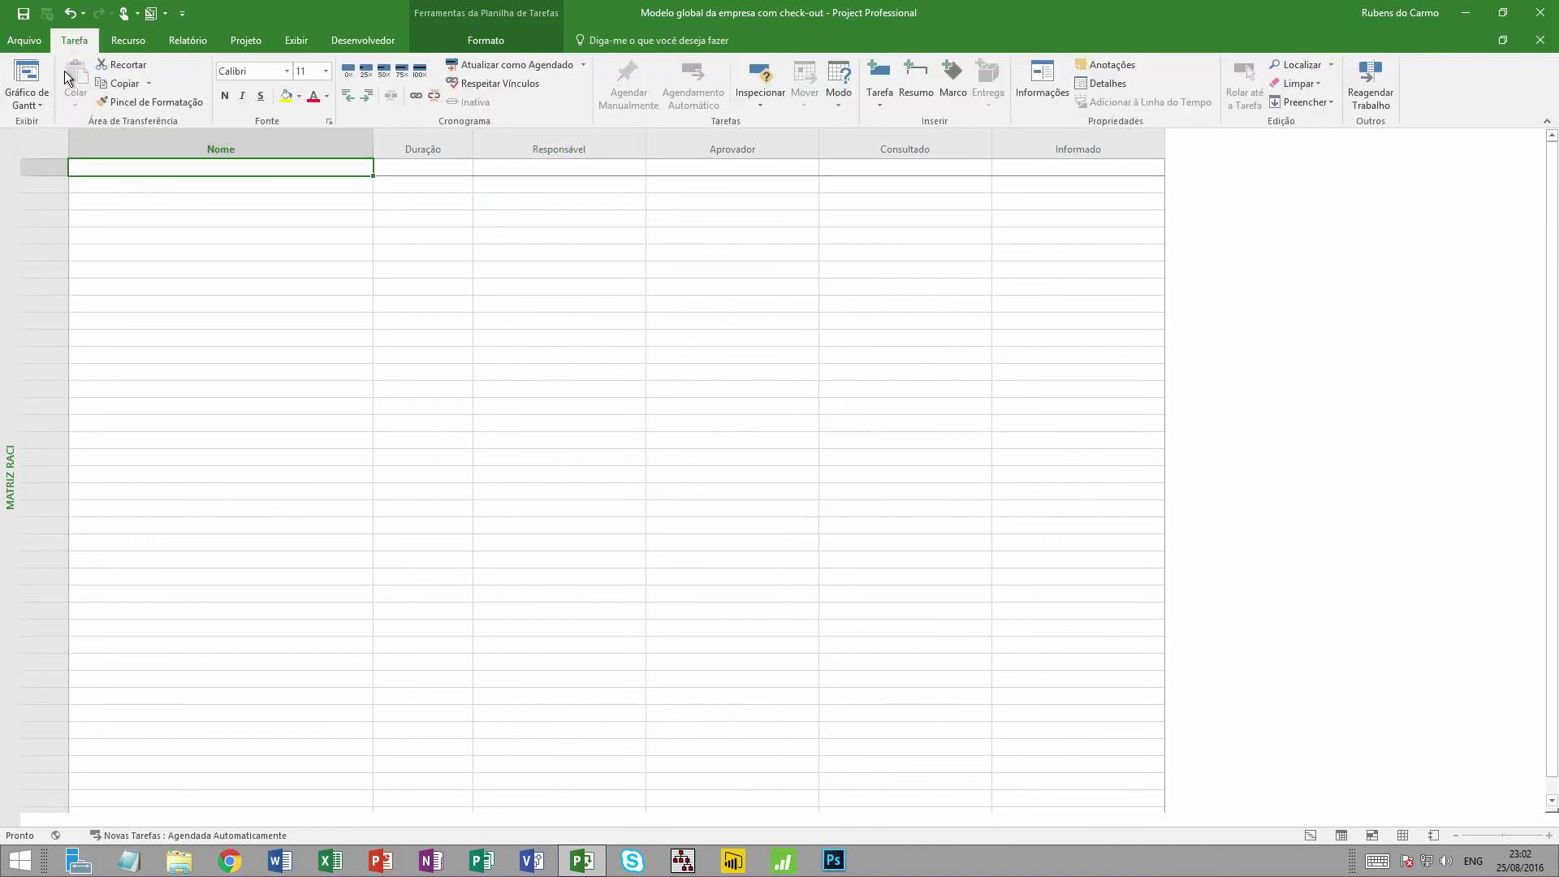
{"action": "left_click", "coordinate": [29, 75]}
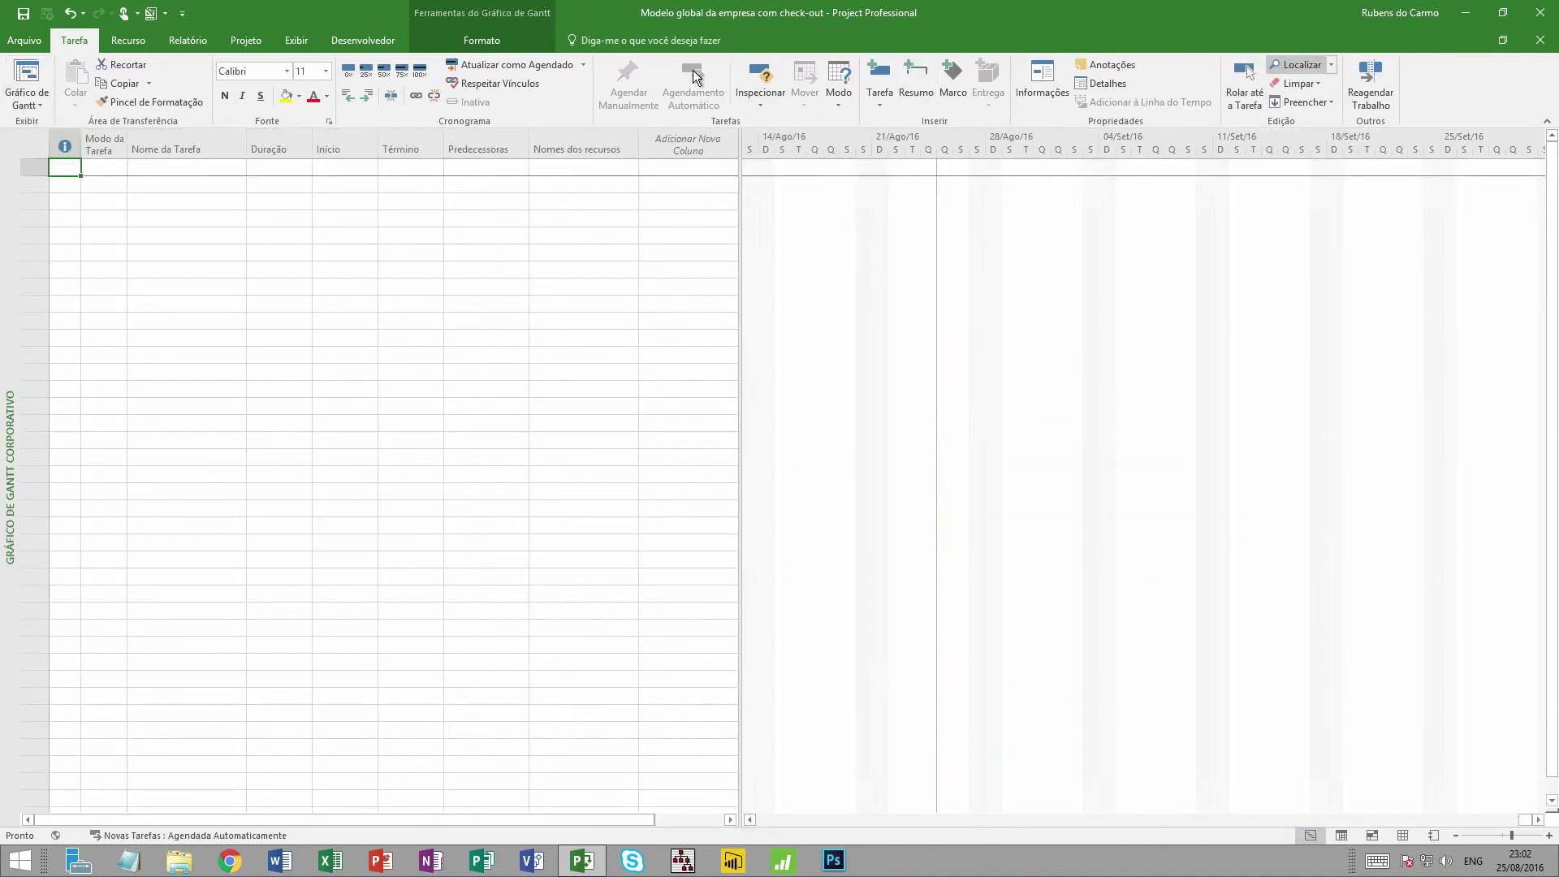
{"action": "left_click", "coordinate": [24, 14]}
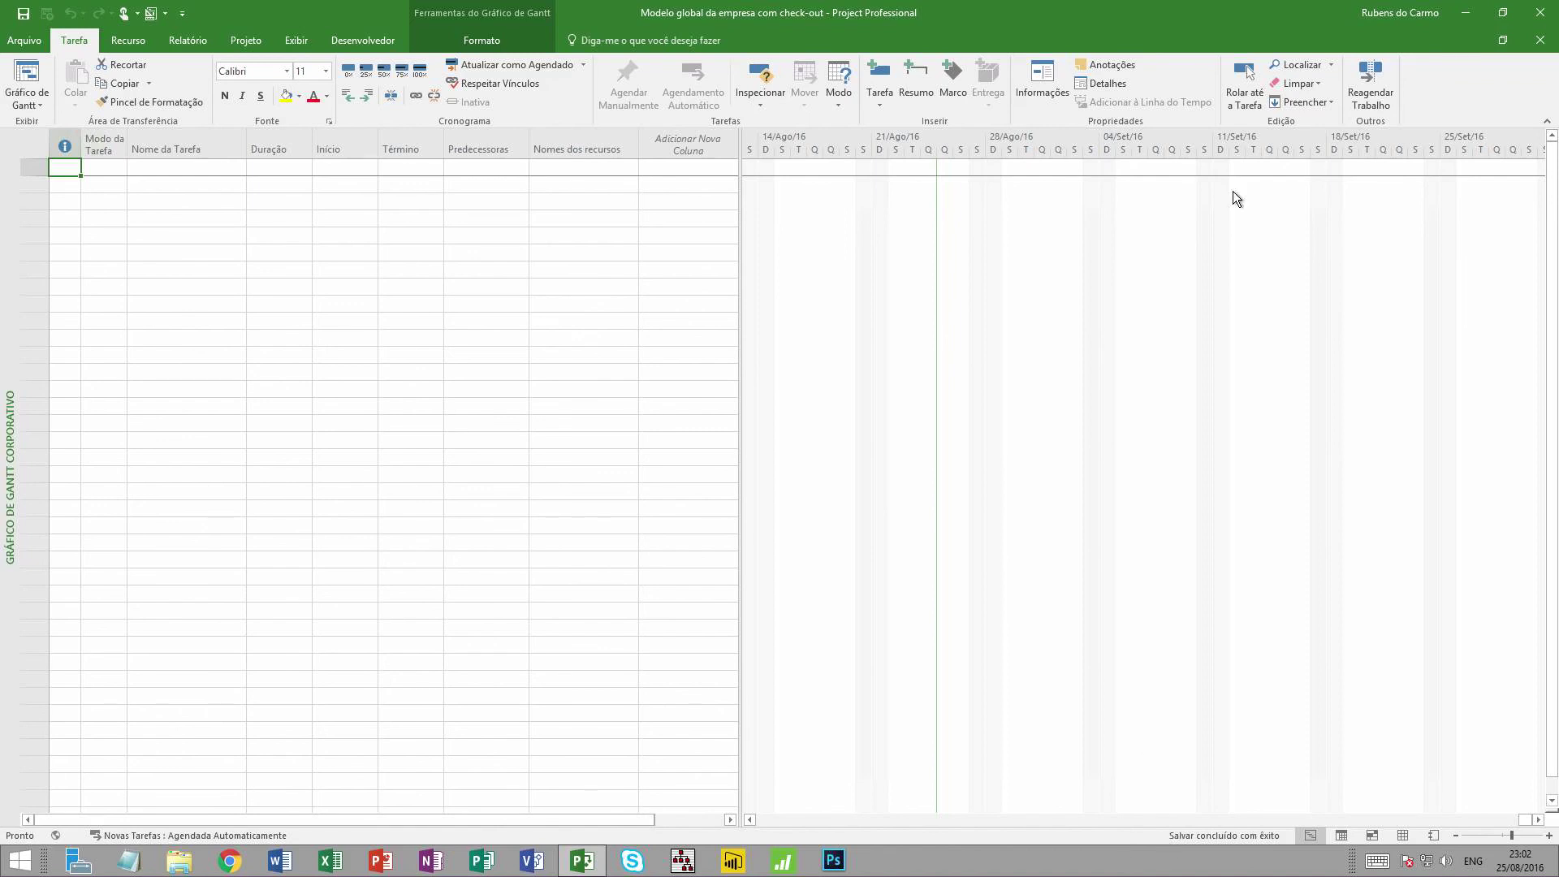
Close the enterprise global template with check-in and exit Project Professional
{"action": "left_click", "coordinate": [1539, 40]}
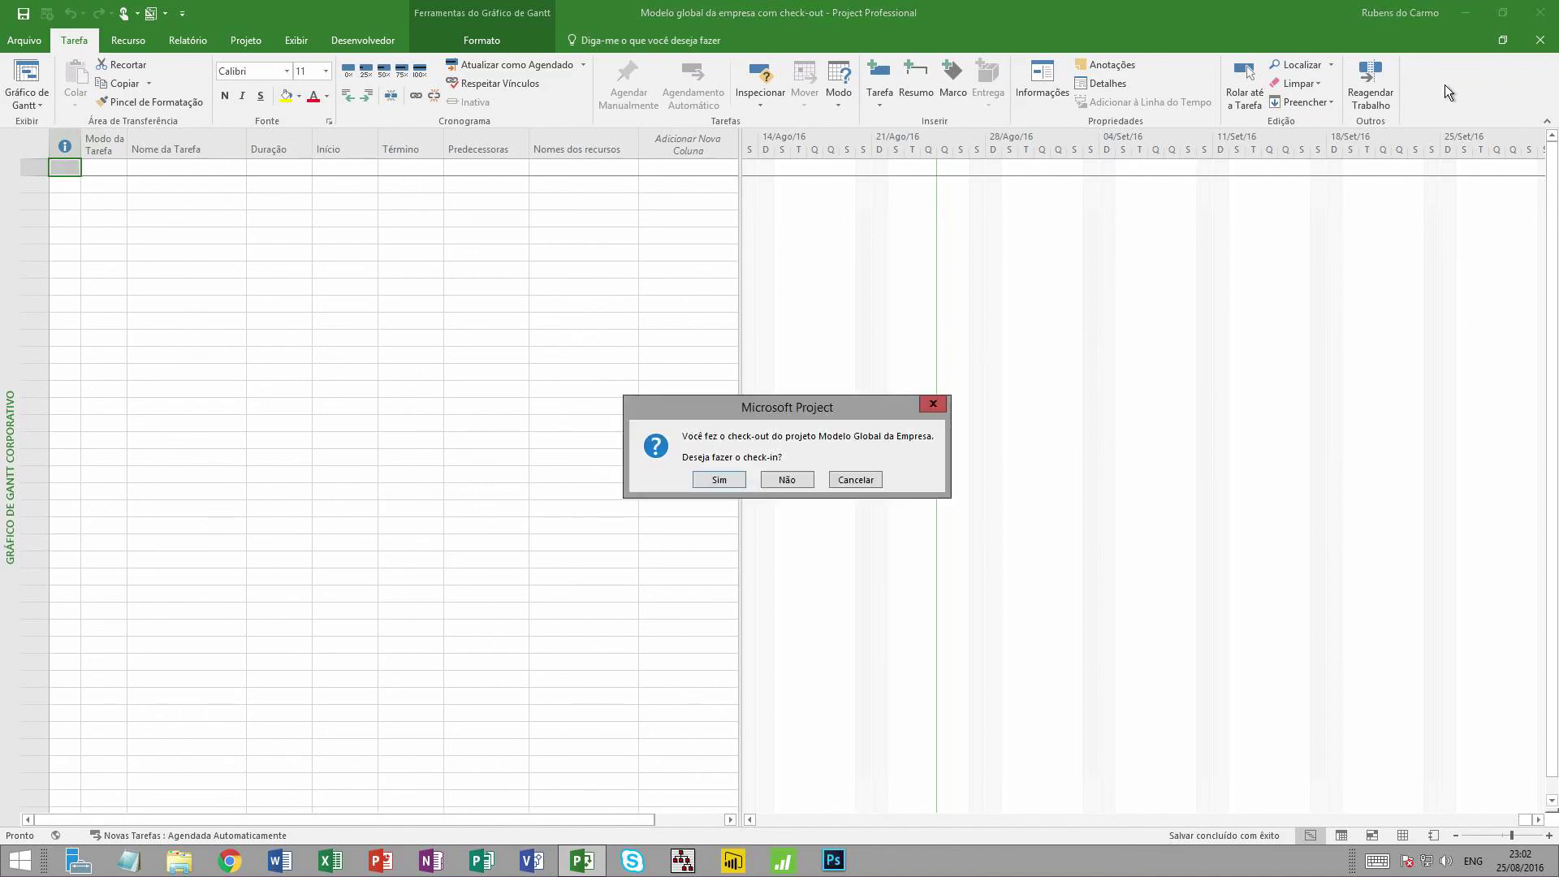
{"action": "left_click", "coordinate": [719, 480]}
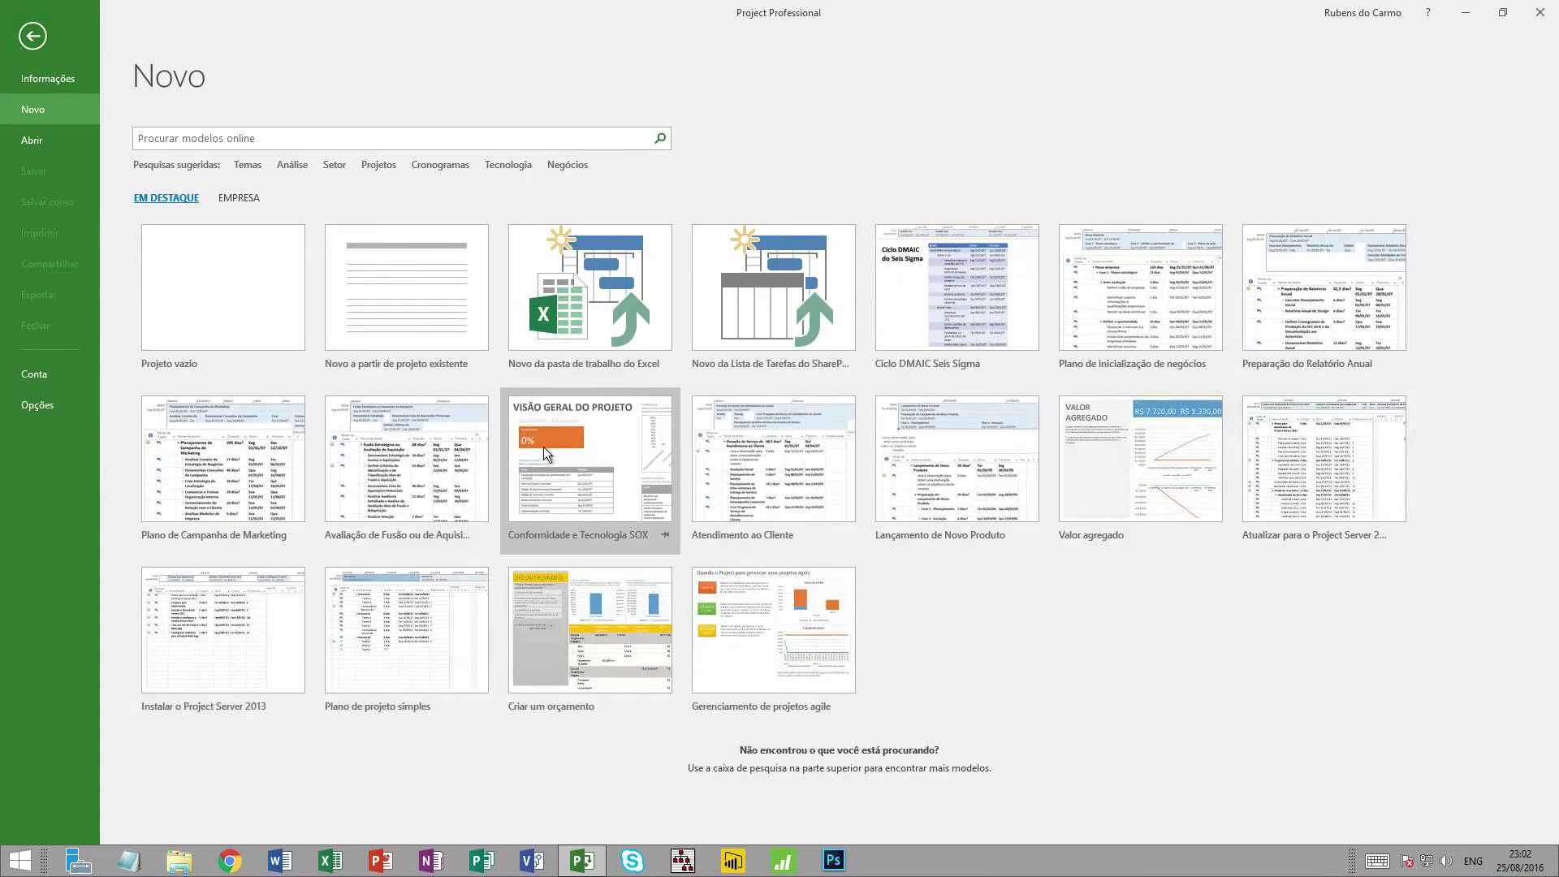
{"action": "left_click", "coordinate": [1539, 12]}
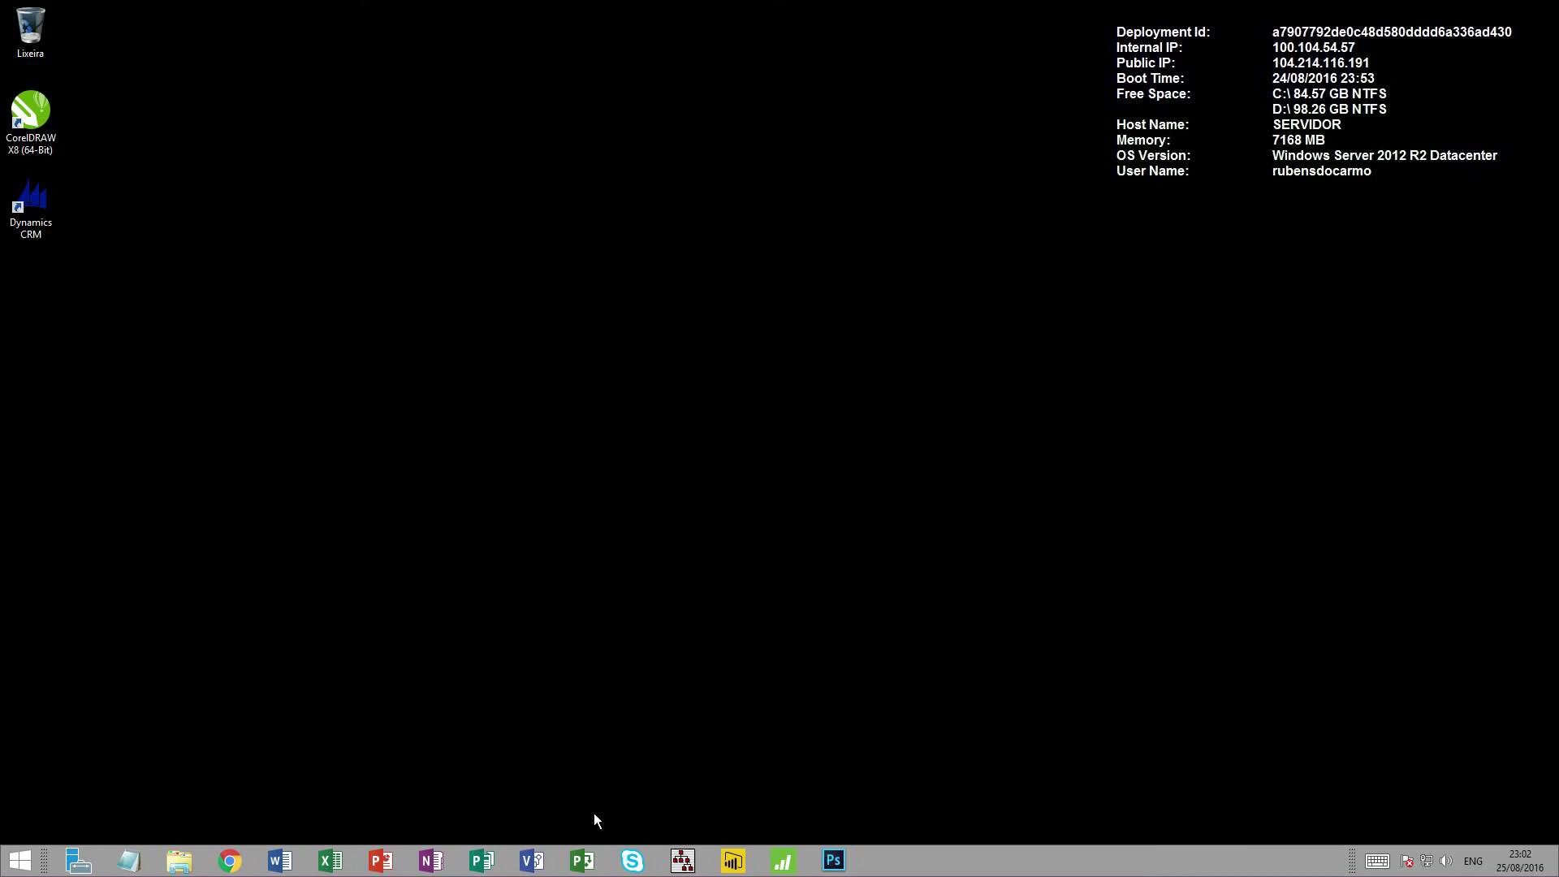
Restart Project Professional and log on with a server profile
{"action": "left_click", "coordinate": [582, 860]}
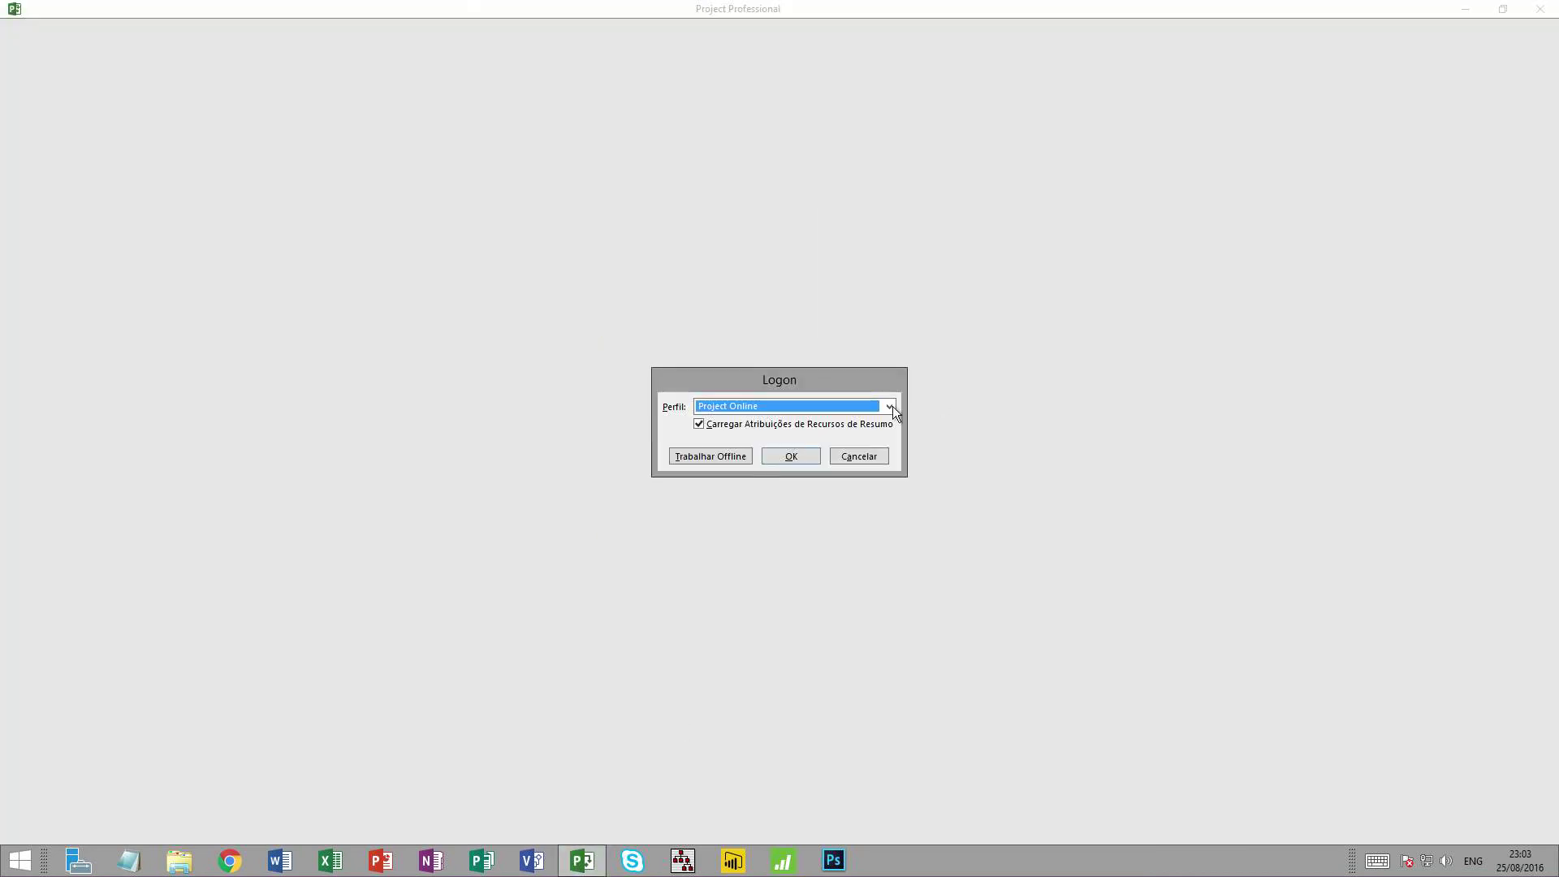
{"action": "left_click", "coordinate": [890, 406]}
{"action": "left_click", "coordinate": [810, 447]}
{"action": "left_click", "coordinate": [785, 459]}
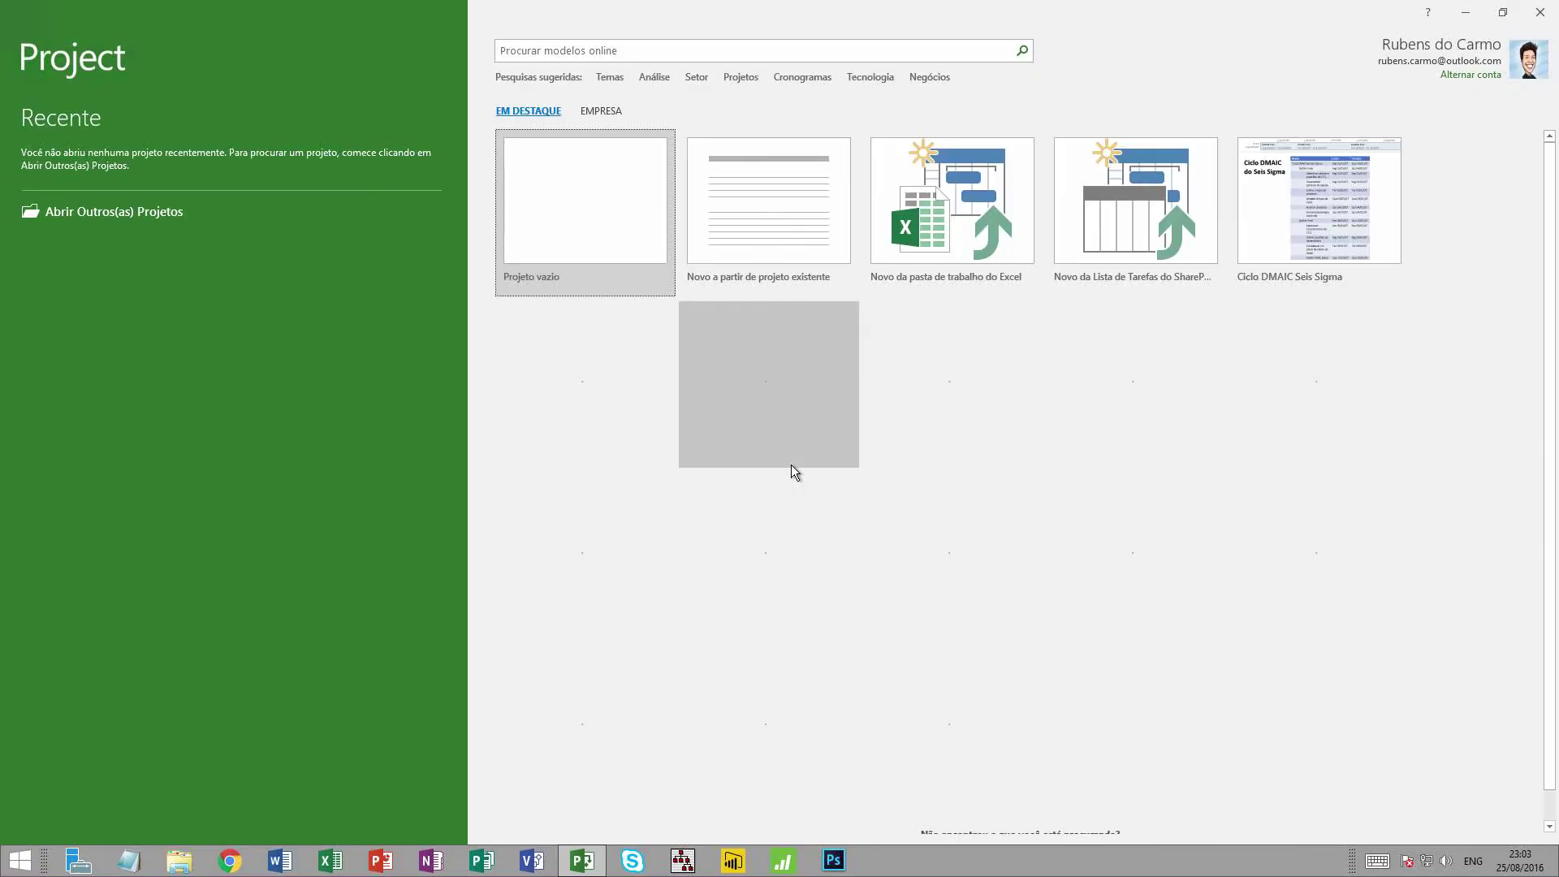
Create a blank project and check its list of views for Matriz RACI
{"action": "left_click", "coordinate": [555, 240]}
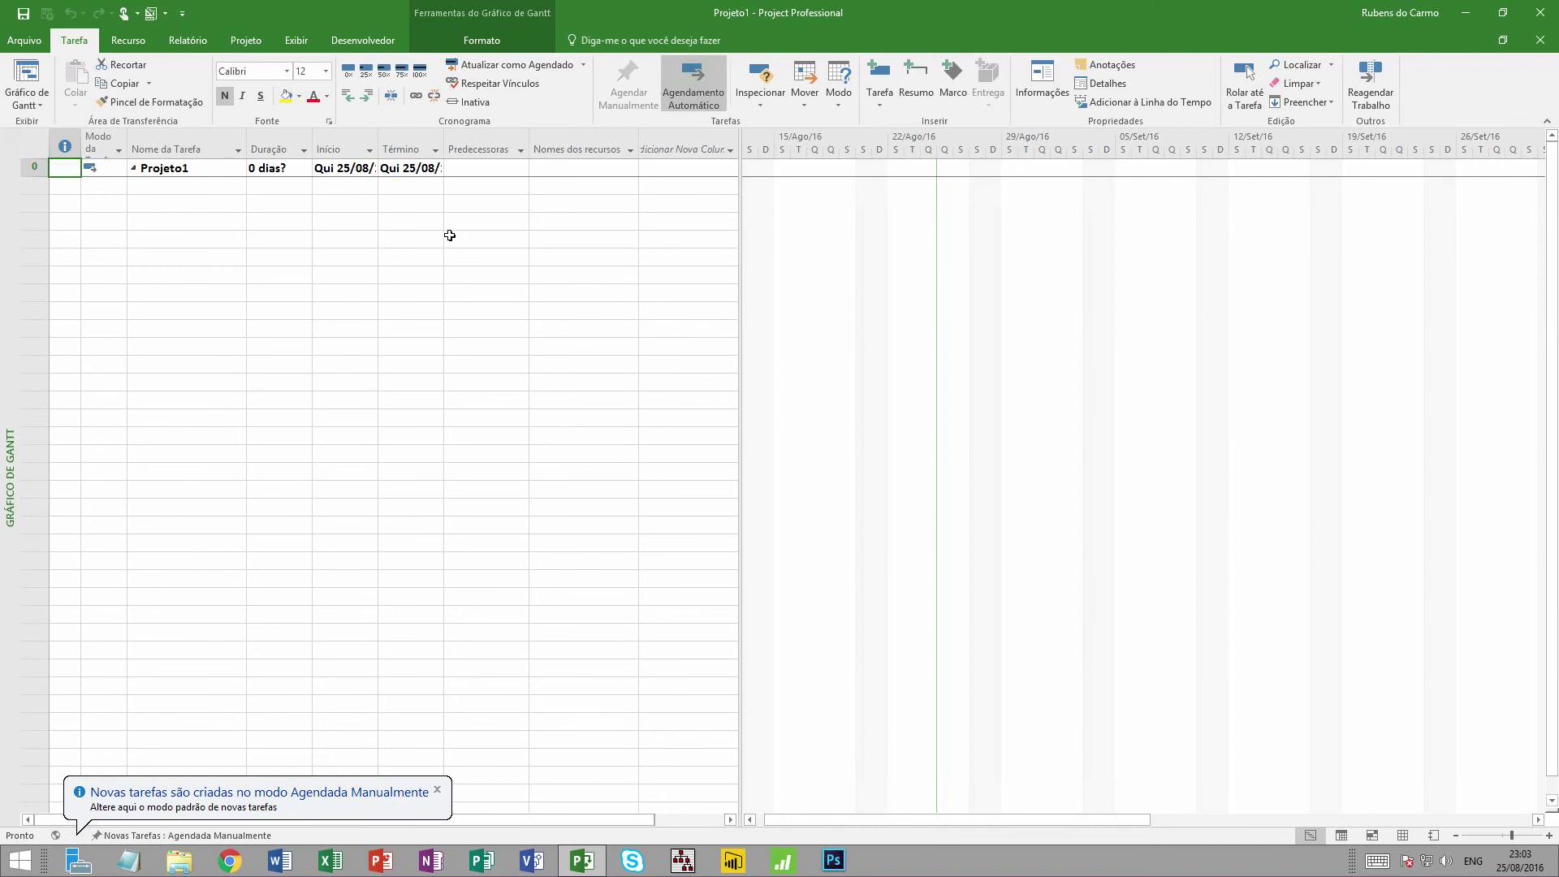
{"action": "left_click", "coordinate": [16, 105]}
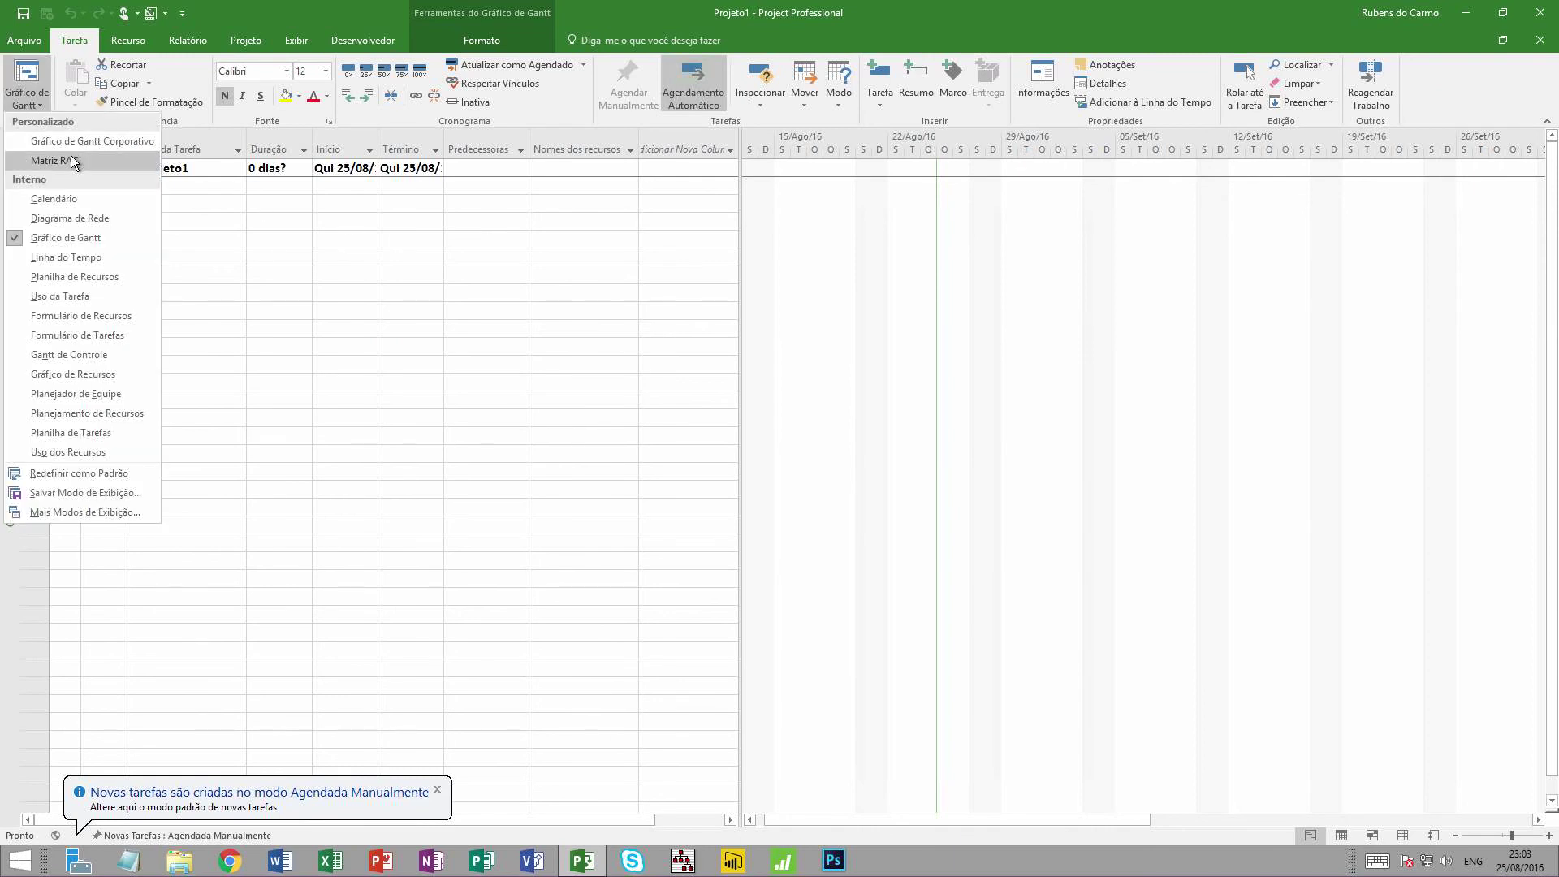
{"action": "left_click", "coordinate": [230, 216]}
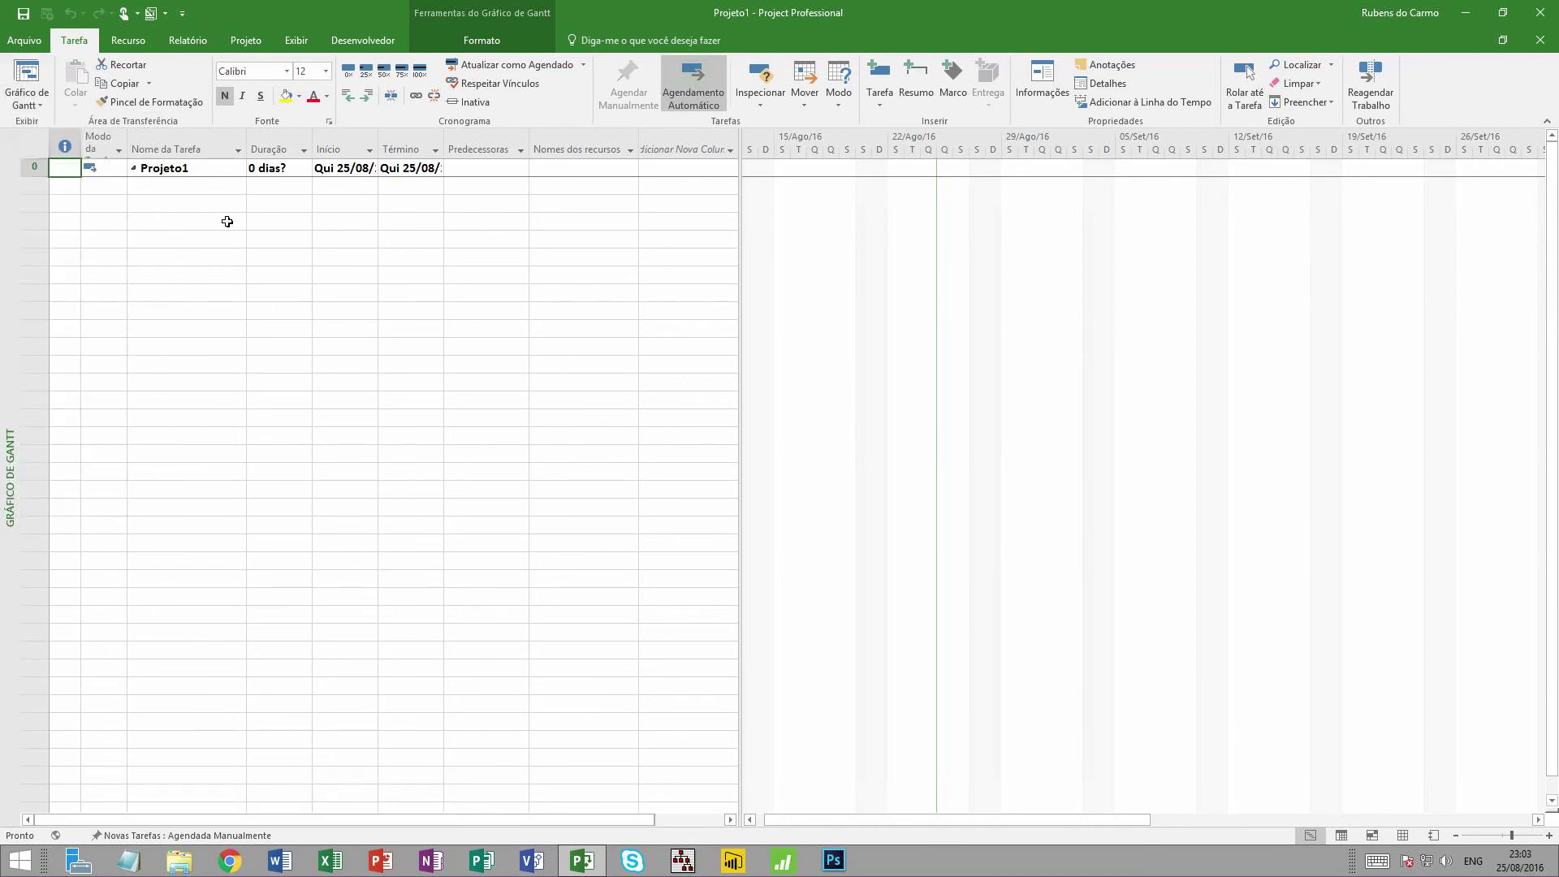
Enter five tasks below the project summary, named tarefa 1, tarefa 2, tarefa 3, tarefa 4 and tarefa 5
{"action": "left_click", "coordinate": [197, 189]}
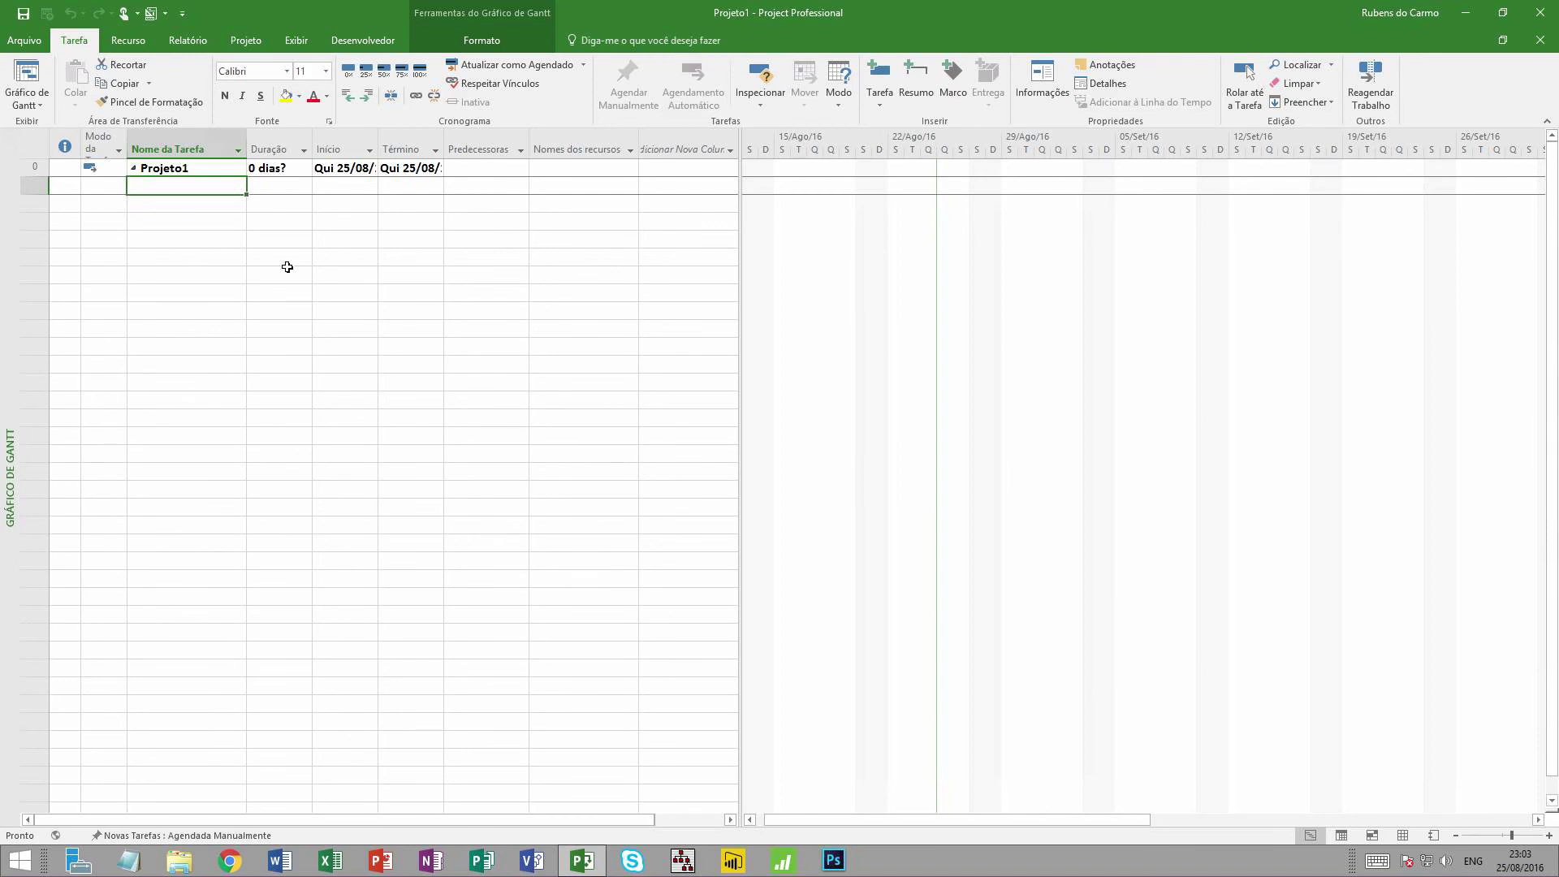
{"action": "type", "text": "tarefa"}
{"action": "type", "text": "1"}
{"action": "key", "text": "Return"}
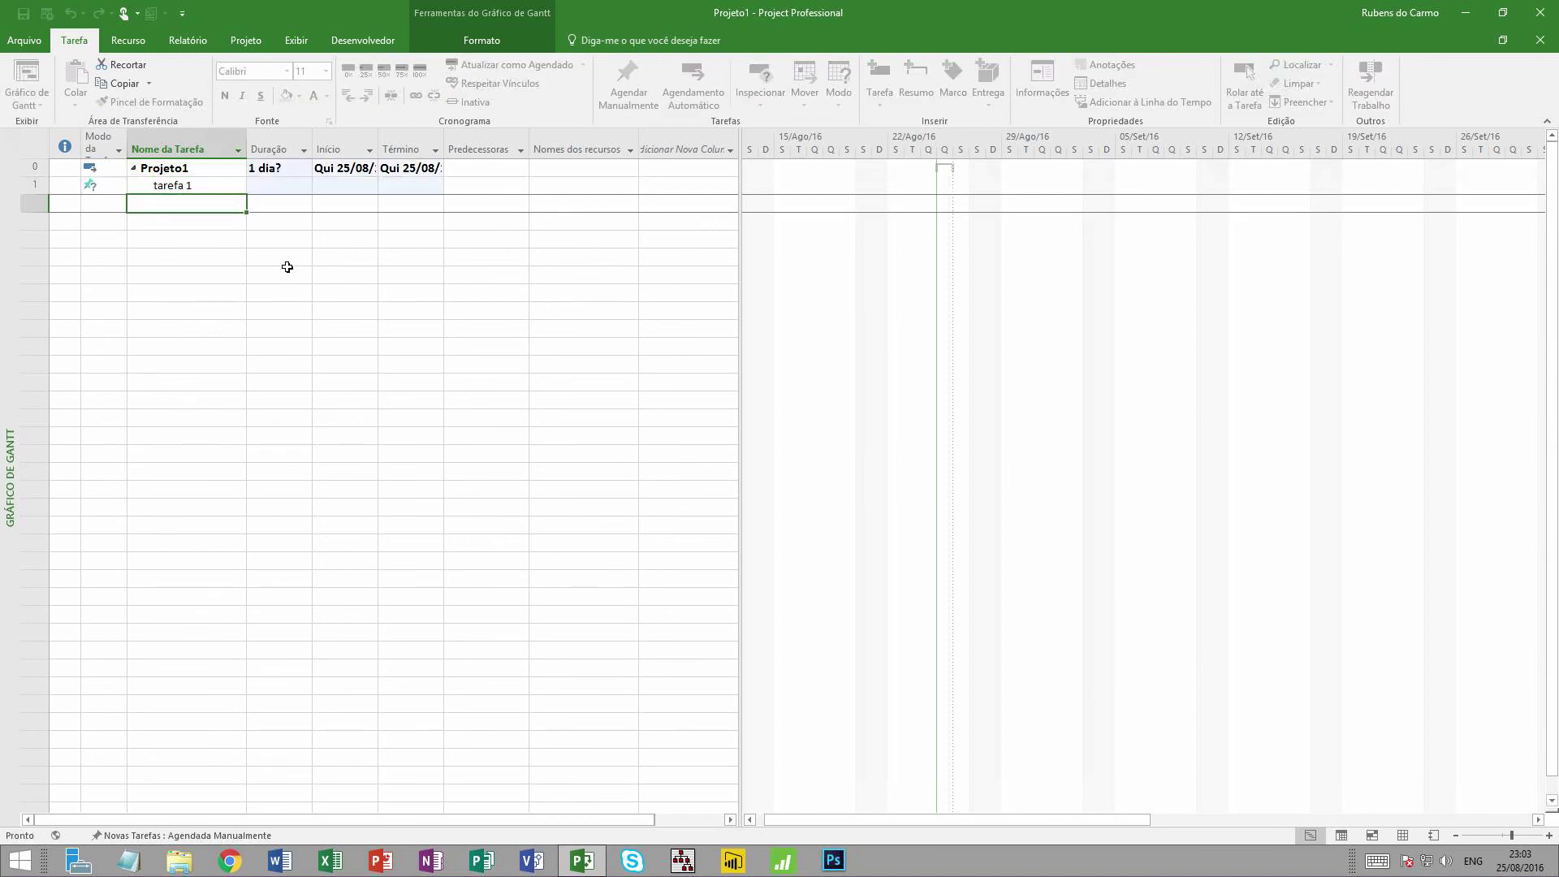
{"action": "type", "text": "tarefa 2"}
{"action": "key", "text": "Return"}
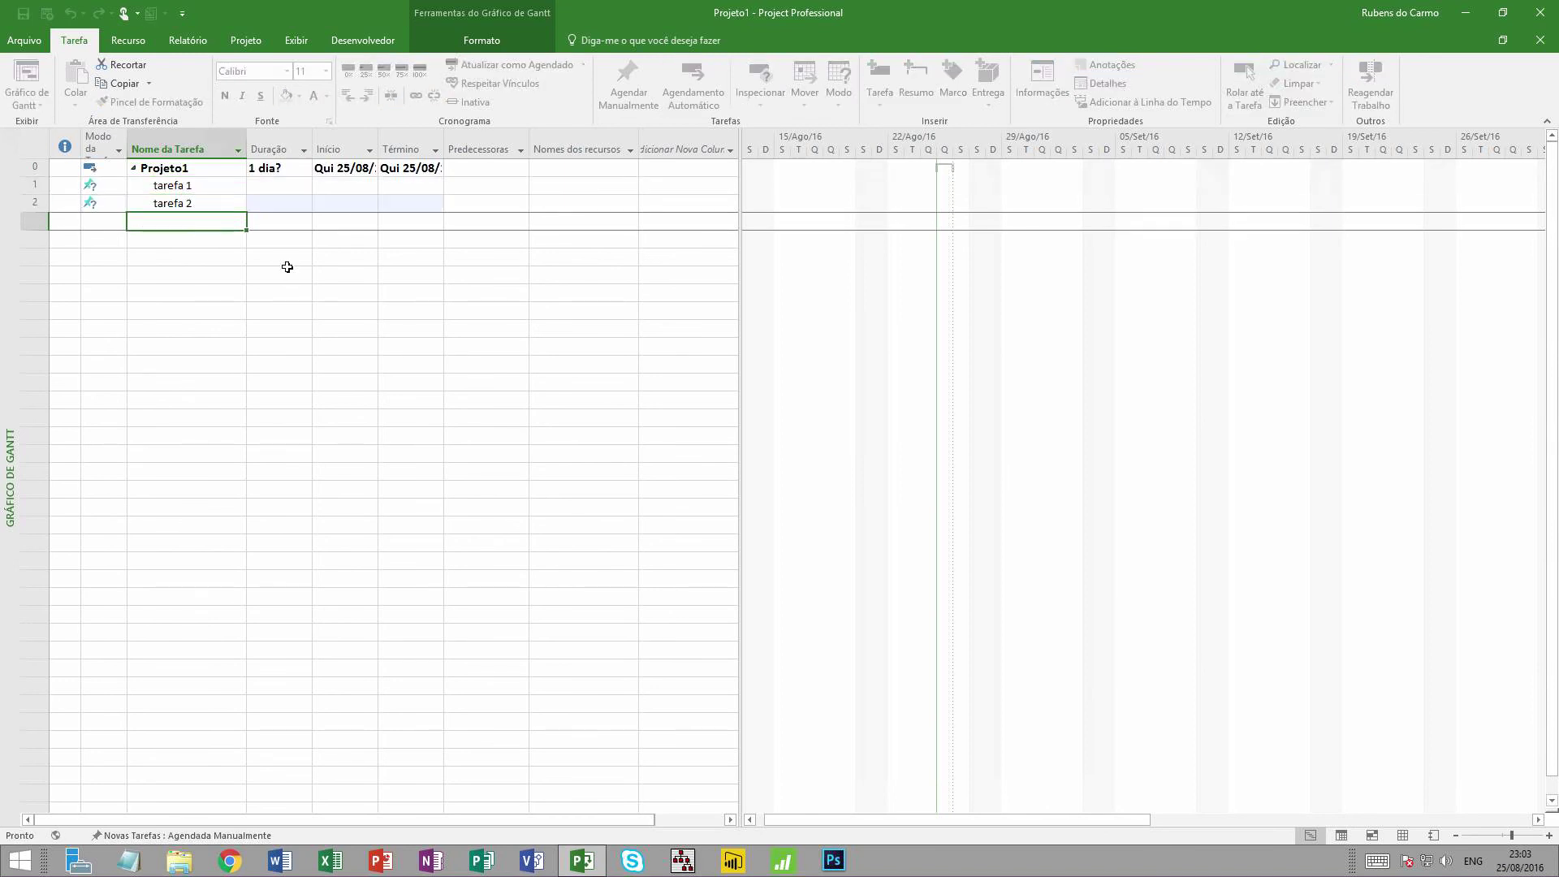
{"action": "type", "text": "tarefa 3"}
{"action": "key", "text": "Return"}
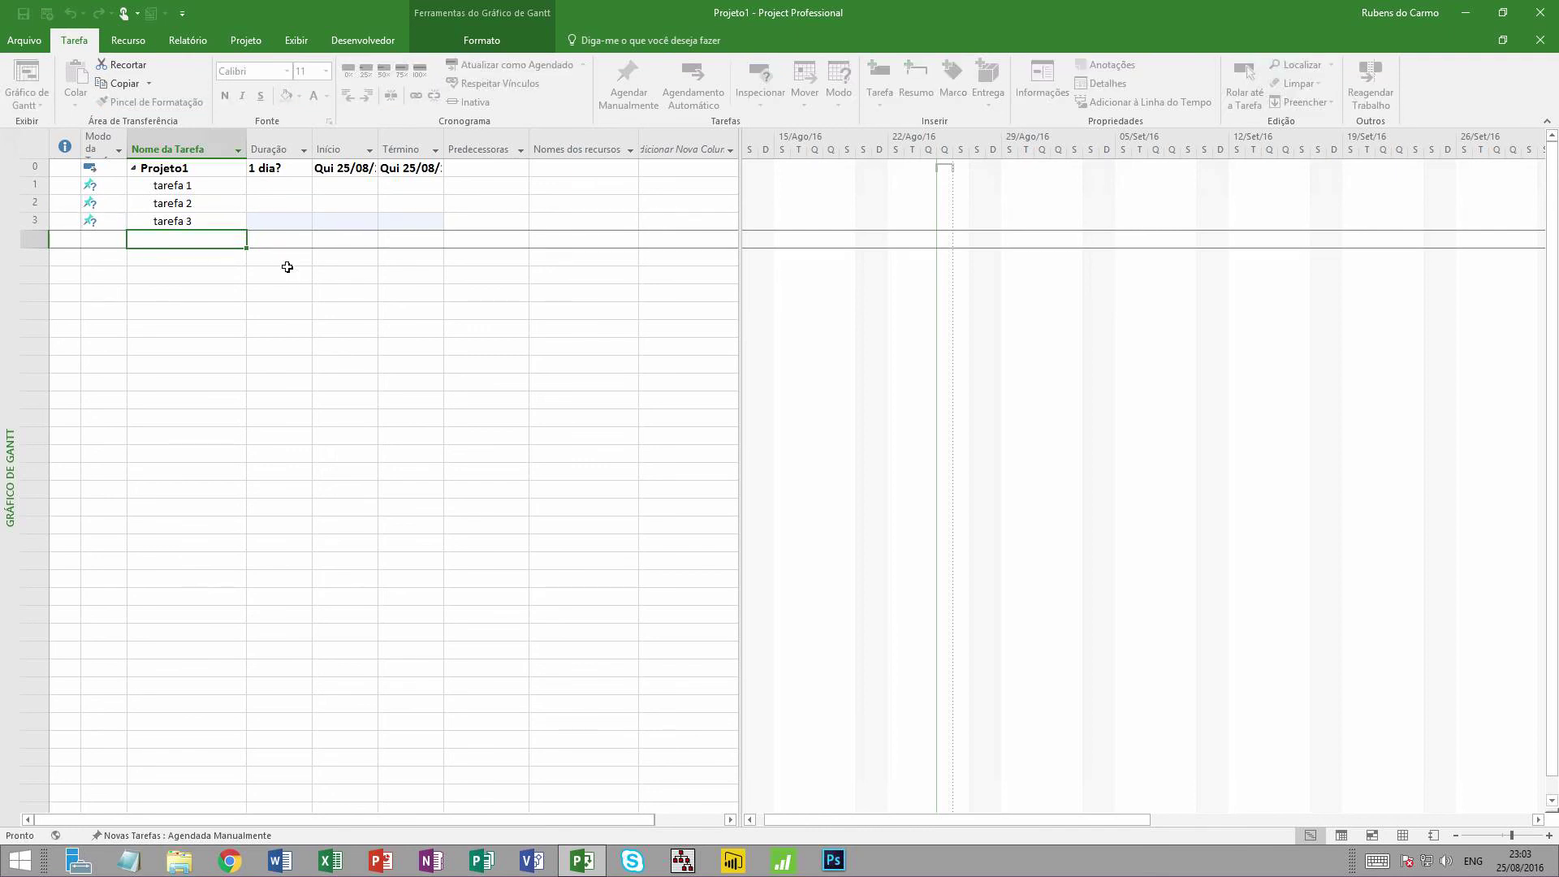
{"action": "type", "text": "tarefa 4"}
{"action": "key", "text": "Return"}
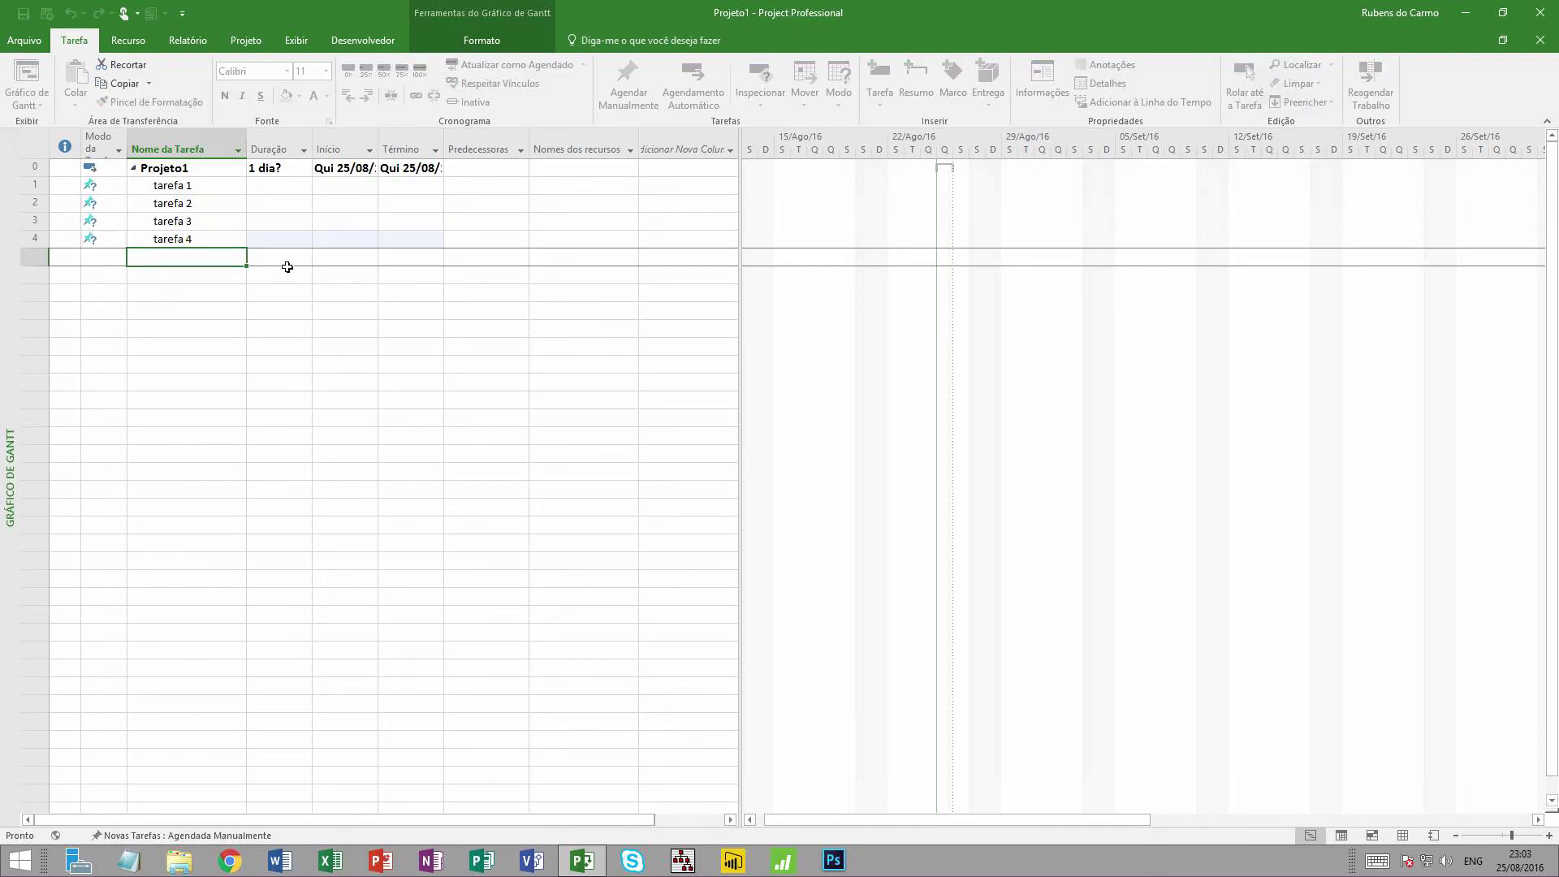
{"action": "type", "text": "tarefa 5"}
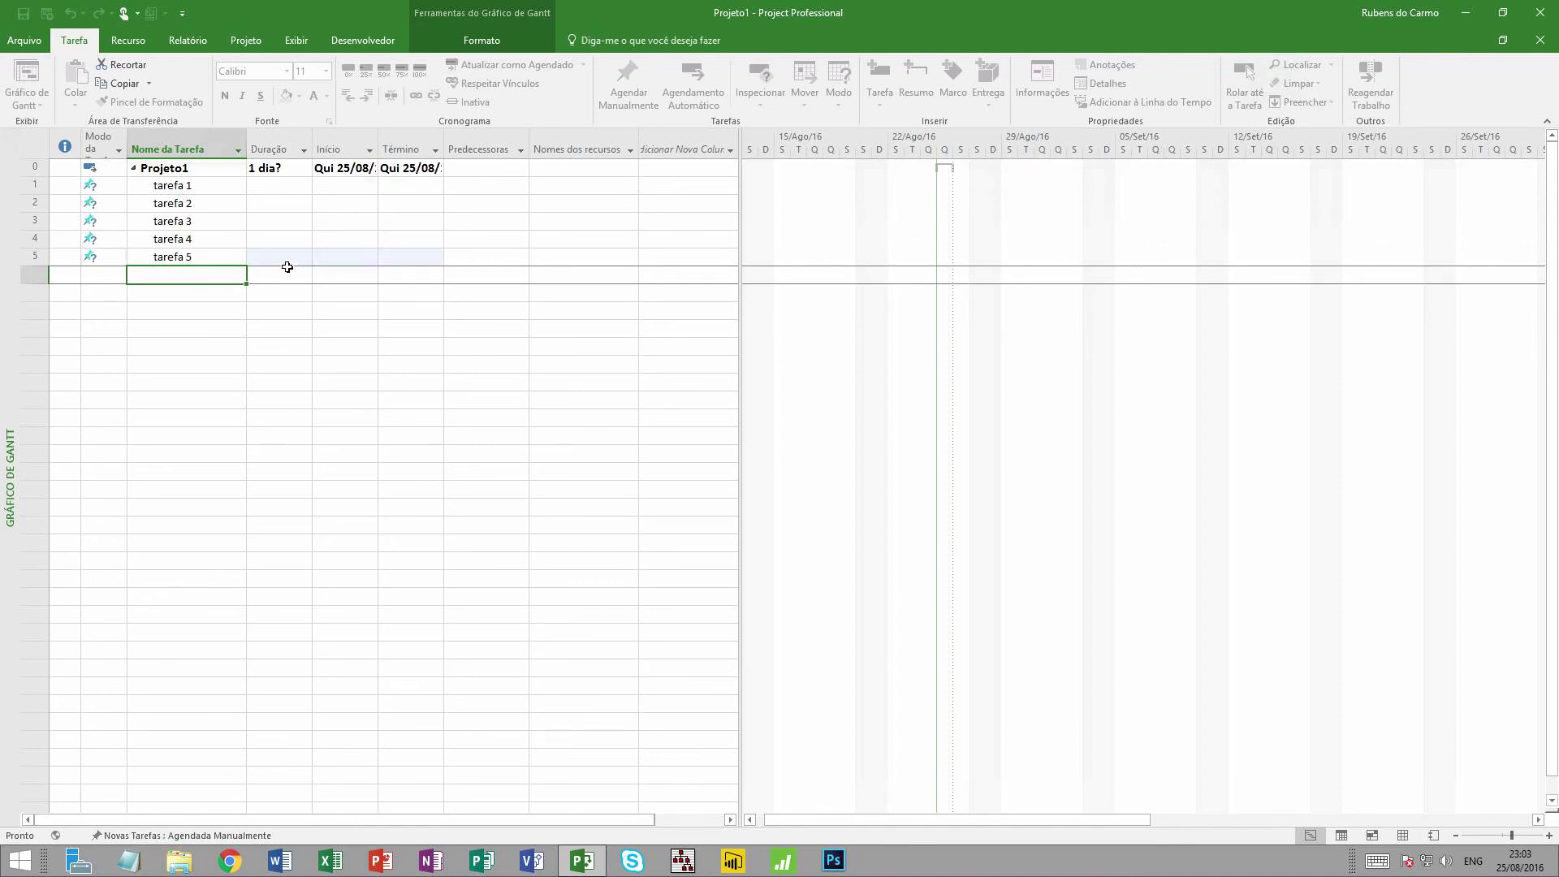
{"action": "key", "text": "Return"}
Select all five tasks, tarefa 1 to tarefa 5, and switch them to automatic scheduling
{"action": "key", "text": "Up"}
{"action": "key", "text": "Up"}
{"action": "key", "text": "Up"}
{"action": "key", "text": "Up"}
{"action": "key", "text": "Up"}
{"action": "key", "text": "Left"}
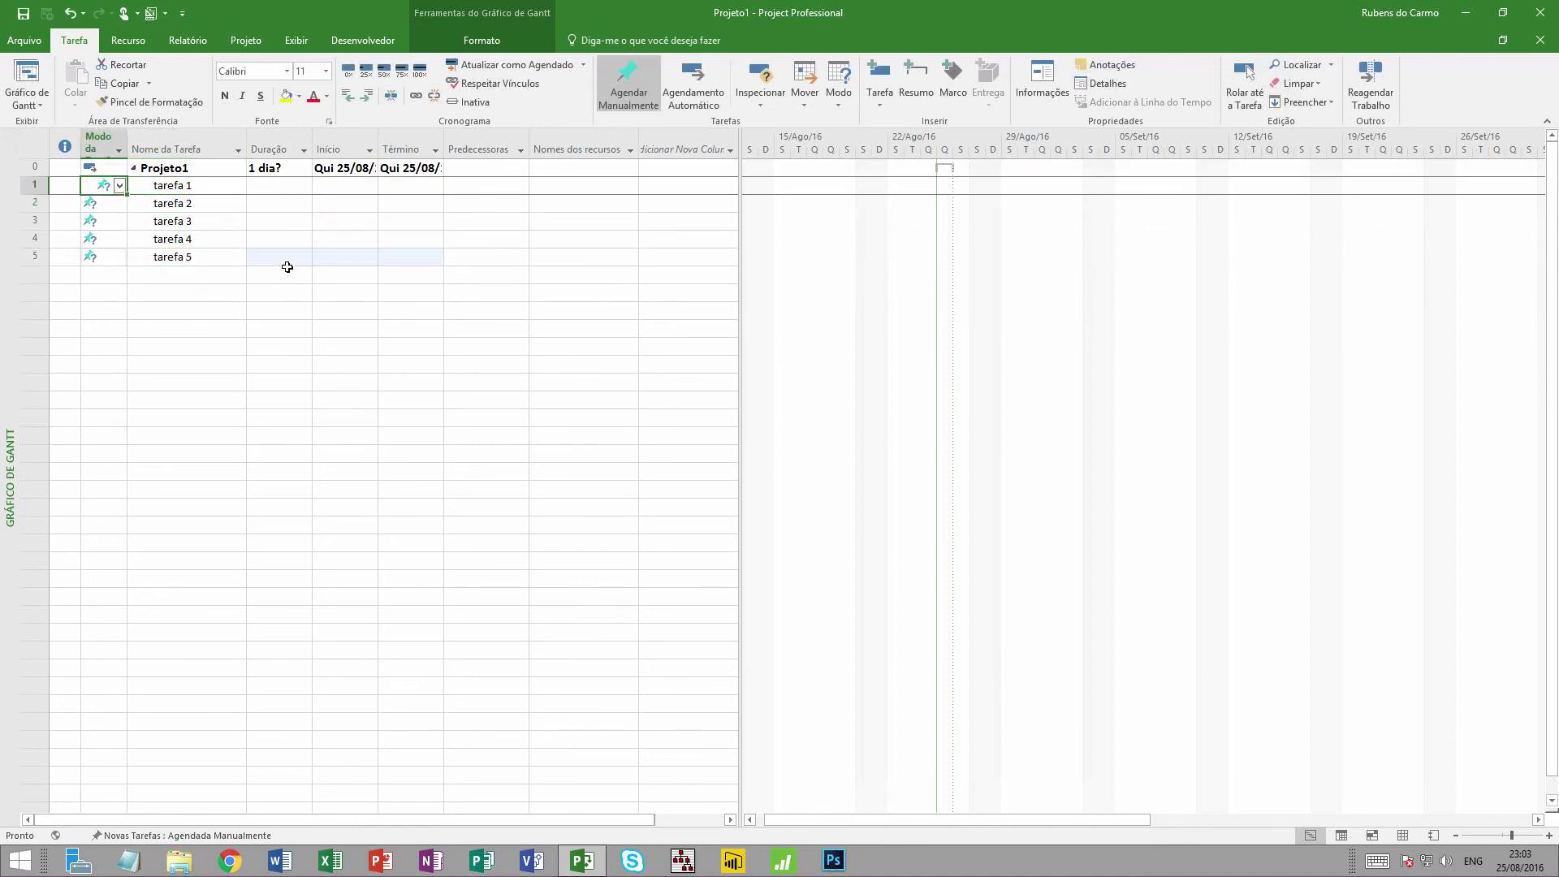
{"action": "key", "text": "shift+Down"}
{"action": "key", "text": "shift+Down"}
{"action": "key", "text": "shift+Down"}
{"action": "key", "text": "shift+Down"}
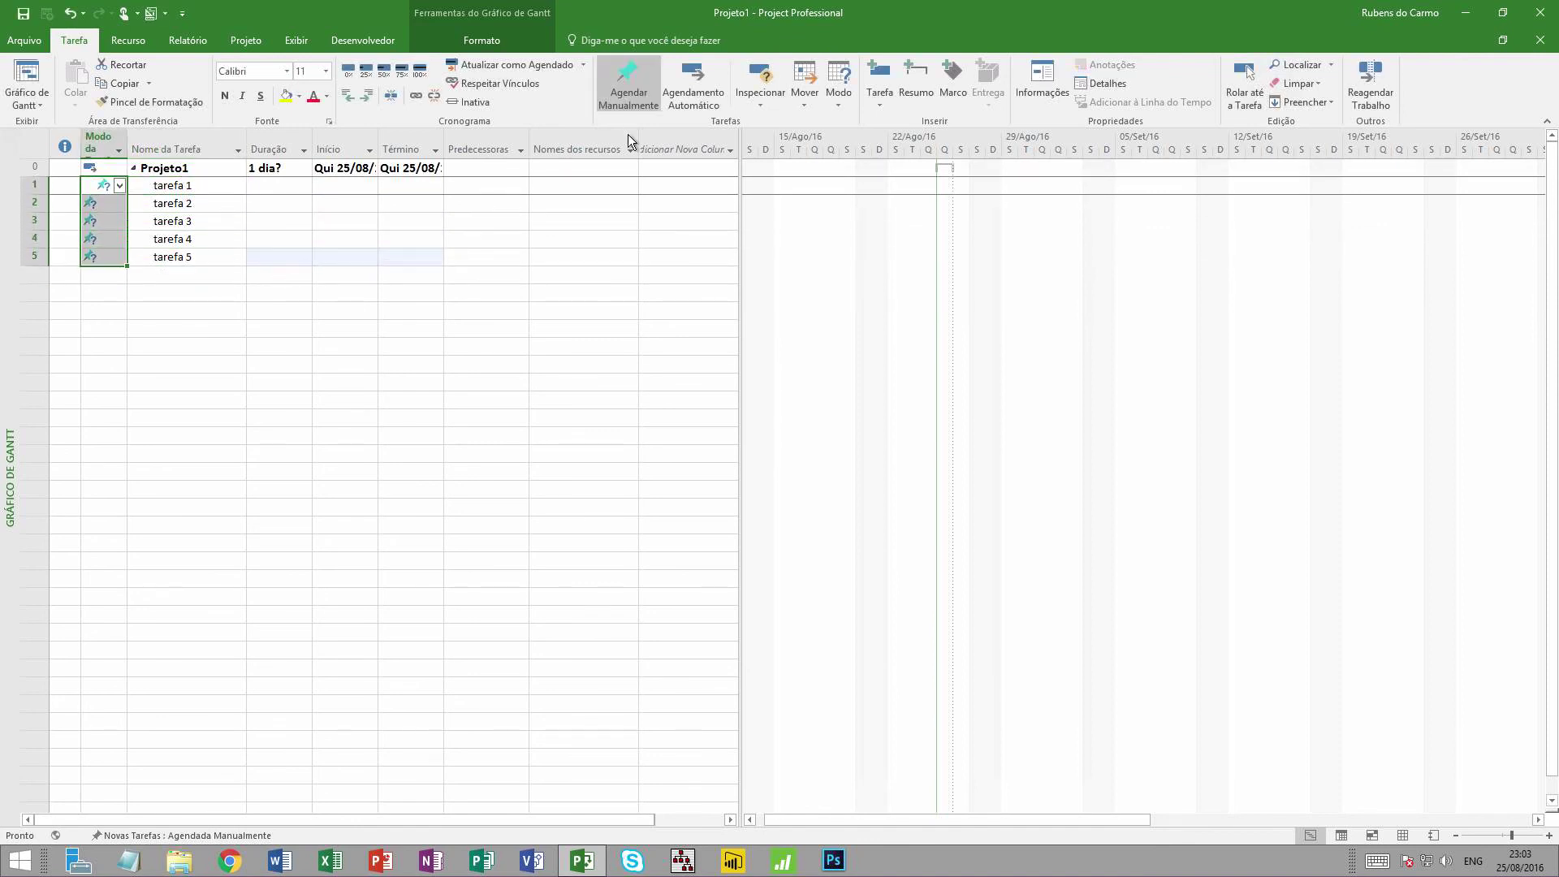
{"action": "left_click", "coordinate": [693, 89]}
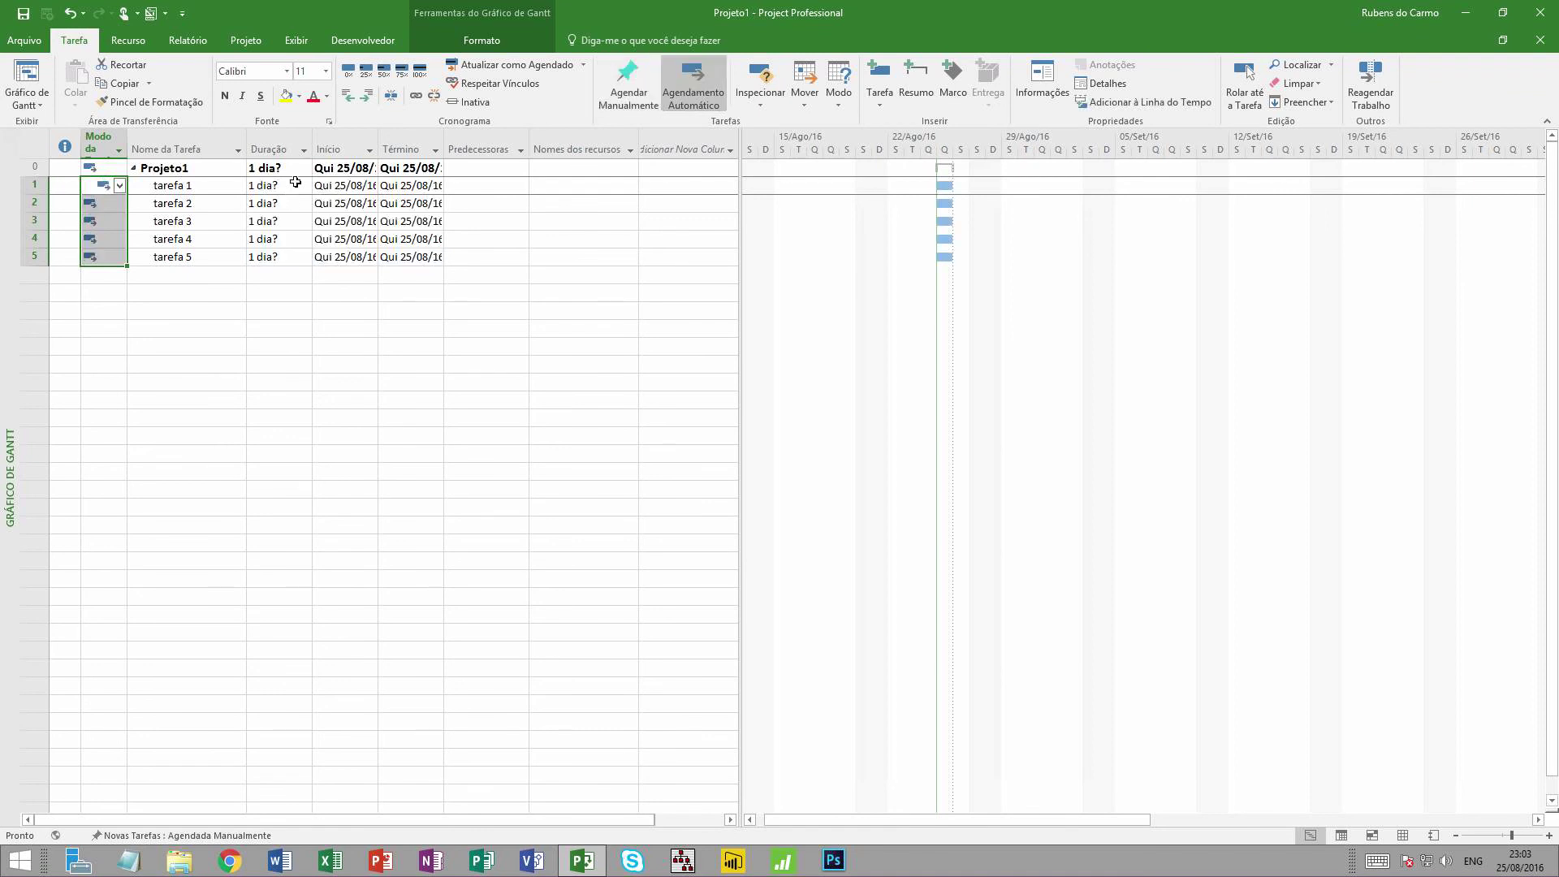
Set the duration of tarefa 1 to 5 days and fill it down to tarefa 5
{"action": "left_click", "coordinate": [297, 185]}
{"action": "type", "text": "5"}
{"action": "key", "text": "Return"}
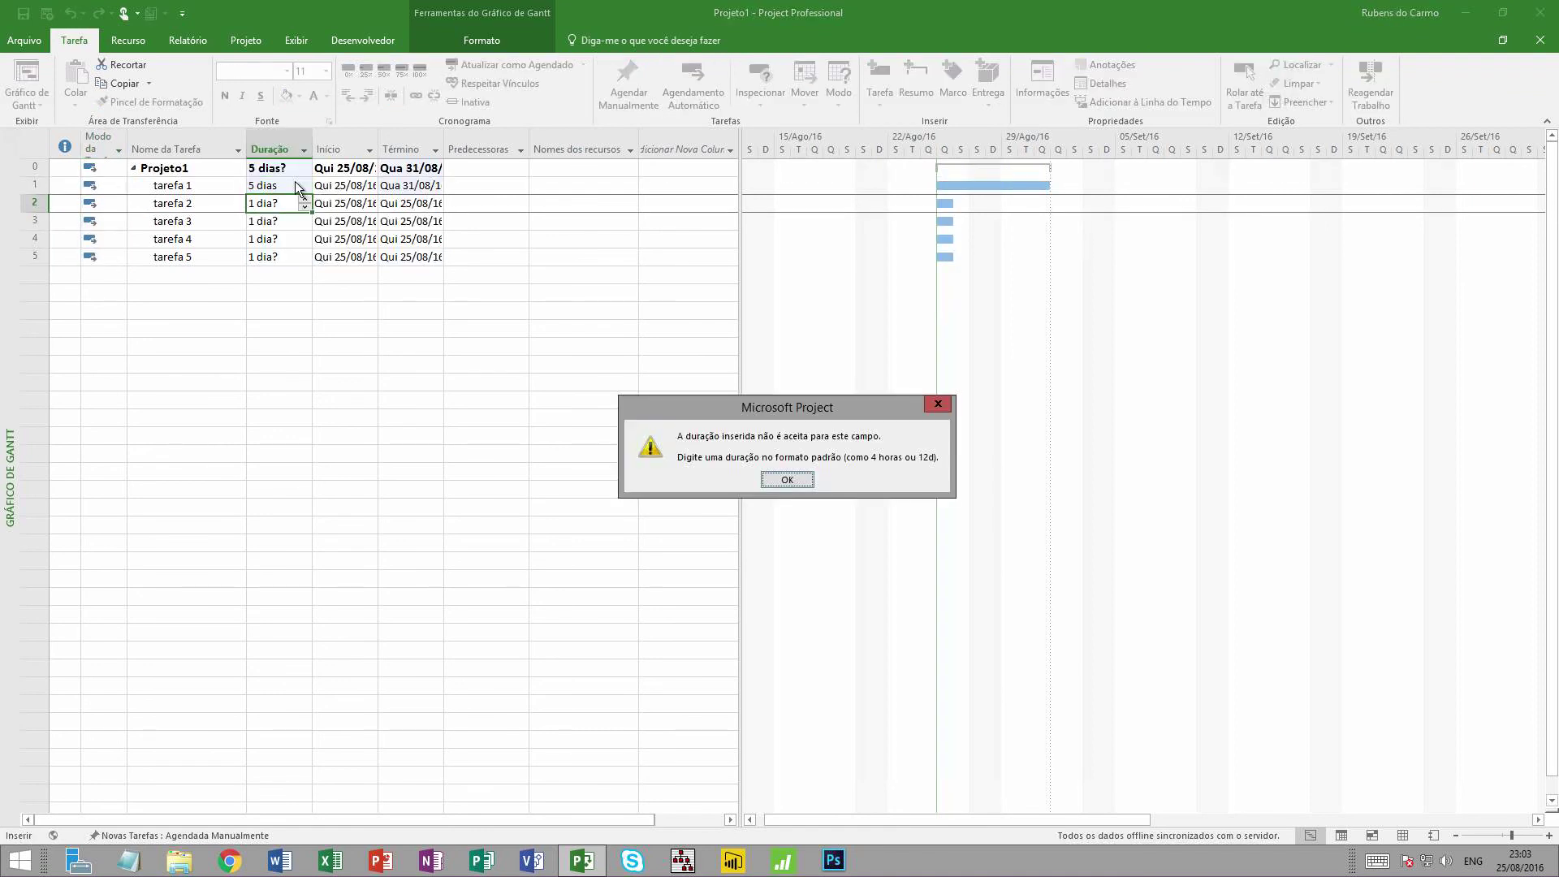
{"action": "key", "text": "Return"}
{"action": "key", "text": "Escape"}
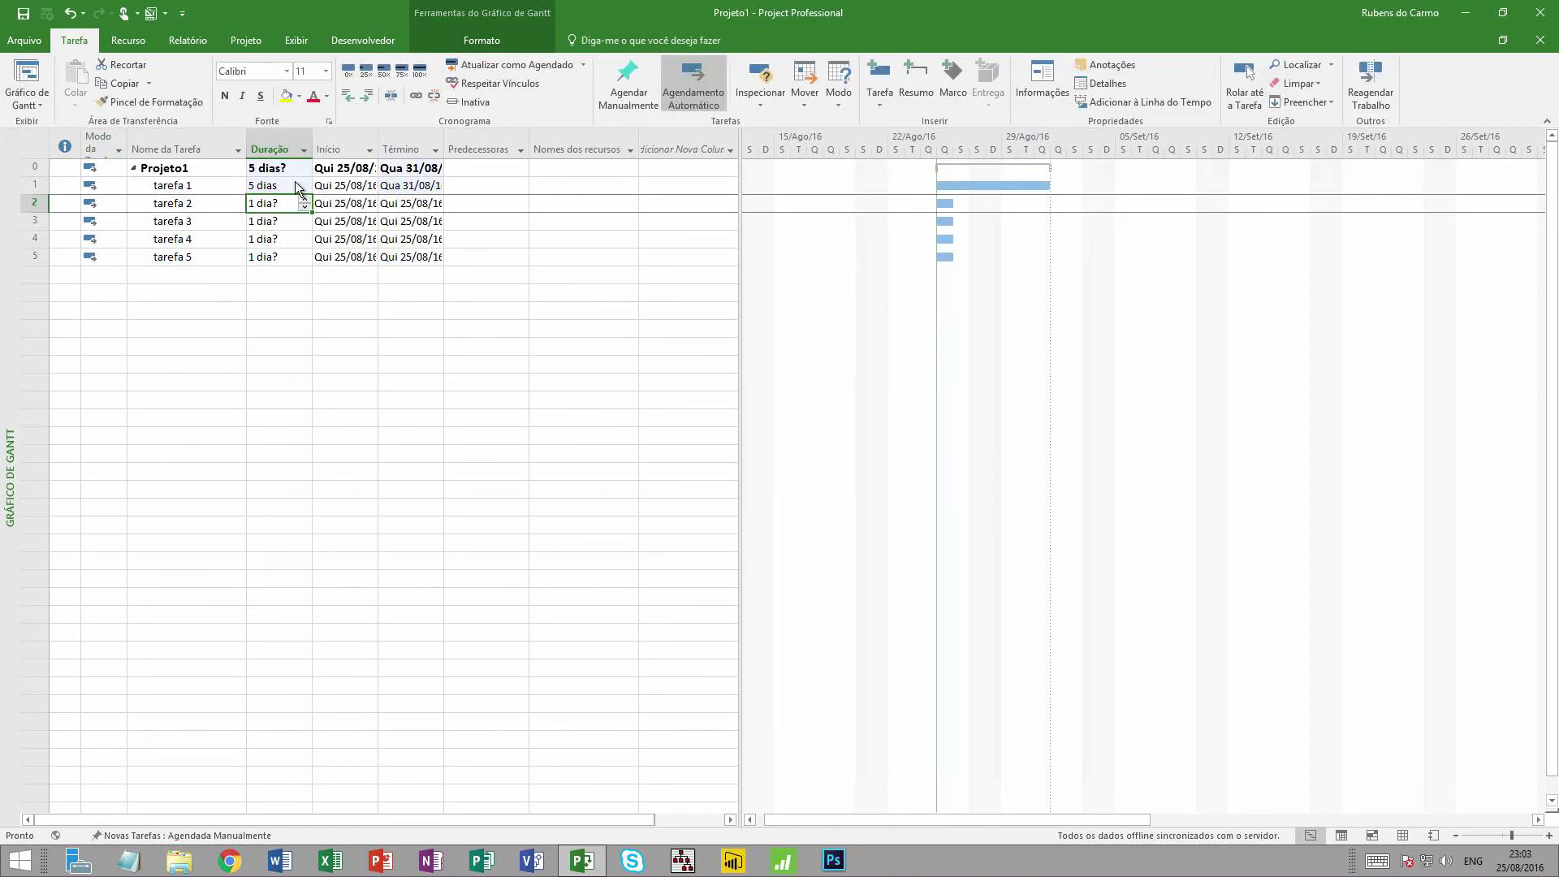
{"action": "left_click", "coordinate": [295, 183]}
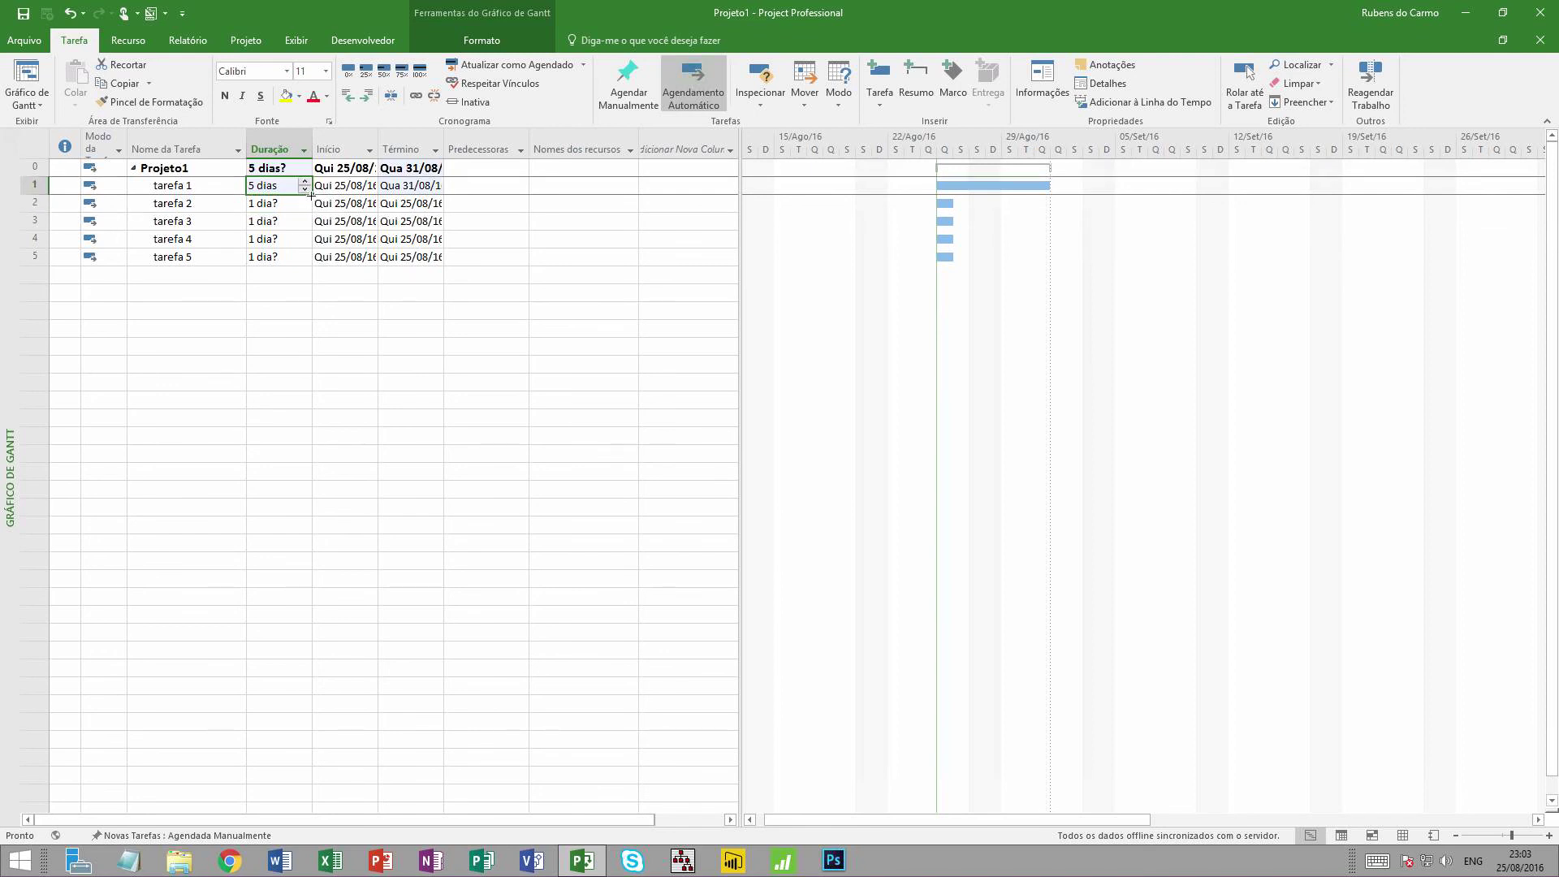
{"action": "left_click_drag", "start_coordinate": [311, 193], "coordinate": [313, 269]}
{"action": "left_click", "coordinate": [278, 380]}
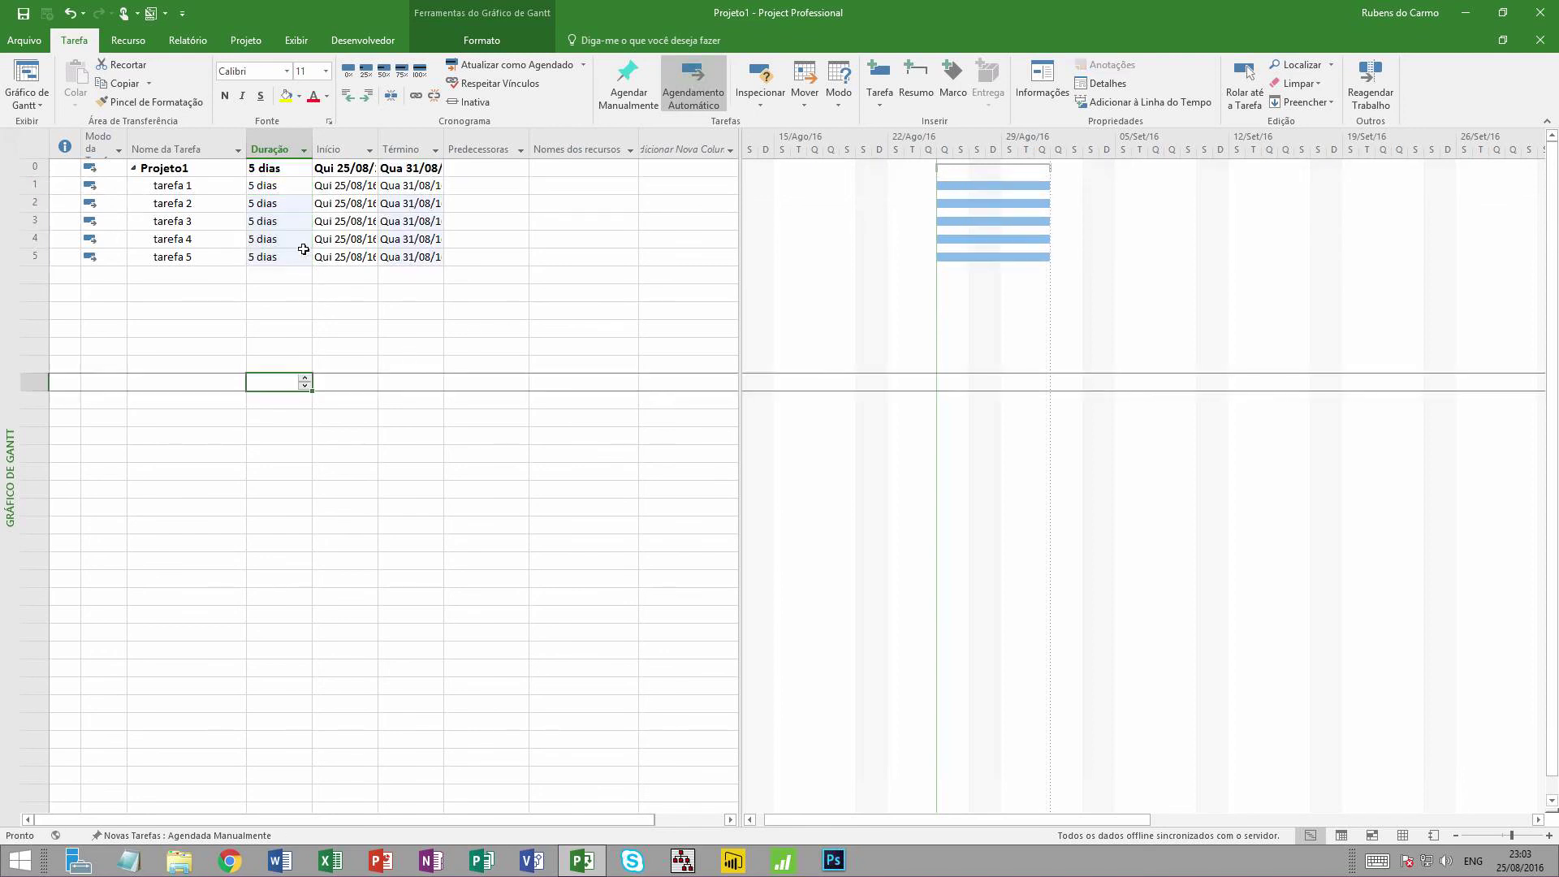
Link tarefa 1 to tarefa 5 in sequence as predecessors and successors
{"action": "left_click_drag", "start_coordinate": [34, 185], "coordinate": [31, 257]}
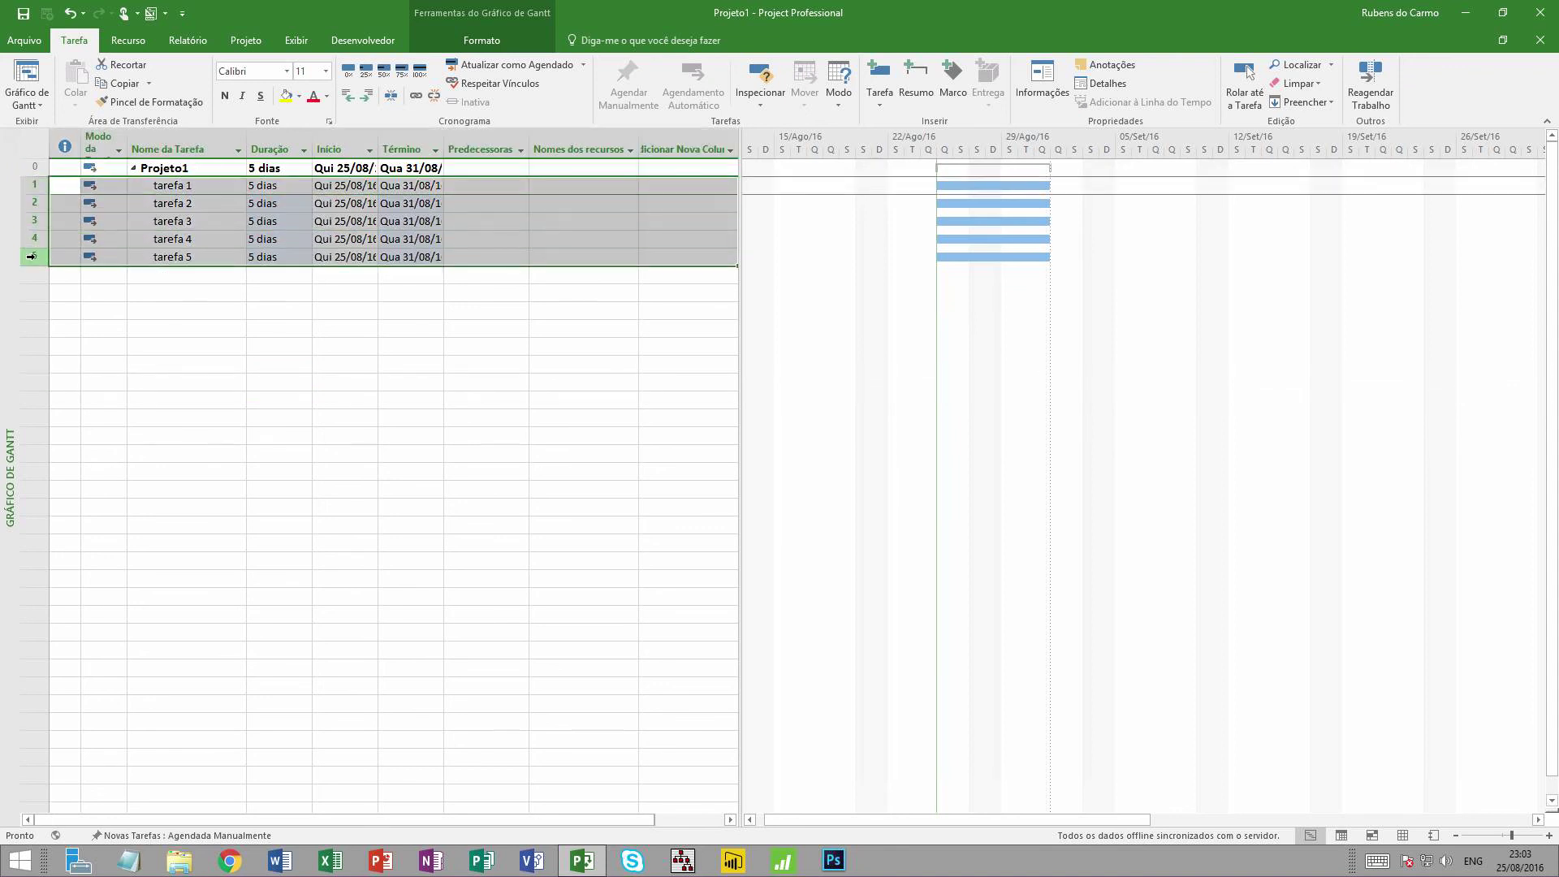
{"action": "left_click", "coordinate": [410, 98]}
{"action": "left_click", "coordinate": [237, 369]}
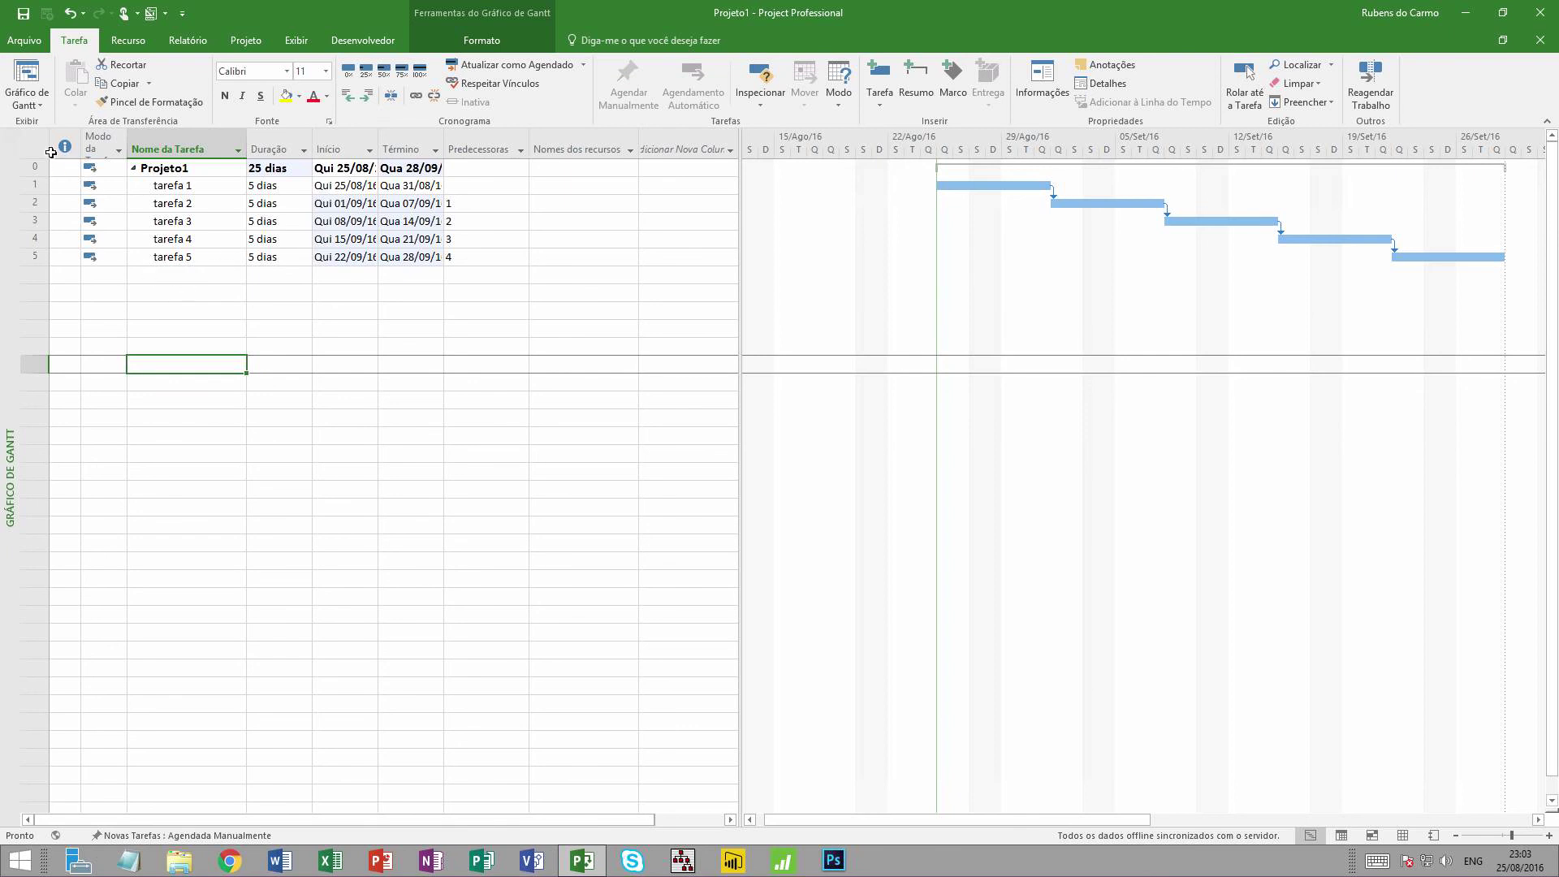
Display the project in the Matriz RACI view and look over its task names and durations
{"action": "left_click", "coordinate": [29, 104]}
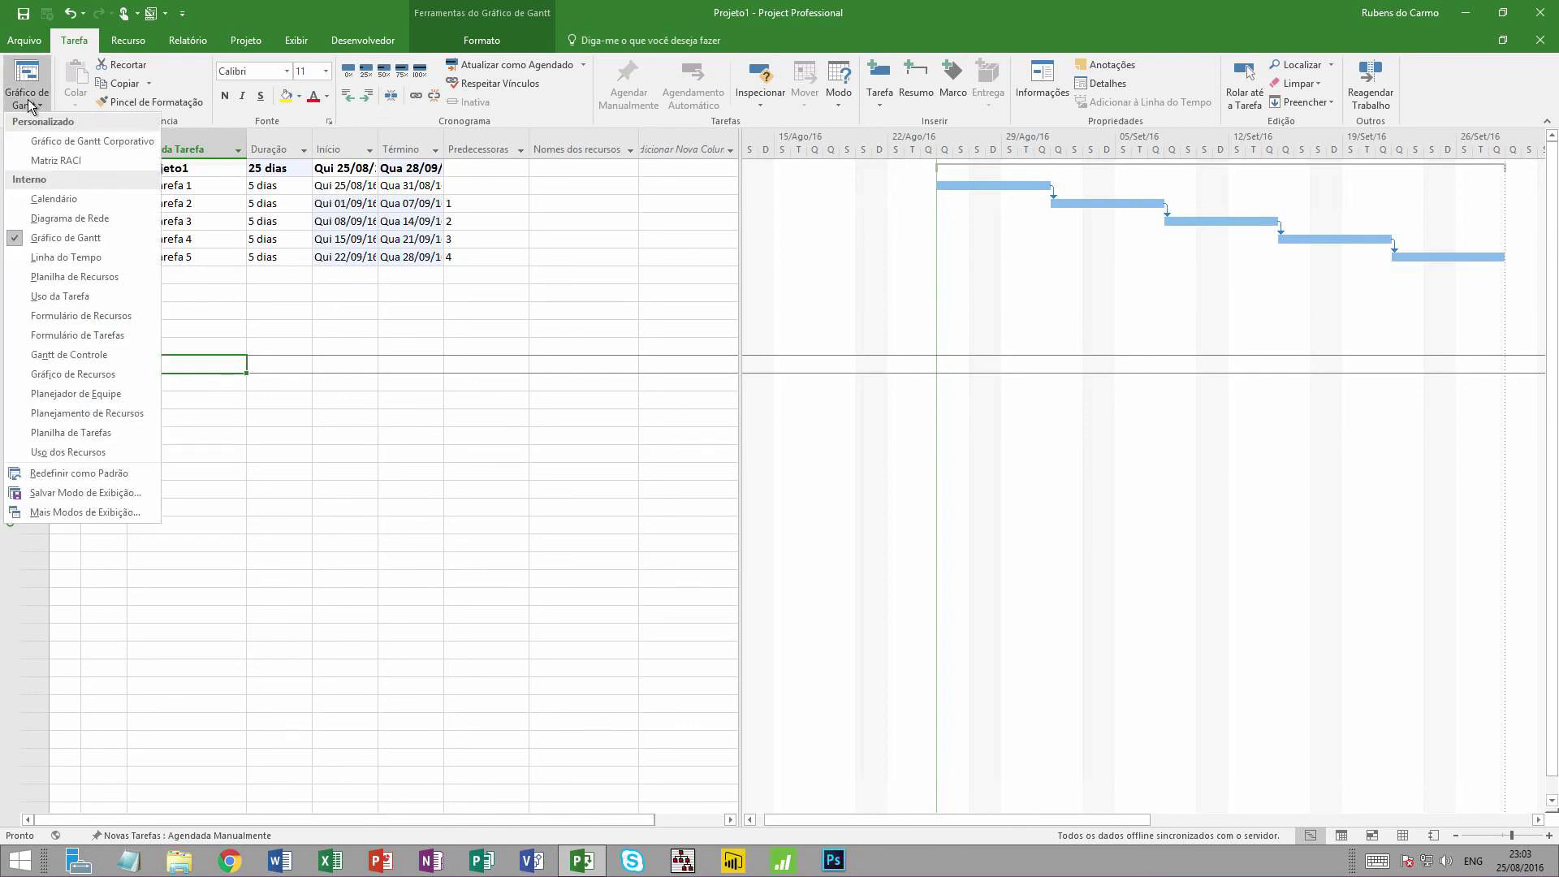
{"action": "left_click", "coordinate": [49, 160]}
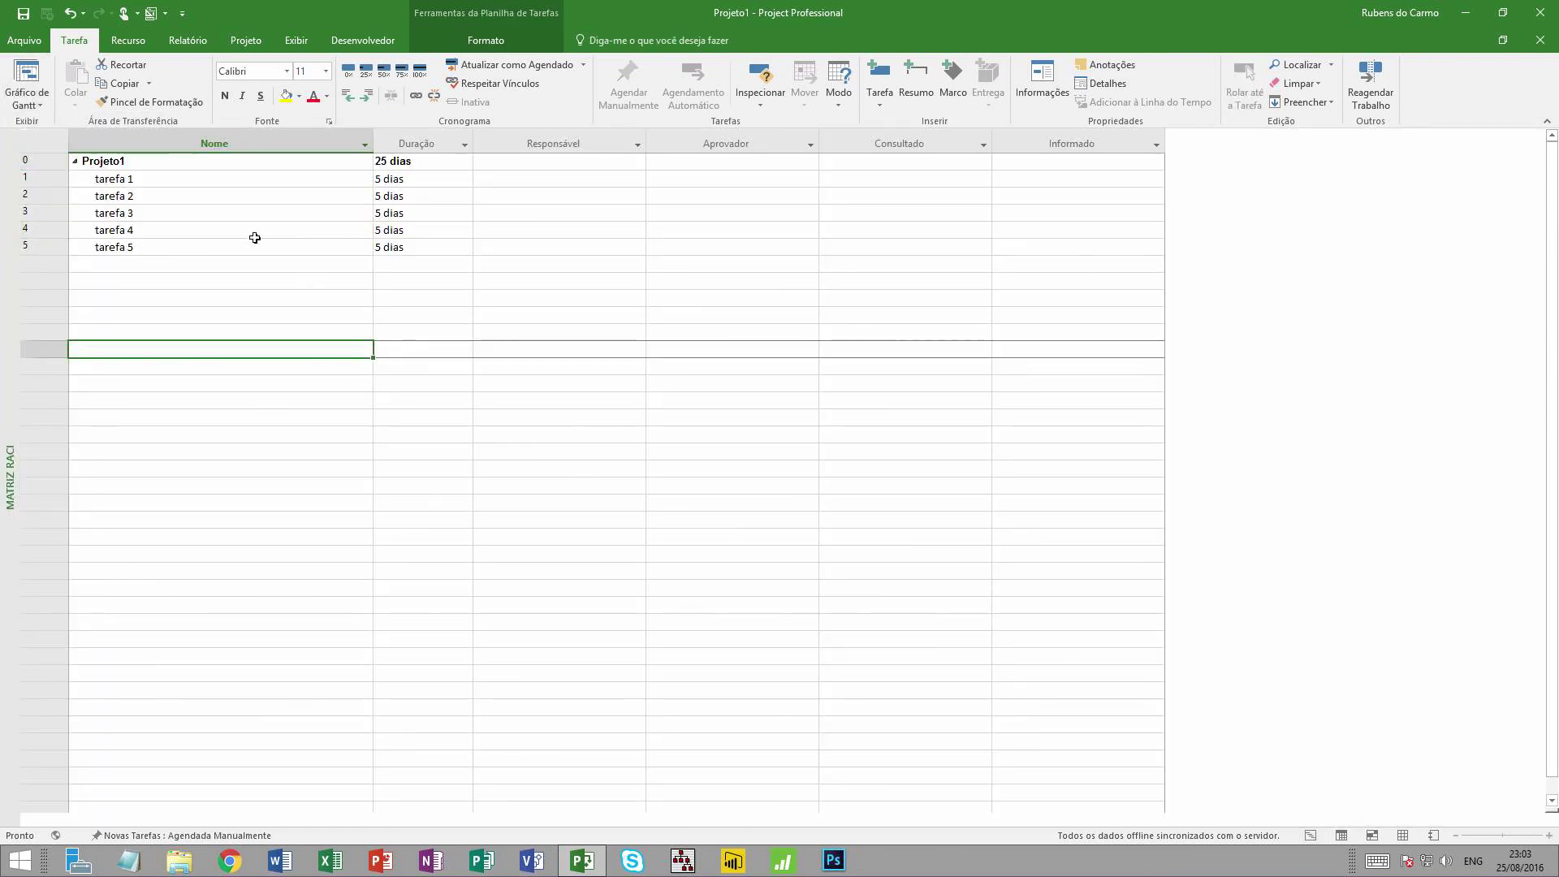
{"action": "left_click", "coordinate": [237, 195]}
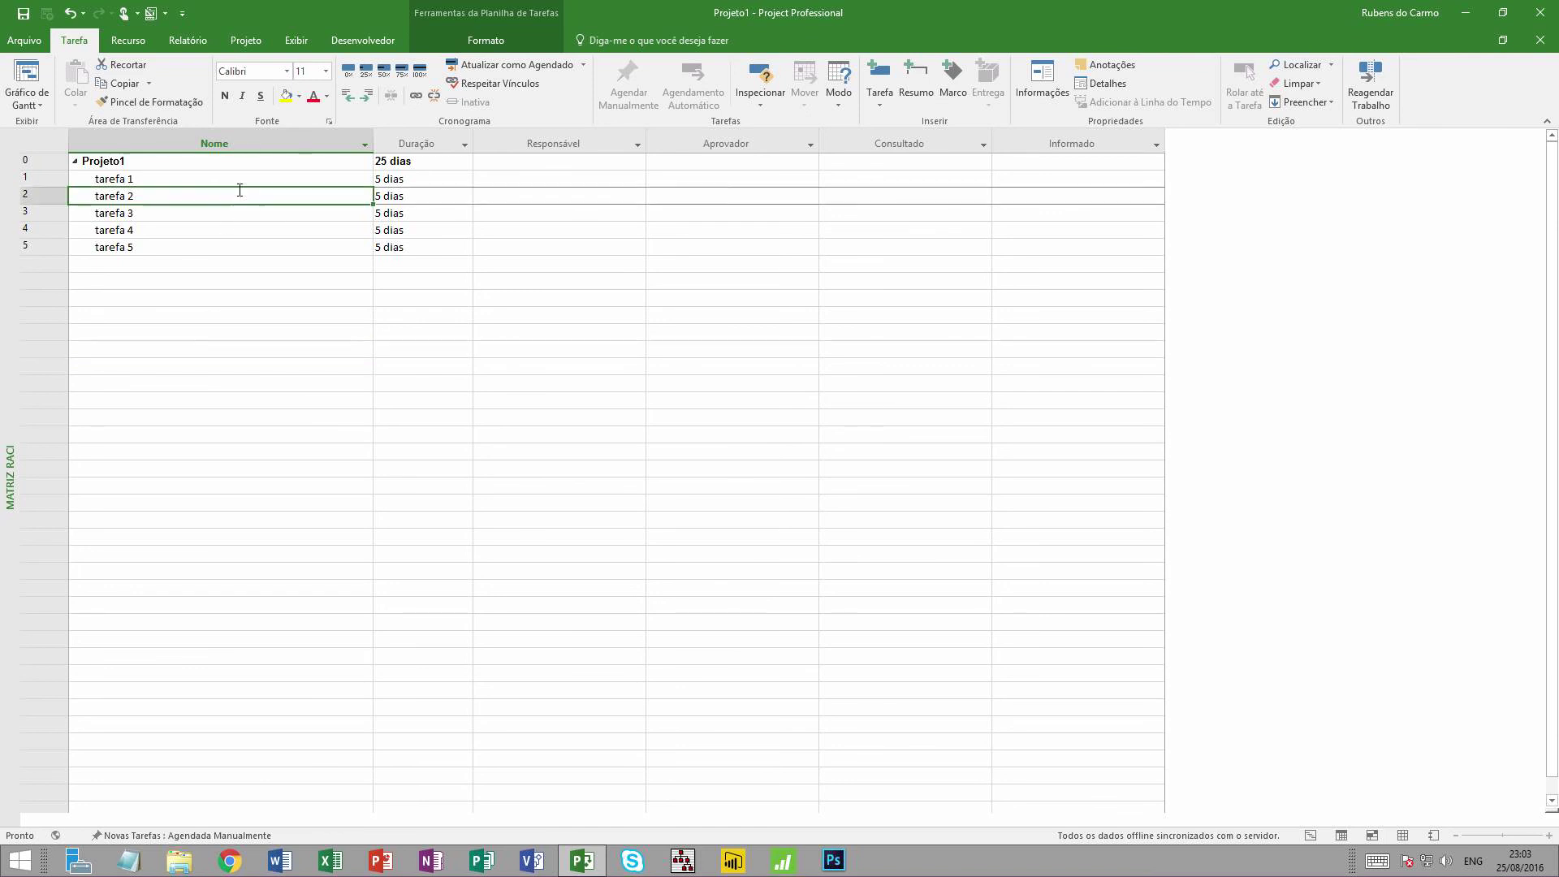
{"action": "left_click", "coordinate": [216, 231]}
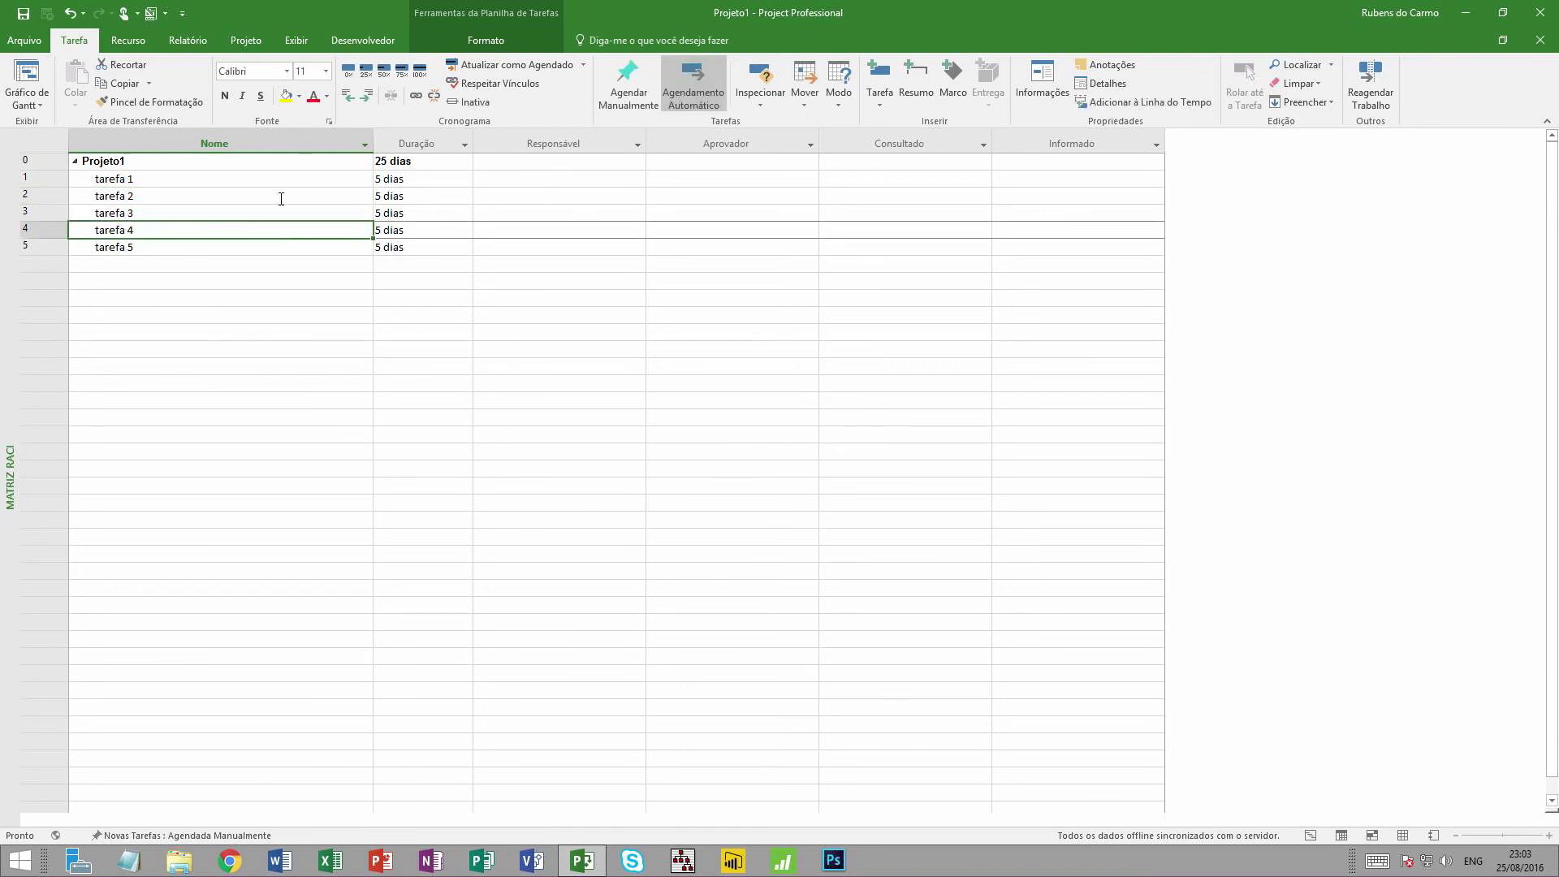
{"action": "left_click", "coordinate": [399, 196]}
{"action": "left_click", "coordinate": [408, 249]}
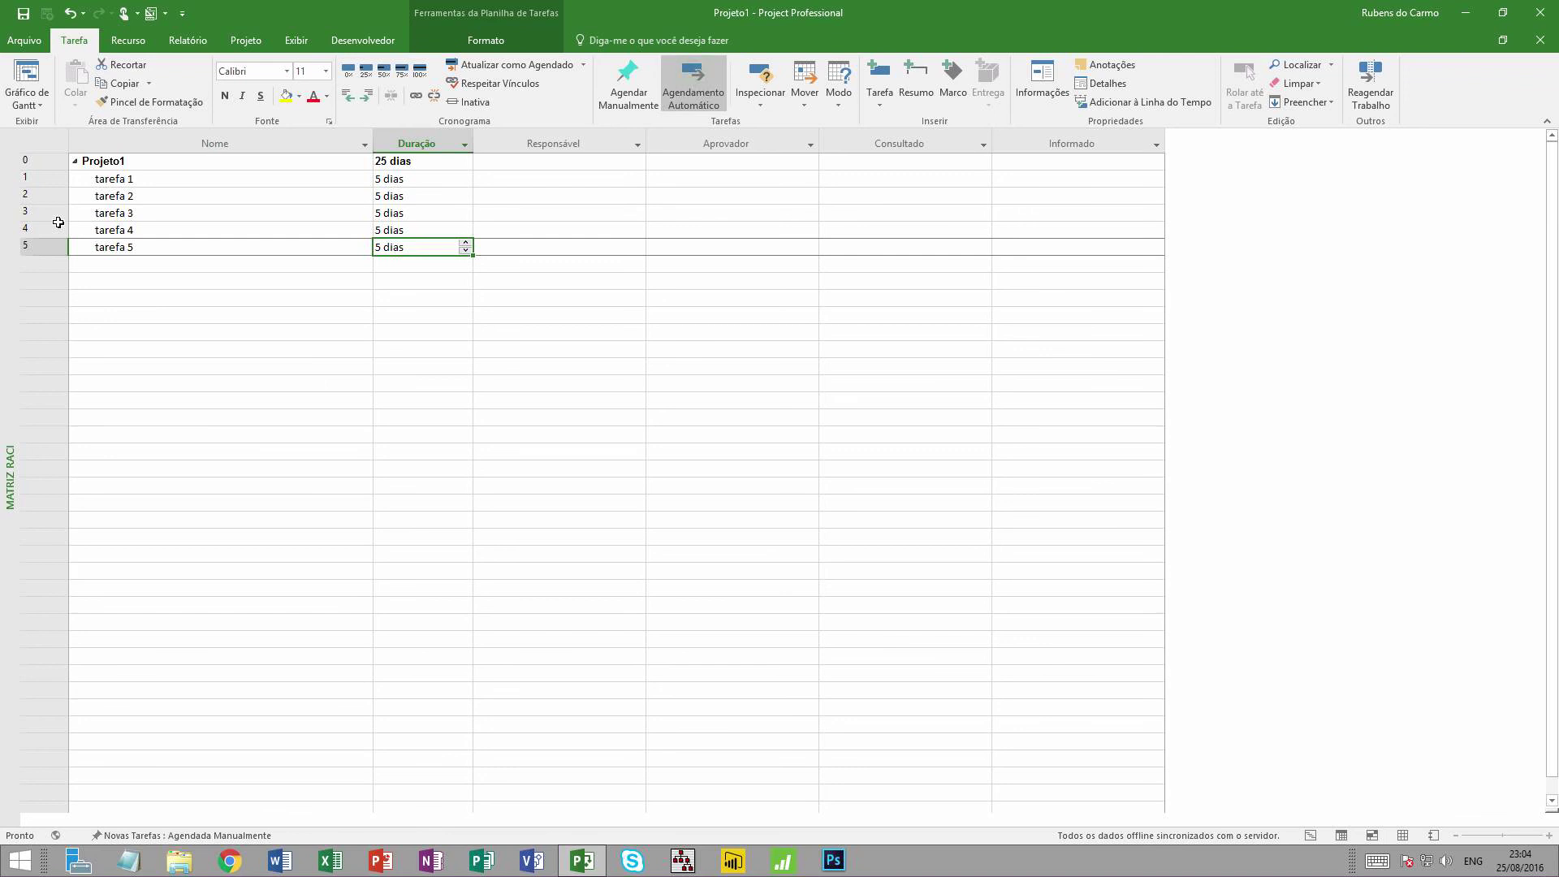
Assign Conselho Executivo as the Responsável of tarefa 1
{"action": "left_click", "coordinate": [32, 179]}
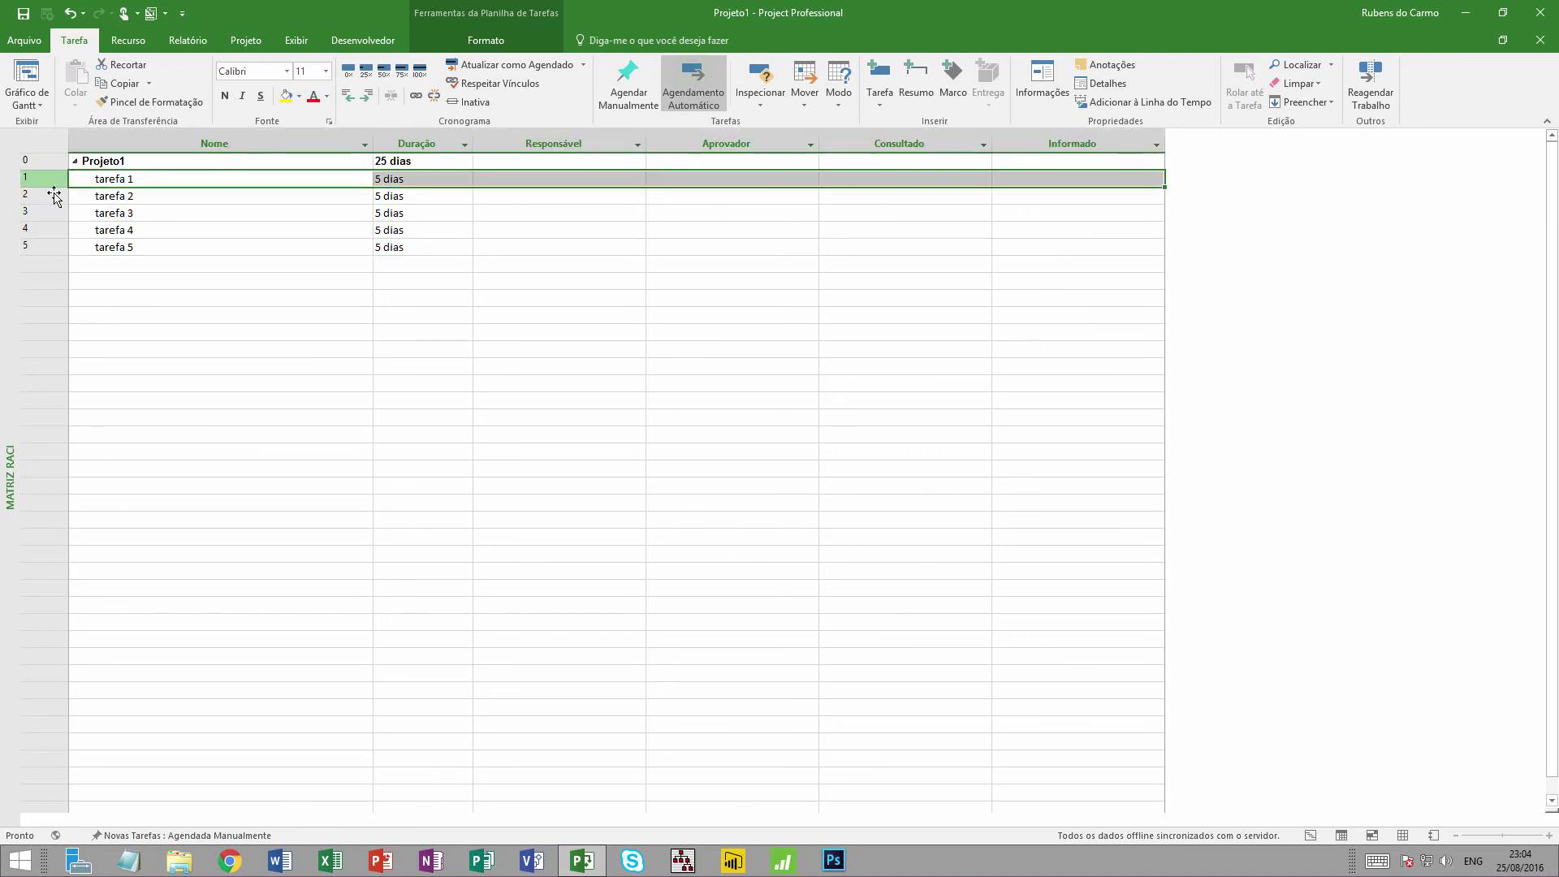
{"action": "left_click", "coordinate": [33, 248]}
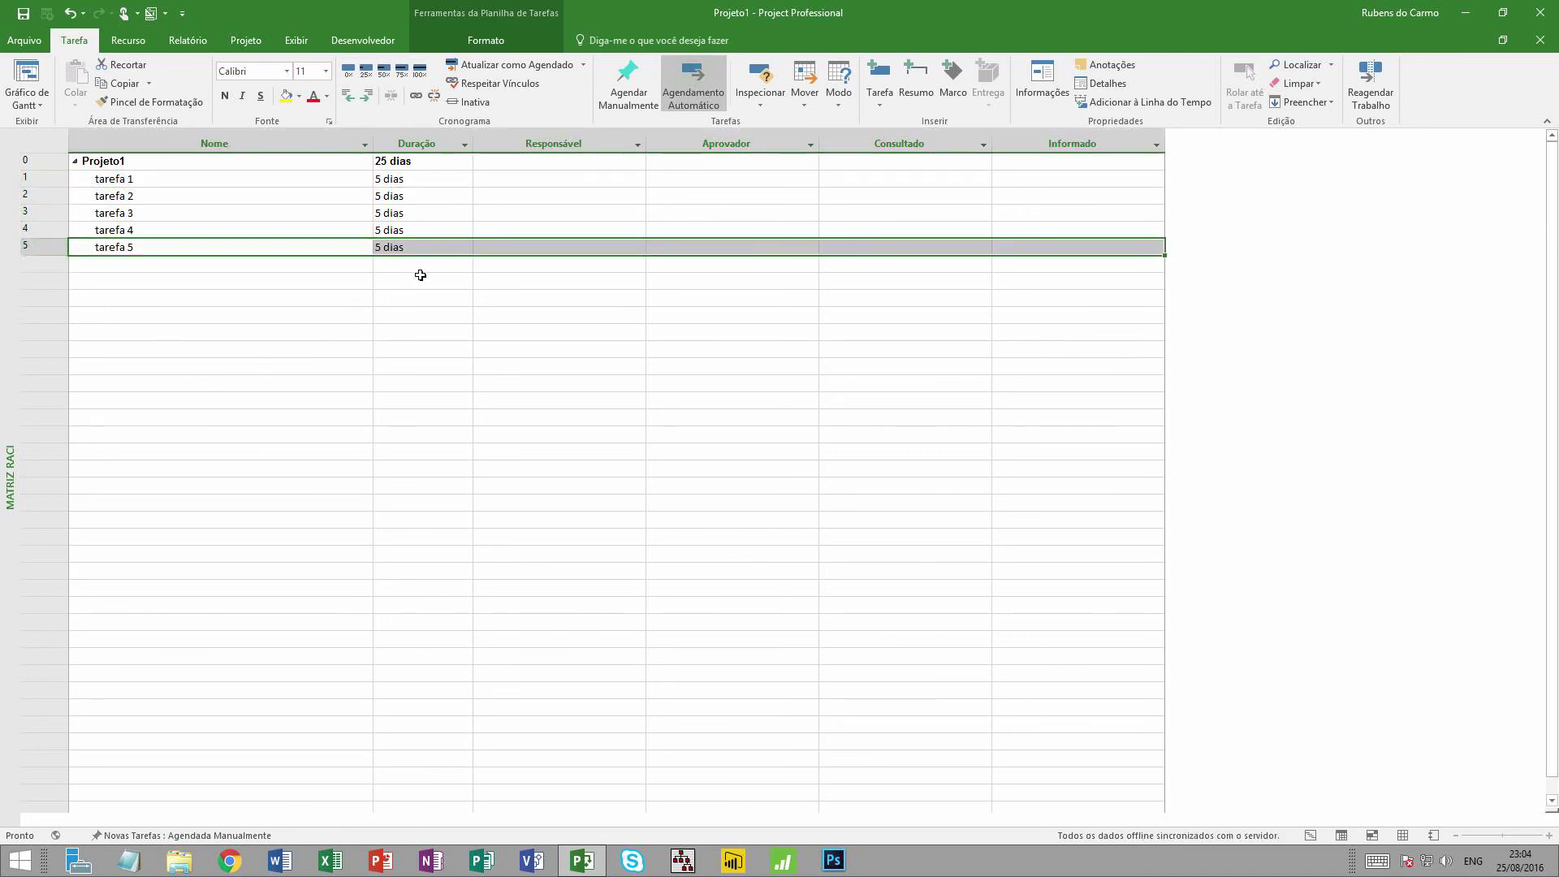
{"action": "left_click", "coordinate": [511, 185]}
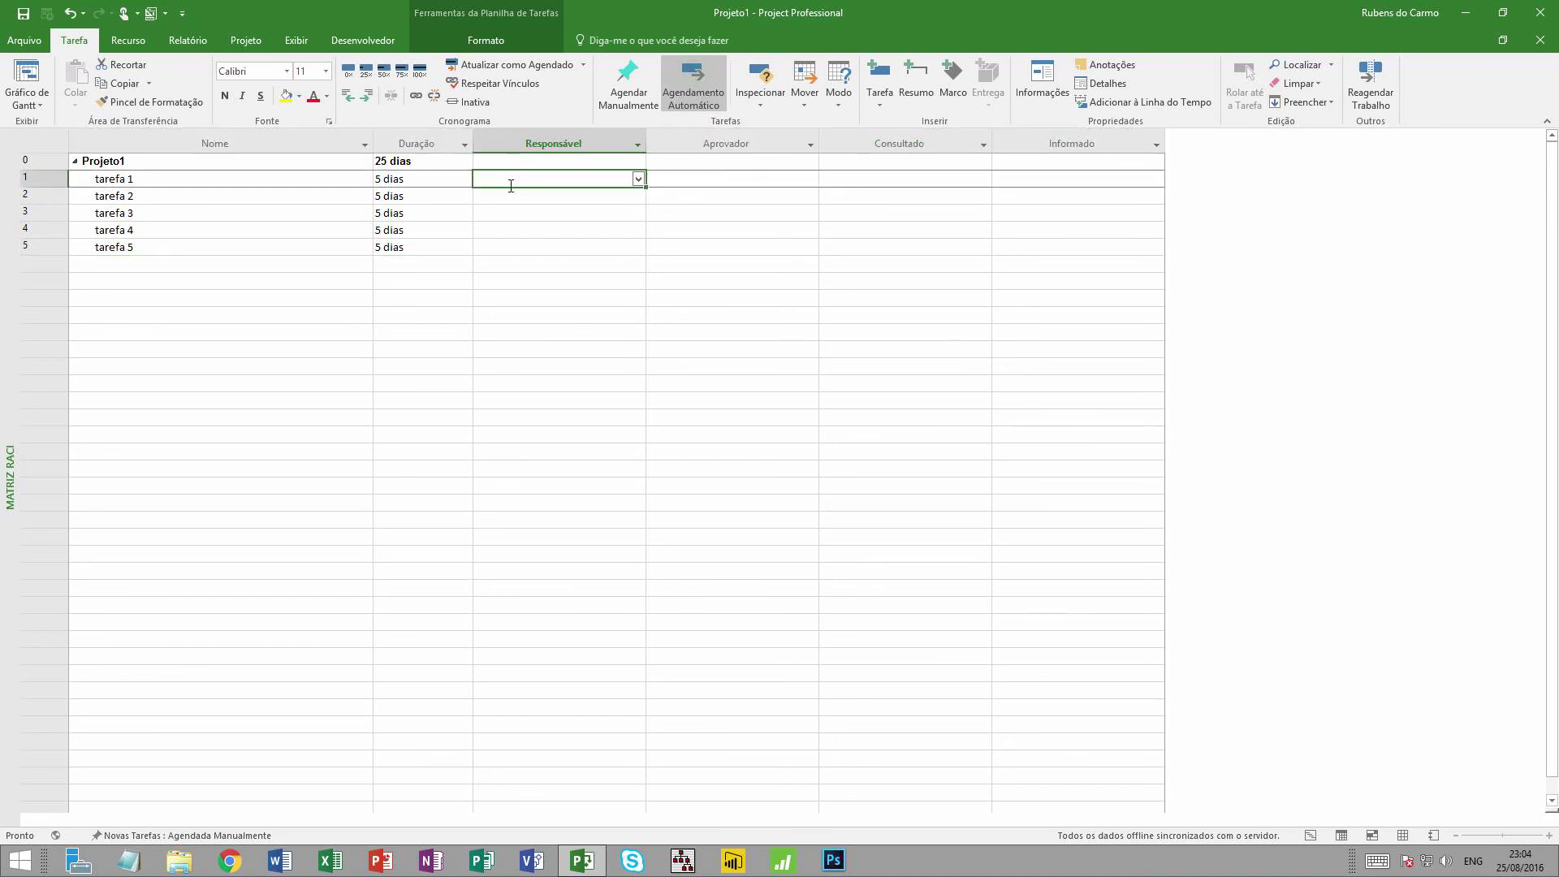
{"action": "left_click", "coordinate": [638, 178]}
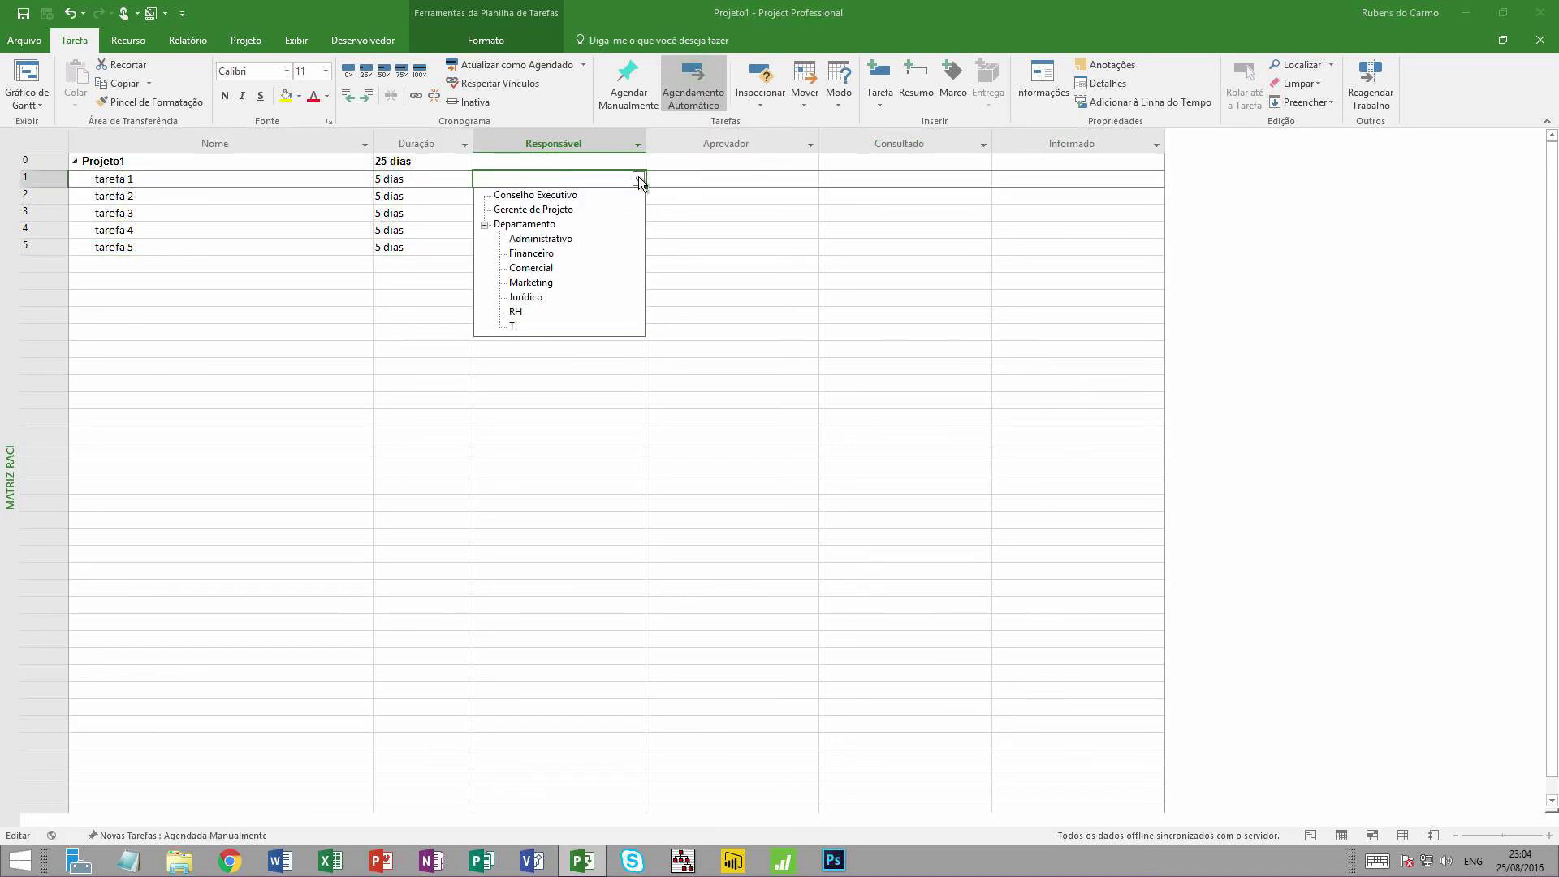
{"action": "left_click", "coordinate": [483, 225]}
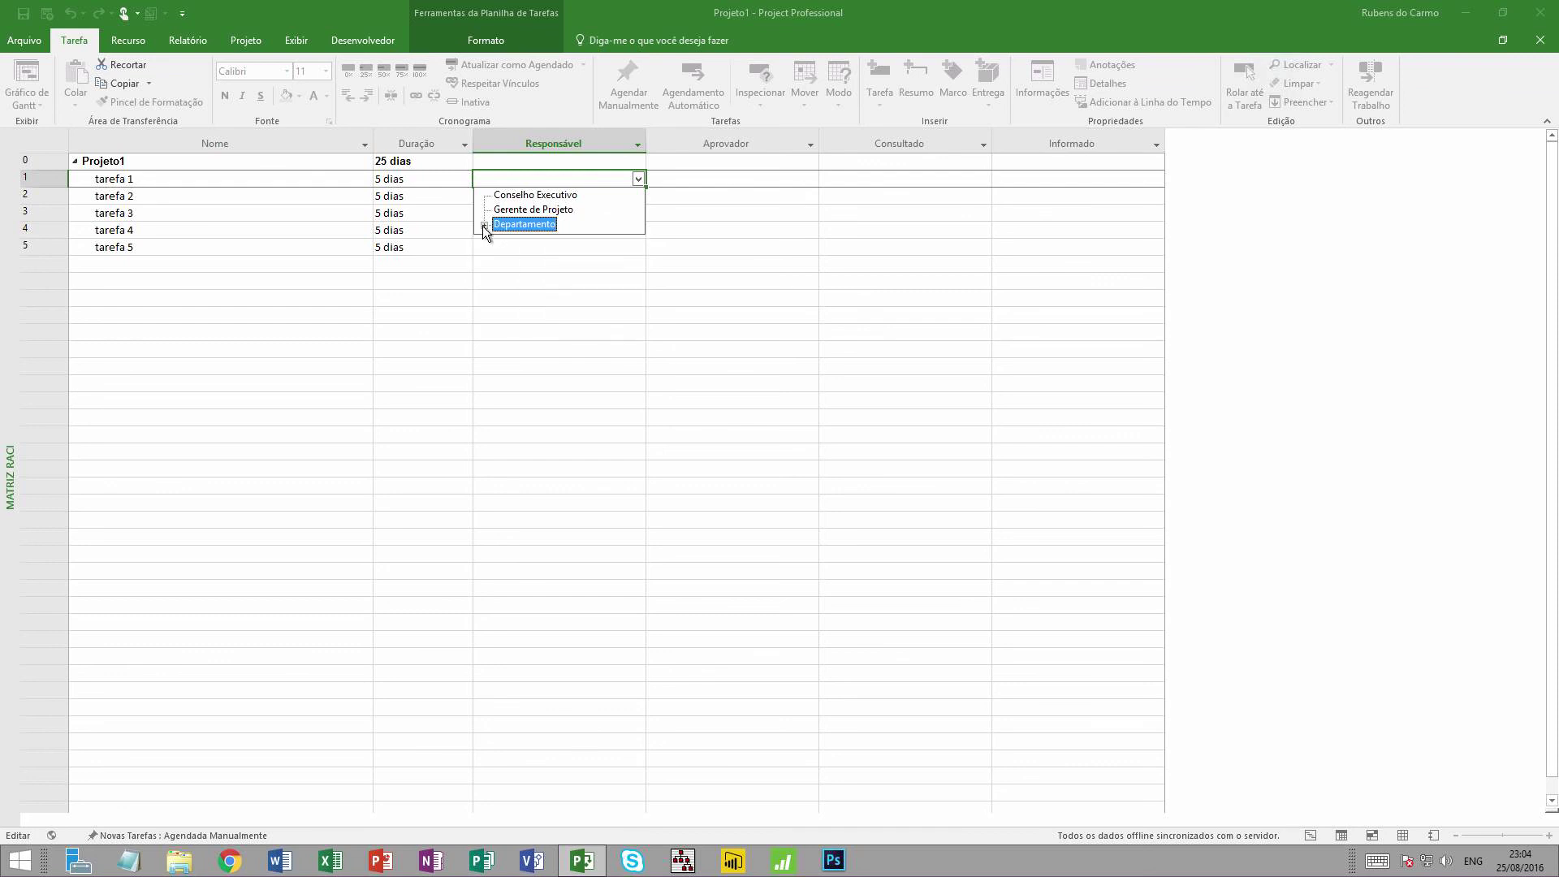
{"action": "left_click", "coordinate": [562, 194]}
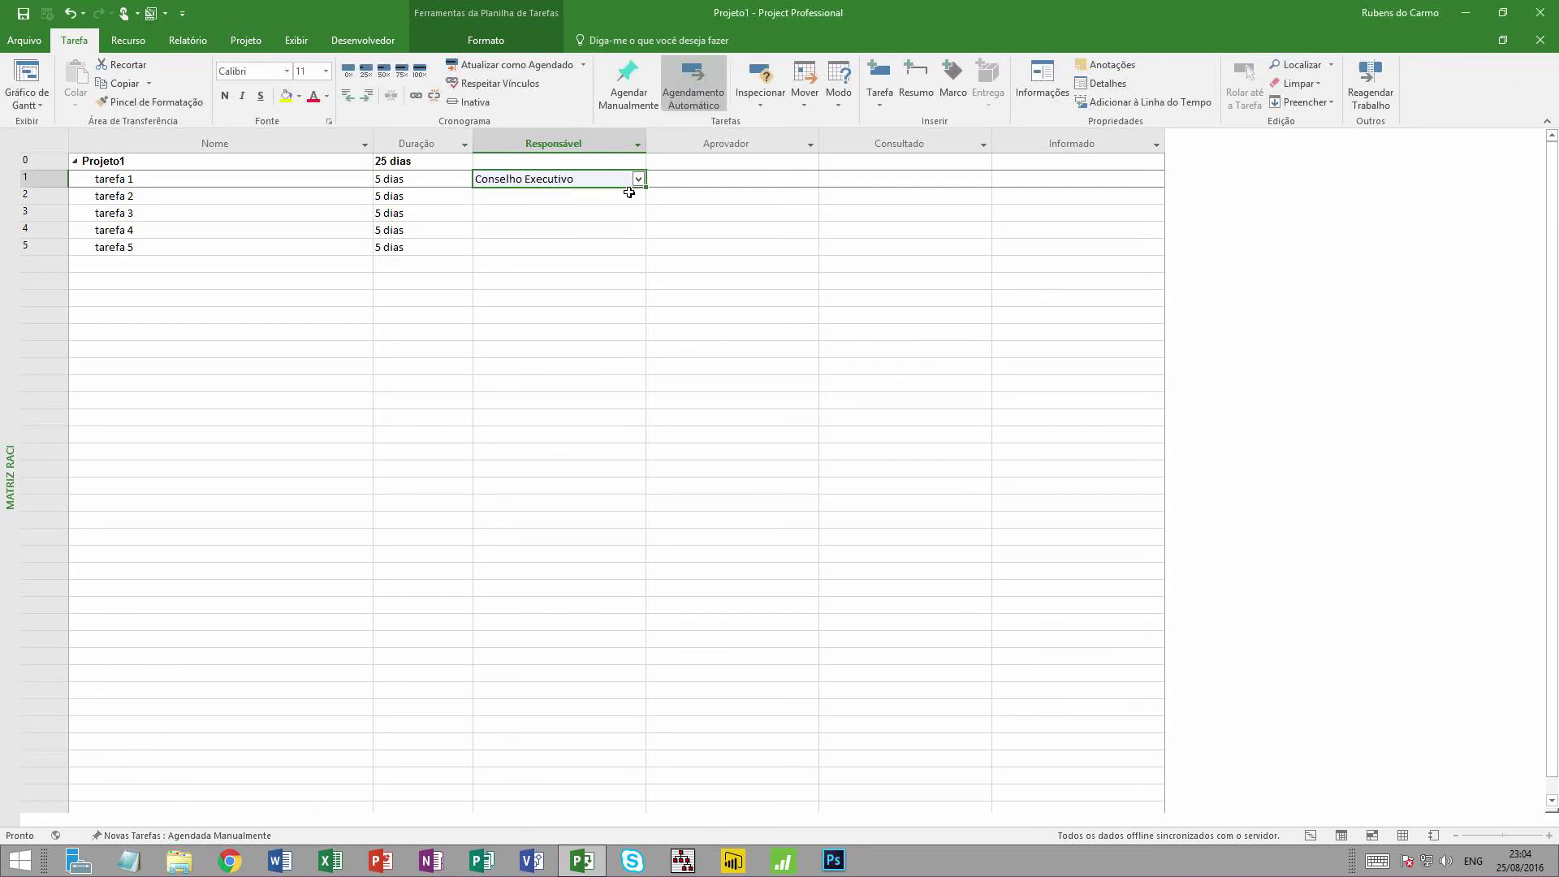
Set the Aprovador of tarefa 1 to Departamento - Jurídico and its Consultado to Departamento - Financeiro
{"action": "left_click", "coordinate": [685, 180]}
{"action": "left_click", "coordinate": [808, 179]}
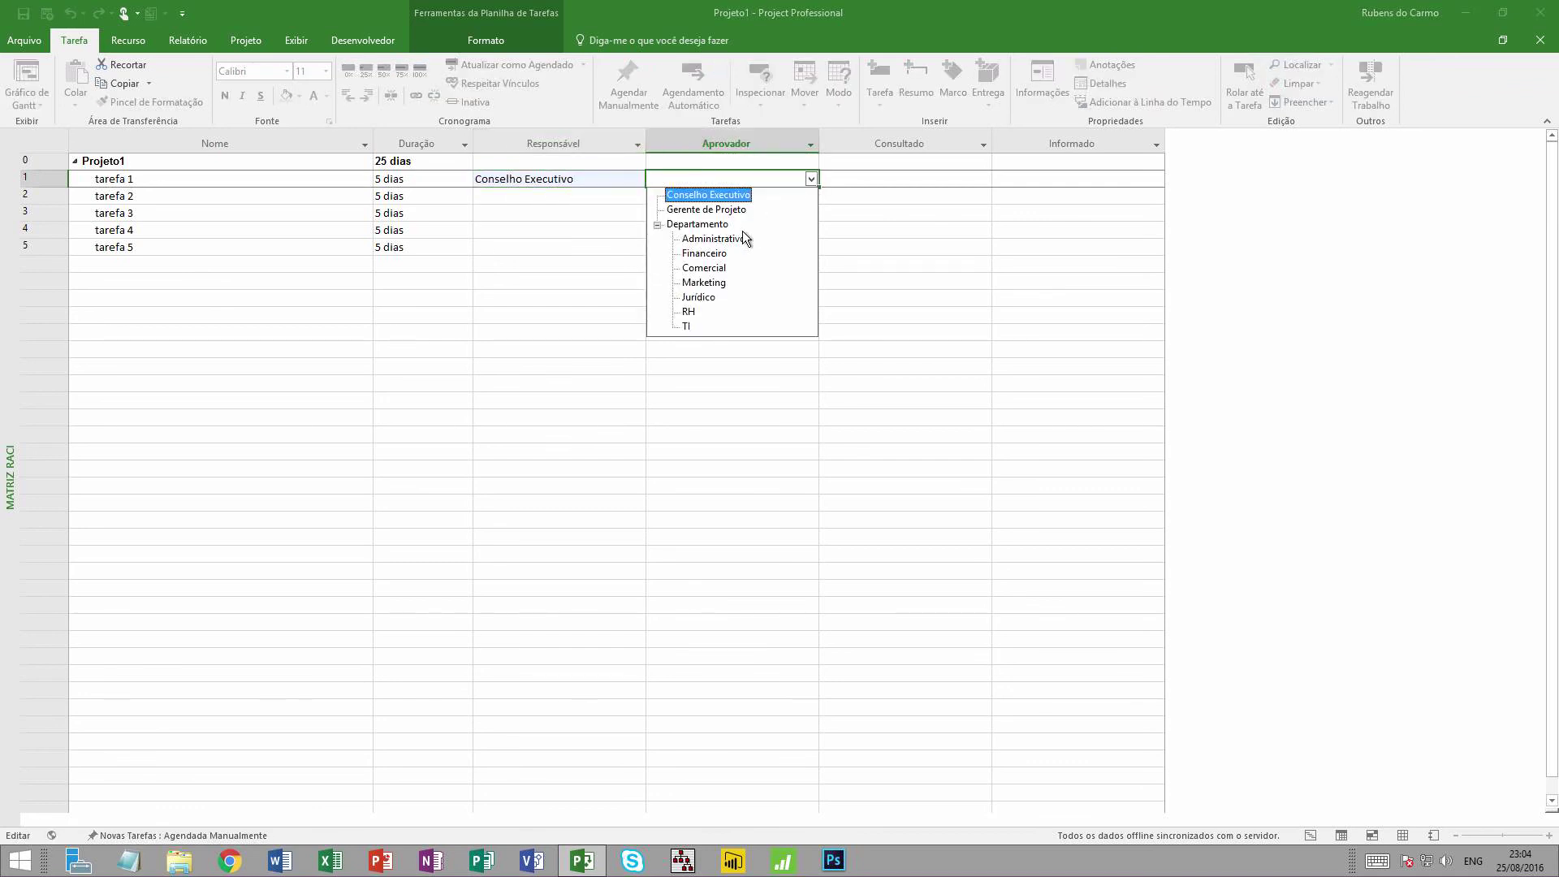
{"action": "left_click", "coordinate": [698, 297]}
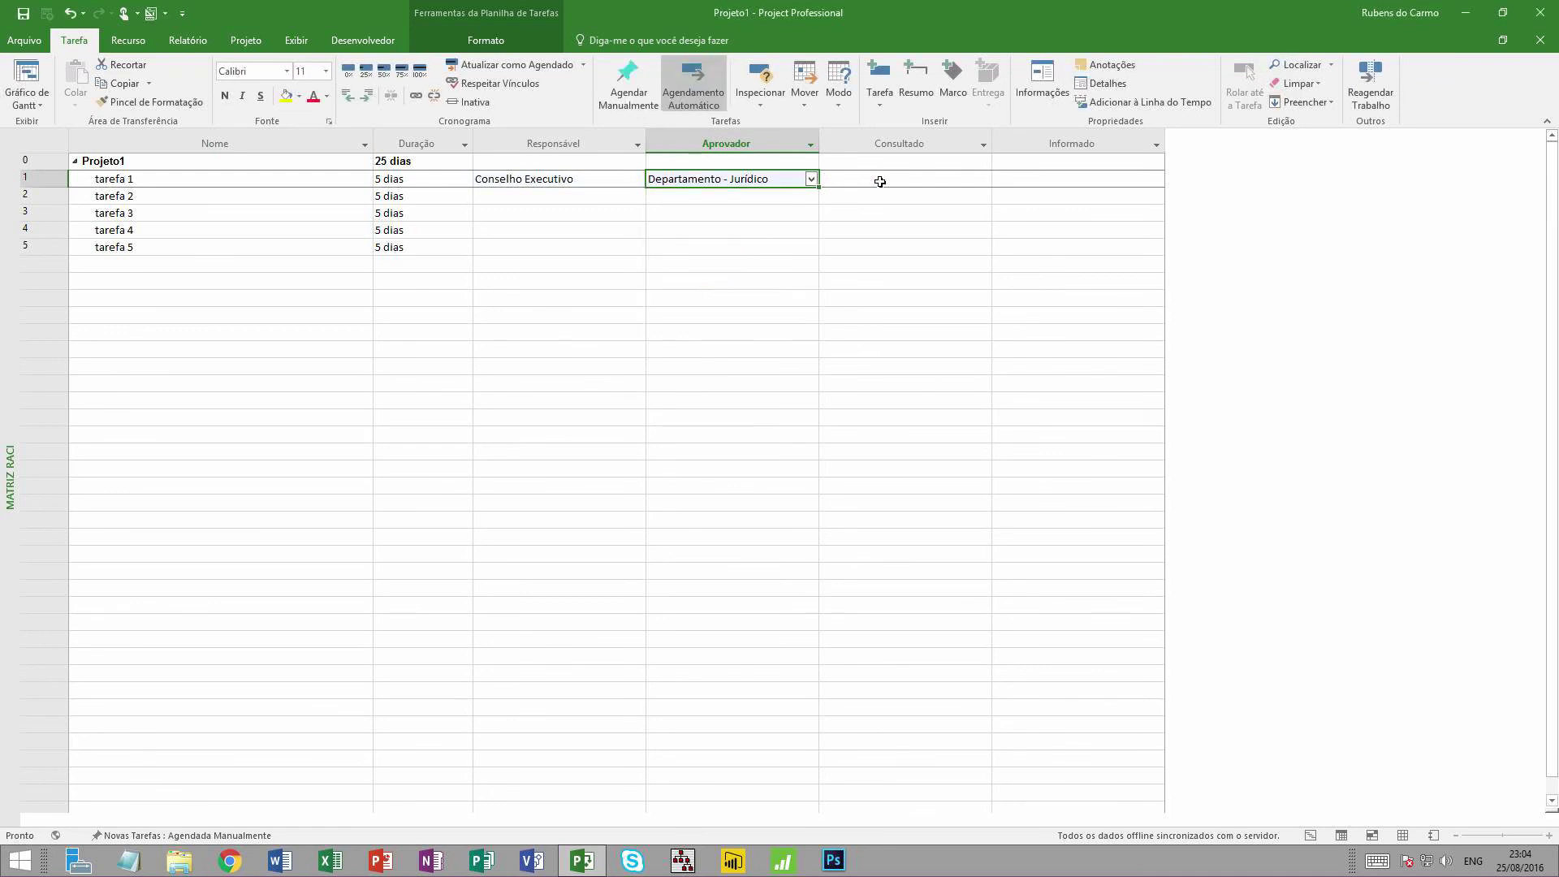
{"action": "left_click", "coordinate": [931, 180]}
{"action": "left_click", "coordinate": [983, 179]}
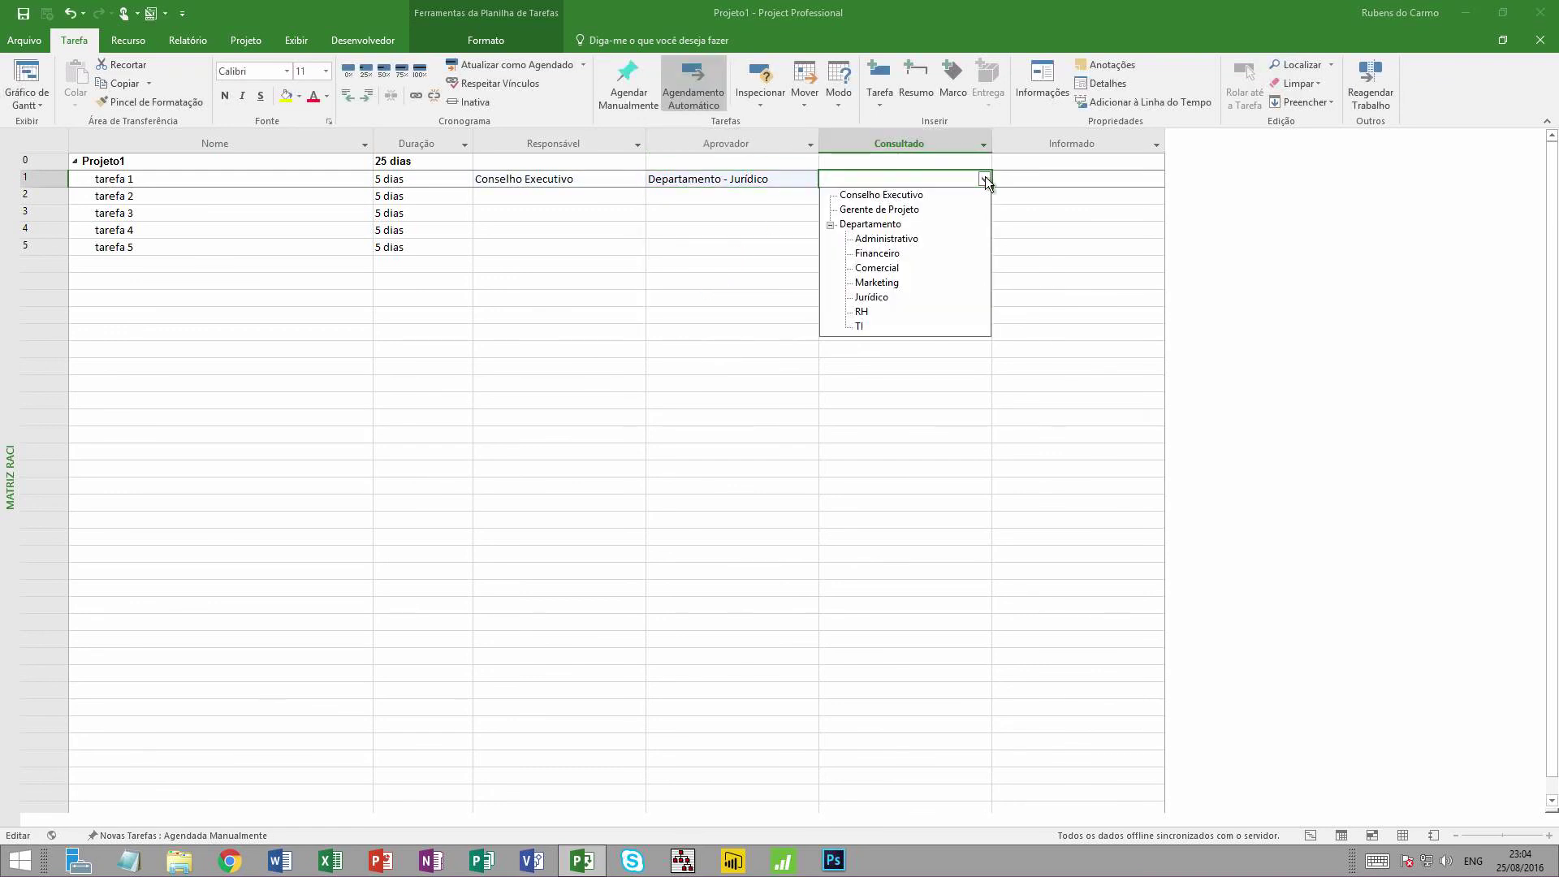
{"action": "left_click", "coordinate": [899, 260]}
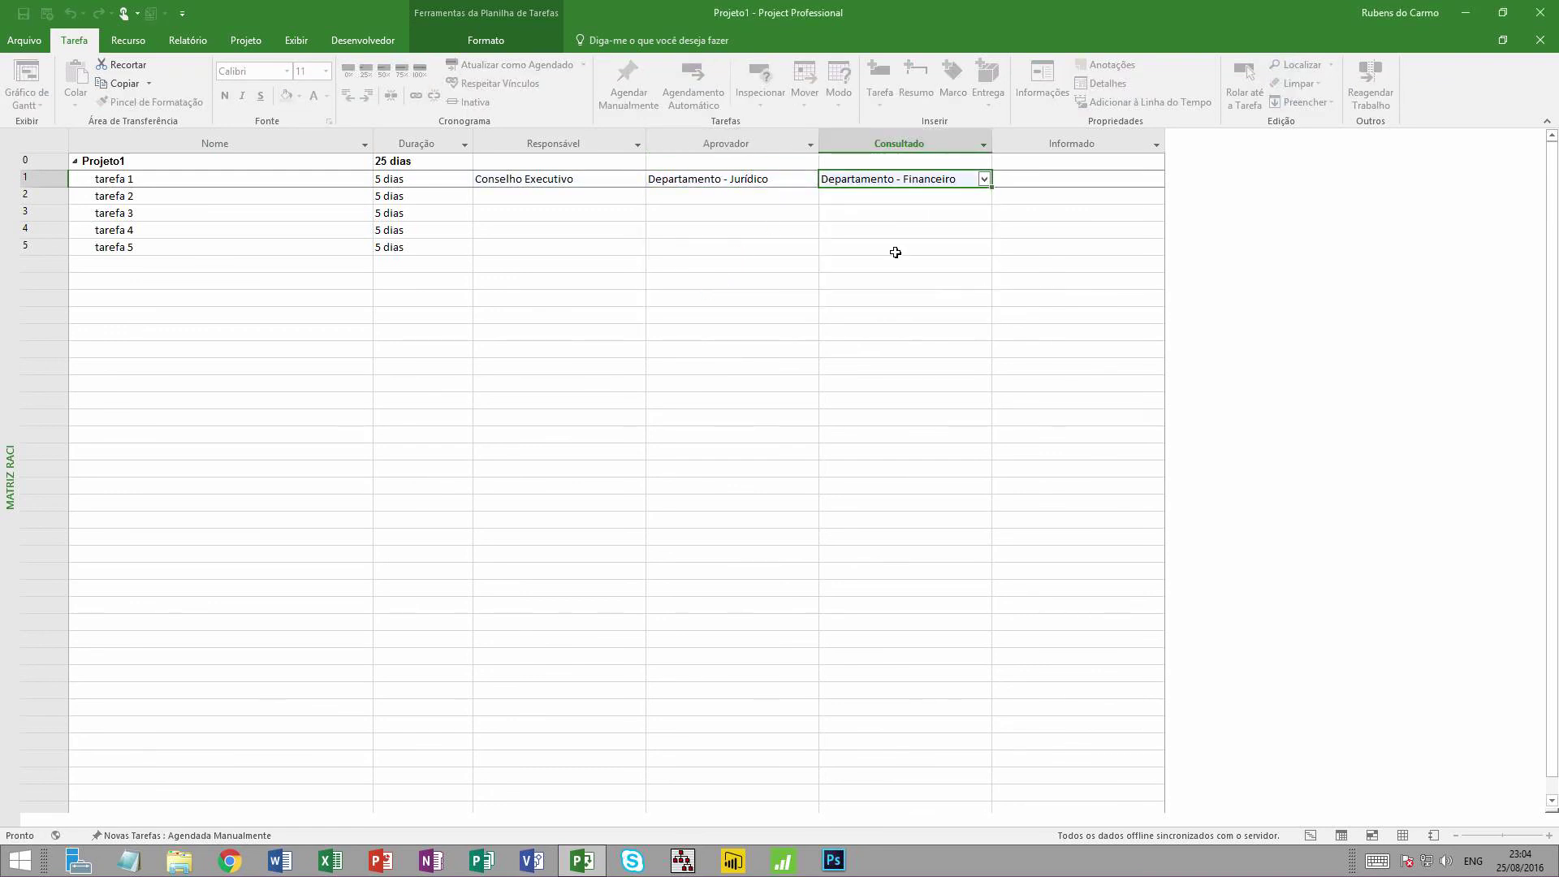
Set the Informado of tarefa 1 to Gerente de Projeto
{"action": "left_click", "coordinate": [1157, 180]}
{"action": "left_click", "coordinate": [1159, 179]}
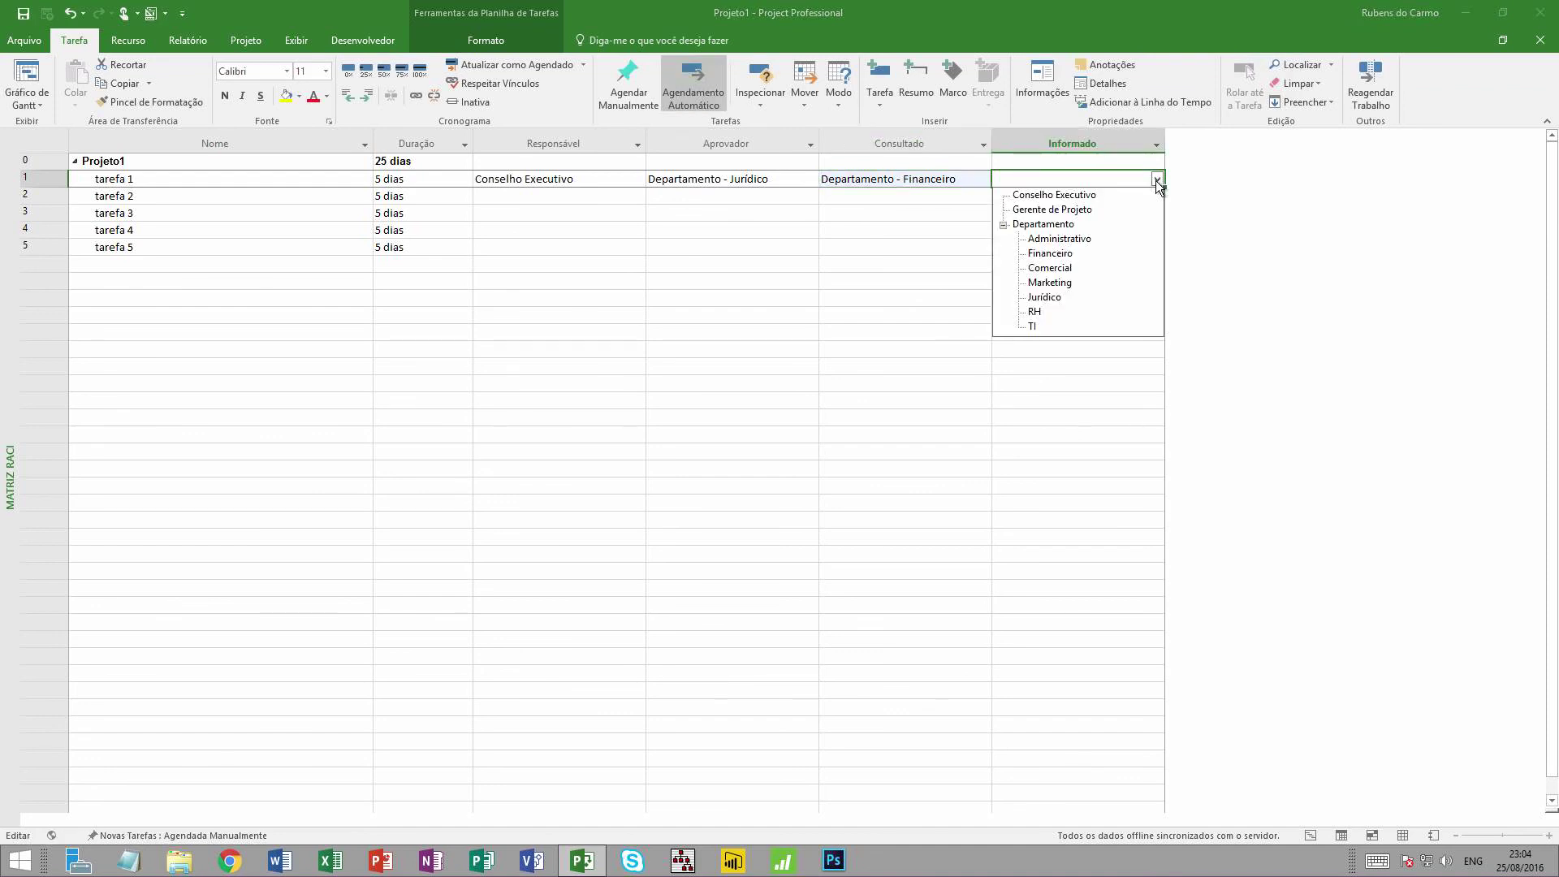
{"action": "left_click", "coordinate": [1079, 212]}
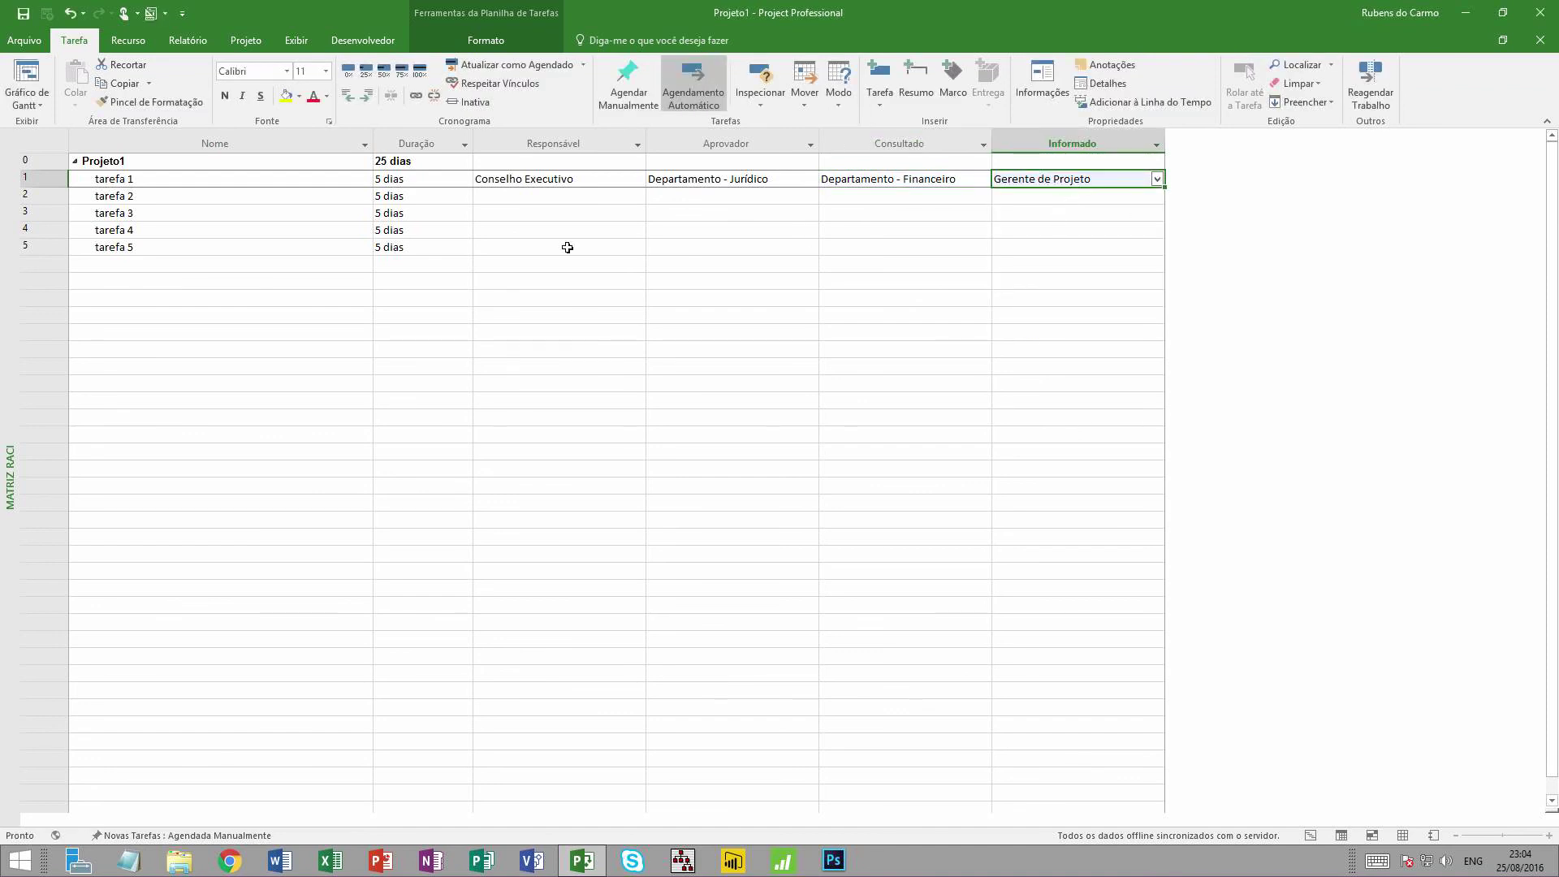
Look over the values offered for the Responsável of tarefa 2 without choosing one
{"action": "left_click", "coordinate": [619, 196]}
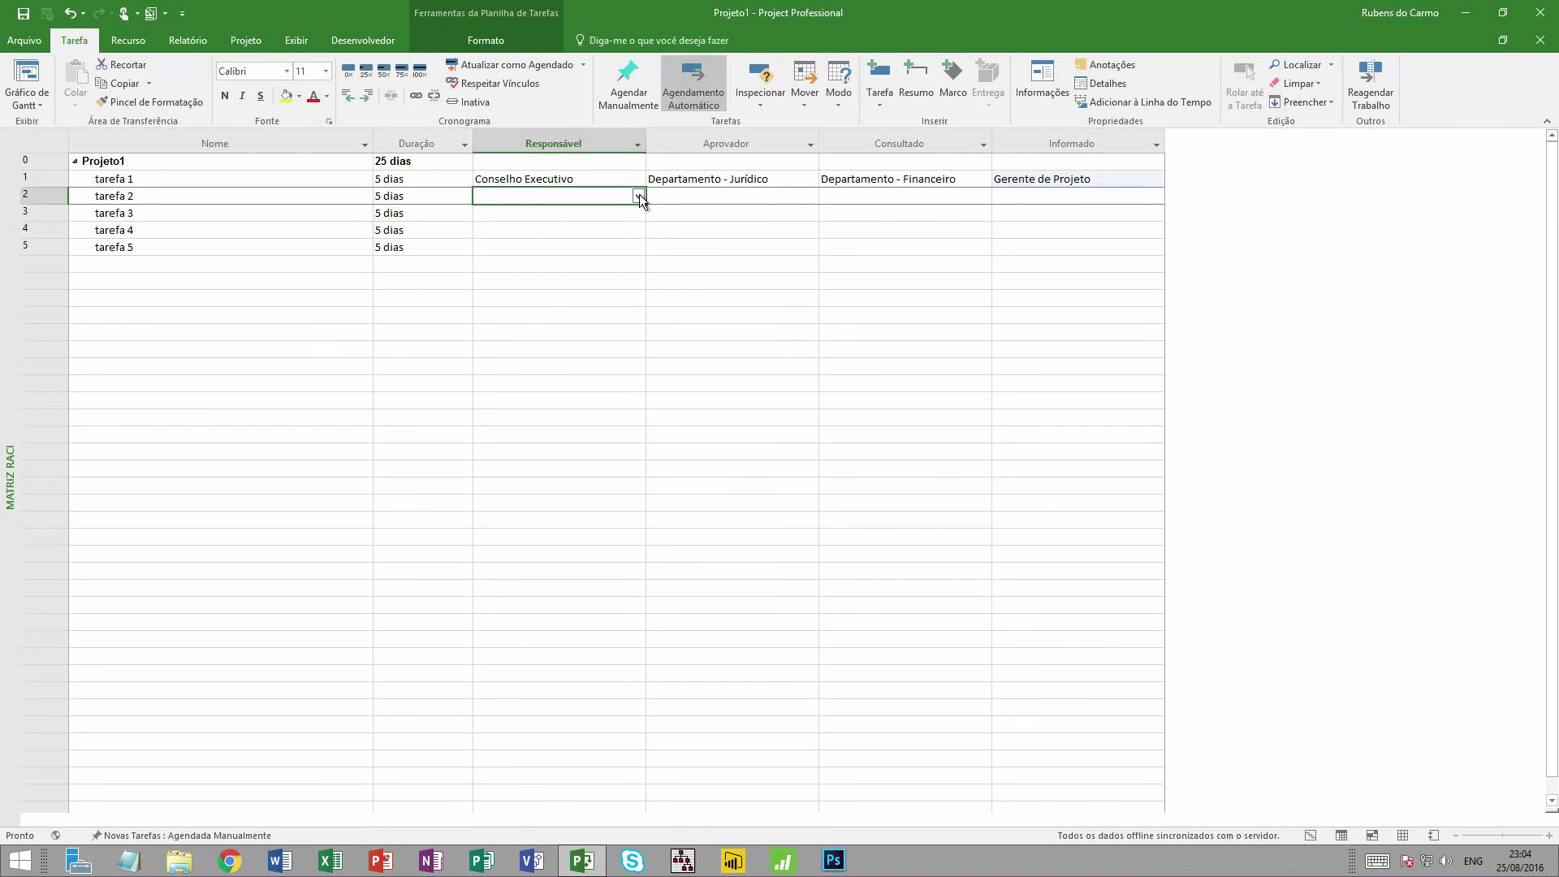
{"action": "left_click", "coordinate": [638, 196]}
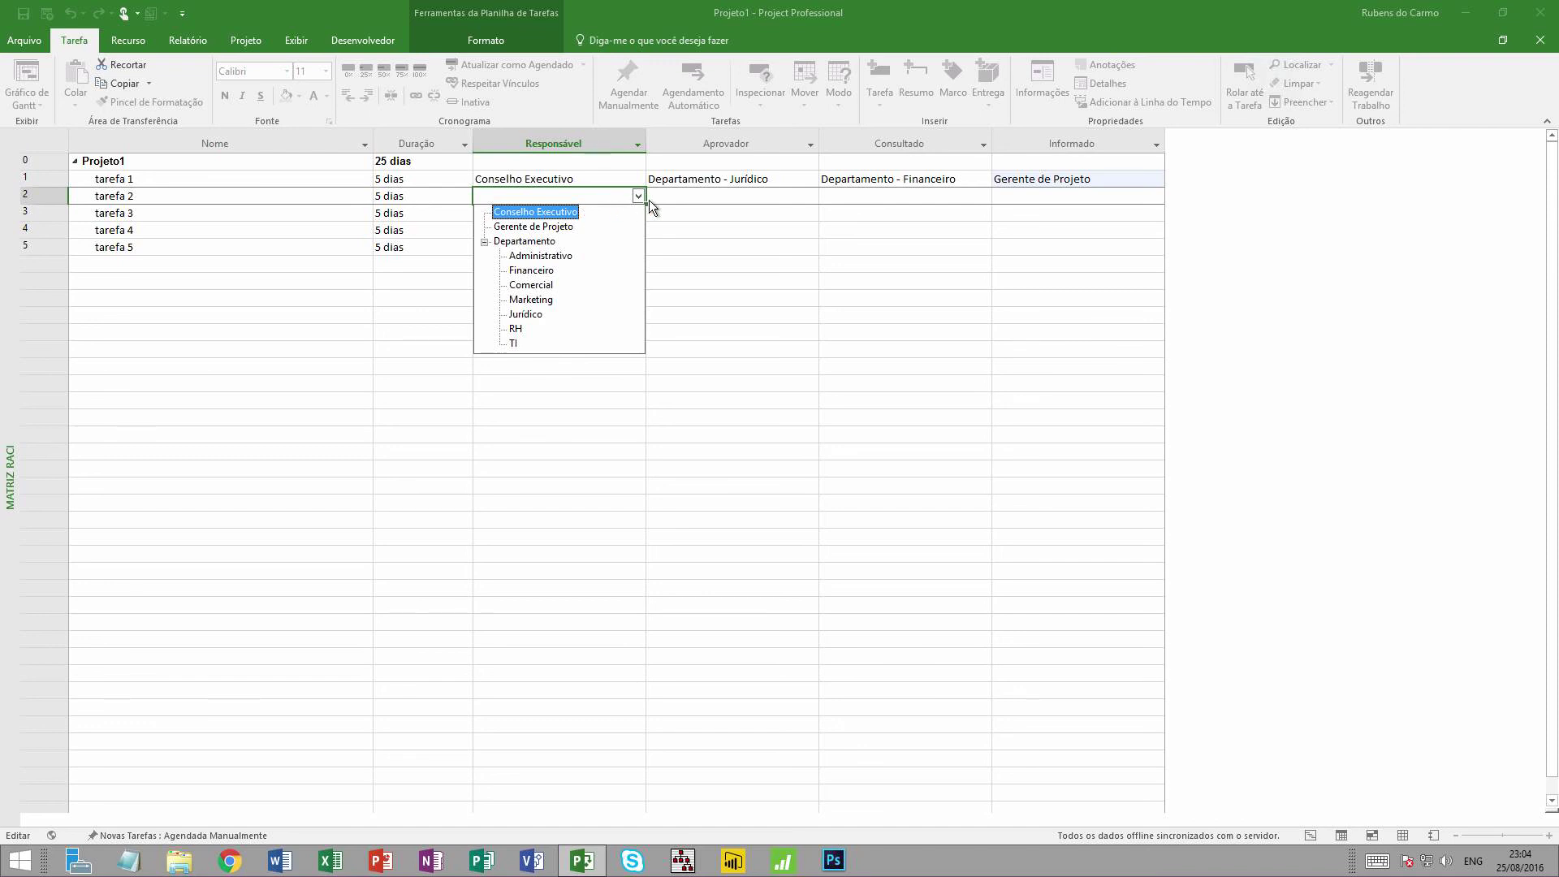
{"action": "left_click", "coordinate": [688, 216]}
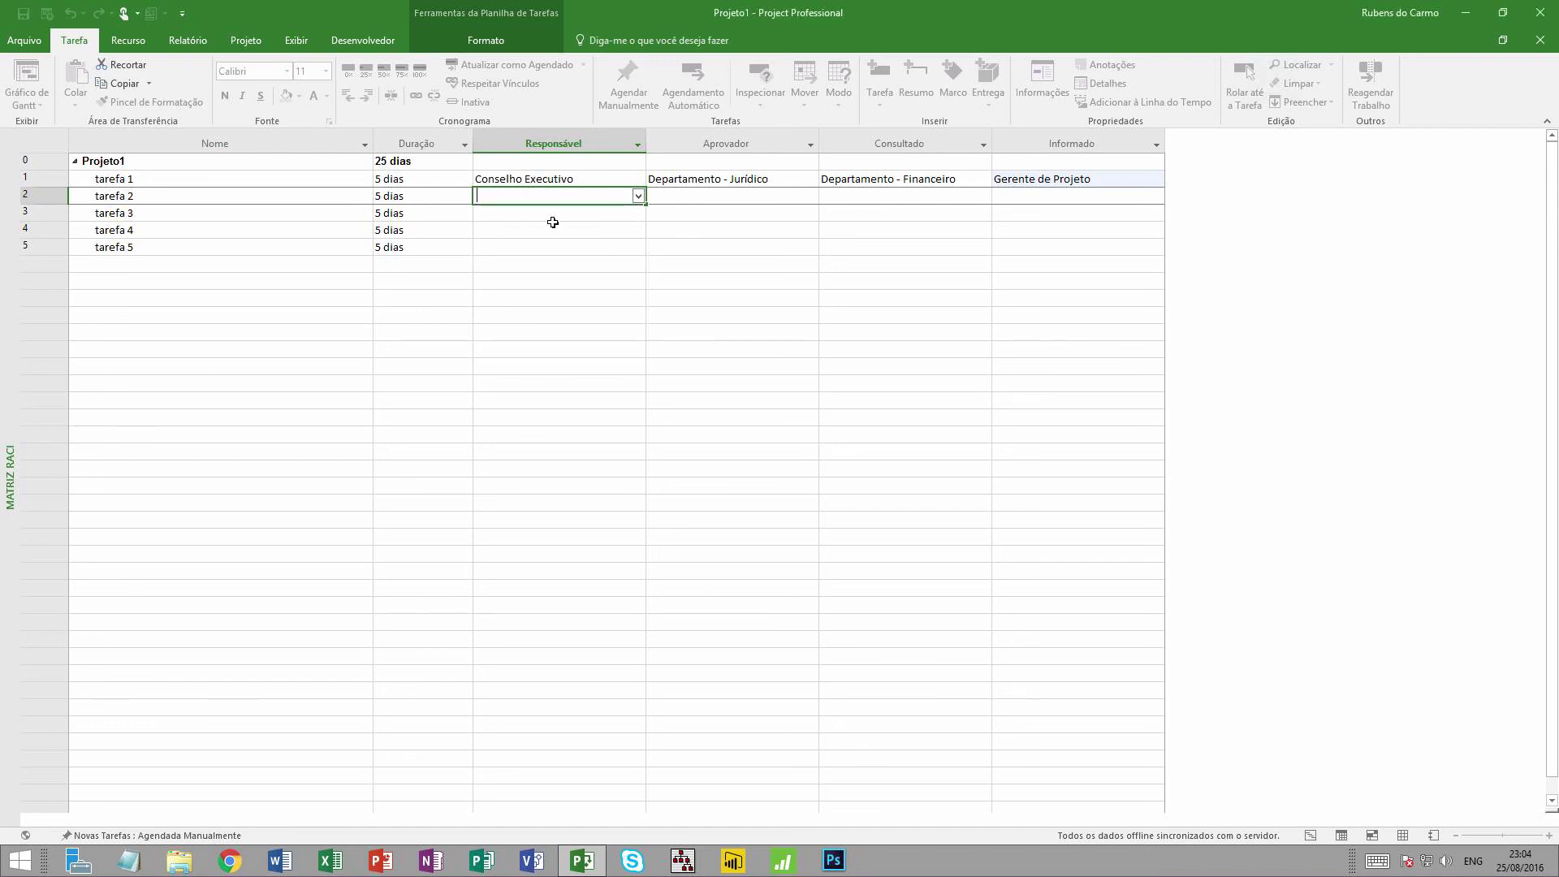
{"action": "left_click", "coordinate": [599, 216]}
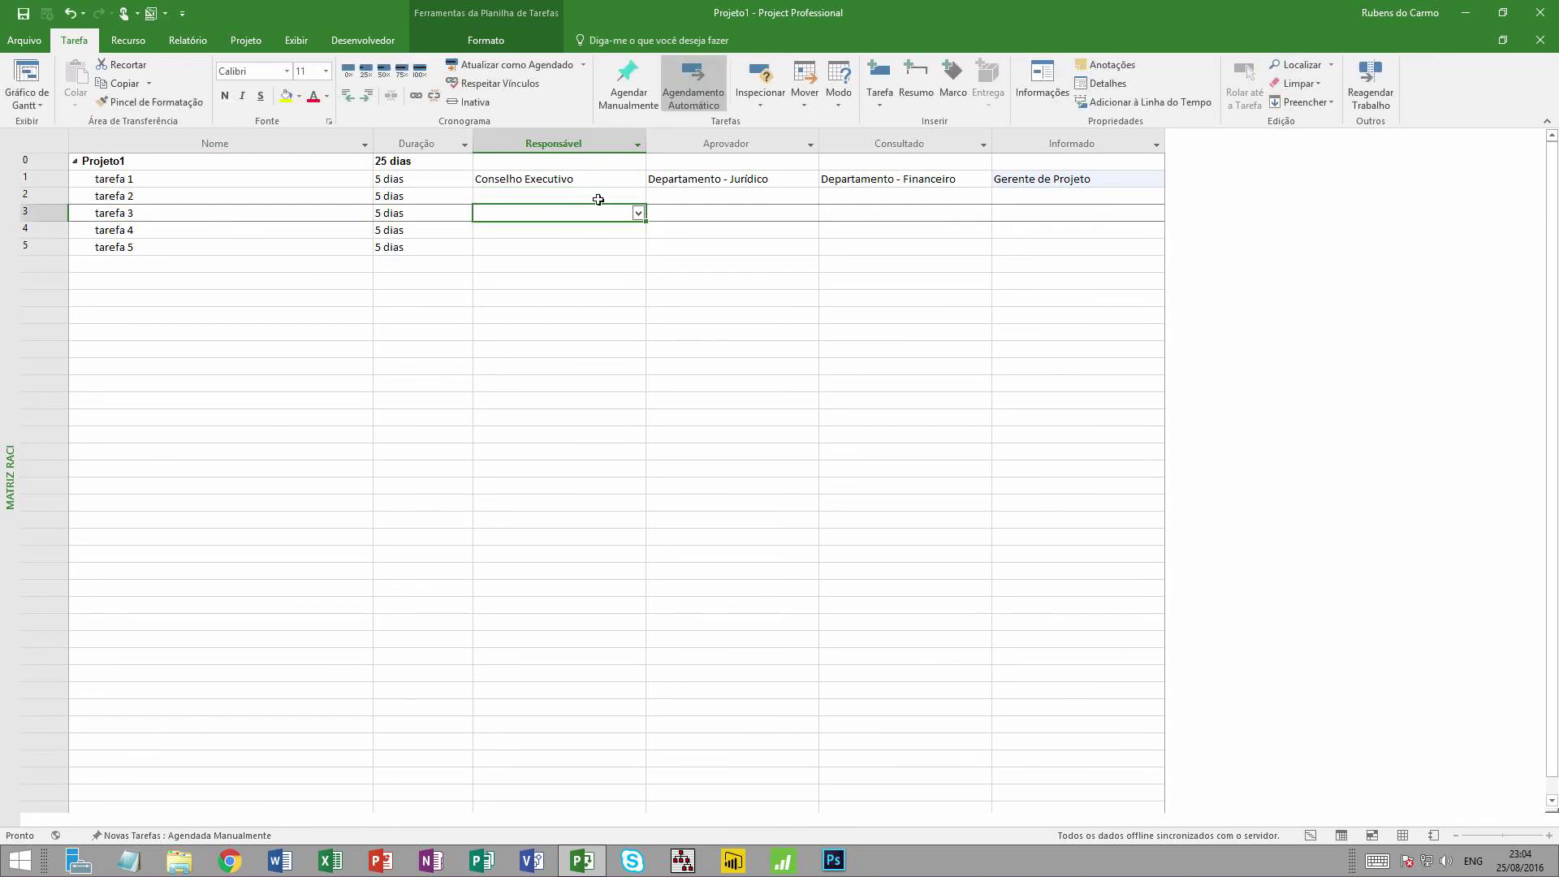
{"action": "left_click", "coordinate": [600, 199]}
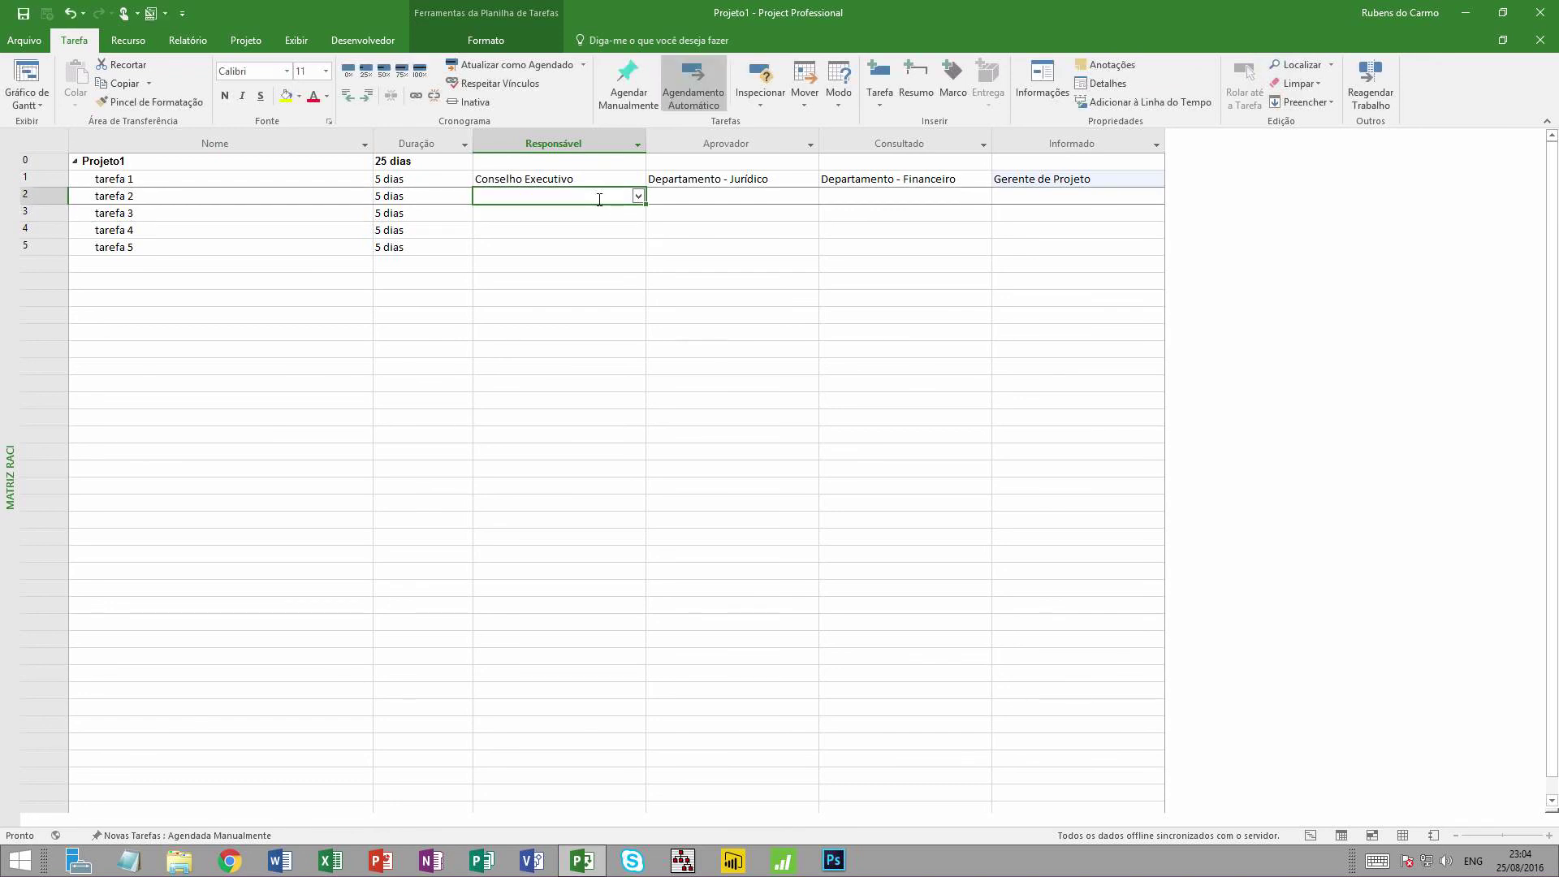